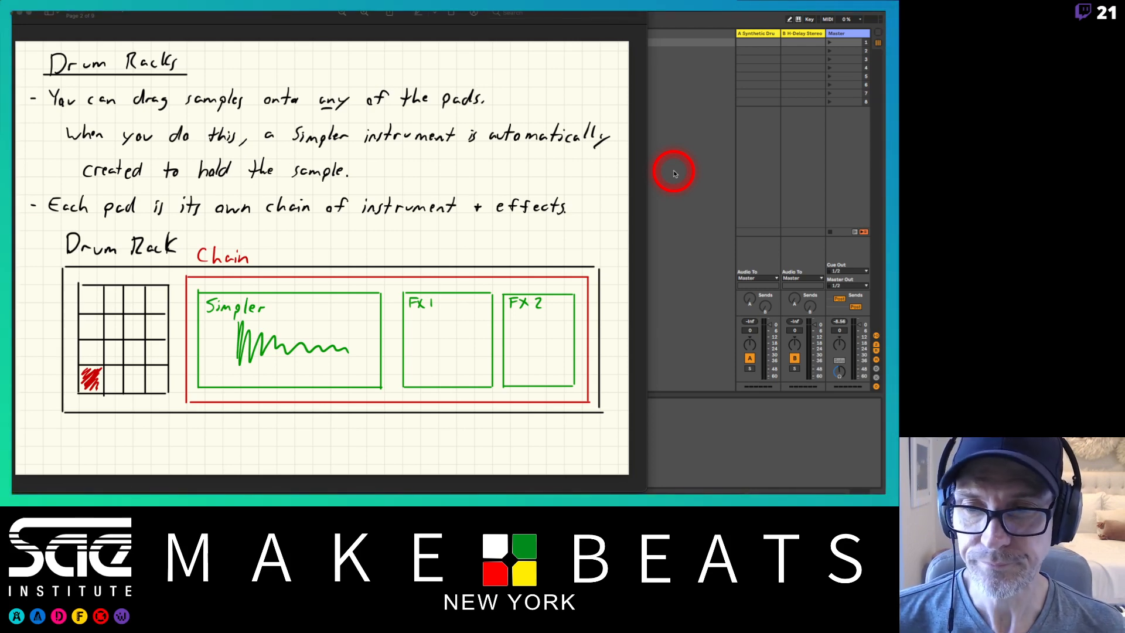
# - Switch from the handwritten notes to Ableton Live and delete the audio track in second position
pyautogui.click(673, 173)
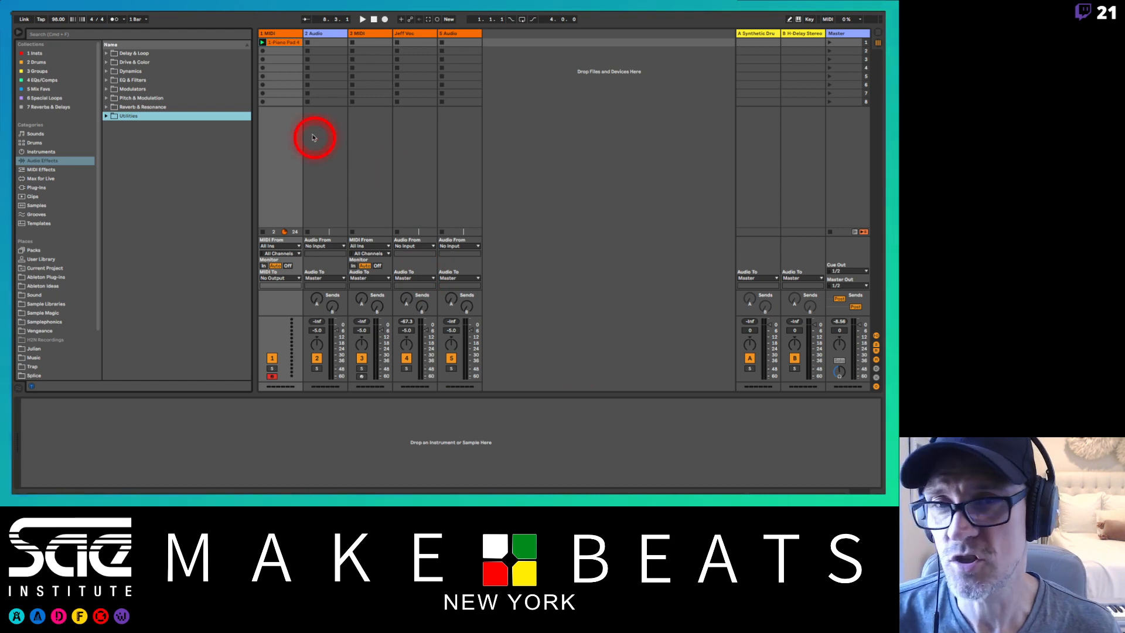
pyautogui.press('Delete')
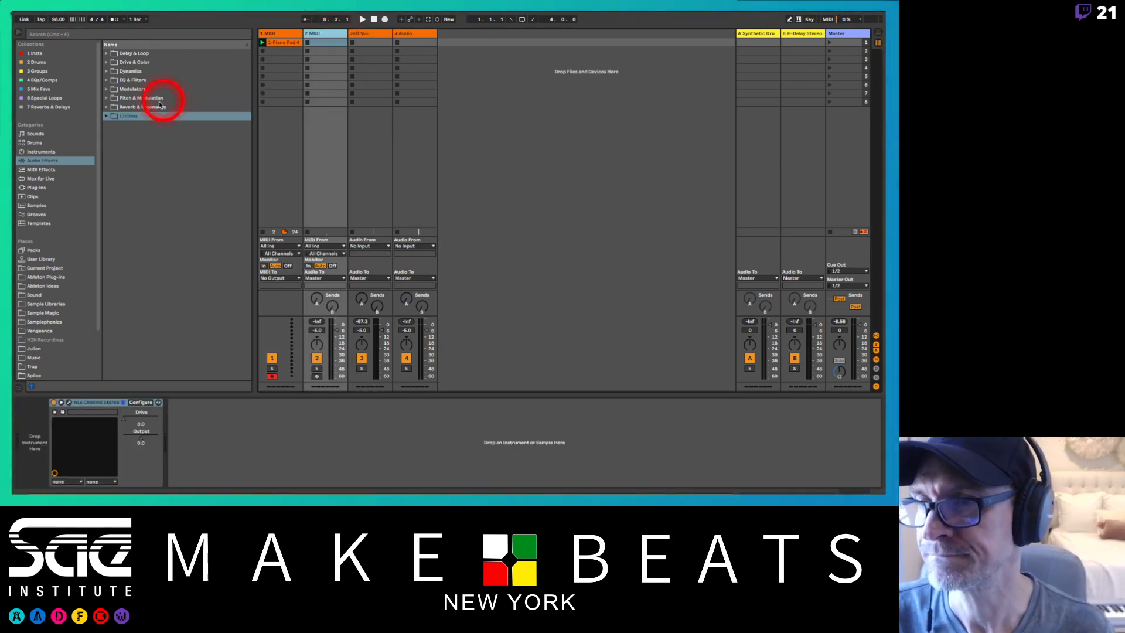
# - Load an empty Drum Rack onto the second MIDI track and remove its NLS Channel Stereo plug-in
pyautogui.click(33, 143)
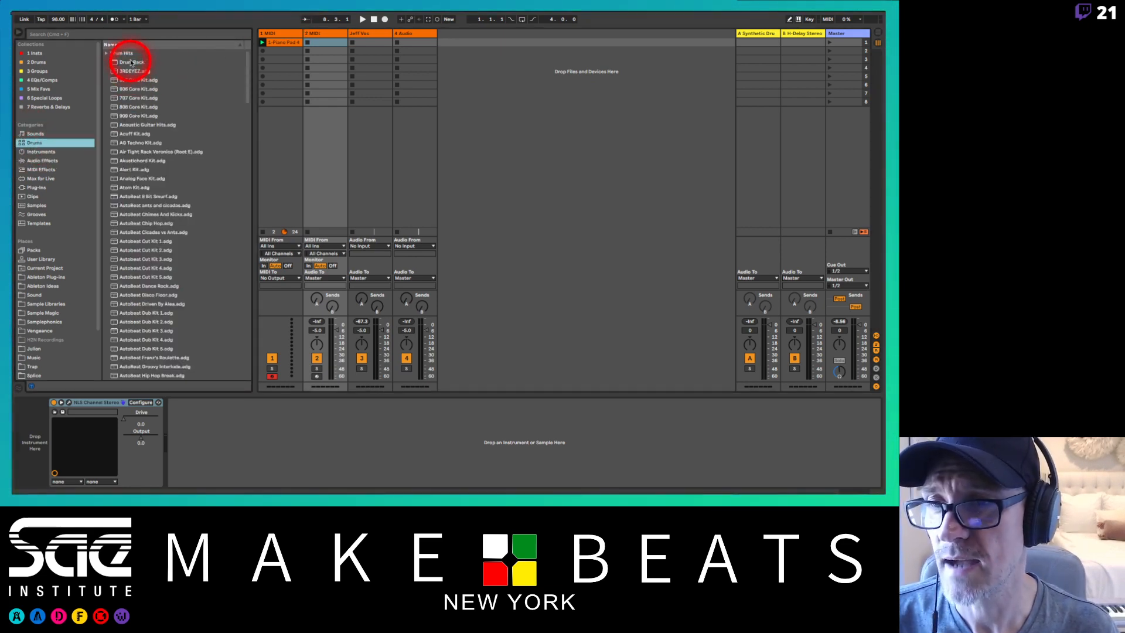
pyautogui.moveTo(132, 64); pyautogui.dragTo(28, 452)
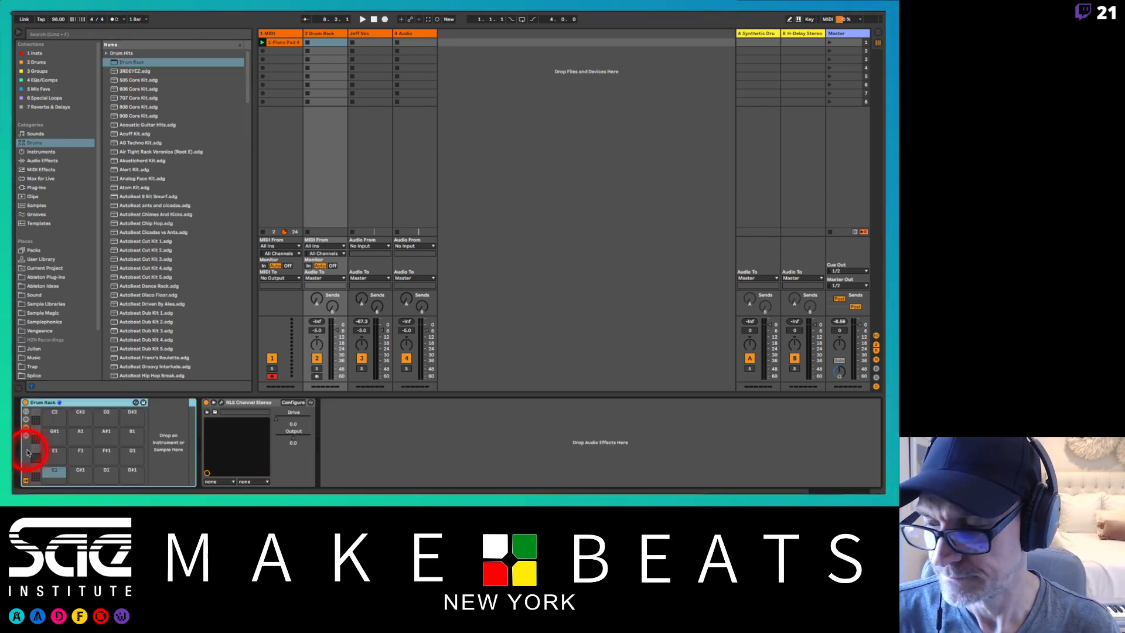
pyautogui.click(252, 403)
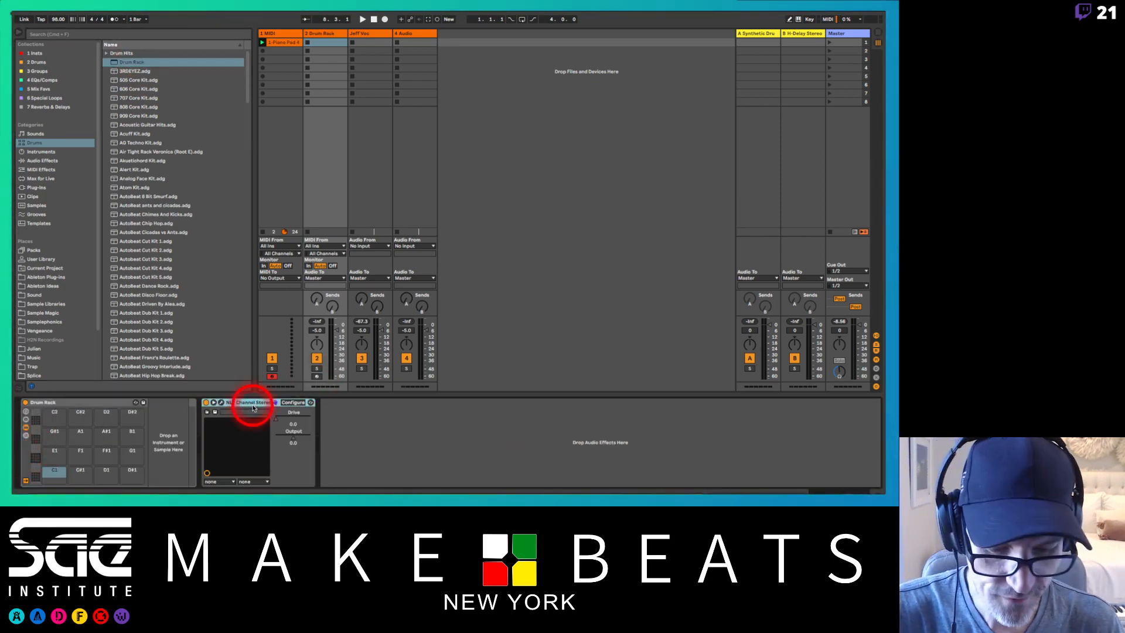
pyautogui.press('Delete')
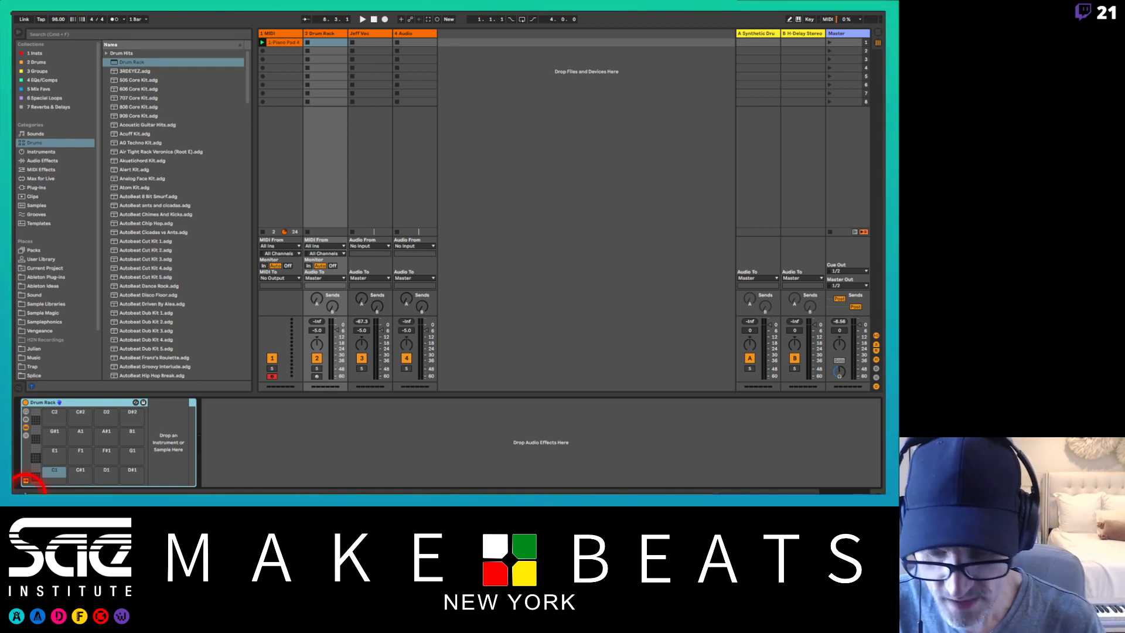
# - Arm the Drum Rack track for recording so its pads can be played
pyautogui.moveTo(51, 473); pyautogui.dragTo(136, 336)
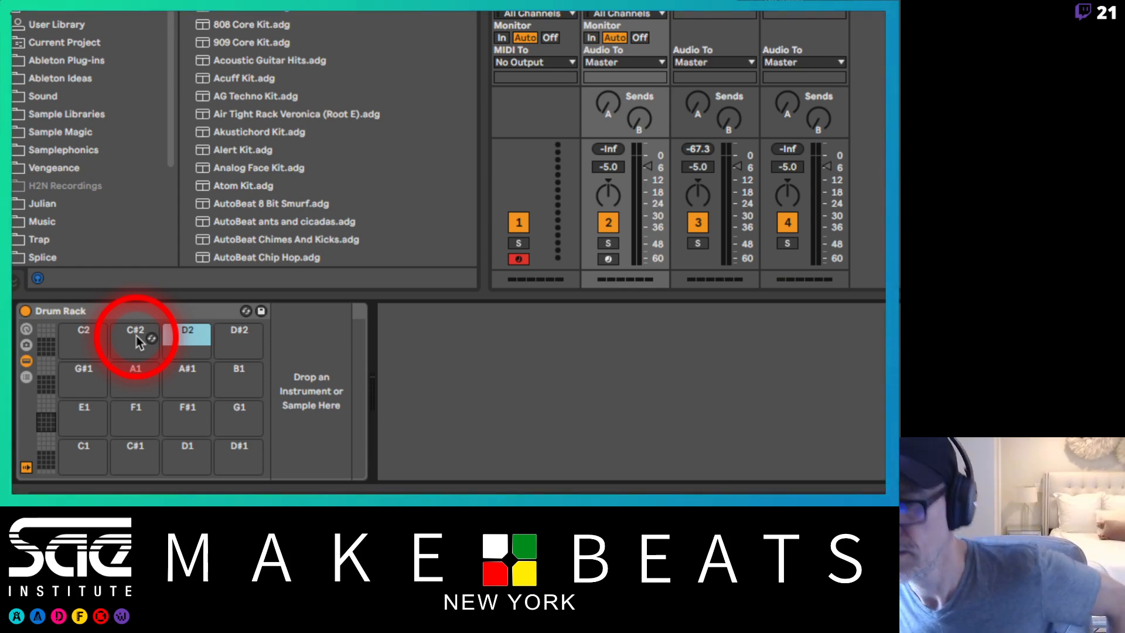
pyautogui.moveTo(136, 336); pyautogui.dragTo(612, 261)
pyautogui.click(608, 258)
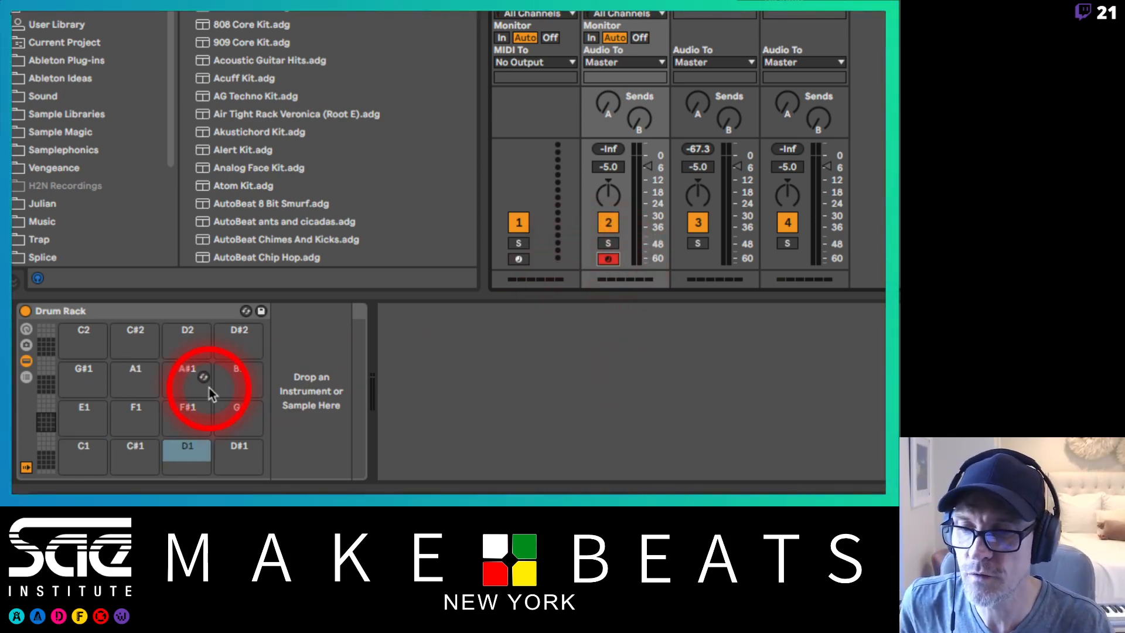
# - Audition kick samples from Drum Hits and load kd_PiezoDrumRack1_Kick.aif onto Drum Rack pad C1
pyautogui.click(83, 464)
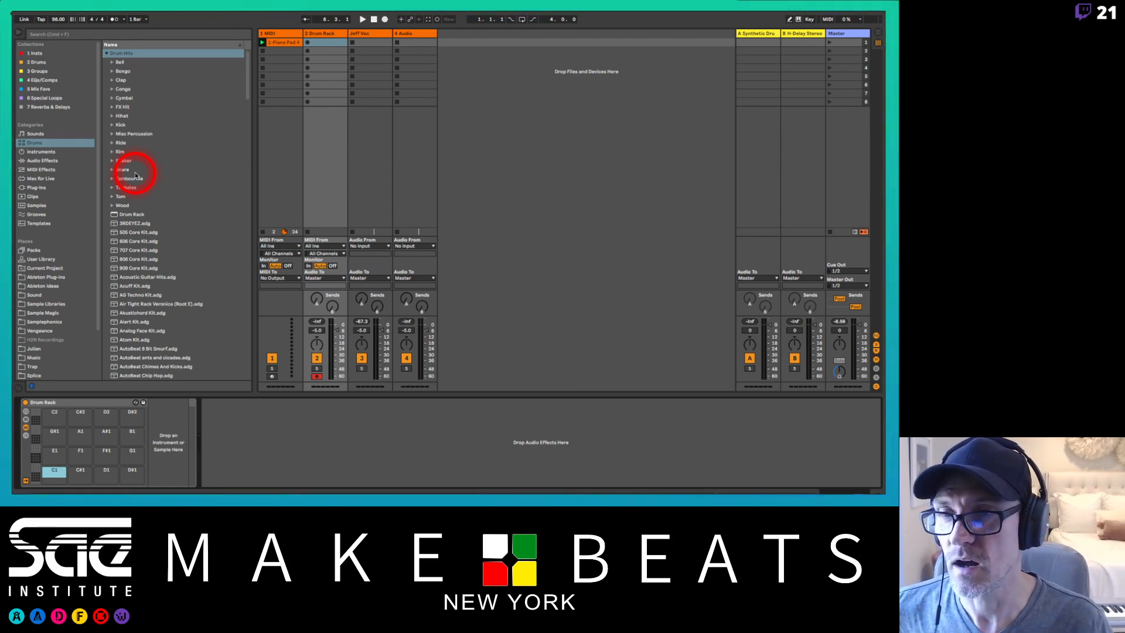
pyautogui.click(125, 125)
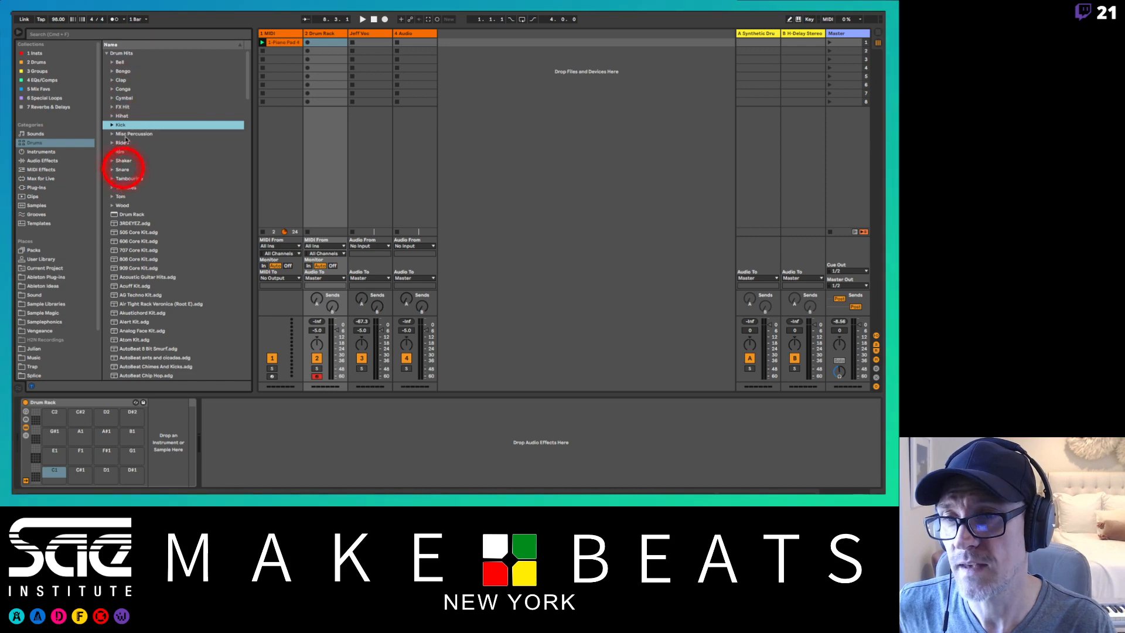
pyautogui.click(36, 142)
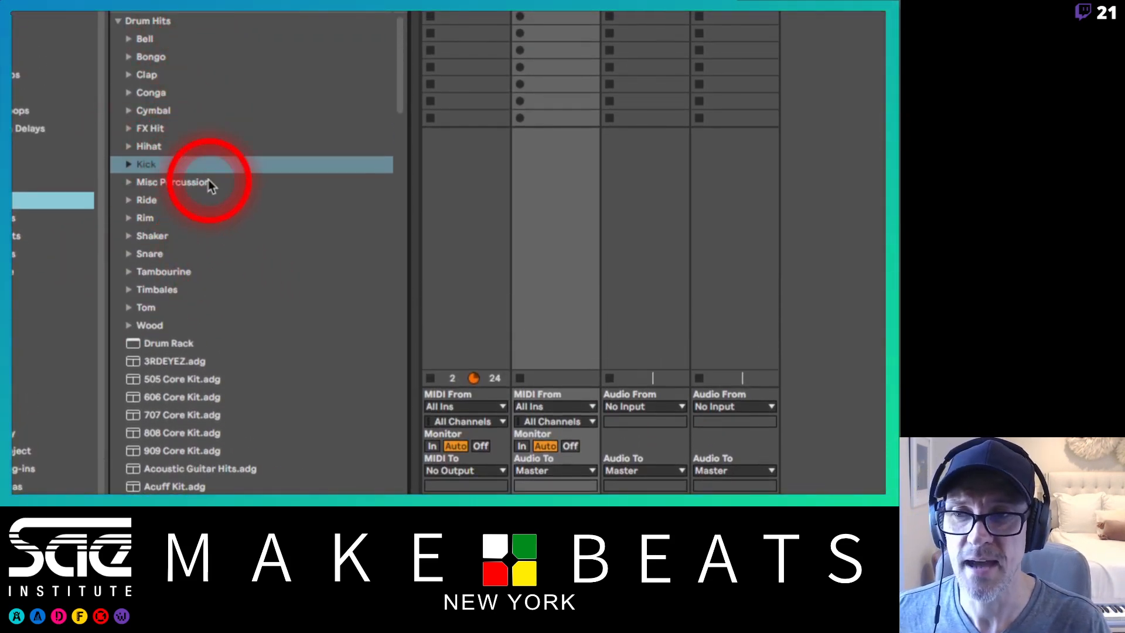
pyautogui.click(129, 164)
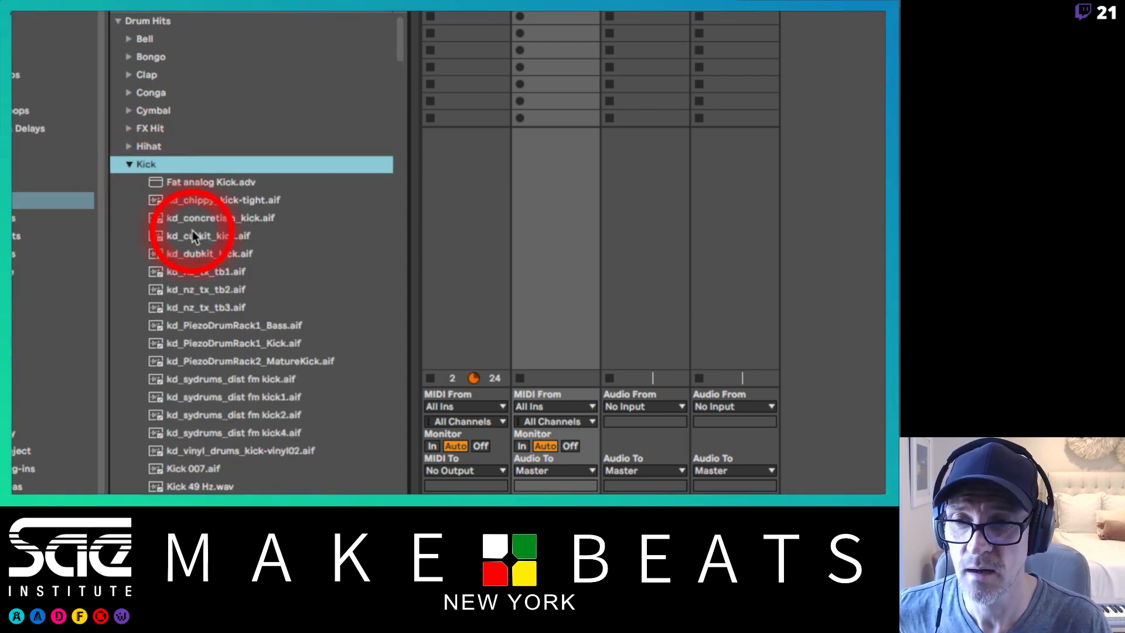
pyautogui.click(193, 252)
pyautogui.press('Down')
pyautogui.press('Down')
pyautogui.press('Down')
pyautogui.press('Down')
pyautogui.press('Down')
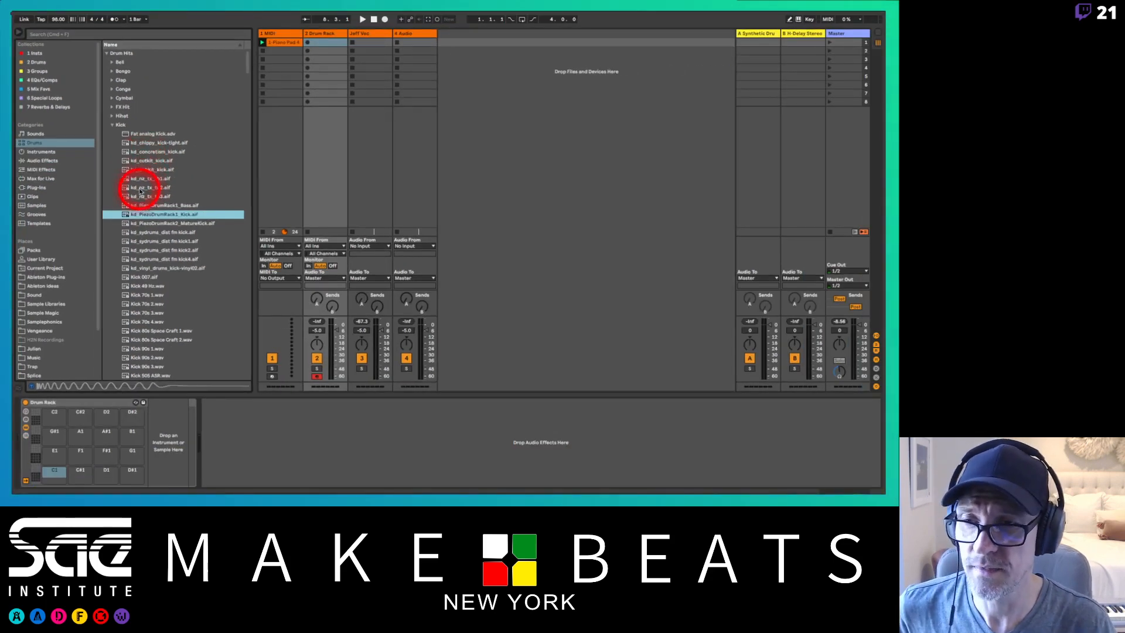
pyautogui.click(146, 215)
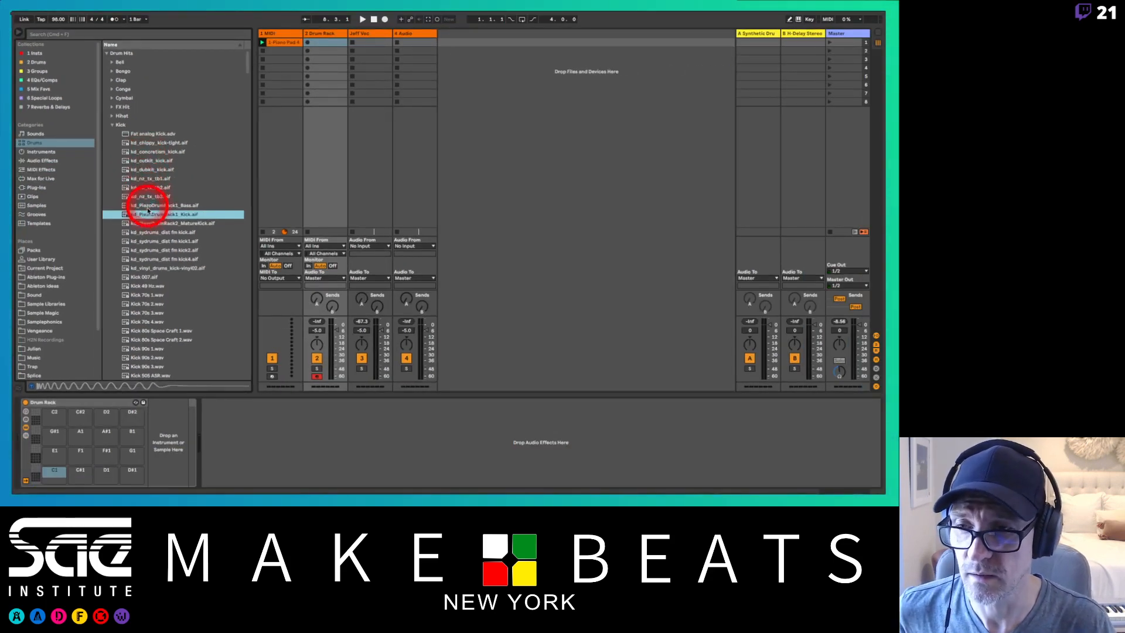
pyautogui.moveTo(146, 214); pyautogui.dragTo(55, 480)
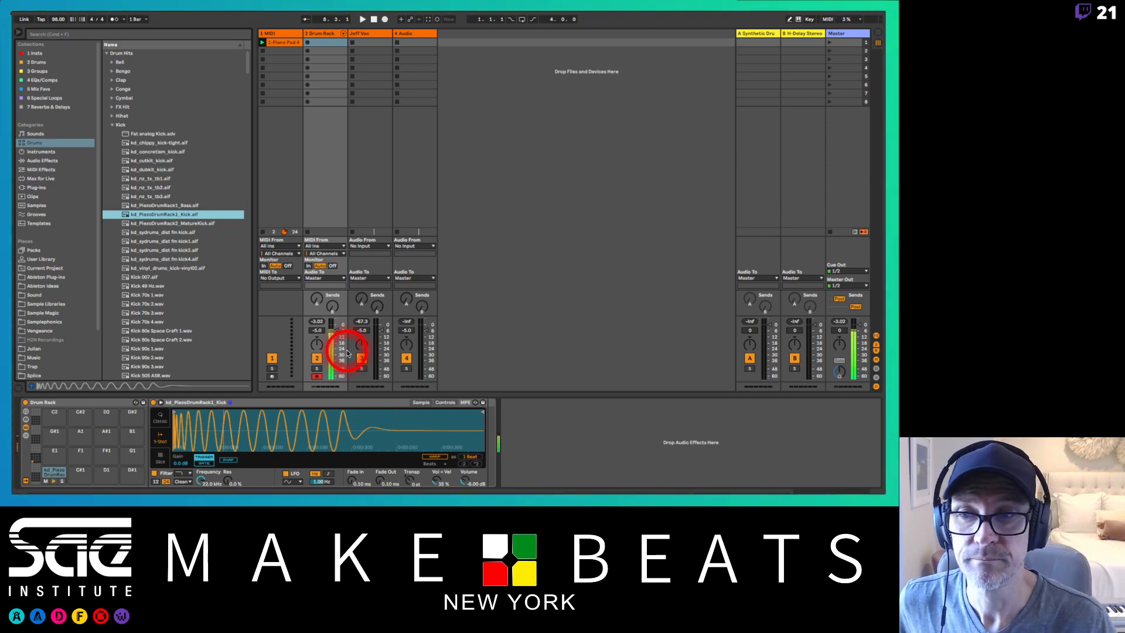
# - Audition samples from the Snare folder and load kd_vinyl_drums_snare-vinyl01.aif onto pad D1
pyautogui.click(112, 125)
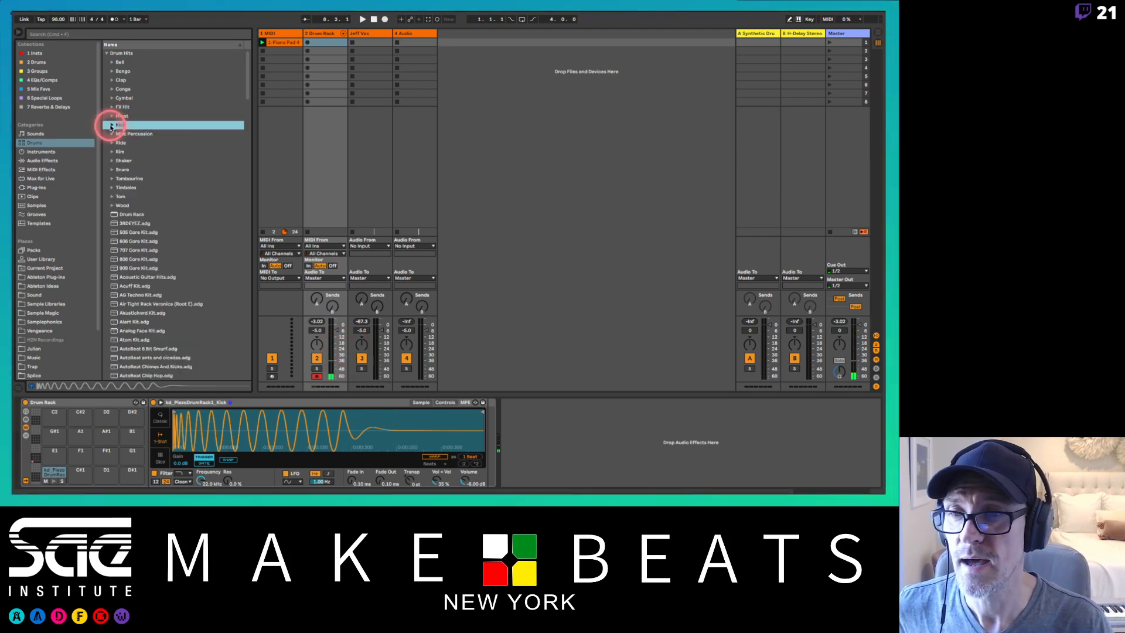
pyautogui.click(113, 170)
pyautogui.click(142, 196)
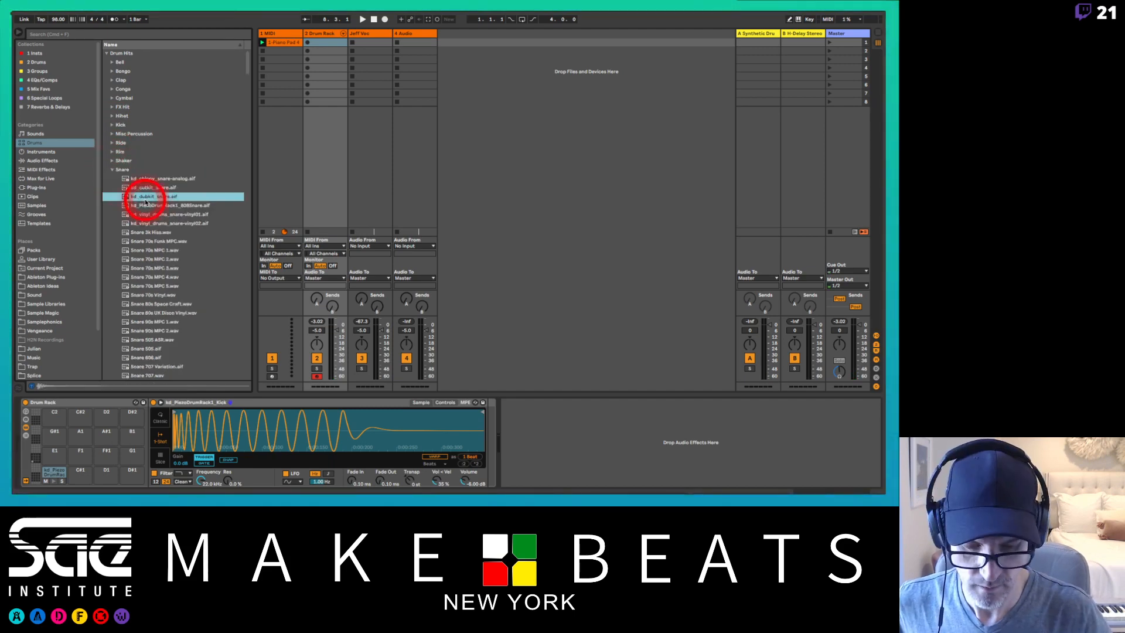
pyautogui.click(146, 204)
pyautogui.press('Down')
pyautogui.press('Down')
pyautogui.press('Down')
pyautogui.press('Up')
pyautogui.press('Up')
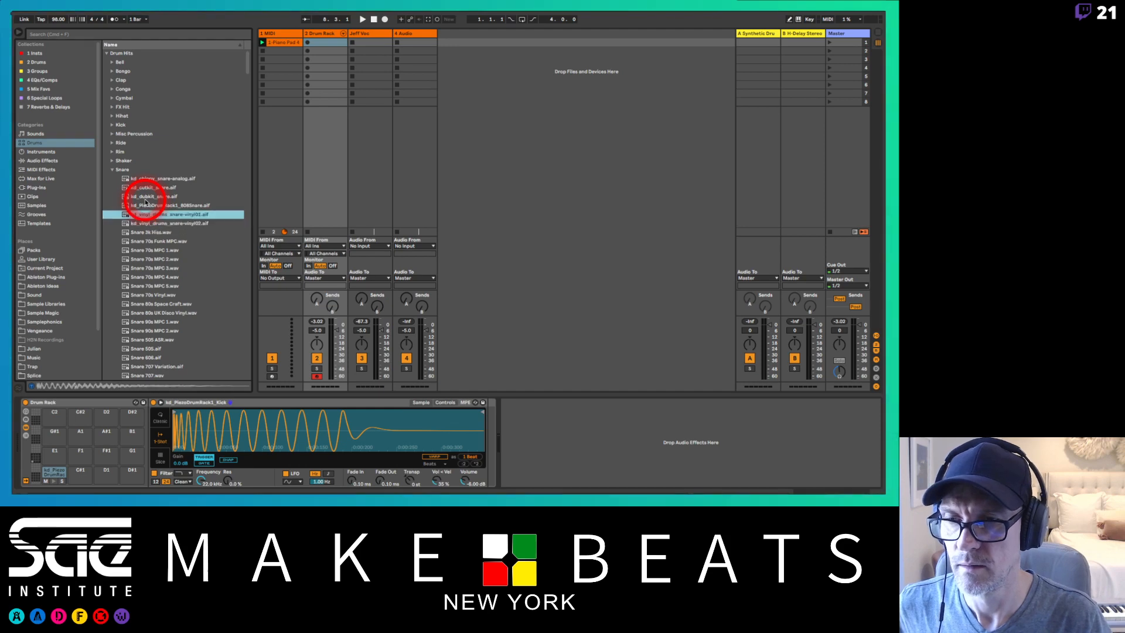
pyautogui.press('Down')
pyautogui.press('Up')
pyautogui.moveTo(146, 202); pyautogui.dragTo(111, 474)
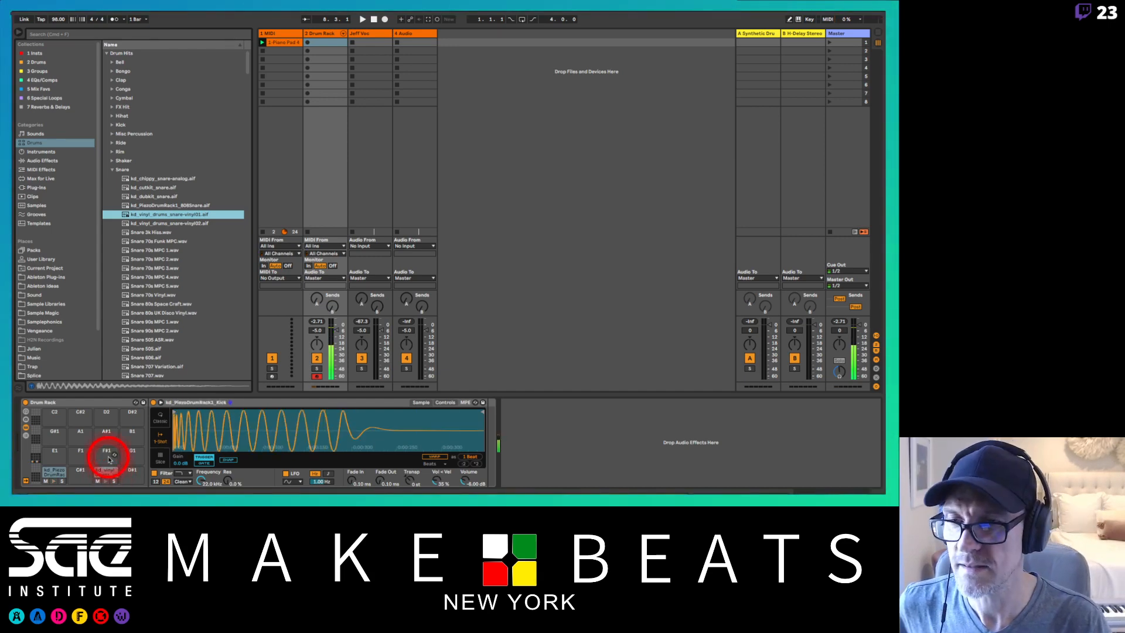
# - Audition closed hi-hats from the Hihat folder and load Hihat Closed 707.aif onto pad F#1
pyautogui.click(115, 170)
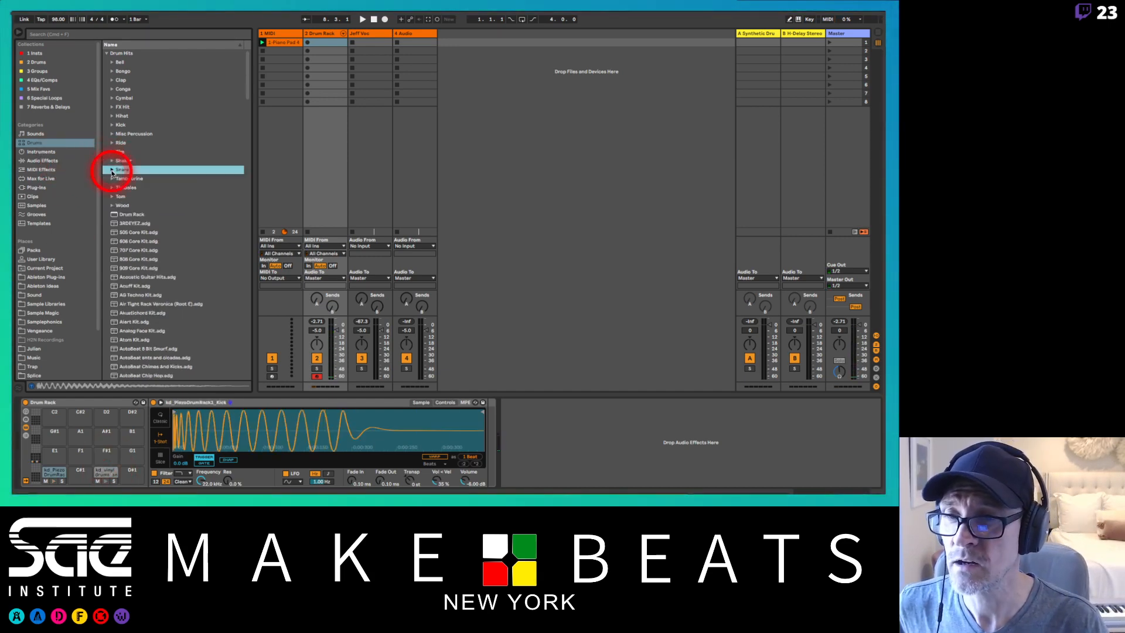
pyautogui.click(113, 116)
pyautogui.click(135, 143)
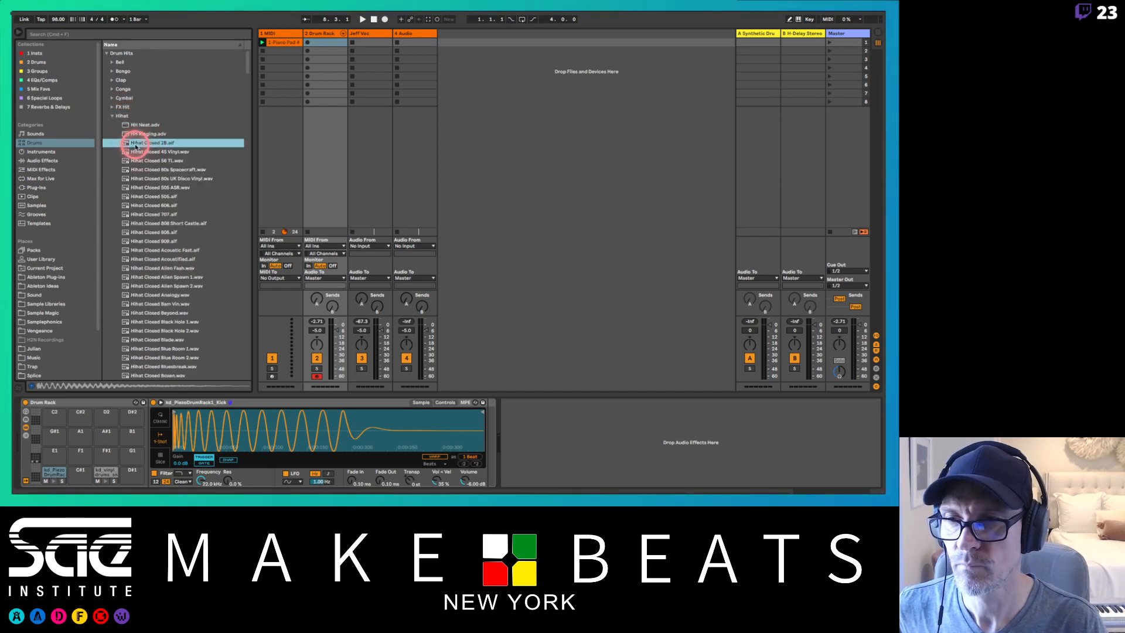
pyautogui.press('Down')
pyautogui.press('Down')
pyautogui.press('Down')
pyautogui.press('Down')
pyautogui.press('Down')
pyautogui.press('Down')
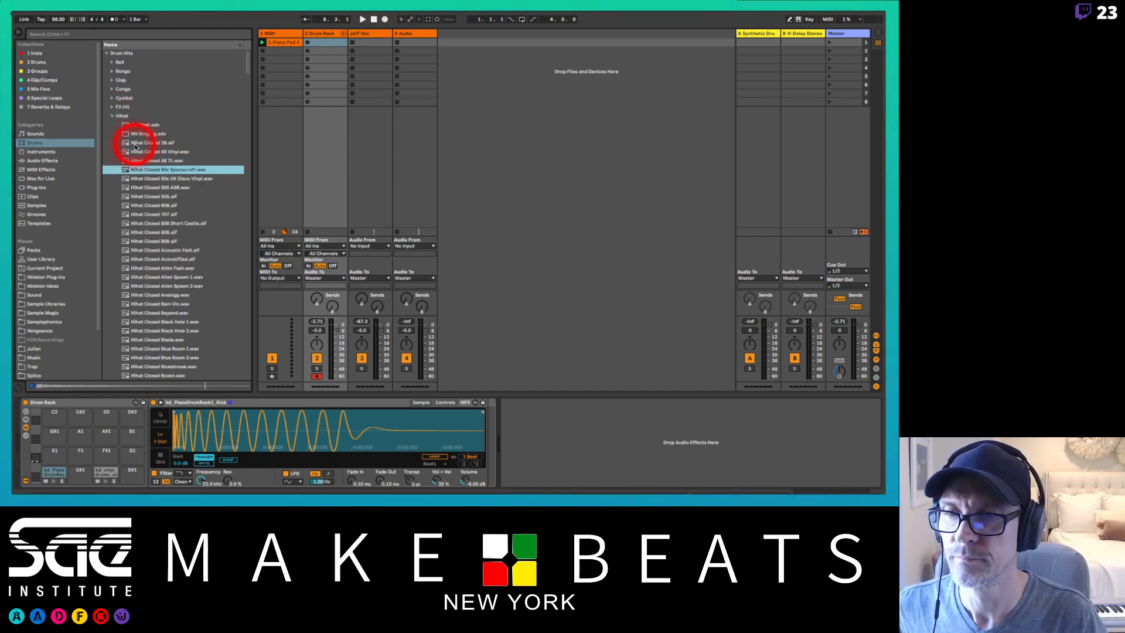
pyautogui.press('Down')
pyautogui.press('Down')
pyautogui.press('Down')
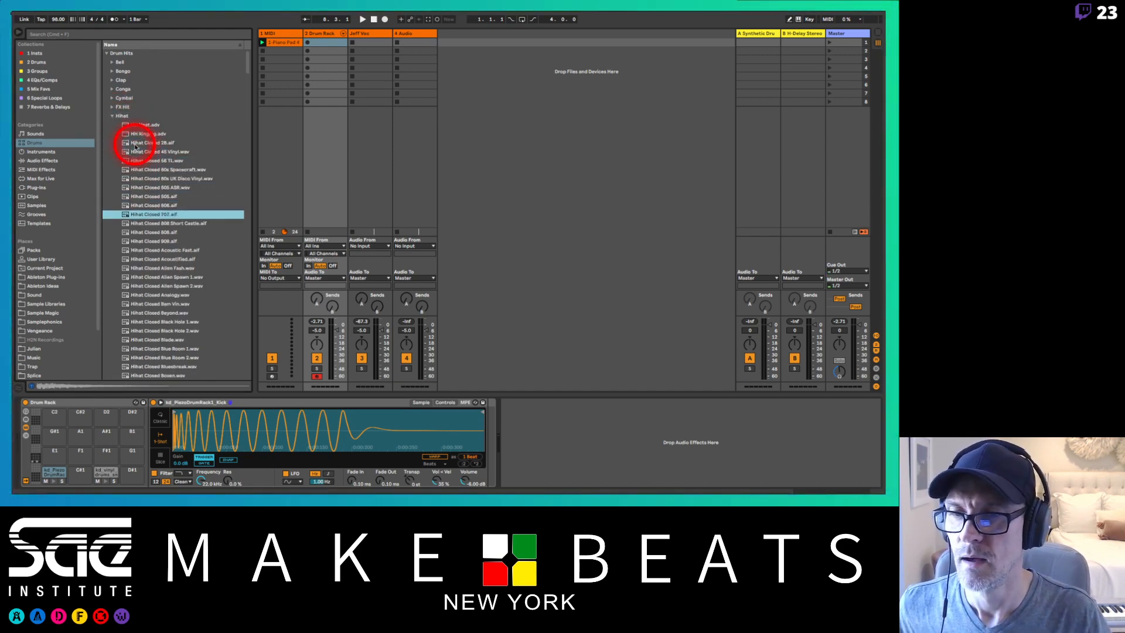
pyautogui.press('Up')
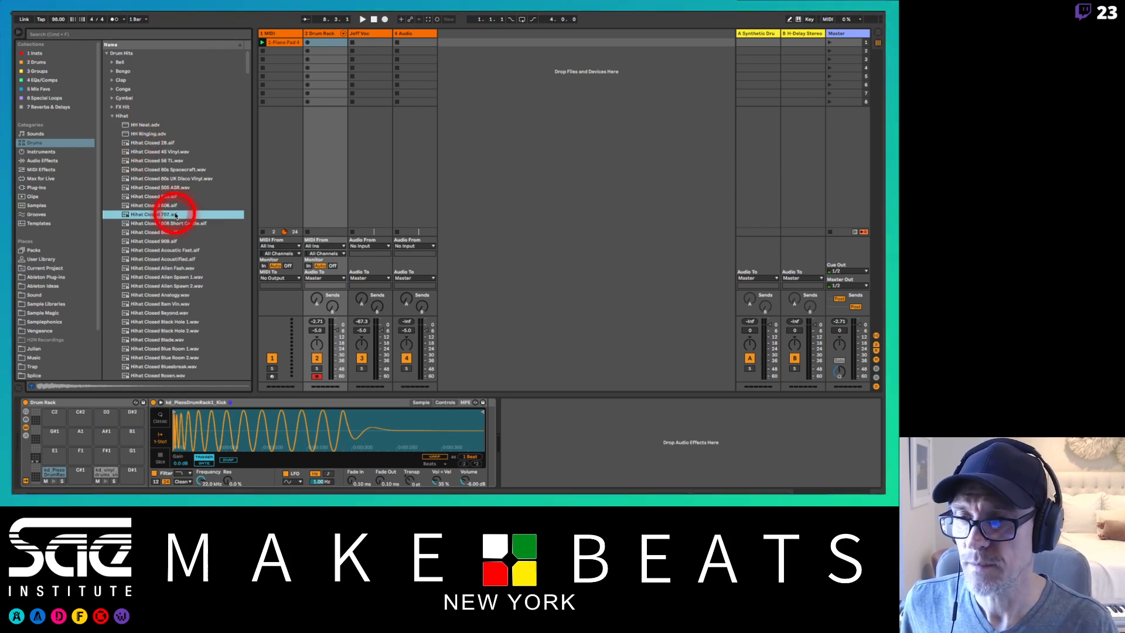
pyautogui.moveTo(164, 214); pyautogui.dragTo(106, 459)
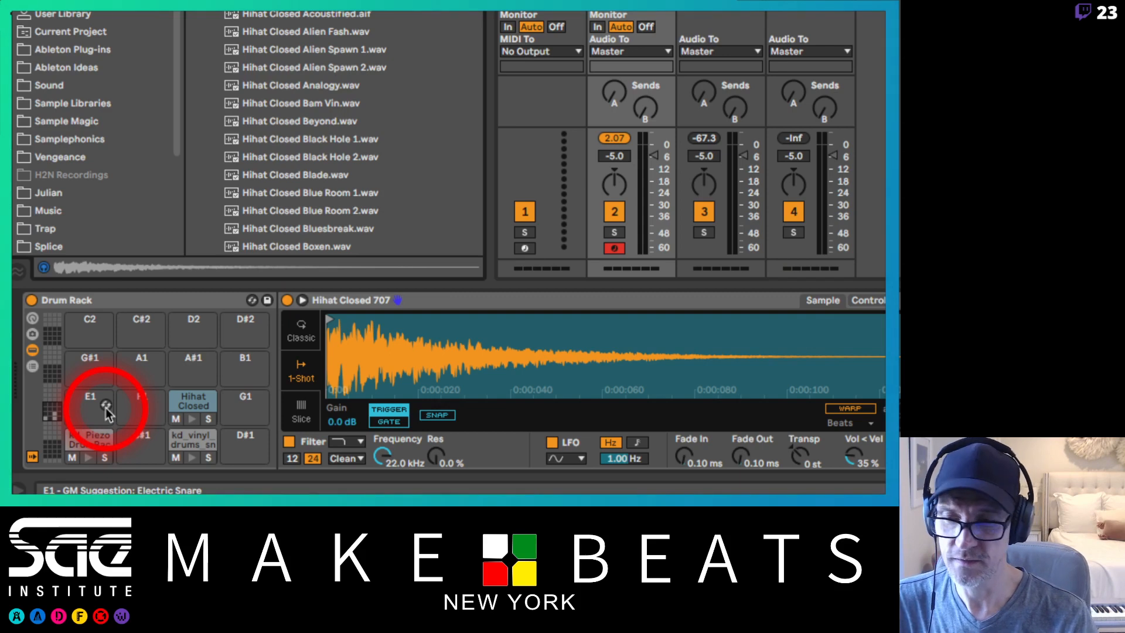
# - Hot-swap the empty pad C#1, audition samples from the Rim folder and load Rim 505.aif onto it
pyautogui.click(158, 448)
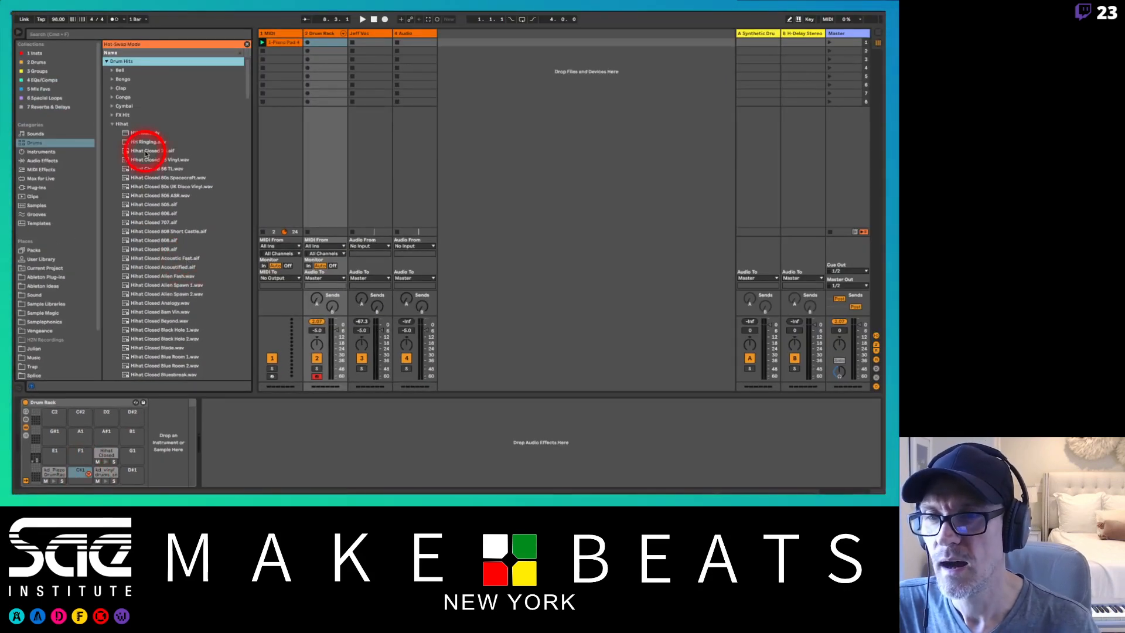
pyautogui.click(111, 124)
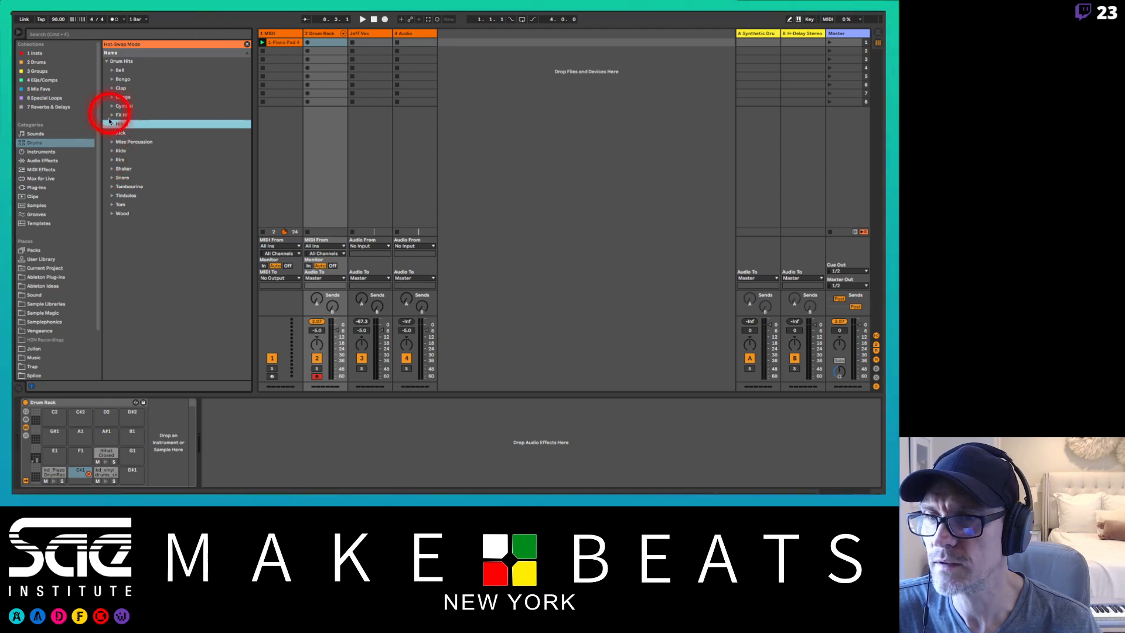
pyautogui.click(111, 159)
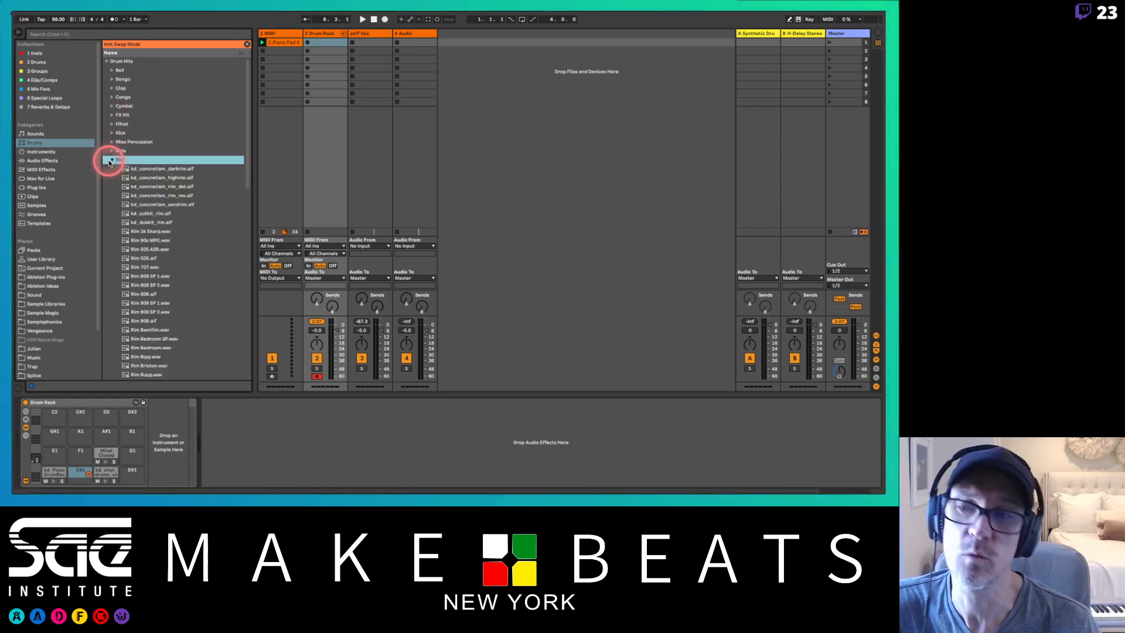
pyautogui.click(140, 169)
pyautogui.press('Down')
pyautogui.press('Down')
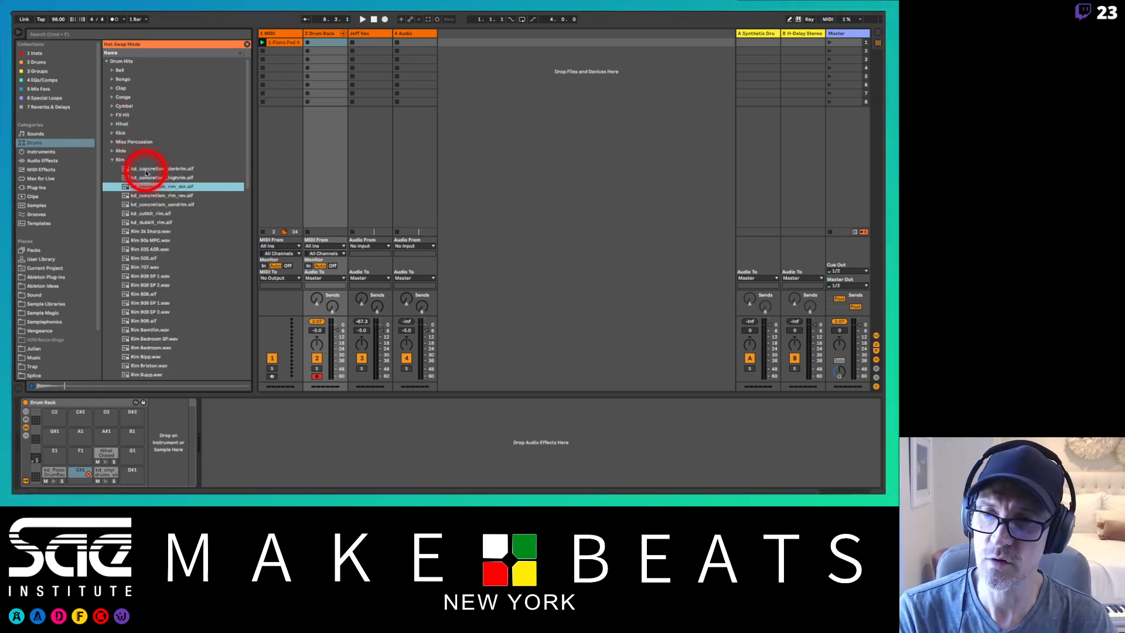
pyautogui.press('Down')
pyautogui.press('Down')
pyautogui.press('Down')
pyautogui.press('Down')
pyautogui.press('Down')
pyautogui.press('Down')
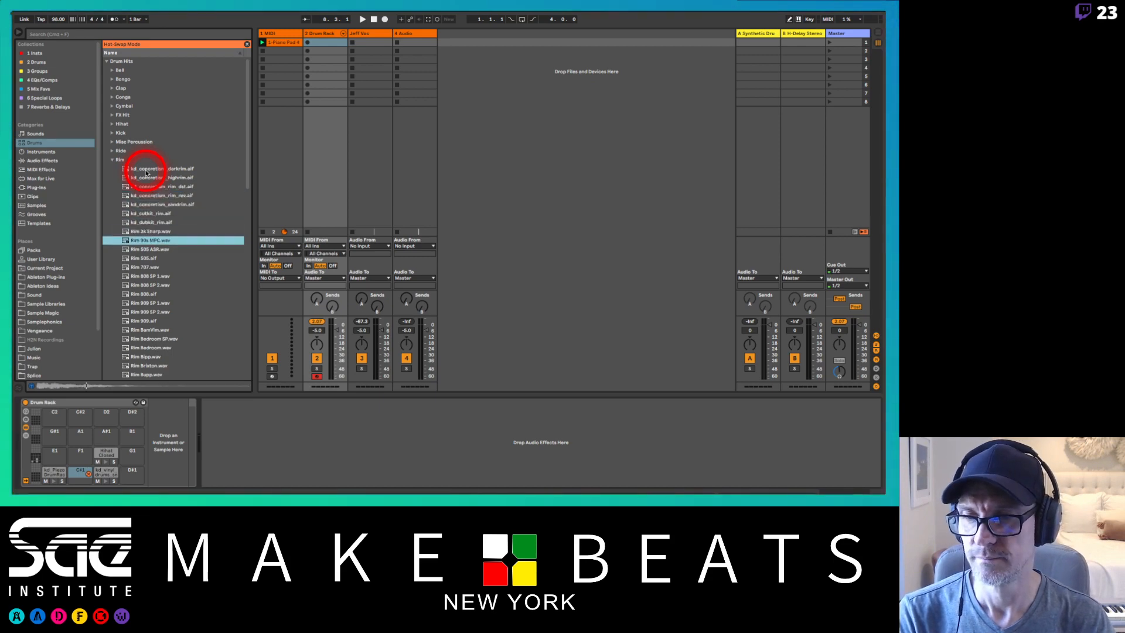
pyautogui.press('Down')
pyautogui.press('Down')
pyautogui.press('Down')
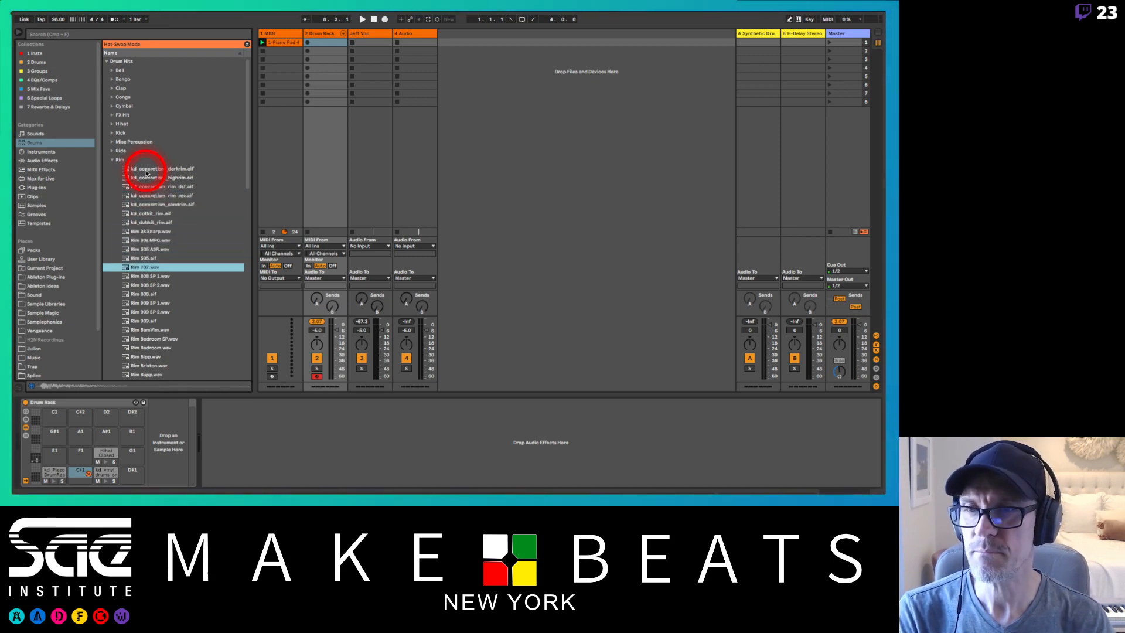
pyautogui.press('Up')
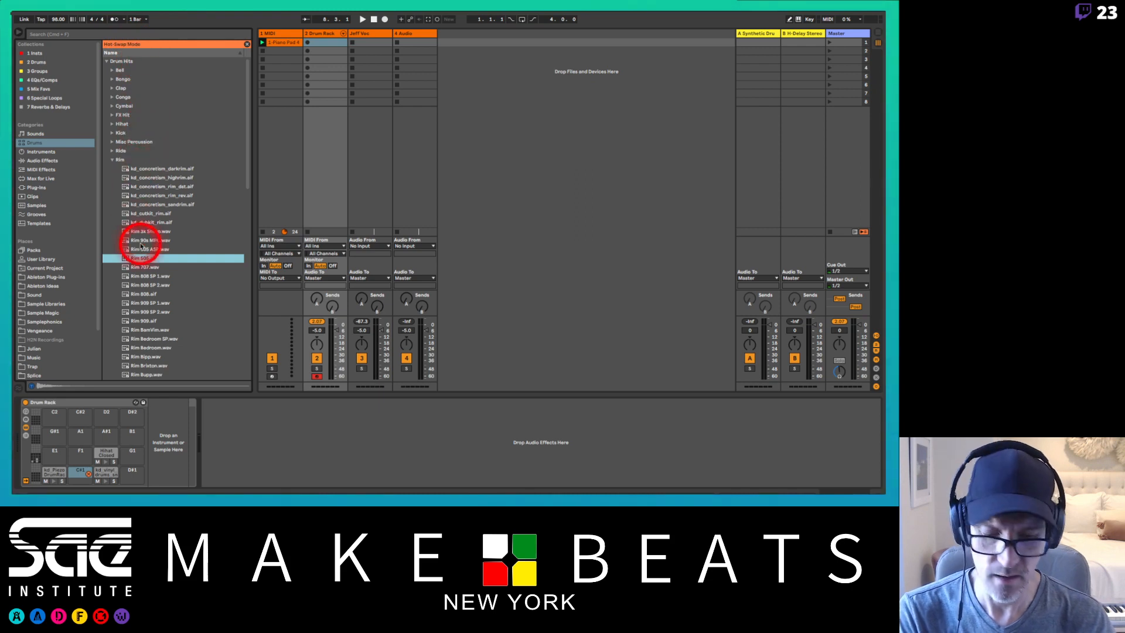
pyautogui.press('Return')
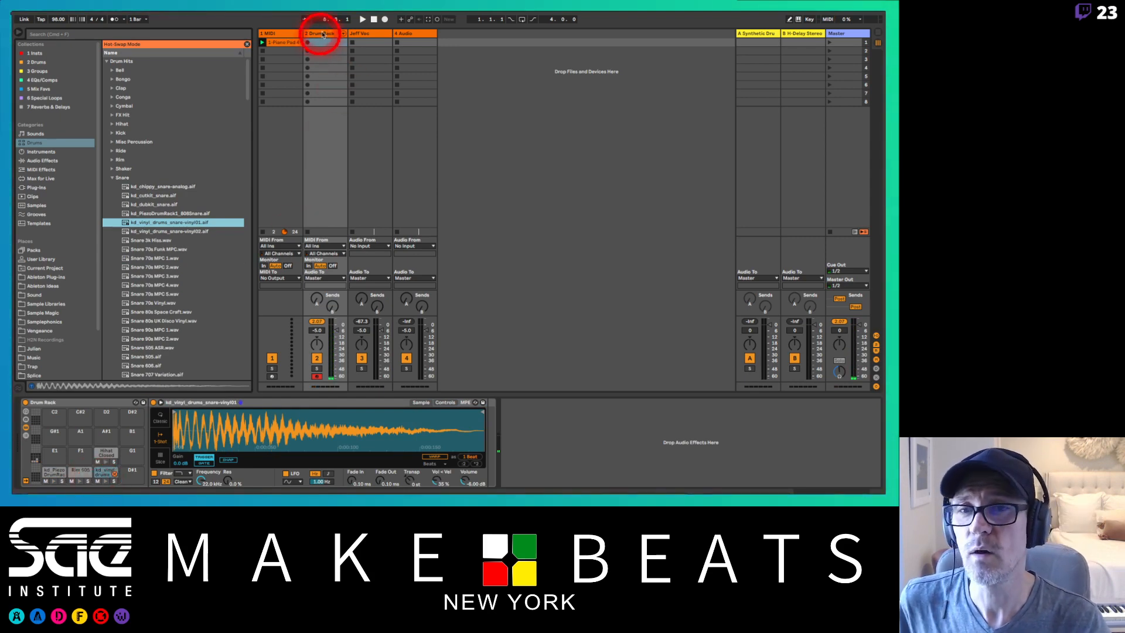
# - Leave hot-swap mode and turn on the metronome
pyautogui.click(247, 45)
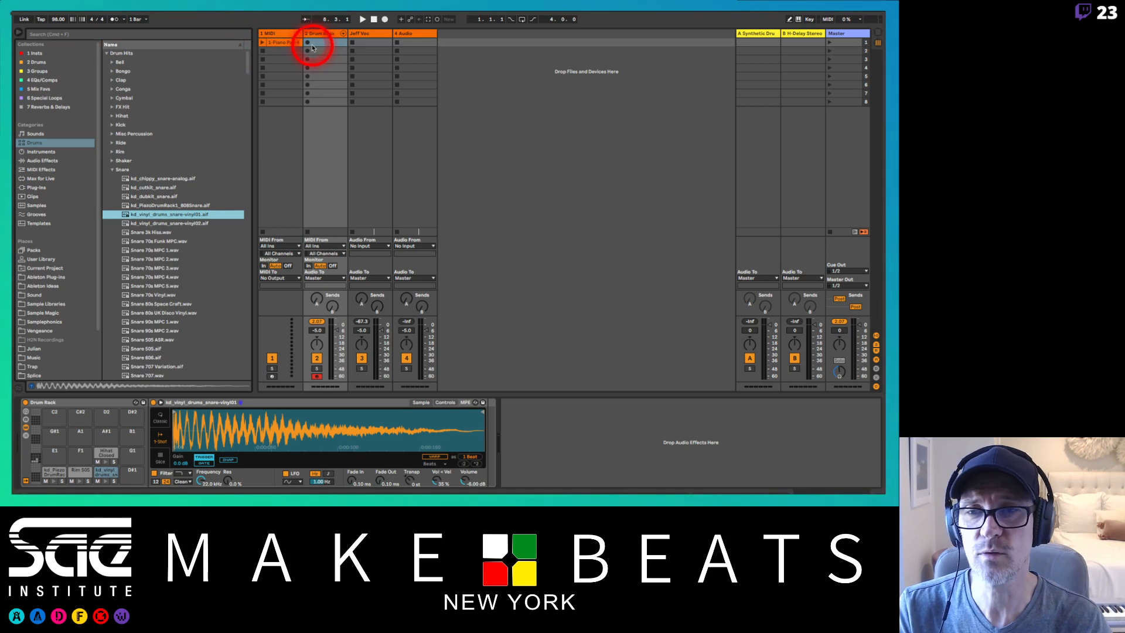
pyautogui.click(114, 19)
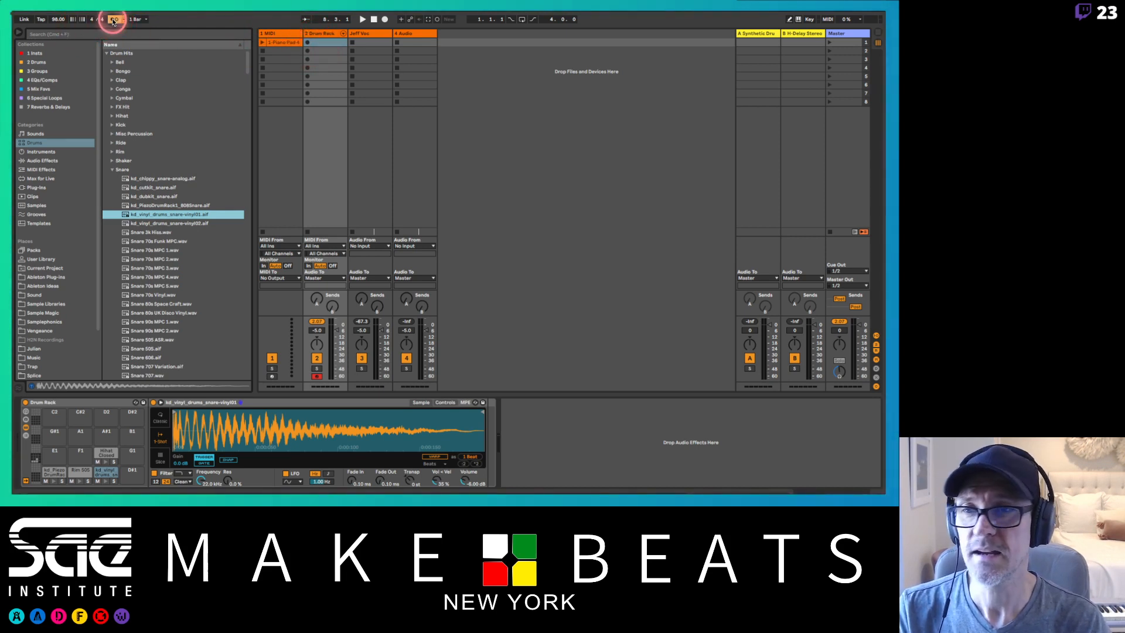
# - Record a two-bar kick, snare and hi-hat pattern into the Drum Rack track's first clip slot and let it loop
pyautogui.click(306, 43)
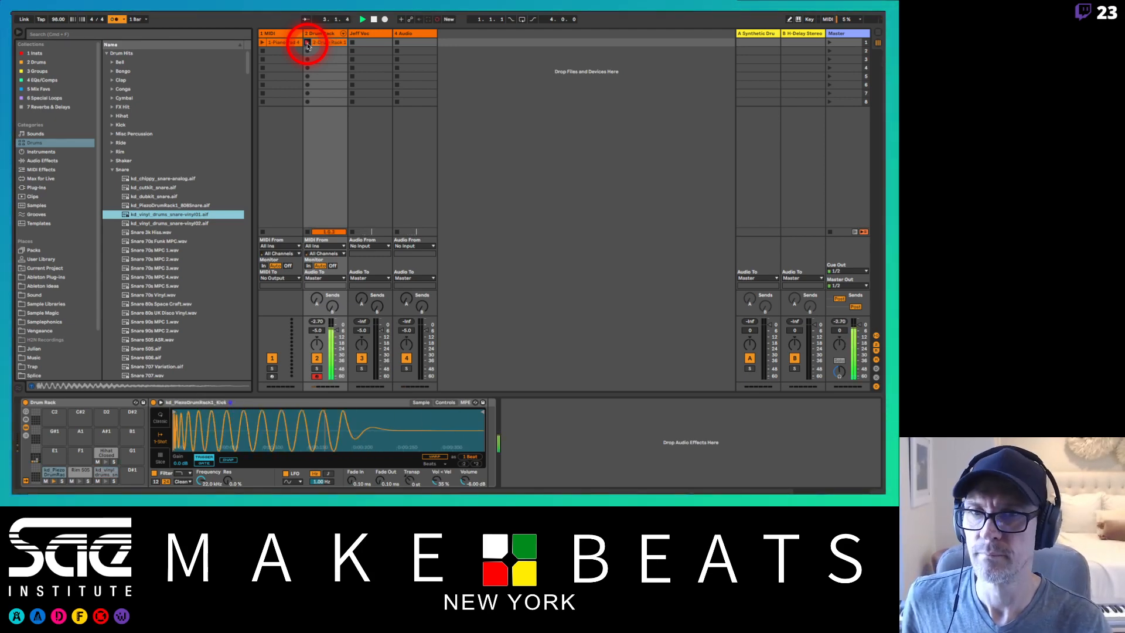
pyautogui.click(307, 44)
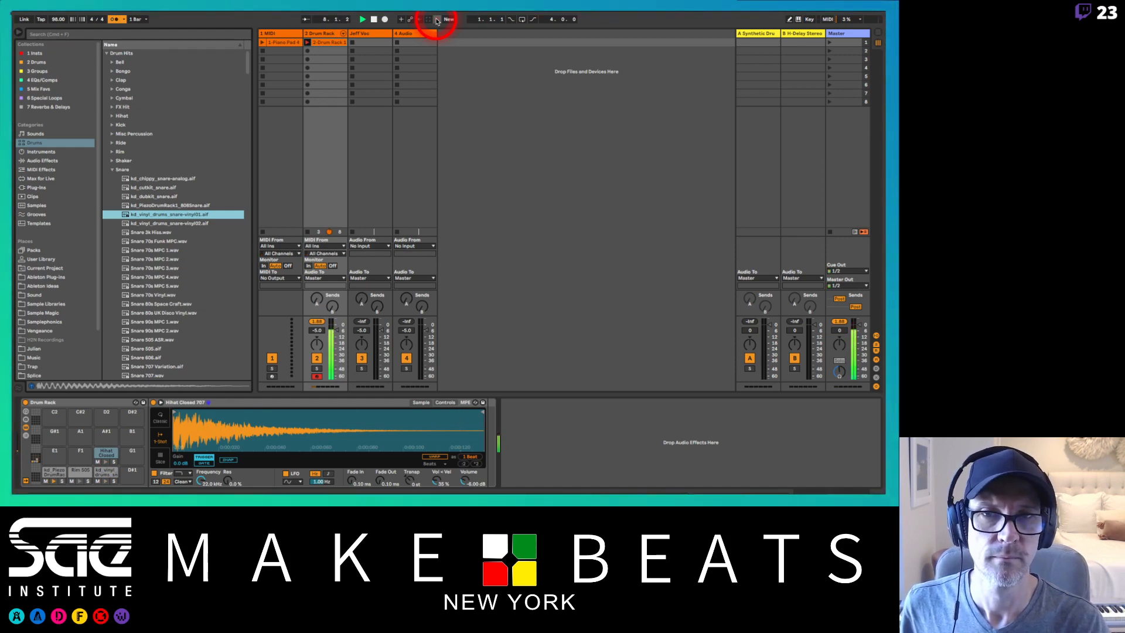
# - Open the recorded drum clip and quantize all of its notes
pyautogui.click(332, 44)
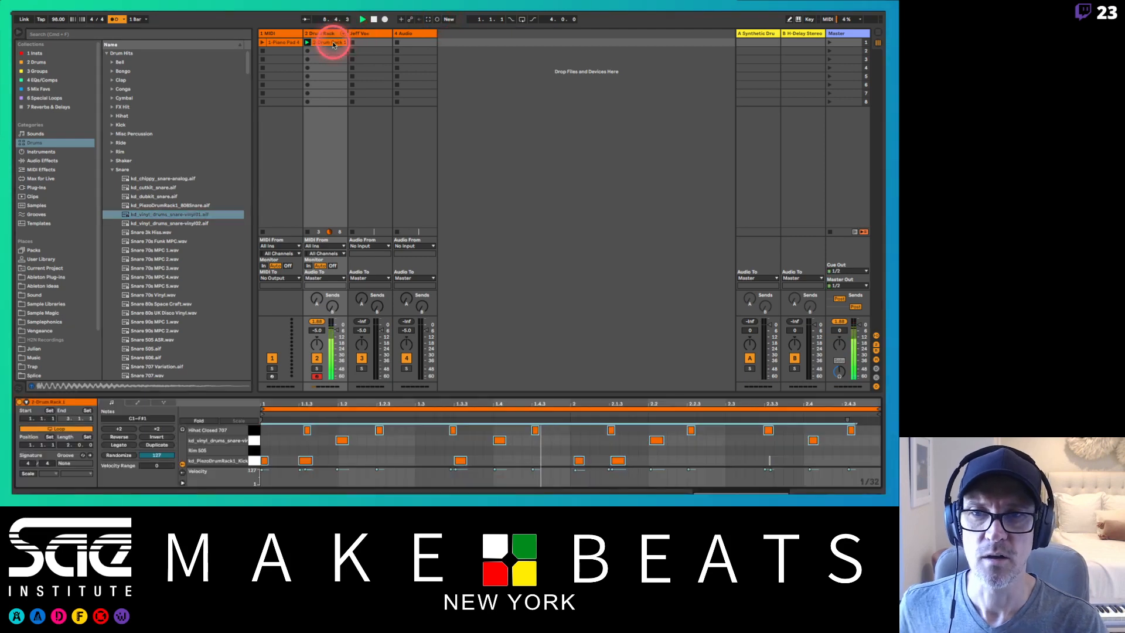
pyautogui.click(383, 461)
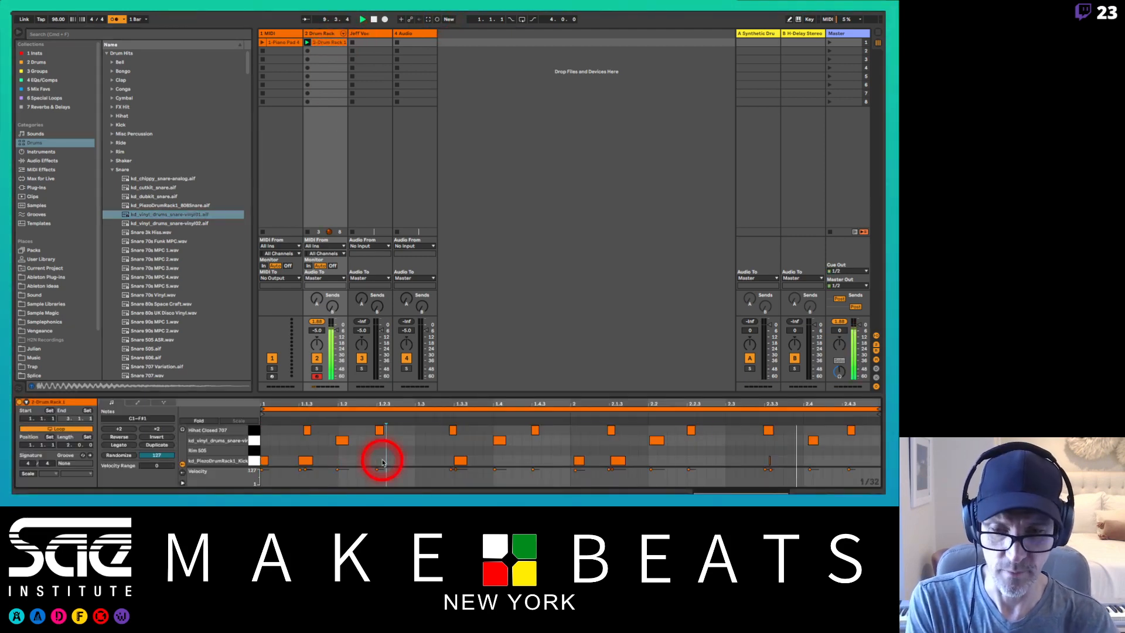
pyautogui.press('super+a')
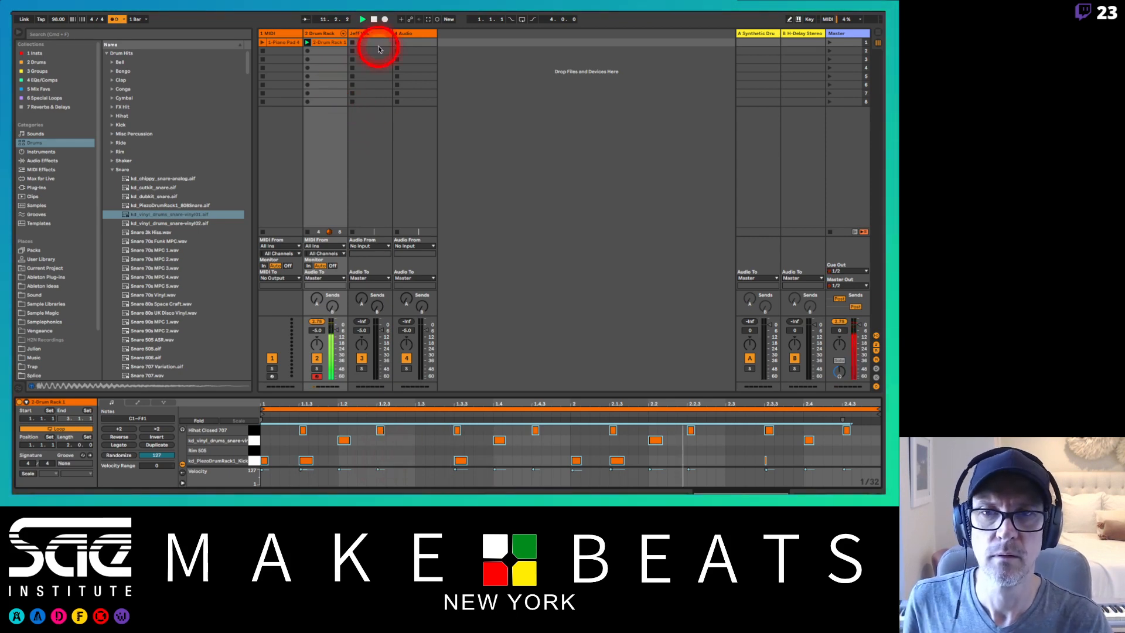
# - Overdub two Rim 505 hits into the second bar of the looping drum clip
pyautogui.click(722, 443)
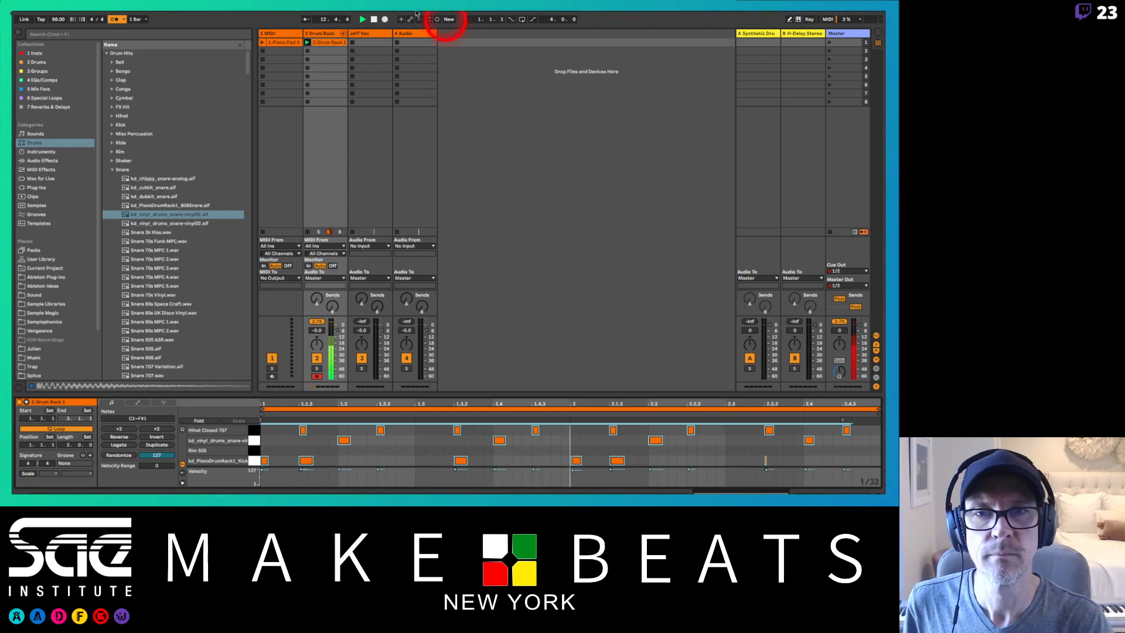
pyautogui.click(437, 19)
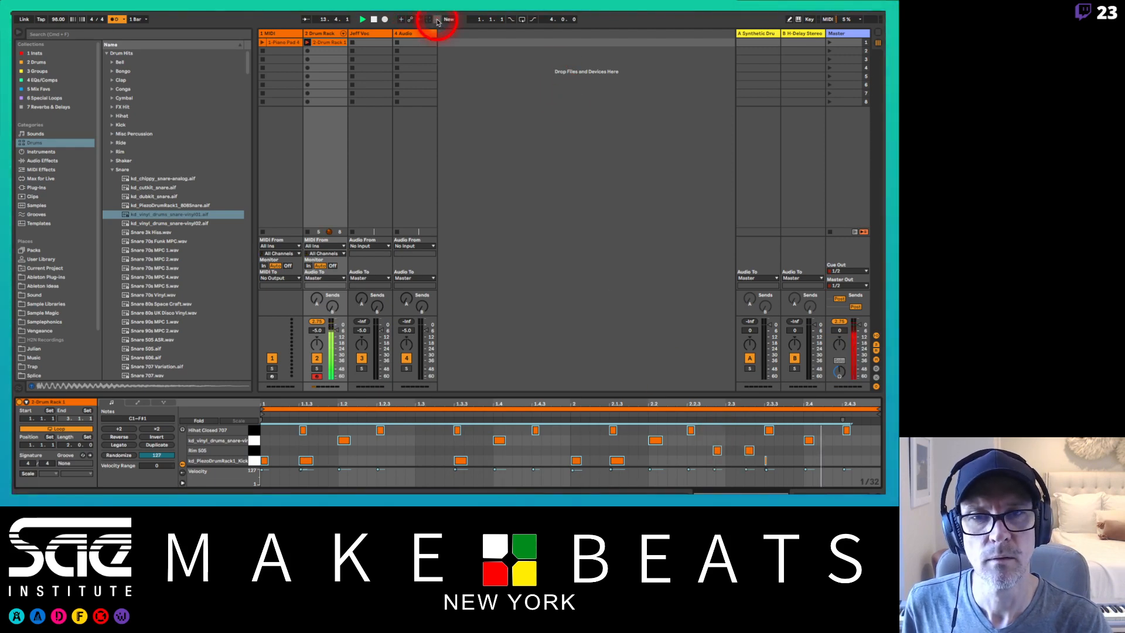
pyautogui.click(437, 20)
# - Select all notes in the drum clip and quantize them together with the overdubbed rim hits
pyautogui.click(697, 457)
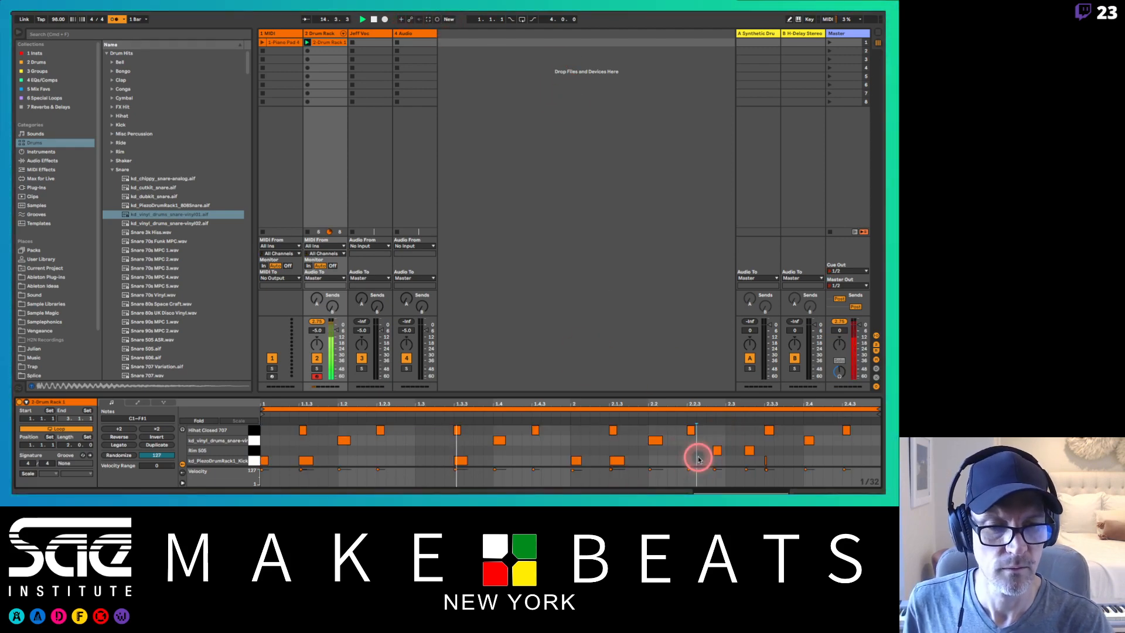
pyautogui.click(763, 463)
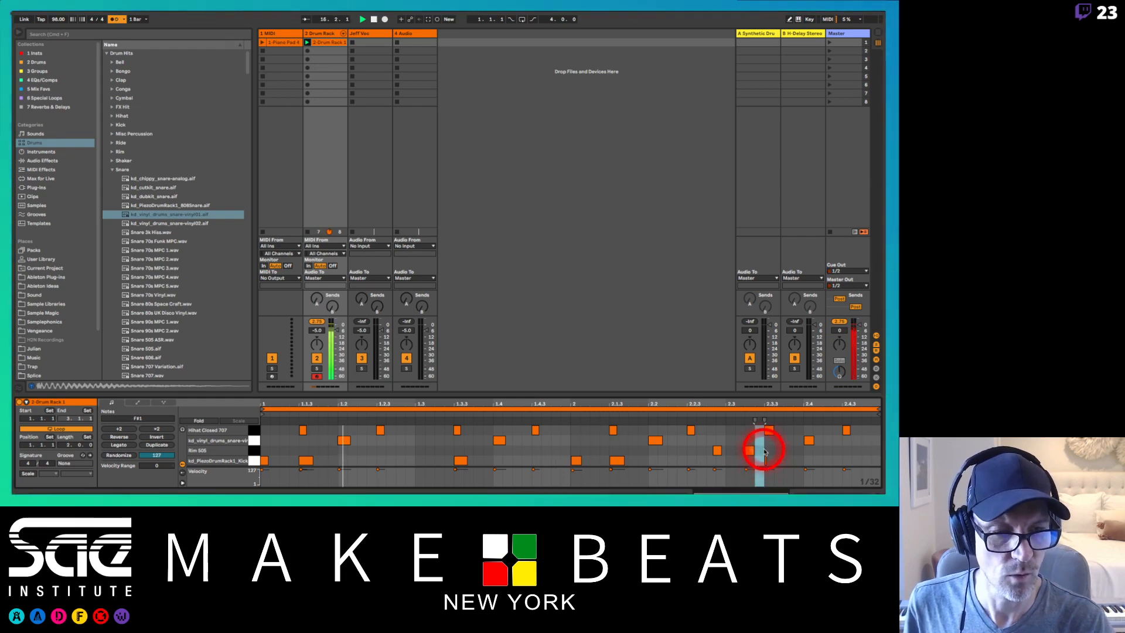
pyautogui.click(706, 437)
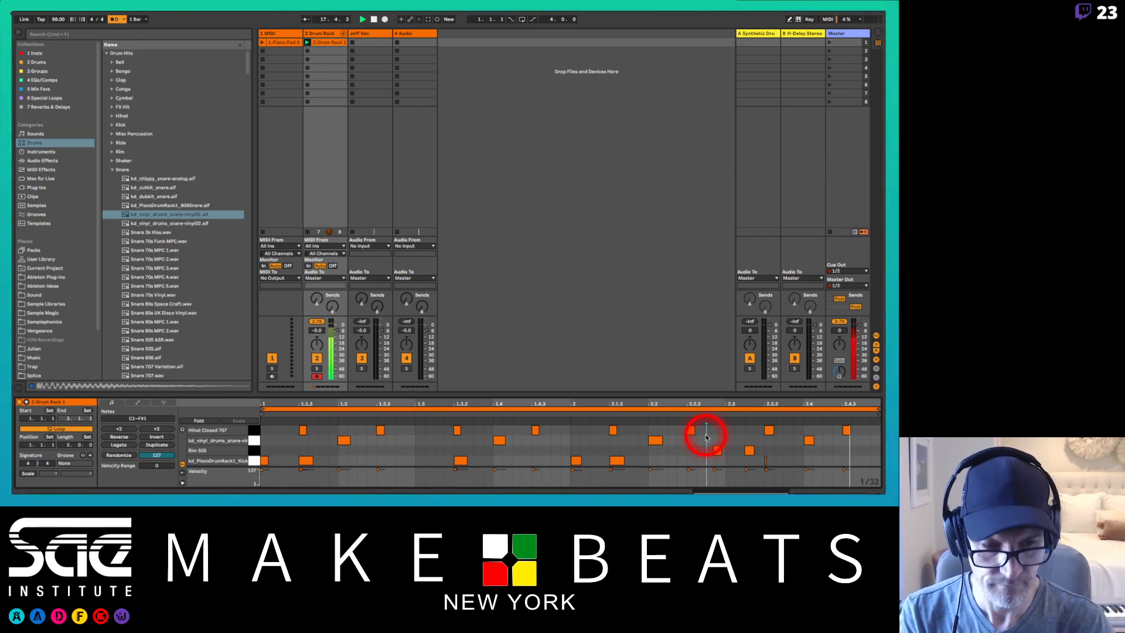
pyautogui.press('super+a')
pyautogui.press('super+u')
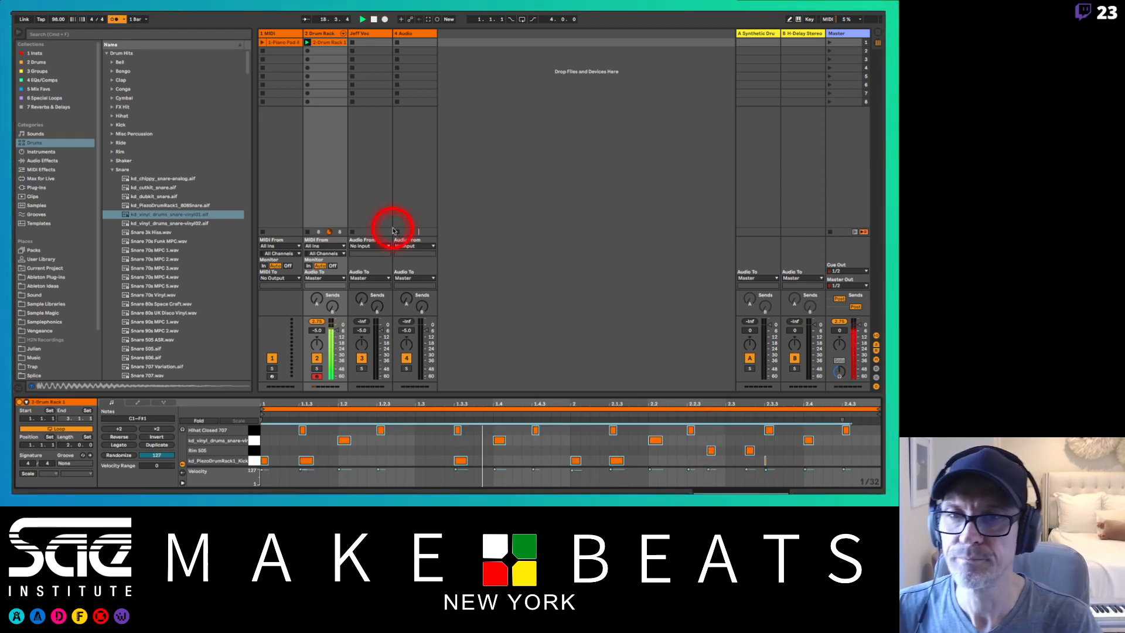
# - Turn off the metronome and display the Drum Rack track's devices
pyautogui.click(109, 23)
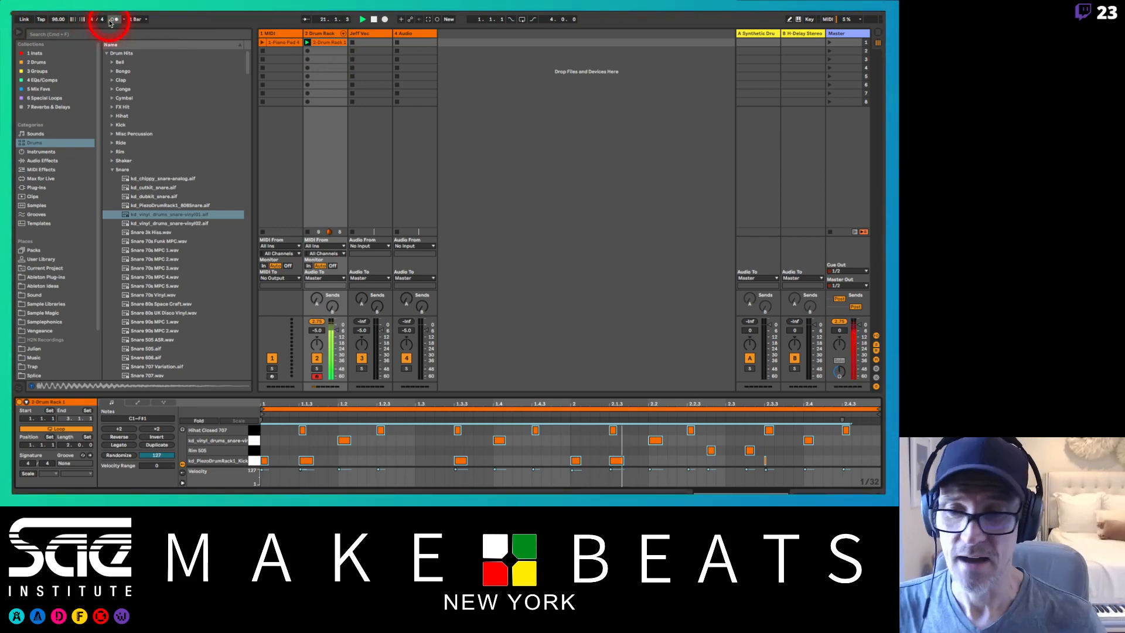
pyautogui.click(327, 34)
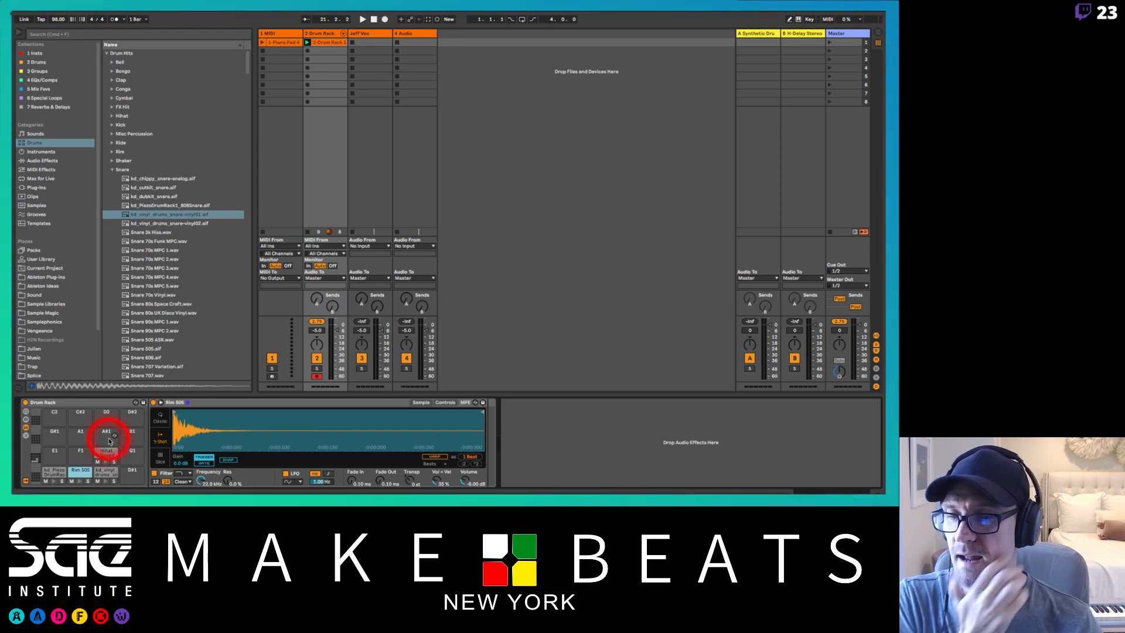
# - Show the Drum Rack's chain list, go through the kick, snare and rim chains, and hide the list again
pyautogui.click(26, 436)
pyautogui.click(161, 419)
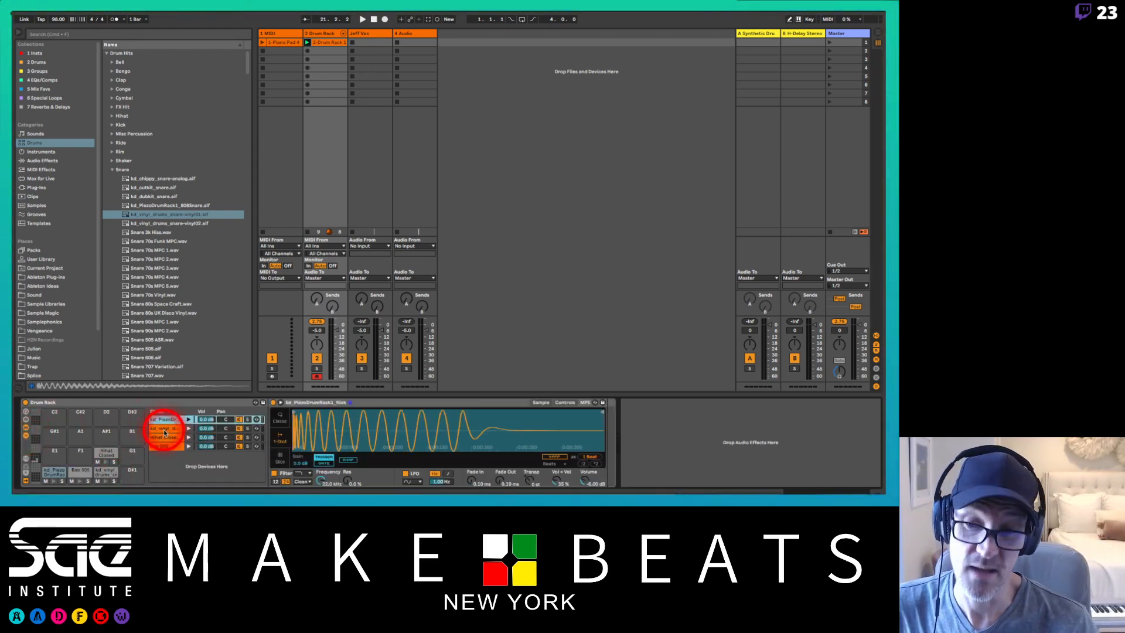
pyautogui.click(166, 430)
pyautogui.click(161, 446)
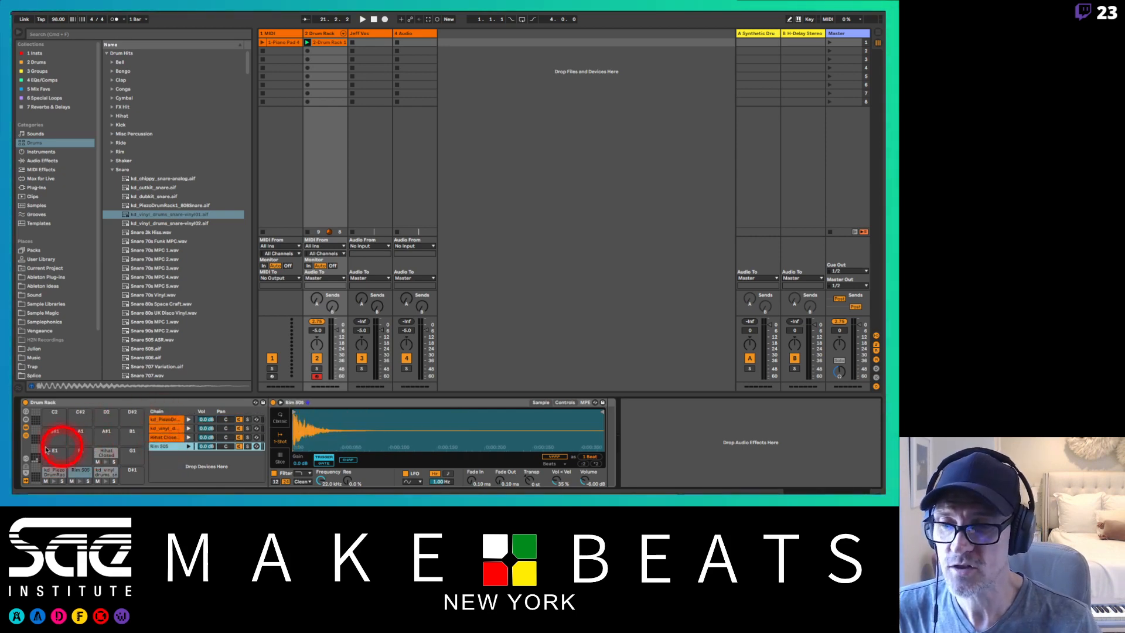
pyautogui.click(26, 436)
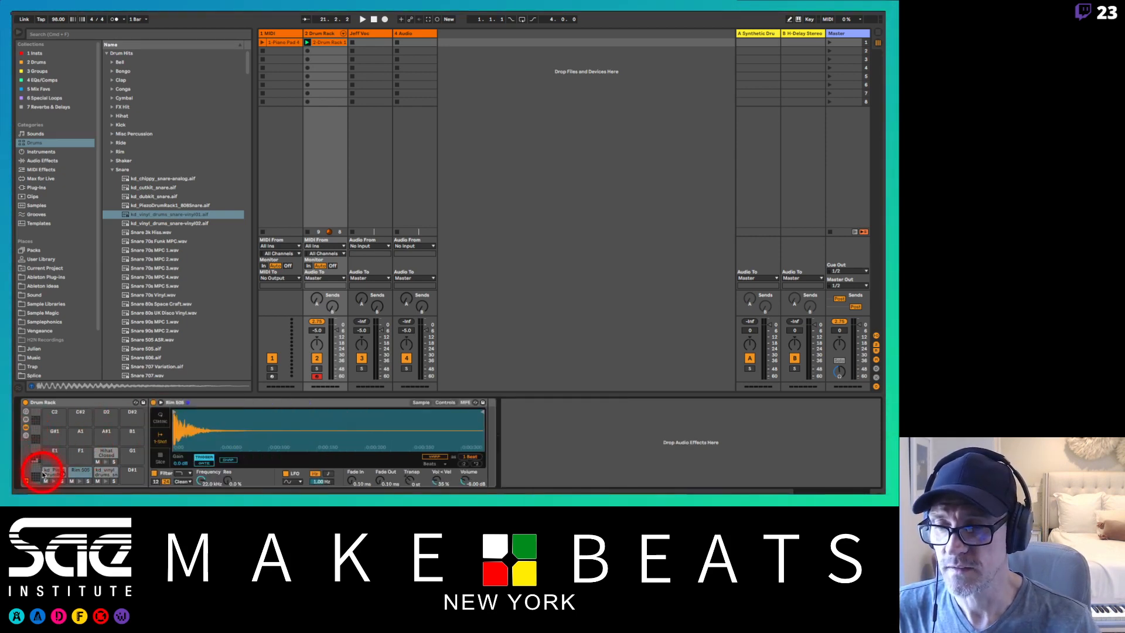
# - Select the kick, rim and hi-hat pads in turn to view each pad's sample device
pyautogui.click(59, 473)
pyautogui.click(76, 472)
pyautogui.click(106, 454)
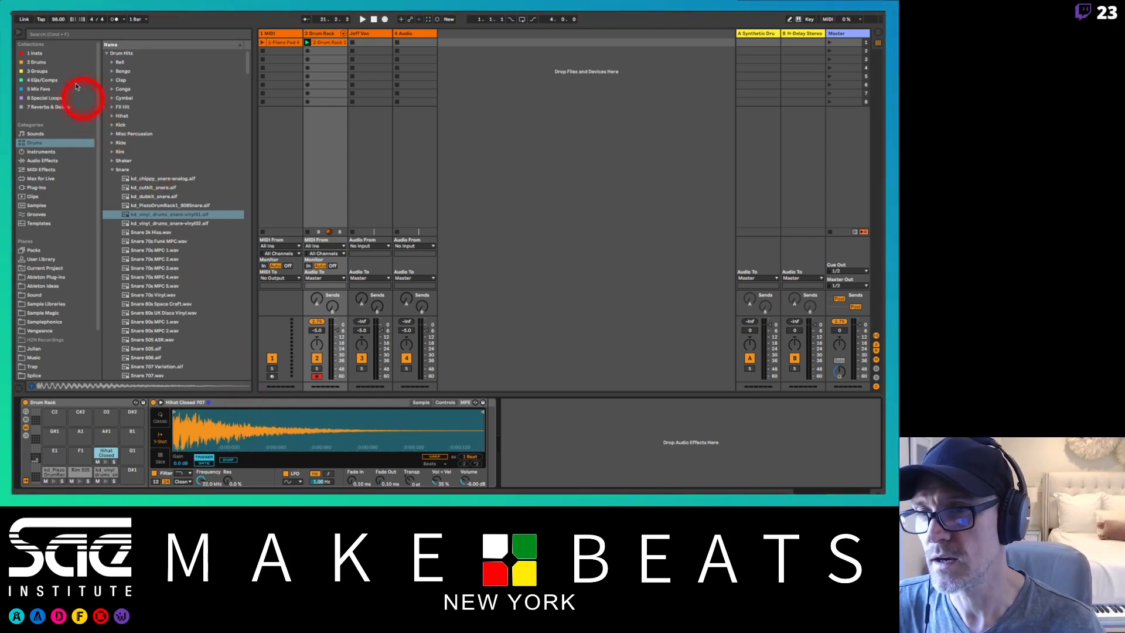
# - Browse the Dynamics and Drive & Color audio effects and load Overdrive onto the kick pad C1
pyautogui.click(44, 160)
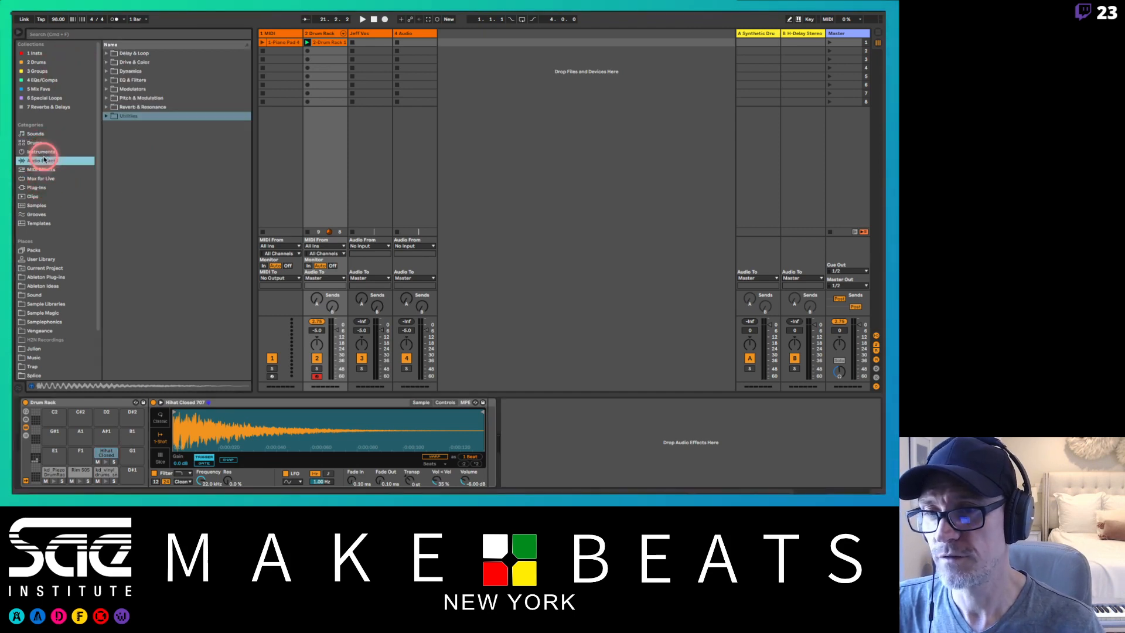
pyautogui.click(107, 71)
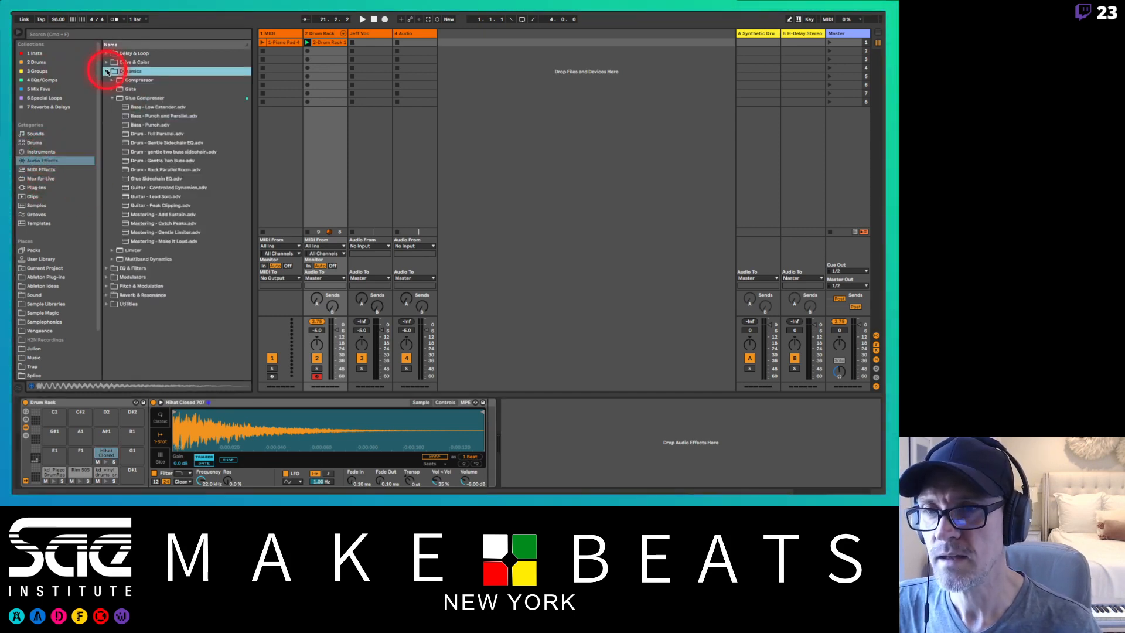
pyautogui.click(113, 98)
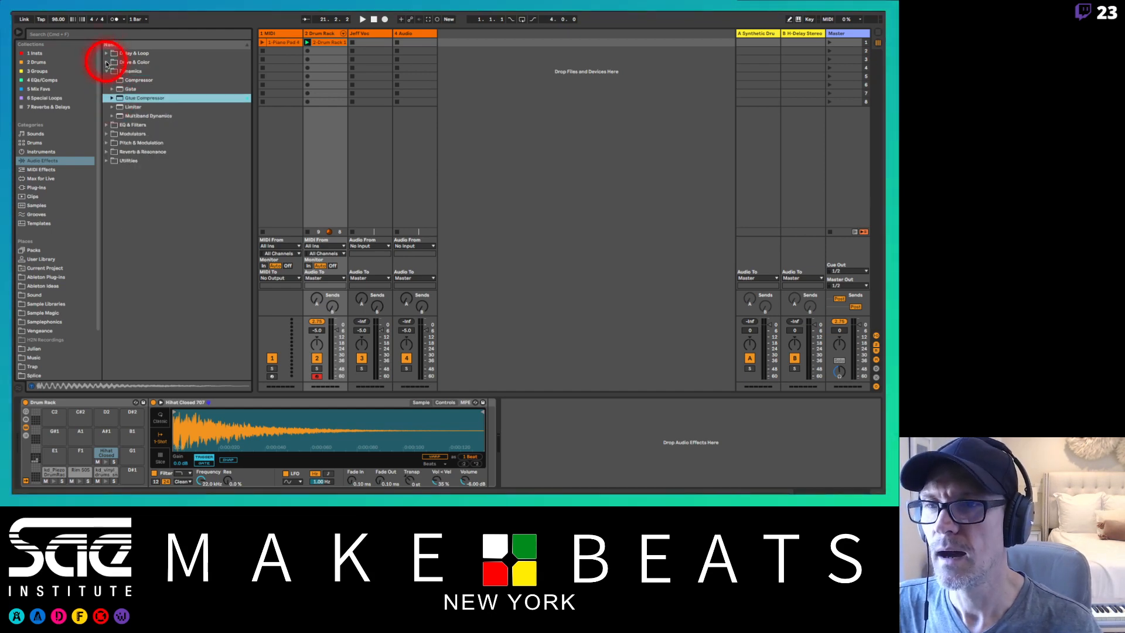
pyautogui.click(106, 62)
pyautogui.click(111, 142)
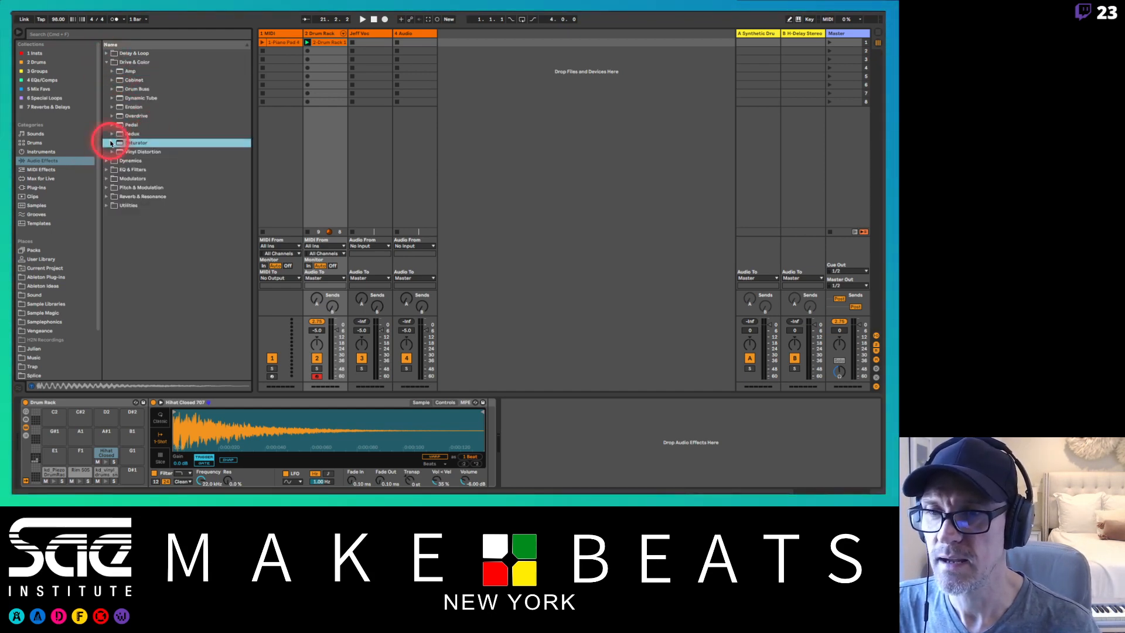
pyautogui.click(139, 116)
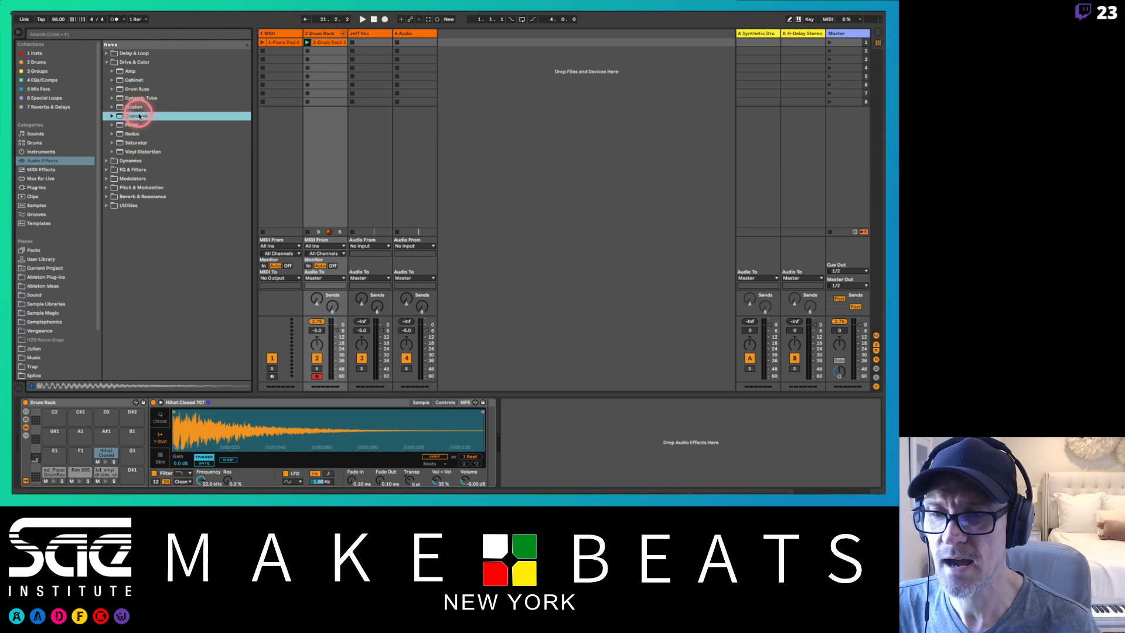
pyautogui.click(55, 474)
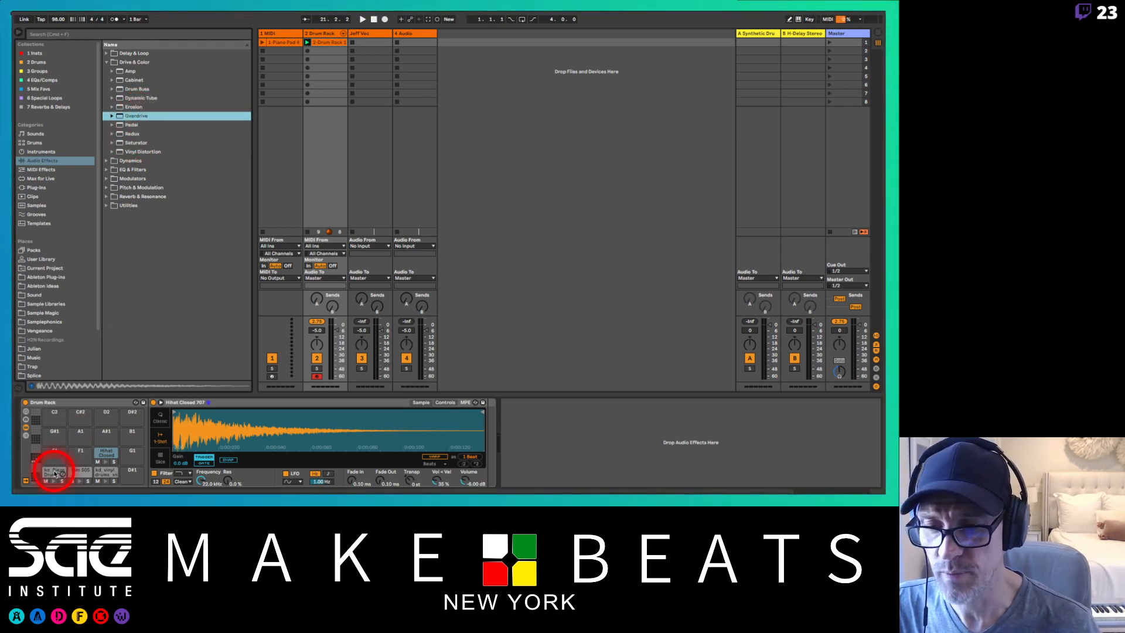
pyautogui.moveTo(54, 473); pyautogui.dragTo(55, 473)
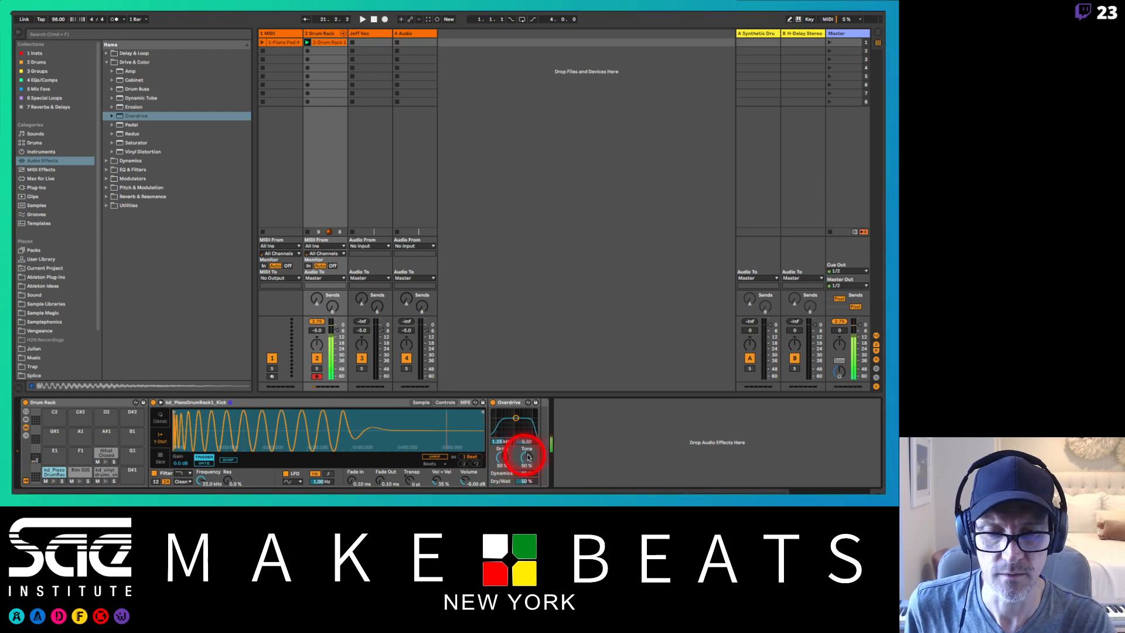
# - Adjust the kick's Overdrive to about 78% Drive, 64% Tone and 22% Dry/Wet
pyautogui.moveTo(529, 457); pyautogui.dragTo(530, 456)
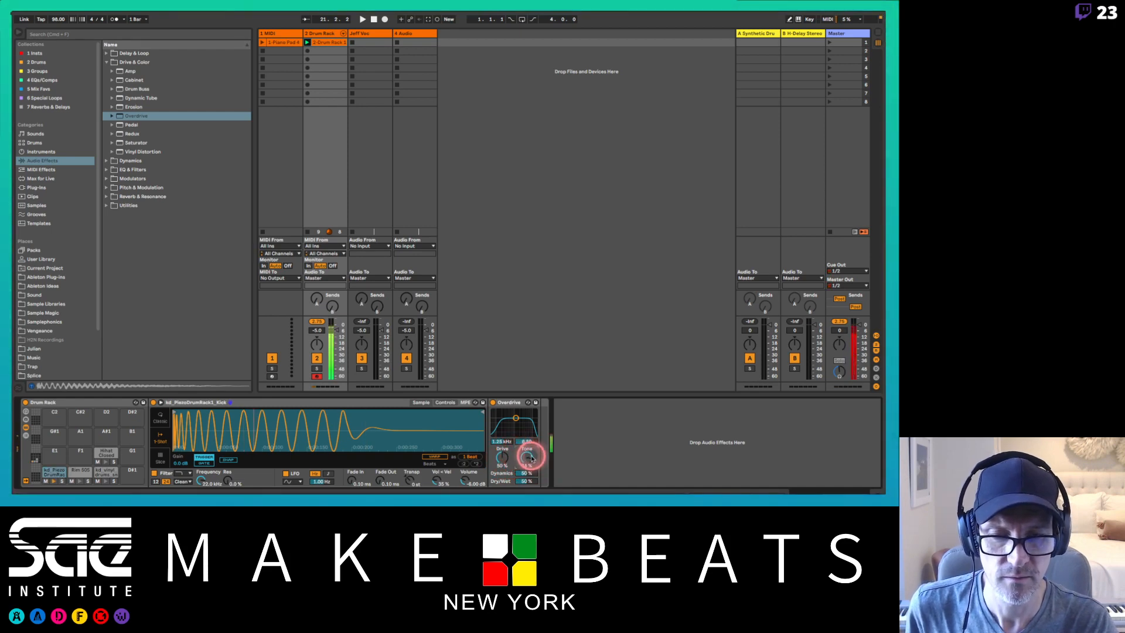
pyautogui.rightClick(503, 455)
pyautogui.click(506, 452)
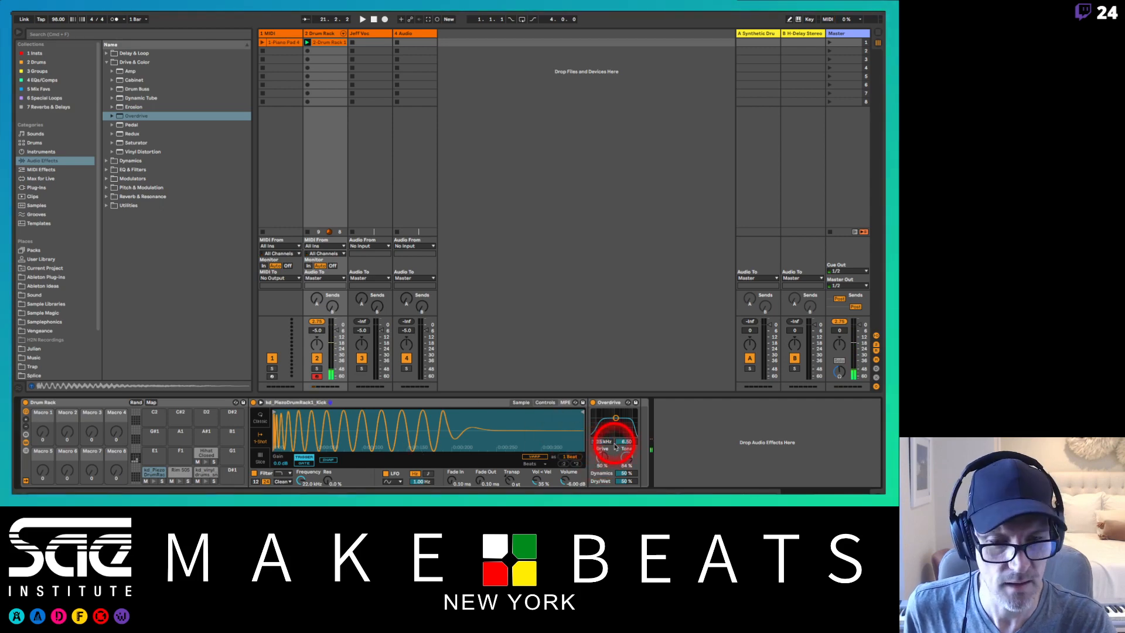
pyautogui.rightClick(602, 456)
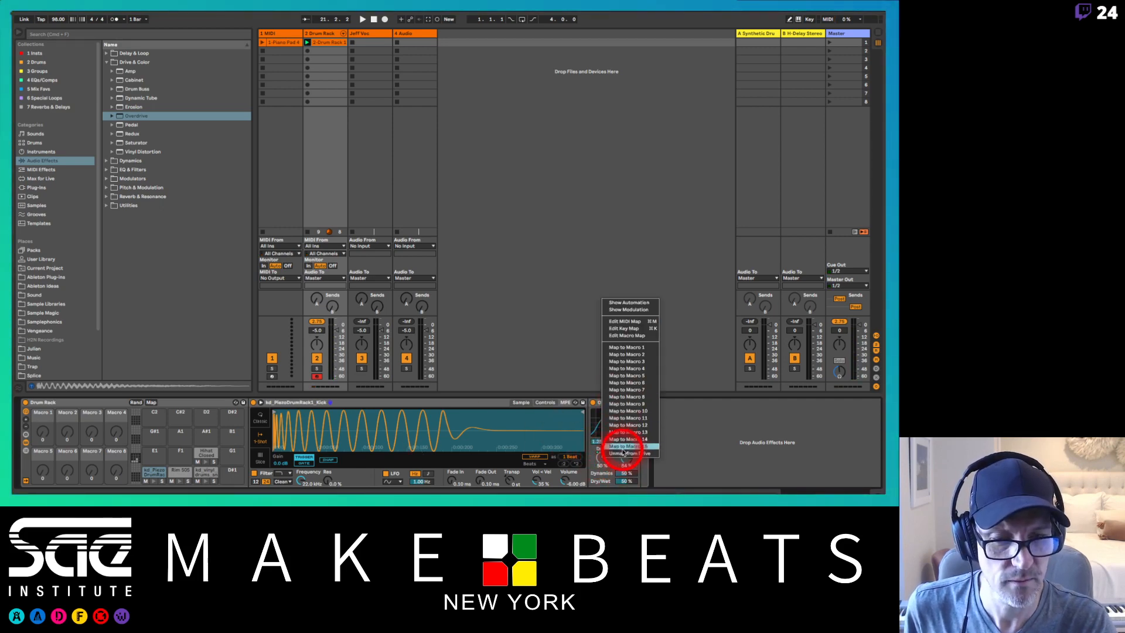
pyautogui.click(624, 446)
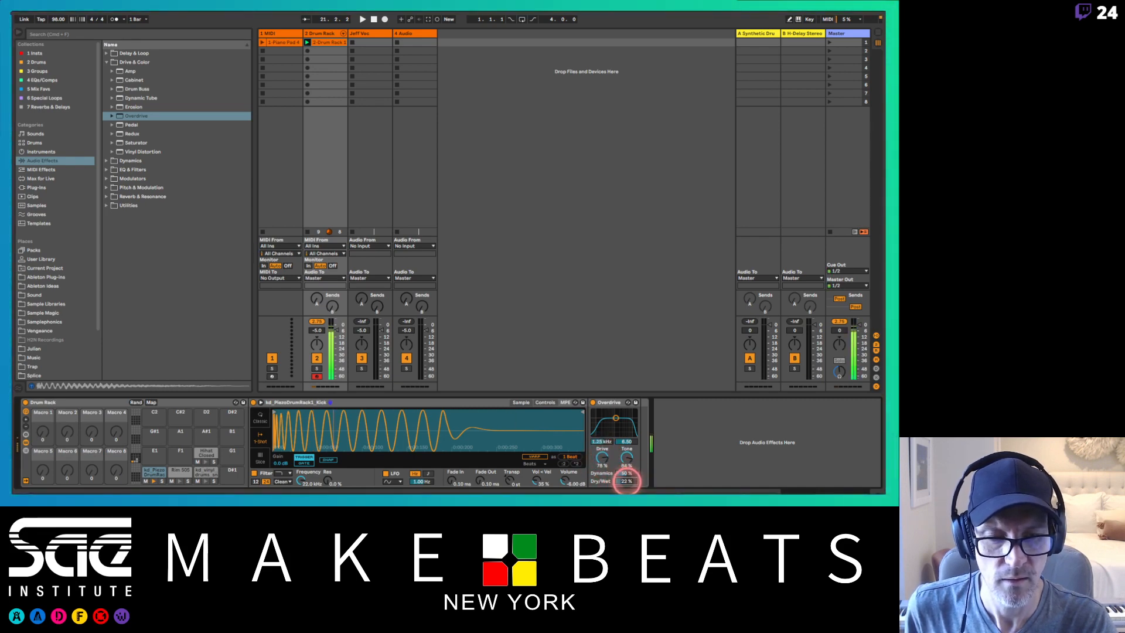
# - Play the drum clip and lower the Drum Rack track's volume to -10.0 dB
pyautogui.press('space')
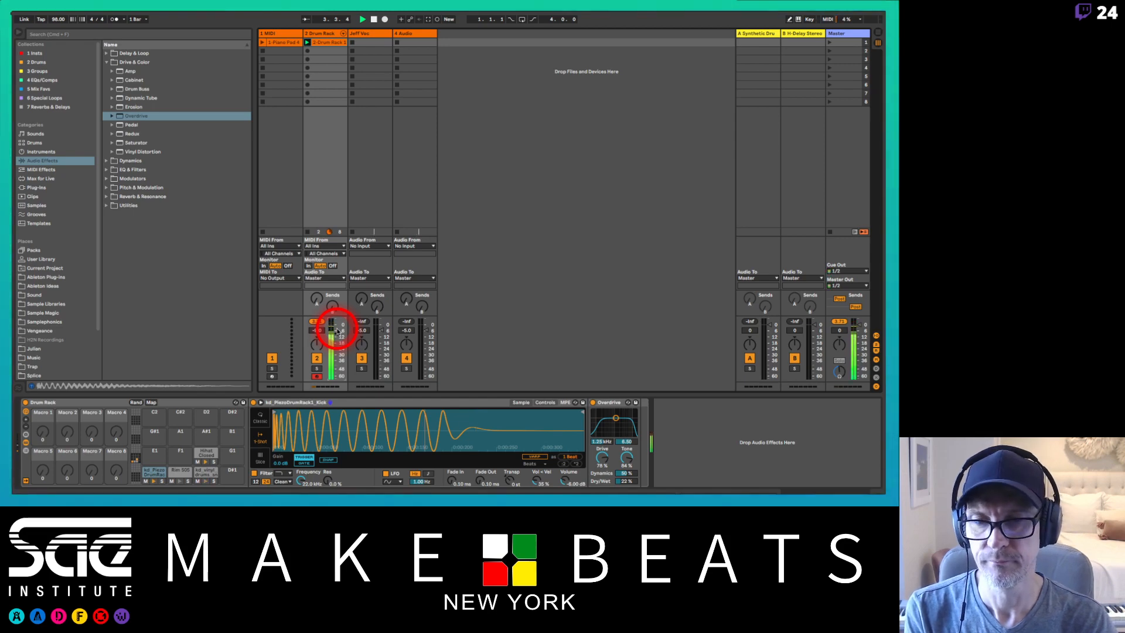
pyautogui.moveTo(337, 330); pyautogui.dragTo(337, 334)
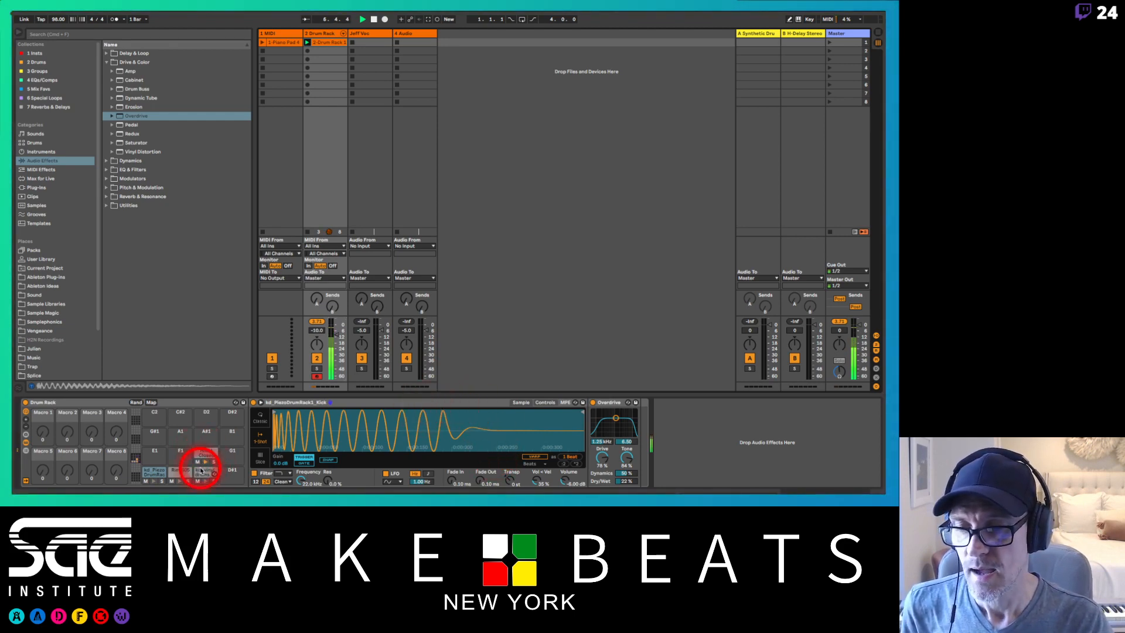
# - Load Auto Filter from the EQ & Filters audio effects onto the snare pad D1
pyautogui.click(199, 472)
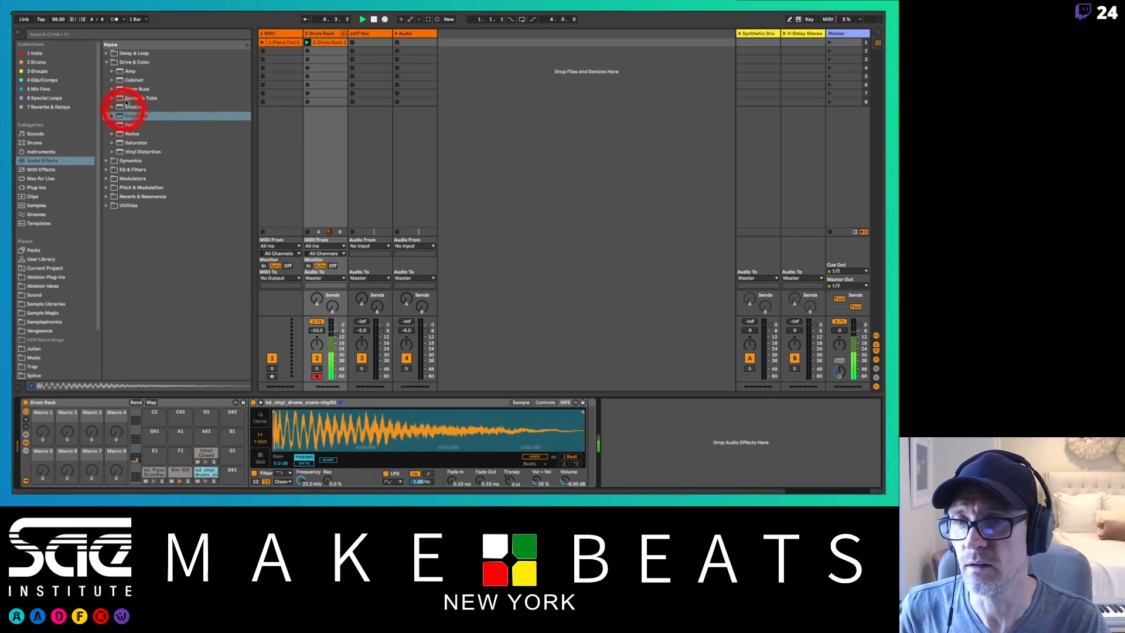
pyautogui.click(106, 63)
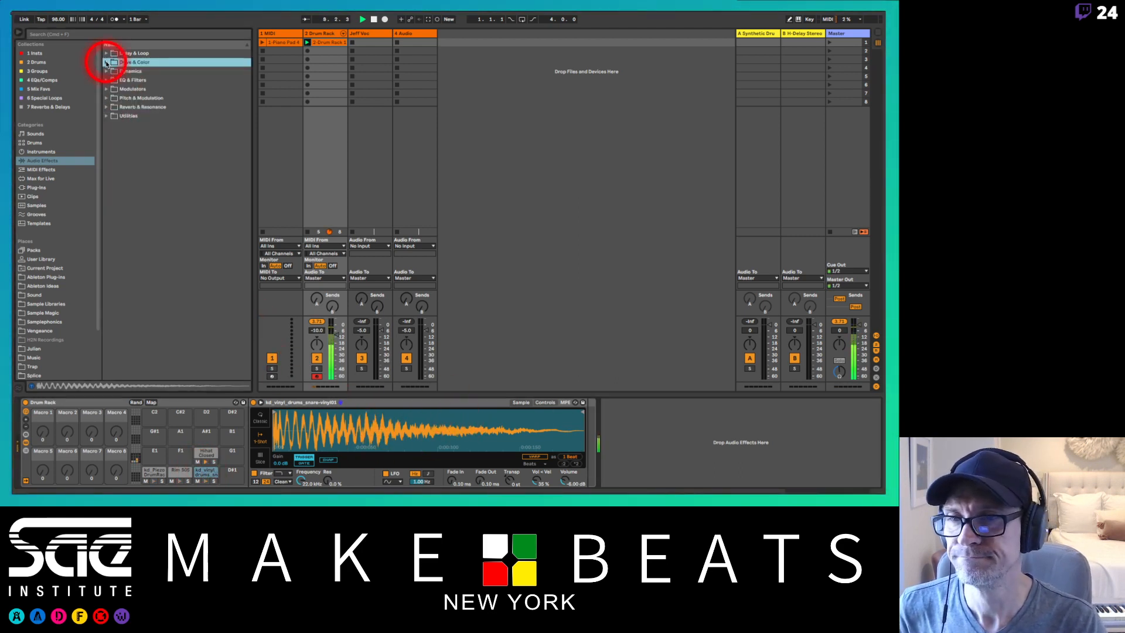
pyautogui.click(107, 79)
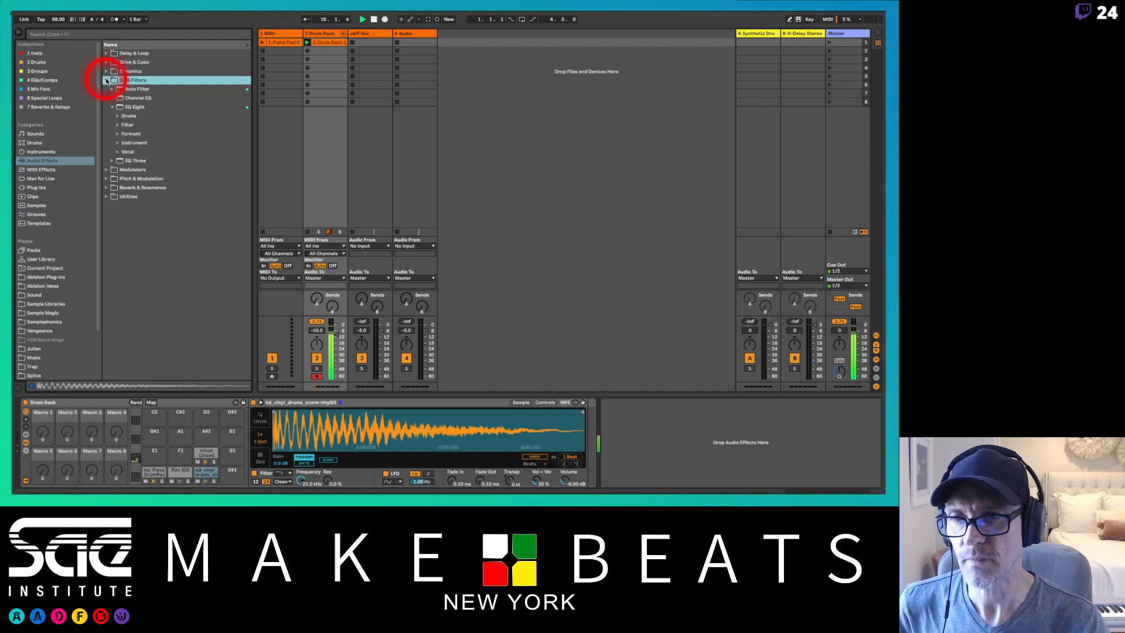
pyautogui.click(113, 107)
pyautogui.click(118, 88)
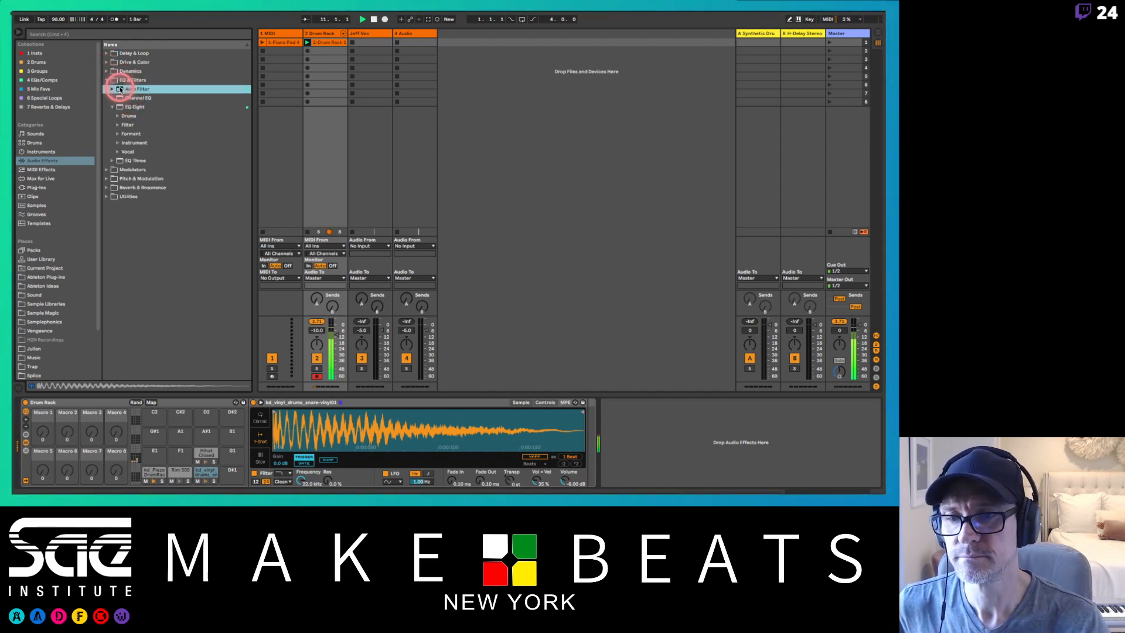
pyautogui.moveTo(200, 220); pyautogui.dragTo(210, 474)
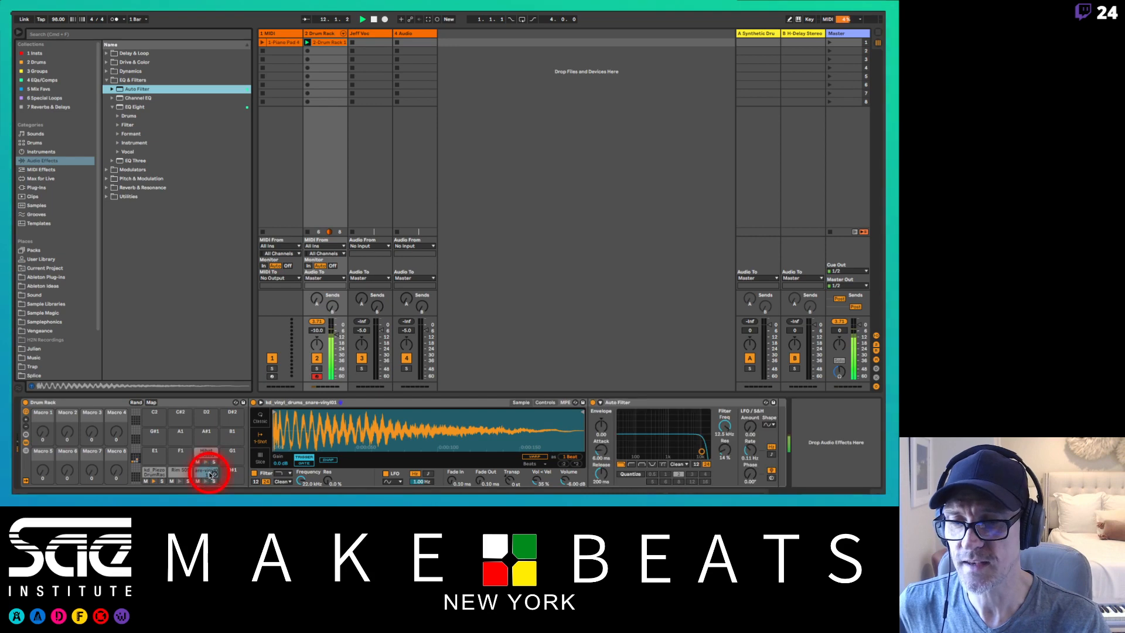
# - Set the snare's Auto Filter to about 381 Hz, raising its resonance, with an envelope amount near 83 and an attack of about 26 ms
pyautogui.click(725, 426)
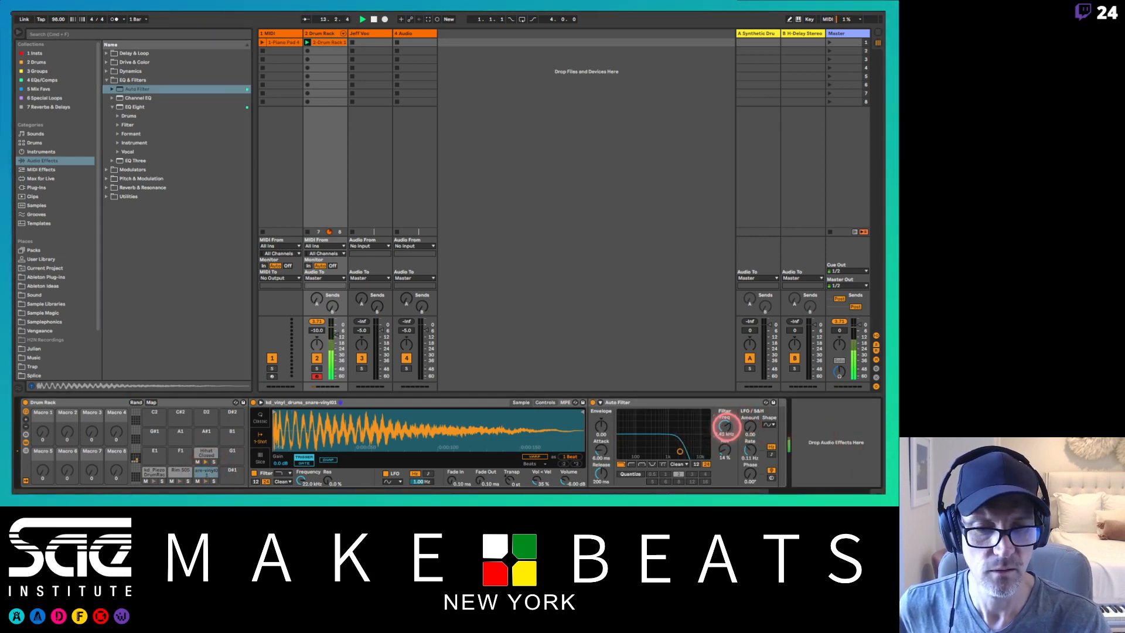
pyautogui.moveTo(601, 427); pyautogui.dragTo(603, 448)
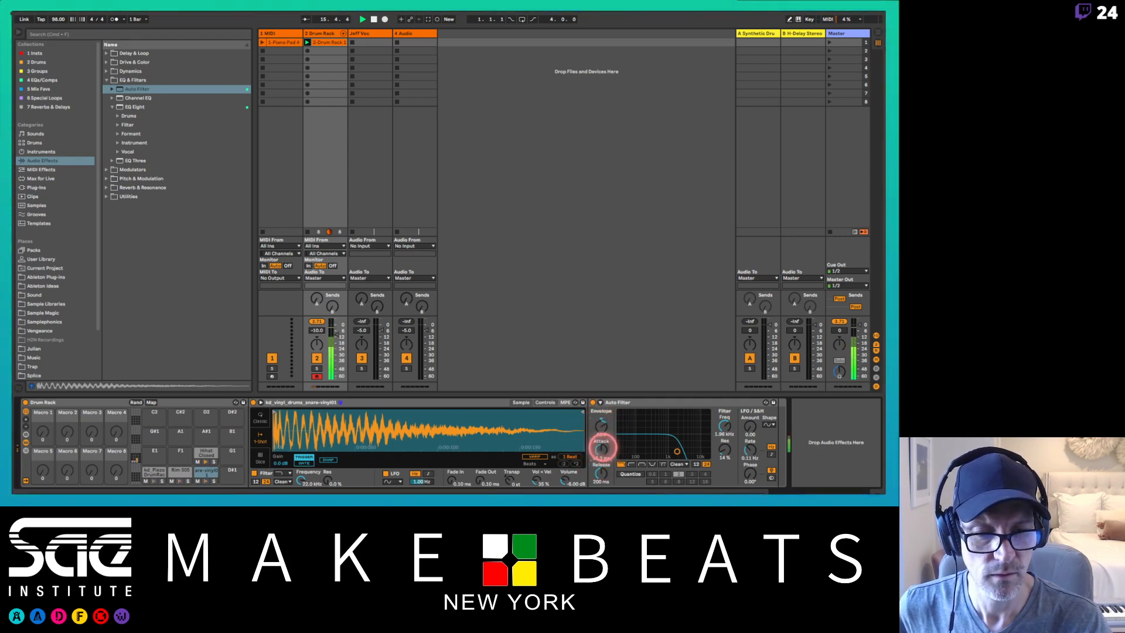
pyautogui.moveTo(676, 451); pyautogui.dragTo(597, 425)
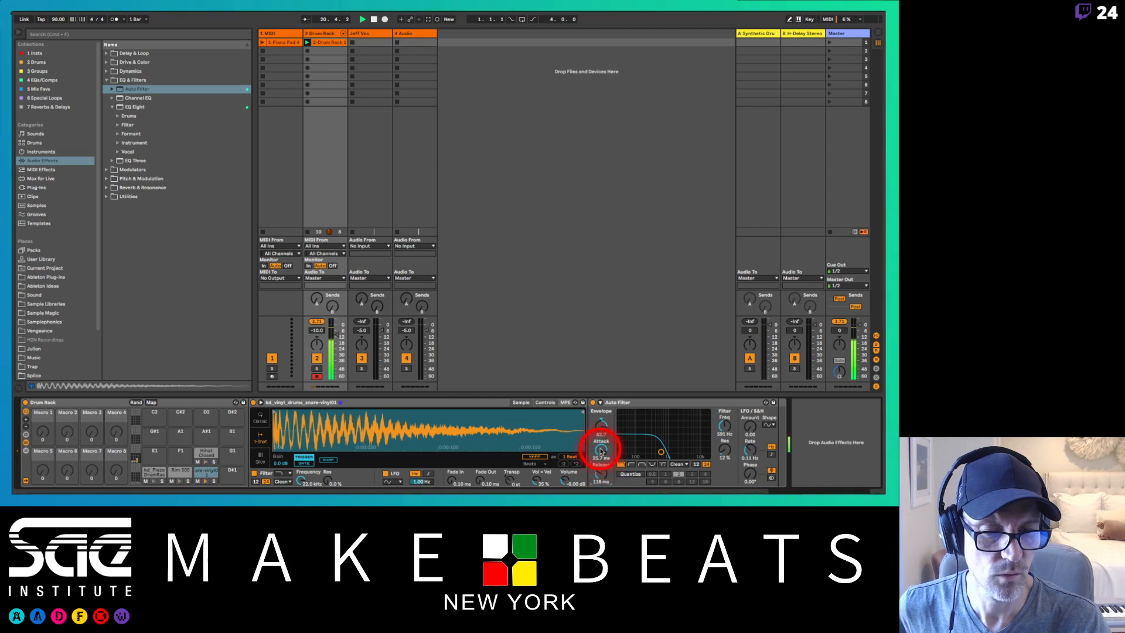
pyautogui.moveTo(599, 448); pyautogui.dragTo(601, 449)
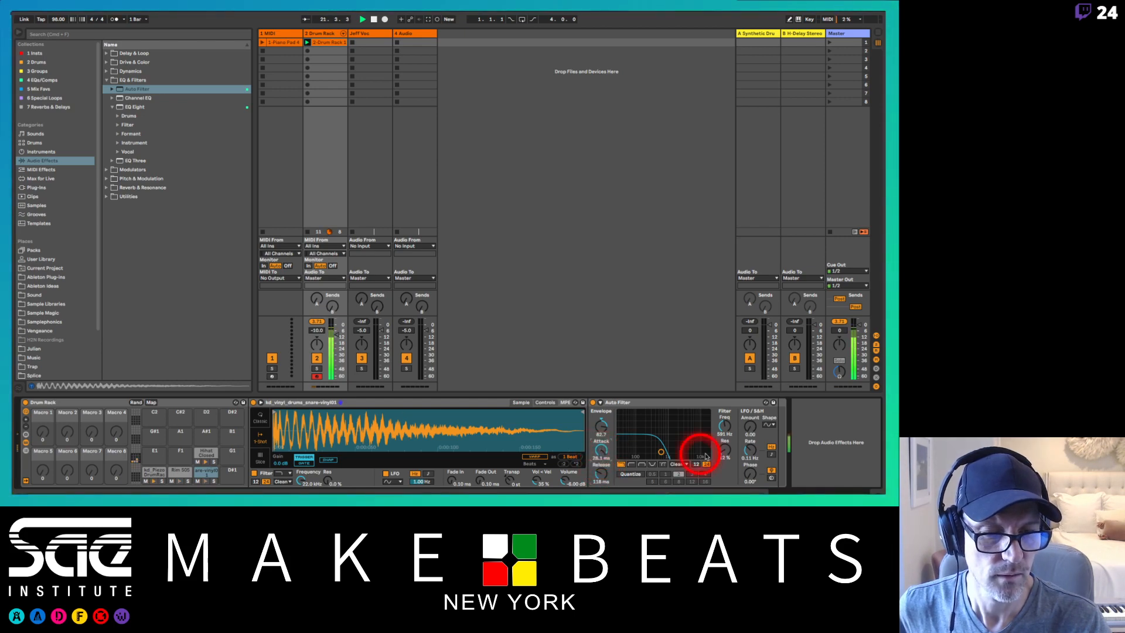
pyautogui.moveTo(728, 448)
pyautogui.mouseDown()
pyautogui.moveTo(730, 434)
pyautogui.moveTo(725, 450)
pyautogui.mouseUp()
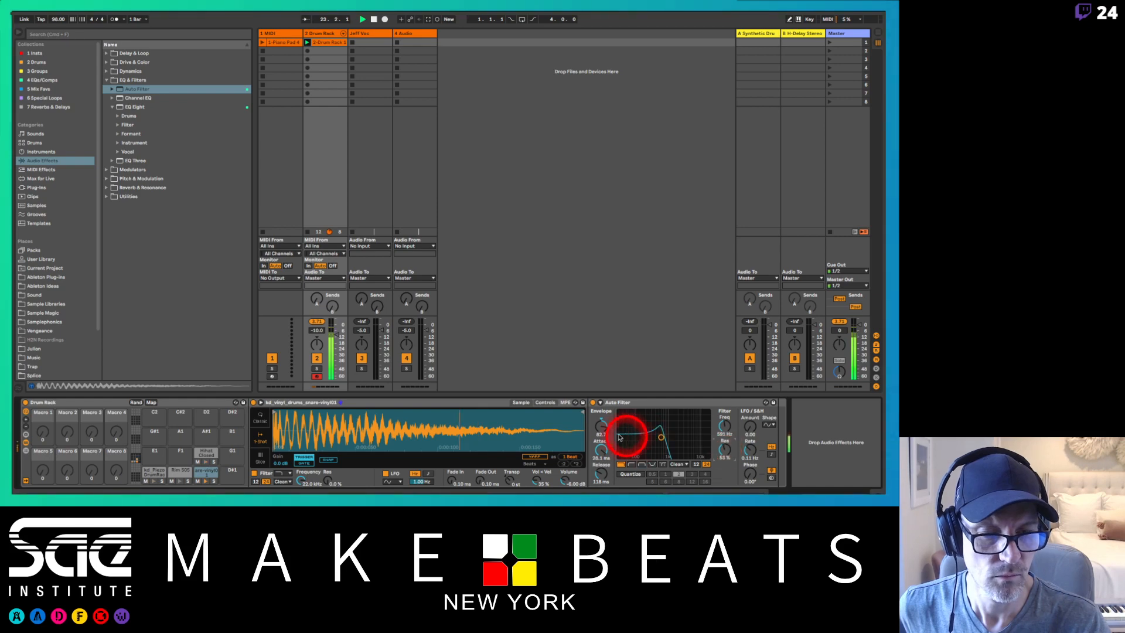
# - Refine the snare's Auto Filter to an envelope amount of 127, about 17 ms attack, about 158 ms release and about 138 Hz cutoff
pyautogui.moveTo(602, 448); pyautogui.dragTo(602, 469)
pyautogui.moveTo(601, 426); pyautogui.dragTo(601, 428)
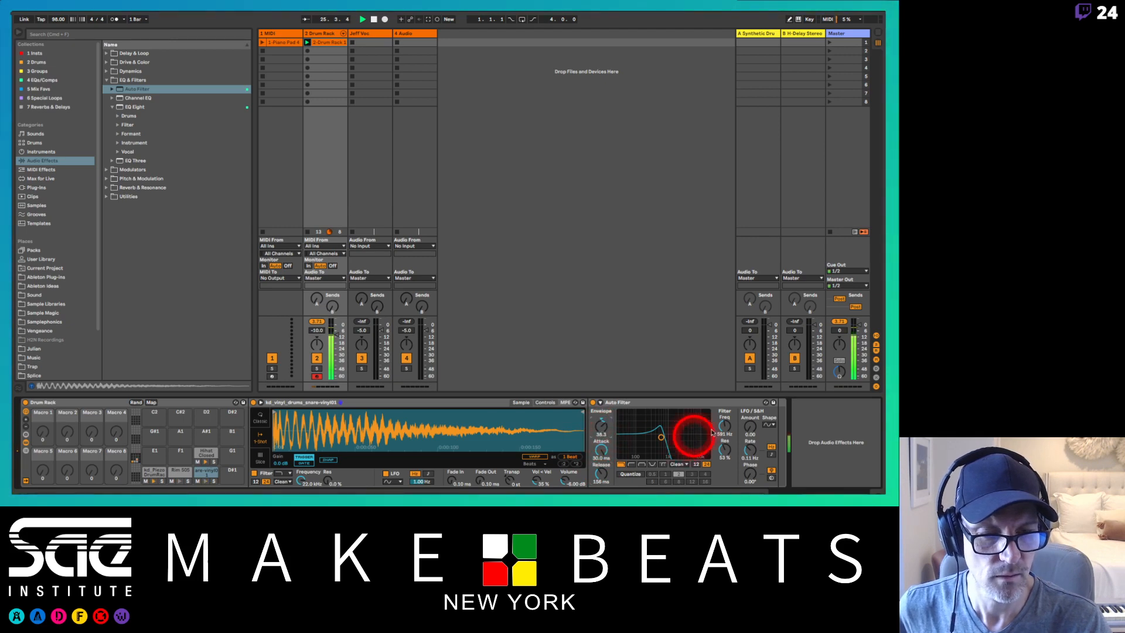
pyautogui.moveTo(722, 428); pyautogui.dragTo(723, 429)
pyautogui.moveTo(603, 431); pyautogui.dragTo(603, 428)
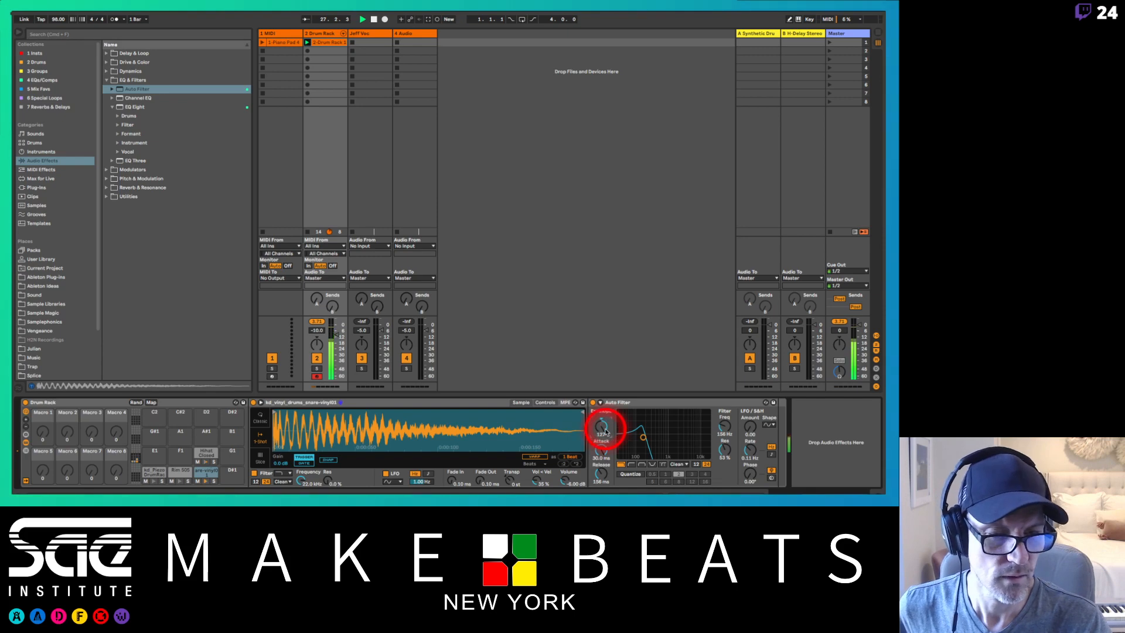
pyautogui.click(728, 425)
pyautogui.moveTo(604, 450); pyautogui.dragTo(604, 450)
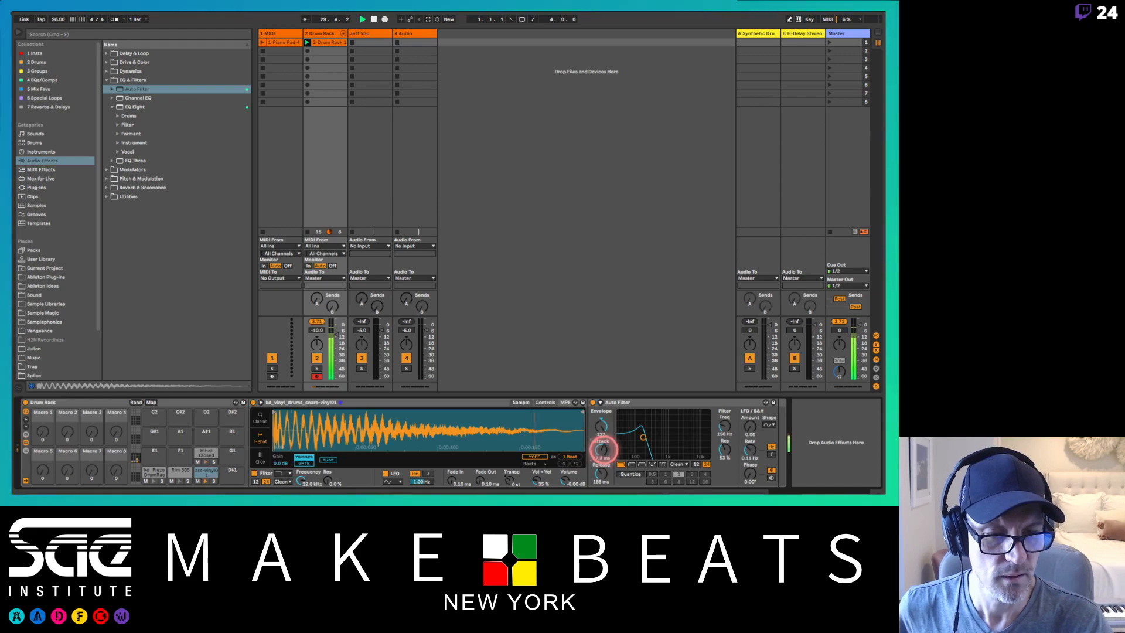
pyautogui.click(745, 448)
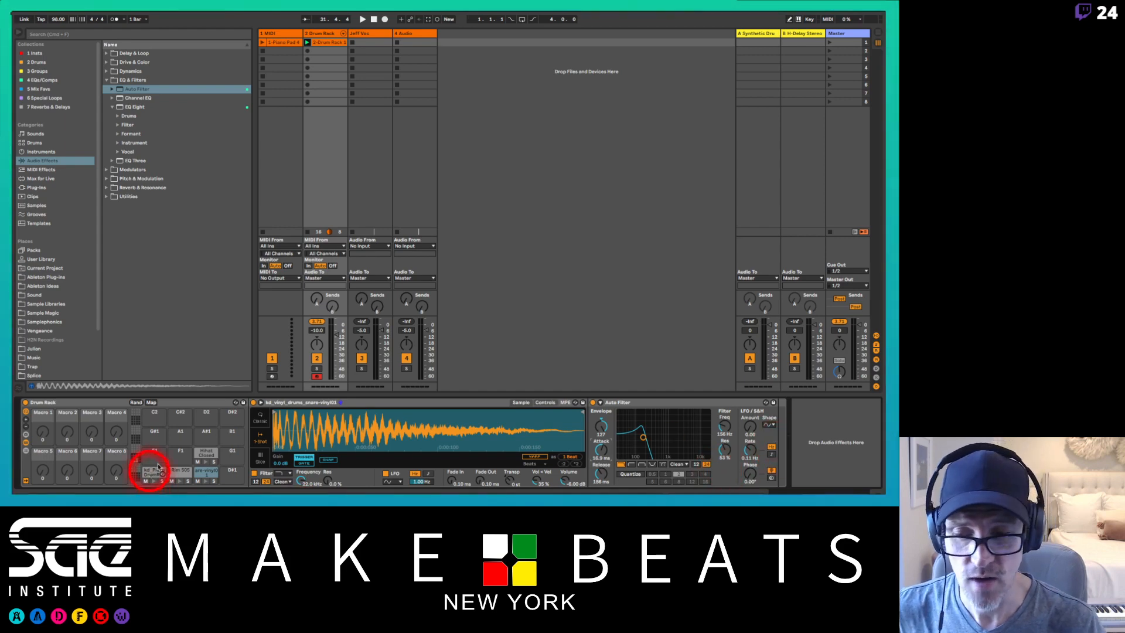
# - Examine the device chains of the Drum Rack's kick, rim, snare and closed hi-hat pads
pyautogui.click(110, 401)
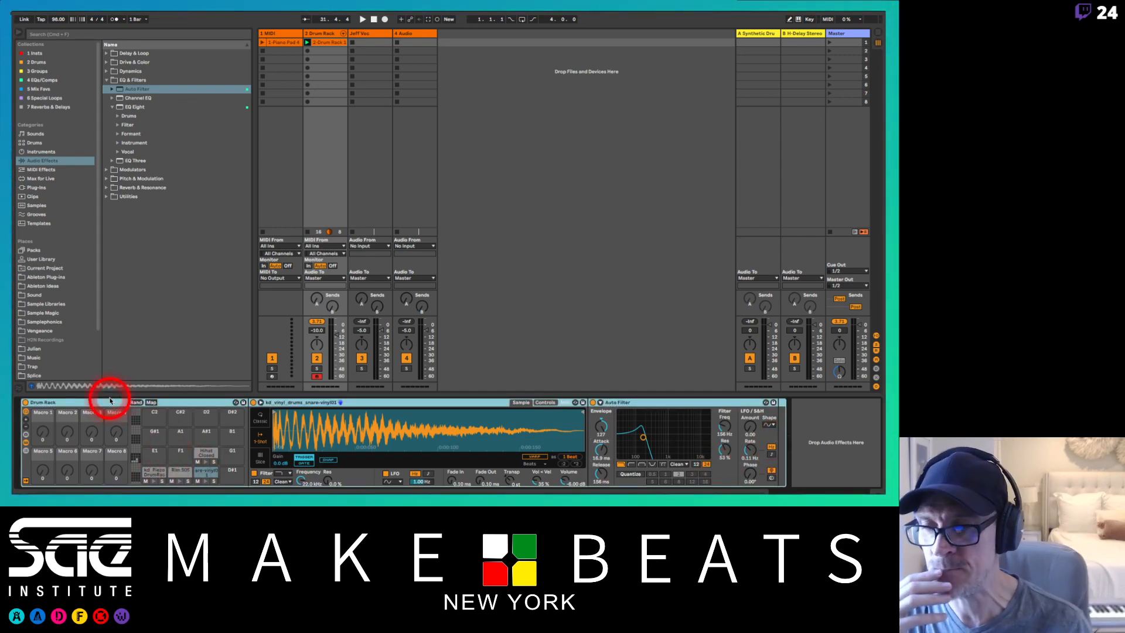
pyautogui.click(152, 473)
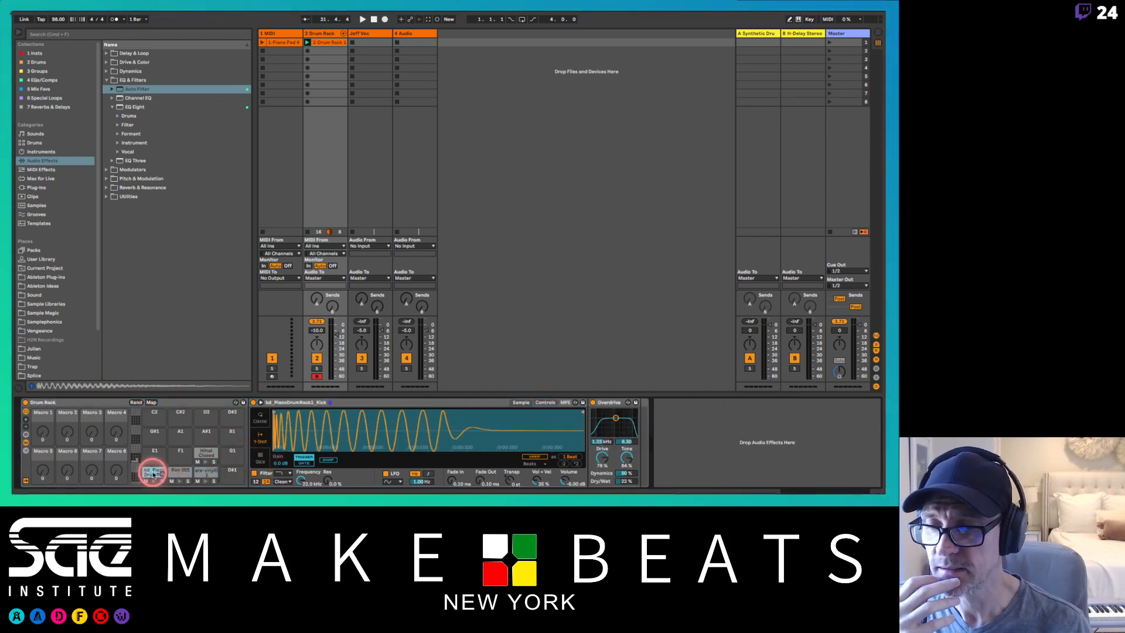
pyautogui.click(179, 471)
pyautogui.click(203, 469)
pyautogui.click(206, 452)
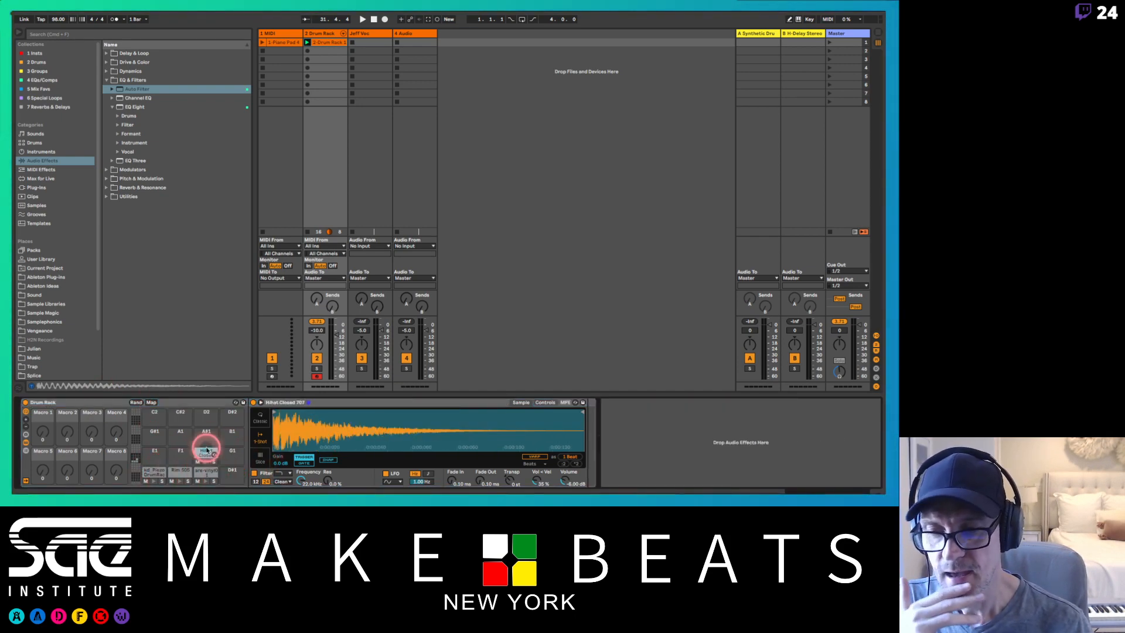
pyautogui.click(206, 468)
pyautogui.click(201, 454)
pyautogui.click(203, 472)
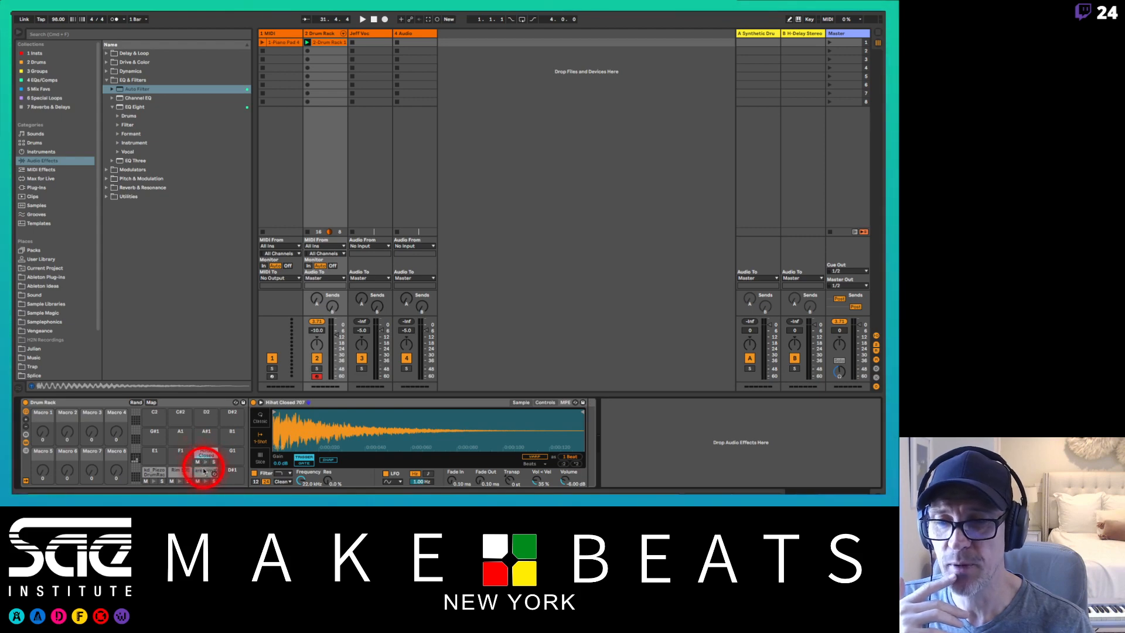
pyautogui.click(180, 470)
# - Load the Hybrid Reverb drum preset Drums In A Canyon after the Overdrive on the kick pad C1
pyautogui.click(155, 471)
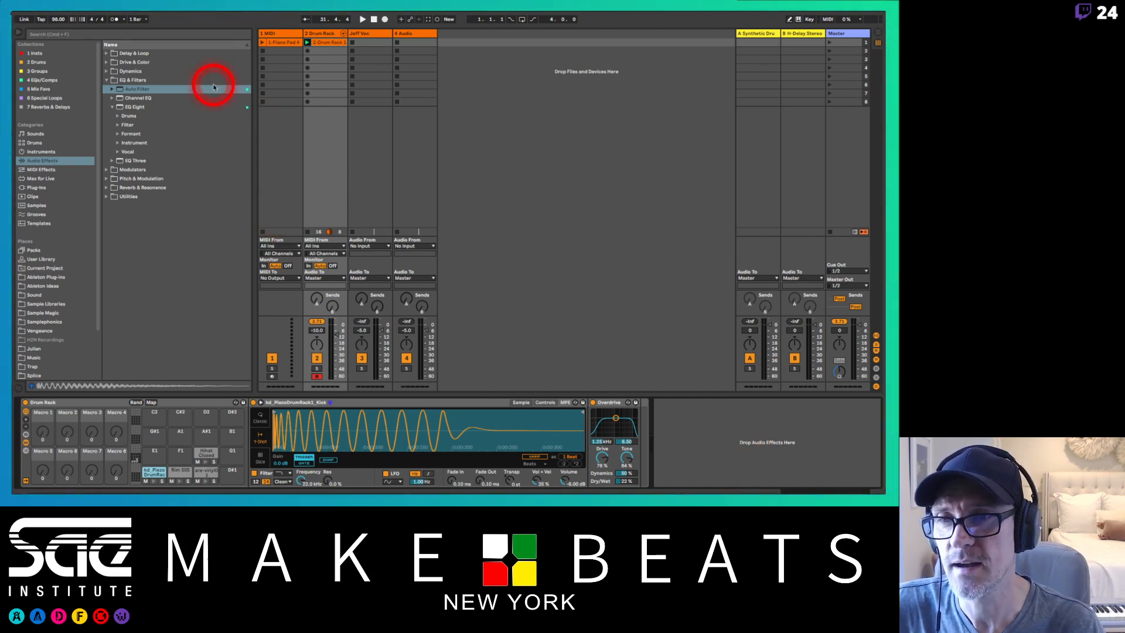
pyautogui.click(106, 80)
pyautogui.click(106, 106)
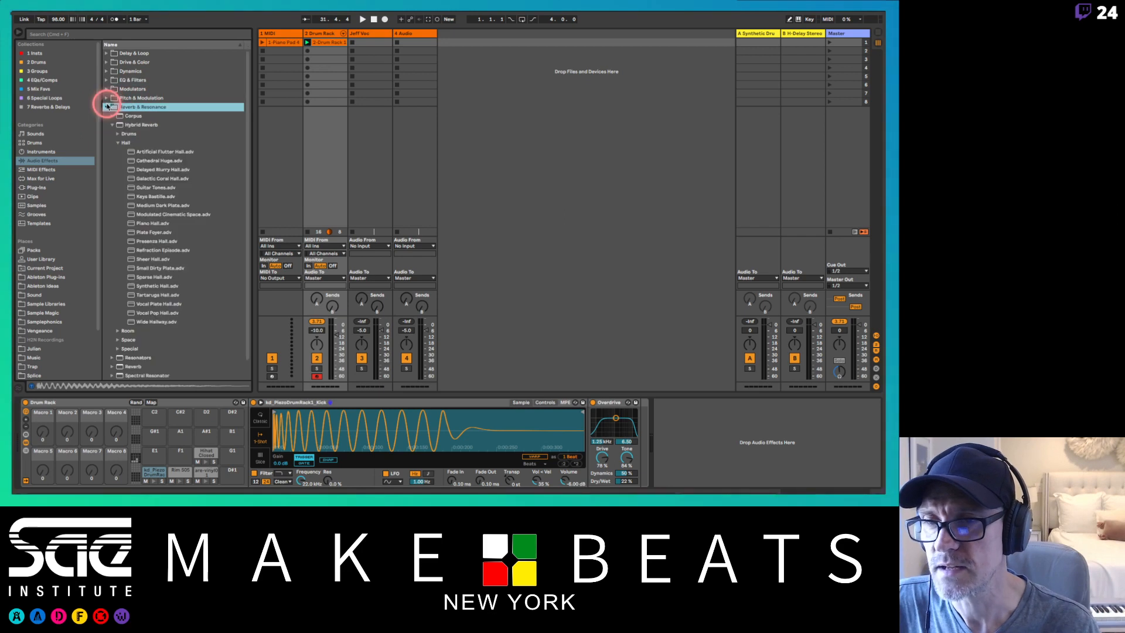
pyautogui.click(117, 134)
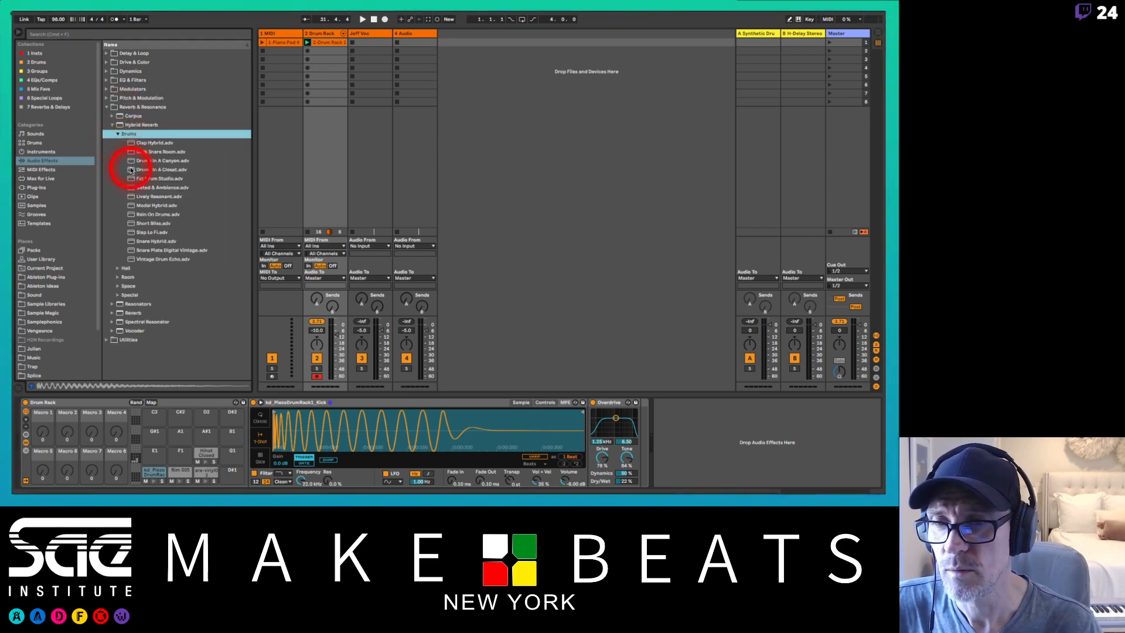
pyautogui.moveTo(133, 162)
pyautogui.mouseDown()
pyautogui.moveTo(326, 271)
pyautogui.moveTo(718, 427)
pyautogui.moveTo(761, 434)
pyautogui.moveTo(736, 422)
pyautogui.moveTo(658, 445)
pyautogui.moveTo(593, 443)
pyautogui.moveTo(640, 447)
pyautogui.moveTo(631, 428)
pyautogui.moveTo(641, 435)
pyautogui.mouseUp()
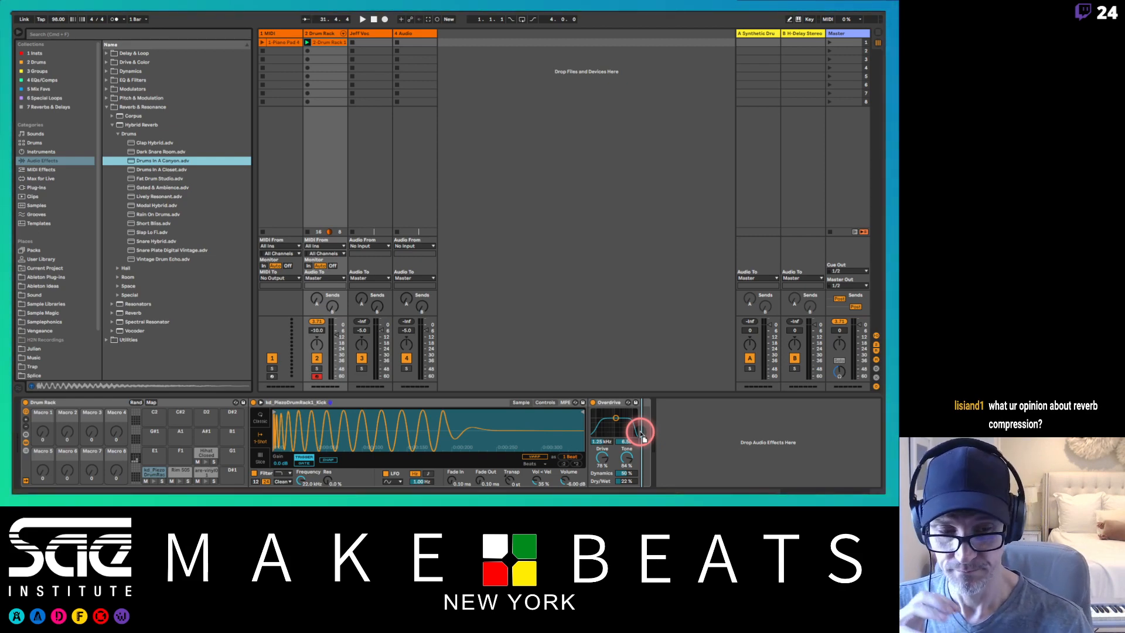
pyautogui.moveTo(642, 436); pyautogui.dragTo(645, 435)
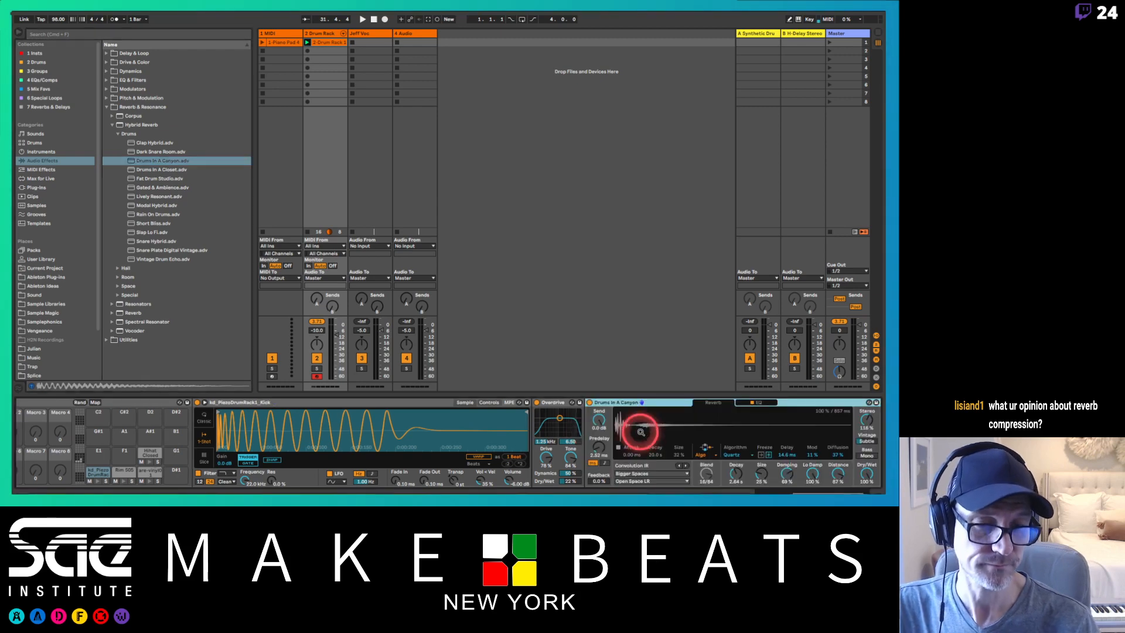
pyautogui.hscroll(2, 646, 462)
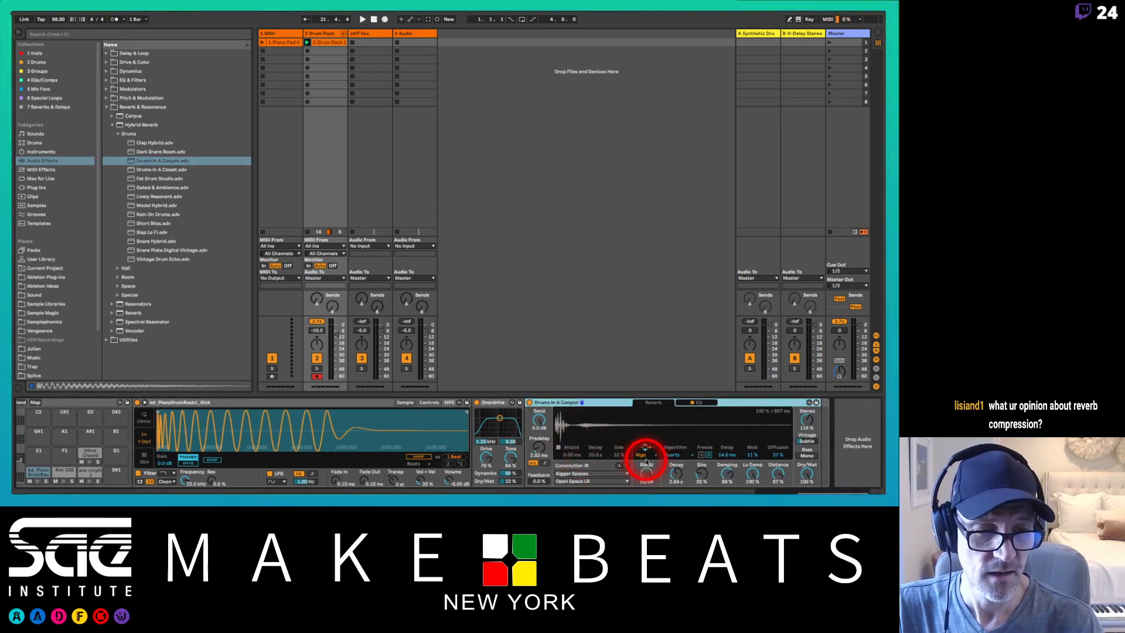
# - Lower the reverb's Dry/Wet on the kick pad to about 35% while playing the drum clip
pyautogui.moveTo(806, 474); pyautogui.dragTo(807, 477)
pyautogui.press('space')
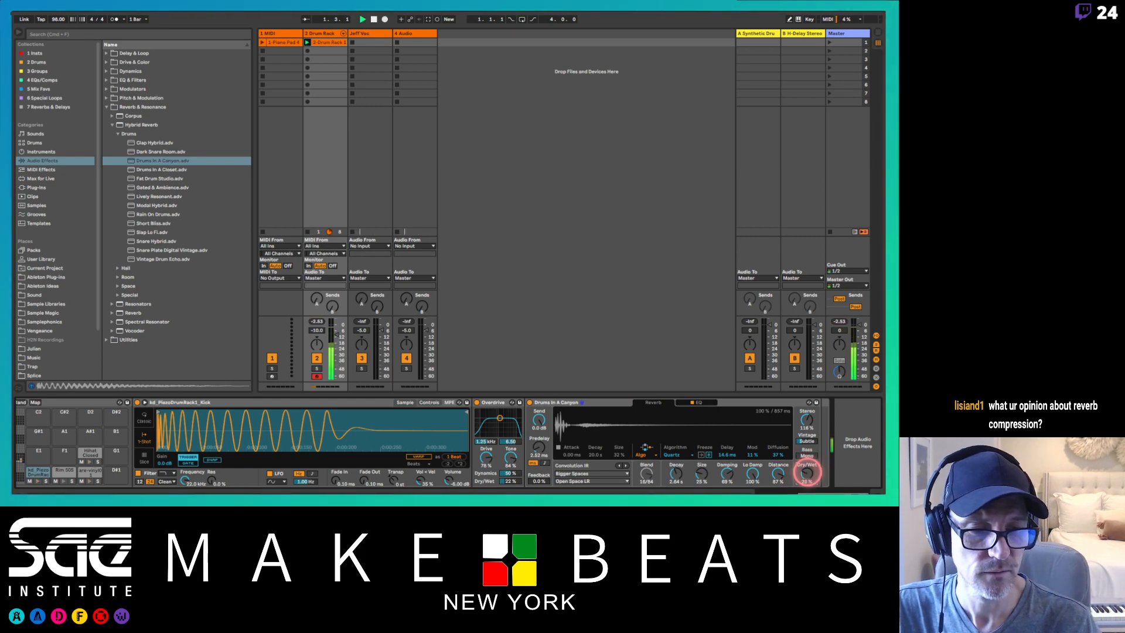
pyautogui.click(808, 474)
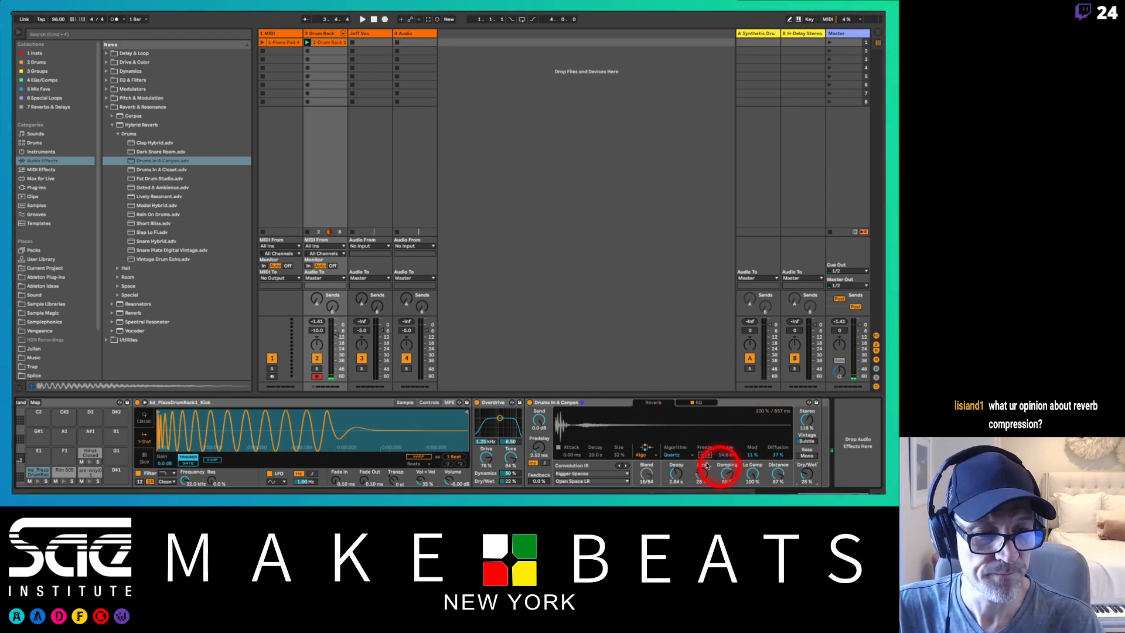
# - Move the reverb out of the kick's chain to after the whole Drum Rack and set its Dry/Wet to about 37% during playback
pyautogui.click(603, 401)
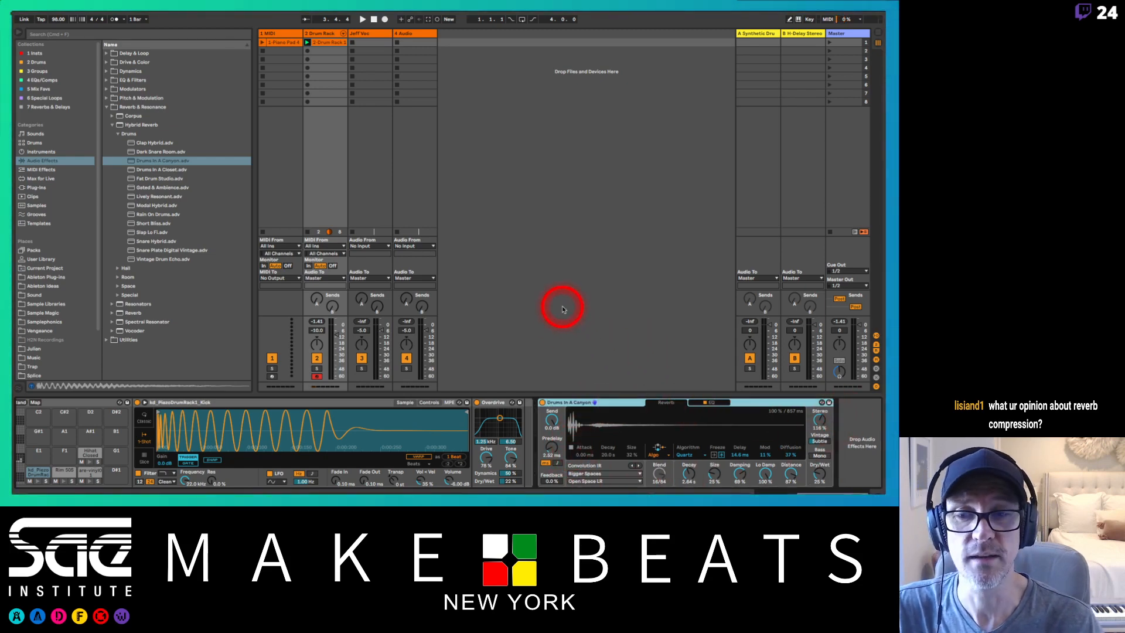
pyautogui.press('space')
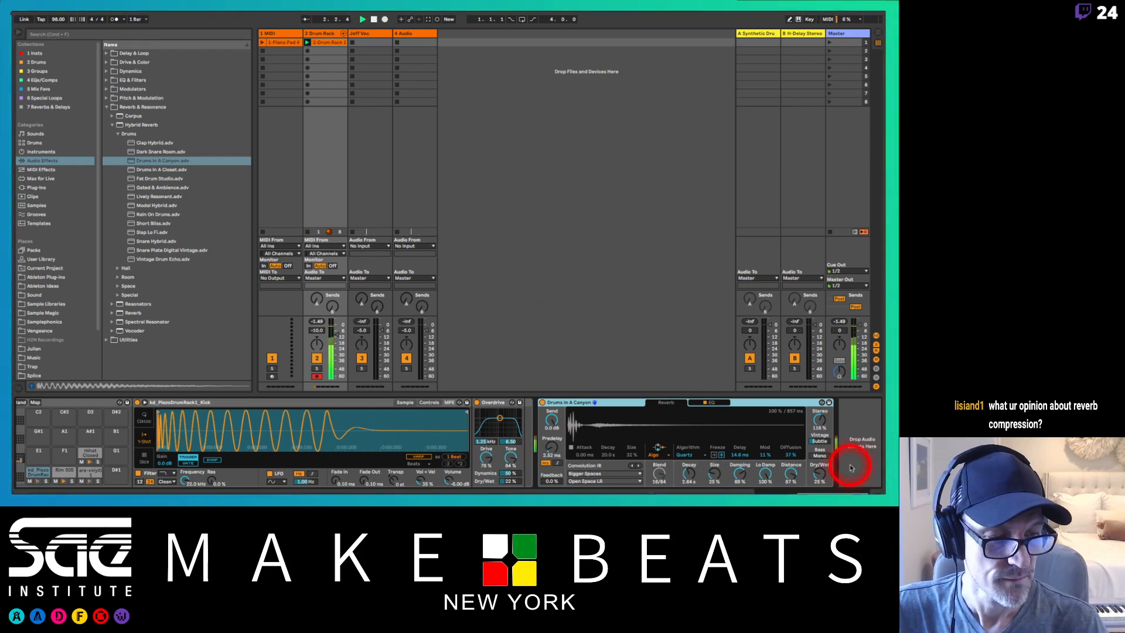
pyautogui.moveTo(821, 471); pyautogui.dragTo(822, 471)
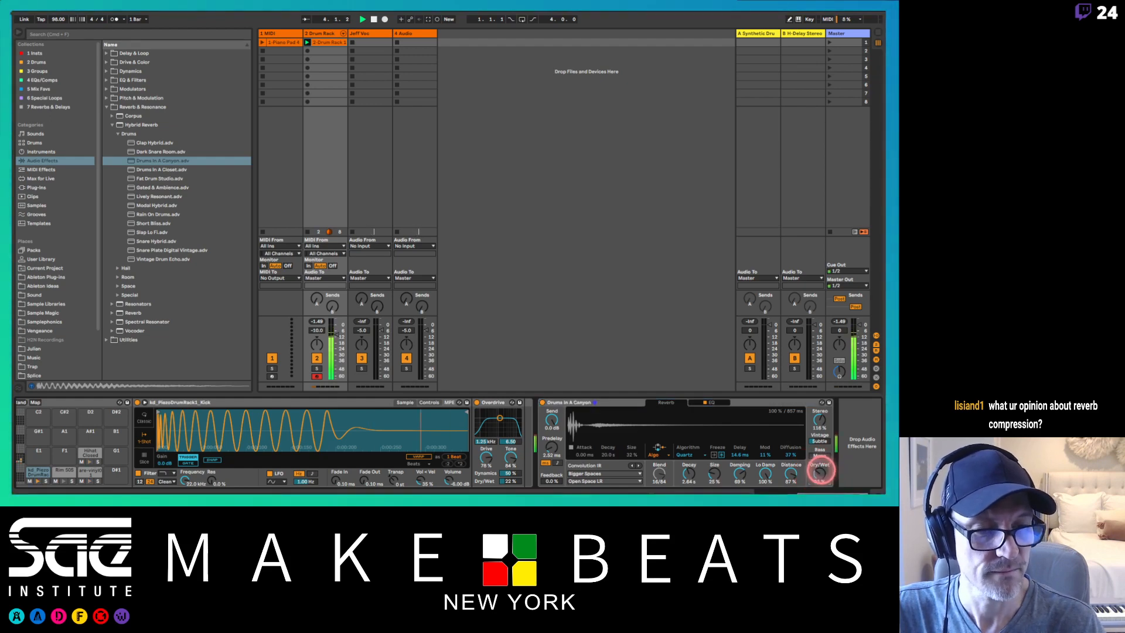
pyautogui.press('space')
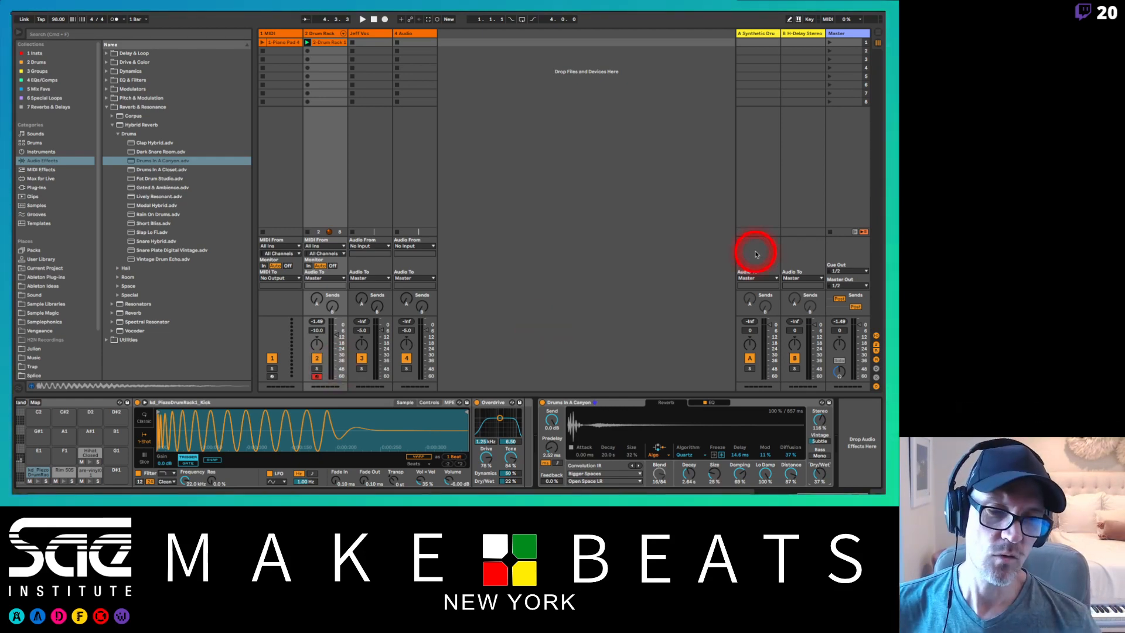
# - Play the drum clip and review the reverb placed after the Drum Rack
pyautogui.click(610, 401)
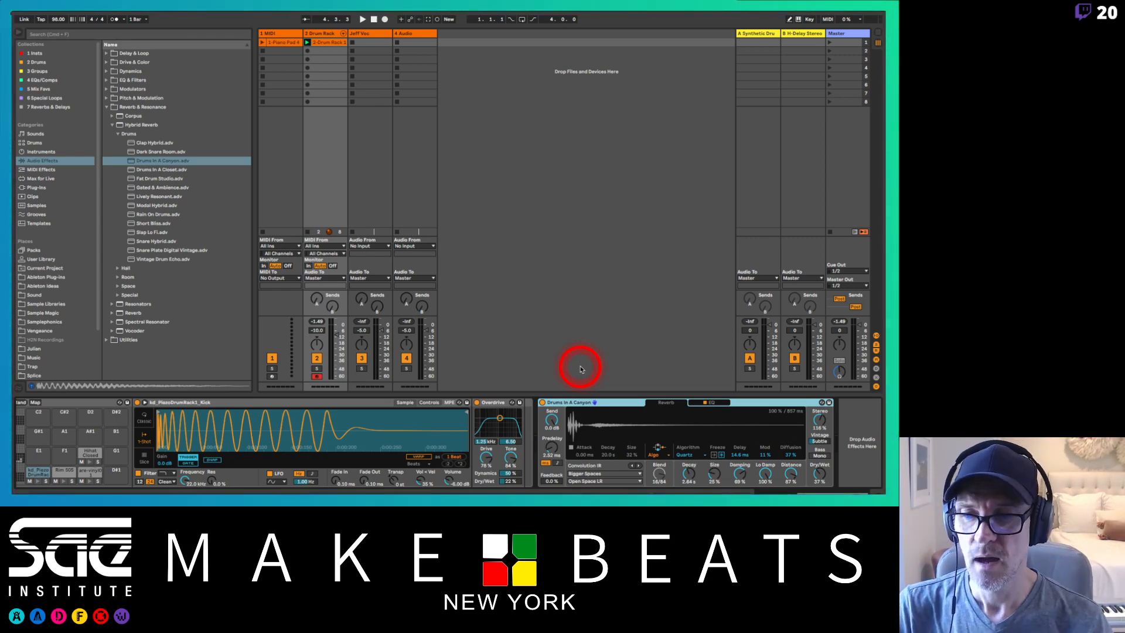
pyautogui.hscroll(-4, 140, 442)
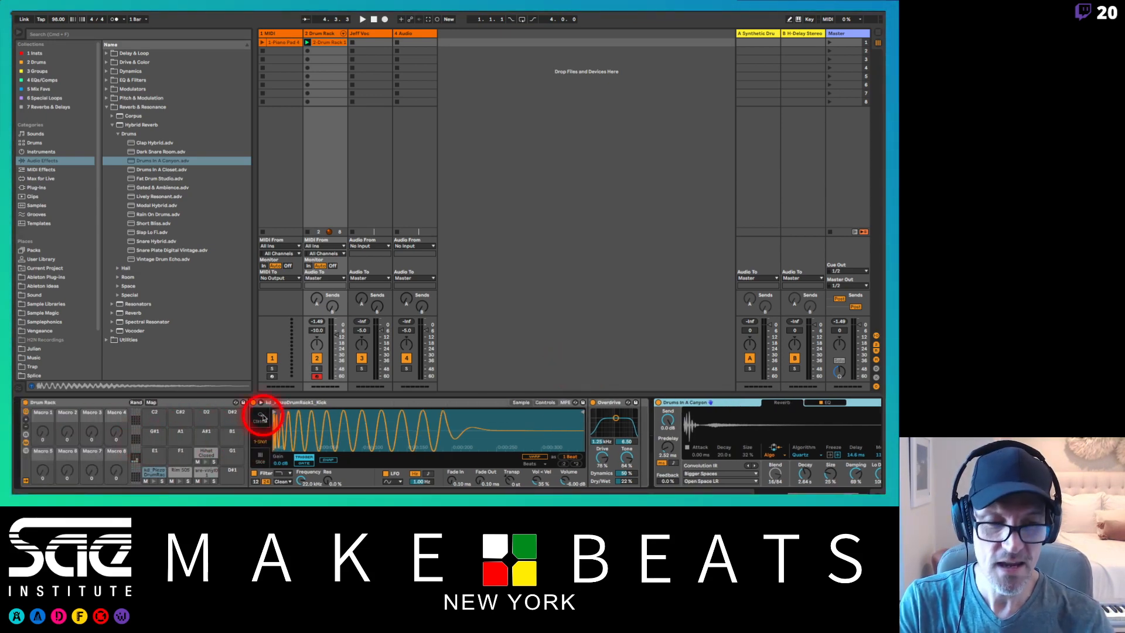
pyautogui.press('space')
pyautogui.hscroll(3, 680, 438)
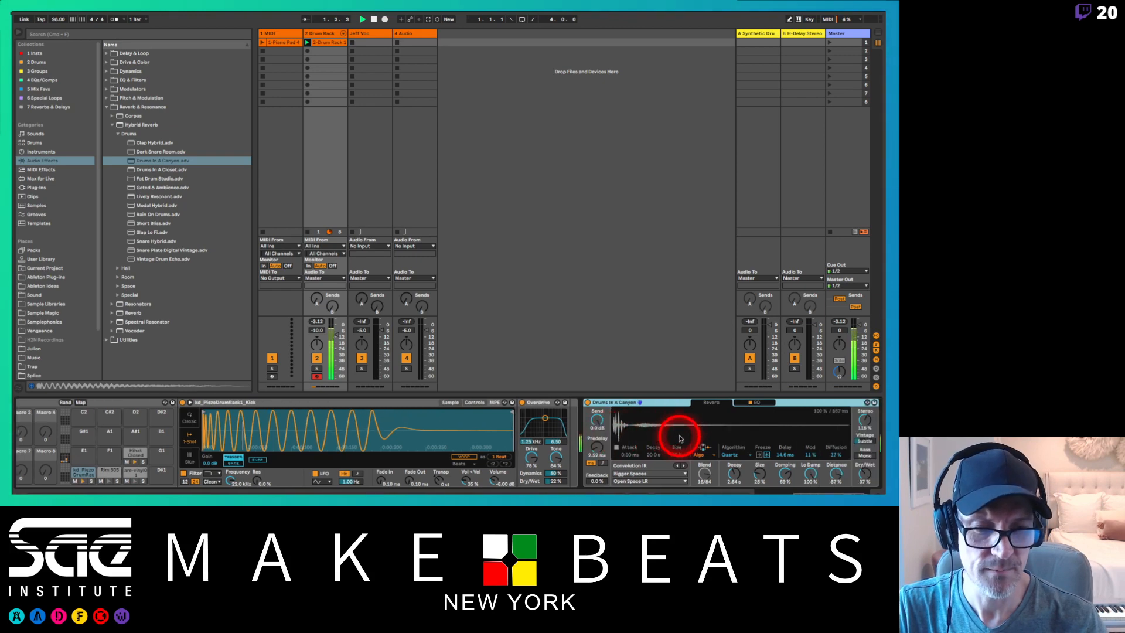
pyautogui.hscroll(2, 679, 438)
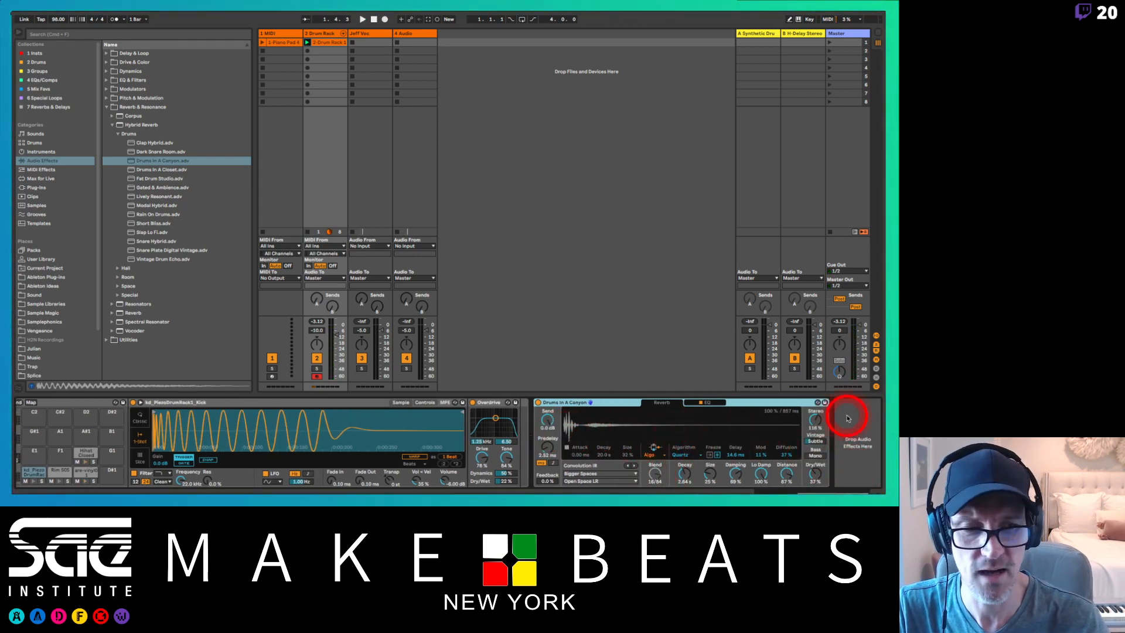
# - Swap the reverb preset for Gated & Ambience and lower its Dry/Wet to about 21% while the beat plays
pyautogui.click(819, 403)
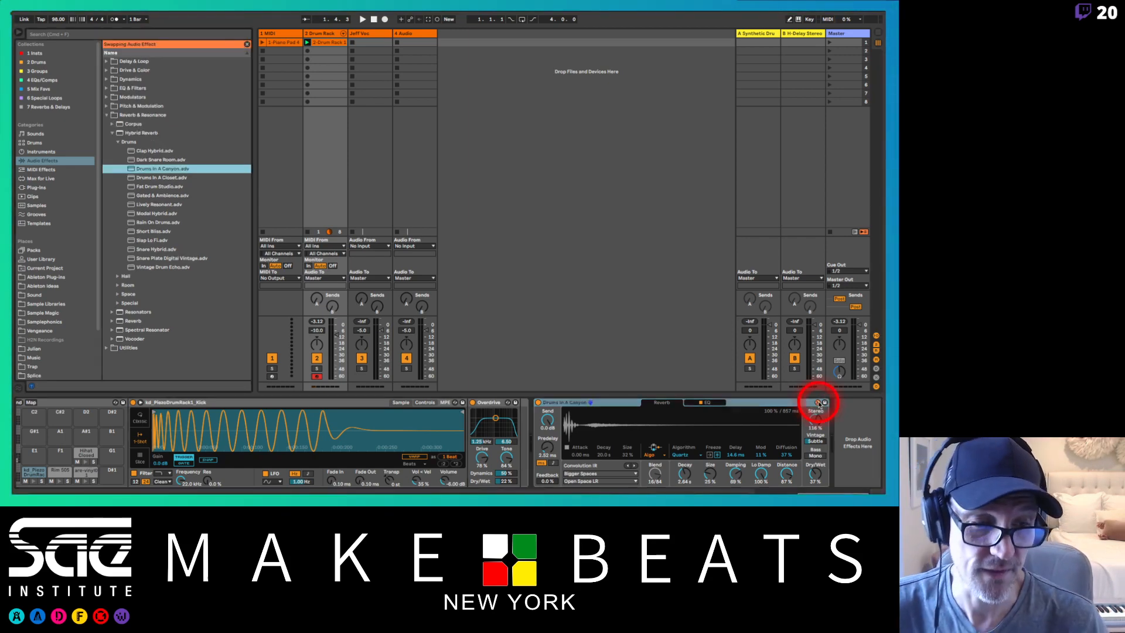
pyautogui.click(147, 178)
pyautogui.click(149, 197)
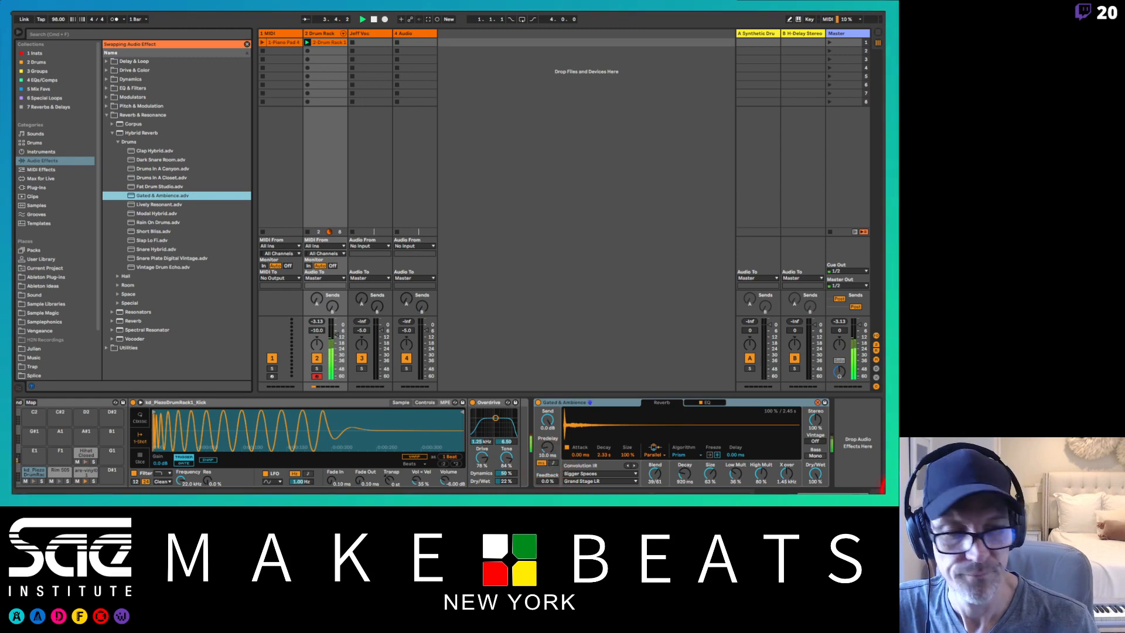
pyautogui.click(814, 473)
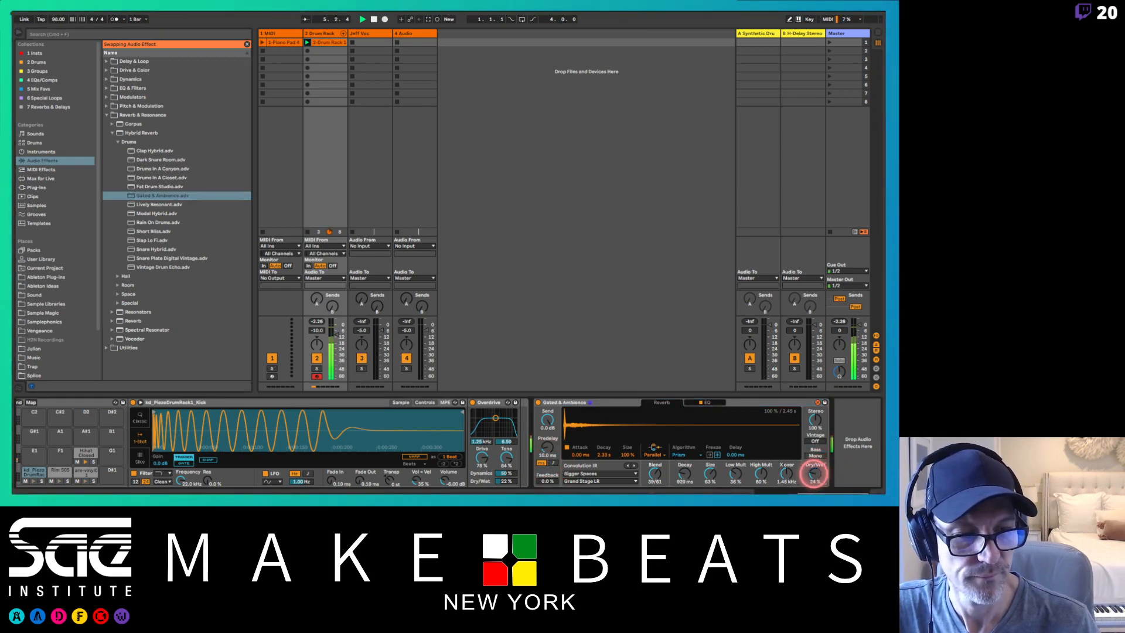
pyautogui.moveTo(813, 474); pyautogui.dragTo(813, 472)
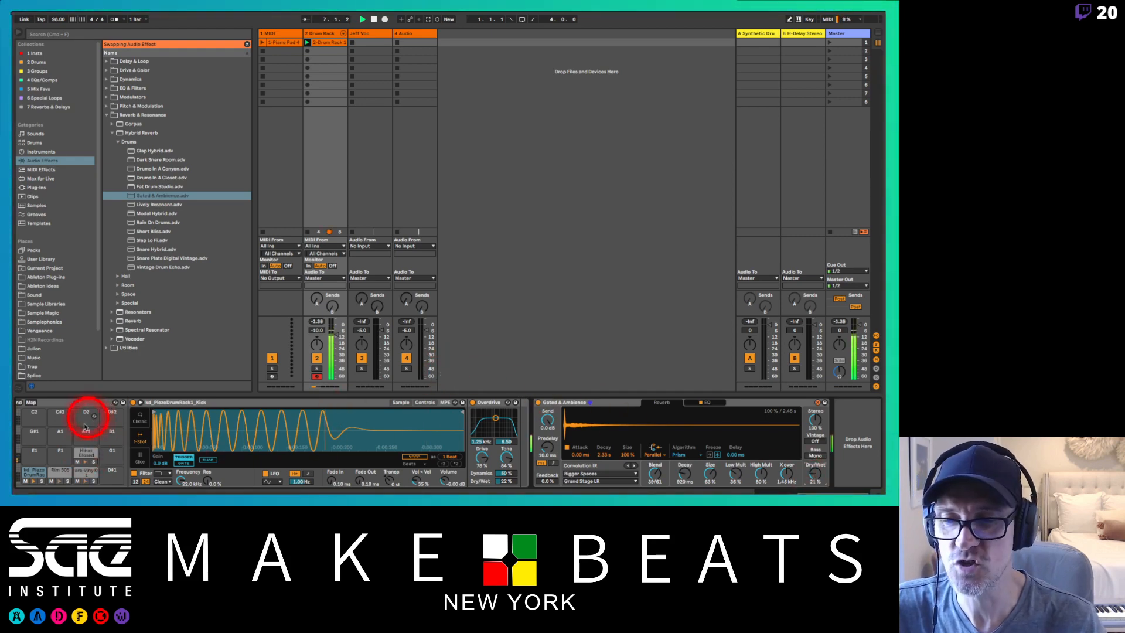
# - Select the snare pad D1 and move the Gated & Ambience reverb into its chain after Auto Filter
pyautogui.click(86, 470)
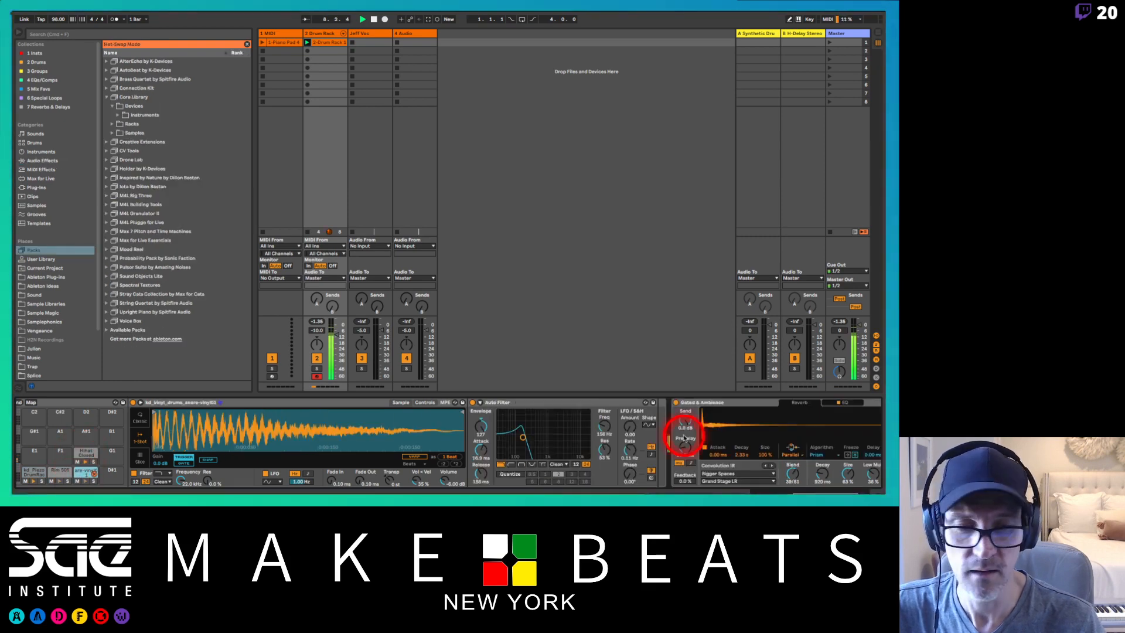
pyautogui.moveTo(728, 402); pyautogui.dragTo(656, 410)
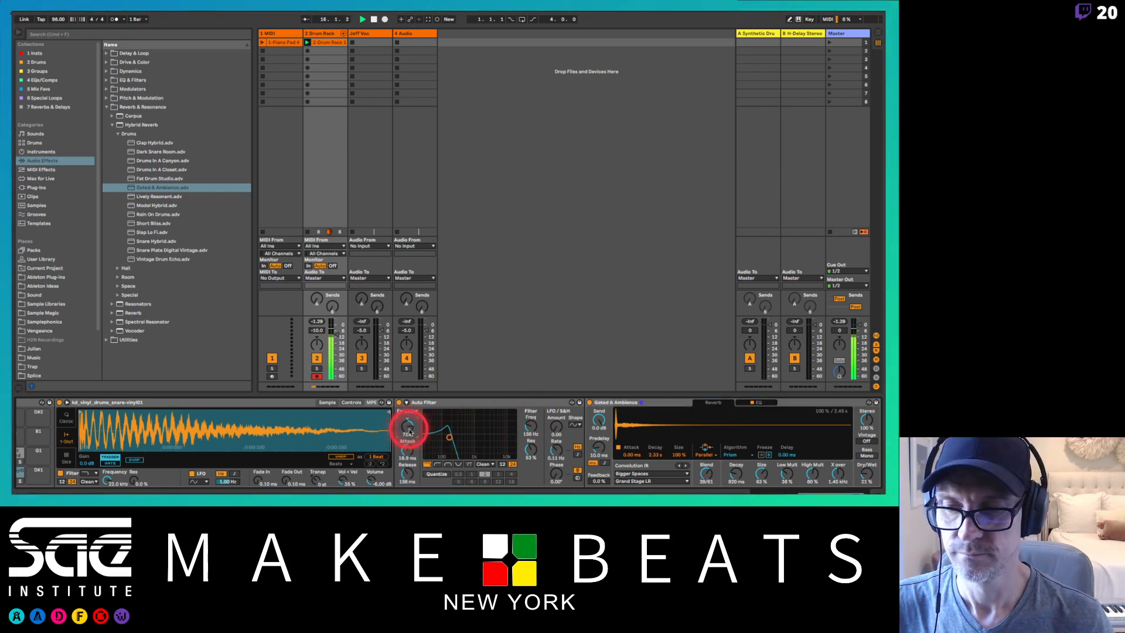
# - Move the Gated & Ambience reverb out of the snare's chain to after the whole Drum Rack while the beat plays
pyautogui.hscroll(1, 639, 436)
pyautogui.hscroll(5, 639, 435)
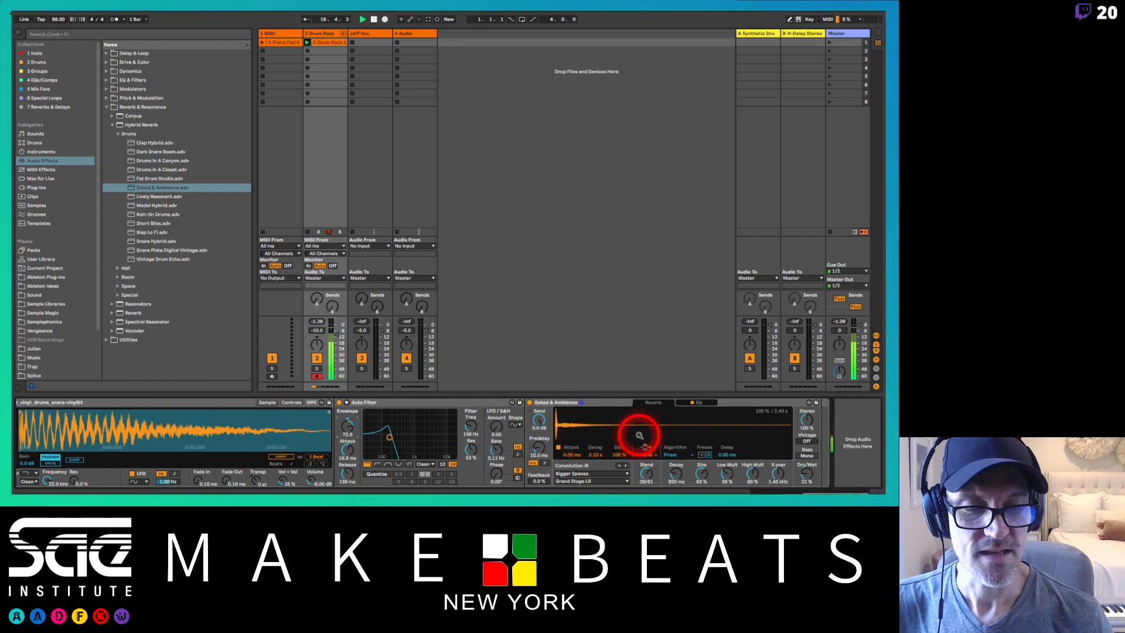
pyautogui.click(606, 405)
pyautogui.moveTo(606, 404); pyautogui.dragTo(851, 414)
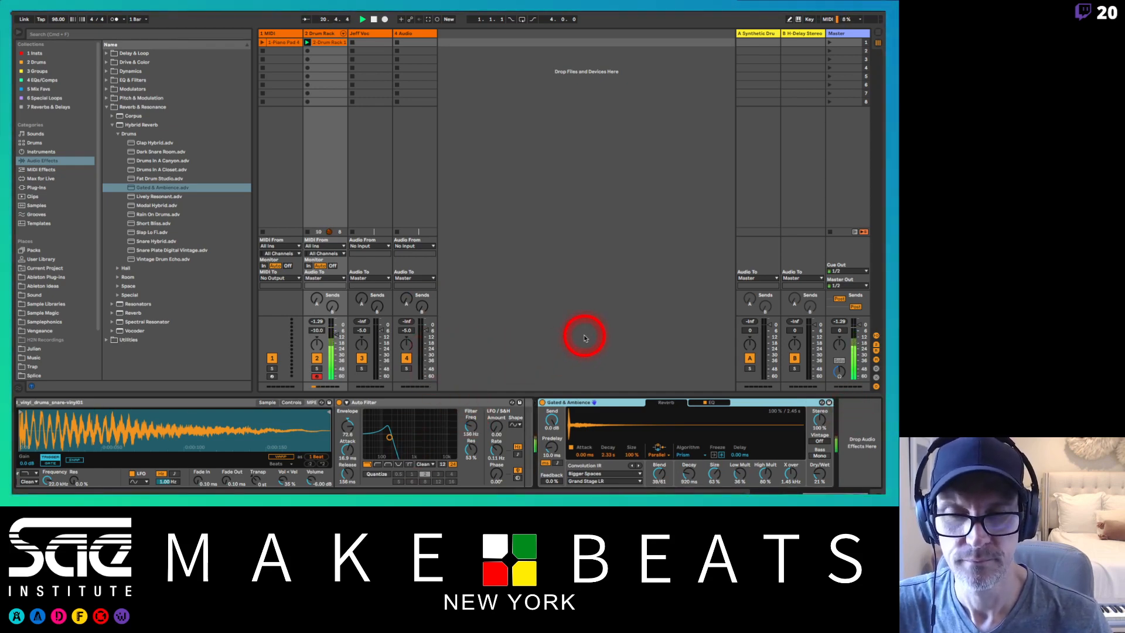
pyautogui.hscroll(-3, 577, 416)
pyautogui.hscroll(5, 576, 419)
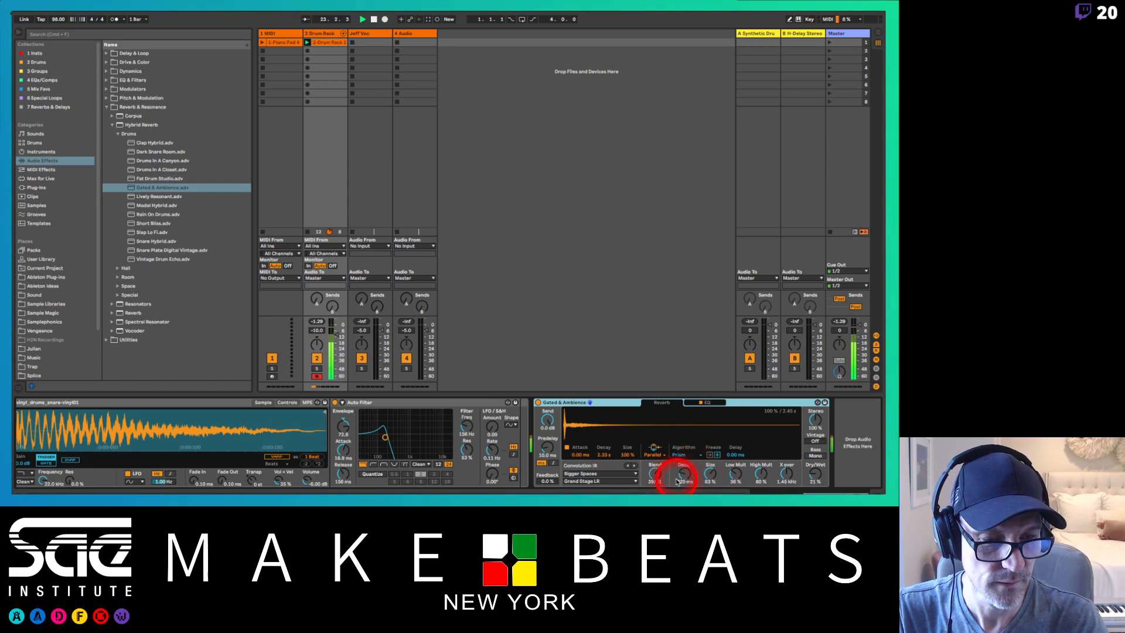
# - Shorten the Gated & Ambience reverb's Decay, set Size to 21%, try different crossover settings, and set Dry/Wet to 24%
pyautogui.moveTo(710, 473); pyautogui.dragTo(683, 477)
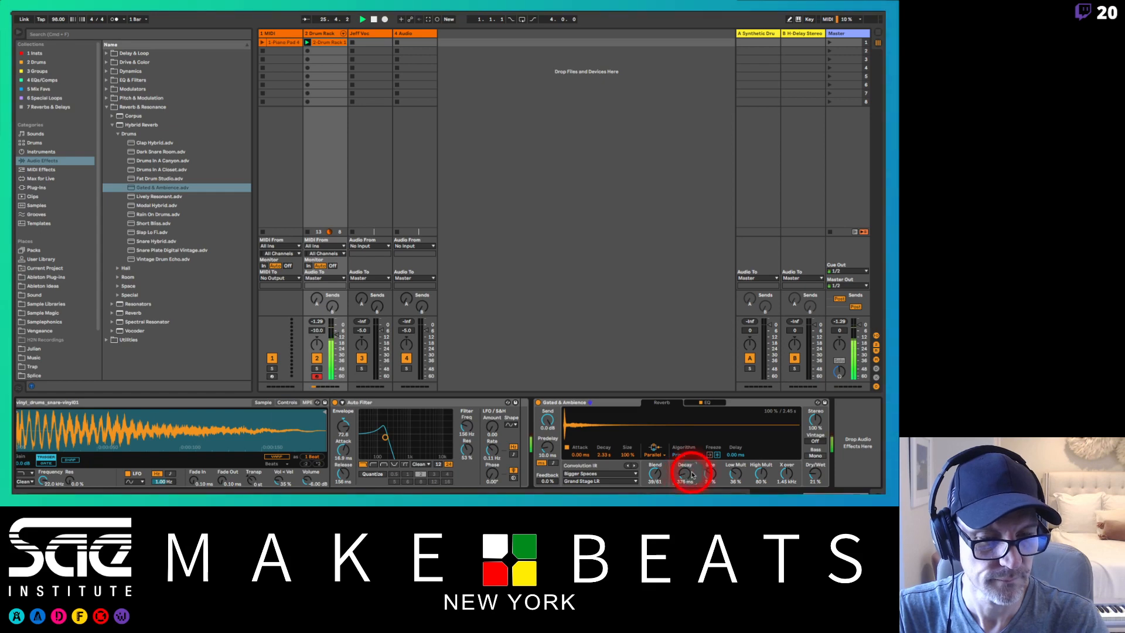
pyautogui.moveTo(710, 474); pyautogui.dragTo(710, 477)
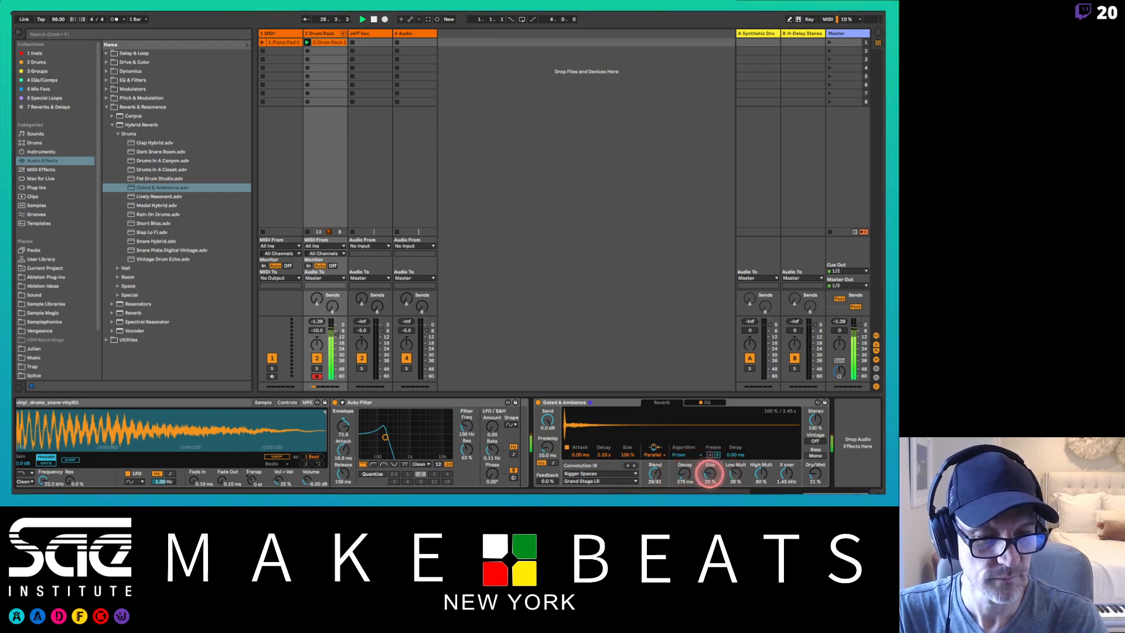
pyautogui.moveTo(785, 468); pyautogui.dragTo(785, 471)
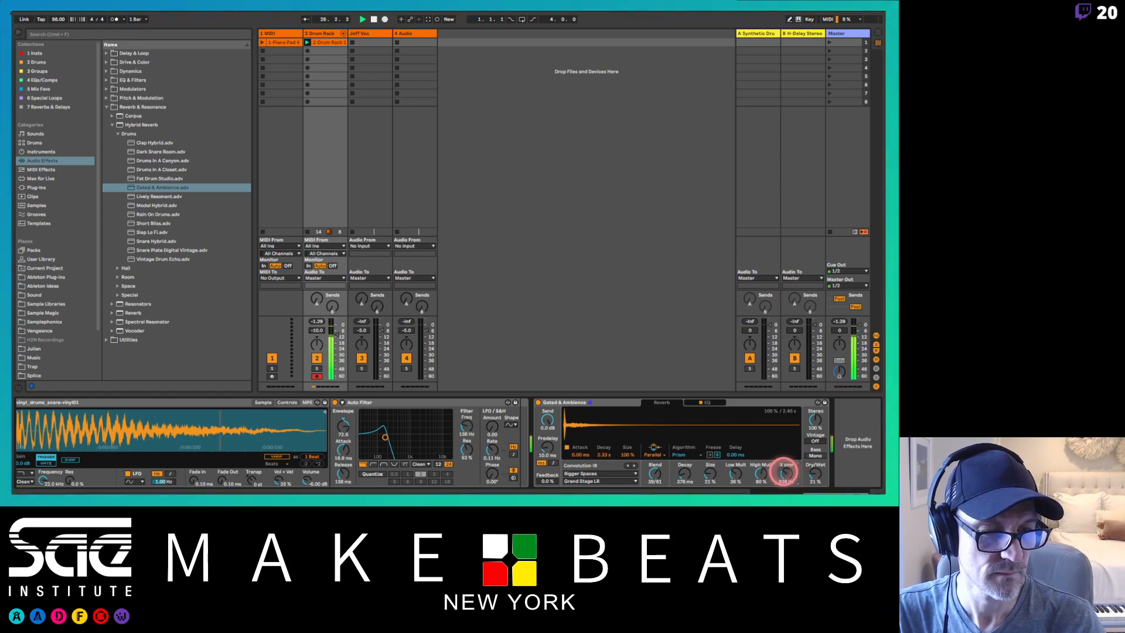
pyautogui.click(784, 473)
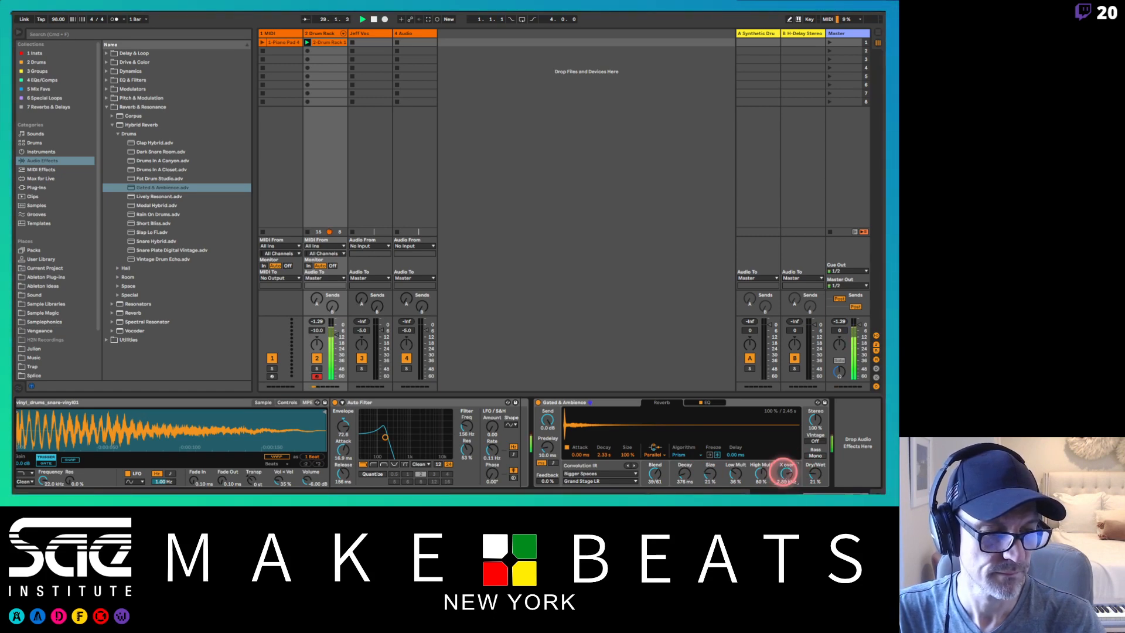
pyautogui.moveTo(784, 472); pyautogui.dragTo(818, 471)
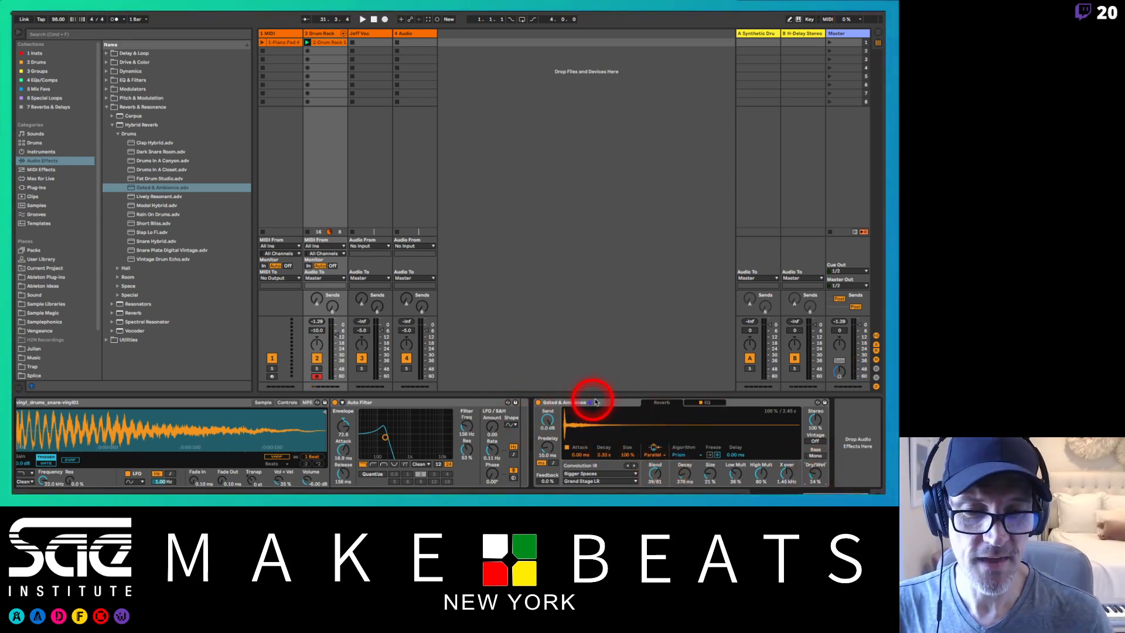
# - Move the reverb back into the snare's chain after Auto Filter, play the beat, and check the closed hi-hat's chain
pyautogui.moveTo(595, 401); pyautogui.dragTo(528, 411)
pyautogui.press('space')
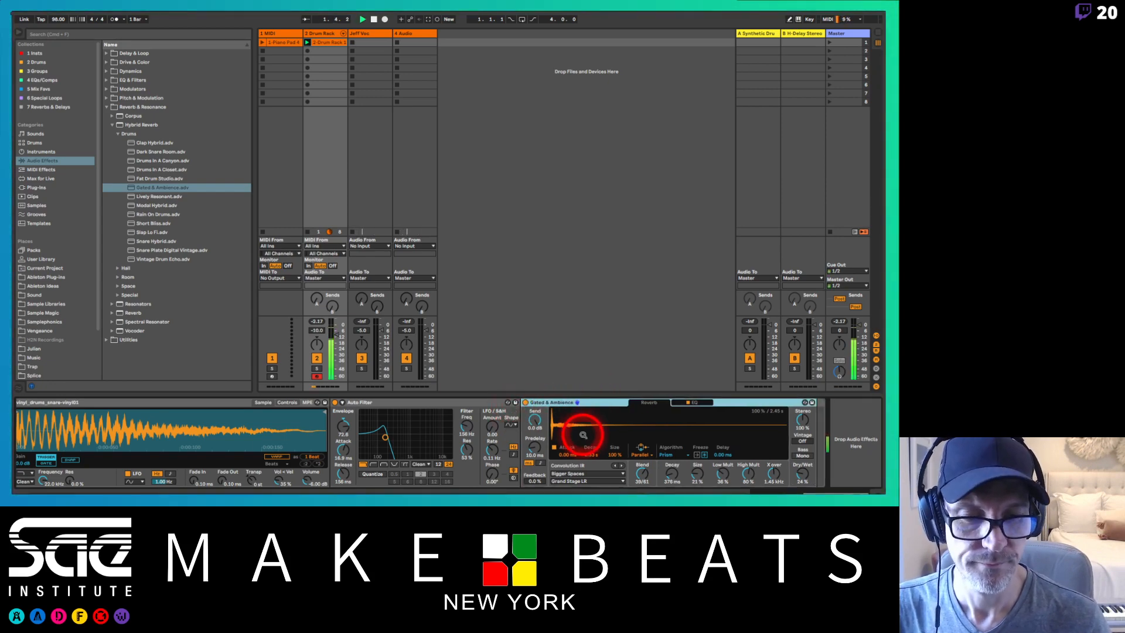
pyautogui.hscroll(-10, 334, 437)
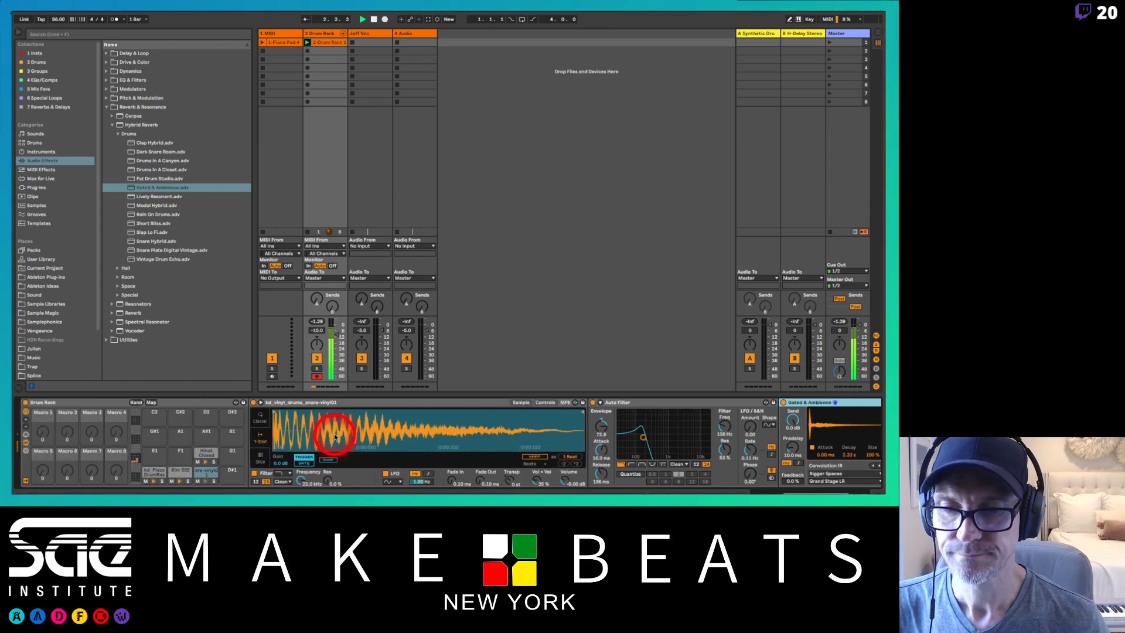
pyautogui.click(204, 450)
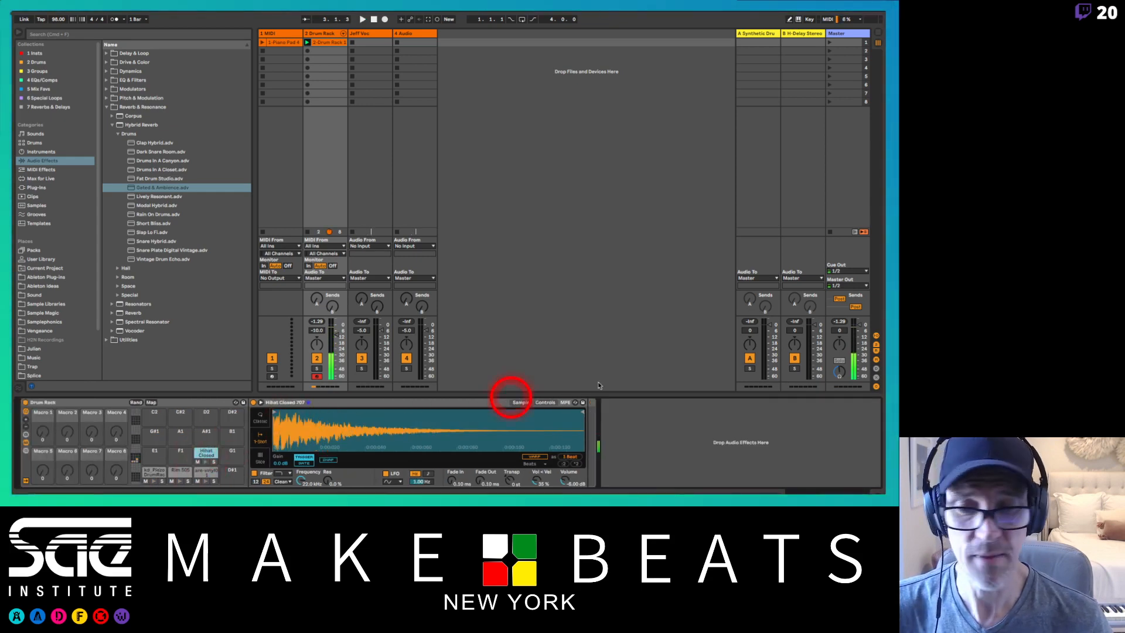
# - Move the Gated & Ambience reverb from the snare's chain to the closed hi-hat pad's chain
pyautogui.click(199, 471)
pyautogui.click(641, 402)
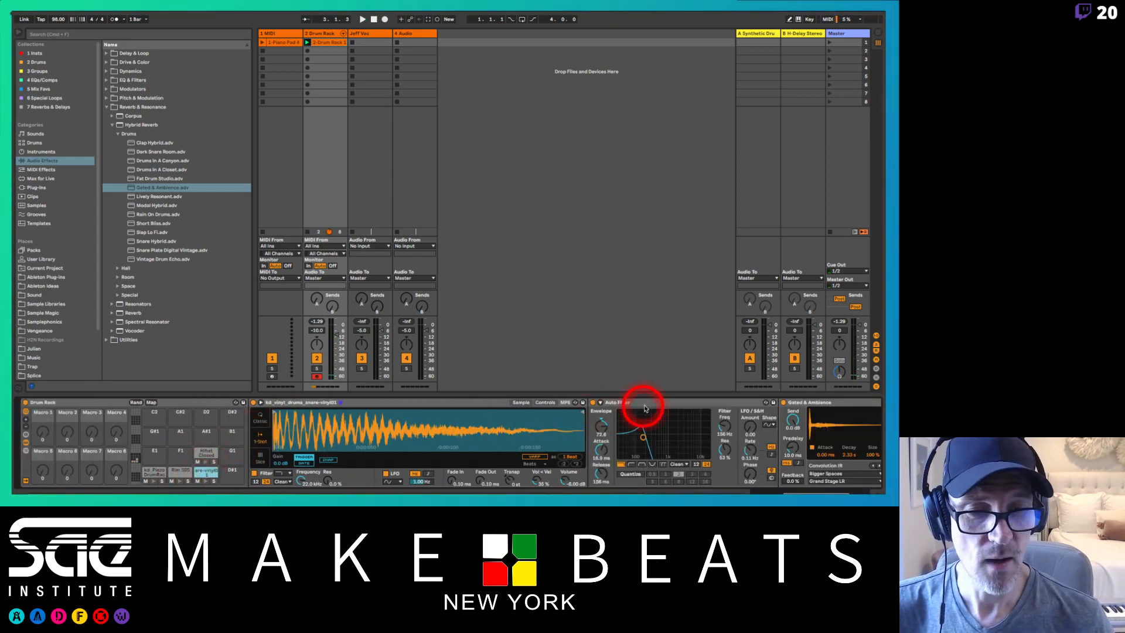
pyautogui.click(778, 386)
pyautogui.click(821, 400)
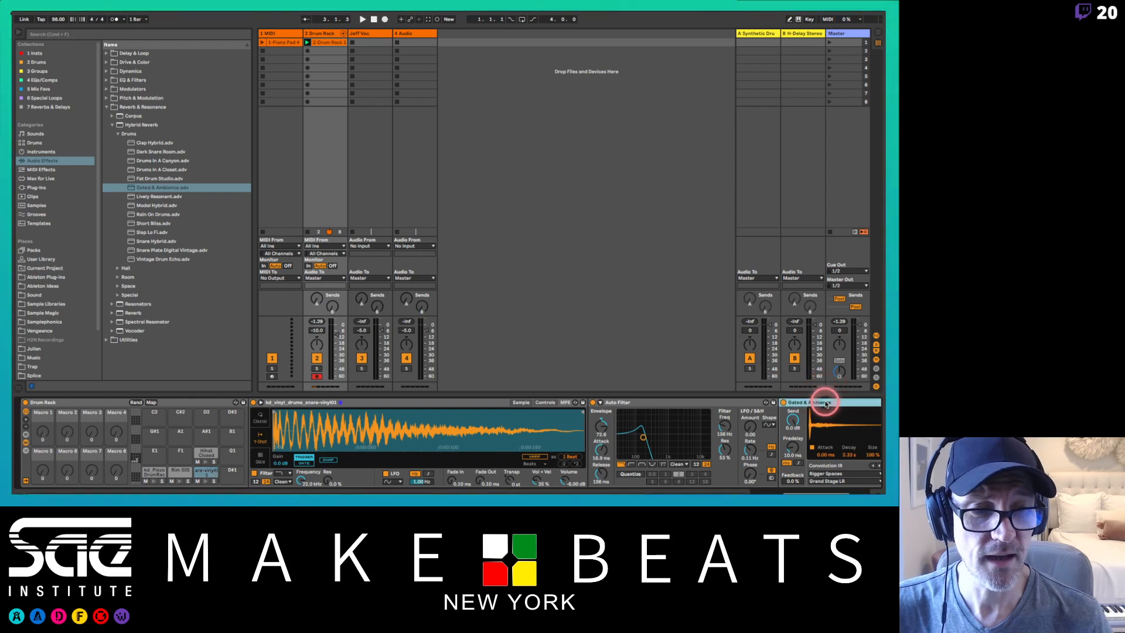
pyautogui.click(608, 432)
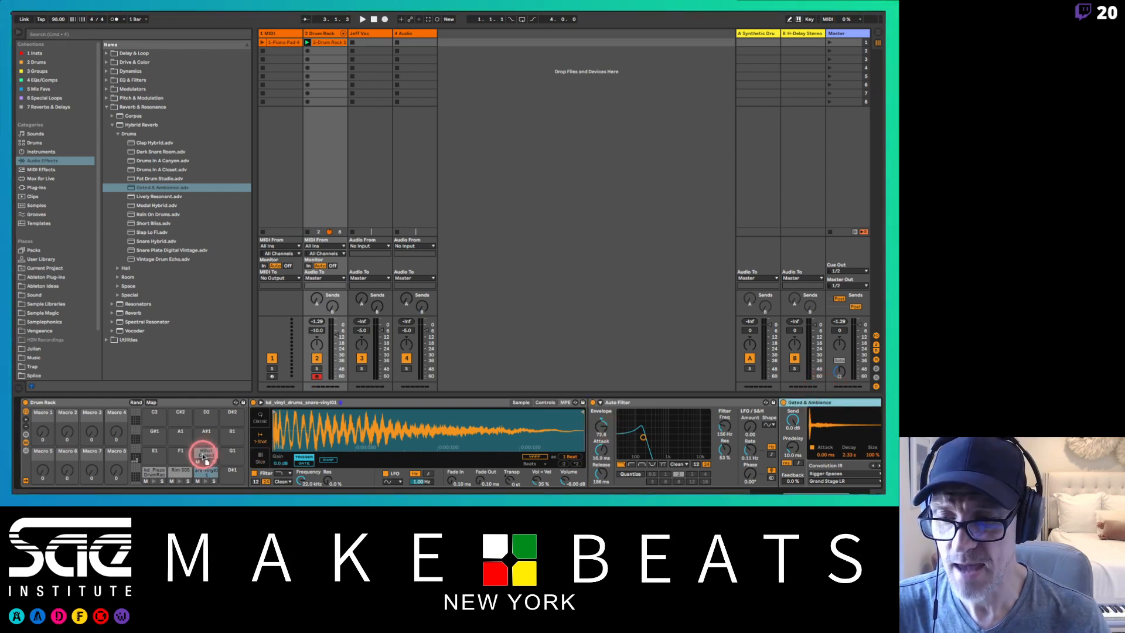
pyautogui.press('Delete')
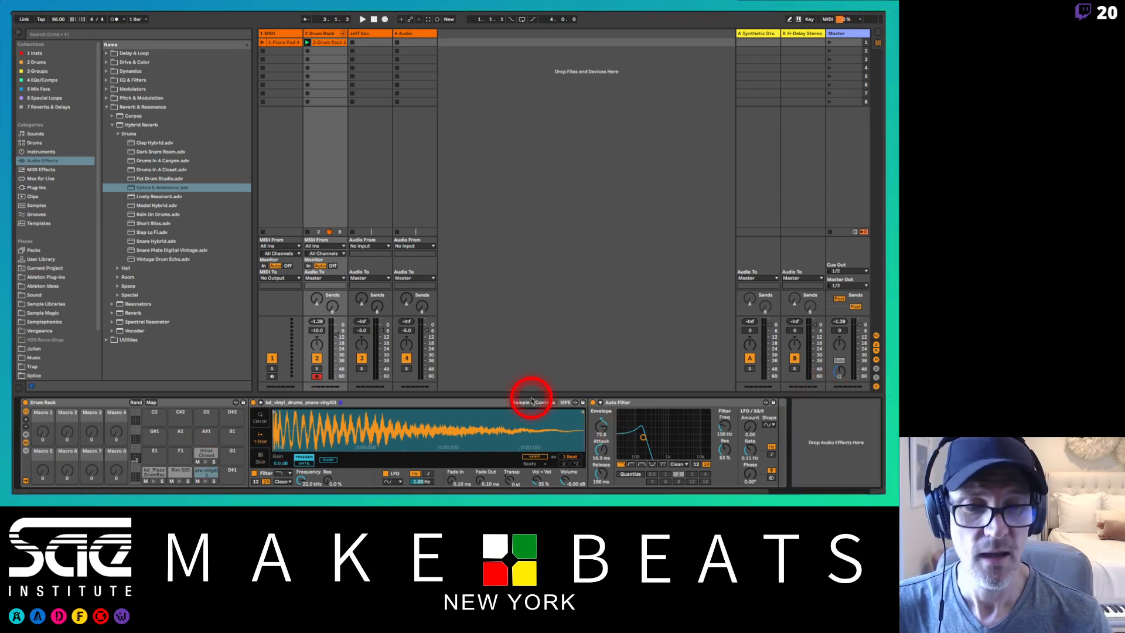
pyautogui.click(199, 463)
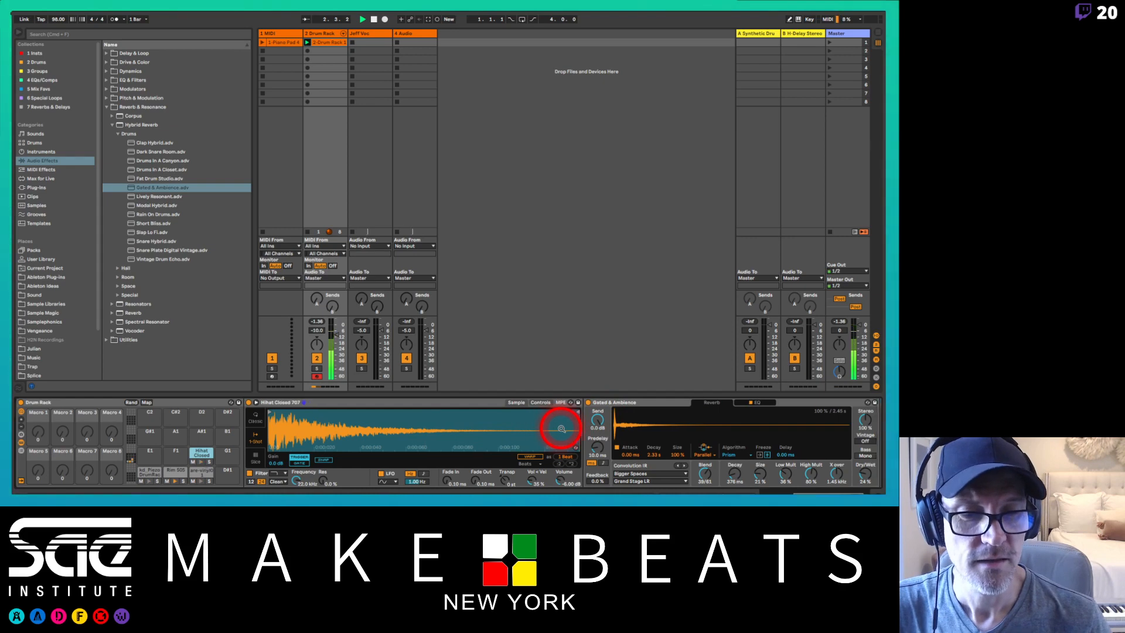
# - During playback, set the hi-hat reverb's Decay to 2.04 s, Size to 13% and Dry/Wet to 21%, raising Low Mult and lowering High Mult
pyautogui.hscroll(3, 558, 428)
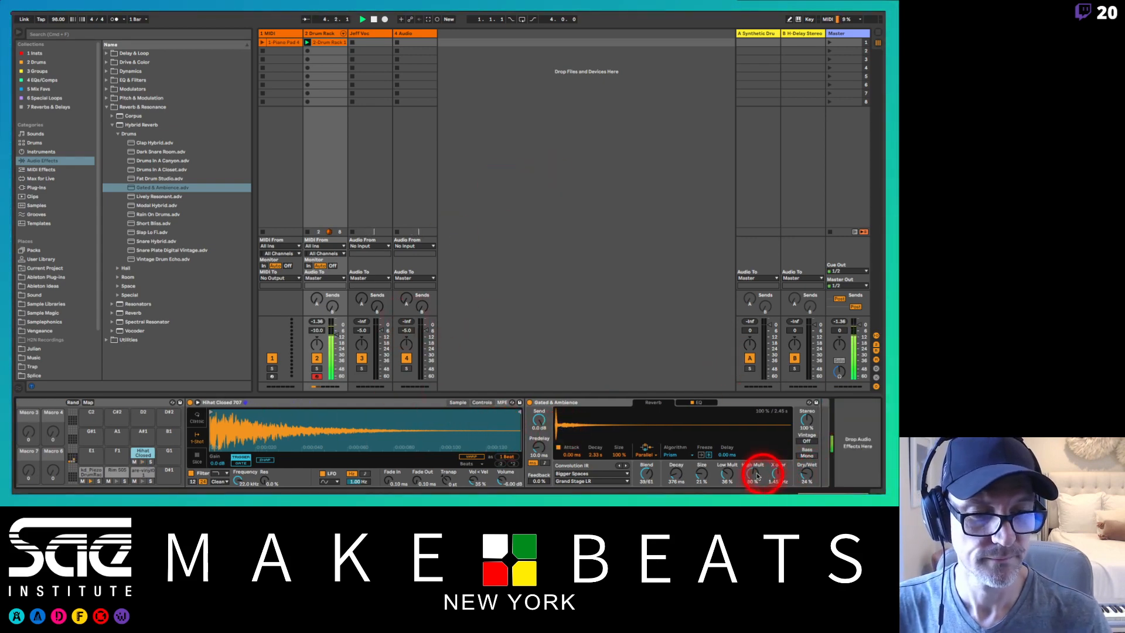
pyautogui.moveTo(753, 473); pyautogui.dragTo(753, 508)
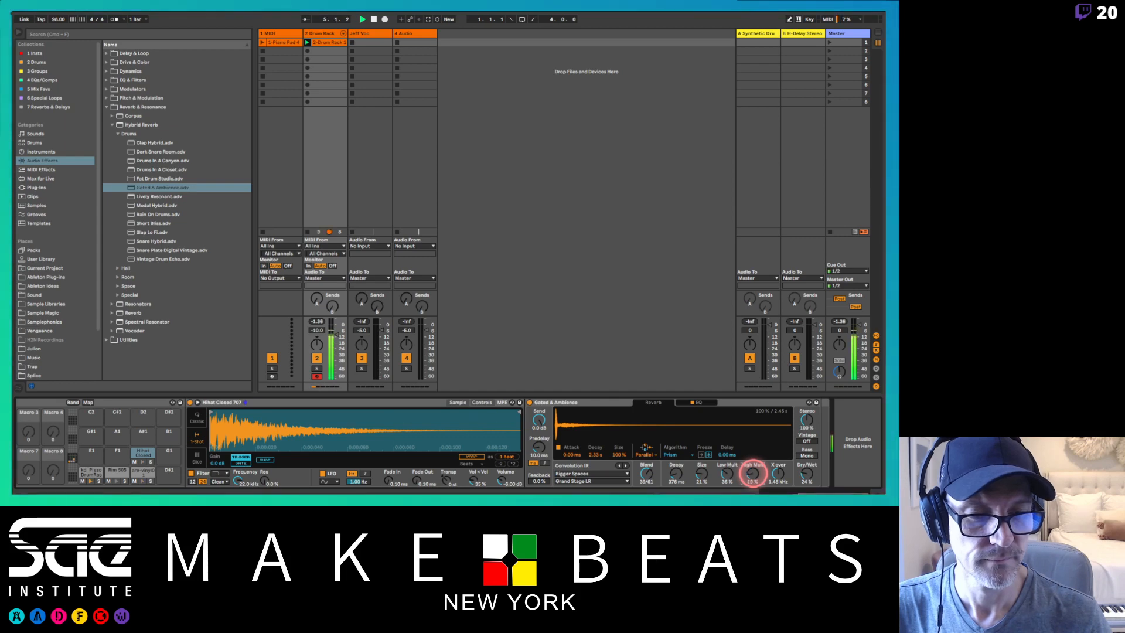
pyautogui.moveTo(726, 473); pyautogui.dragTo(726, 434)
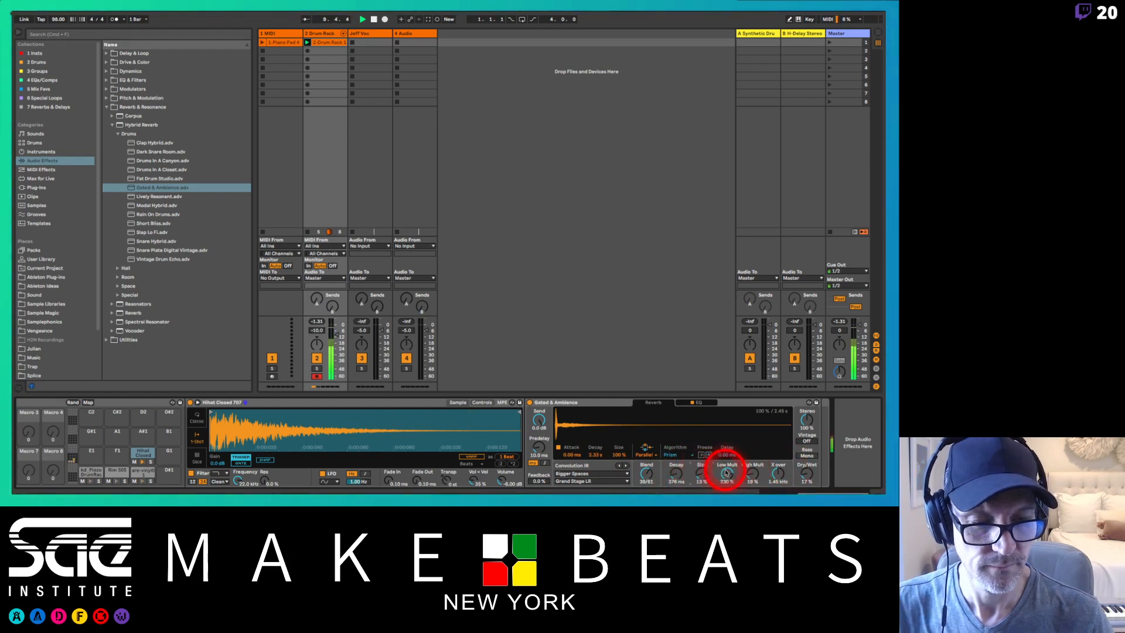
pyautogui.moveTo(674, 476); pyautogui.dragTo(675, 476)
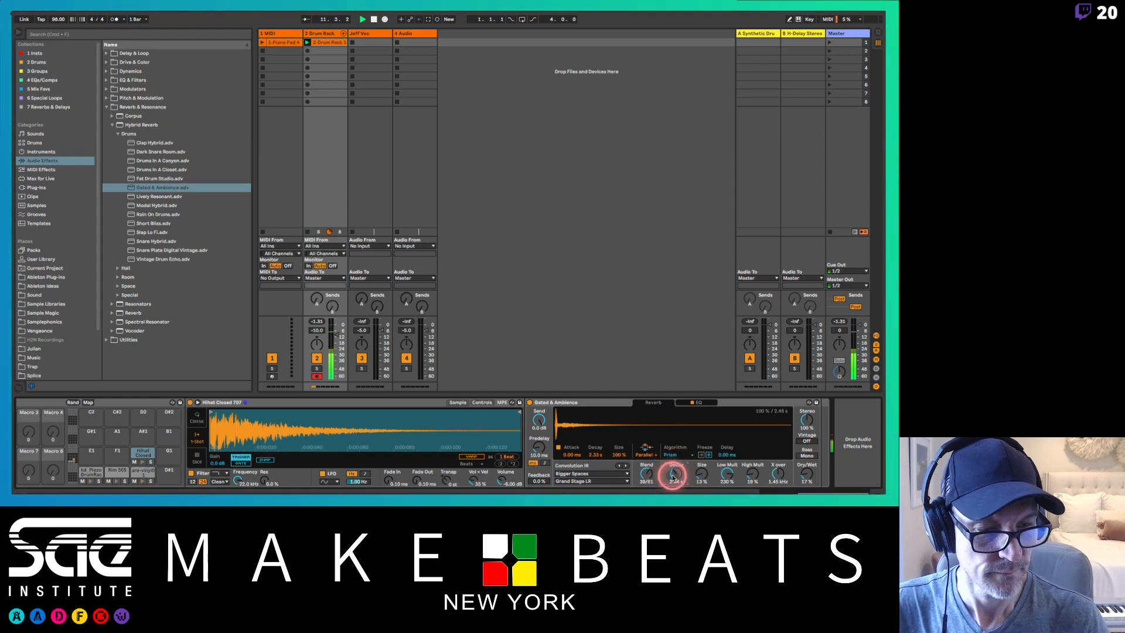
pyautogui.moveTo(813, 473); pyautogui.dragTo(811, 467)
pyautogui.press('space')
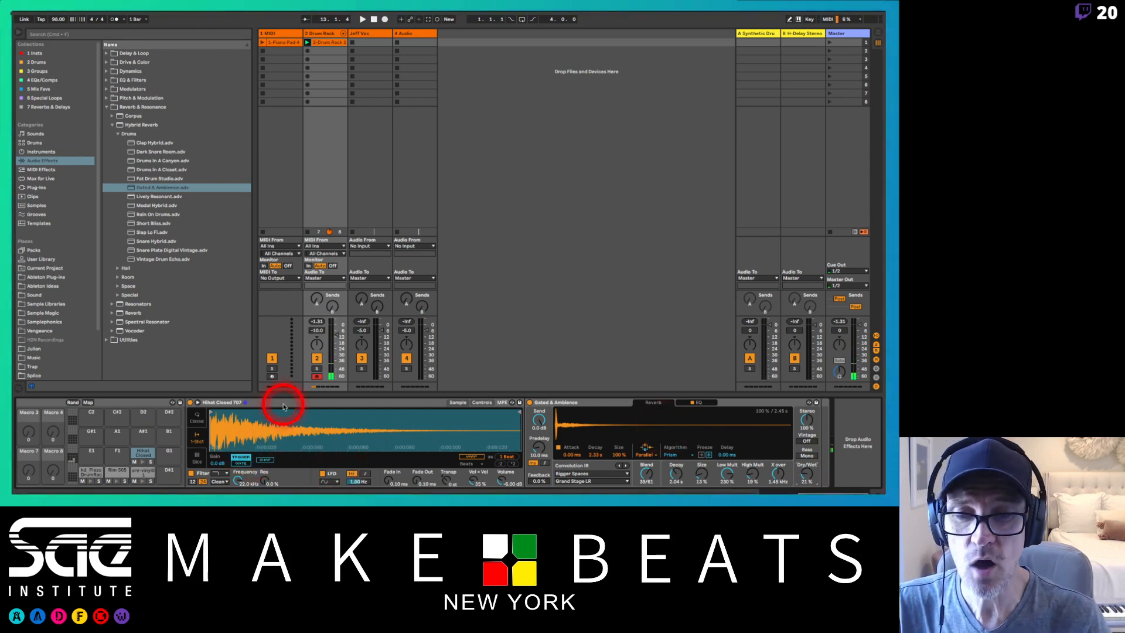
# - Add a Glue Compressor from the Dynamics audio effects to the Drum Rack track, after the whole rack
pyautogui.hscroll(-3, 151, 439)
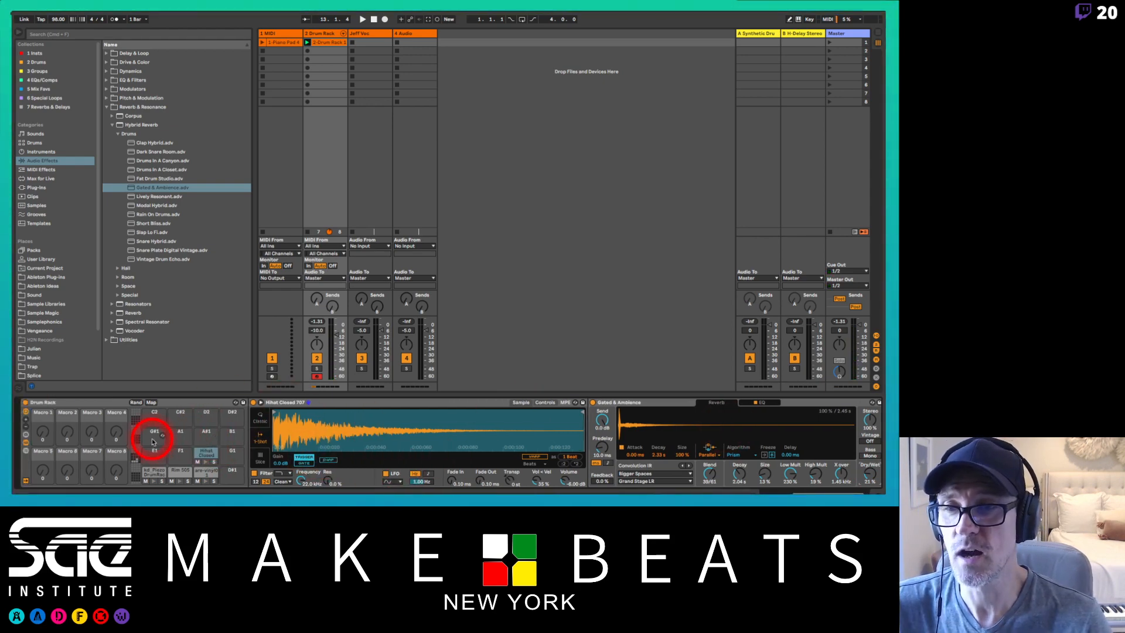
pyautogui.click(106, 106)
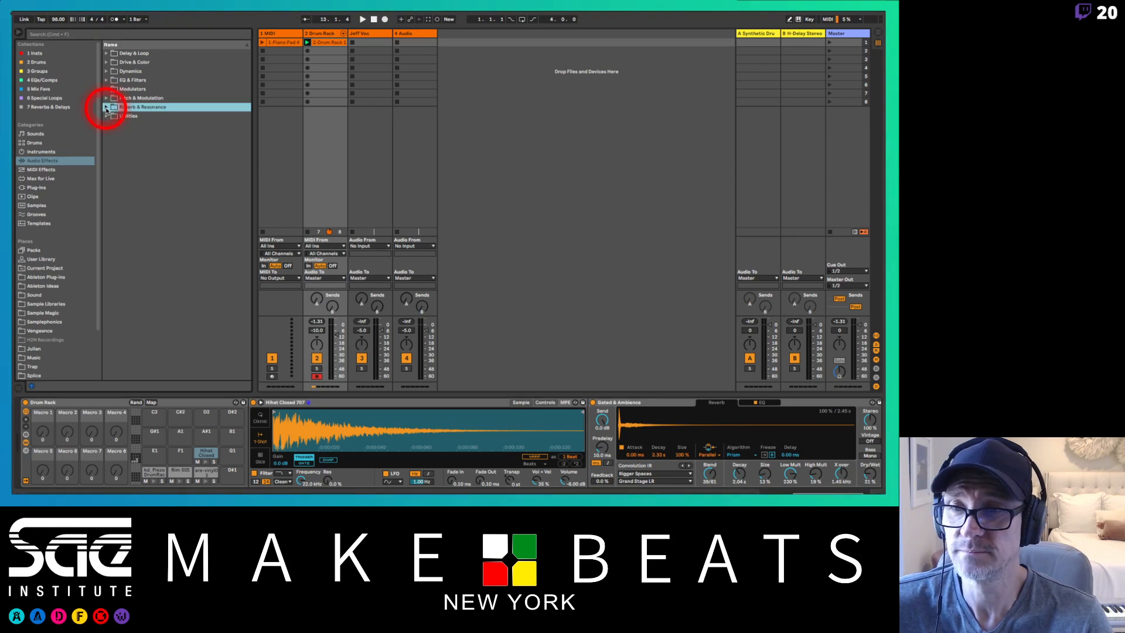
pyautogui.click(106, 70)
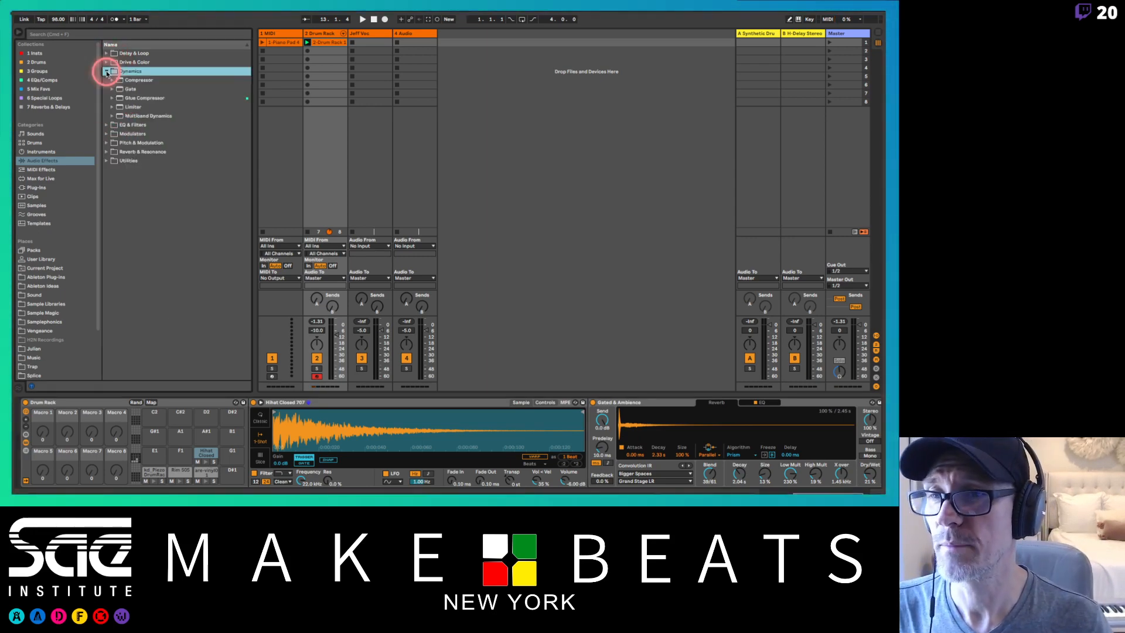
pyautogui.click(120, 99)
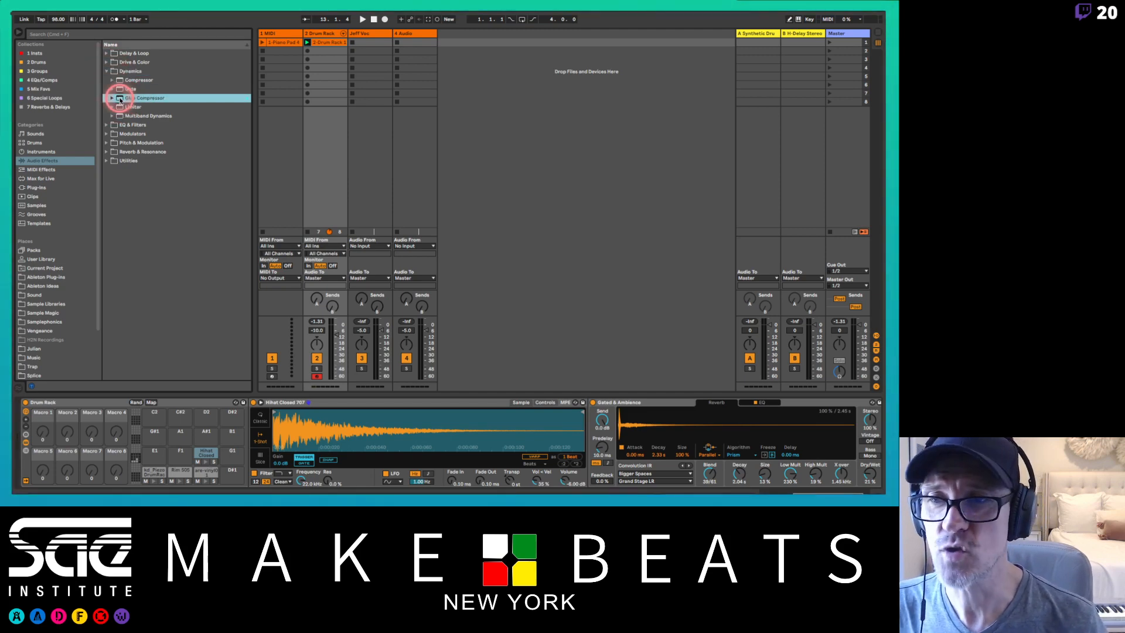
pyautogui.moveTo(120, 99); pyautogui.dragTo(326, 55)
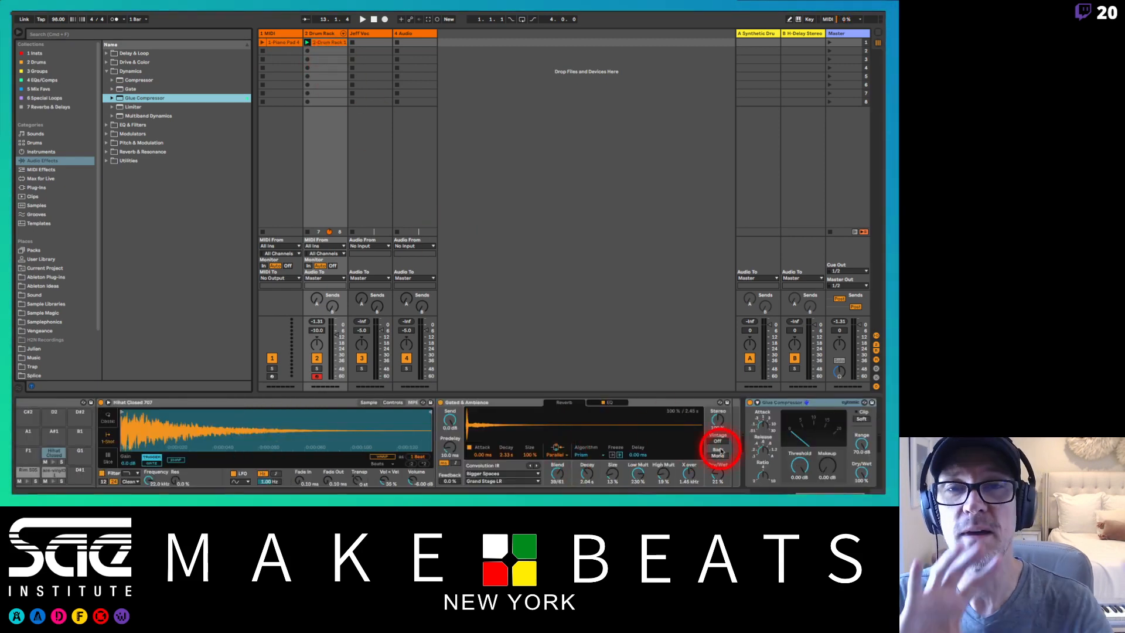
# - Play the beat and lower the Glue Compressor's Threshold to about -37.6 dB
pyautogui.click(778, 454)
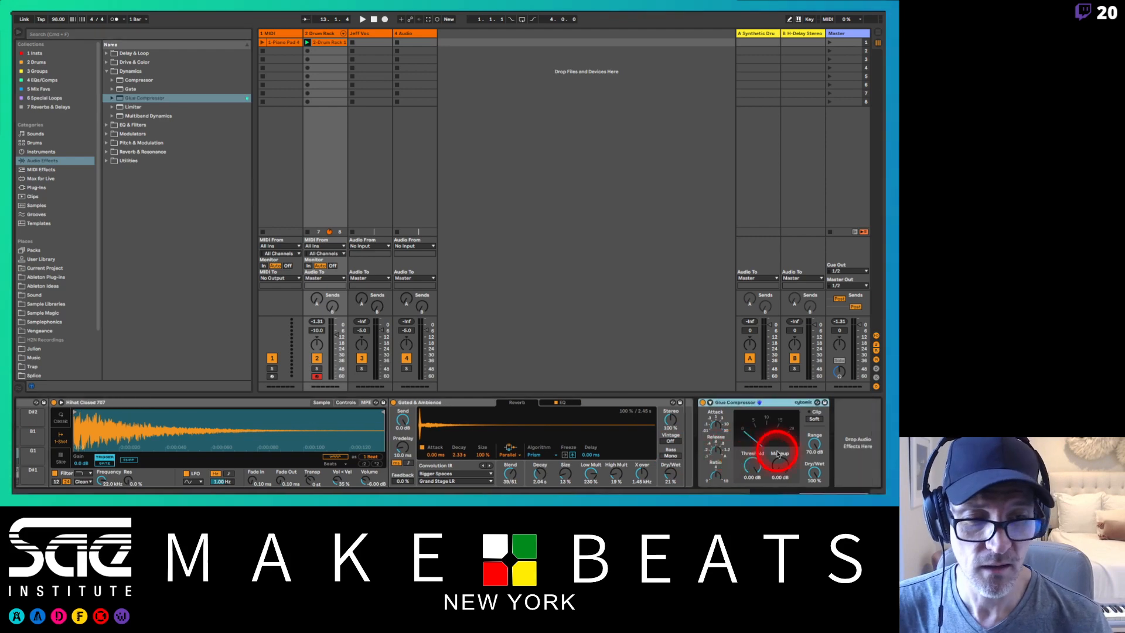
pyautogui.click(754, 463)
pyautogui.press('space')
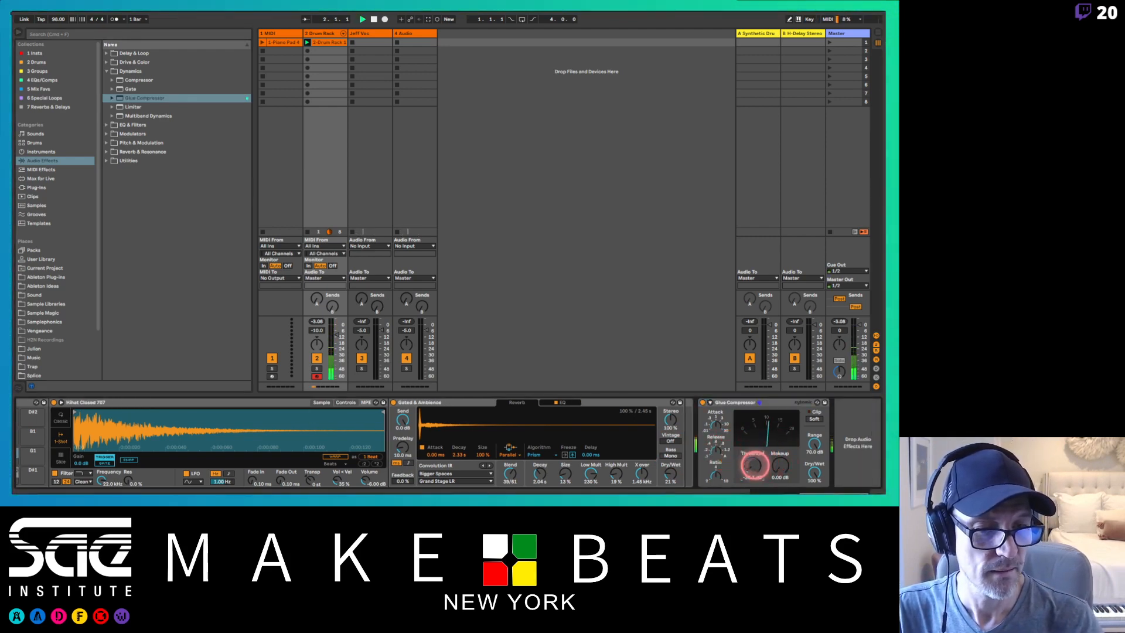
pyautogui.moveTo(755, 466); pyautogui.dragTo(755, 475)
pyautogui.click(720, 425)
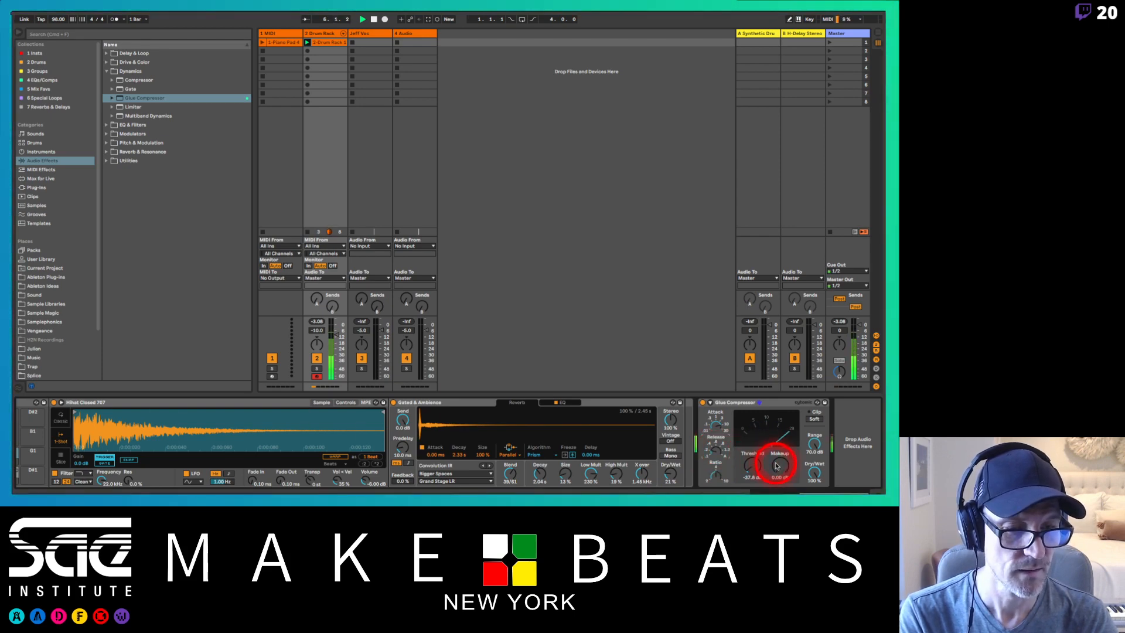
# - Set the Glue Compressor's Makeup to 2.54 dB and Dry/Wet to about 40%, enable Soft clipping, and stop playback
pyautogui.moveTo(777, 466); pyautogui.dragTo(776, 457)
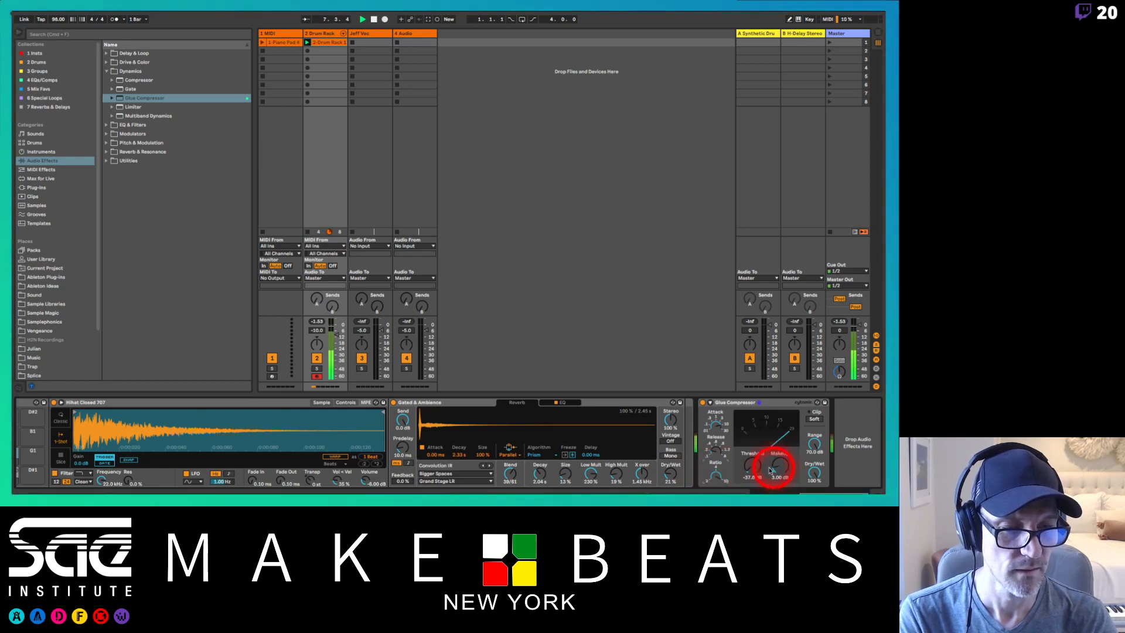
pyautogui.moveTo(777, 467); pyautogui.dragTo(812, 471)
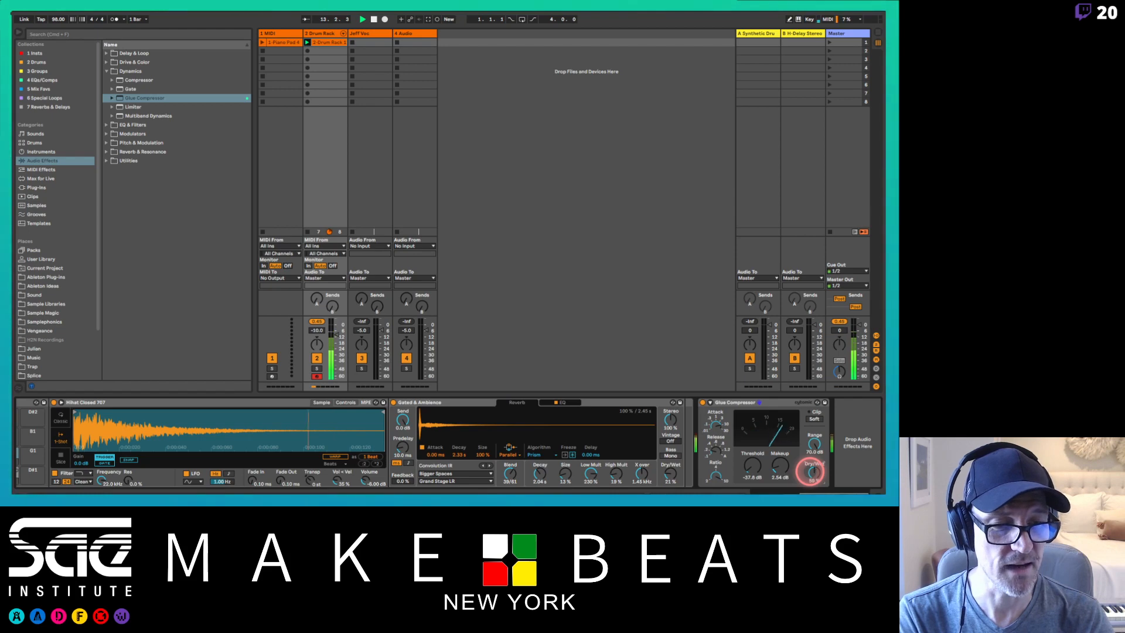
pyautogui.moveTo(811, 472)
pyautogui.mouseDown()
pyautogui.moveTo(822, 468)
pyautogui.moveTo(813, 472)
pyautogui.mouseUp()
pyautogui.click(812, 420)
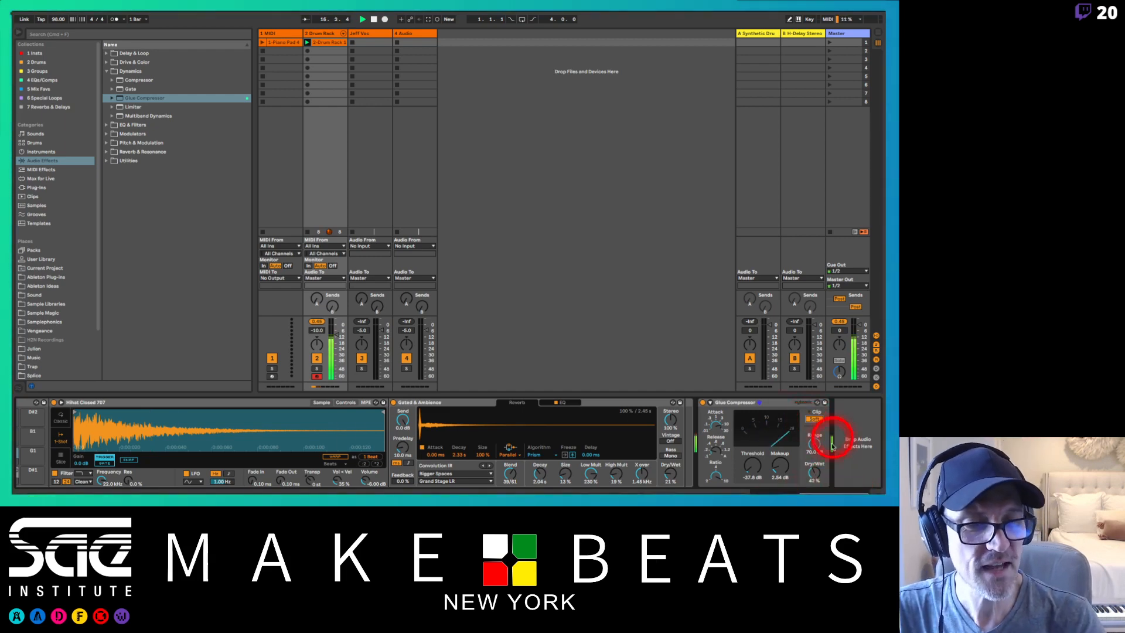
pyautogui.press('space')
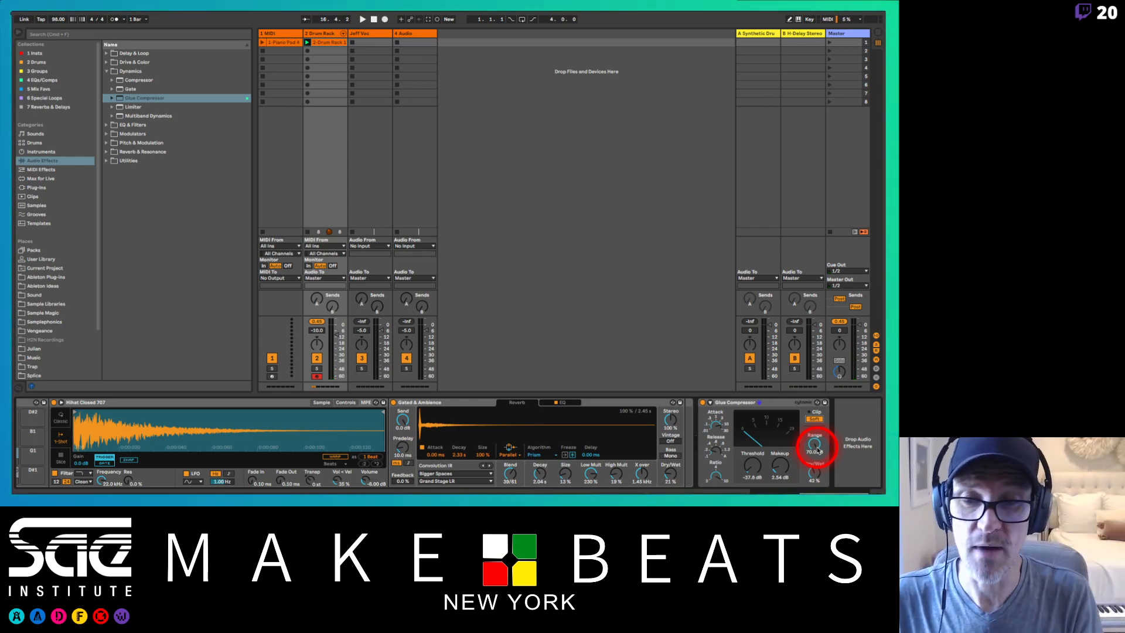
# - Group the Drum Rack and the Glue Compressor together into one Instrument Rack
pyautogui.hscroll(-5, 301, 472)
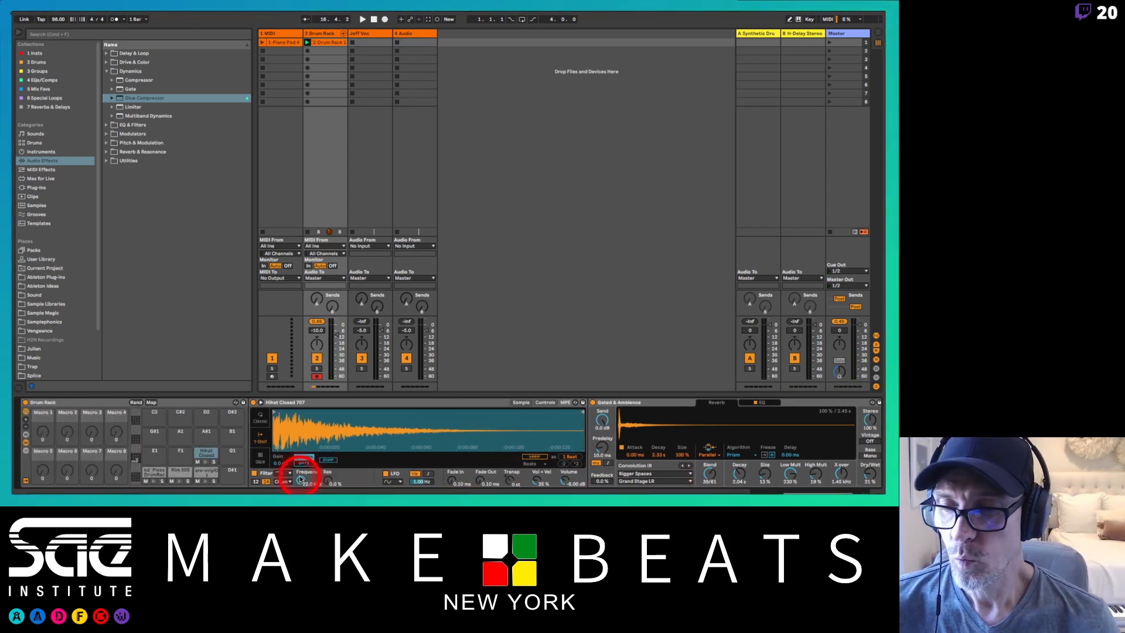
pyautogui.click(93, 403)
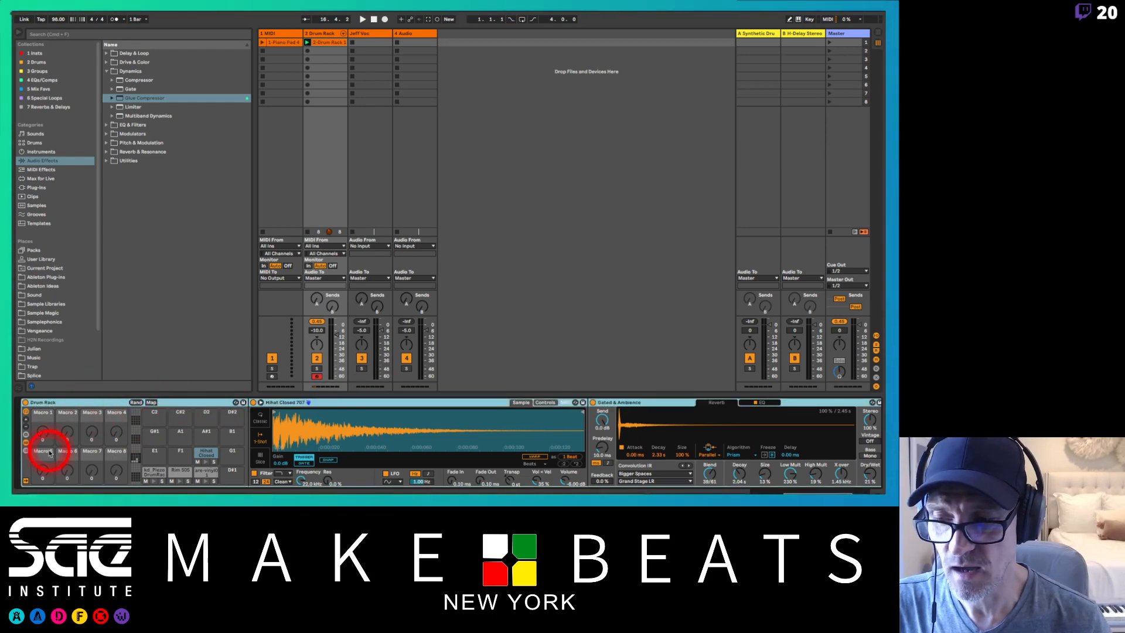
pyautogui.click(26, 451)
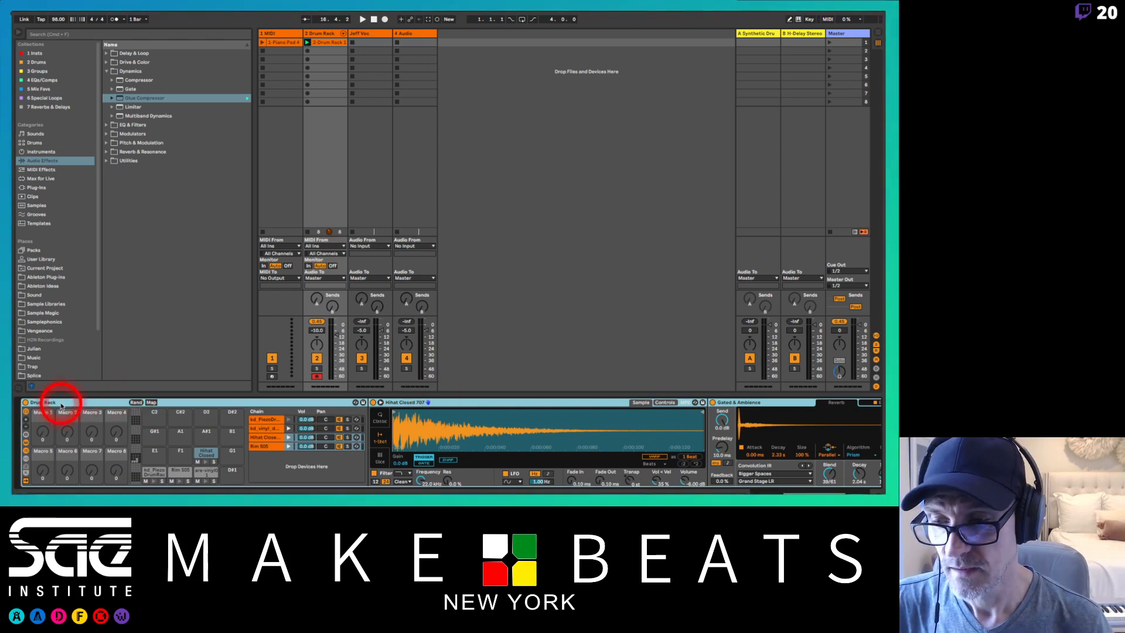
pyautogui.hscroll(10, 601, 430)
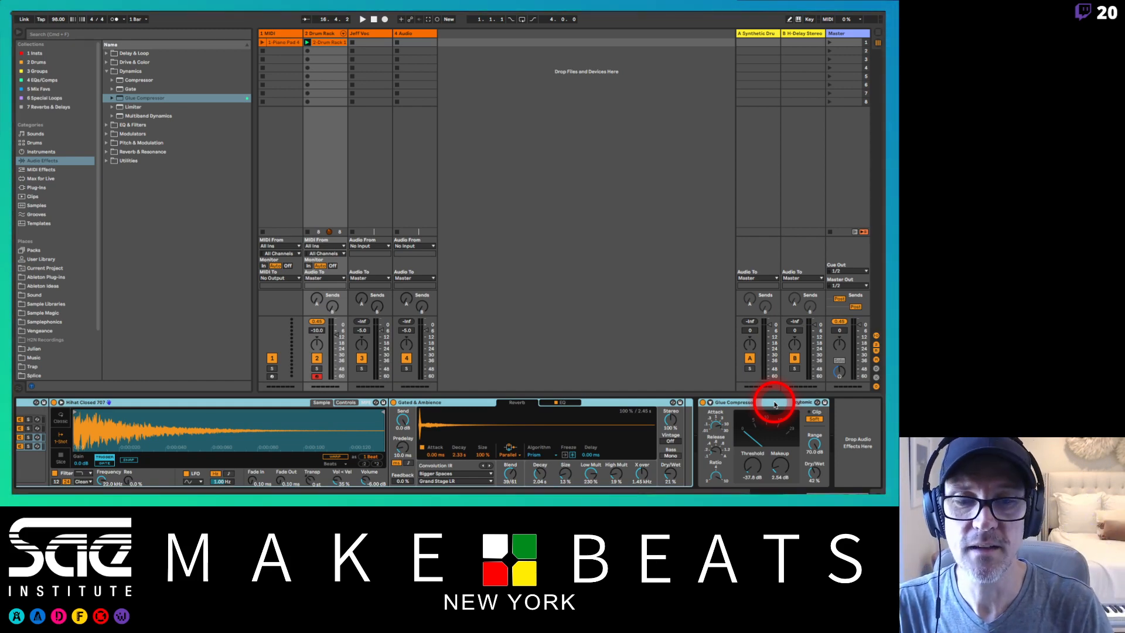
pyautogui.press('super+g')
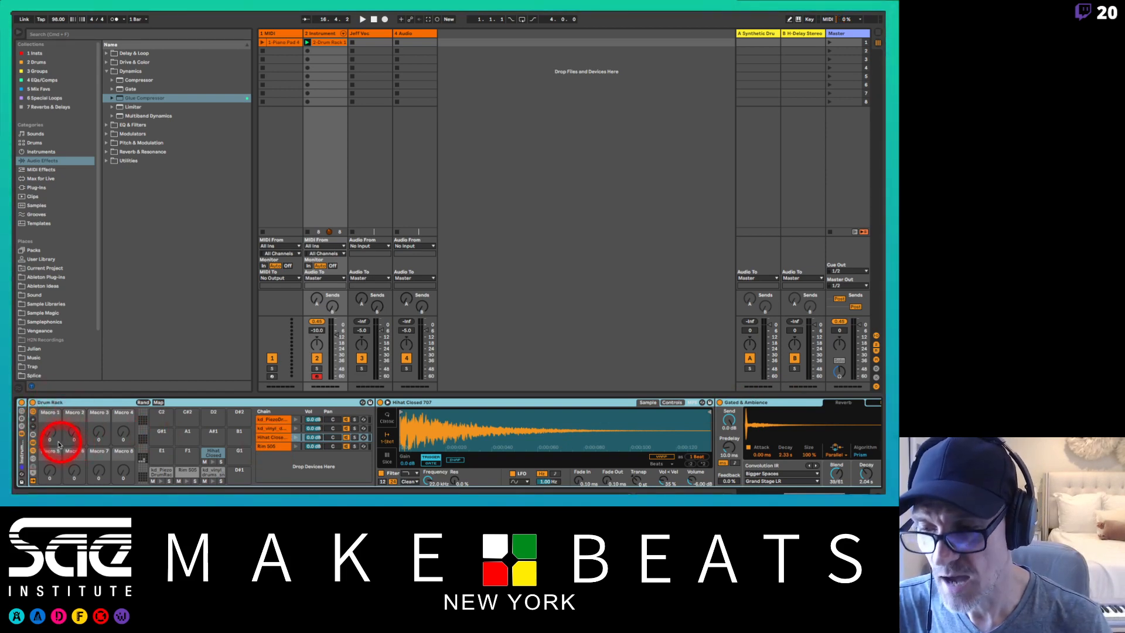
# - Hide the Drum Rack's devices and chain list, and show the Instrument Rack's macro controls
pyautogui.click(34, 442)
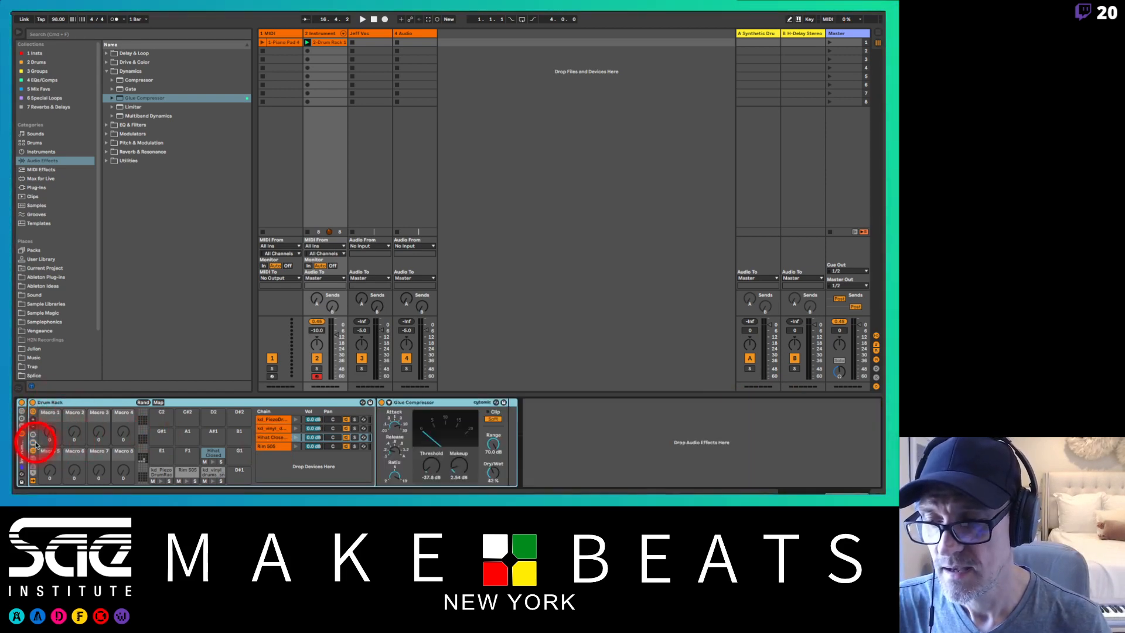
pyautogui.click(33, 452)
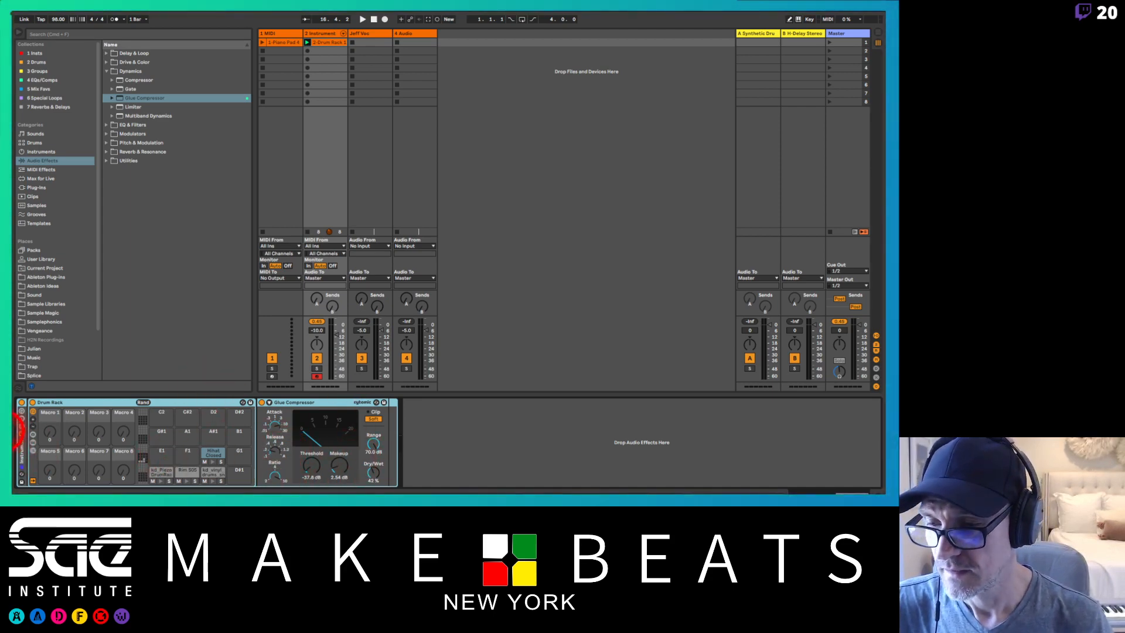
pyautogui.press('super+g')
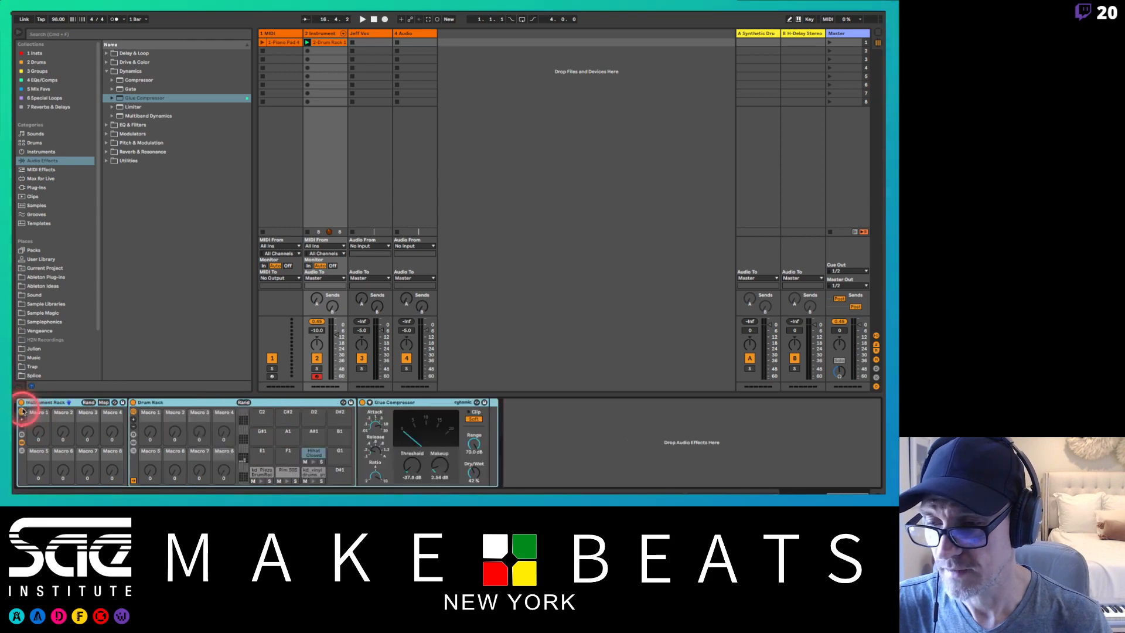
# - Show the Drum Rack's devices inside the Instrument Rack and examine the kick, rim and snare pads' effect chains
pyautogui.click(184, 402)
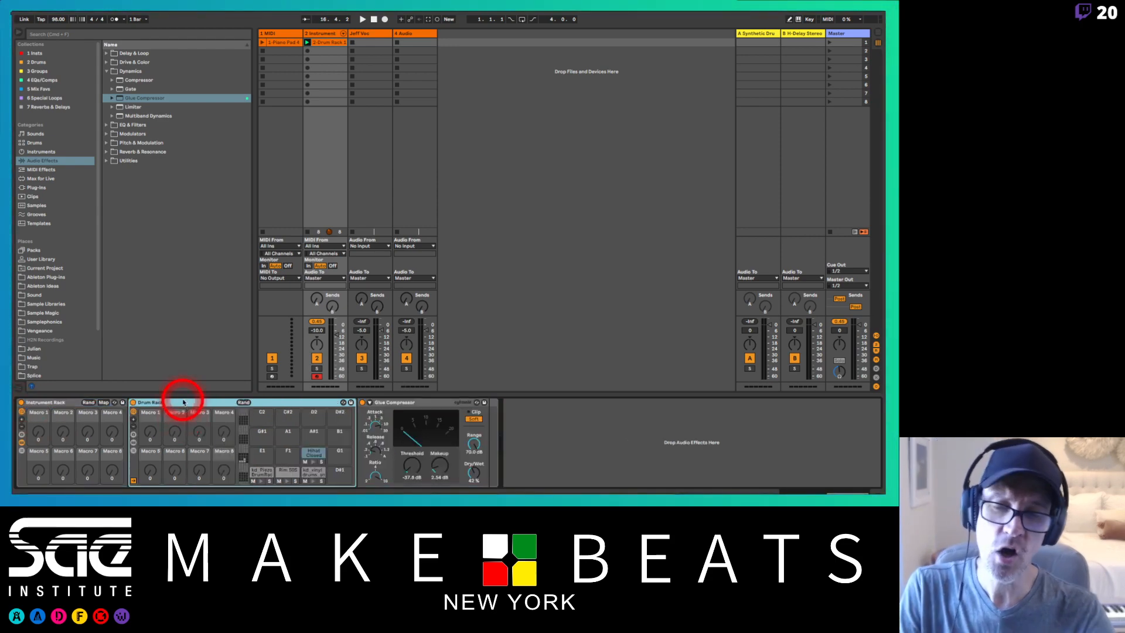
pyautogui.moveTo(183, 402)
pyautogui.mouseDown()
pyautogui.moveTo(374, 409)
pyautogui.moveTo(354, 396)
pyautogui.moveTo(356, 463)
pyautogui.moveTo(184, 472)
pyautogui.moveTo(181, 384)
pyautogui.moveTo(178, 396)
pyautogui.moveTo(311, 386)
pyautogui.moveTo(350, 448)
pyautogui.moveTo(197, 425)
pyautogui.moveTo(197, 414)
pyautogui.mouseUp()
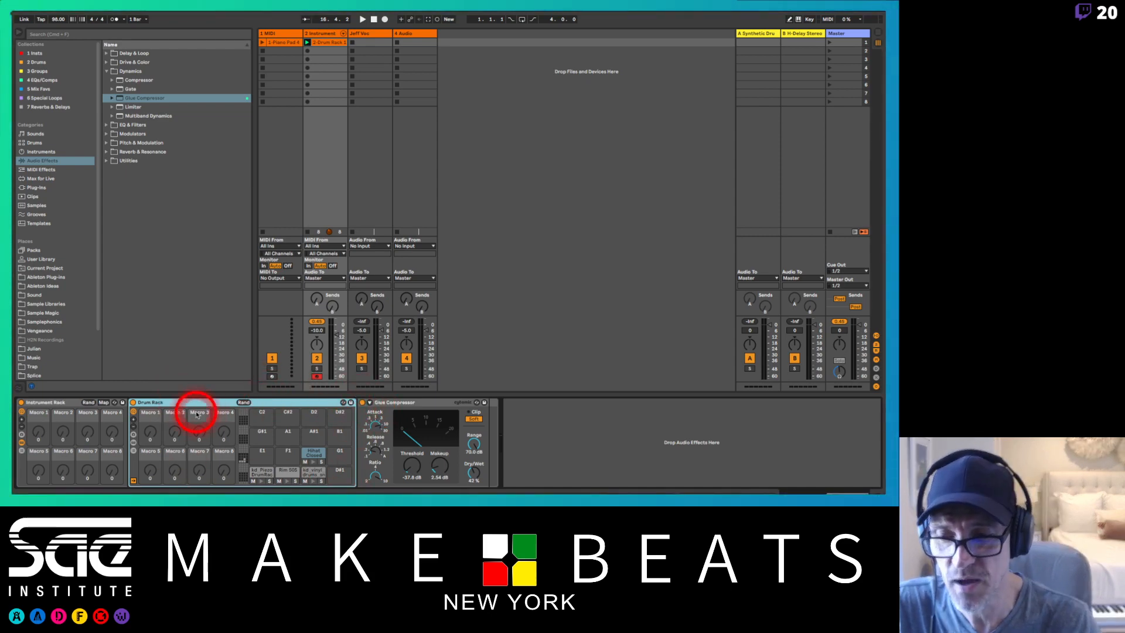
pyautogui.click(134, 443)
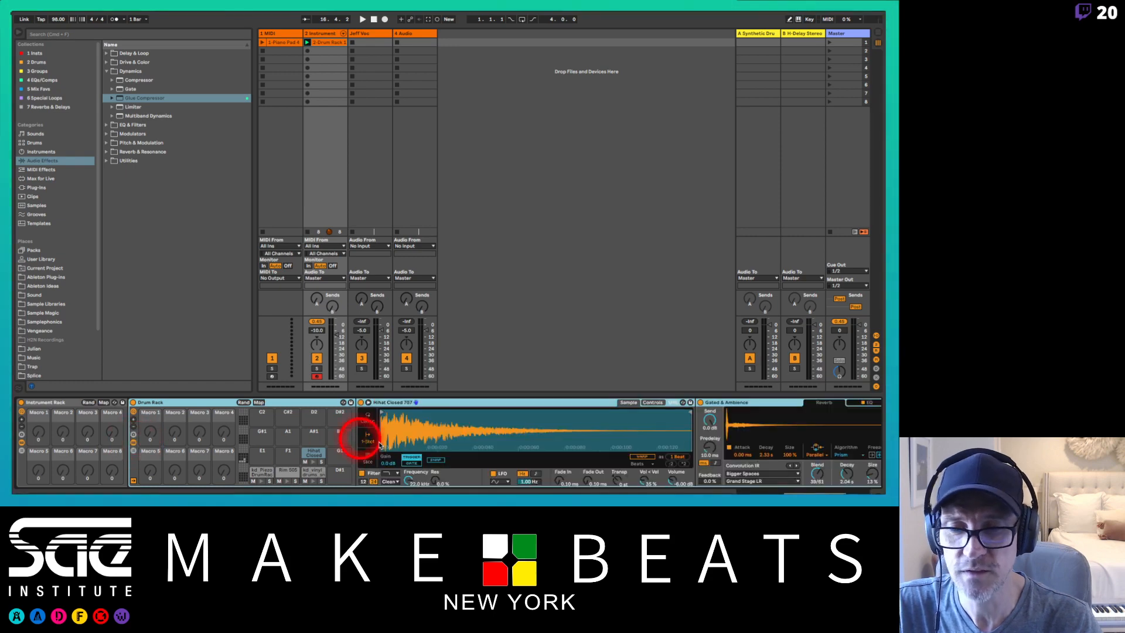
pyautogui.moveTo(410, 415); pyautogui.dragTo(631, 415)
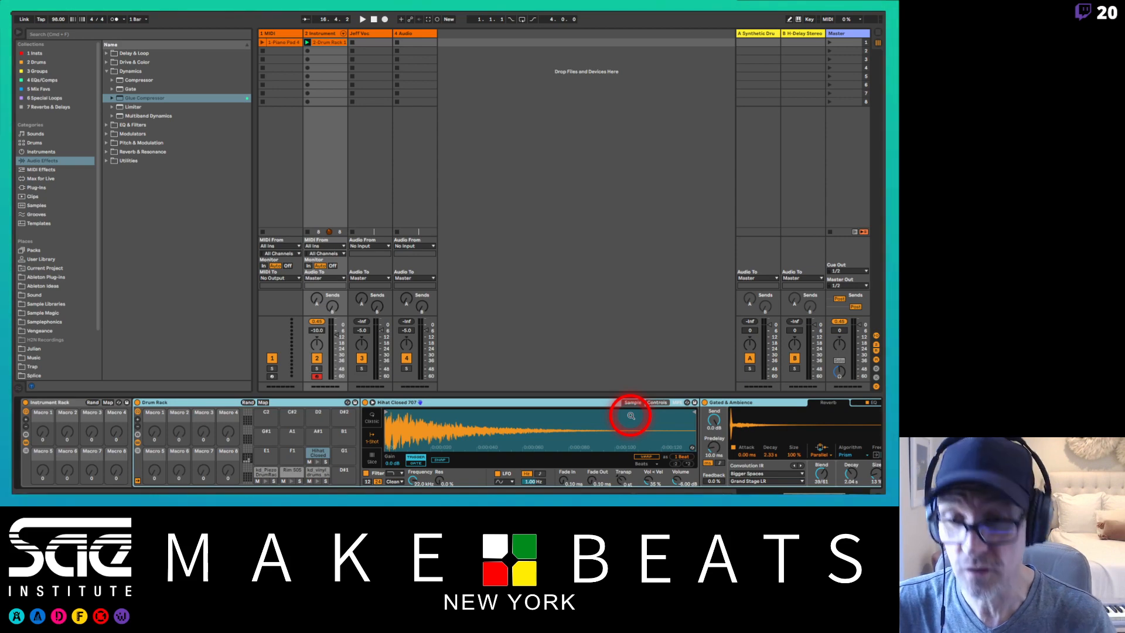
pyautogui.click(265, 471)
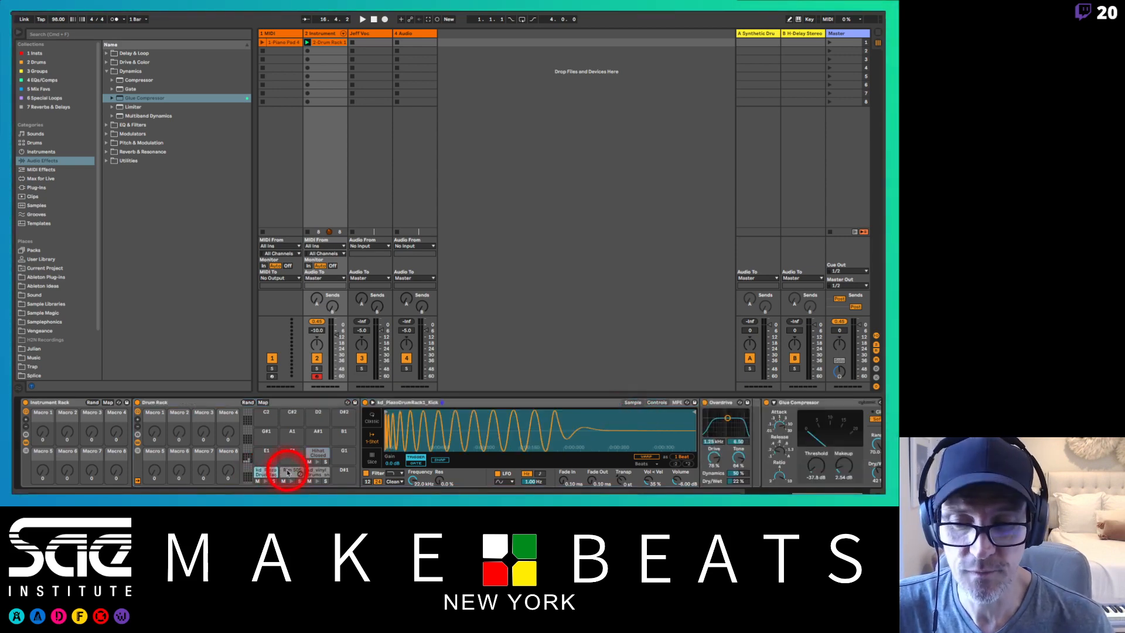
pyautogui.click(288, 472)
pyautogui.click(317, 471)
pyautogui.click(516, 439)
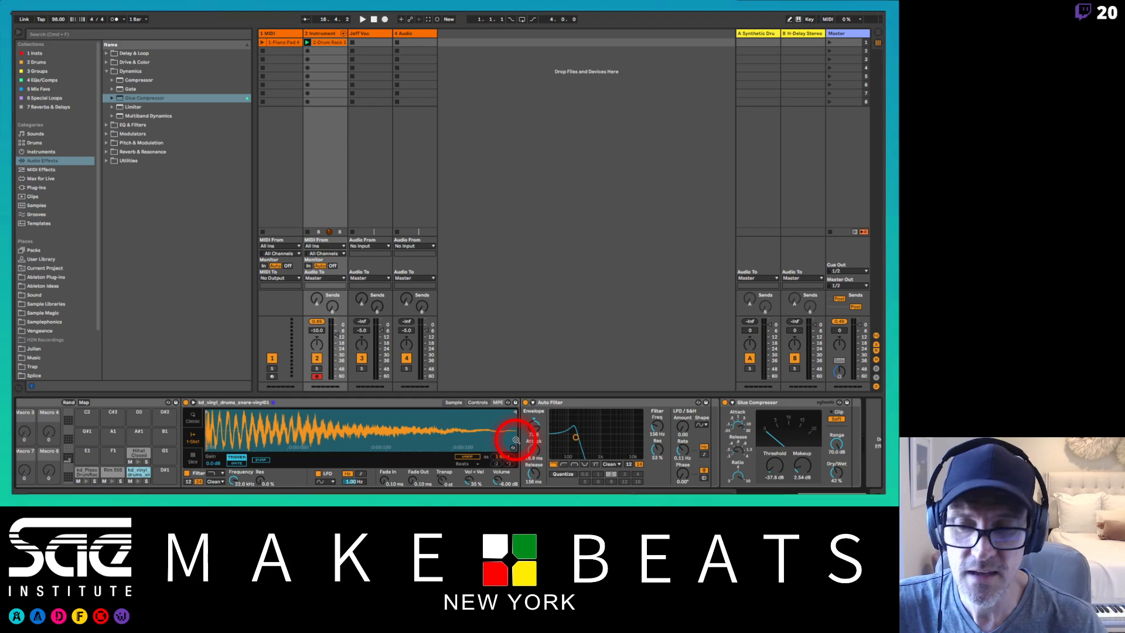
# - Compare the individual effects on the closed hi-hat, kick and snare pads by bringing up each pad's devices
pyautogui.click(114, 470)
pyautogui.click(136, 456)
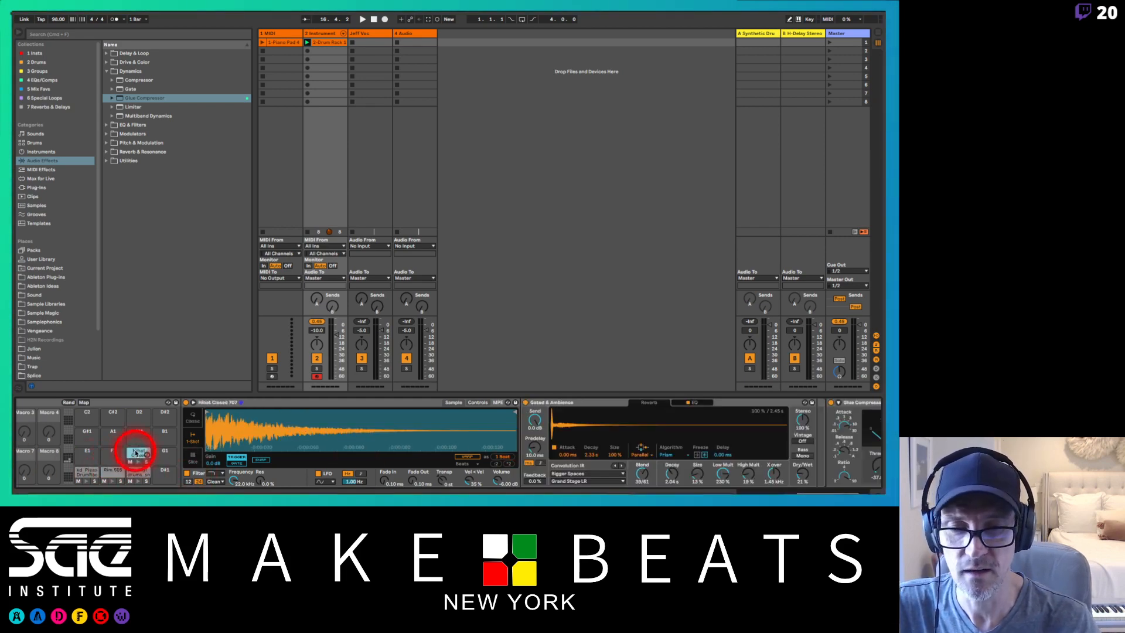
pyautogui.click(82, 473)
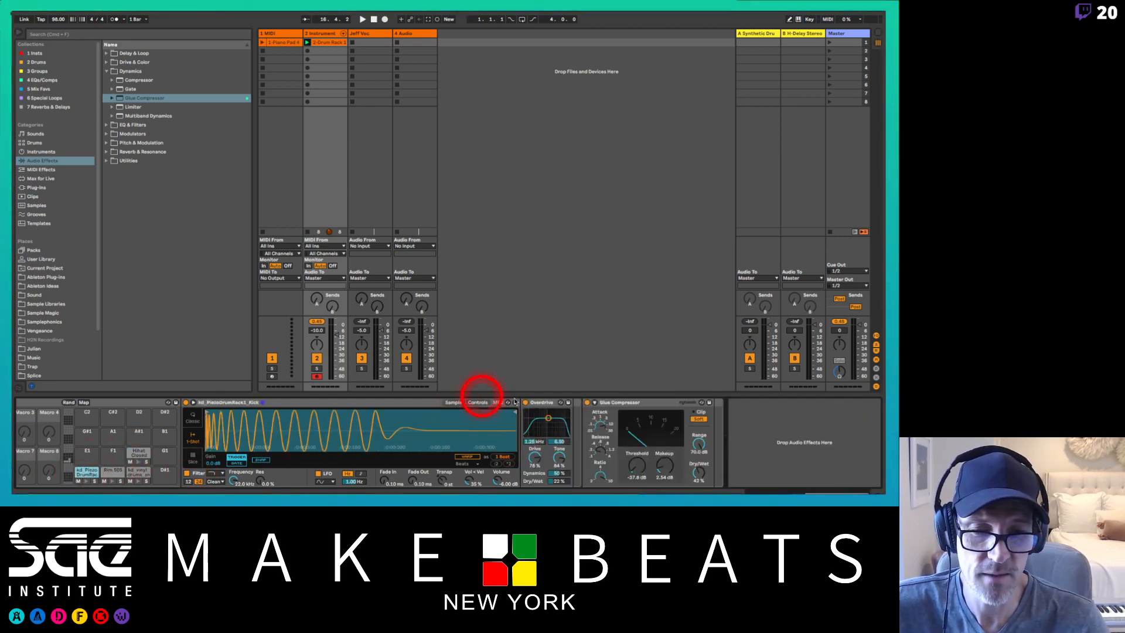
pyautogui.click(134, 470)
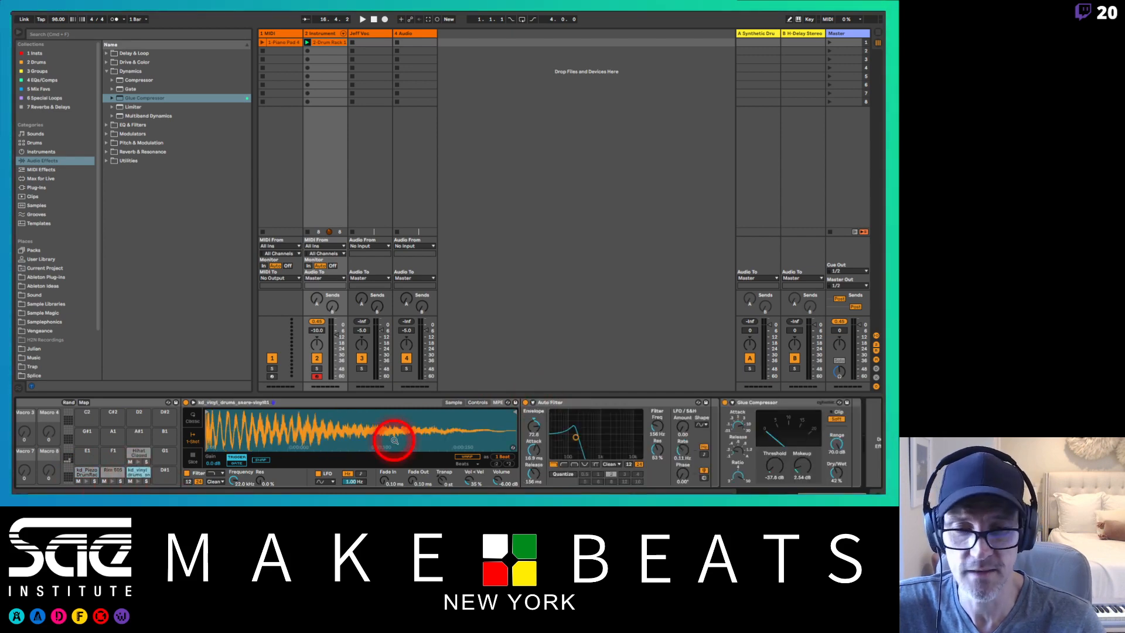
pyautogui.click(133, 452)
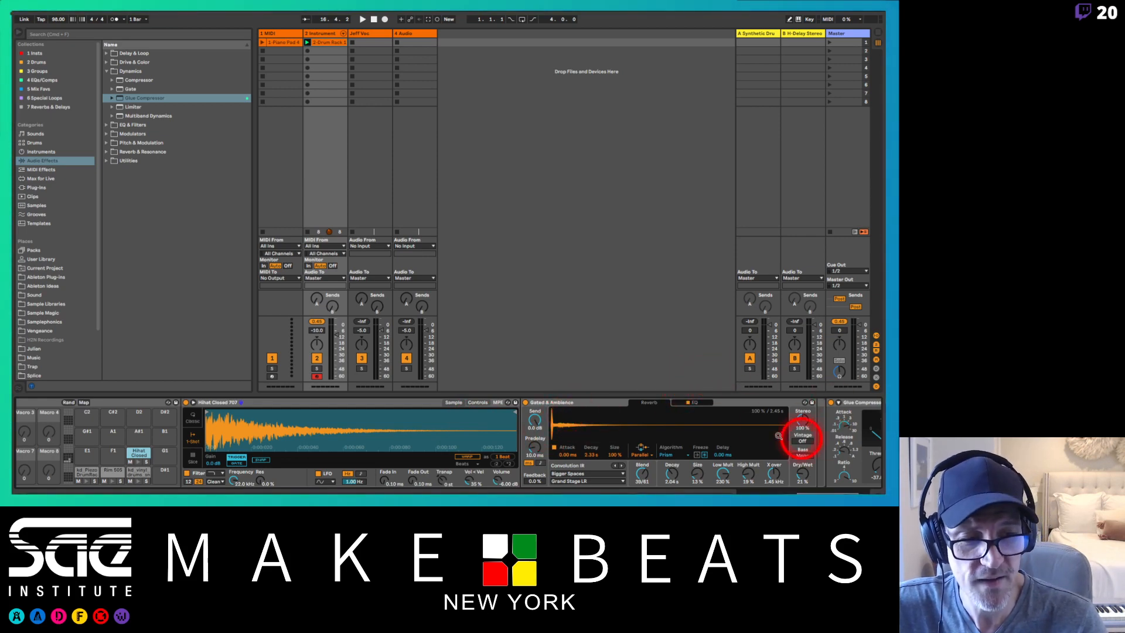
pyautogui.click(123, 400)
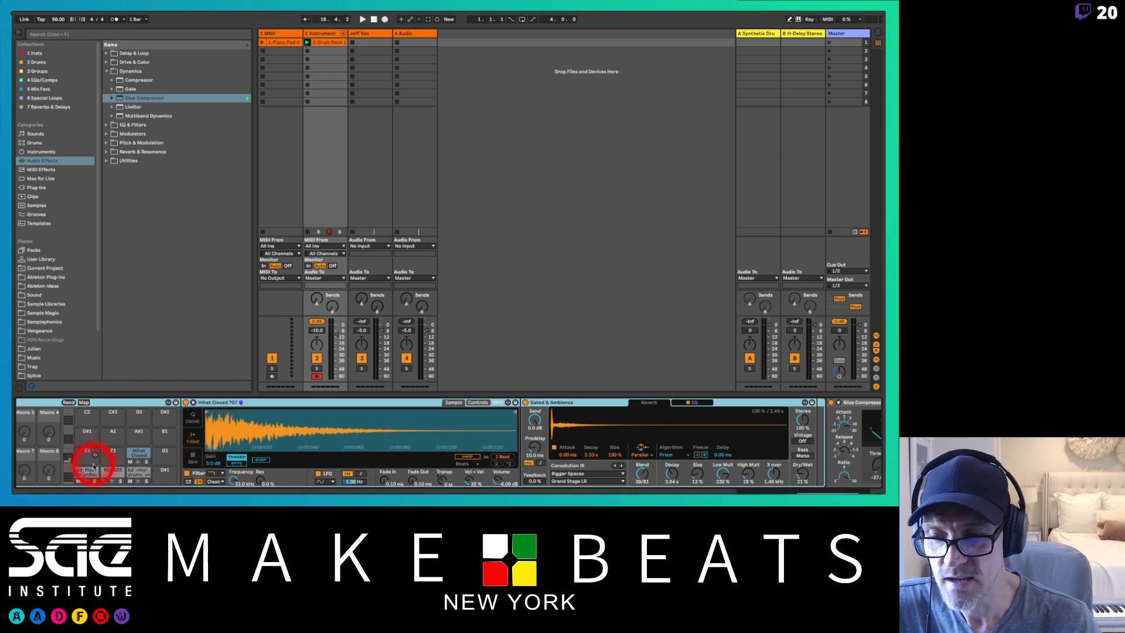
# - Collapse the Drum Rack's devices and select the Glue Compressor, followed by the whole Instrument Rack
pyautogui.hscroll(-5, 95, 459)
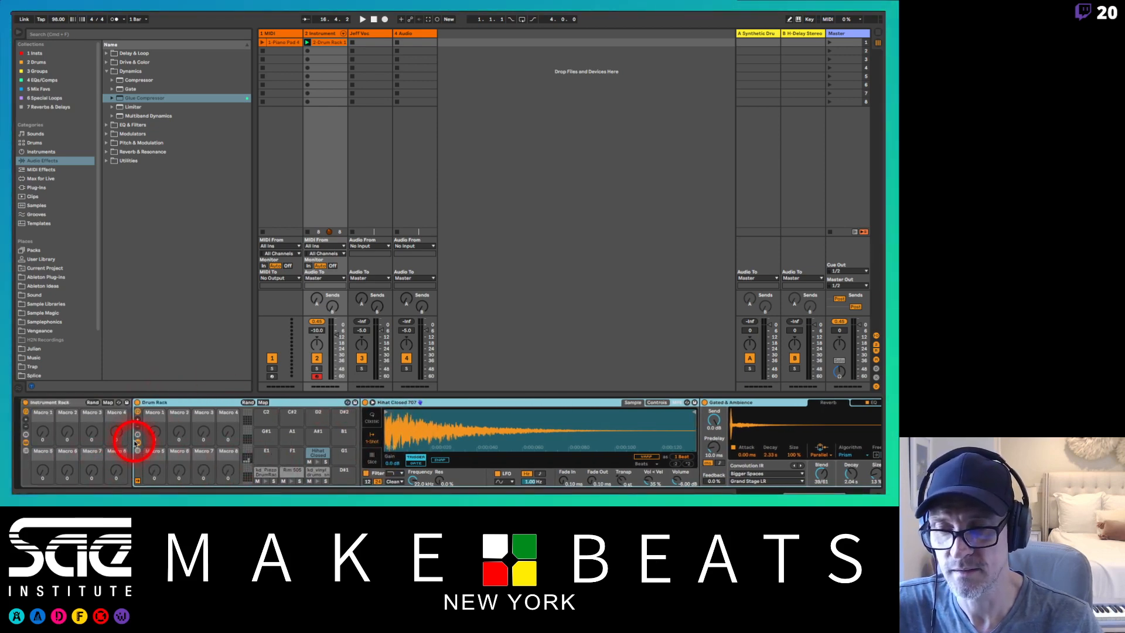
pyautogui.click(137, 443)
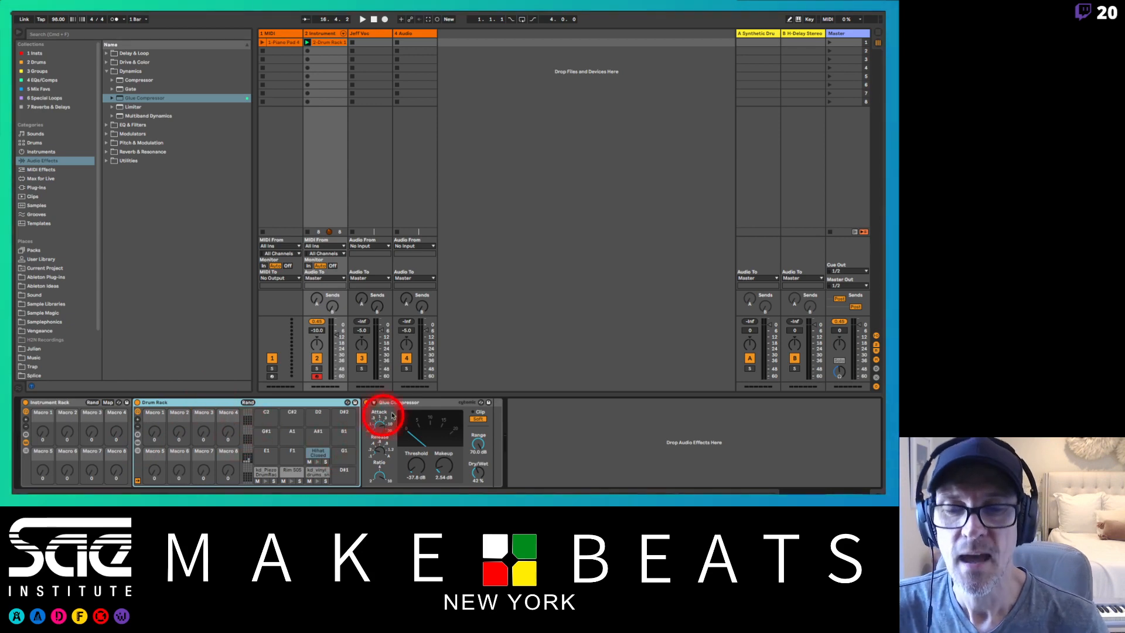
pyautogui.click(420, 403)
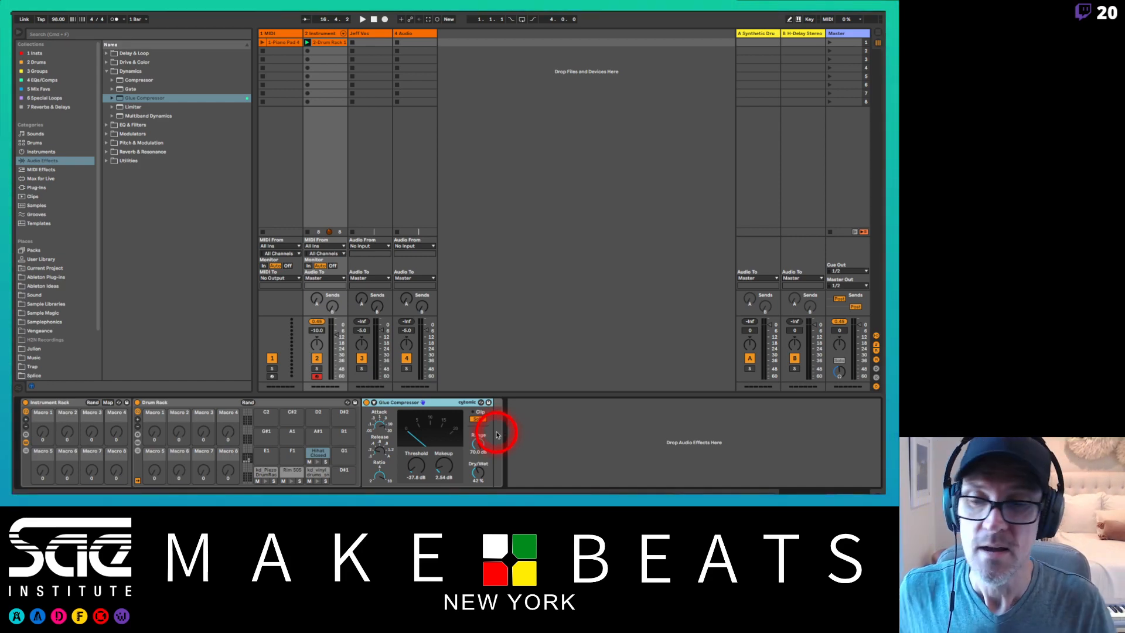
pyautogui.click(78, 401)
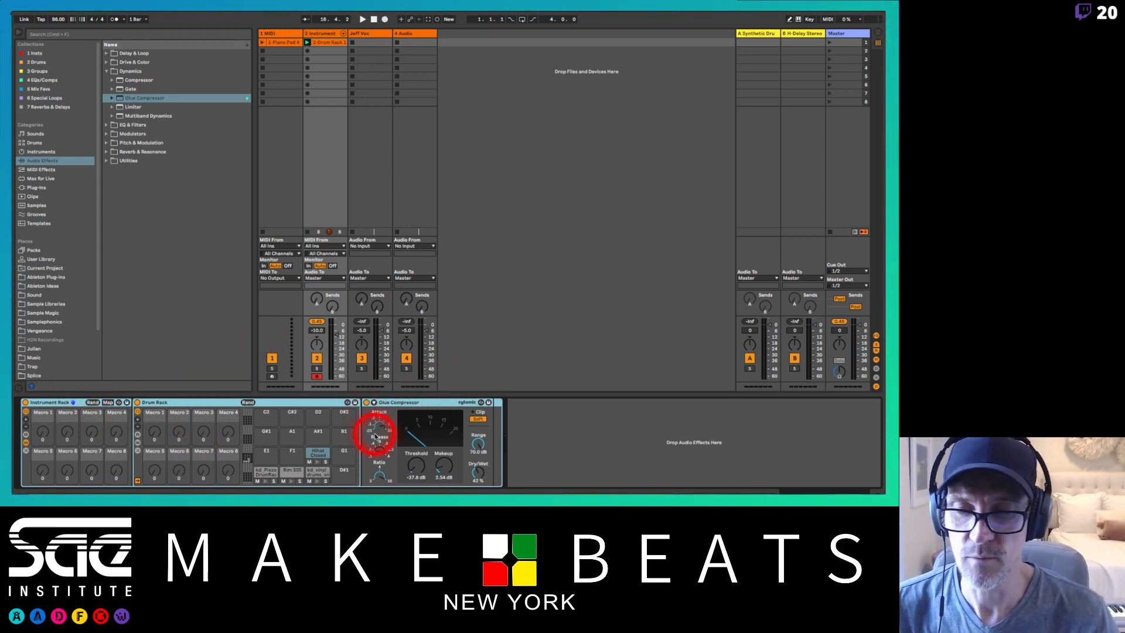
# - Play the beat, set the snare's Auto Filter Release to 44.5 ms and Envelope to 121, and stop playback
pyautogui.press('space')
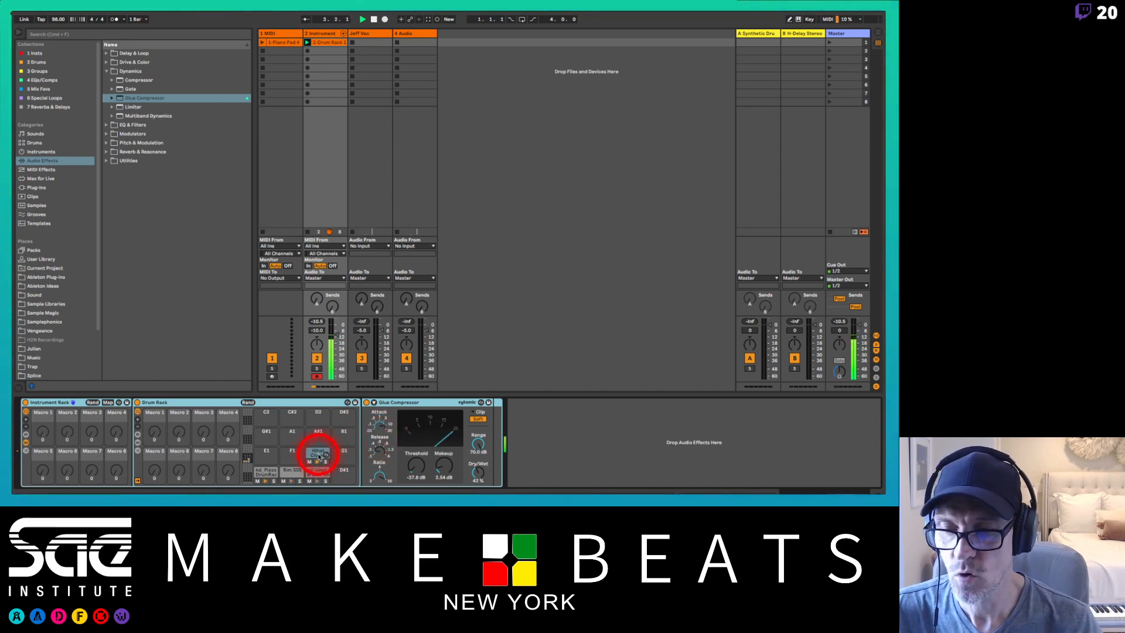
pyautogui.click(318, 455)
pyautogui.click(319, 471)
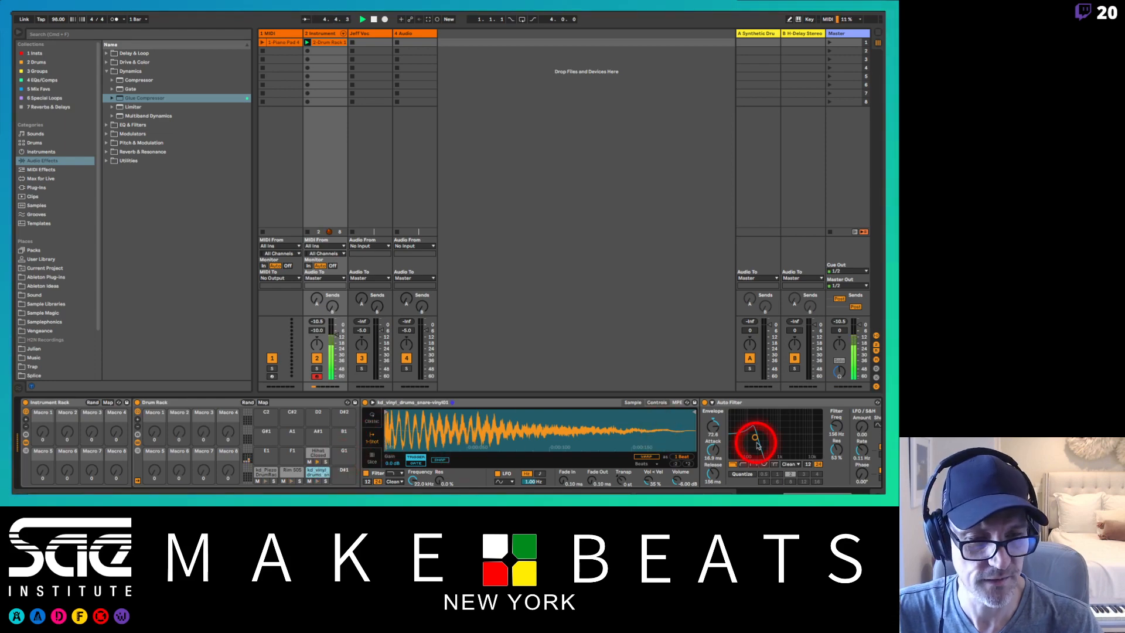
pyautogui.hscroll(3, 755, 446)
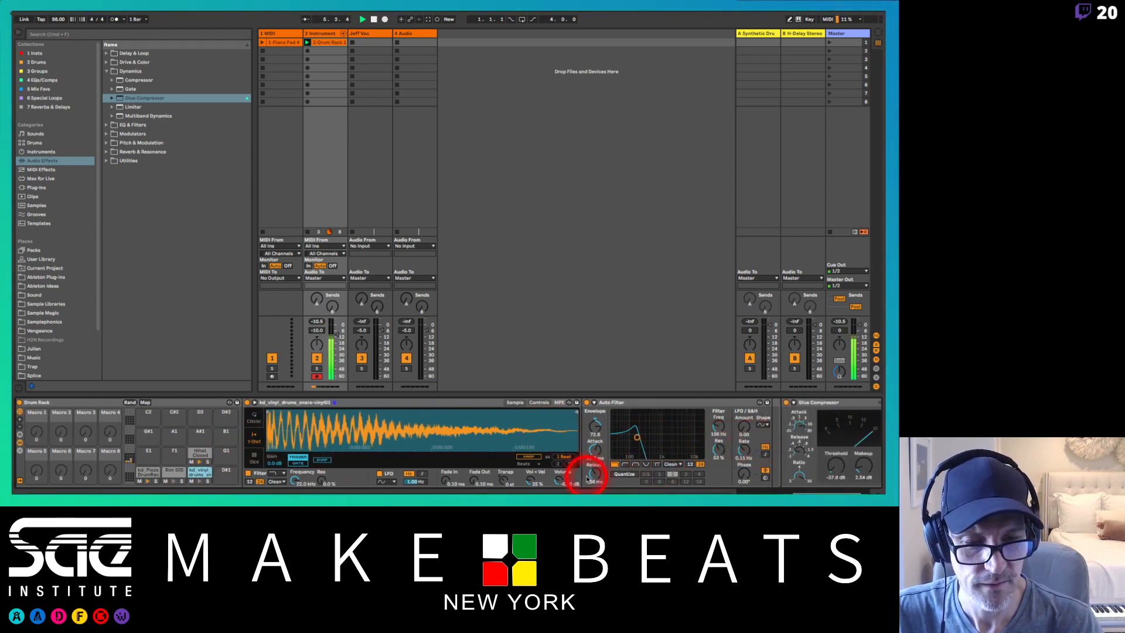
pyautogui.moveTo(596, 473); pyautogui.dragTo(596, 491)
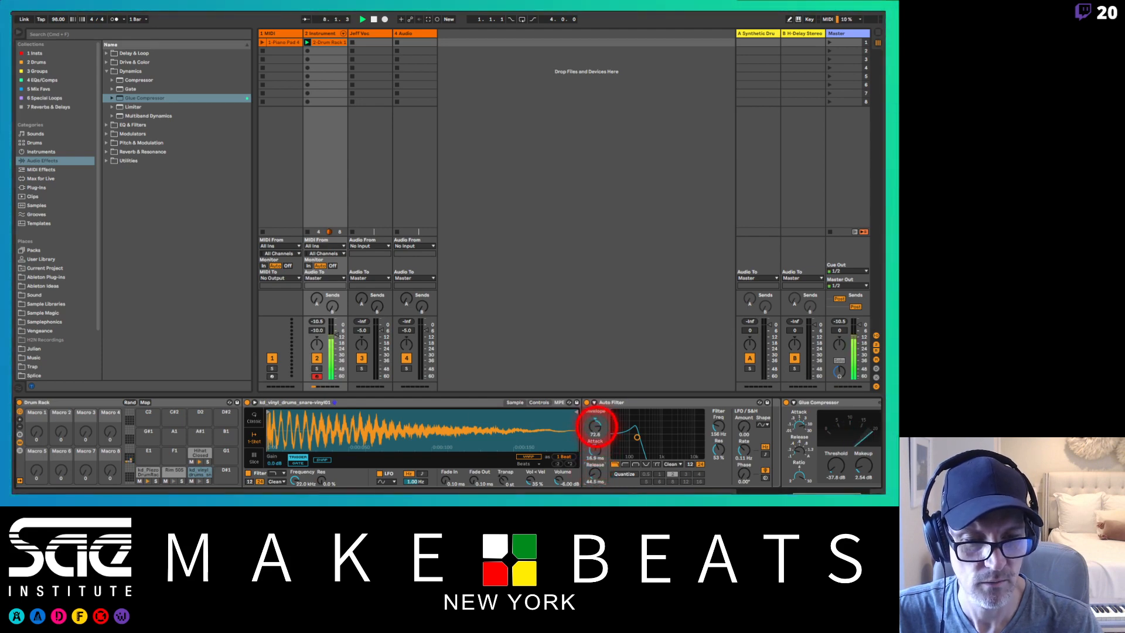
pyautogui.moveTo(596, 429); pyautogui.dragTo(596, 426)
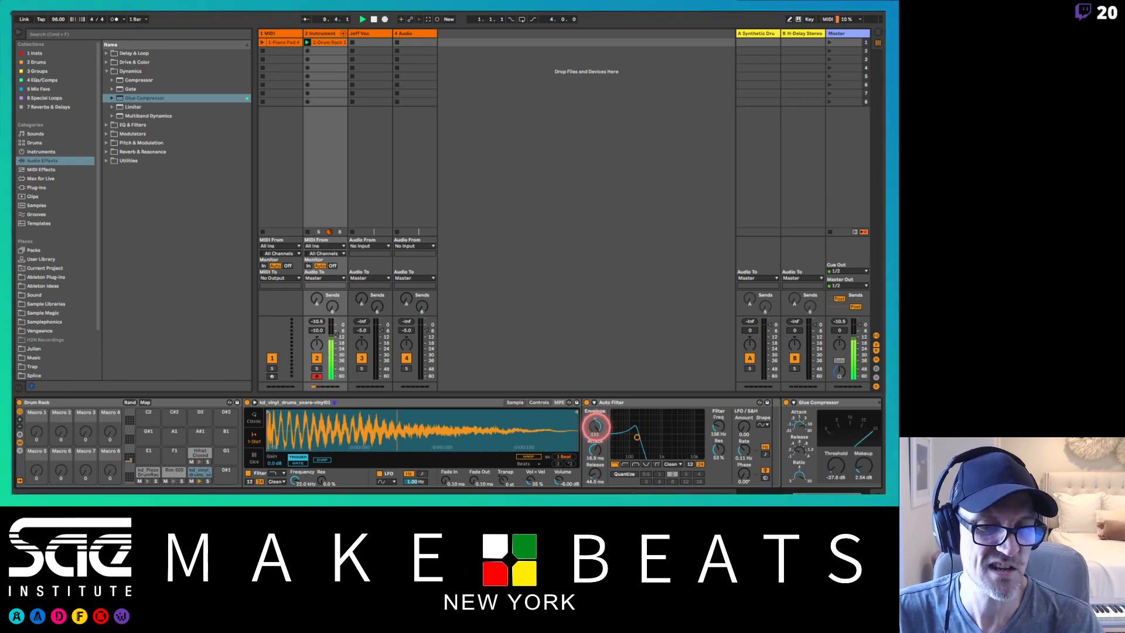
pyautogui.click(597, 429)
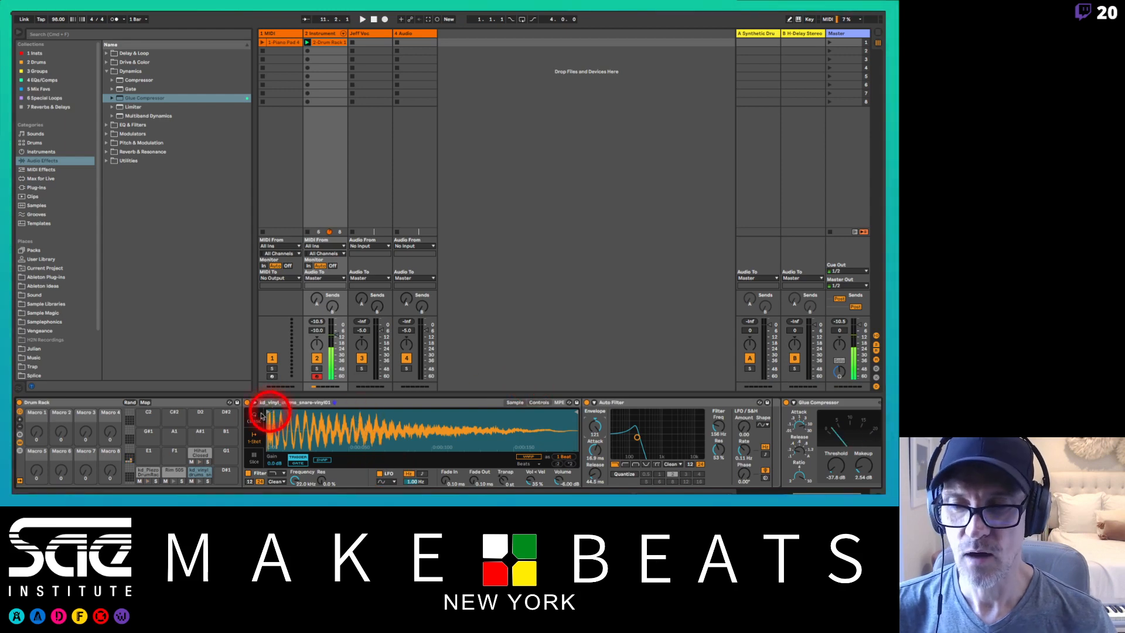
# - Hide the Drum Rack's devices, select the Instrument Rack and show its chain list
pyautogui.press('super+g')
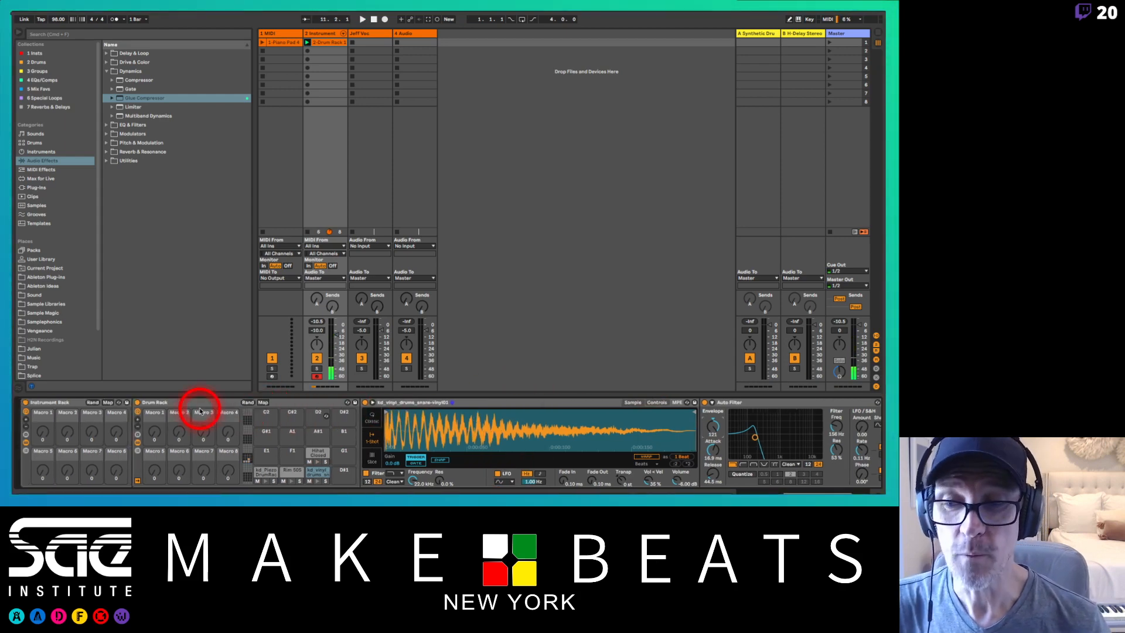
pyautogui.click(136, 442)
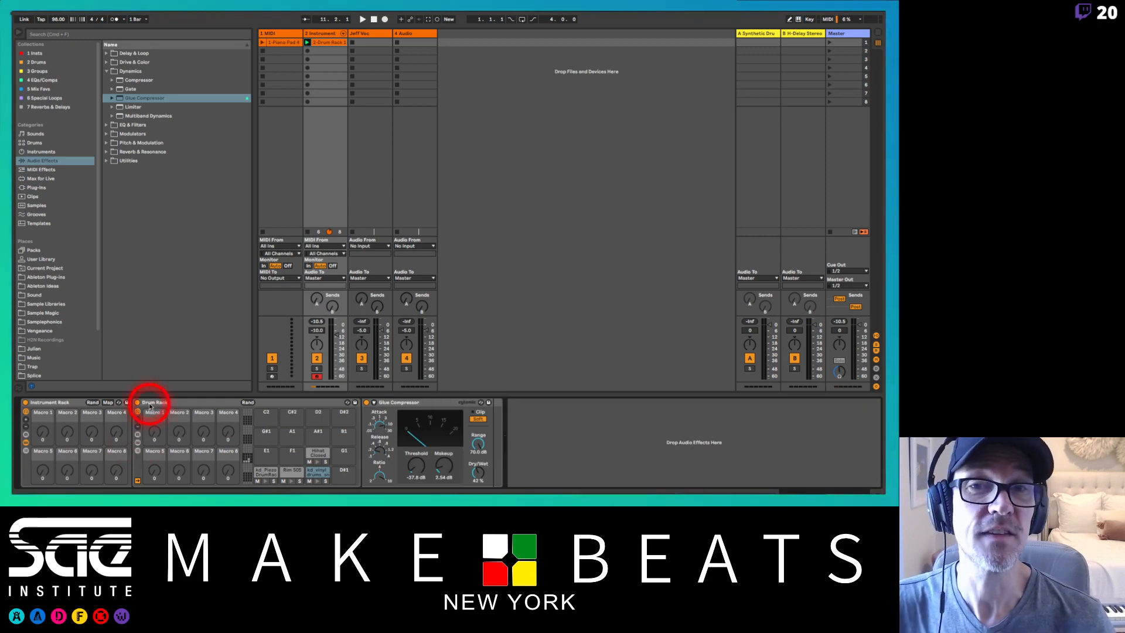
pyautogui.click(76, 403)
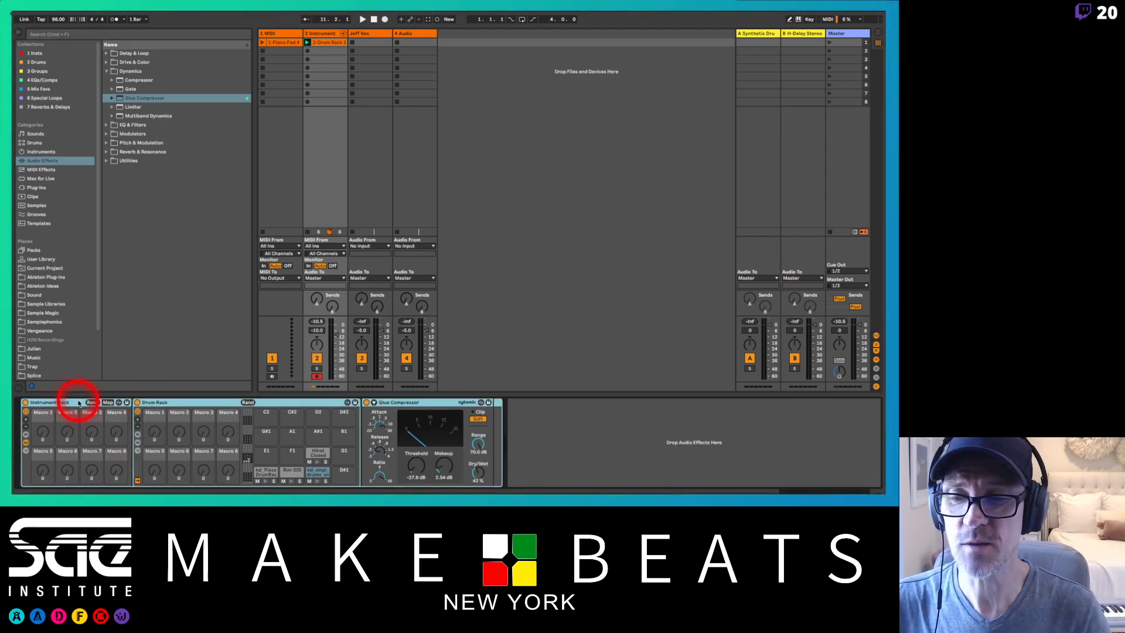
pyautogui.click(25, 451)
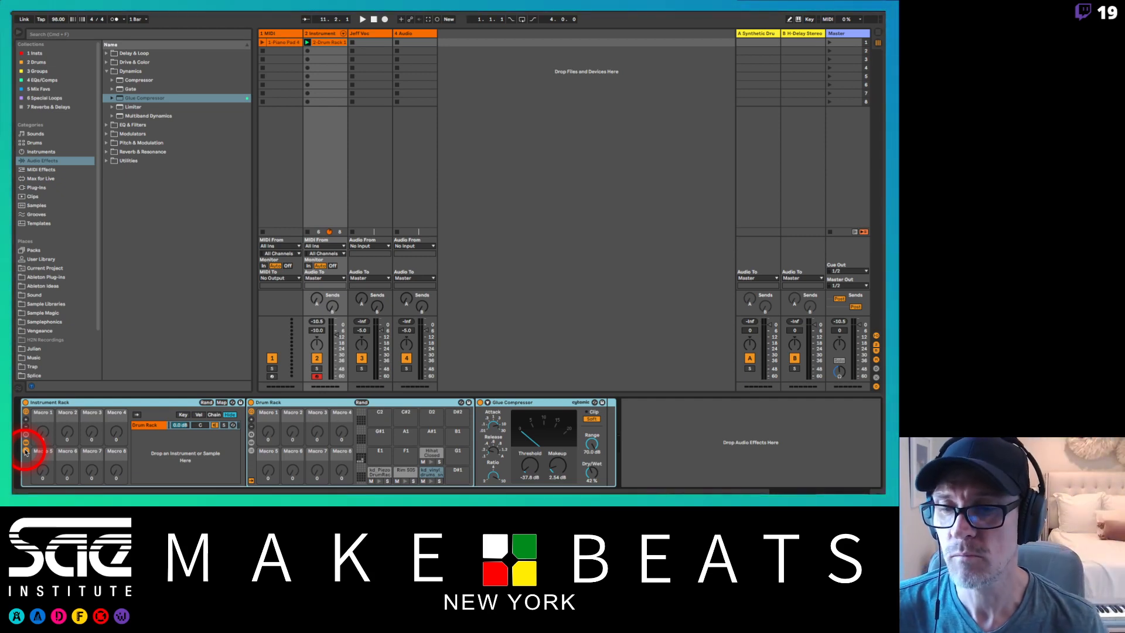
# - Add an empty Drum Rack from the Drums category as another chain in the Instrument Rack, and select the first chain
pyautogui.click(45, 151)
pyautogui.click(44, 143)
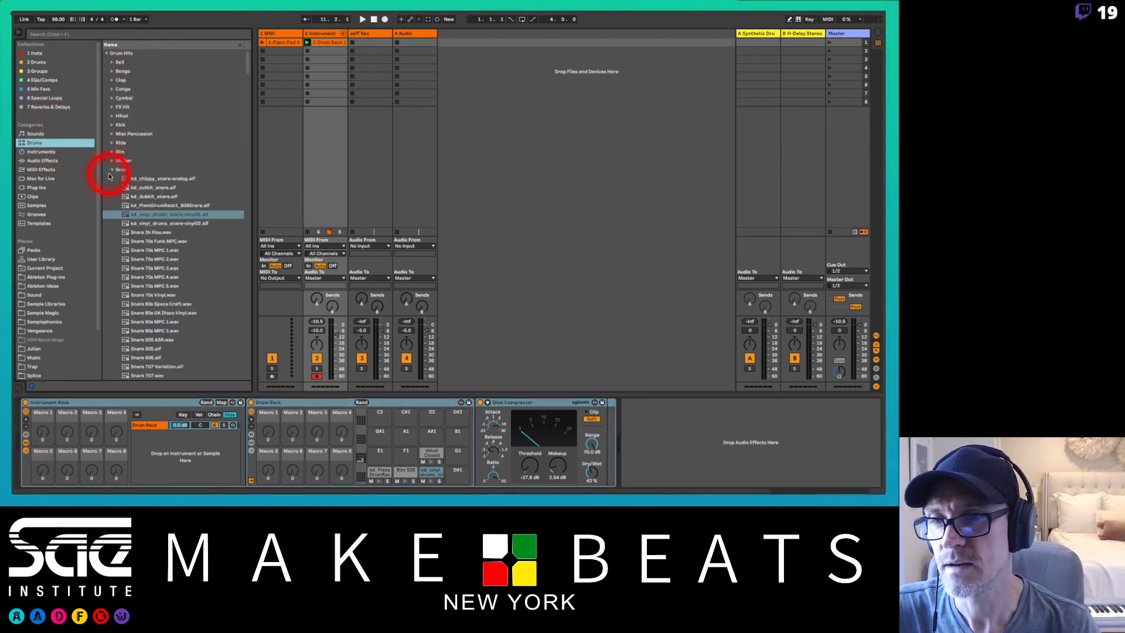
pyautogui.click(111, 170)
pyautogui.moveTo(126, 214); pyautogui.dragTo(158, 450)
pyautogui.click(153, 426)
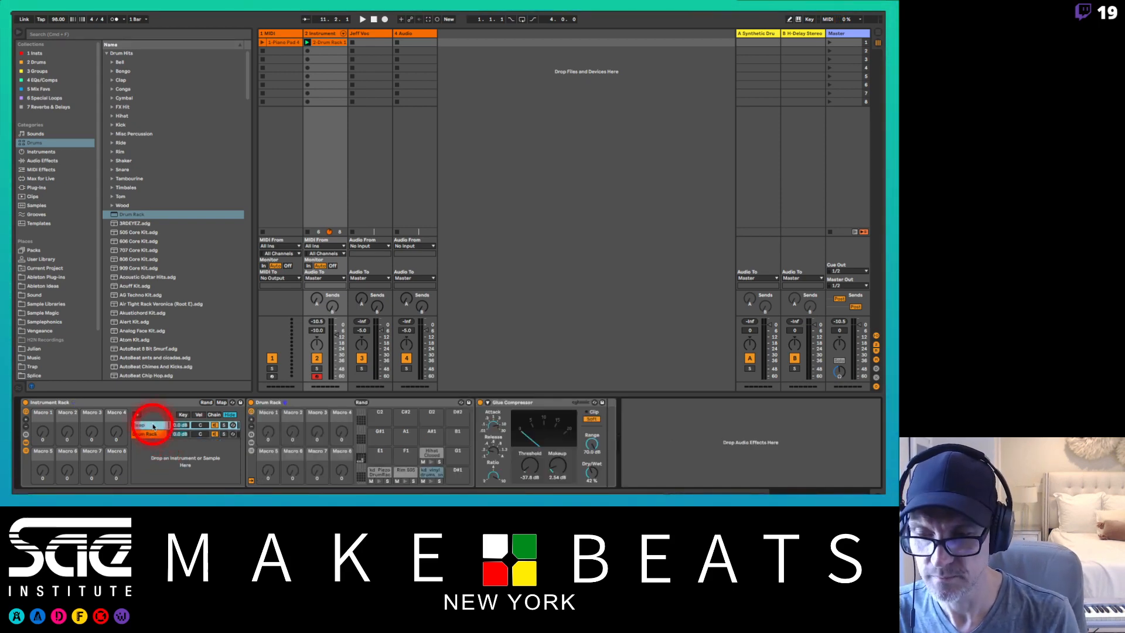
# - Rename the Instrument Rack's first chain Deep Kit and the second chain Lite Dist Kit
pyautogui.write('Kit')
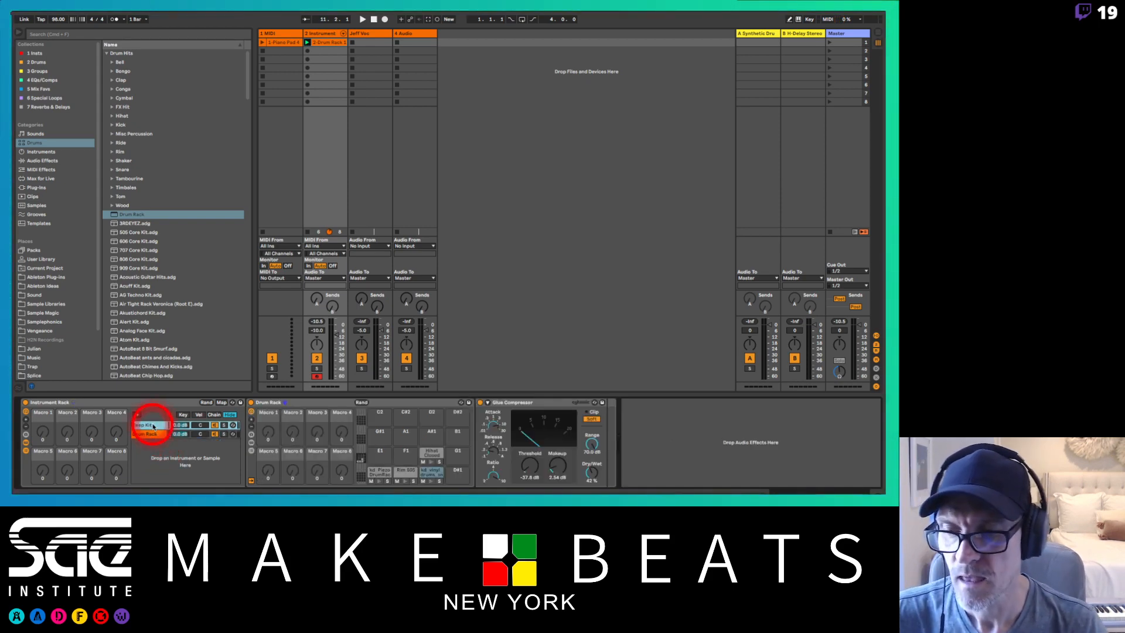
pyautogui.click(149, 435)
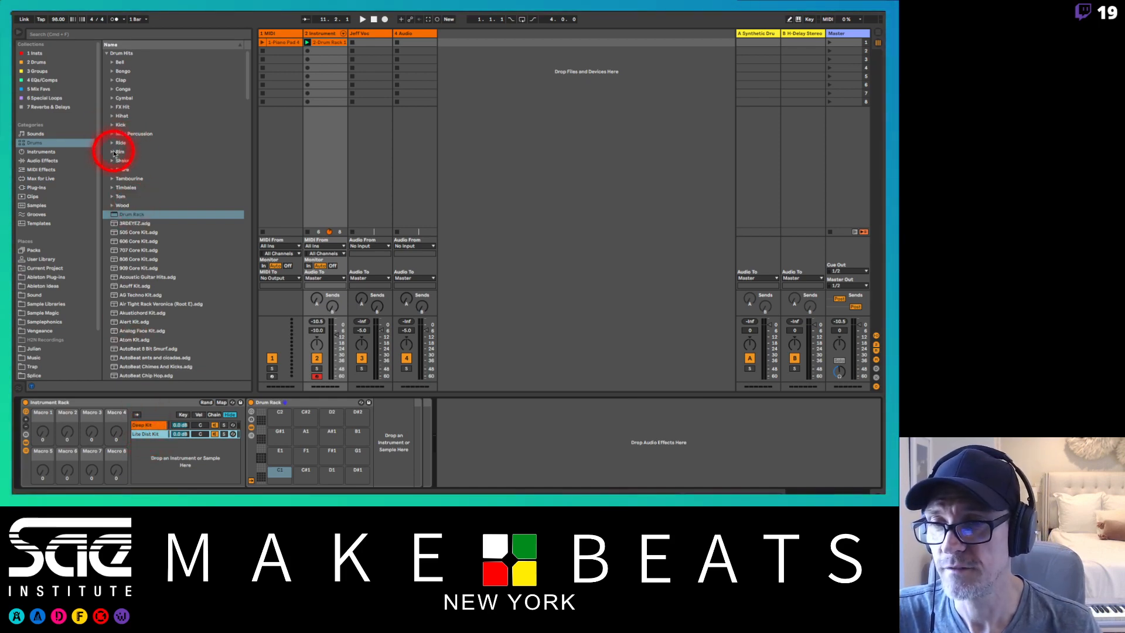
# - Audition samples in the Kick folder and load Kick 90s 2.wav onto the C1 pad of the Lite Dist Kit's Drum Rack
pyautogui.click(111, 124)
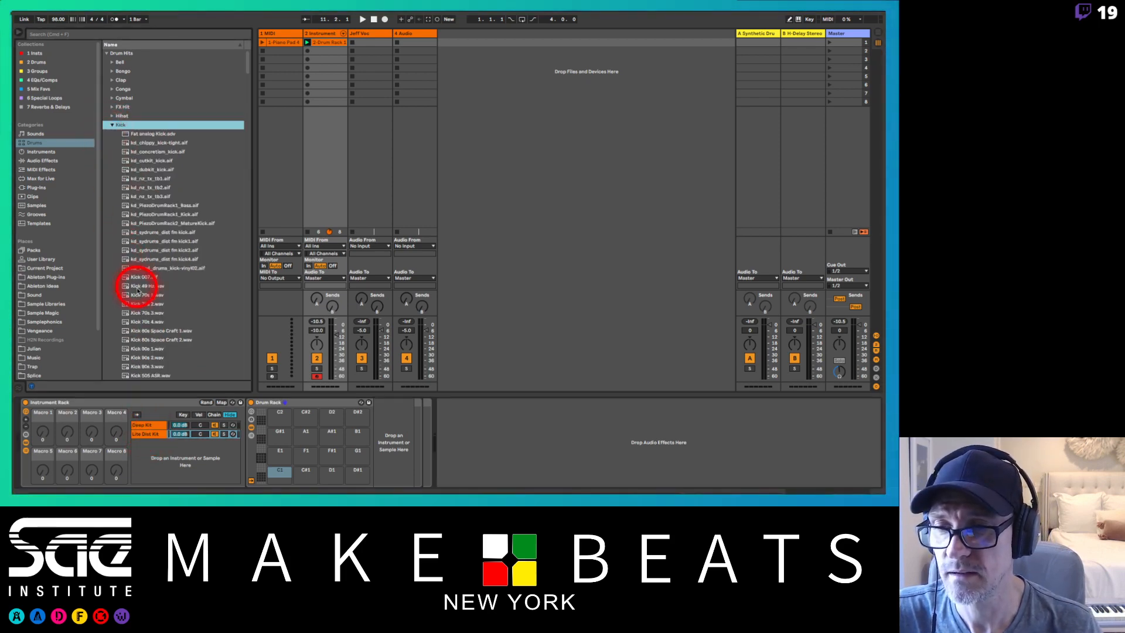
pyautogui.click(141, 286)
pyautogui.click(141, 304)
pyautogui.press('Down')
pyautogui.press('Down')
pyautogui.press('Down')
pyautogui.press('Down')
pyautogui.press('Down')
pyautogui.press('Down')
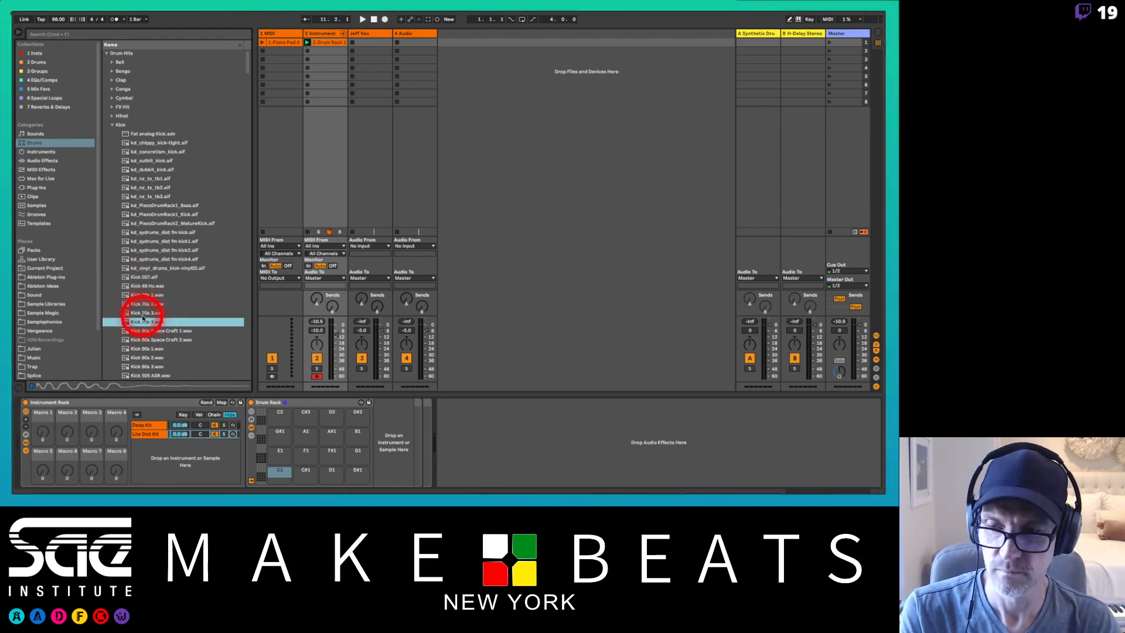
pyautogui.scroll(-2, 143, 317)
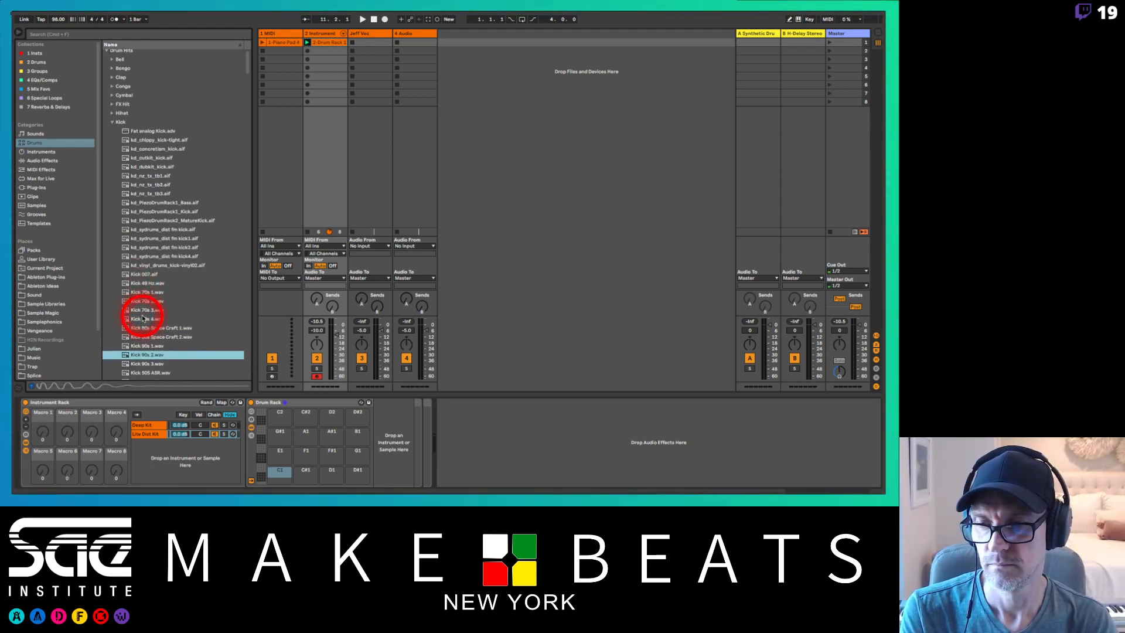
pyautogui.press('Down')
pyautogui.press('Down')
pyautogui.press('Up')
pyautogui.press('Up')
pyautogui.press('Up')
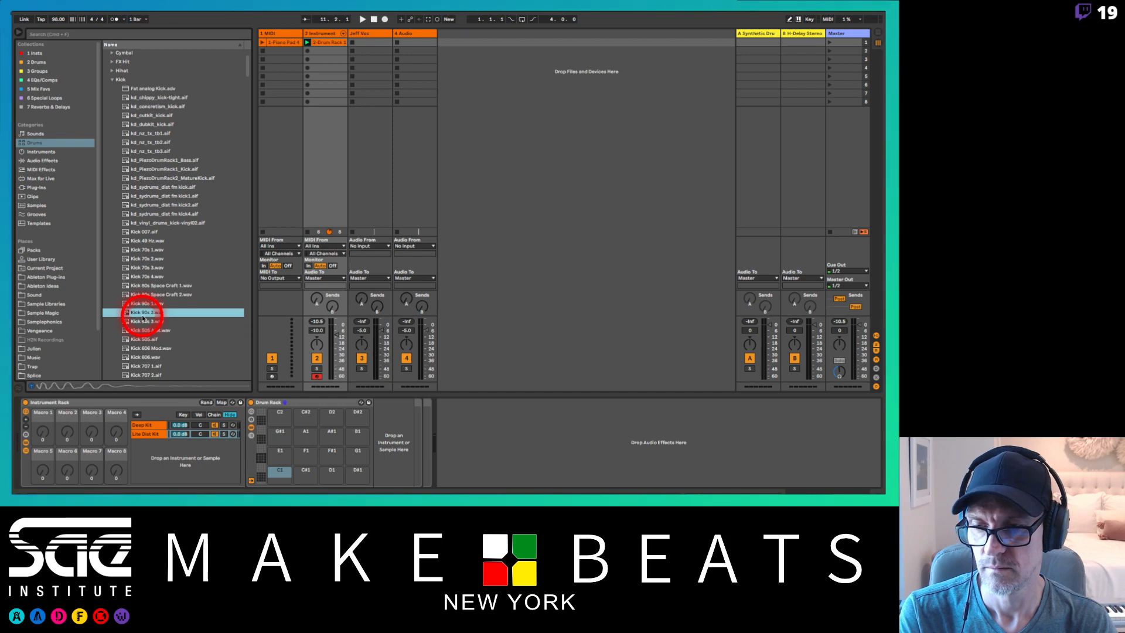
pyautogui.press('Down')
pyautogui.press('Up')
pyautogui.press('Down')
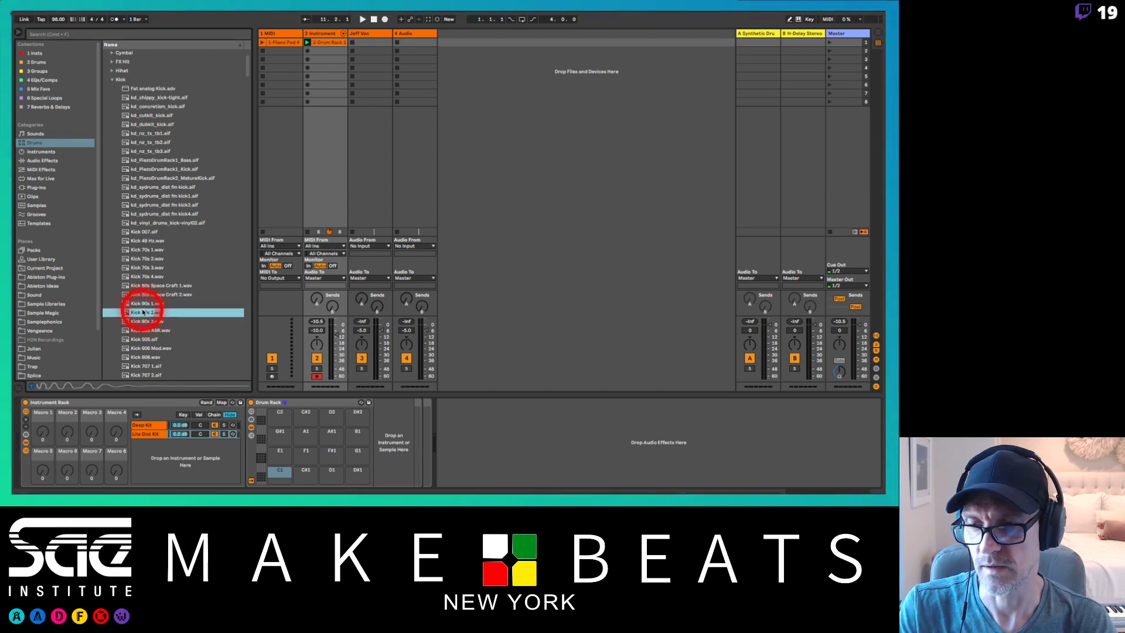
pyautogui.moveTo(143, 313); pyautogui.dragTo(281, 479)
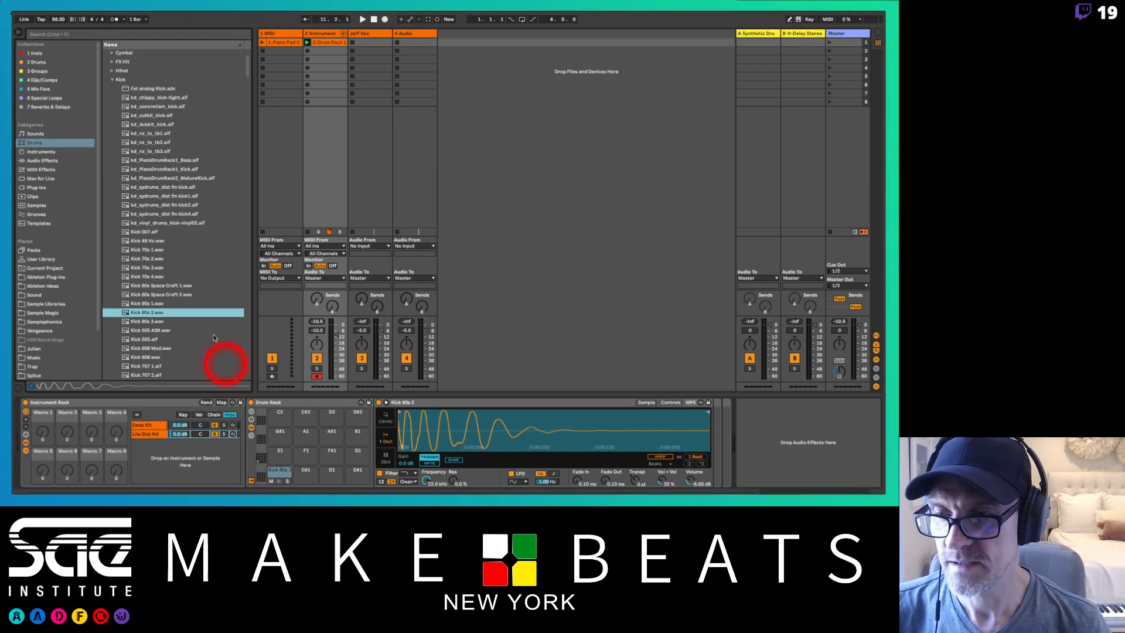
pyautogui.click(108, 80)
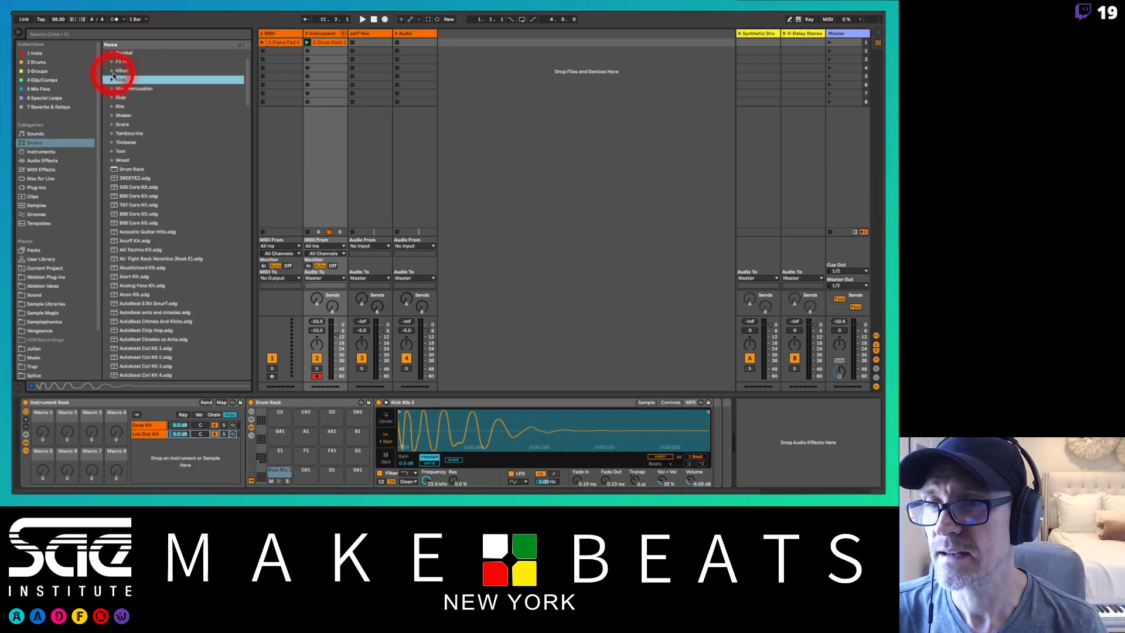
# - Audition closed hi-hats in the Hihat folder and load Hihat Closed Blade.wav onto the F#1 pad
pyautogui.click(112, 70)
pyautogui.click(146, 268)
pyautogui.press('Down')
pyautogui.press('Down')
pyautogui.press('Down')
pyautogui.press('Down')
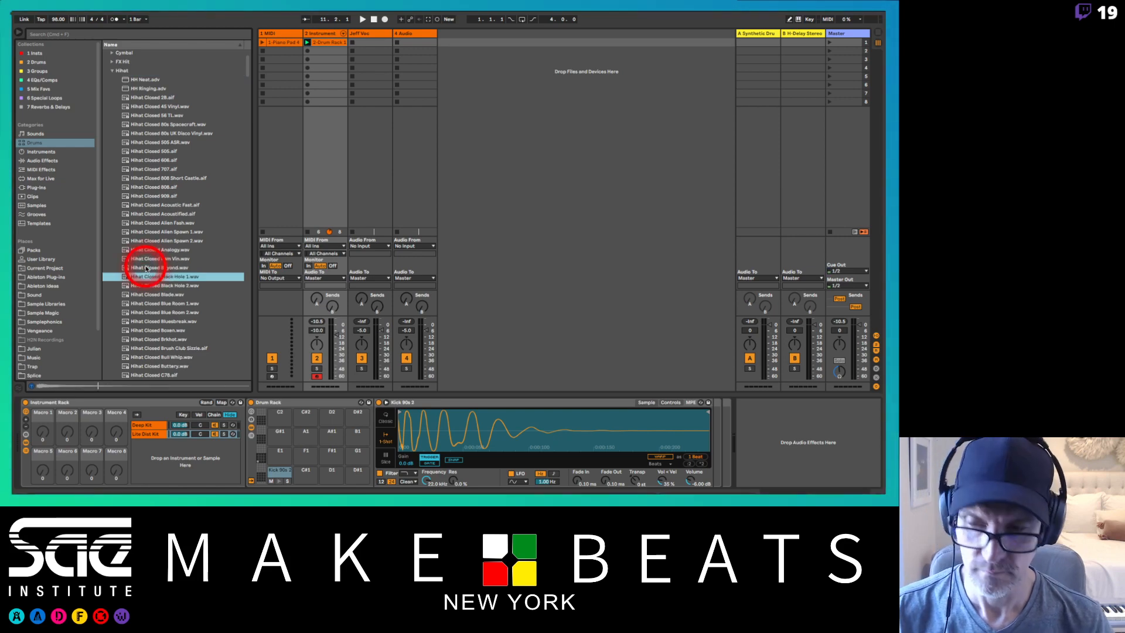
pyautogui.click(151, 294)
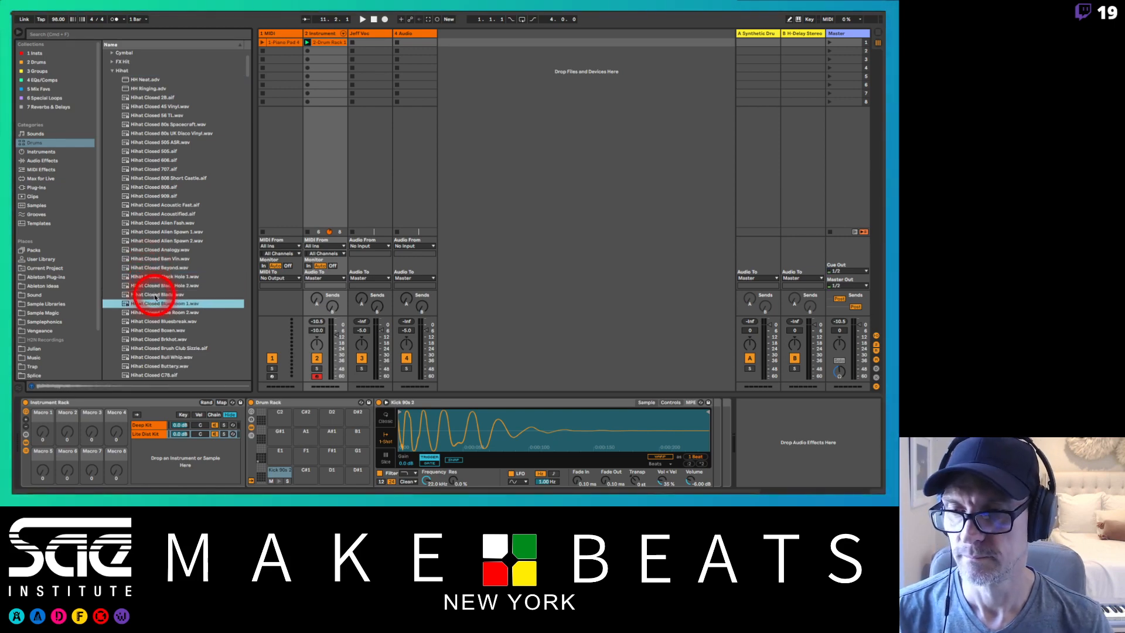
pyautogui.moveTo(279, 359); pyautogui.dragTo(331, 455)
pyautogui.click(112, 71)
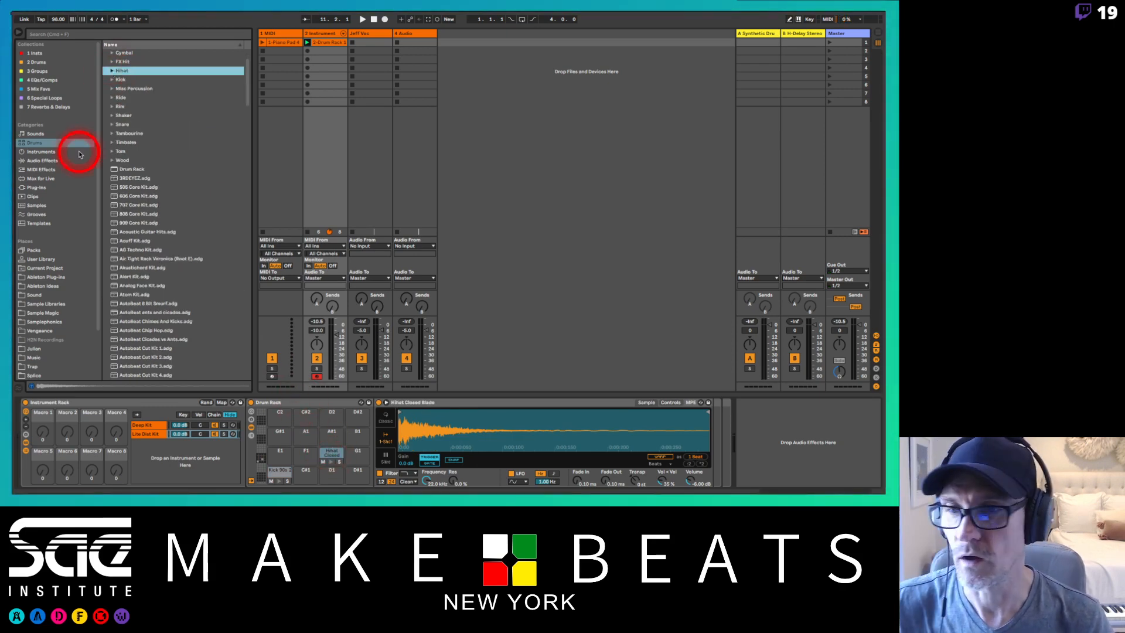
# - Audition samples in the Clap folder and load Clap 808.aif onto the D1 pad
pyautogui.scroll(3, 176, 210)
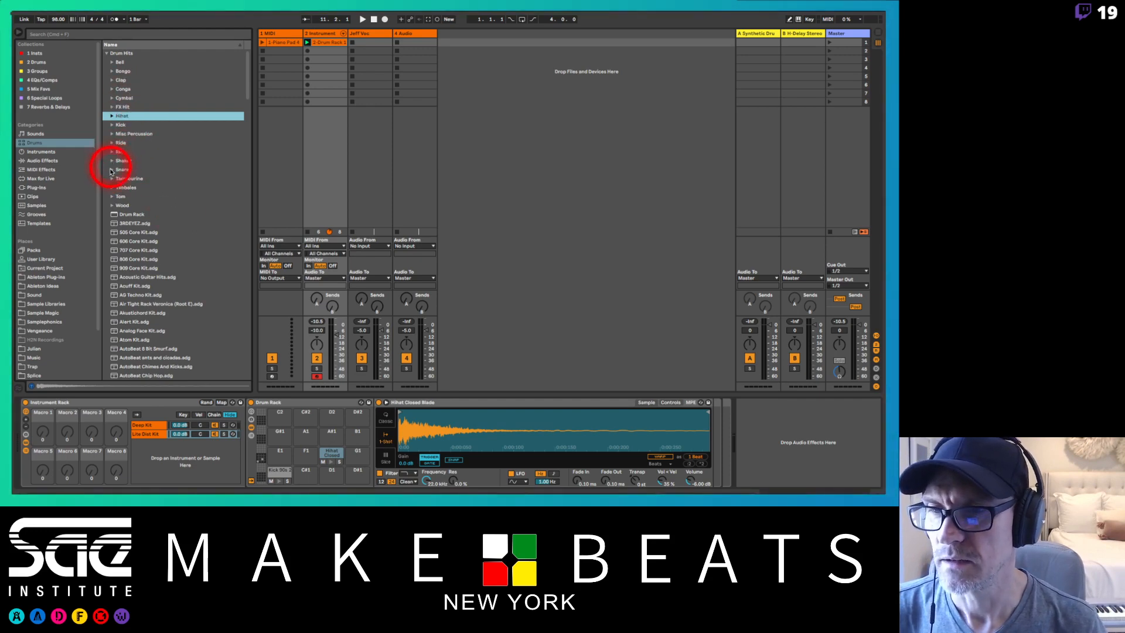
pyautogui.click(112, 81)
pyautogui.click(129, 98)
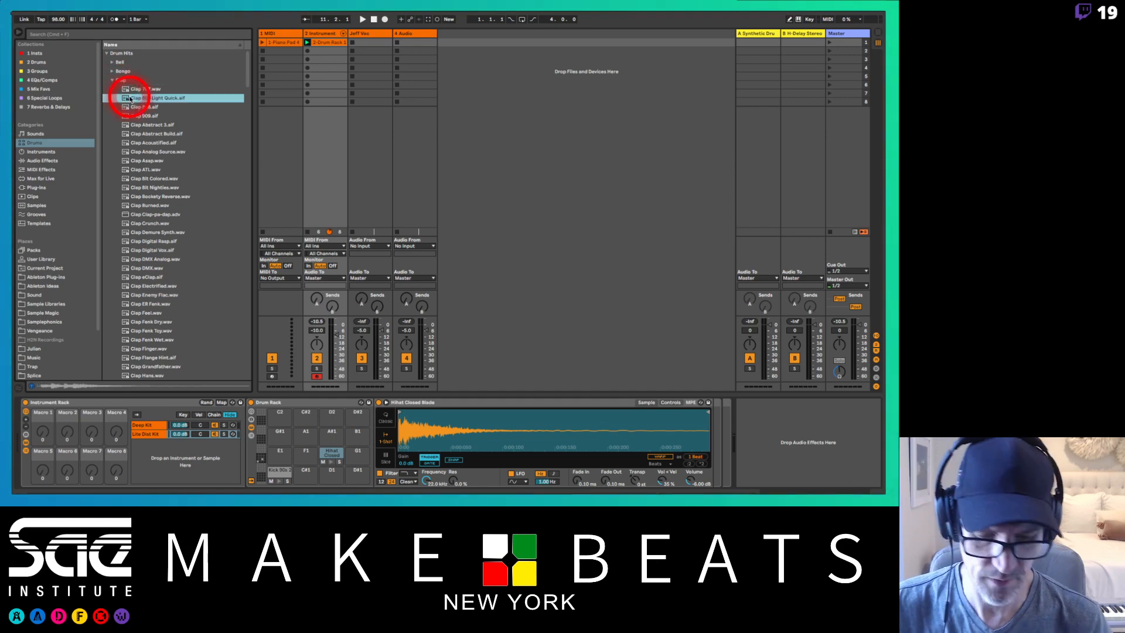
pyautogui.press('Down')
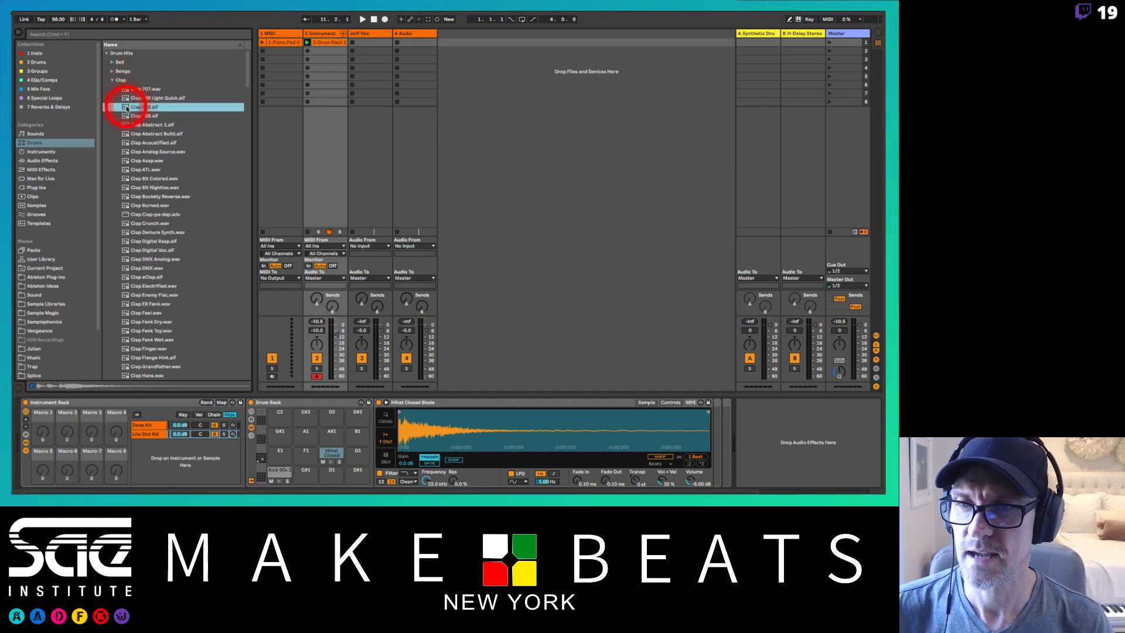
pyautogui.moveTo(320, 347); pyautogui.dragTo(332, 476)
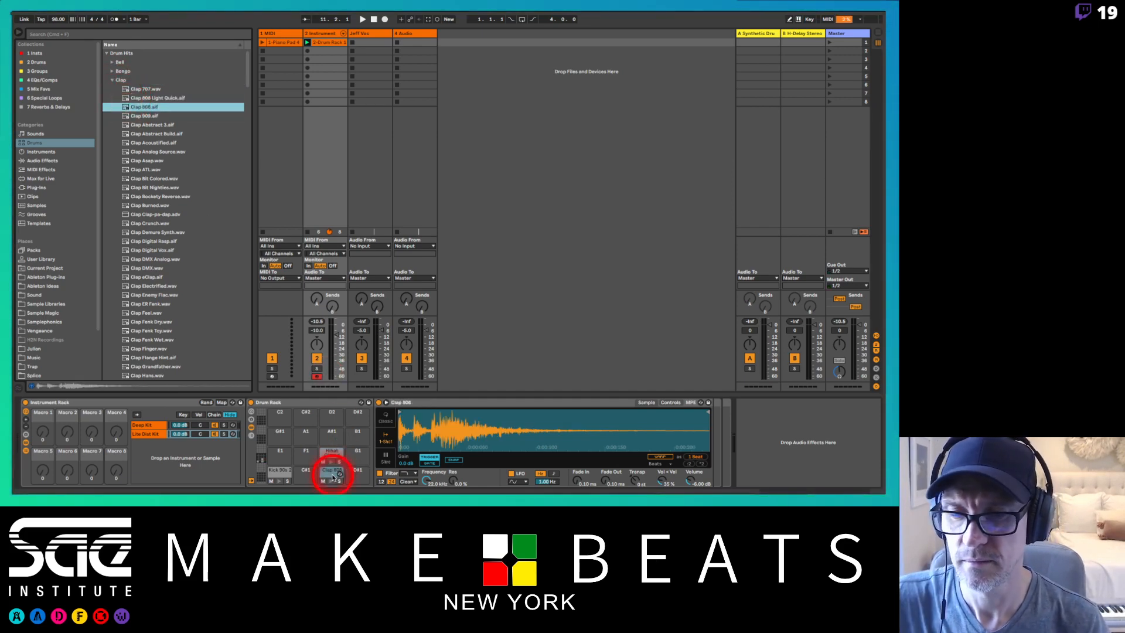
pyautogui.click(116, 81)
# - Audition samples in the Rim folder and load Rim 808 SP 2.wav onto the C#1 pad
pyautogui.click(107, 154)
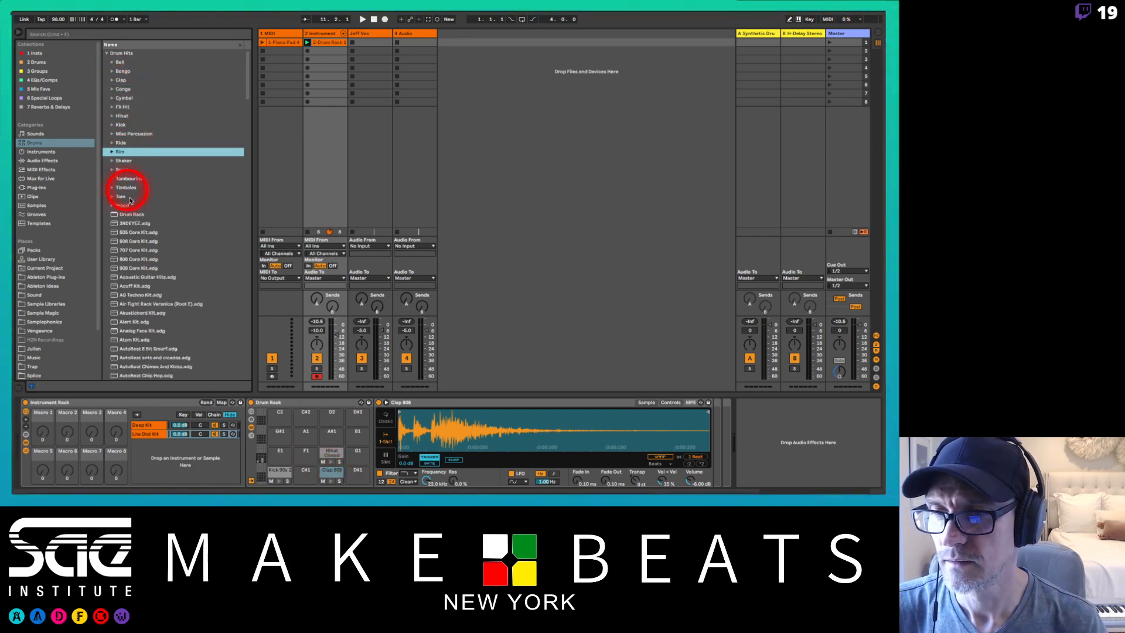
pyautogui.click(114, 151)
pyautogui.click(173, 261)
pyautogui.press('Down')
pyautogui.press('Down')
pyautogui.press('Down')
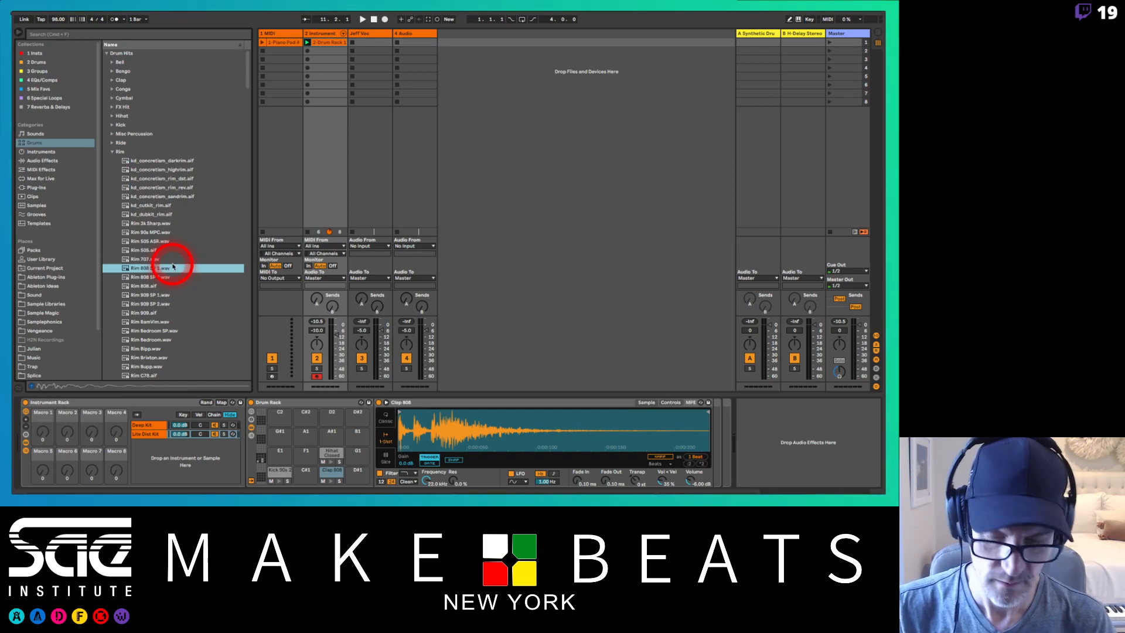
pyautogui.press('Up')
pyautogui.press('Up')
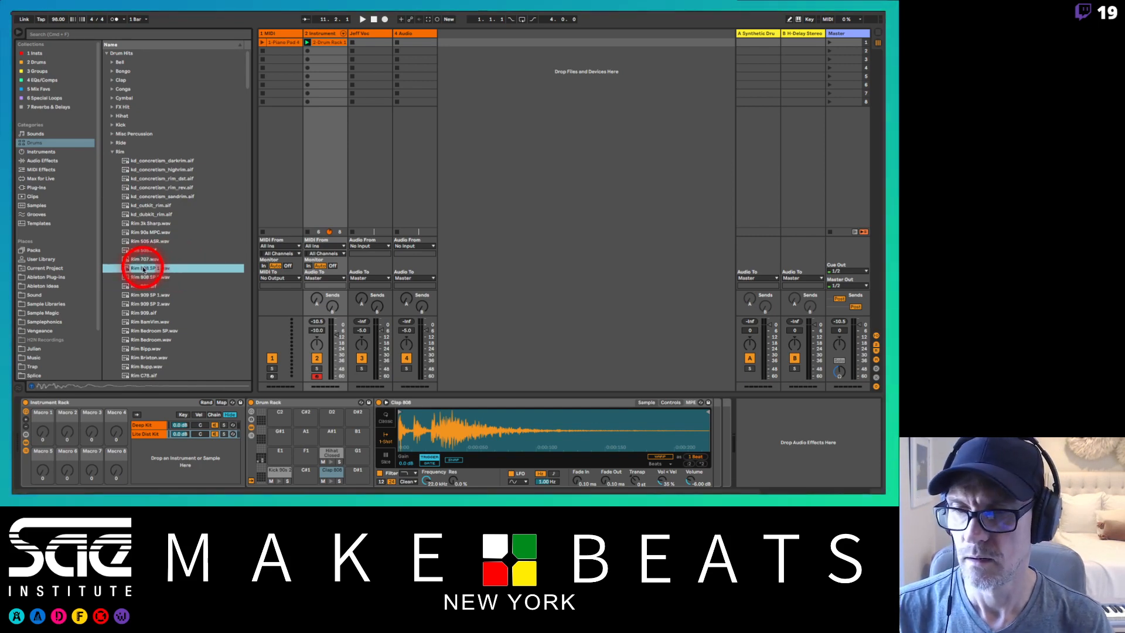
pyautogui.press('Down')
pyautogui.moveTo(147, 278); pyautogui.dragTo(308, 473)
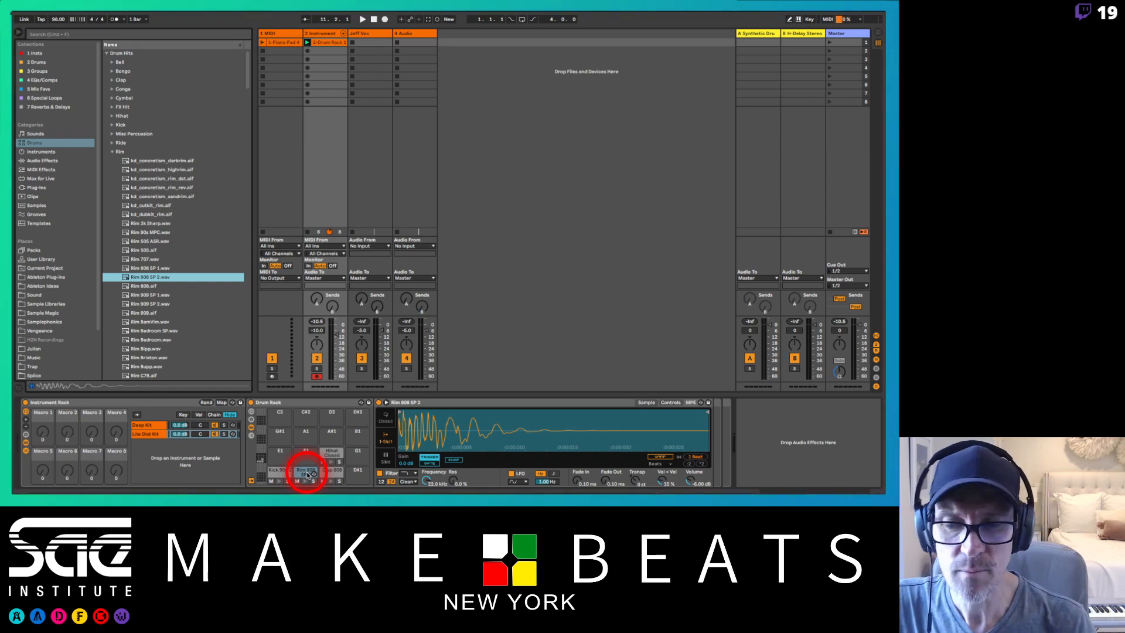
# - Add the Amp effect from the Drive & Color audio effects after the Drum Rack, inside the Lite Dist Kit chain
pyautogui.click(148, 434)
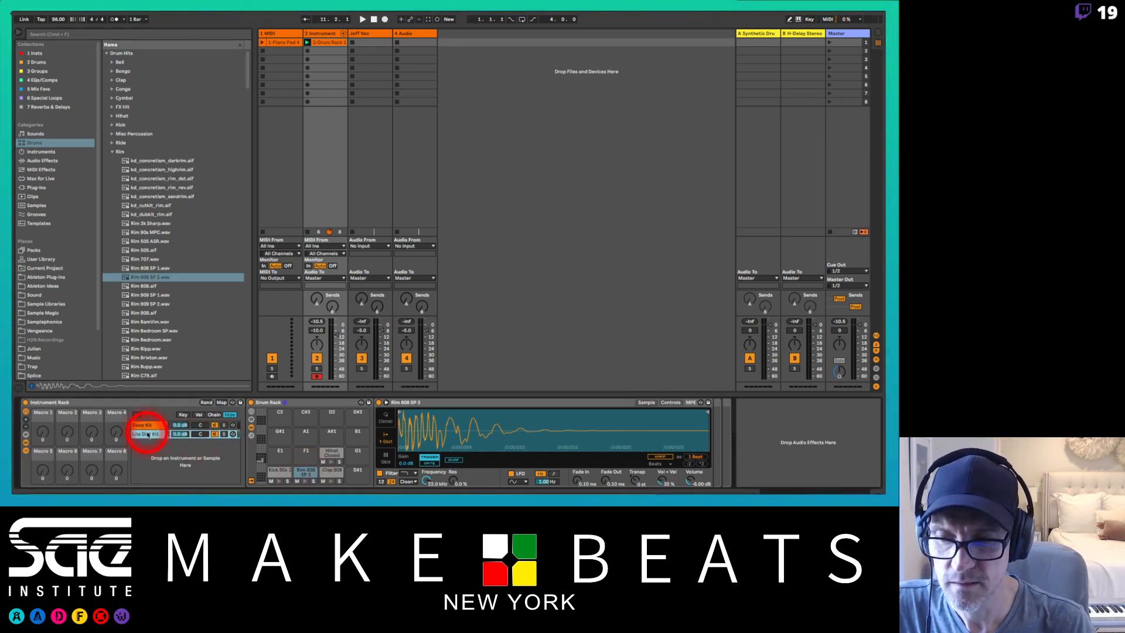
pyautogui.moveTo(147, 433); pyautogui.dragTo(166, 433)
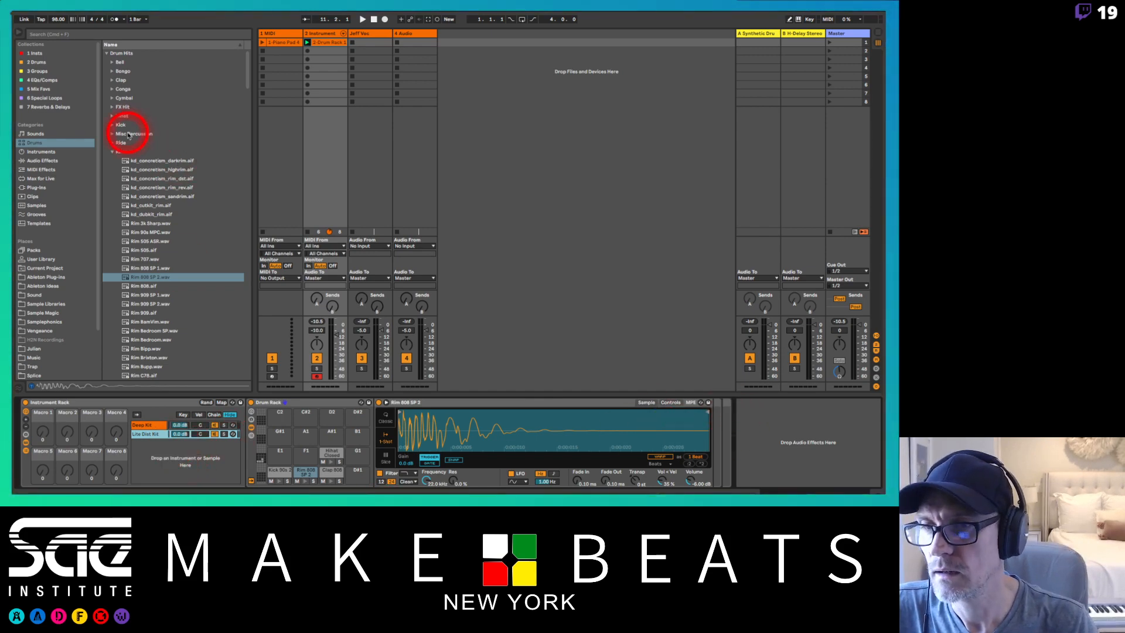
pyautogui.click(112, 151)
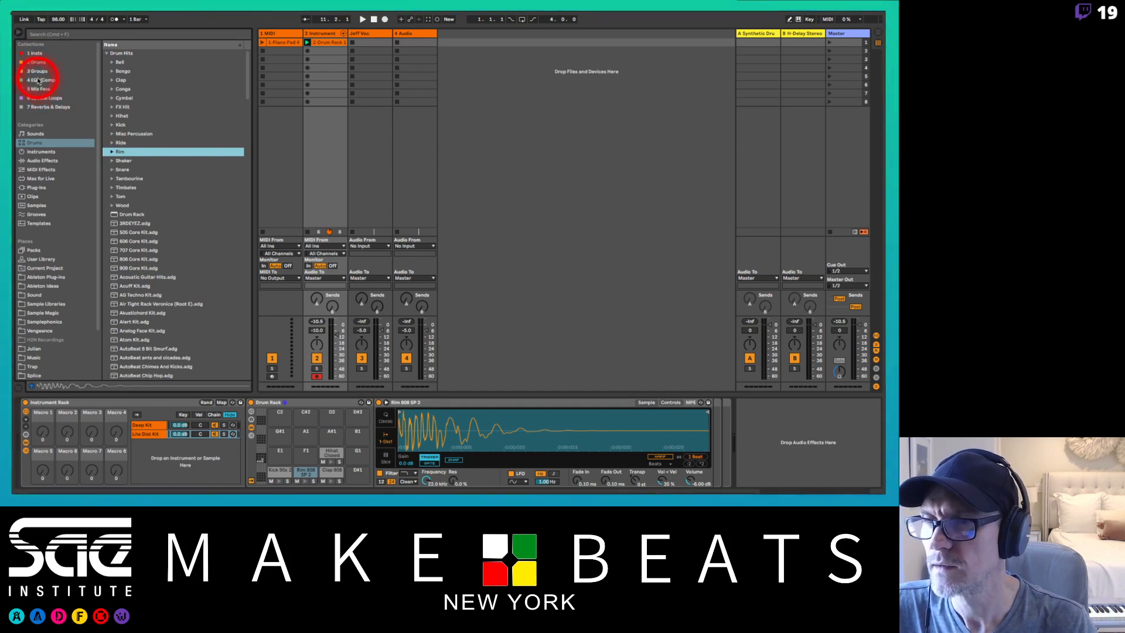
pyautogui.click(44, 159)
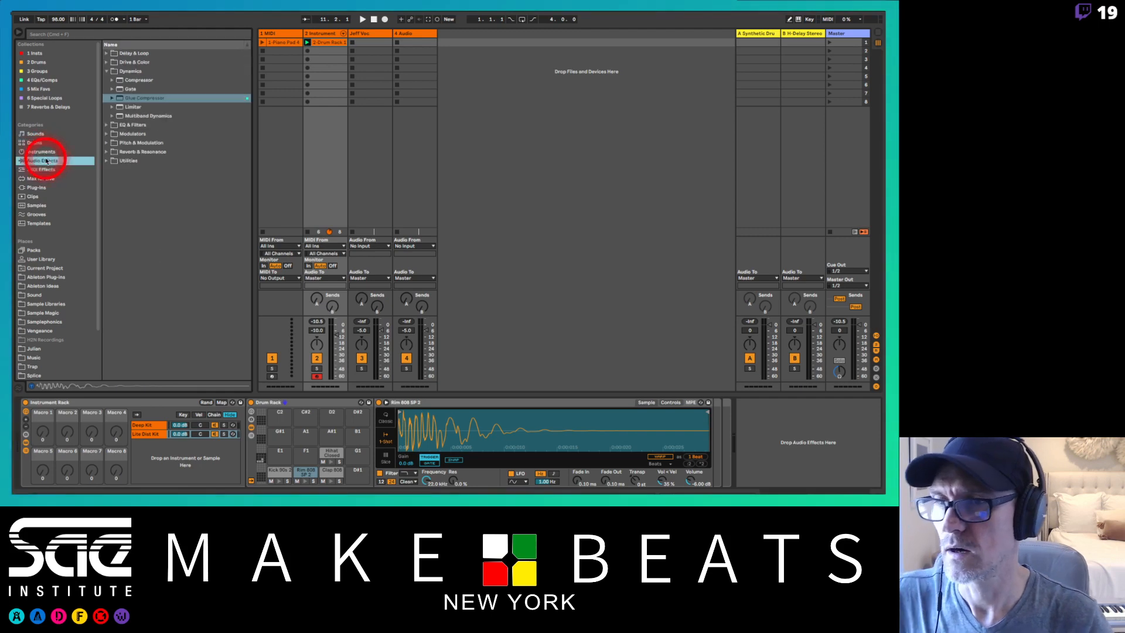
pyautogui.click(107, 63)
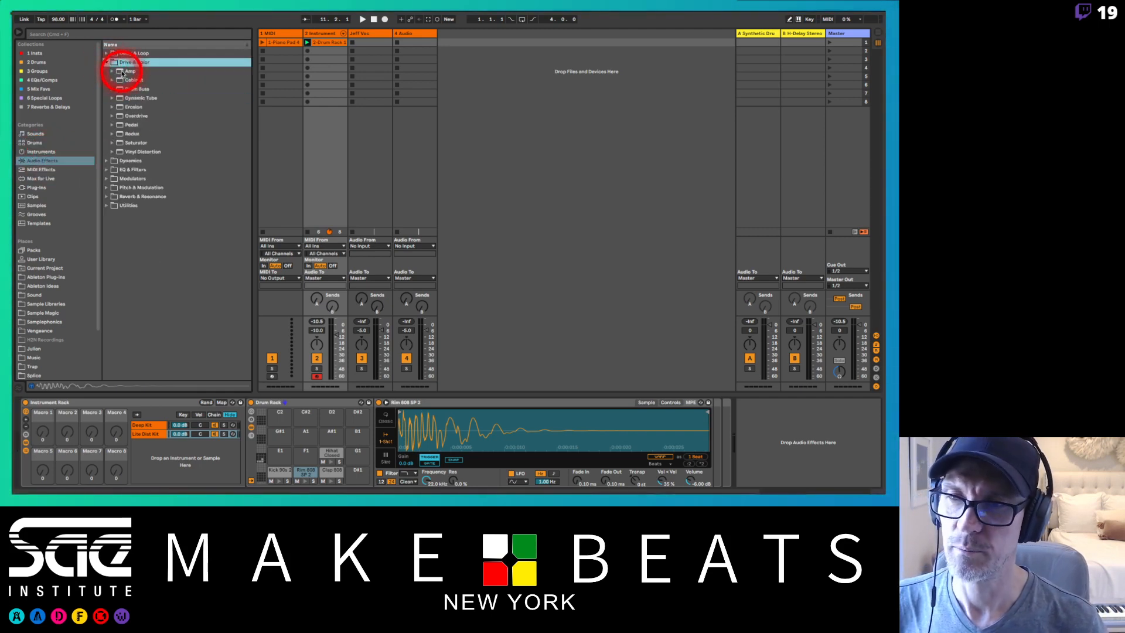
pyautogui.moveTo(122, 72); pyautogui.dragTo(157, 114)
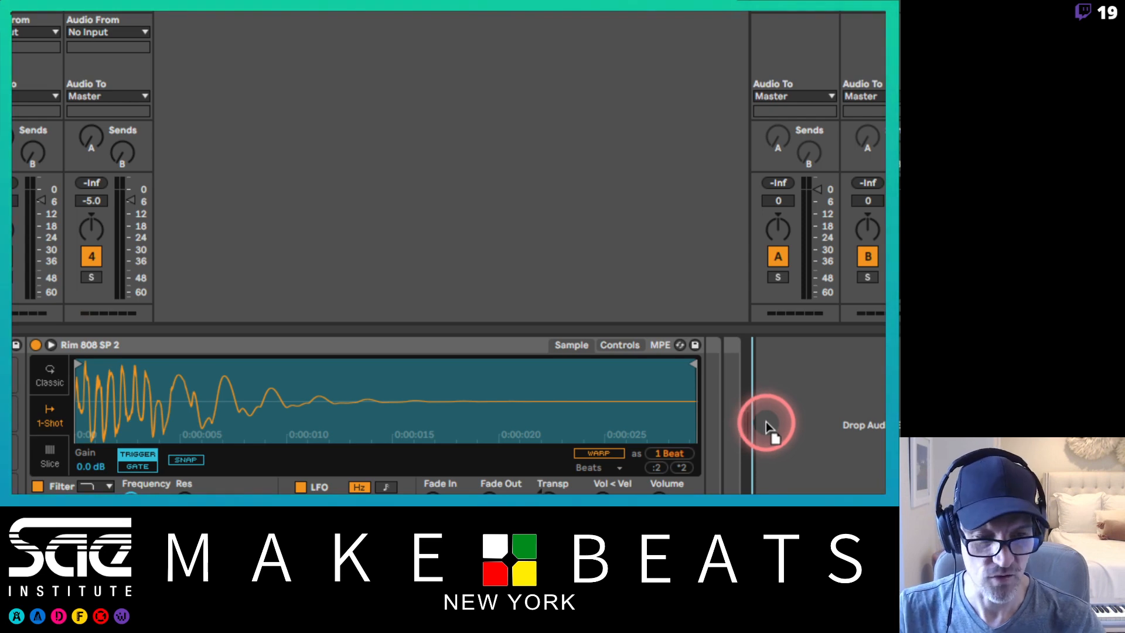
pyautogui.moveTo(765, 420); pyautogui.dragTo(702, 430)
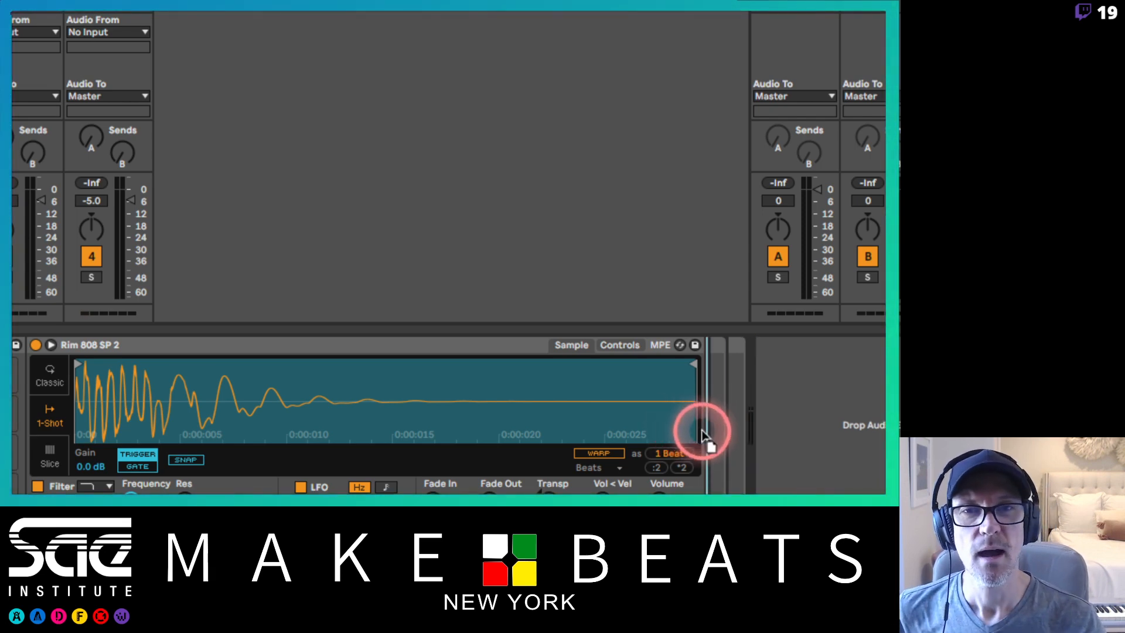
pyautogui.moveTo(702, 434); pyautogui.dragTo(723, 447)
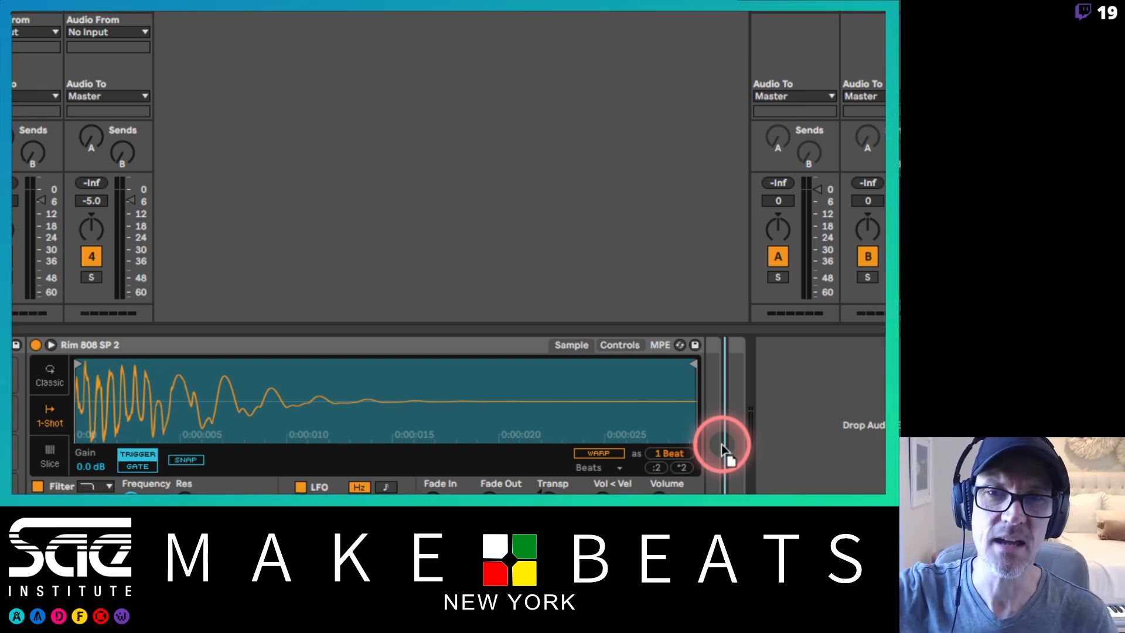
pyautogui.moveTo(721, 444)
pyautogui.mouseDown()
pyautogui.moveTo(783, 444)
pyautogui.moveTo(710, 451)
pyautogui.mouseUp()
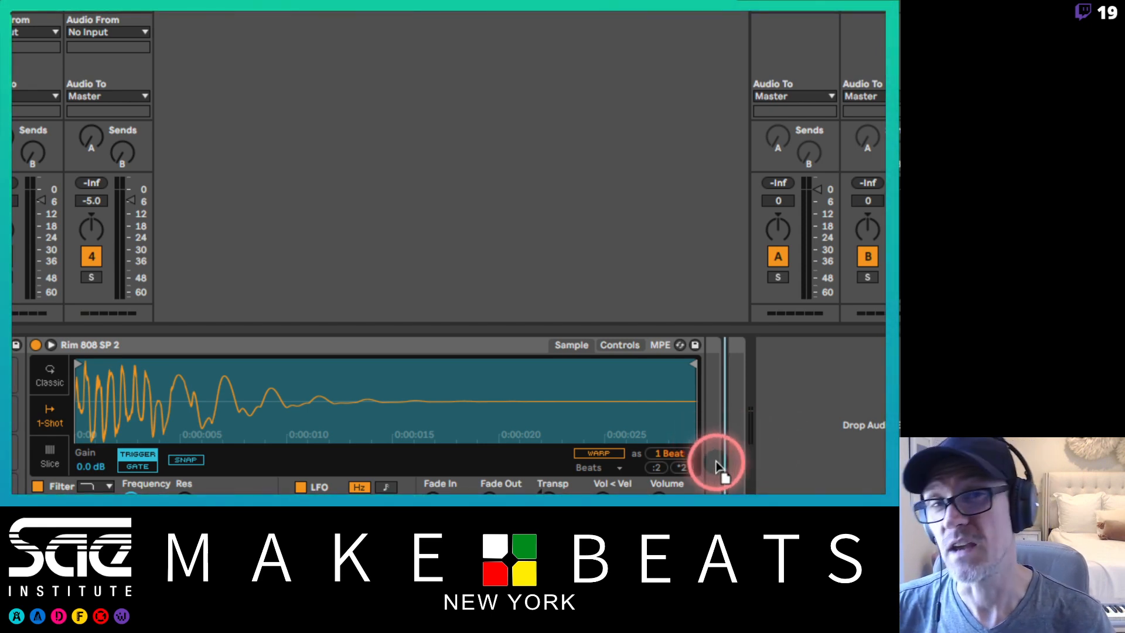
pyautogui.moveTo(717, 461)
pyautogui.mouseDown()
pyautogui.moveTo(698, 465)
pyautogui.moveTo(732, 466)
pyautogui.moveTo(709, 472)
pyautogui.mouseUp()
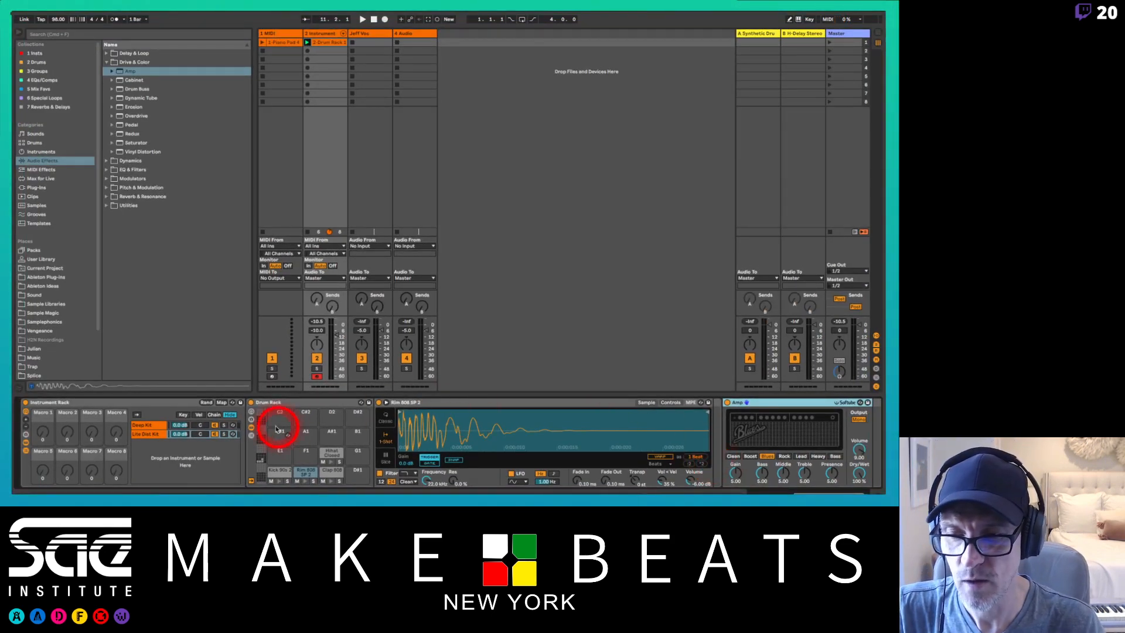
# - Deactivate the Deep Kit chain, play the beat and select the Lite Dist Kit chain
pyautogui.click(214, 426)
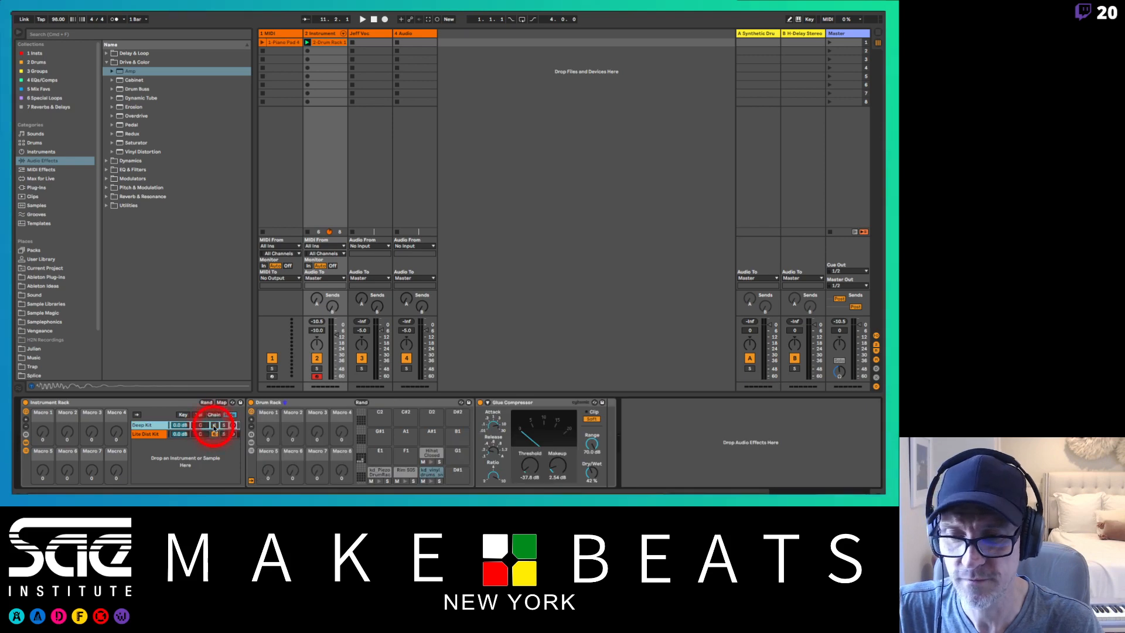
pyautogui.press('space')
pyautogui.click(156, 434)
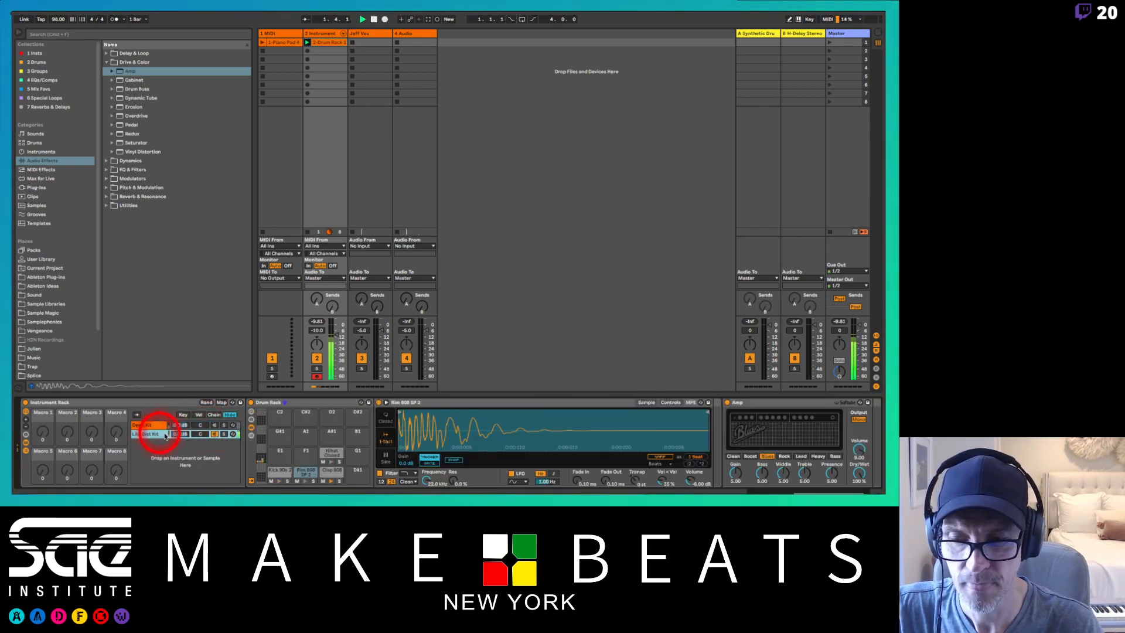
# - Add an Auto Filter from the EQ & Filters audio effects after the Amp in the Lite Dist Kit chain
pyautogui.hscroll(2, 768, 470)
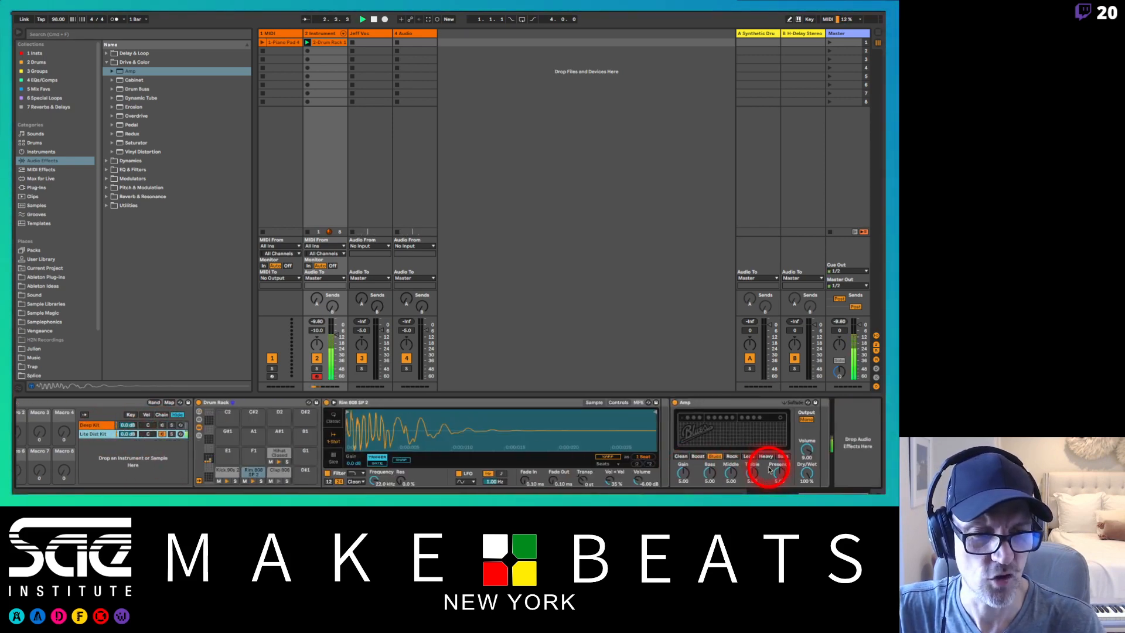
pyautogui.click(107, 62)
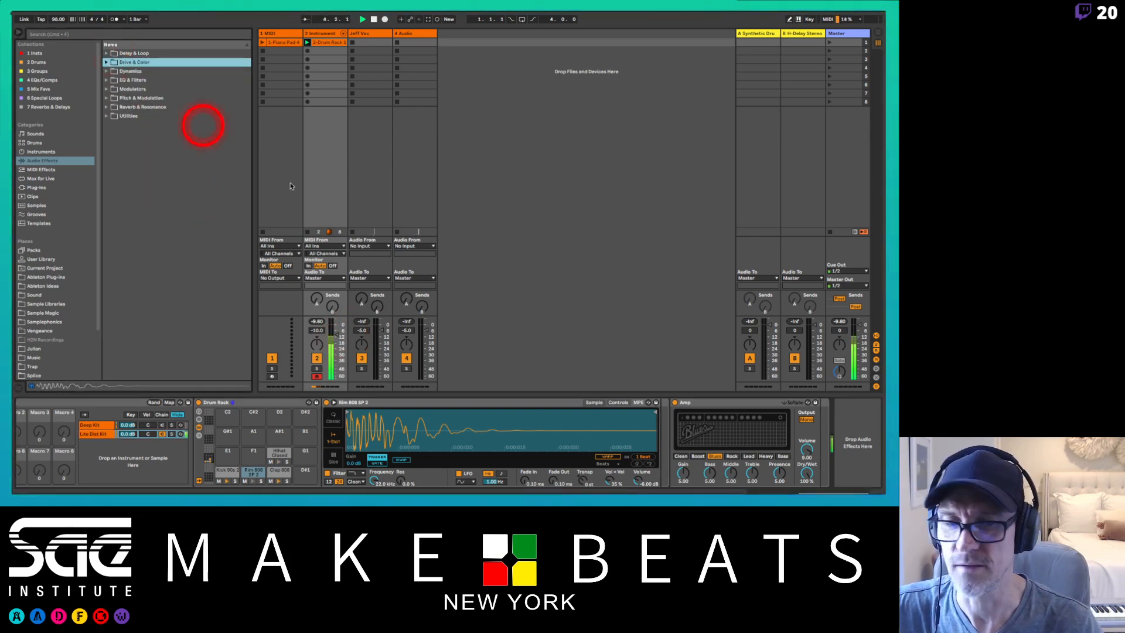
pyautogui.click(106, 80)
pyautogui.moveTo(118, 88); pyautogui.dragTo(818, 430)
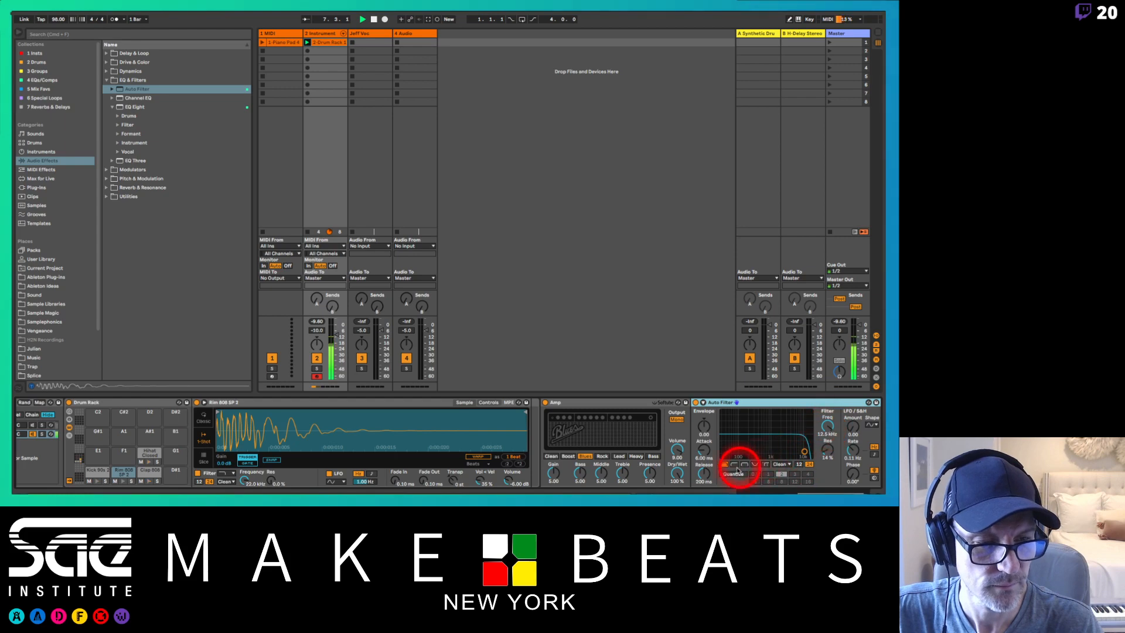
# - Switch the Auto Filter in the Lite Dist Kit chain to high-pass with its frequency at about 882 Hz
pyautogui.click(733, 465)
pyautogui.click(828, 425)
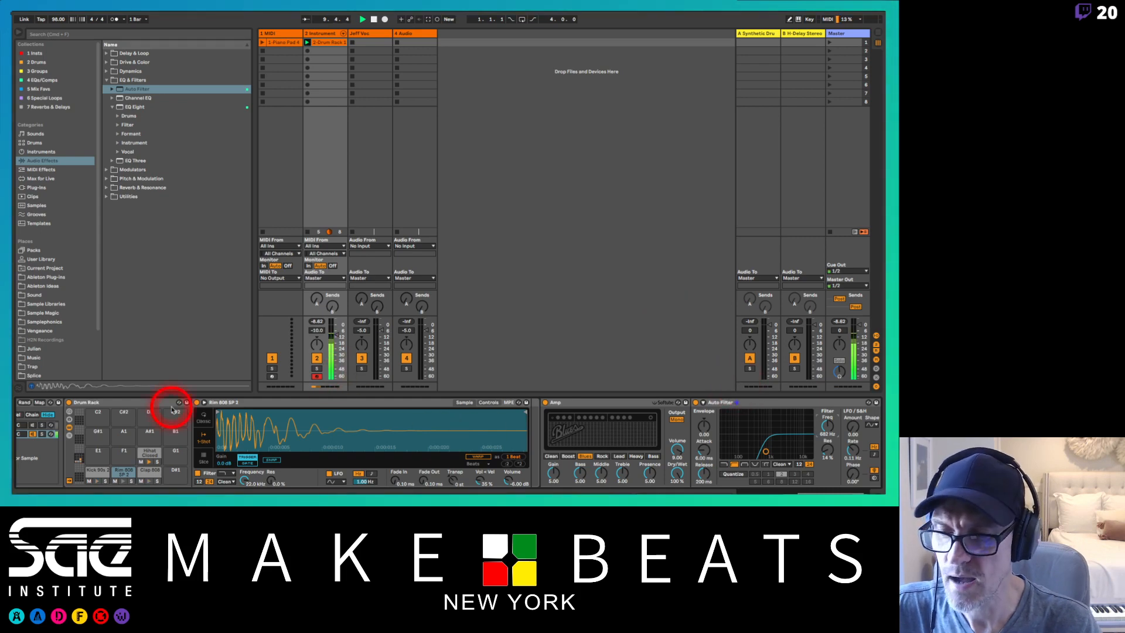
# - On the Hihat Closed pad, set a 97.3 ms fade-out, shorten the sample's end and adjust its filter frequency
pyautogui.click(157, 452)
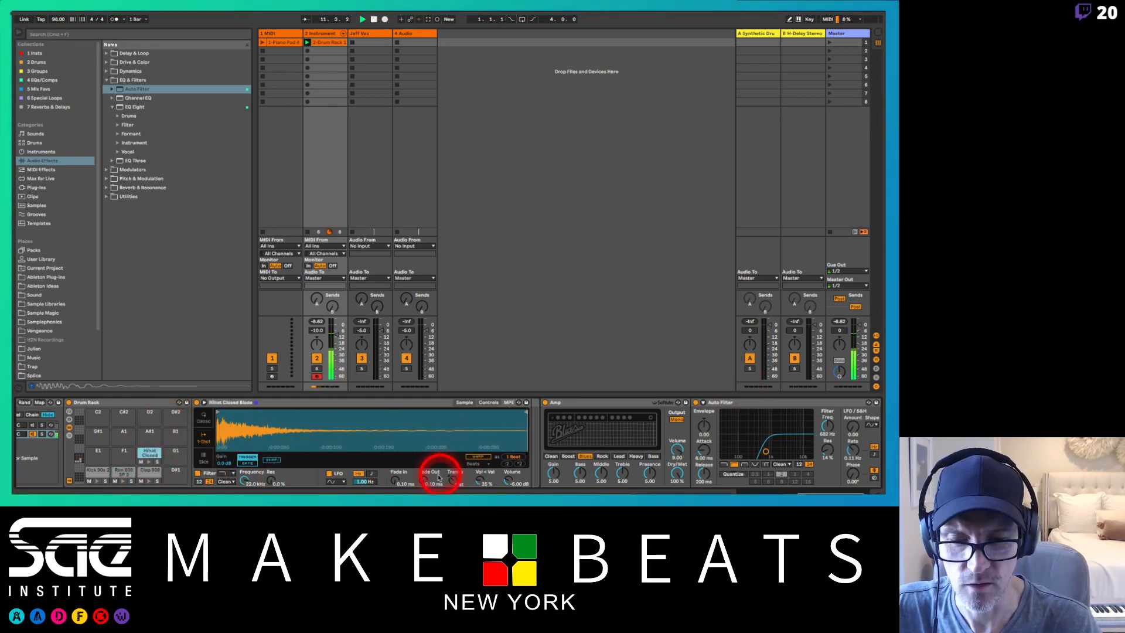
pyautogui.moveTo(423, 481); pyautogui.dragTo(423, 480)
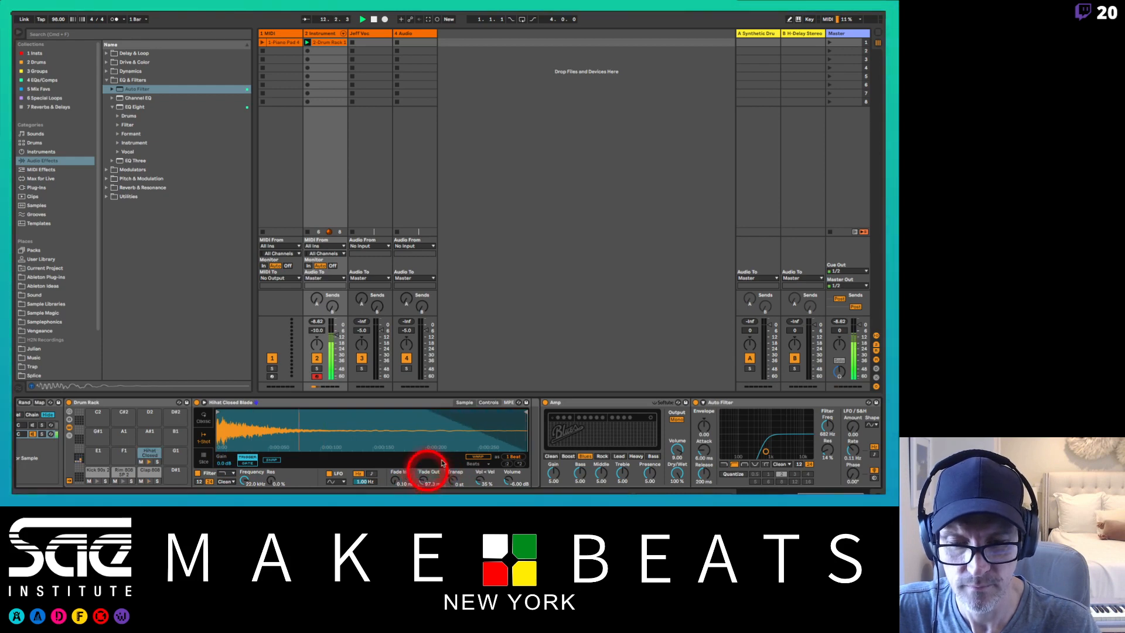
pyautogui.moveTo(525, 412); pyautogui.dragTo(440, 423)
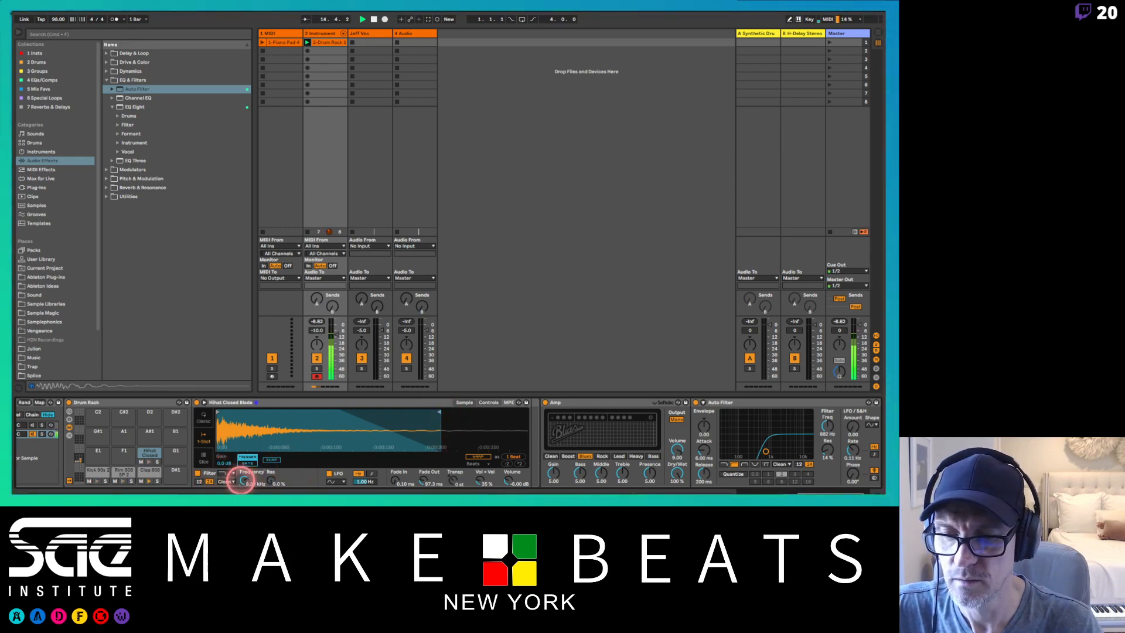
pyautogui.click(199, 481)
pyautogui.moveTo(245, 479); pyautogui.dragTo(247, 480)
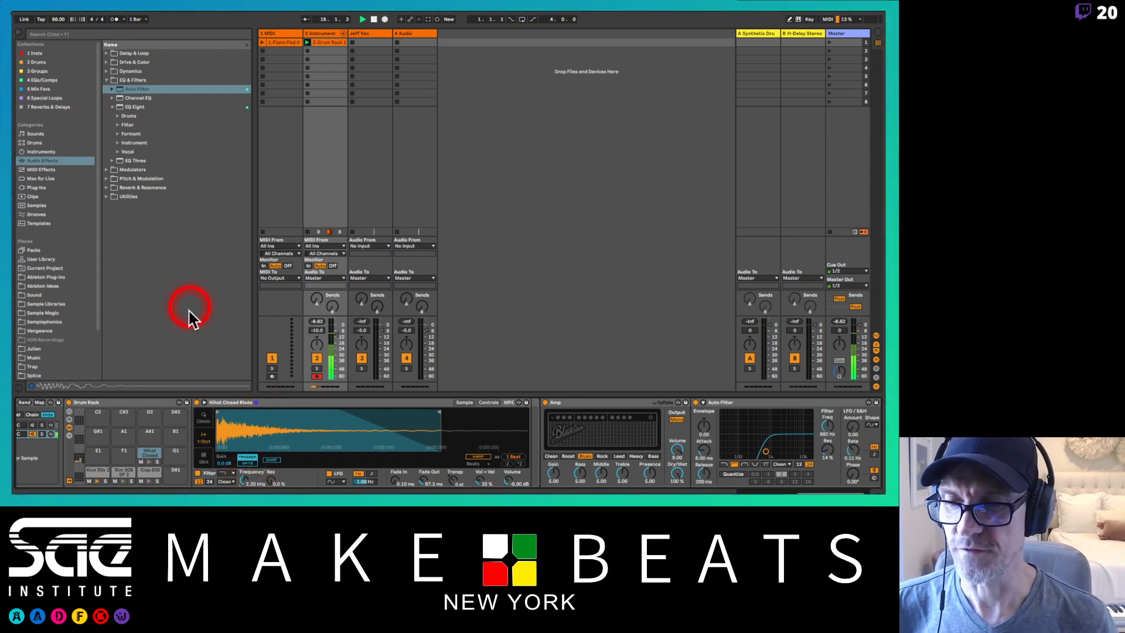
# - Compare the two kits by activating the Deep Kit and Lite Dist Kit chains alternately
pyautogui.hscroll(-5, 156, 403)
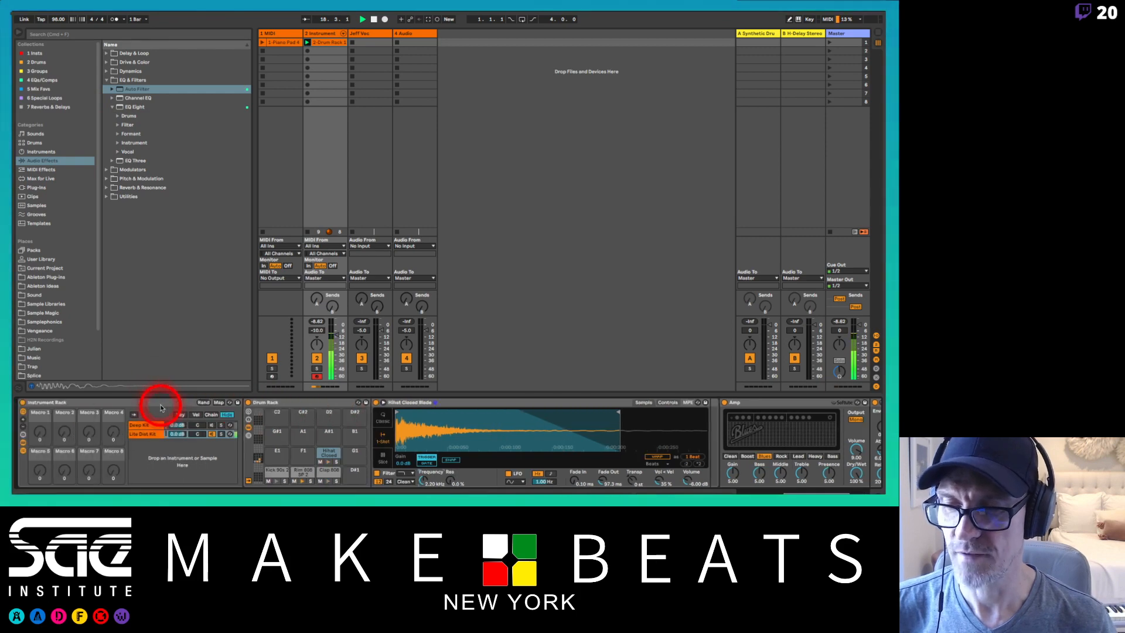
pyautogui.click(213, 427)
pyautogui.click(217, 434)
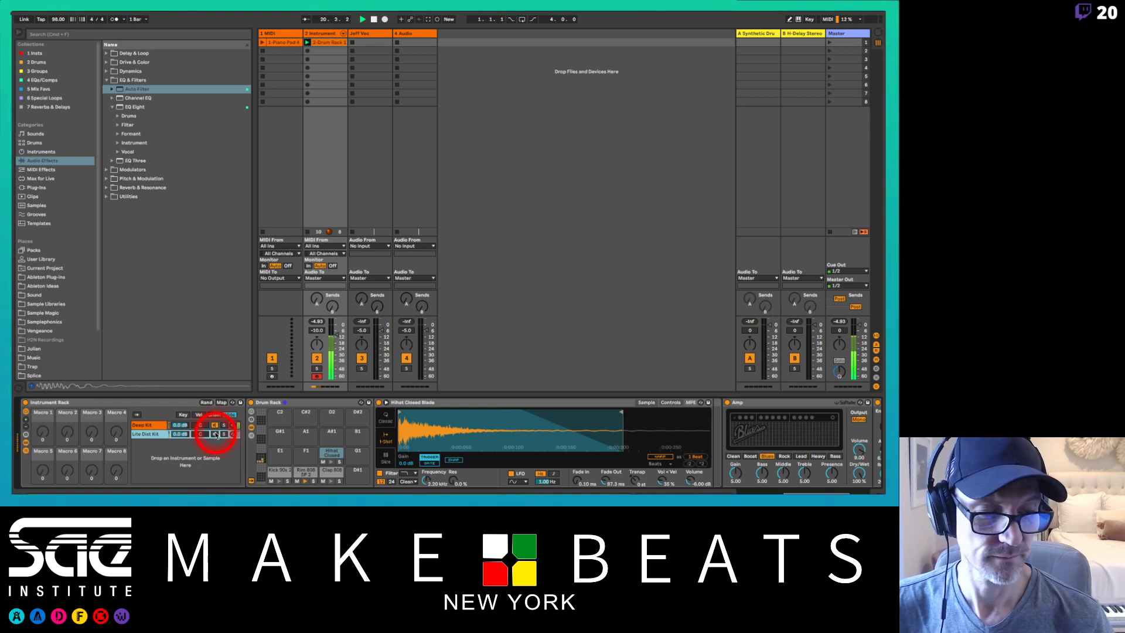
pyautogui.click(214, 426)
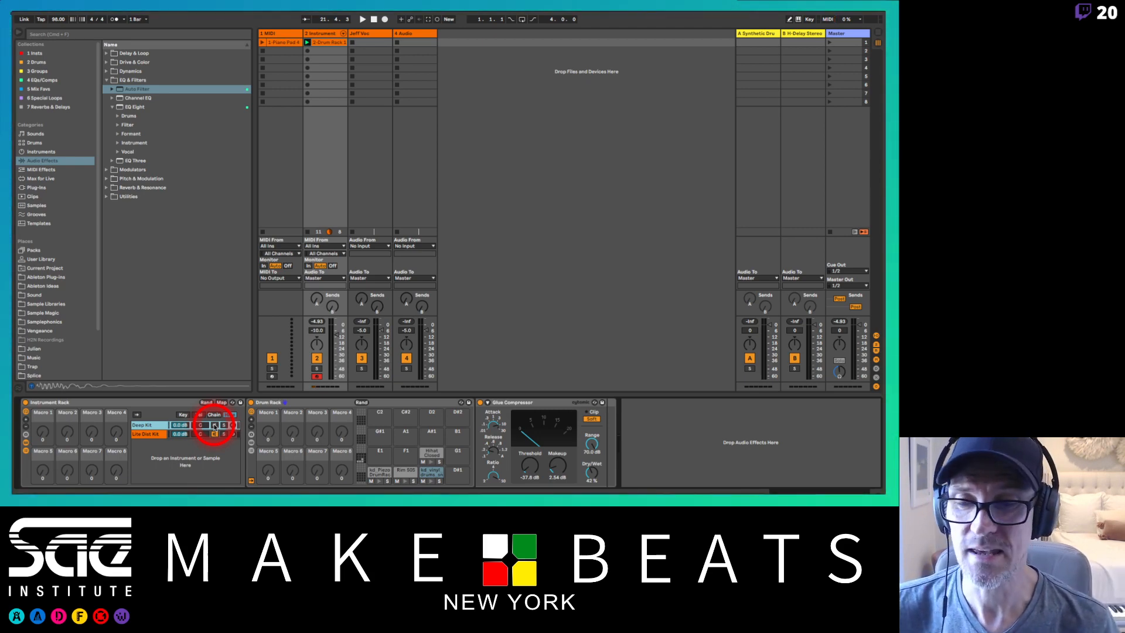
# - Inspect the pad chain list and its input/output section in the Lite Dist Kit's Drum Rack, then hide both
pyautogui.click(347, 407)
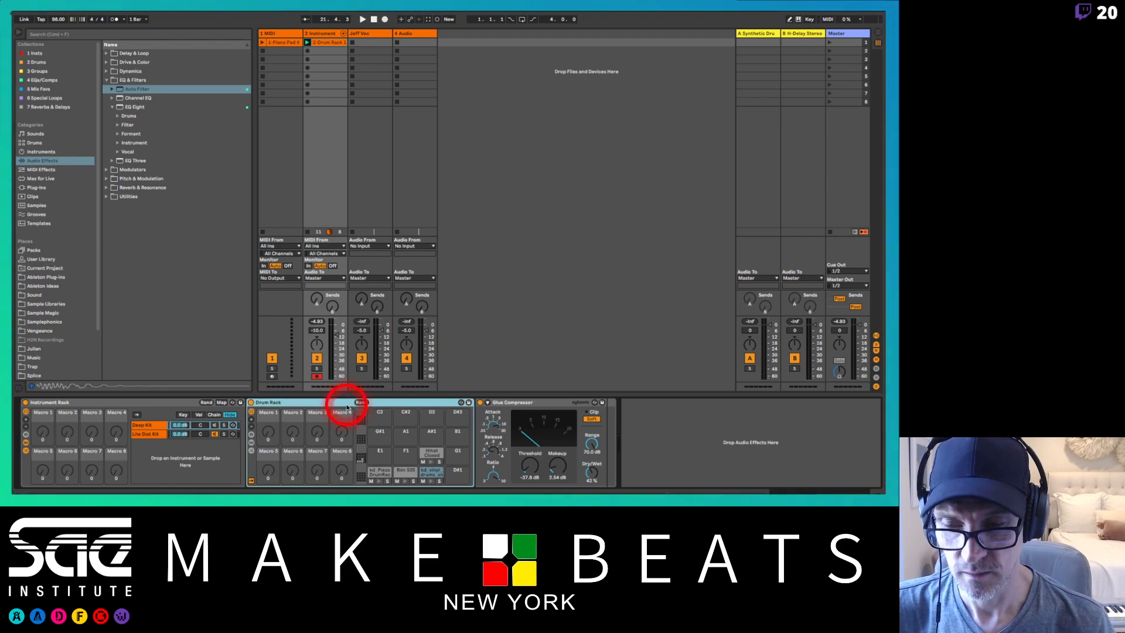
pyautogui.click(146, 433)
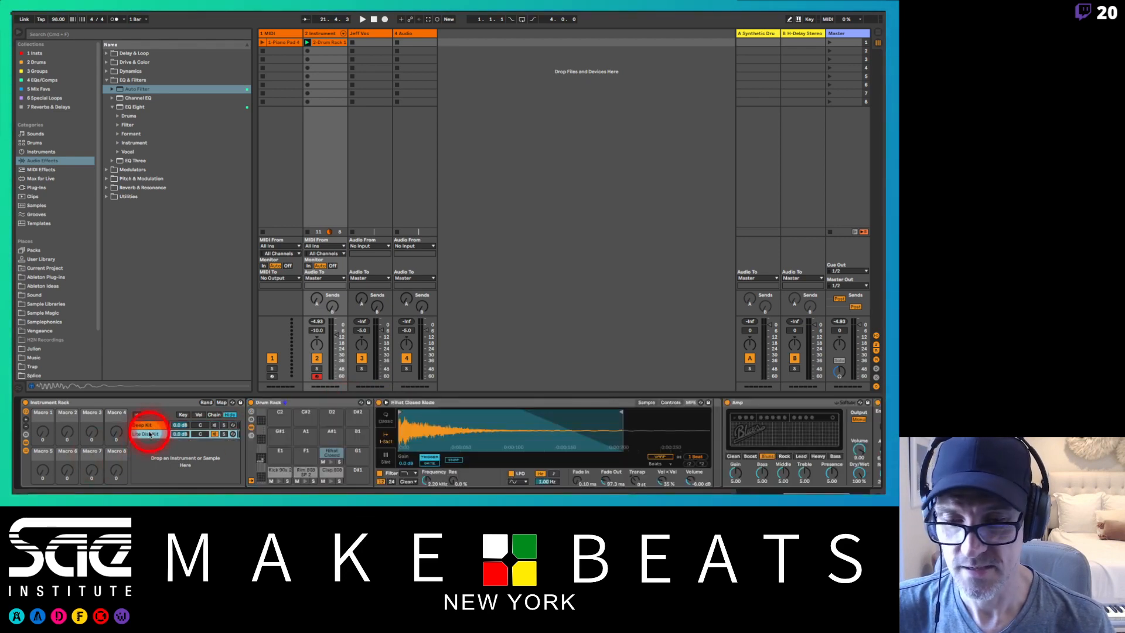
pyautogui.click(251, 434)
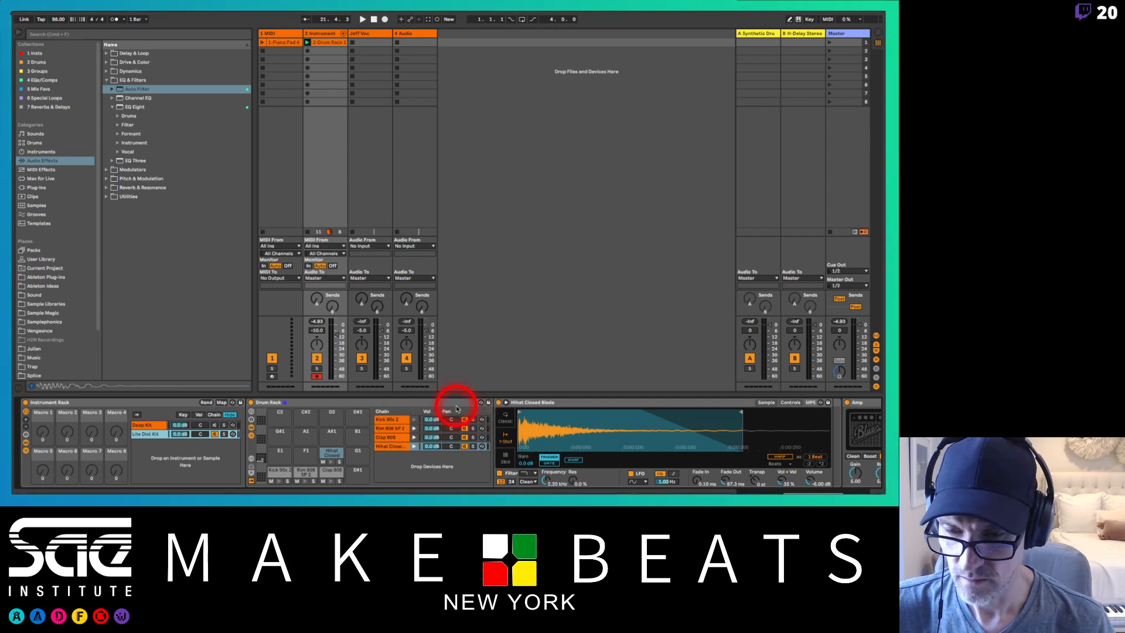
pyautogui.click(250, 459)
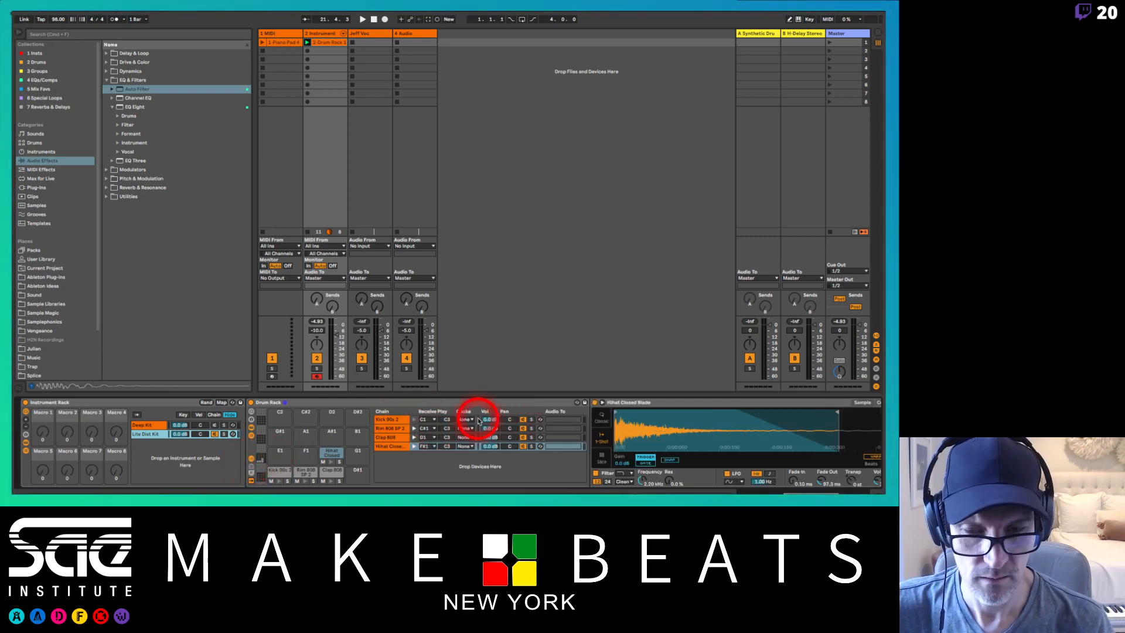
pyautogui.click(250, 458)
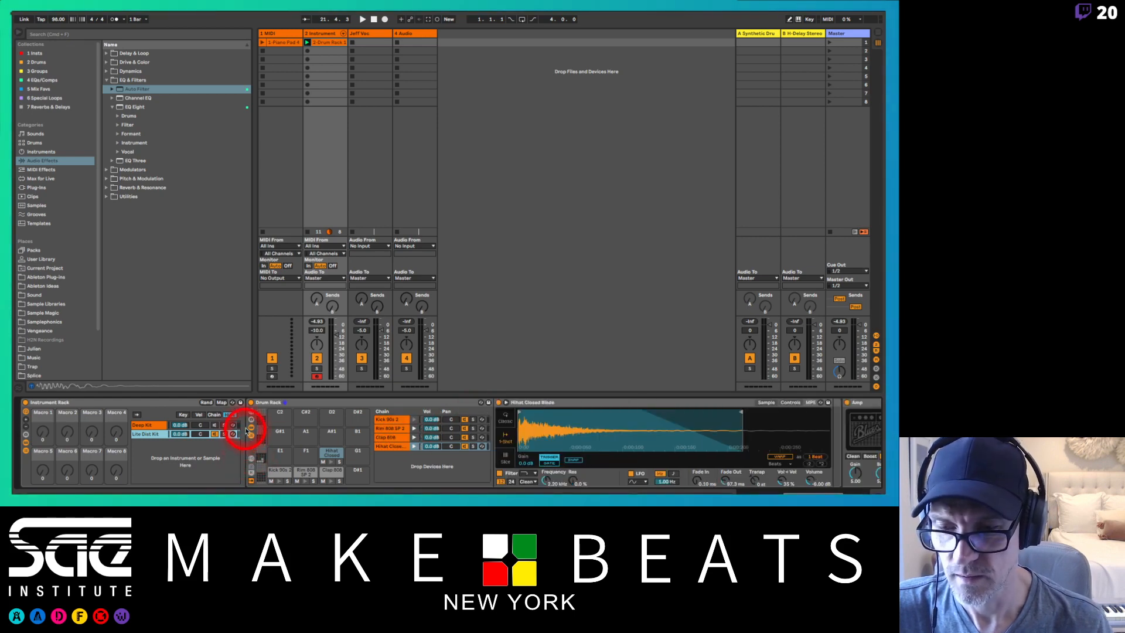
pyautogui.click(251, 433)
pyautogui.click(175, 407)
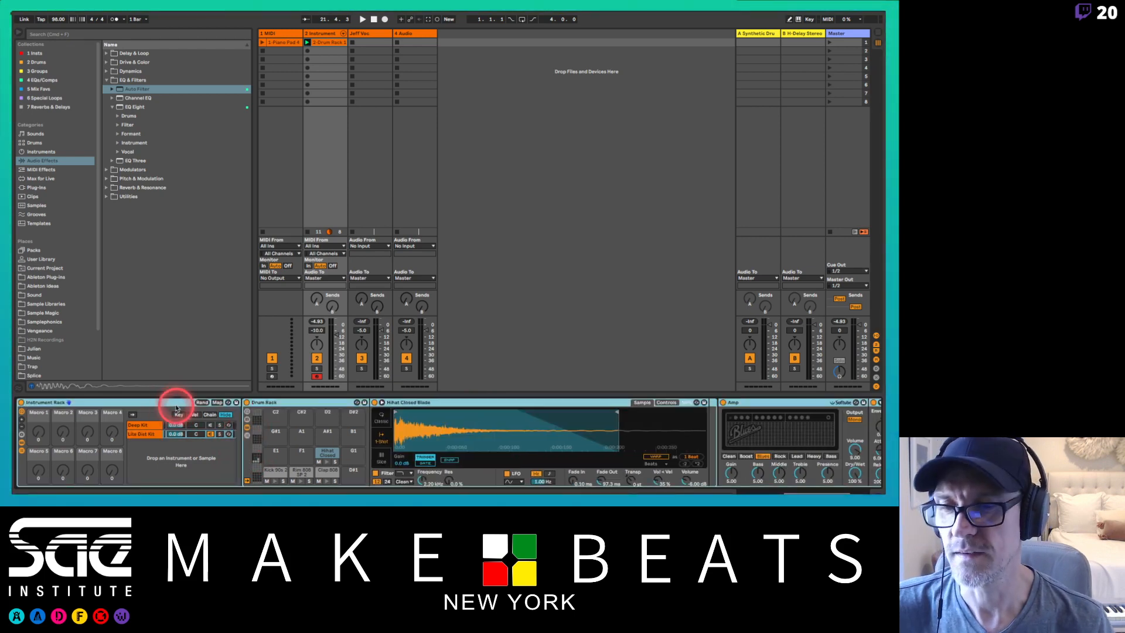
# - Examine the devices of the Deep Kit and Lite Dist Kit chains in turn, hiding the Lite Dist Kit's pad devices
pyautogui.click(139, 426)
pyautogui.click(143, 434)
pyautogui.click(144, 426)
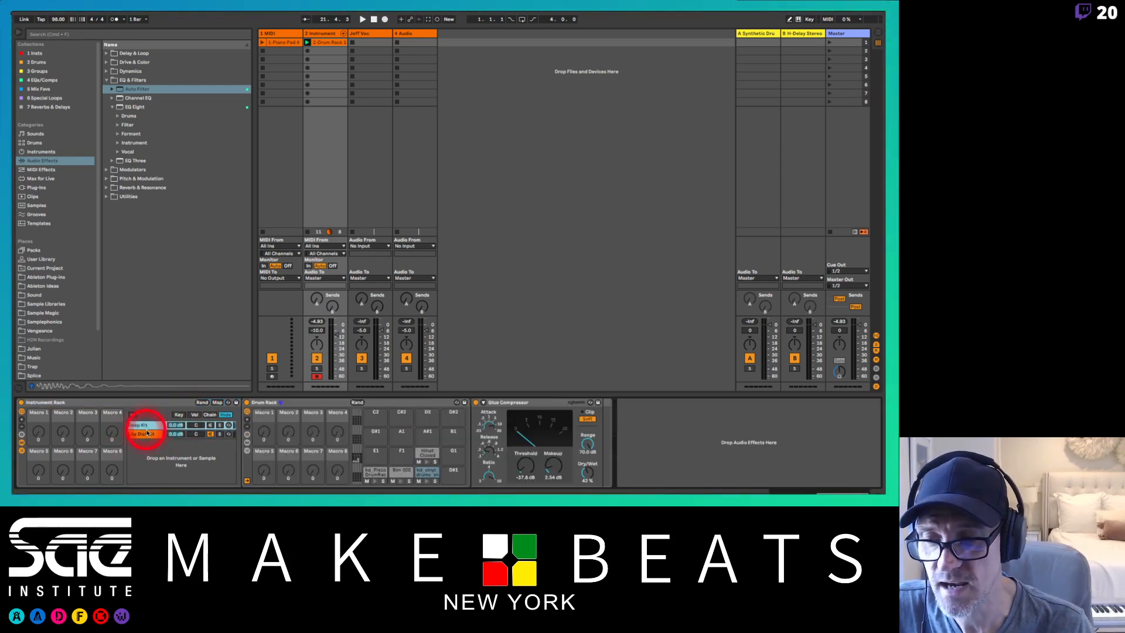
pyautogui.click(146, 434)
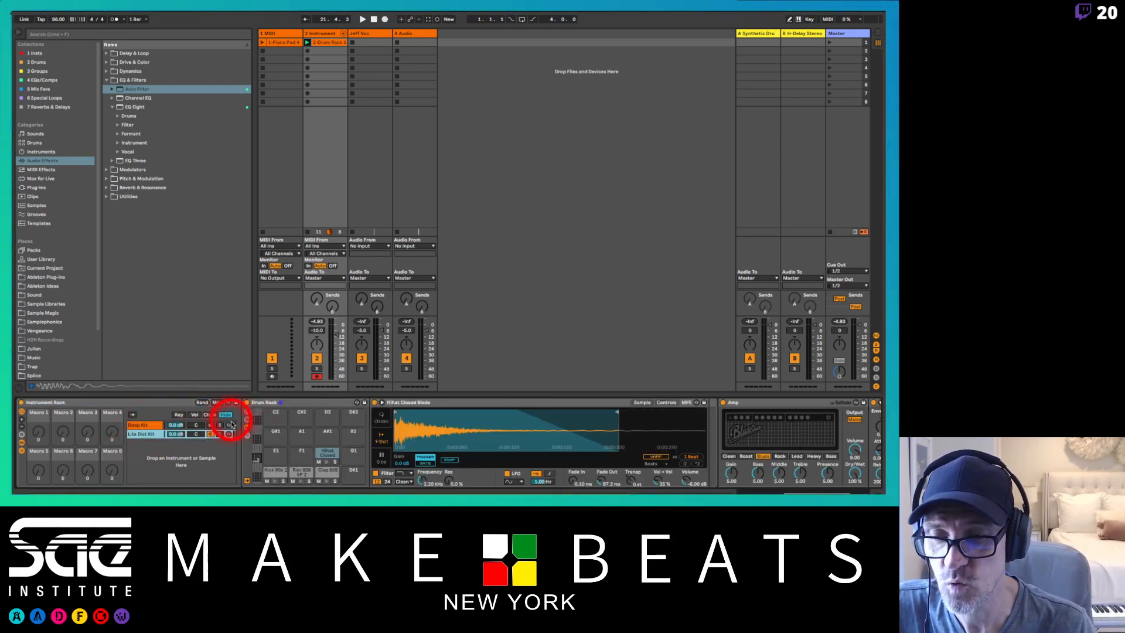
pyautogui.click(152, 426)
pyautogui.click(144, 434)
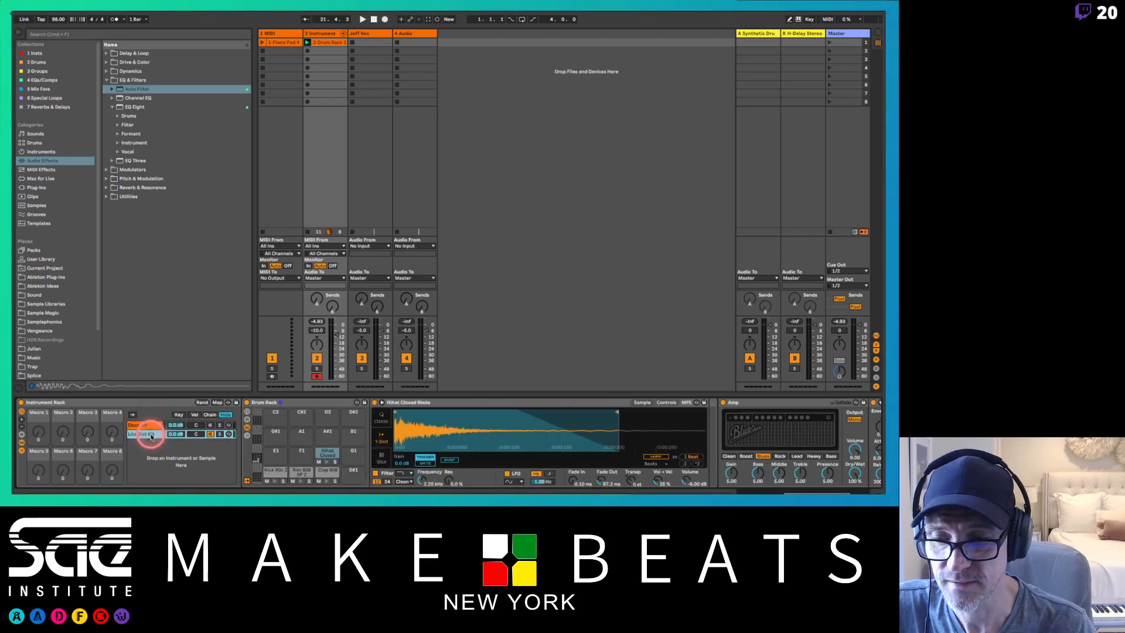
pyautogui.click(275, 433)
pyautogui.click(310, 432)
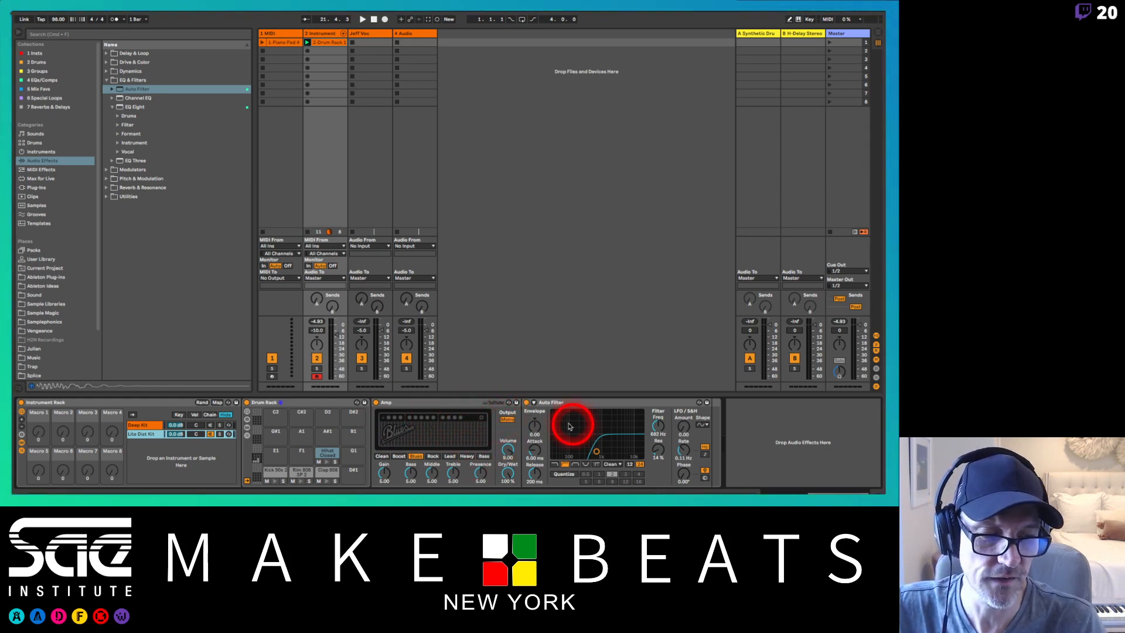
pyautogui.click(141, 425)
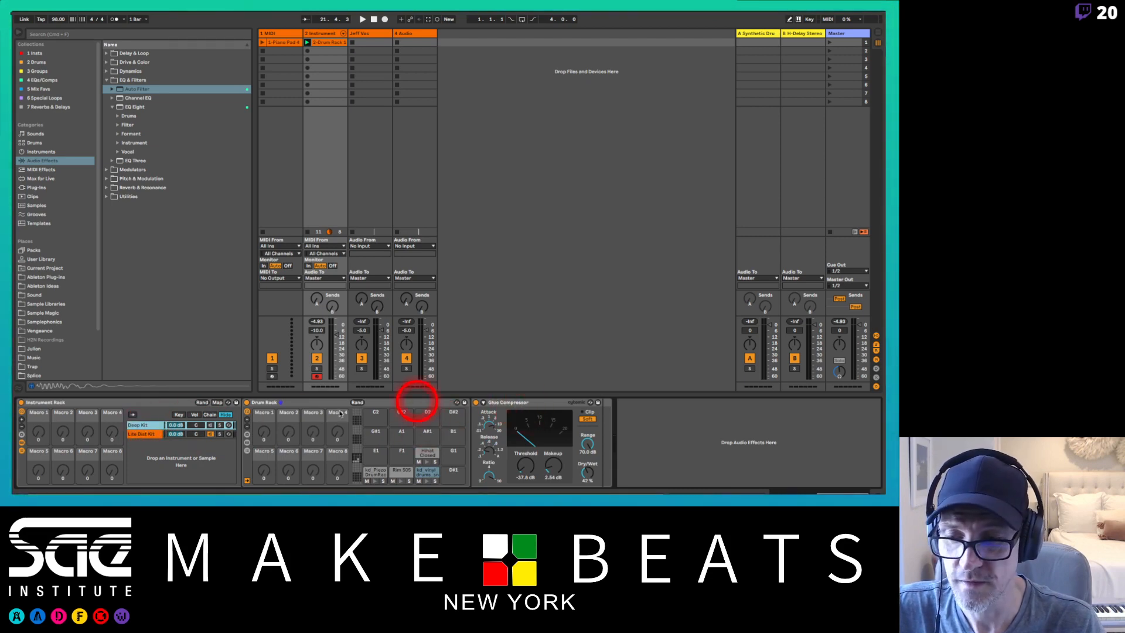
pyautogui.click(142, 434)
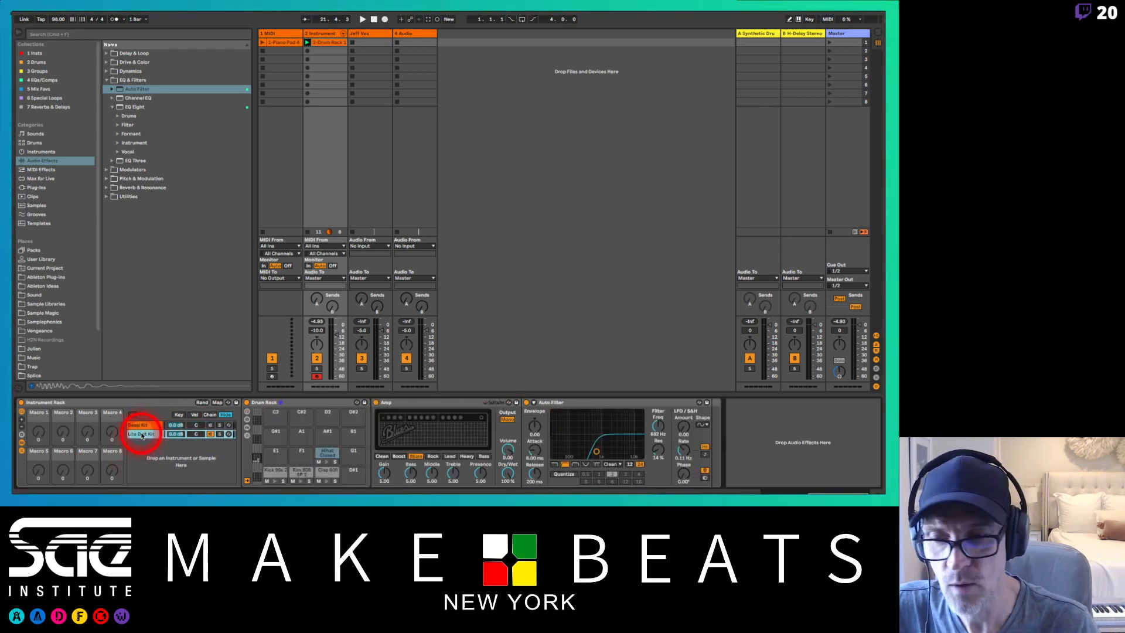
# - Map the Instrument Rack's Chain Selector to Macro 1 in the chain zone editor, then hide the zone editor
pyautogui.click(209, 415)
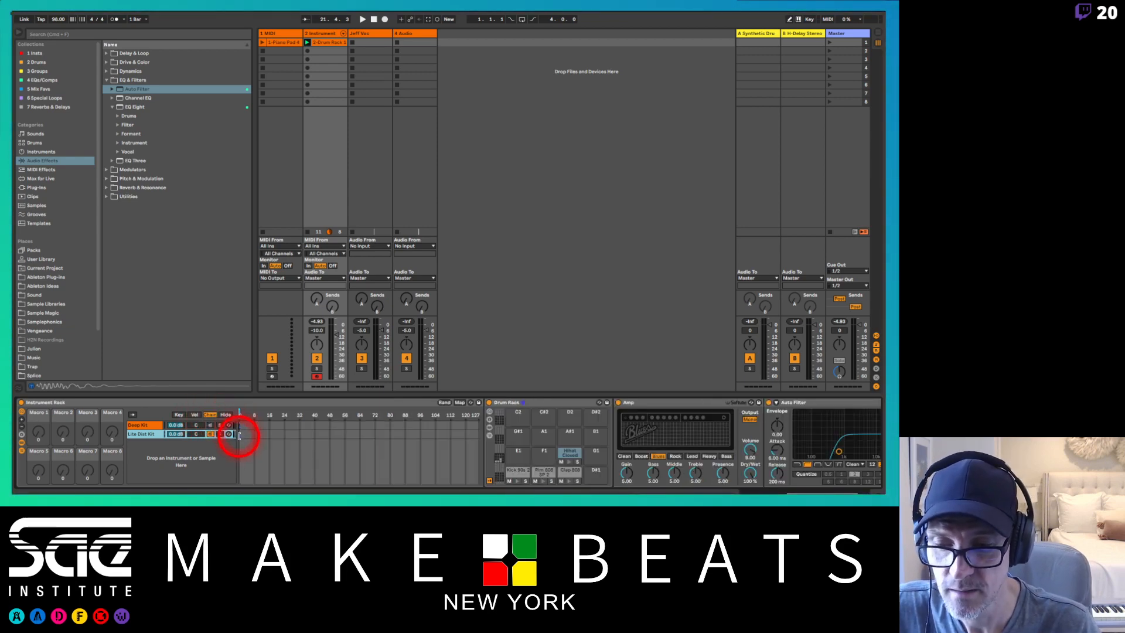
pyautogui.rightClick(239, 417)
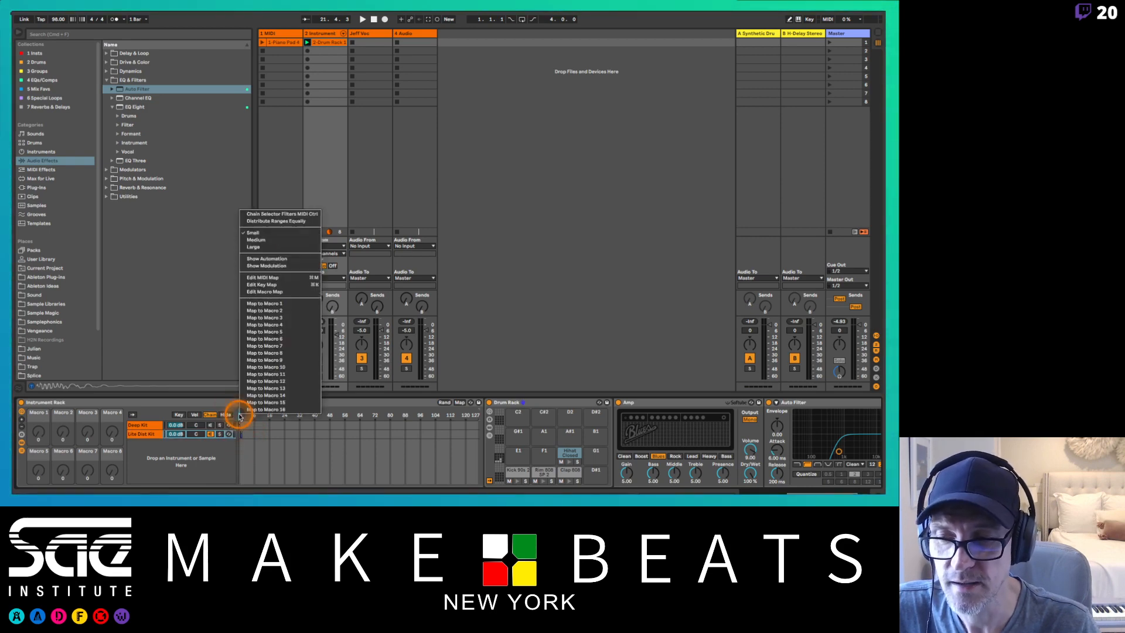
pyautogui.click(261, 305)
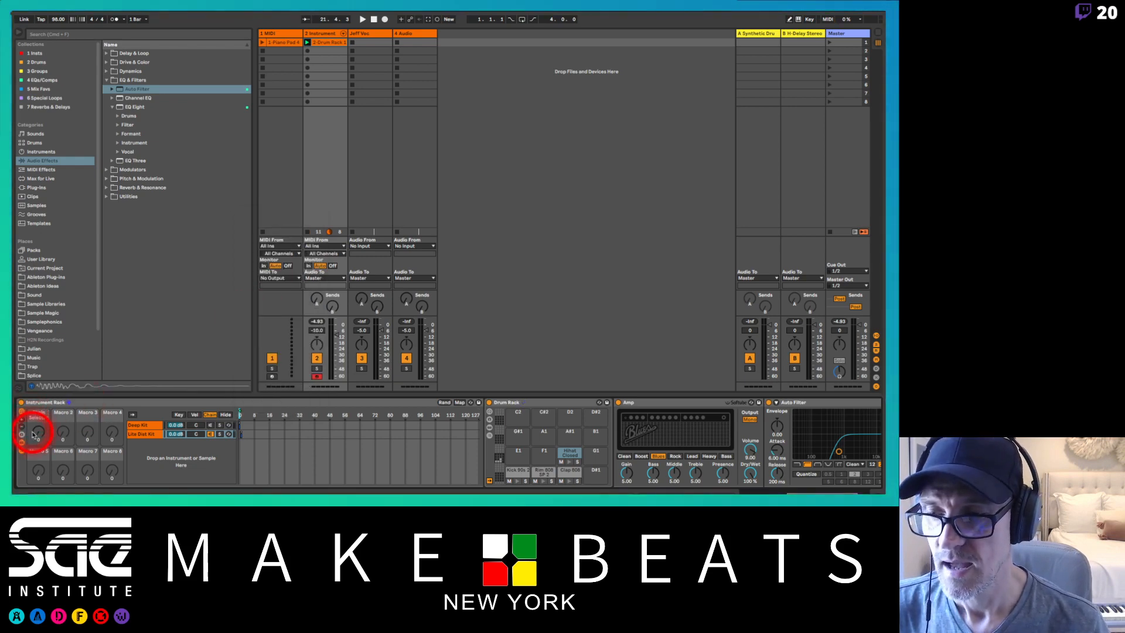
pyautogui.click(225, 414)
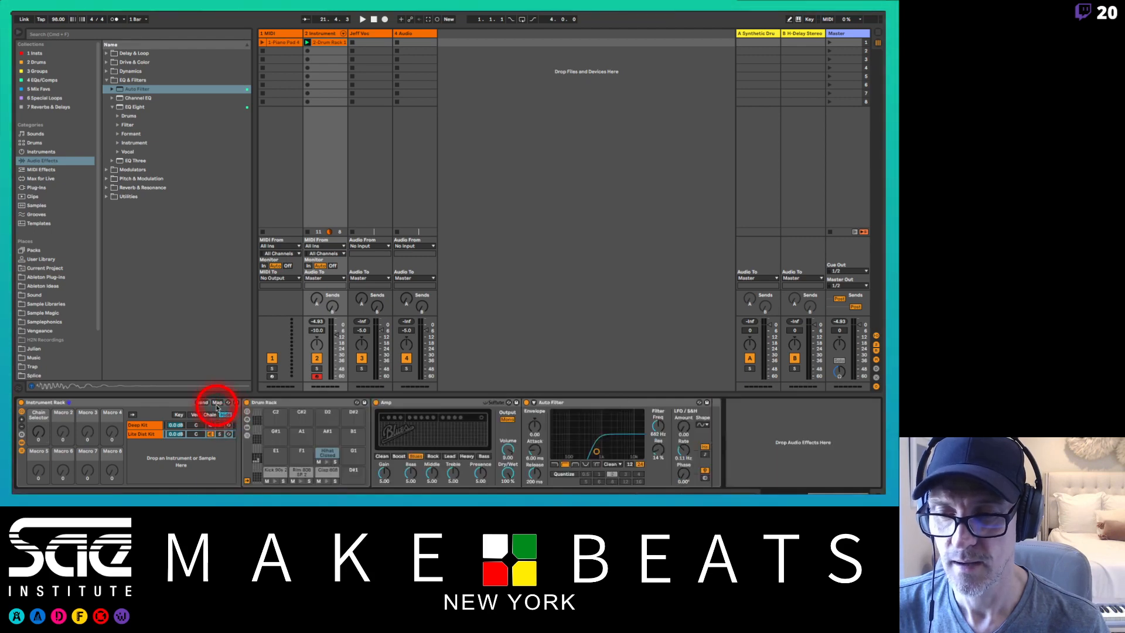
# - Set the Chain Selector macro mapping's maximum to 1 and leave macro mapping mode
pyautogui.click(217, 403)
pyautogui.click(211, 52)
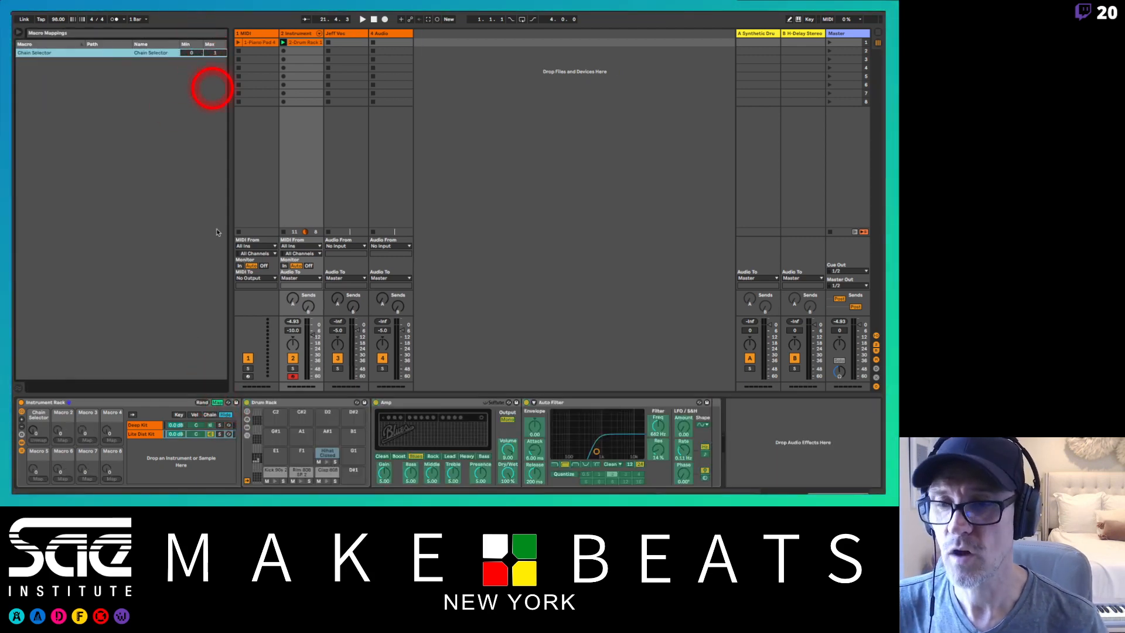
pyautogui.click(218, 403)
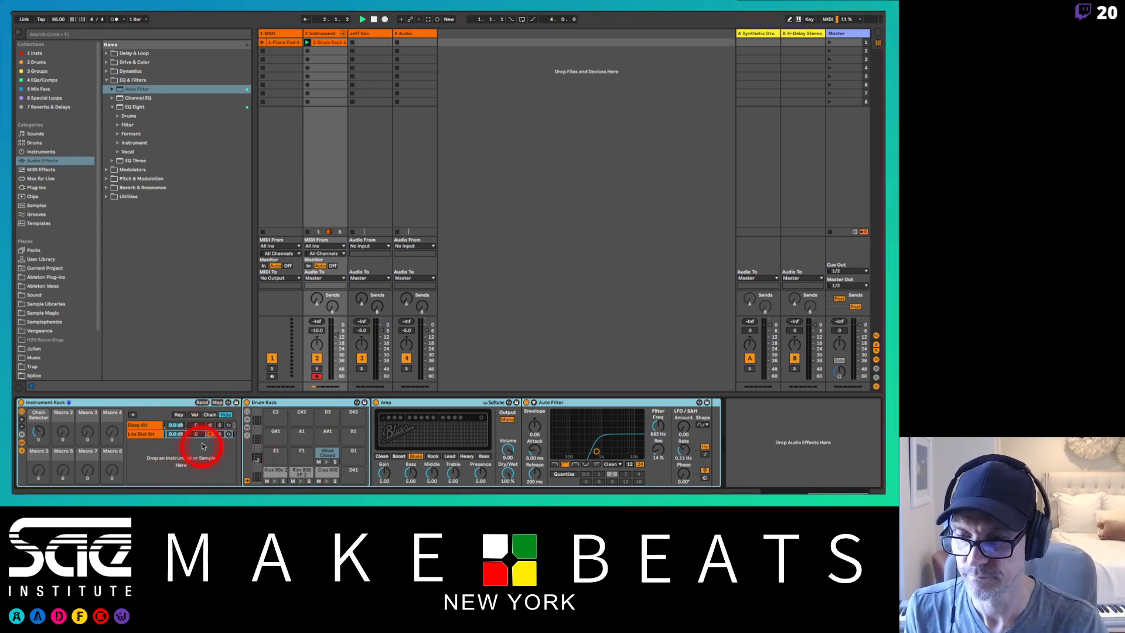
# - Activate the Deep Kit chain alongside Lite Dist Kit and select the Instrument Rack
pyautogui.click(205, 425)
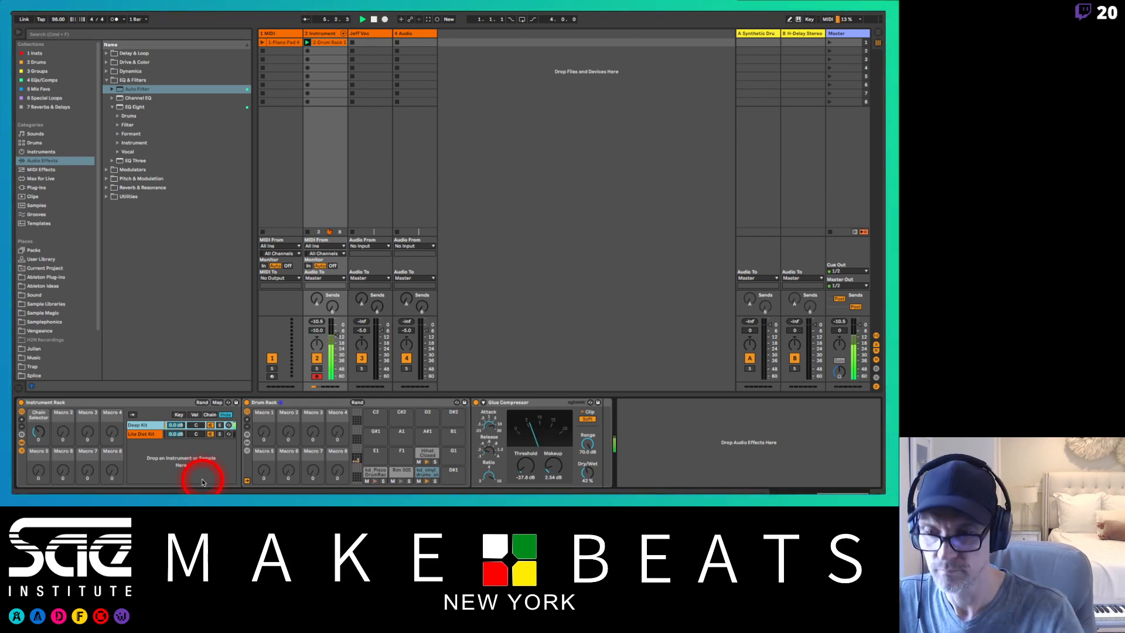
pyautogui.click(117, 401)
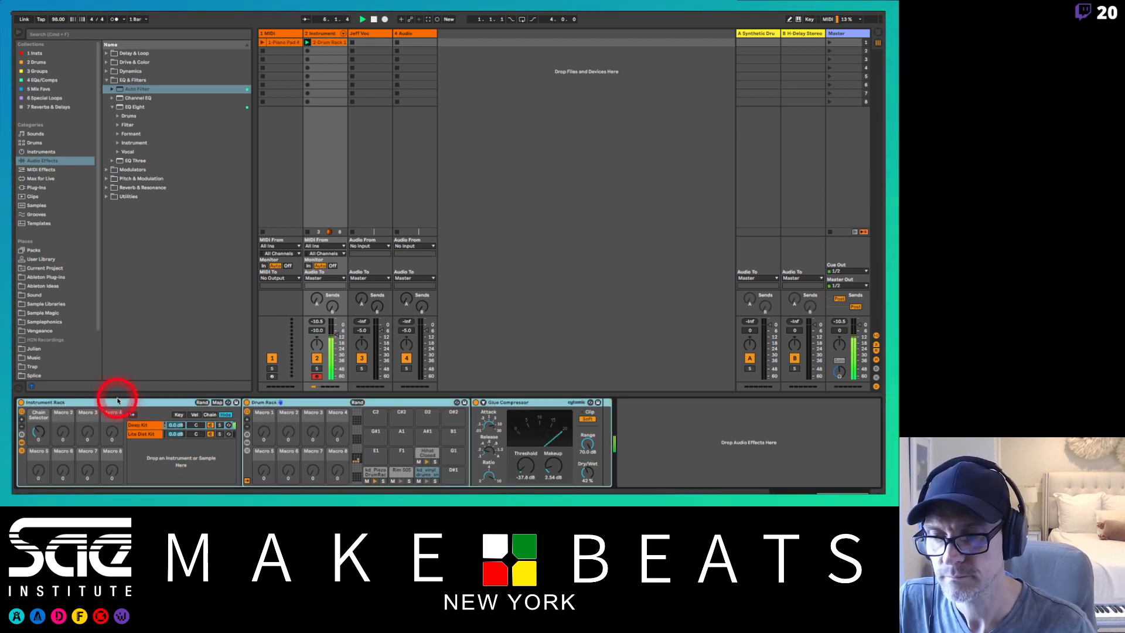
pyautogui.click(506, 402)
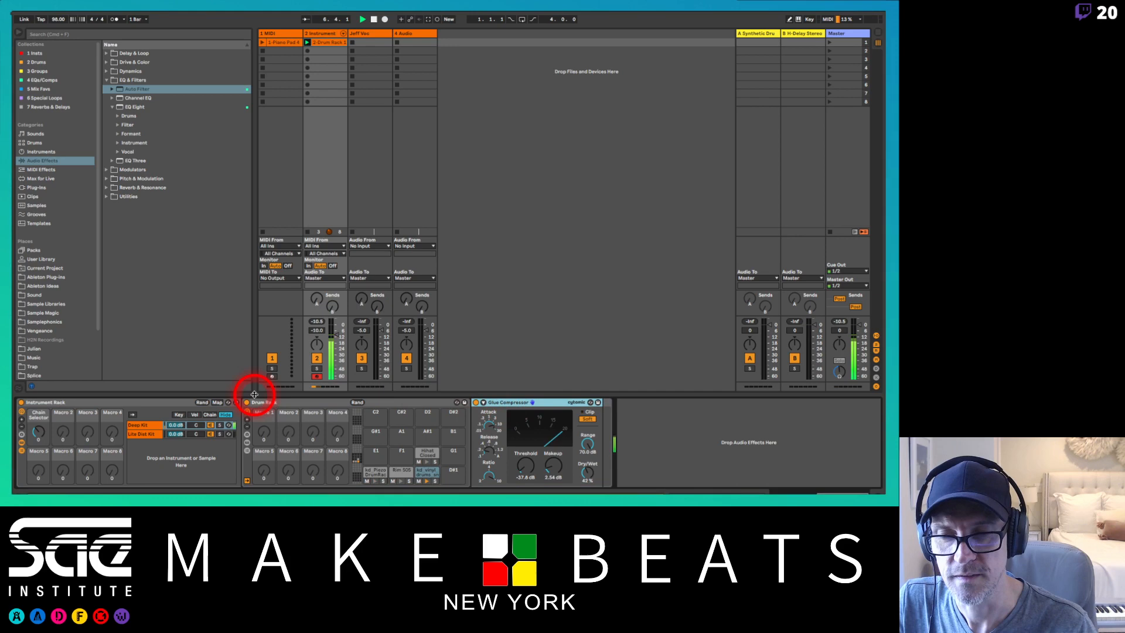
pyautogui.click(169, 402)
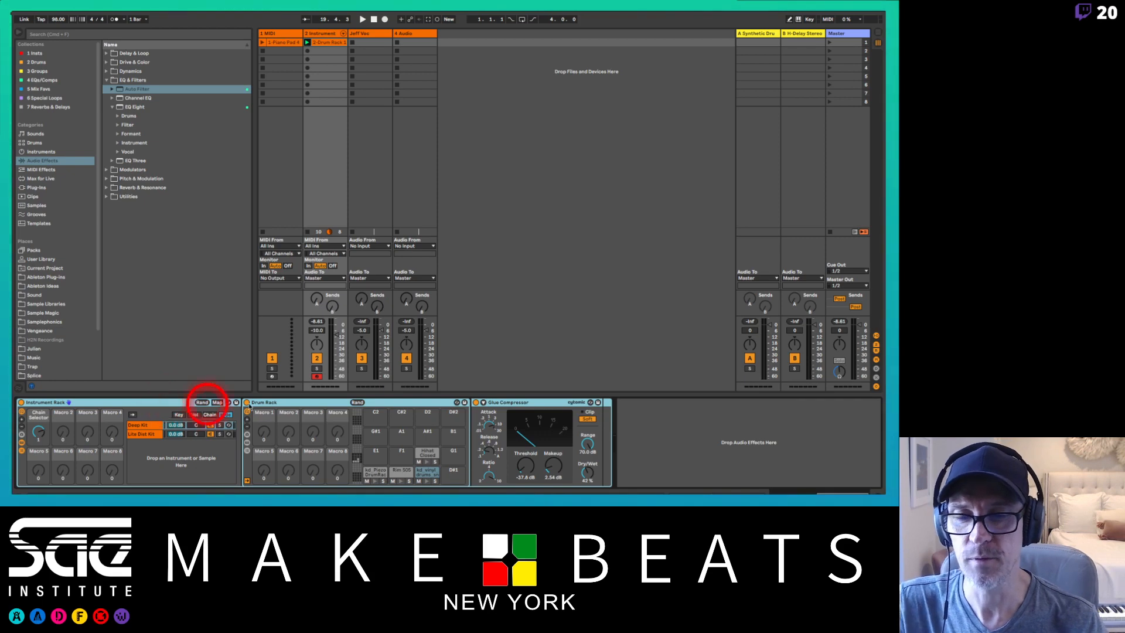
# - In the Deep Kit chain, show the vinyl snare pad's devices, collapse its Simpler and select its Auto Filter
pyautogui.click(140, 426)
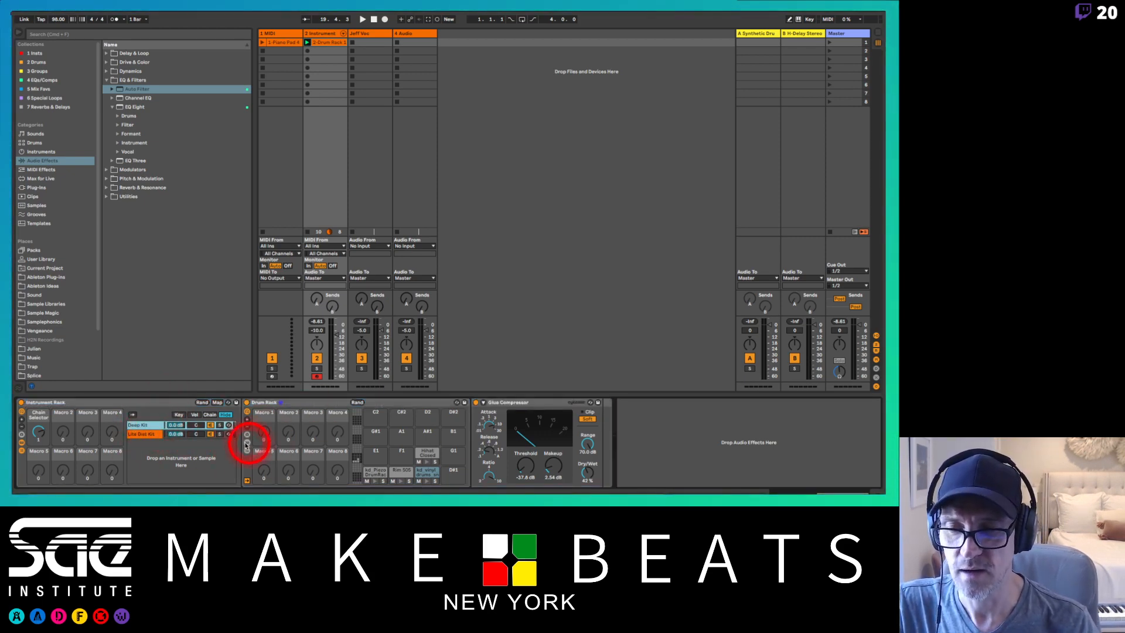
pyautogui.click(434, 461)
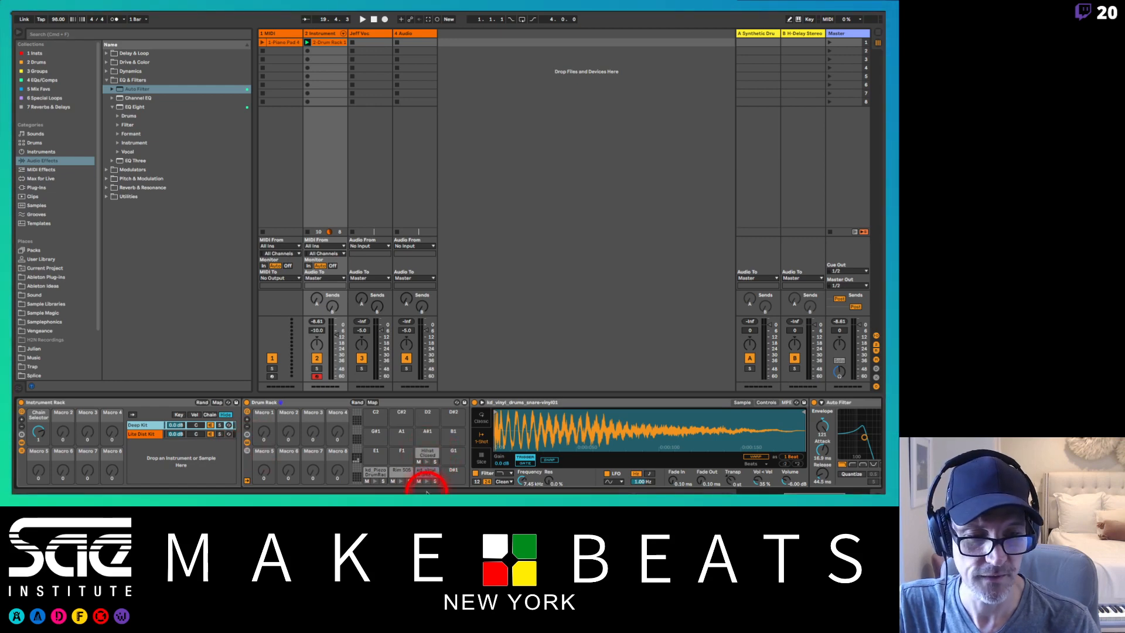
pyautogui.click(879, 410)
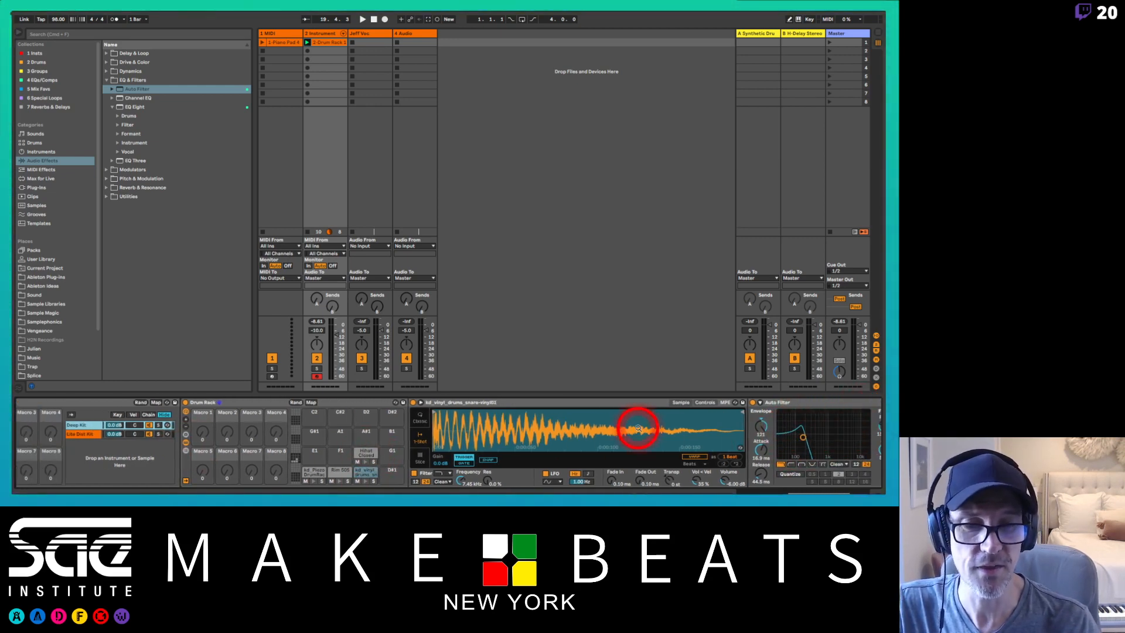
pyautogui.doubleClick(572, 402)
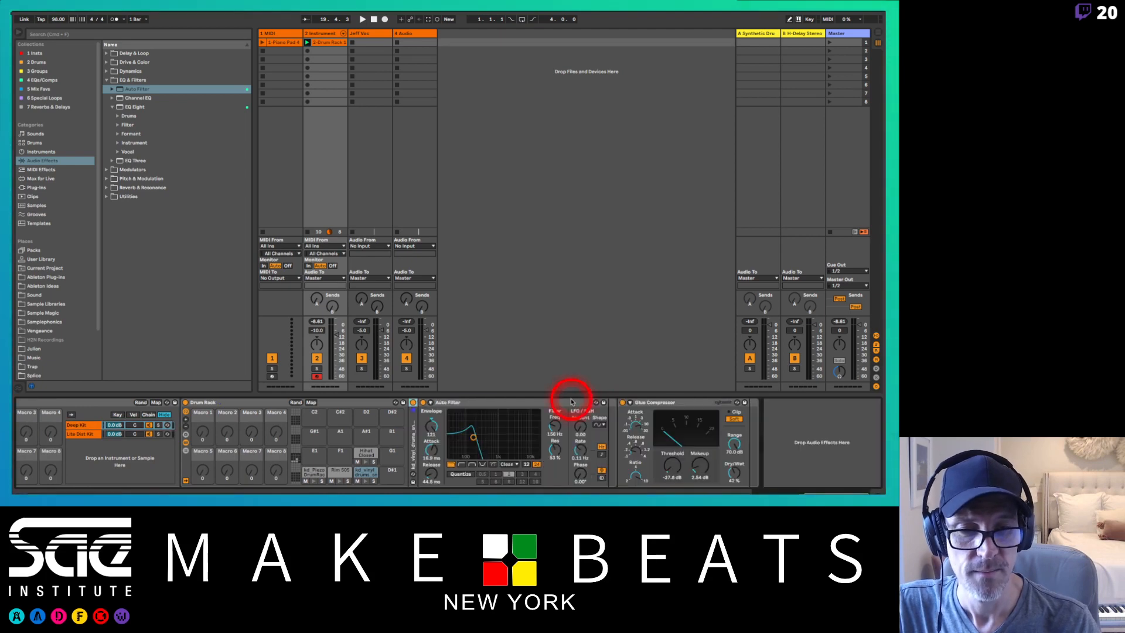
pyautogui.click(501, 401)
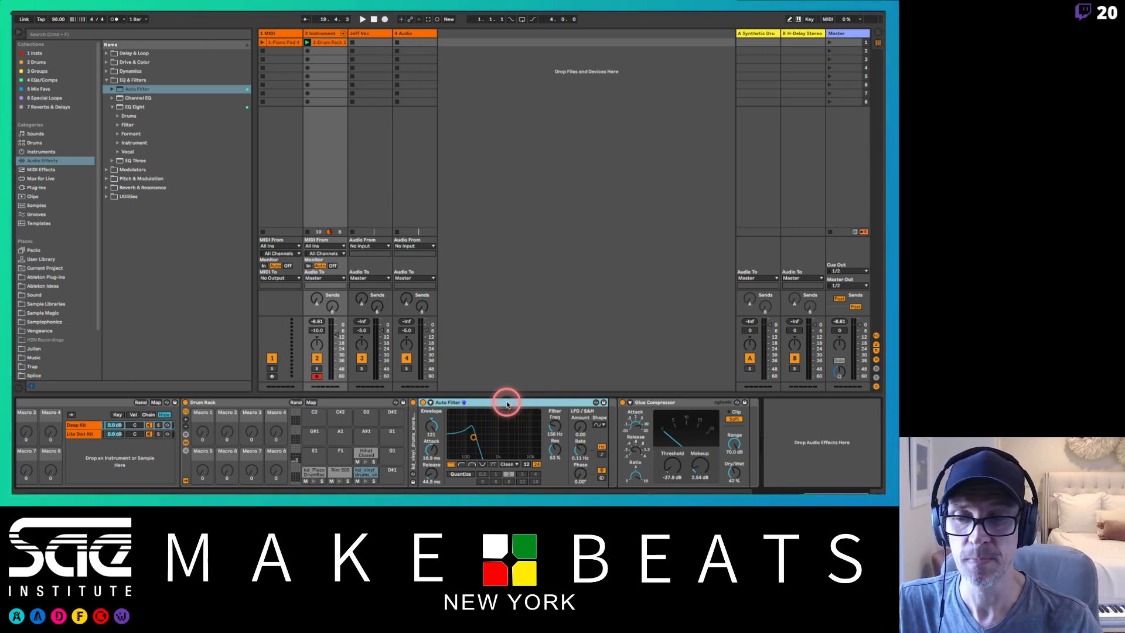
# - Move the Auto Filter from the Deep Kit snare pad to Lite Dist Kit's Clap 808 pad and raise its frequency to about 430 Hz
pyautogui.moveTo(507, 405); pyautogui.dragTo(82, 436)
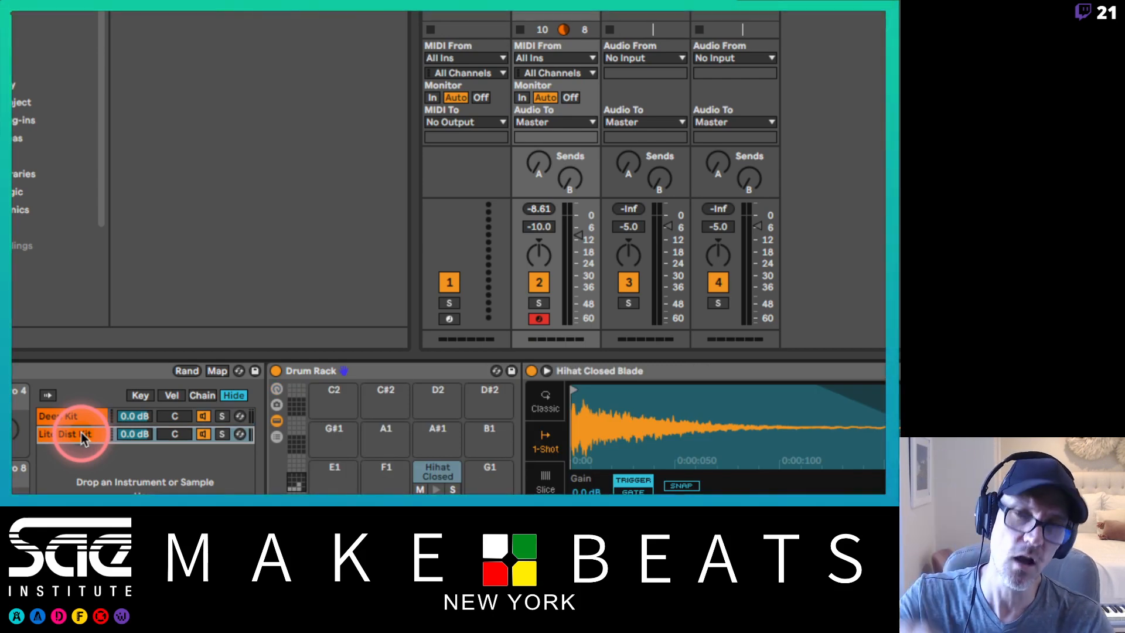
pyautogui.moveTo(81, 434); pyautogui.dragTo(428, 502)
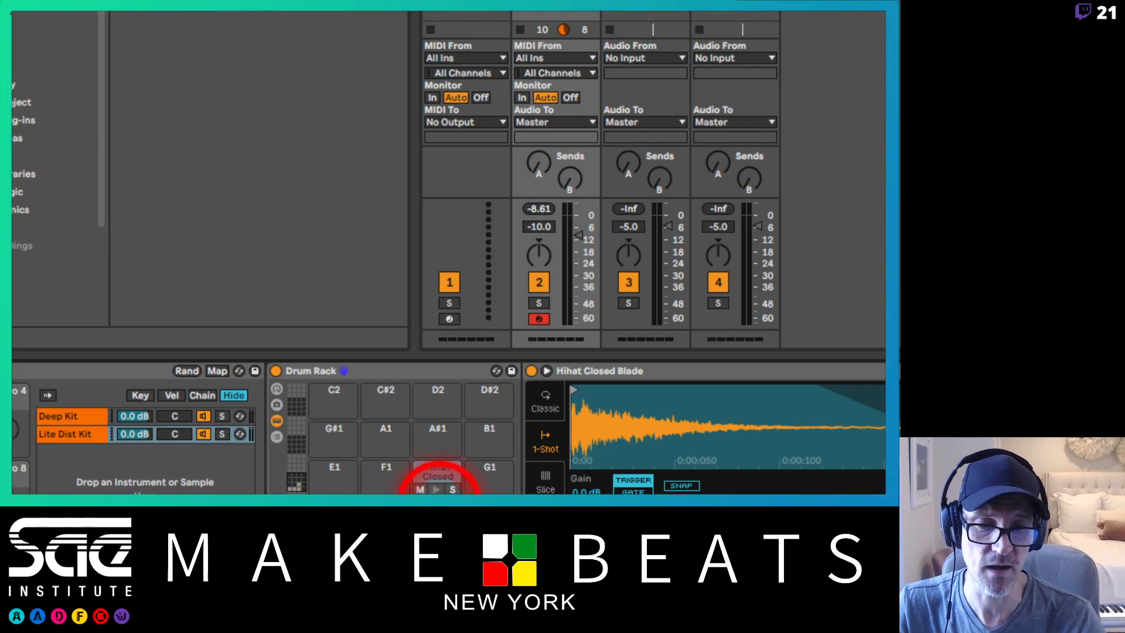
pyautogui.click(438, 485)
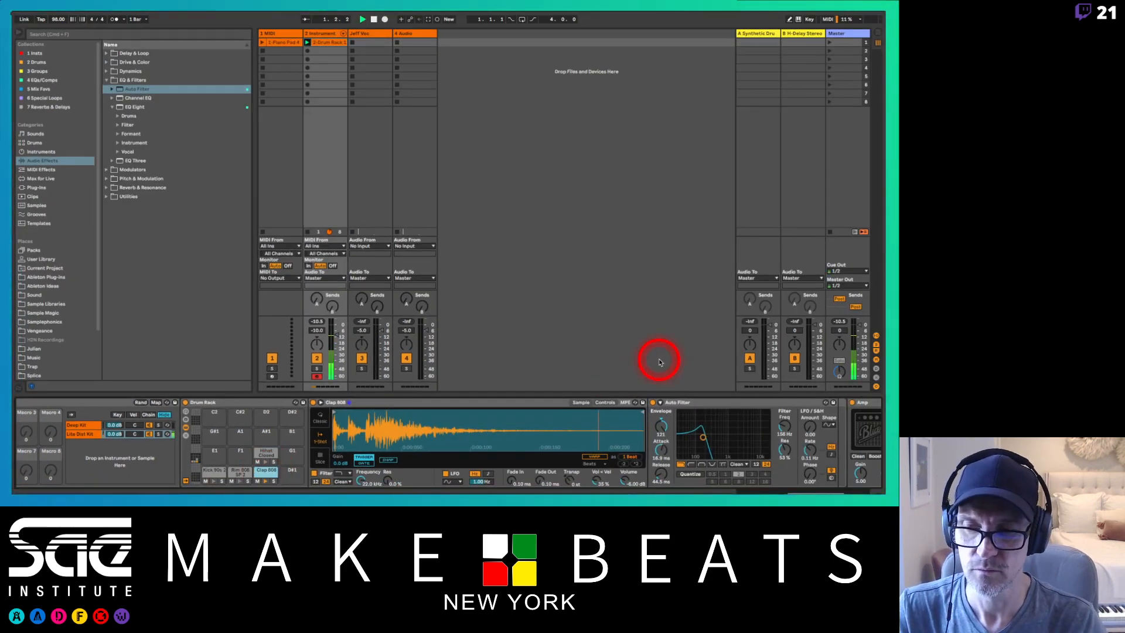
pyautogui.click(725, 403)
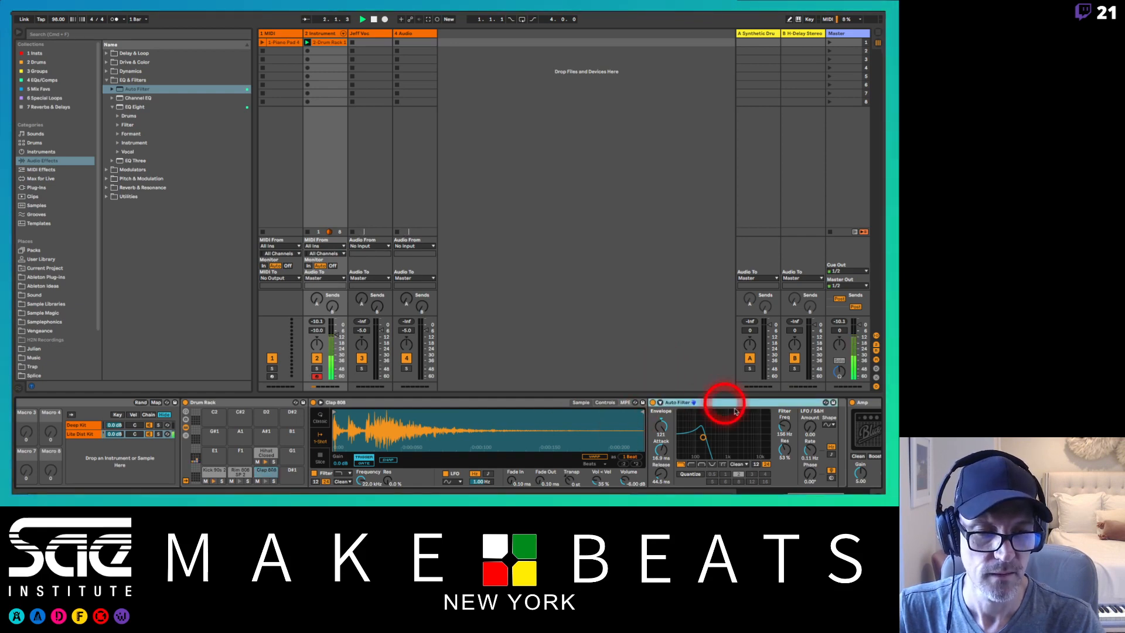
pyautogui.moveTo(783, 427); pyautogui.dragTo(782, 432)
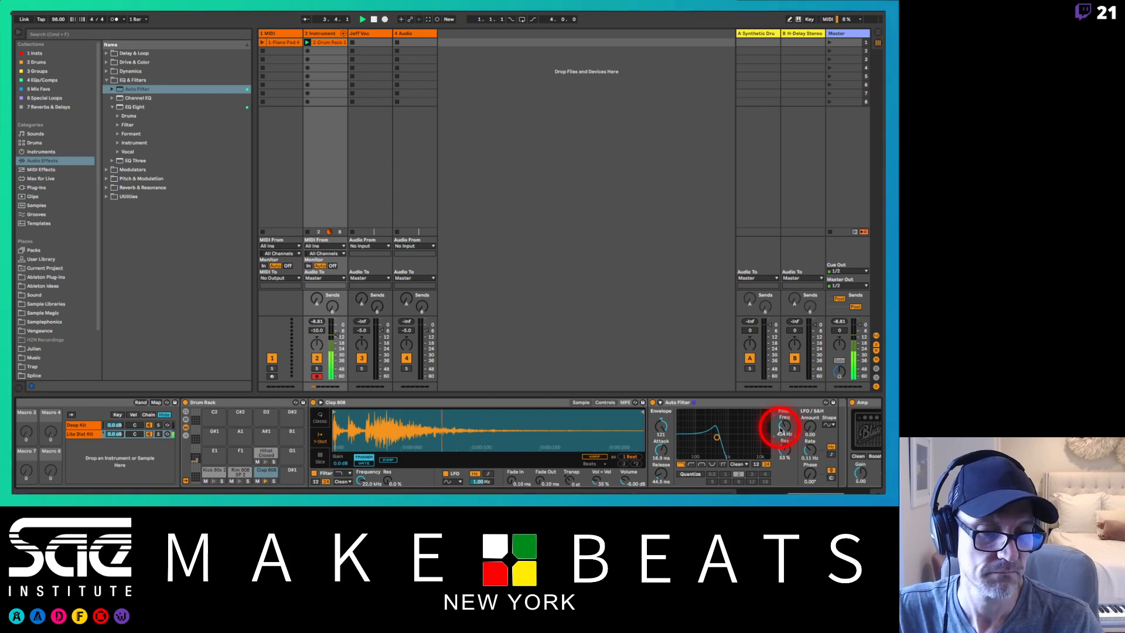
# - Move the Auto Filter from the Clap 808 pad back to the Deep Kit chain's vinyl snare pad, before the Glue Compressor
pyautogui.click(84, 403)
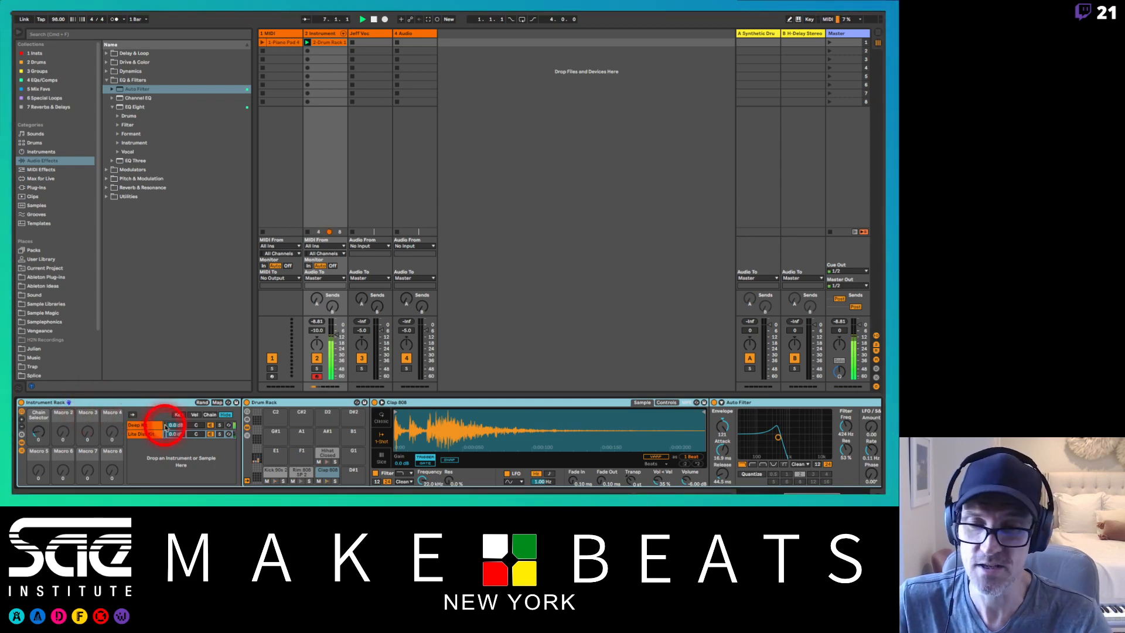
pyautogui.click(786, 402)
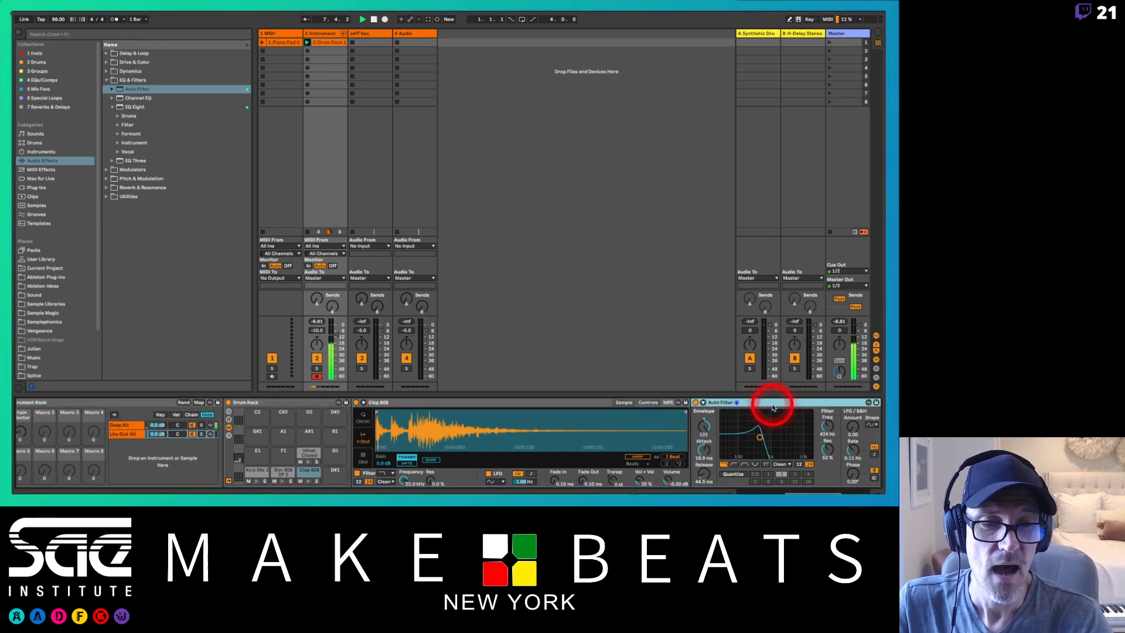
pyautogui.click(239, 426)
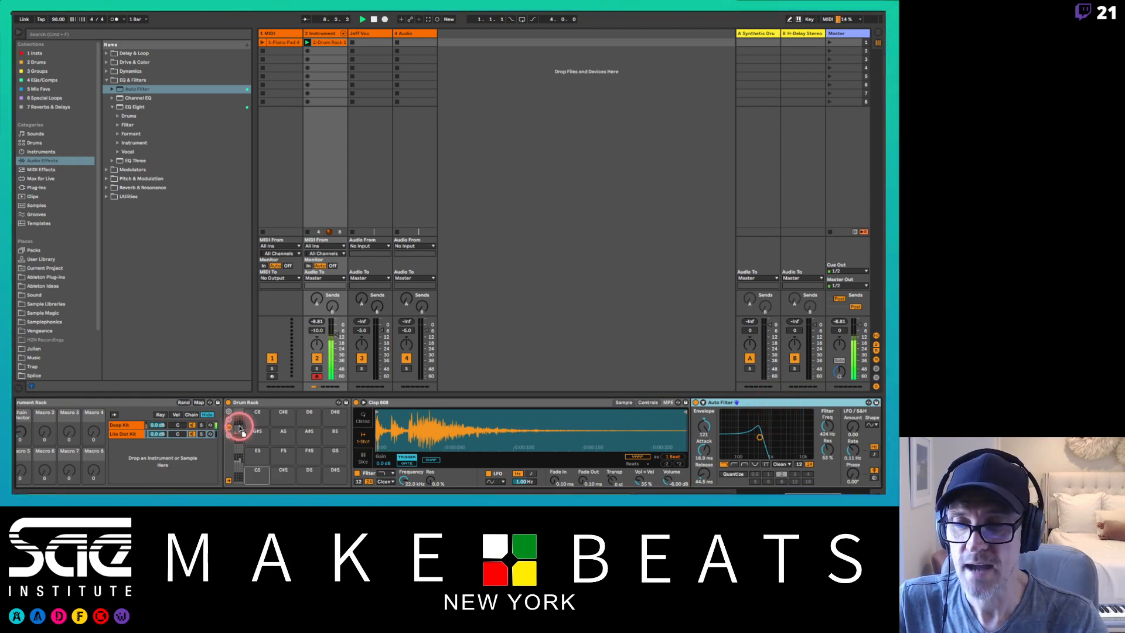
pyautogui.click(127, 433)
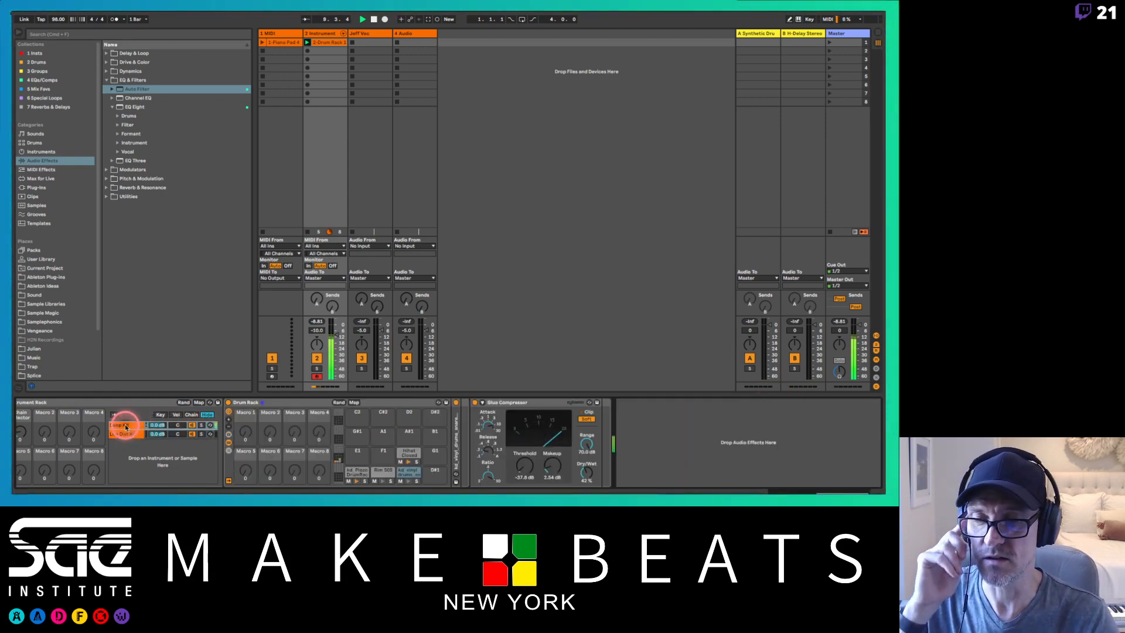
pyautogui.click(410, 474)
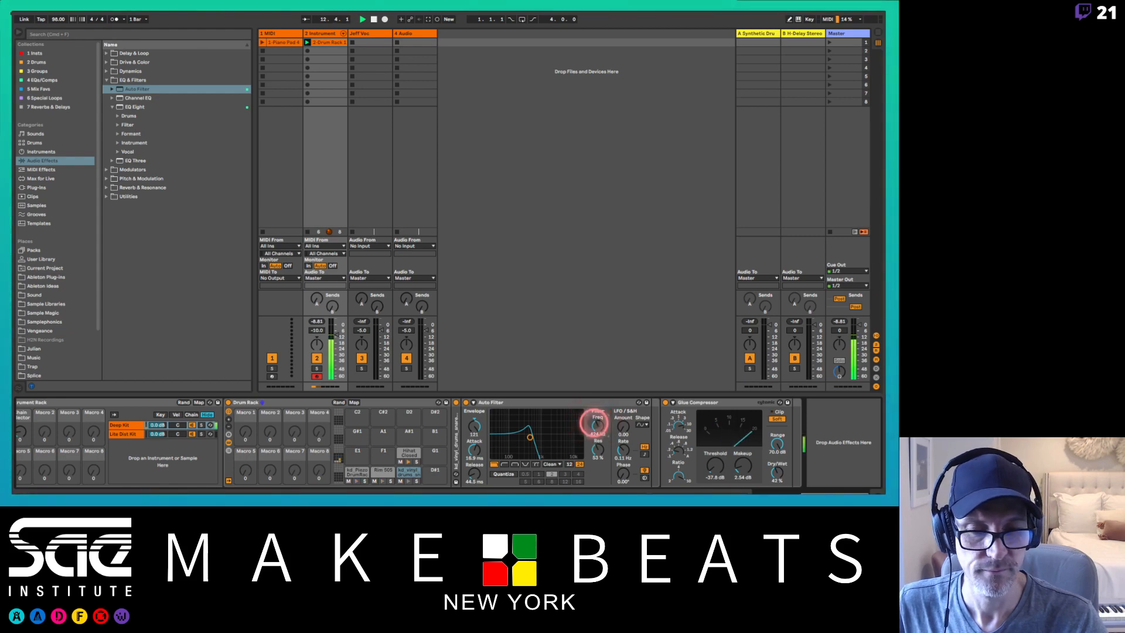
# - Set the snare pad's Auto Filter frequency to about 280 Hz and shorten its envelope release to about 28 ms
pyautogui.moveTo(595, 425); pyautogui.dragTo(595, 426)
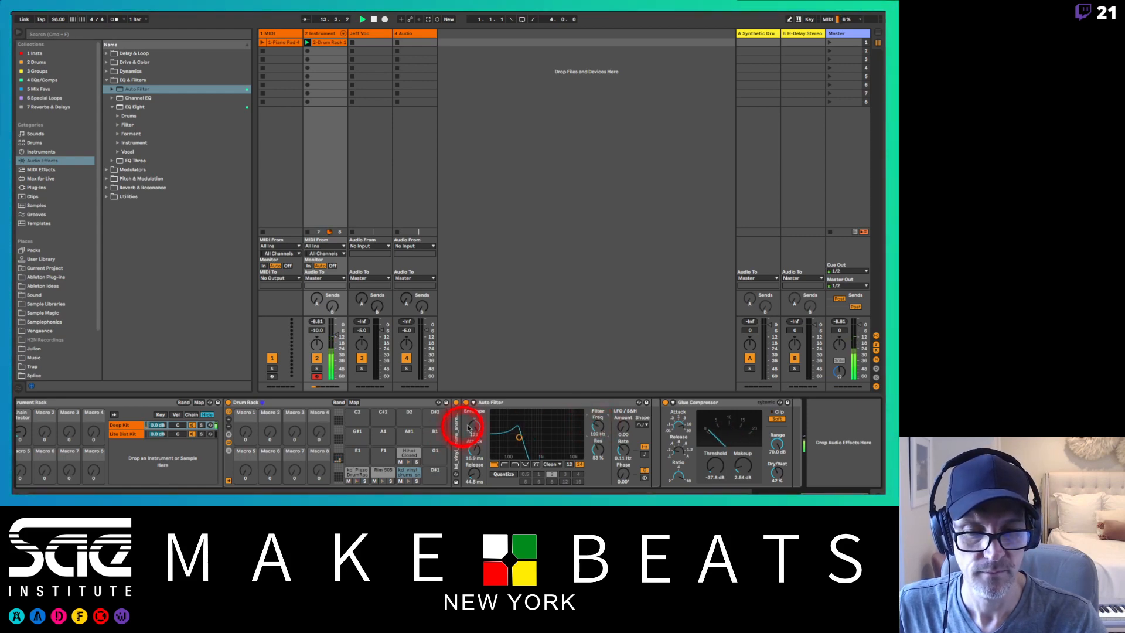
pyautogui.moveTo(470, 467); pyautogui.dragTo(474, 476)
pyautogui.moveTo(598, 428); pyautogui.dragTo(601, 429)
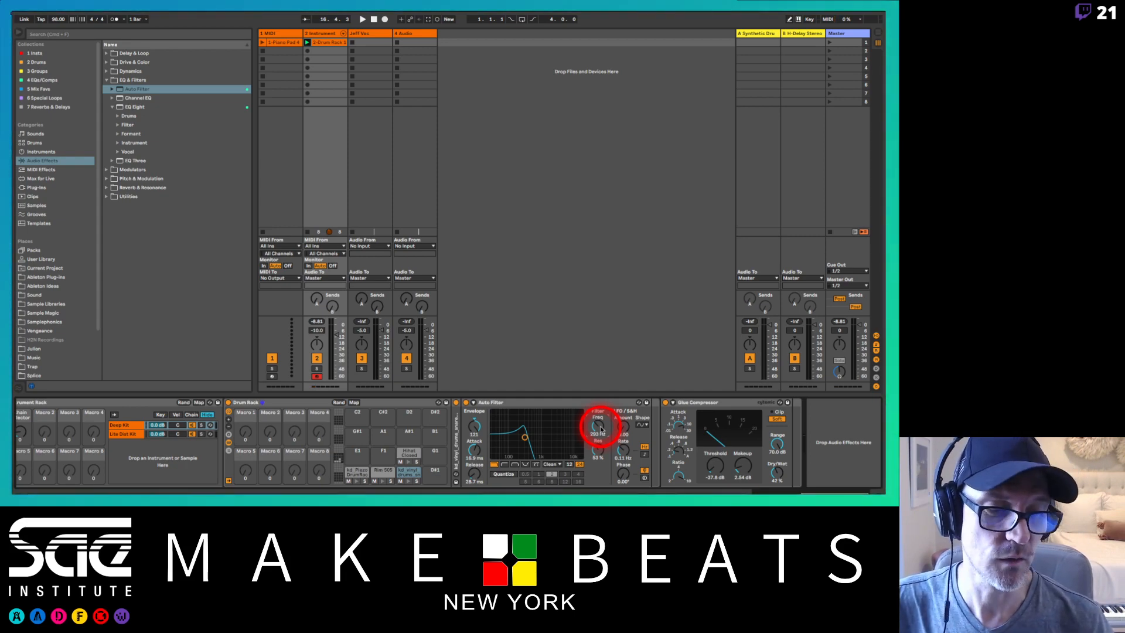
# - Collapse the EQ Eight presets in the browser and load an Auto Filter onto the empty 1 MIDI track
pyautogui.click(183, 438)
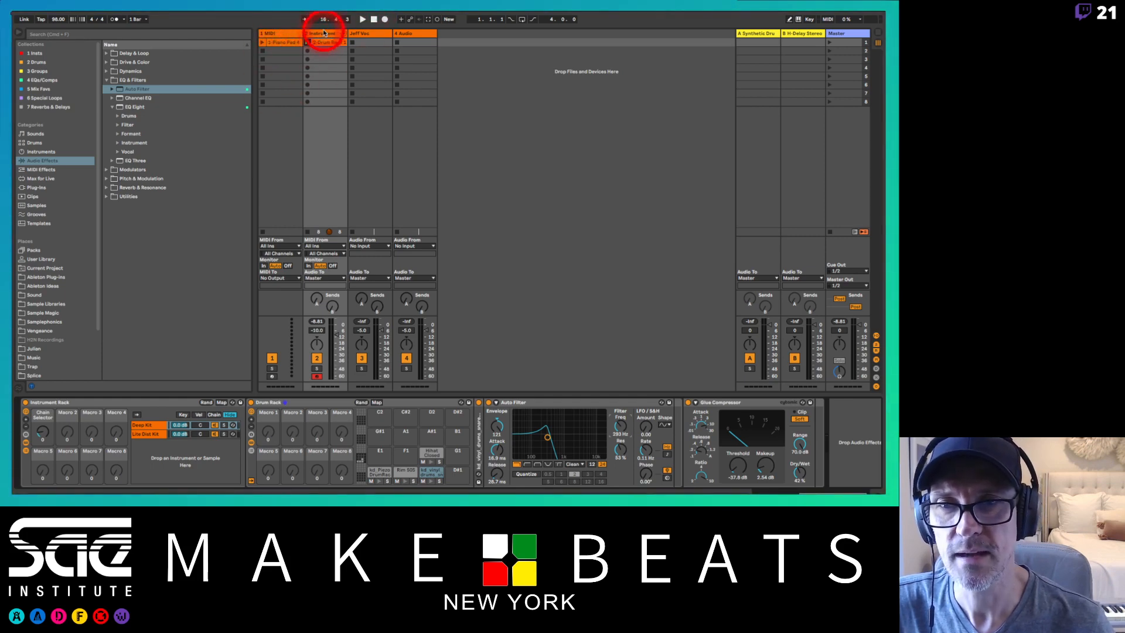
pyautogui.click(280, 35)
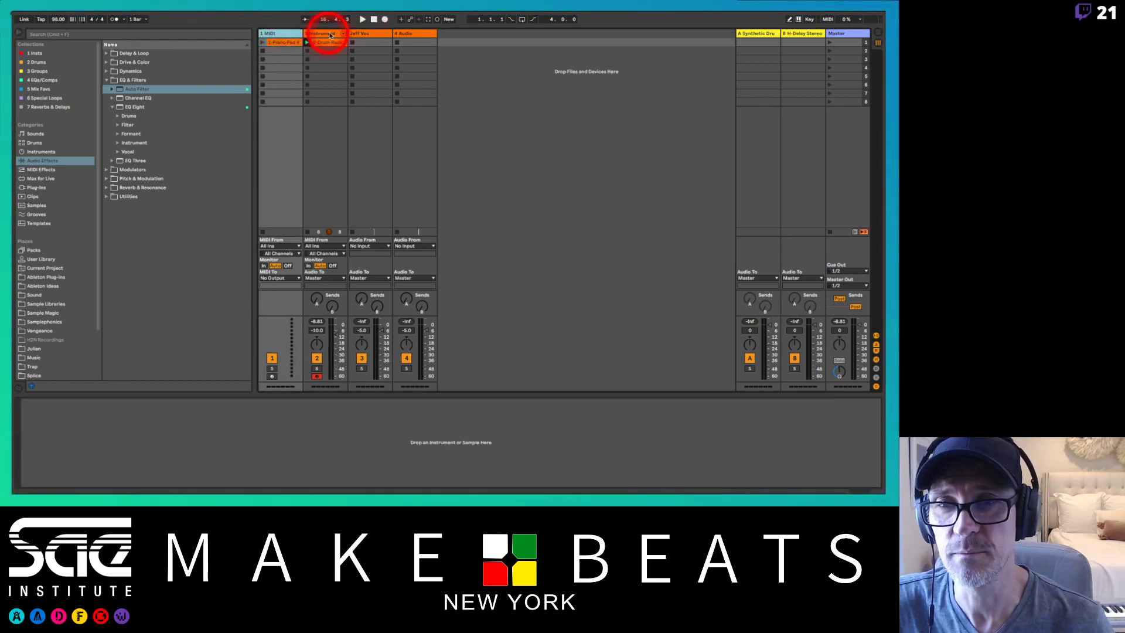
pyautogui.doubleClick(287, 36)
pyautogui.click(322, 35)
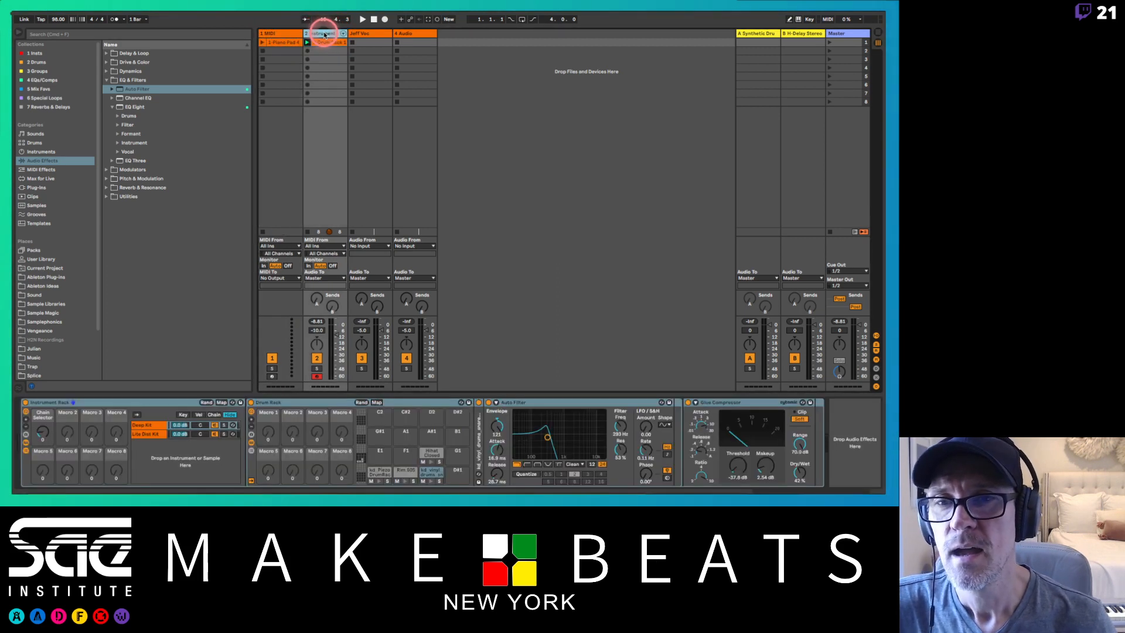
pyautogui.click(113, 107)
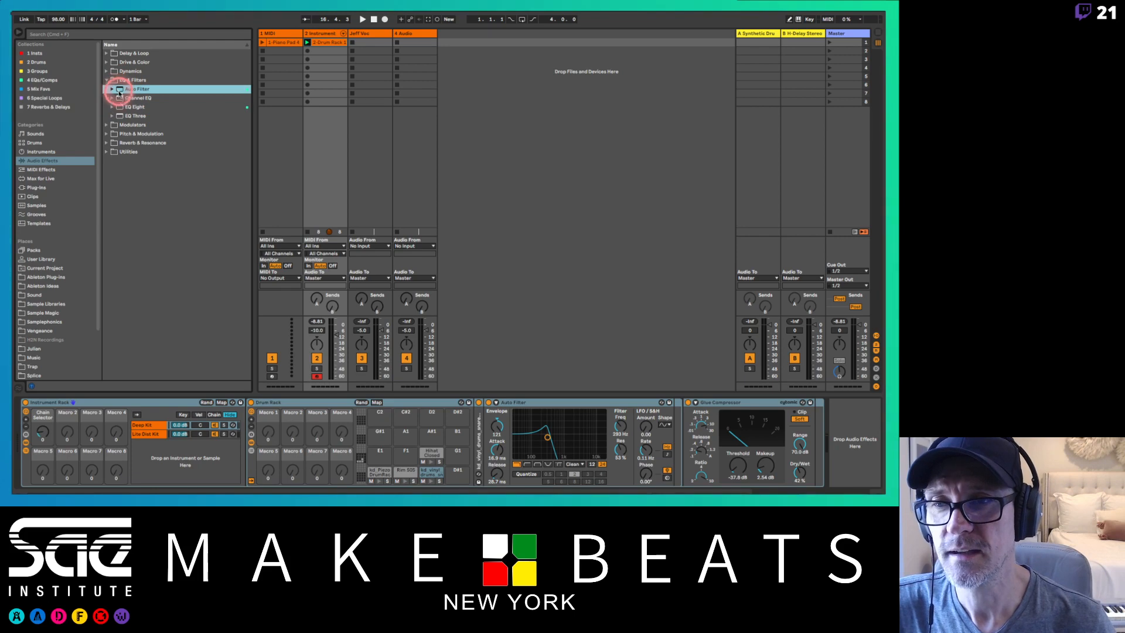
pyautogui.click(285, 35)
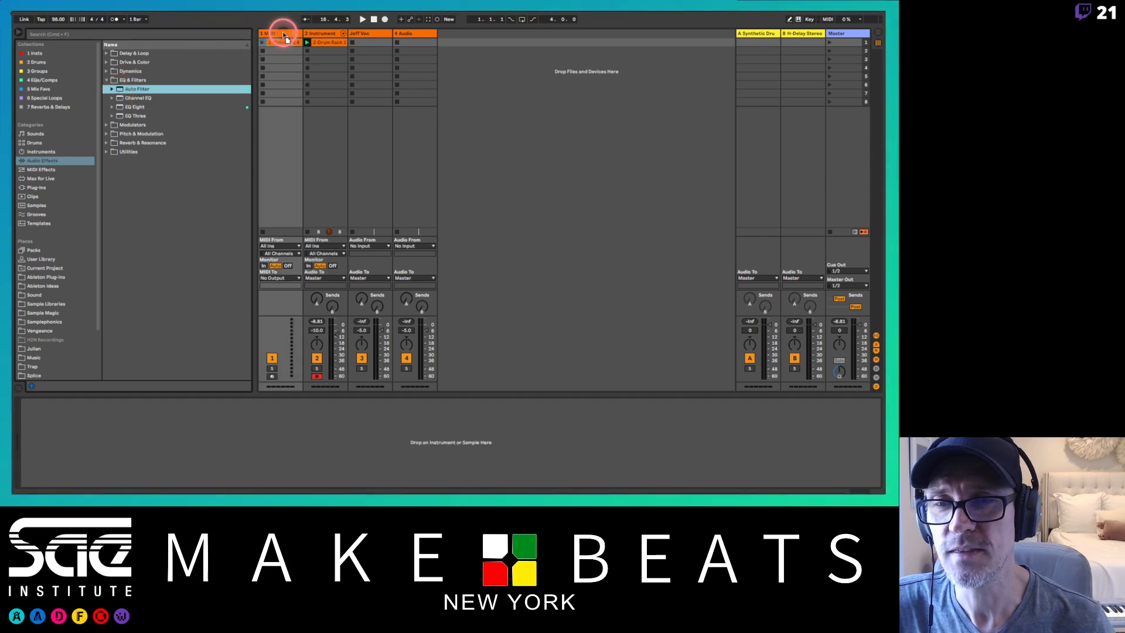
pyautogui.click(316, 35)
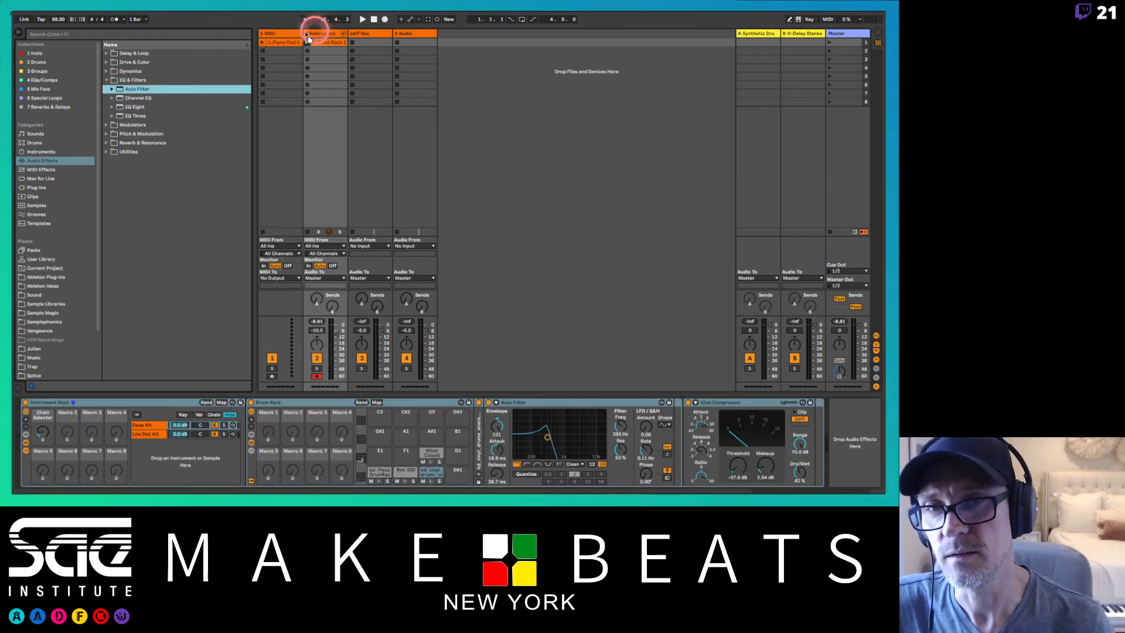
pyautogui.click(290, 34)
pyautogui.press('Return')
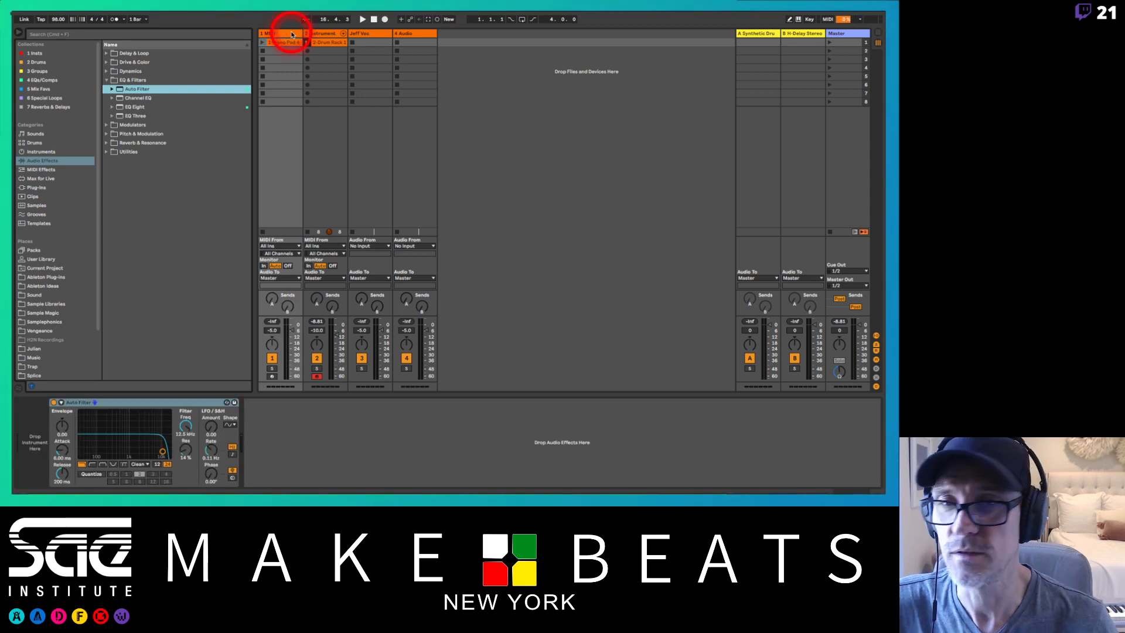
# - Move the Auto Filter from the 1 MIDI track to the empty device chain of track 3
pyautogui.click(175, 405)
pyautogui.click(374, 35)
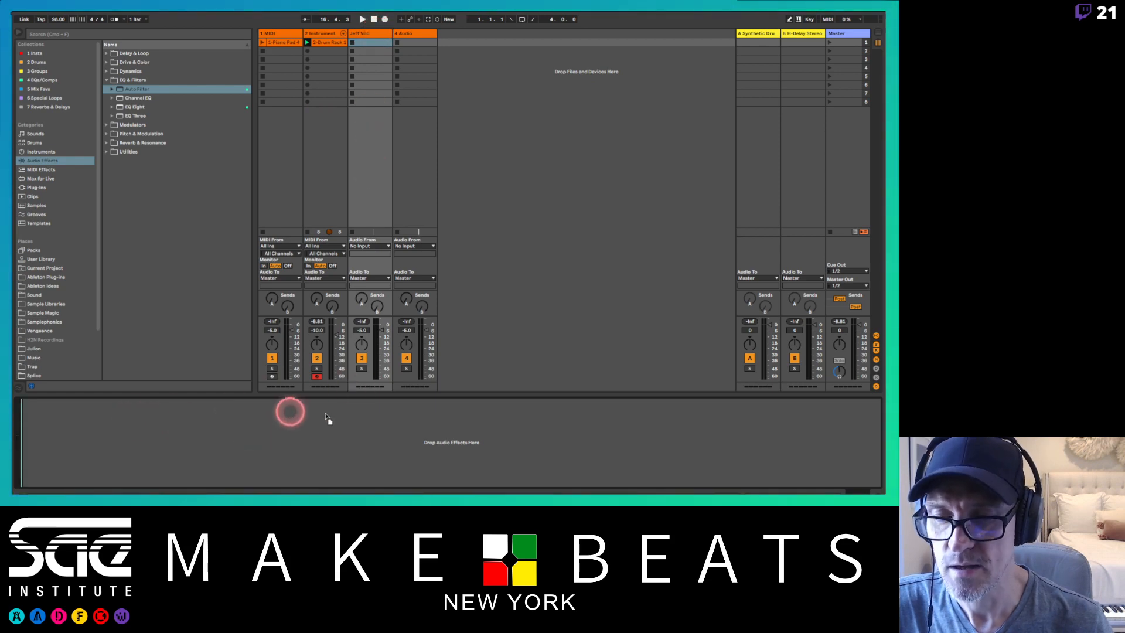
pyautogui.click(296, 431)
pyautogui.moveTo(294, 430); pyautogui.dragTo(295, 430)
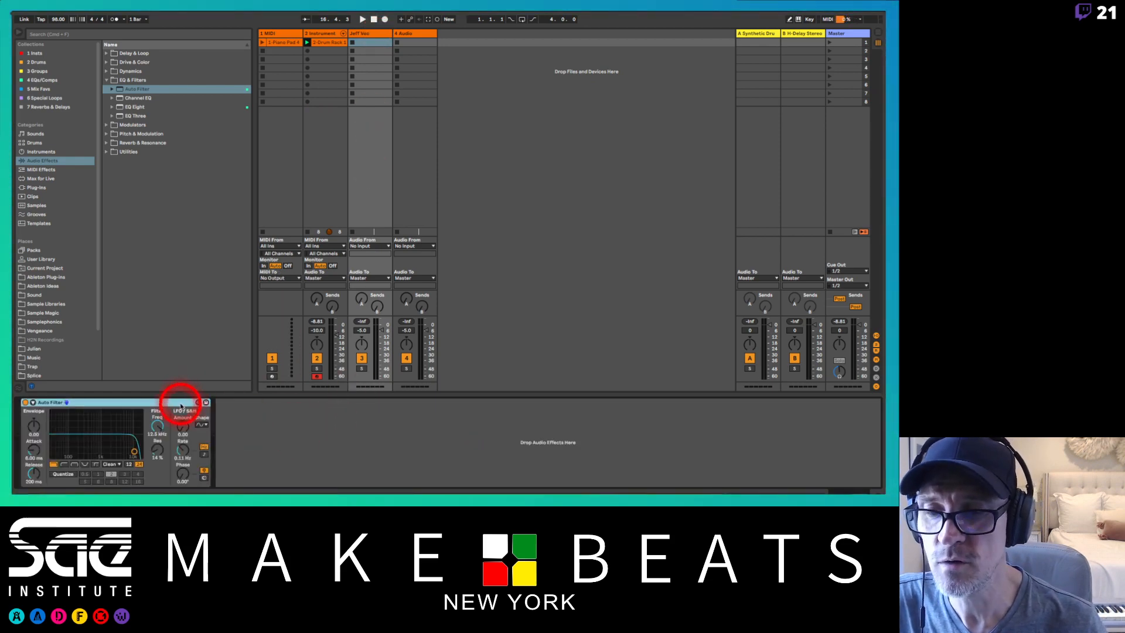
# - Move the Auto Filter from track 3 to the end of the 2 Instrument track's device chain, and back to track 3
pyautogui.moveTo(180, 403); pyautogui.dragTo(344, 67)
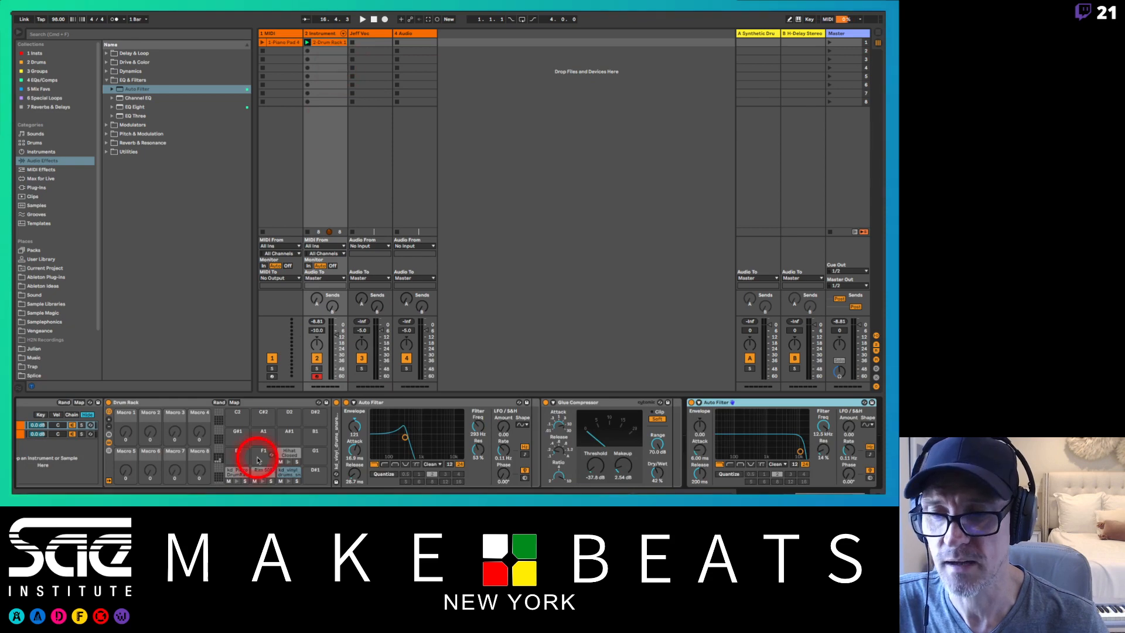
pyautogui.moveTo(758, 403); pyautogui.dragTo(410, 71)
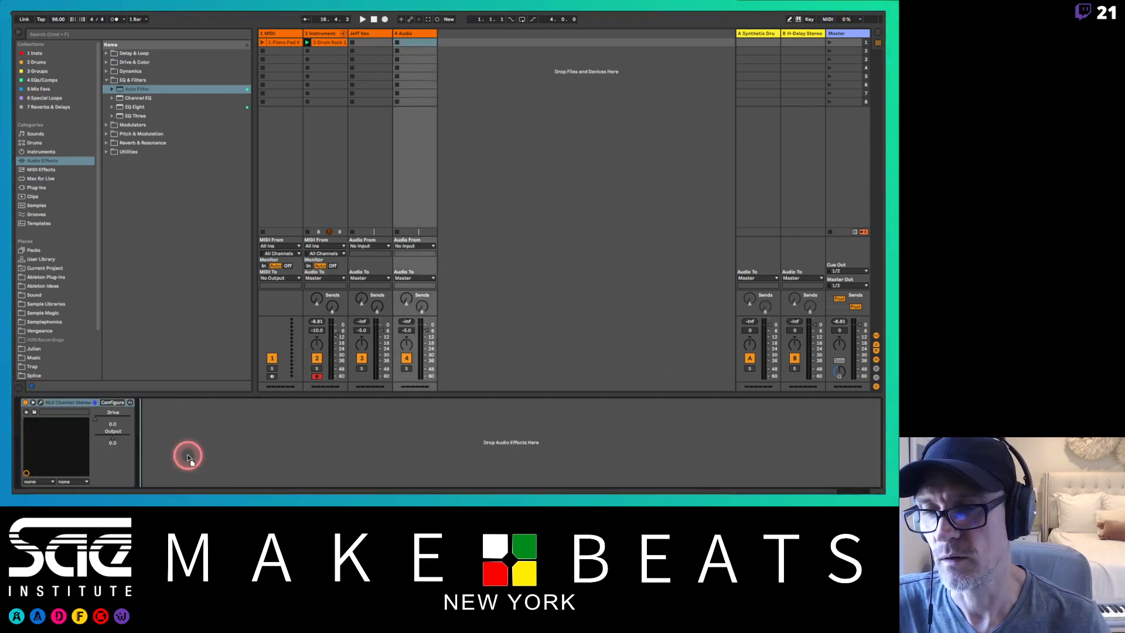
pyautogui.click(279, 32)
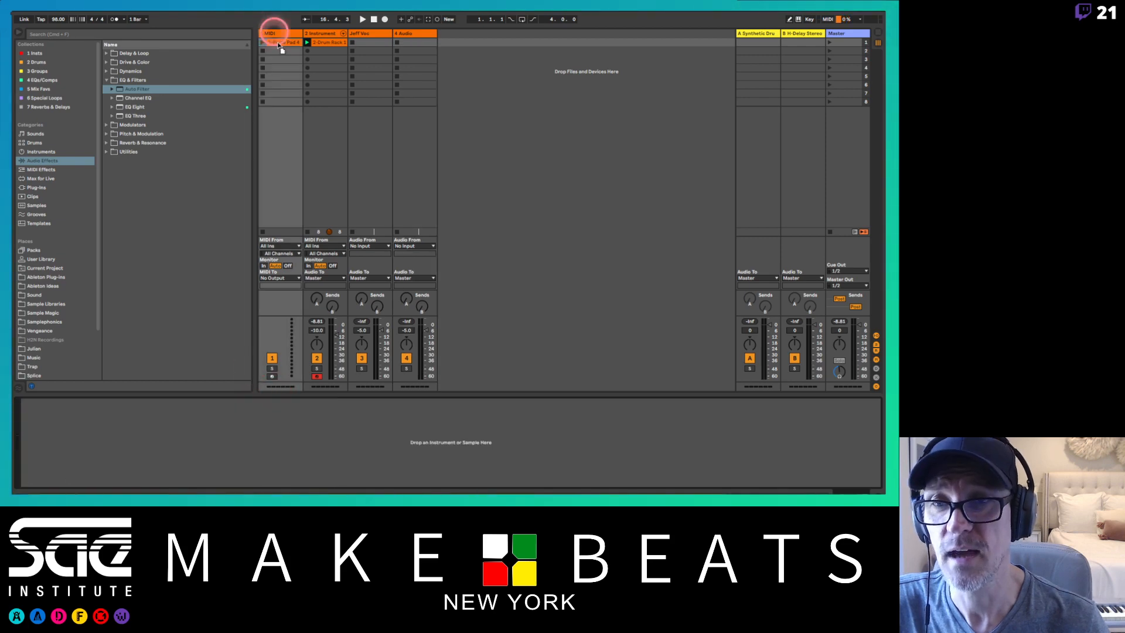
pyautogui.click(326, 82)
pyautogui.moveTo(325, 81); pyautogui.dragTo(325, 79)
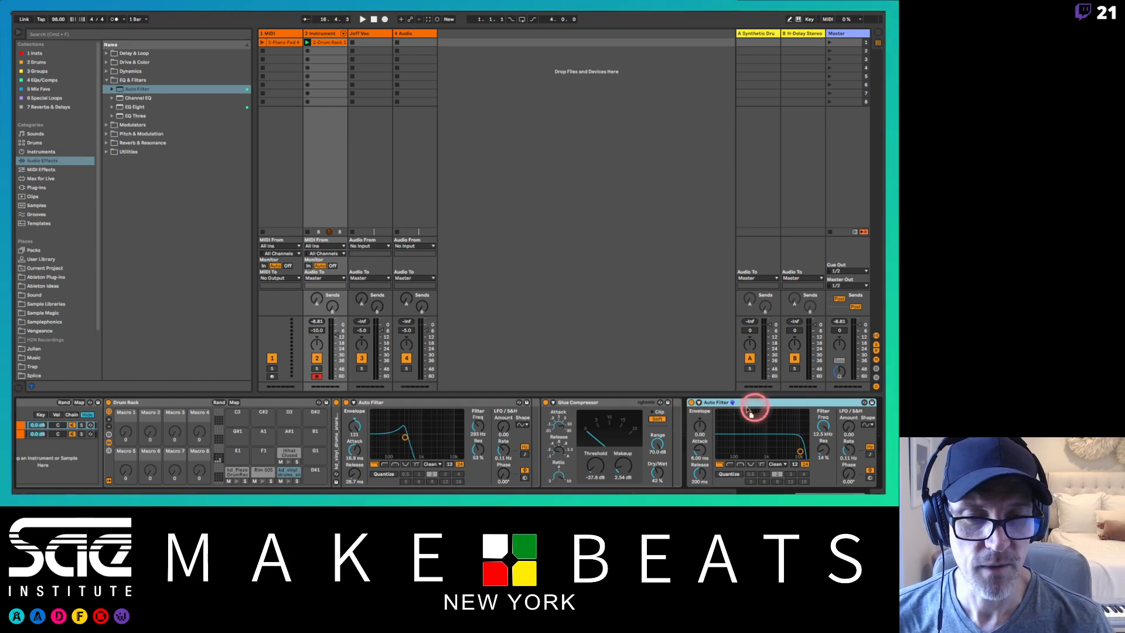
pyautogui.click(359, 79)
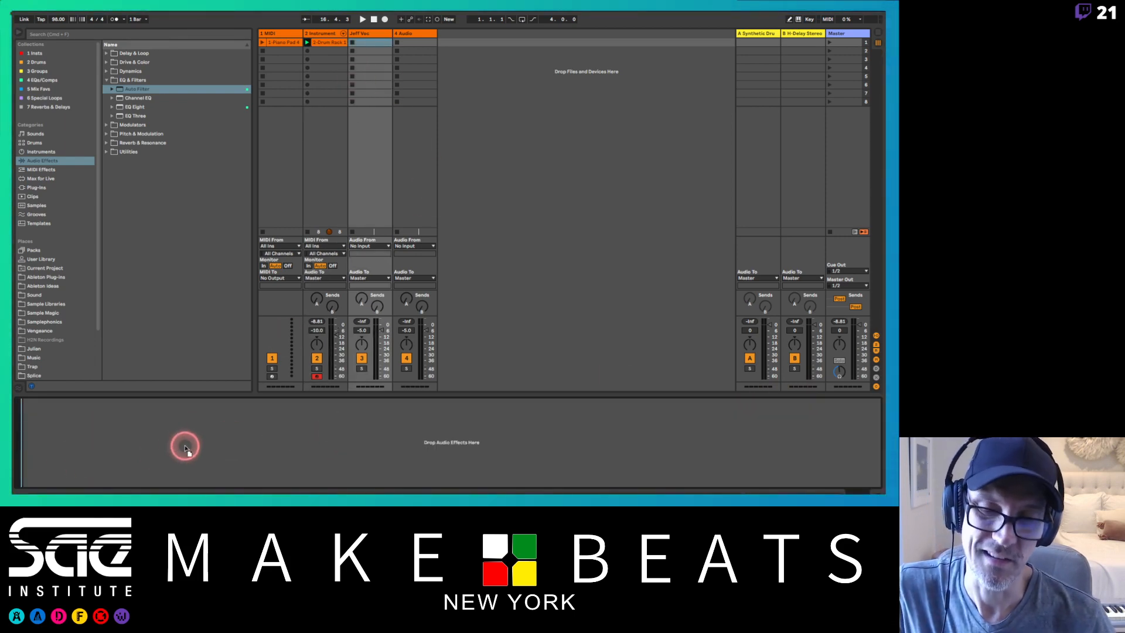
pyautogui.moveTo(185, 449); pyautogui.dragTo(185, 449)
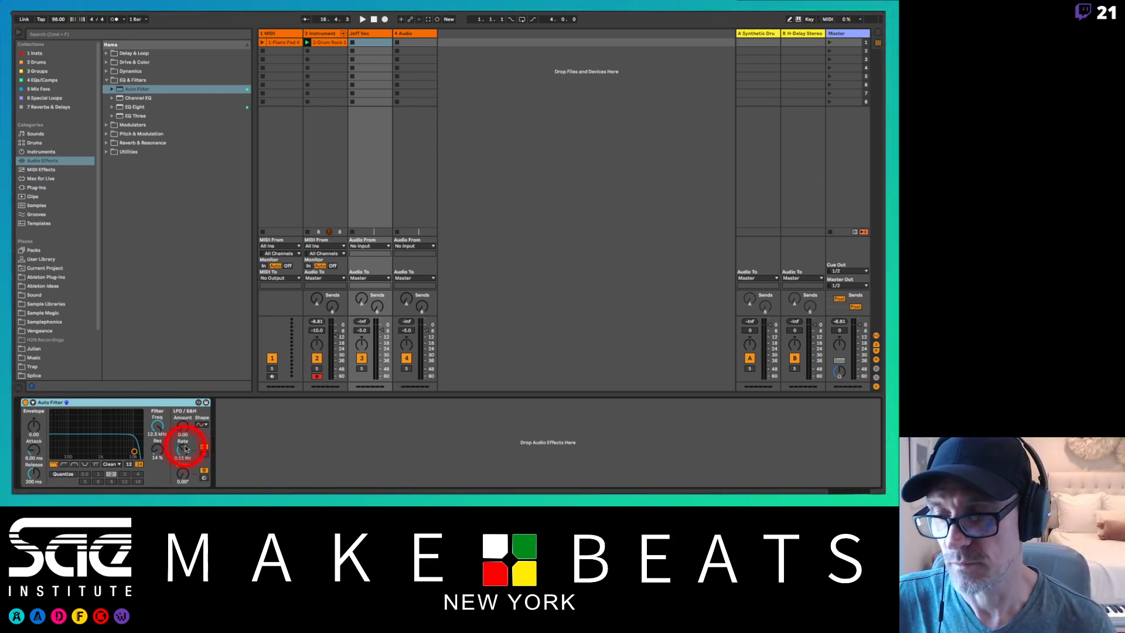
# - Delete the Auto Filter from audio track 3 and bring up the device chain of the 2 Instrument track
pyautogui.click(164, 402)
pyautogui.press('BackSpace')
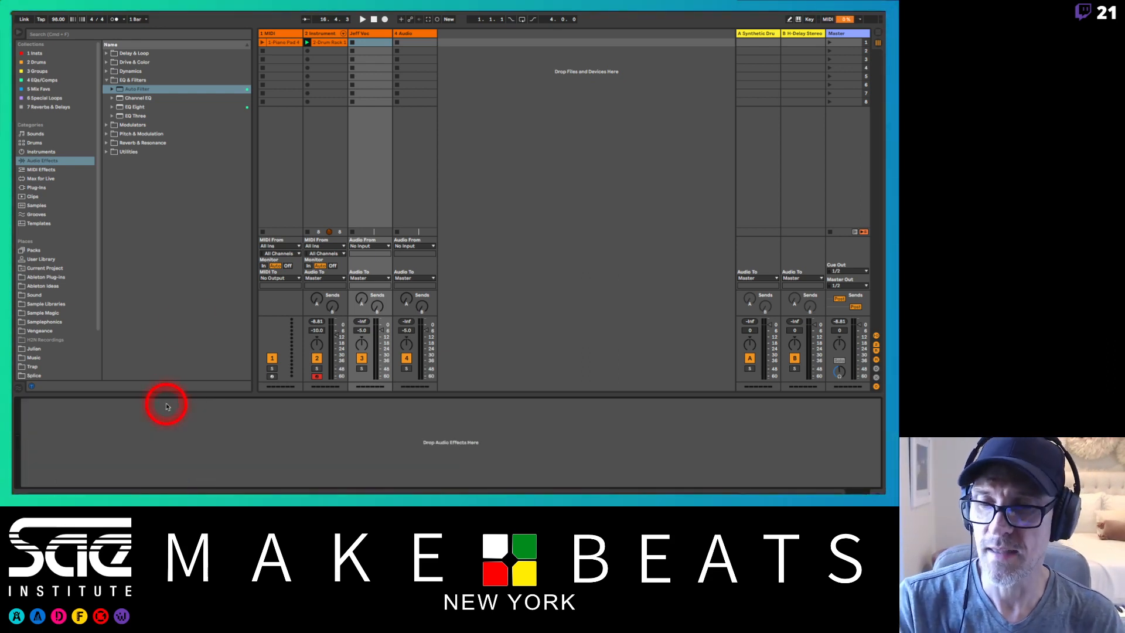
pyautogui.click(287, 33)
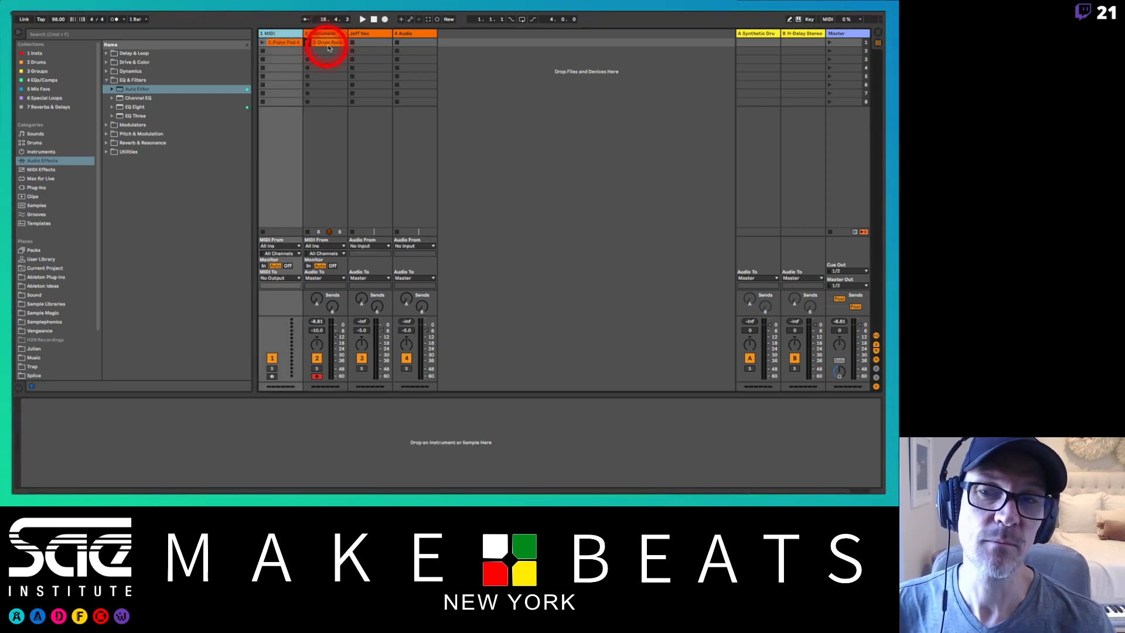
pyautogui.click(329, 37)
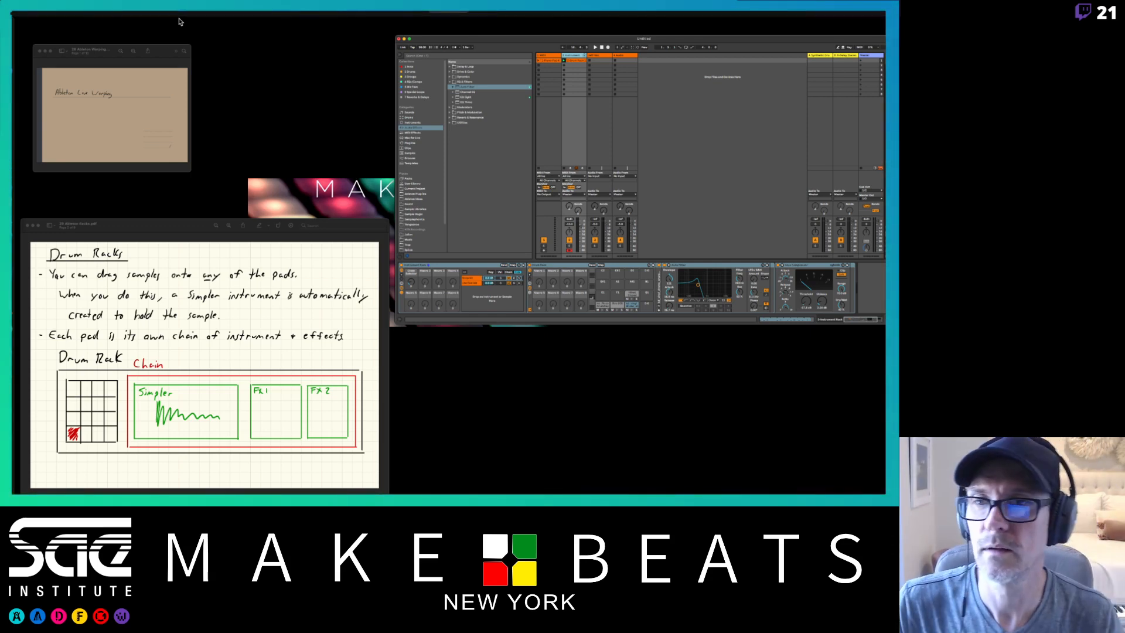
# - Return to Ableton Live from the Drum Racks notes and select the empty C2 pad in the Deep Kit chain
pyautogui.hotkey('ctrl', 'Up')
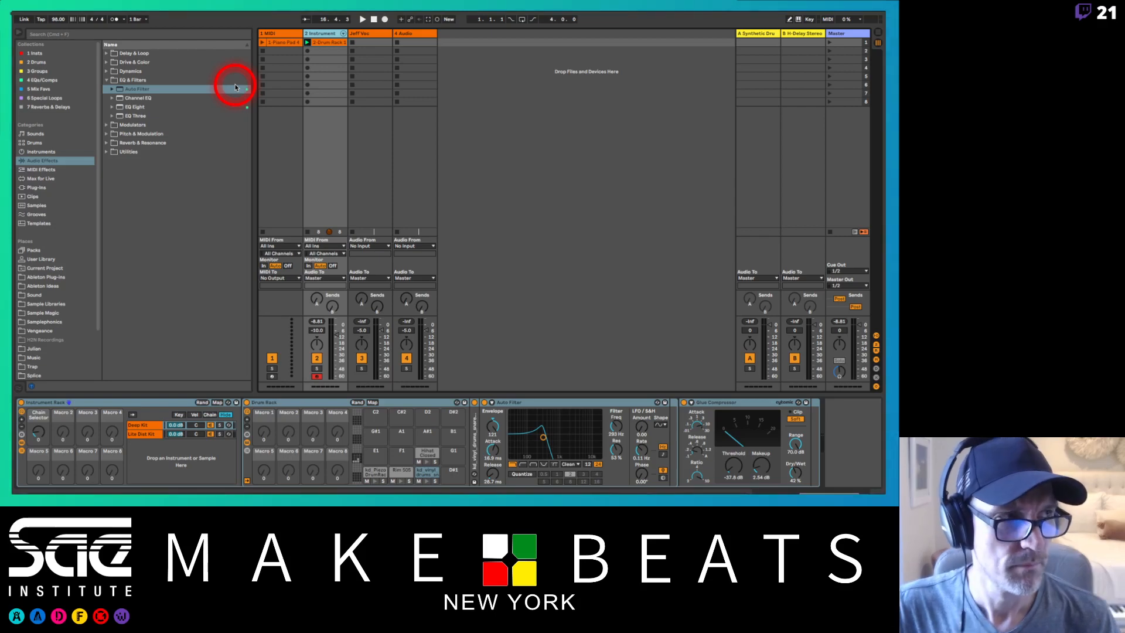
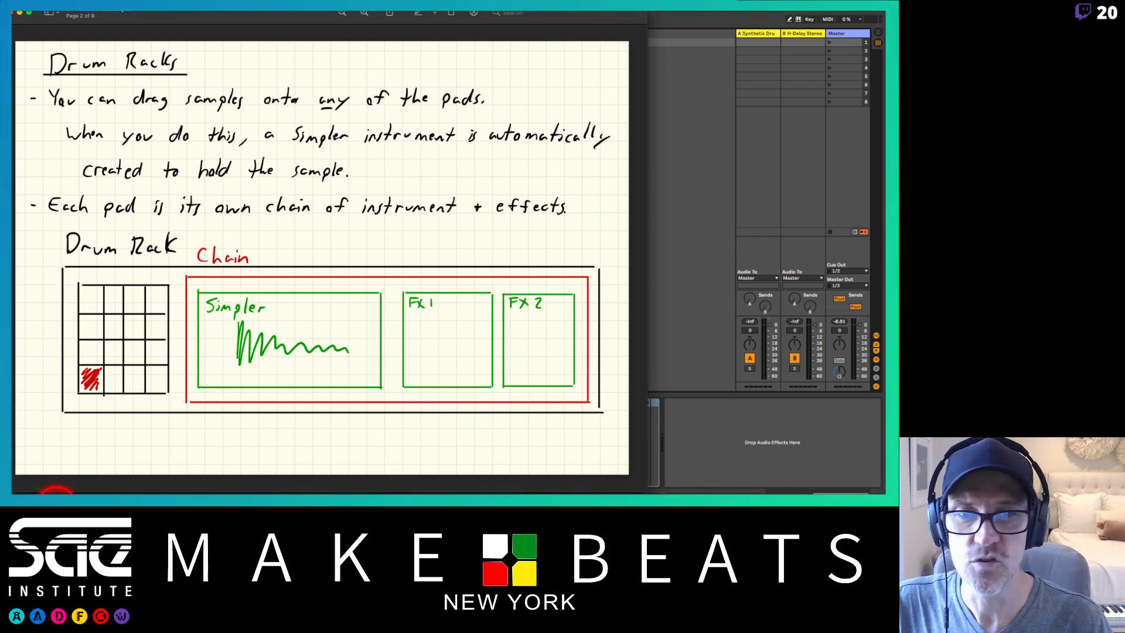
pyautogui.click(683, 280)
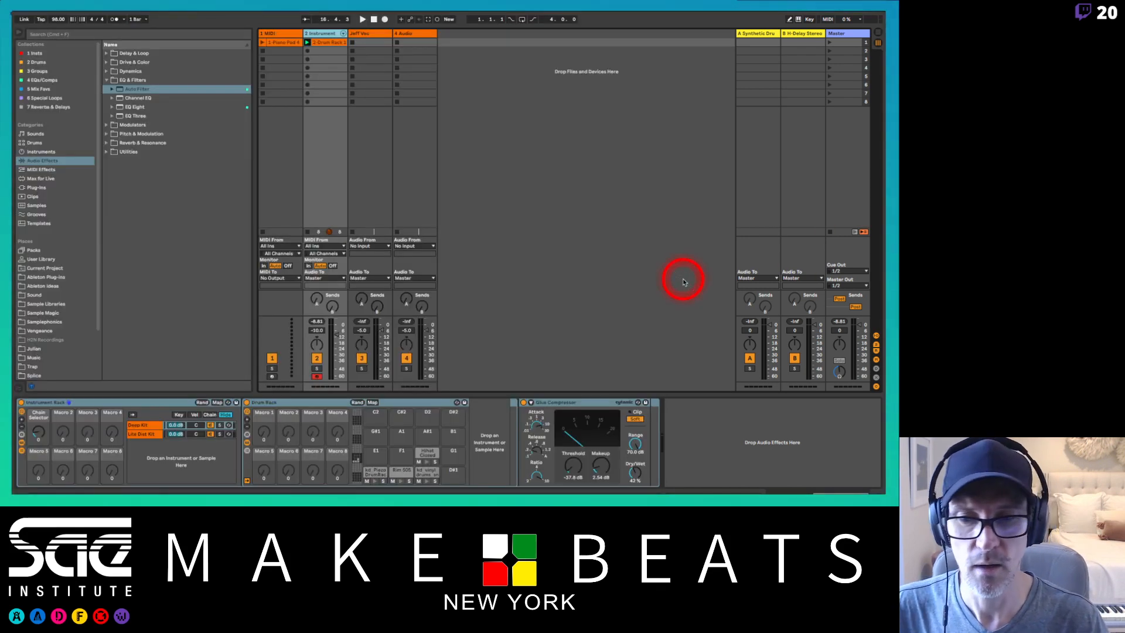
pyautogui.click(149, 426)
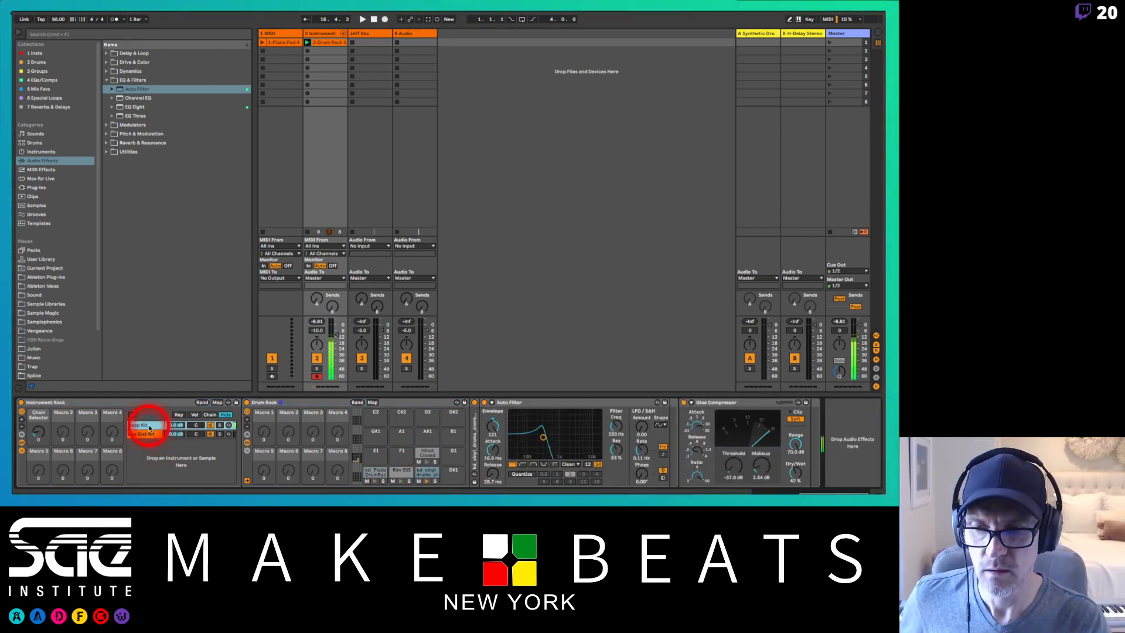
pyautogui.click(376, 416)
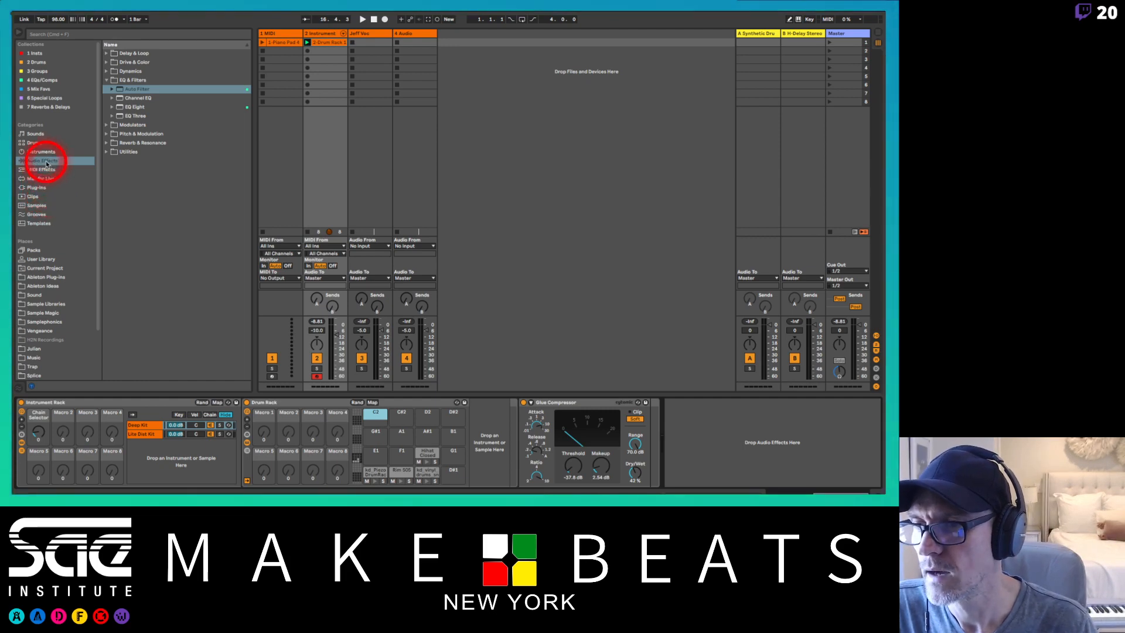
# - Audition the tom samples in the Drum Hits library and load Tom 808 PEQ 2.wav onto the drum rack's G1 pad
pyautogui.click(35, 143)
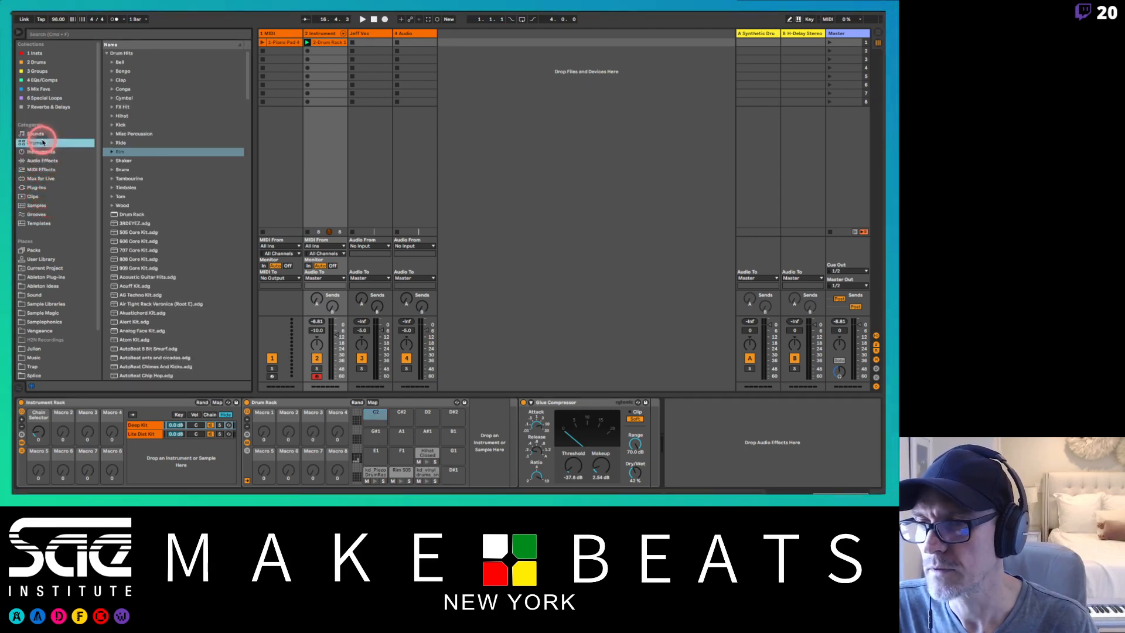
pyautogui.click(112, 196)
pyautogui.click(135, 251)
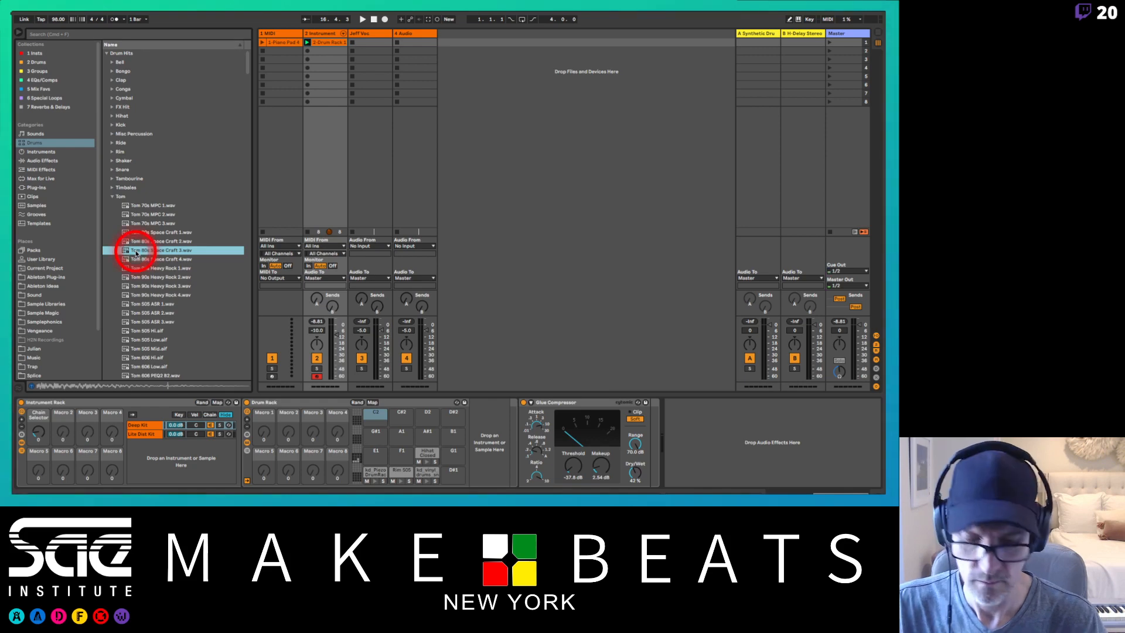
pyautogui.press('Down')
pyautogui.press('Down')
pyautogui.press('Down')
pyautogui.press('Down')
pyautogui.press('Down')
pyautogui.press('Down')
pyautogui.press('Down')
pyautogui.press('Down')
pyautogui.press('Down')
pyautogui.press('Down')
pyautogui.press('Down')
pyautogui.press('Down')
pyautogui.press('Down')
pyautogui.press('Down')
pyautogui.press('Down')
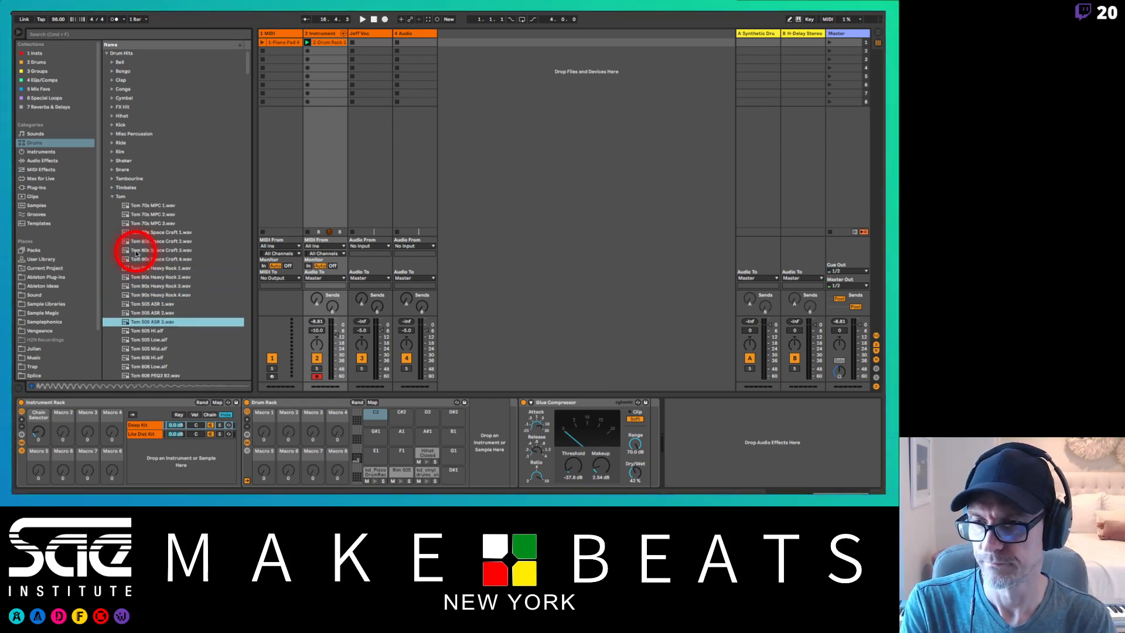
pyautogui.press('Down')
pyautogui.press('Down')
pyautogui.press('Down')
pyautogui.press('Down')
pyautogui.press('Down')
pyautogui.press('Down')
pyautogui.press('Down')
pyautogui.press('Down')
pyautogui.press('Down')
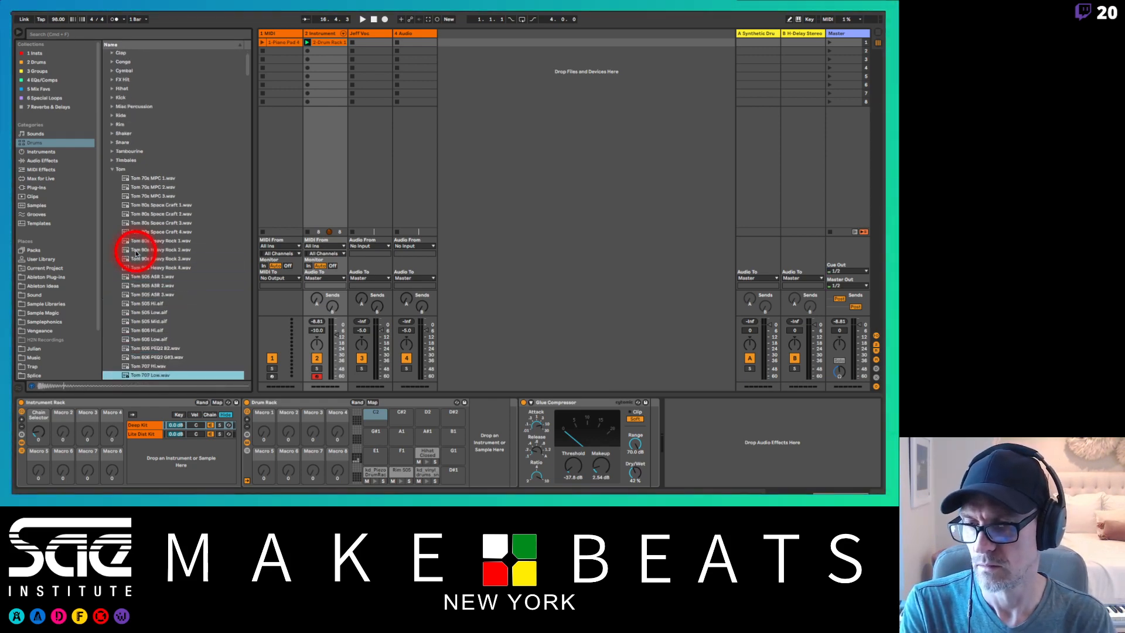
pyautogui.press('Down')
pyautogui.press('Down')
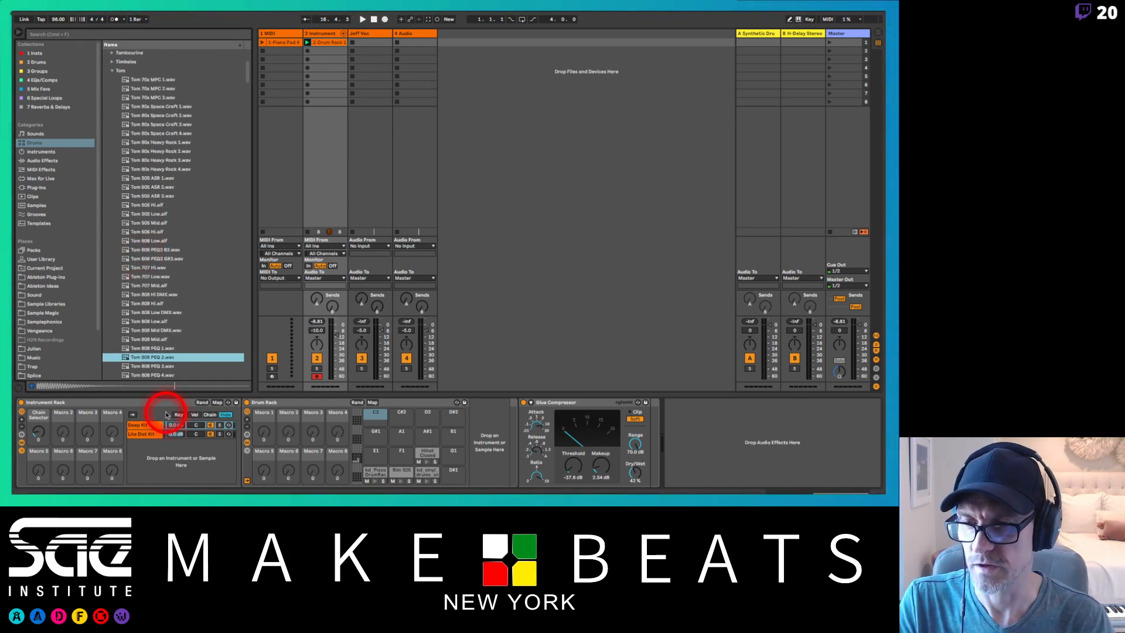
pyautogui.moveTo(313, 398); pyautogui.dragTo(458, 463)
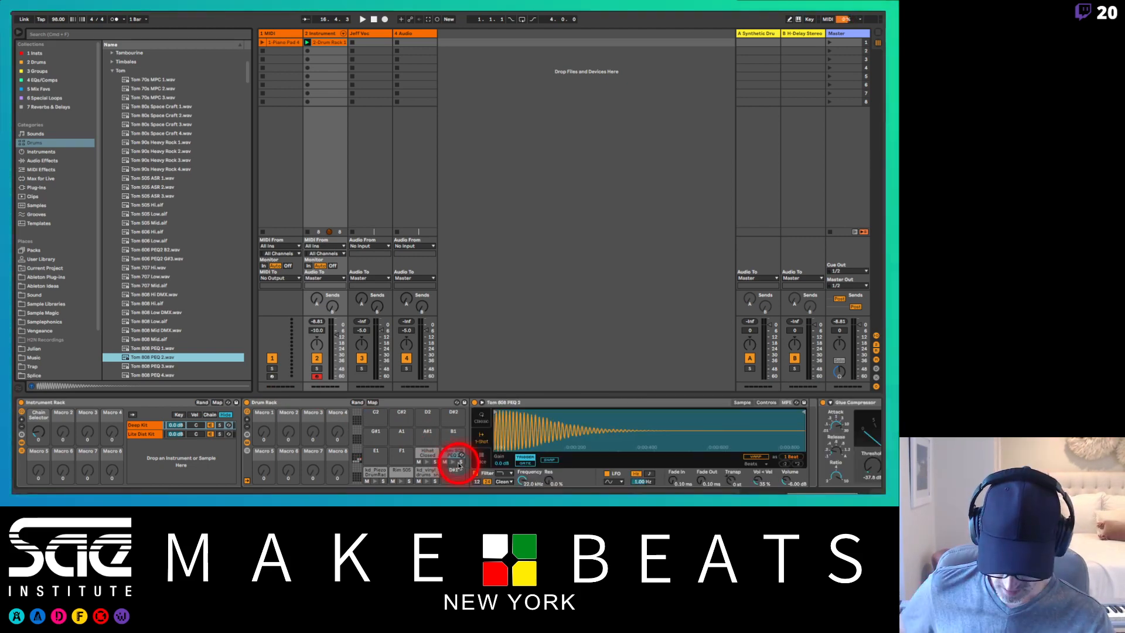
pyautogui.click(459, 463)
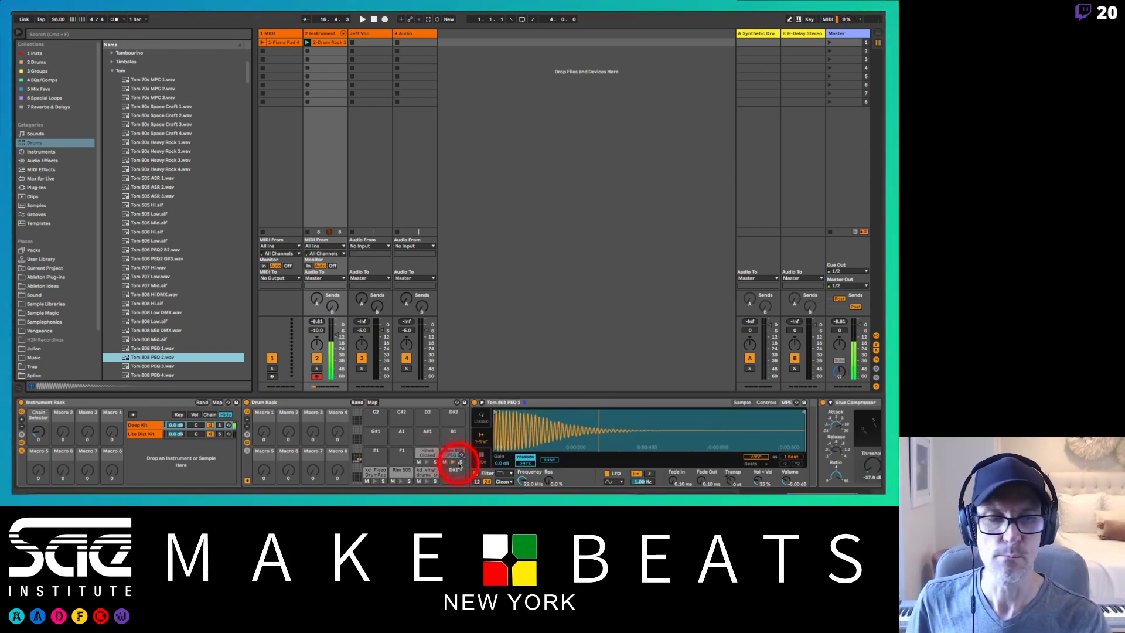
# - Load Tom 808 PEQ 1.wav onto the A1 pad and replace it with Tom 808 PEQ 3.wav
pyautogui.click(155, 347)
pyautogui.moveTo(443, 437); pyautogui.dragTo(406, 438)
pyautogui.click(150, 366)
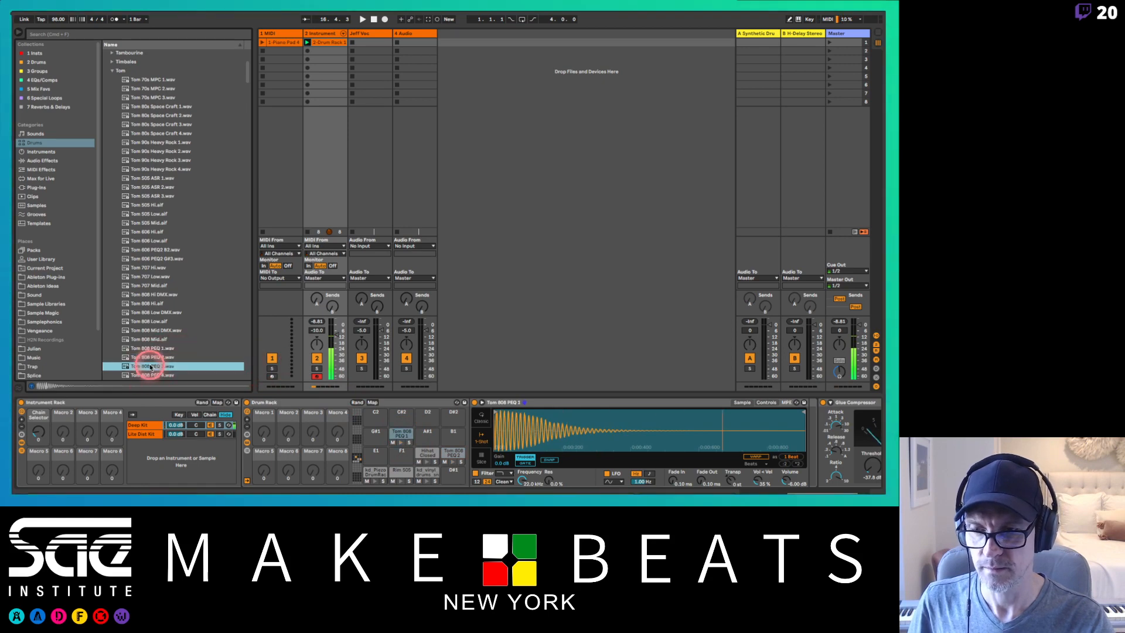
pyautogui.press('Down')
pyautogui.press('Up')
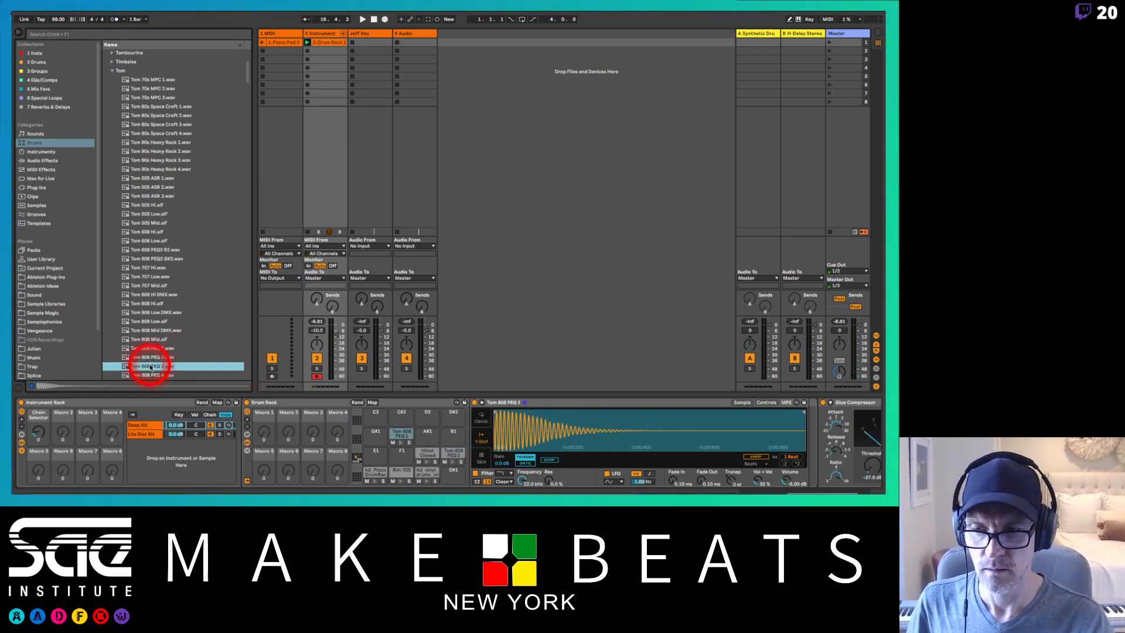
pyautogui.moveTo(150, 366); pyautogui.dragTo(405, 434)
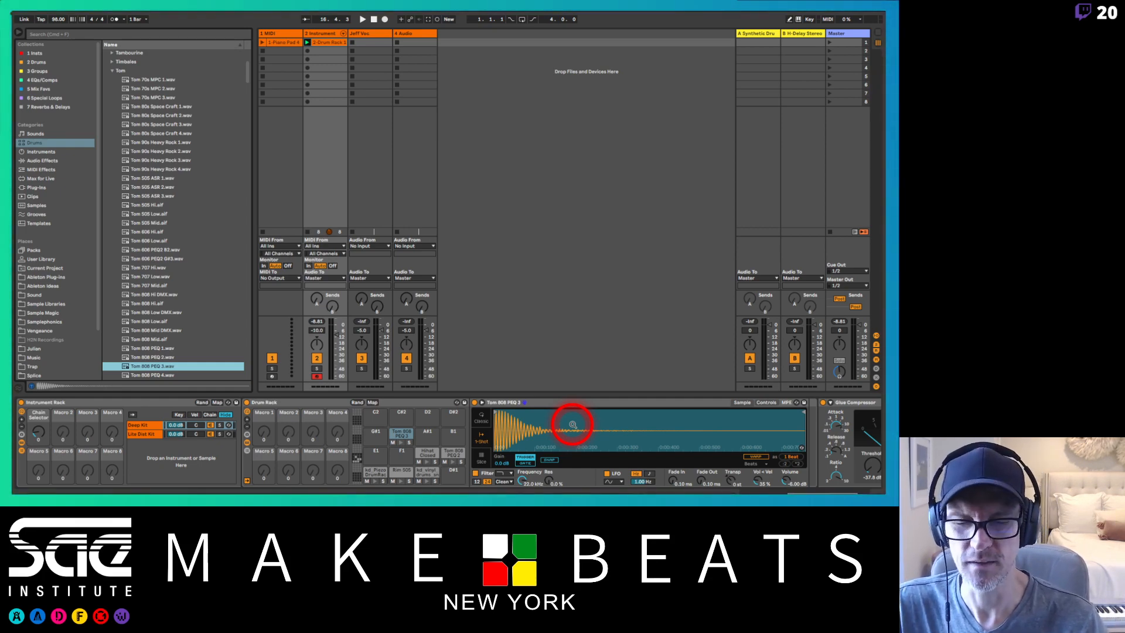
# - Find the Massive VST instrument among the plug-ins and load it onto the drum rack's empty B1 pad
pyautogui.click(113, 71)
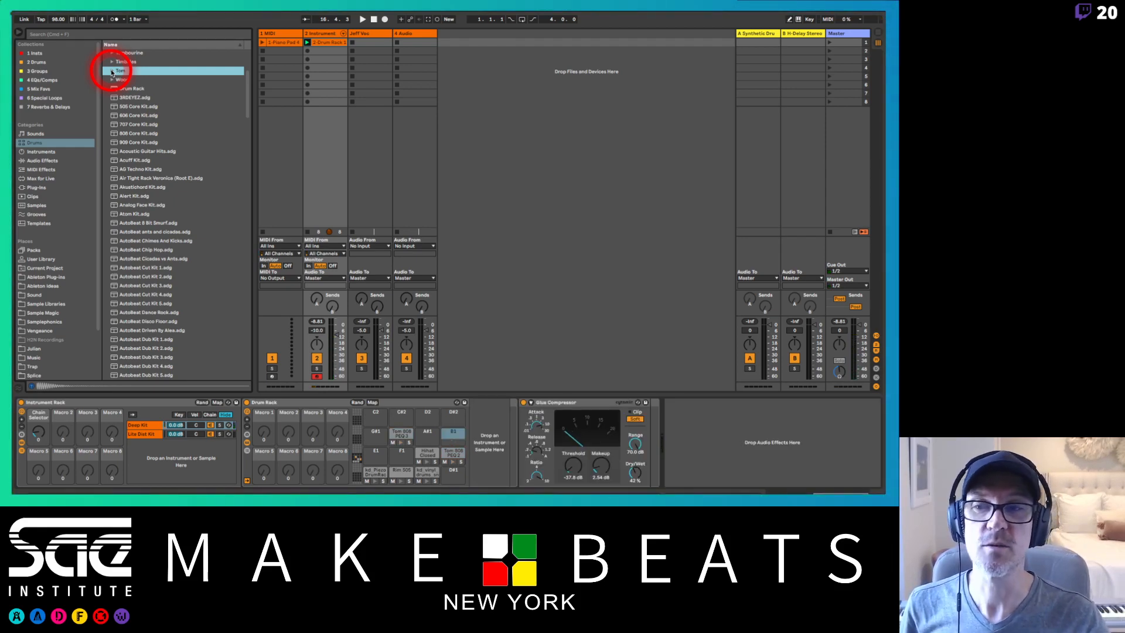
pyautogui.click(46, 178)
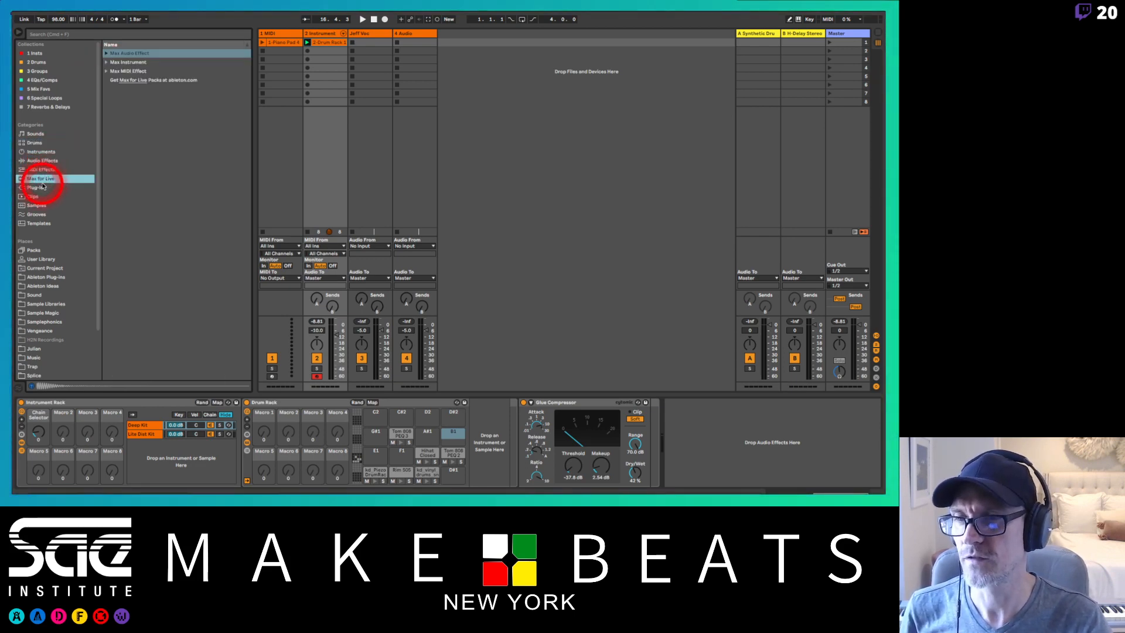
pyautogui.click(42, 188)
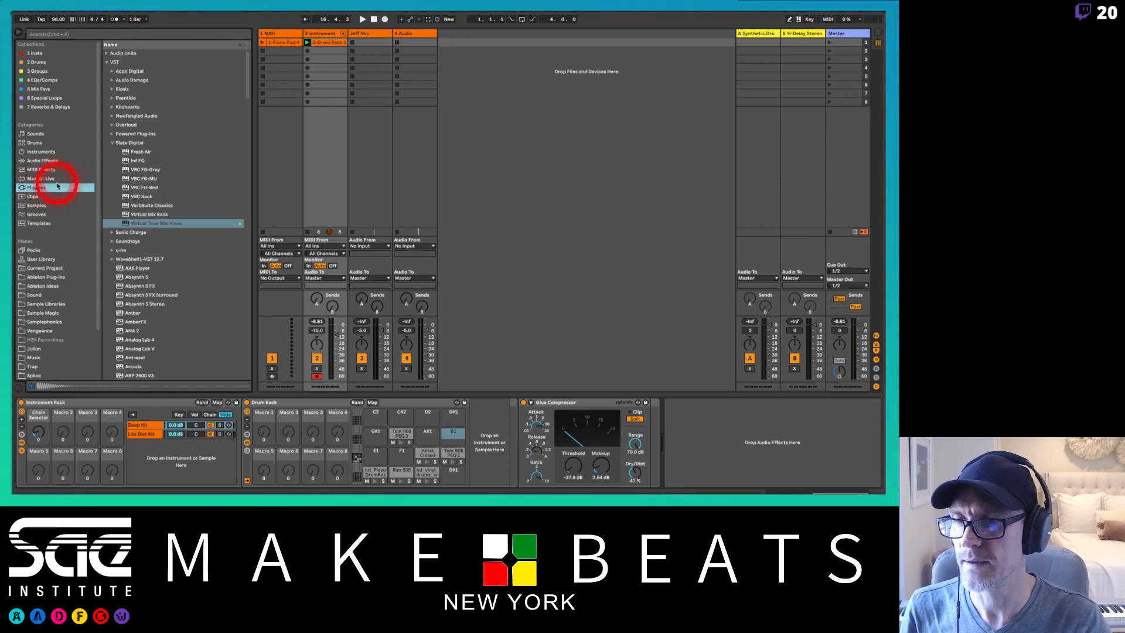
pyautogui.click(113, 143)
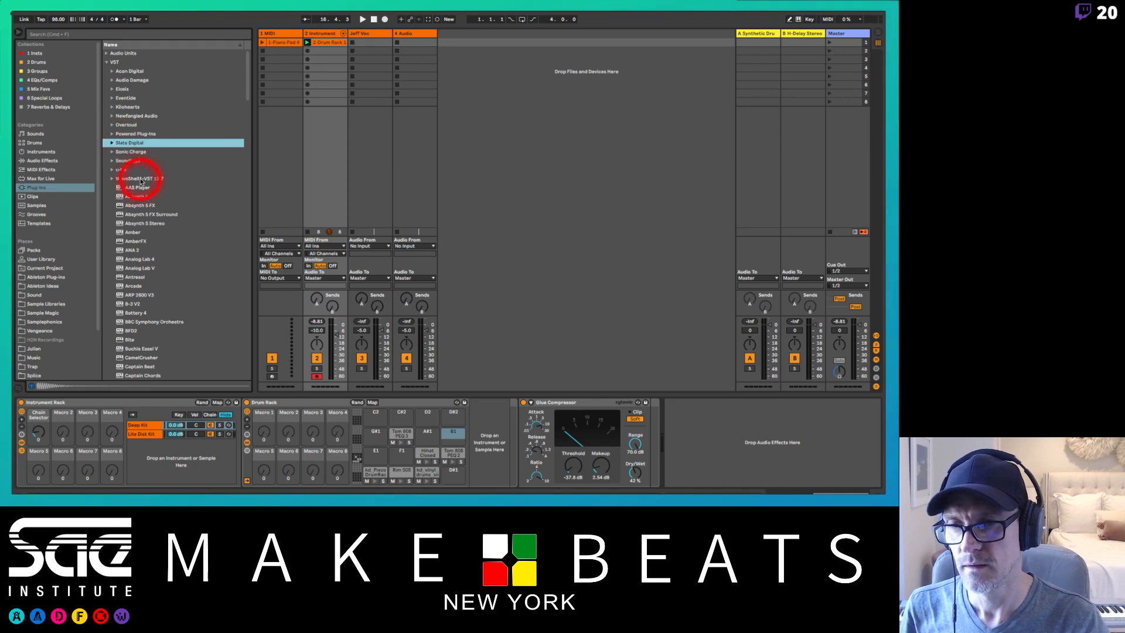
pyautogui.scroll(-15, 138, 176)
pyautogui.scroll(-15, 141, 181)
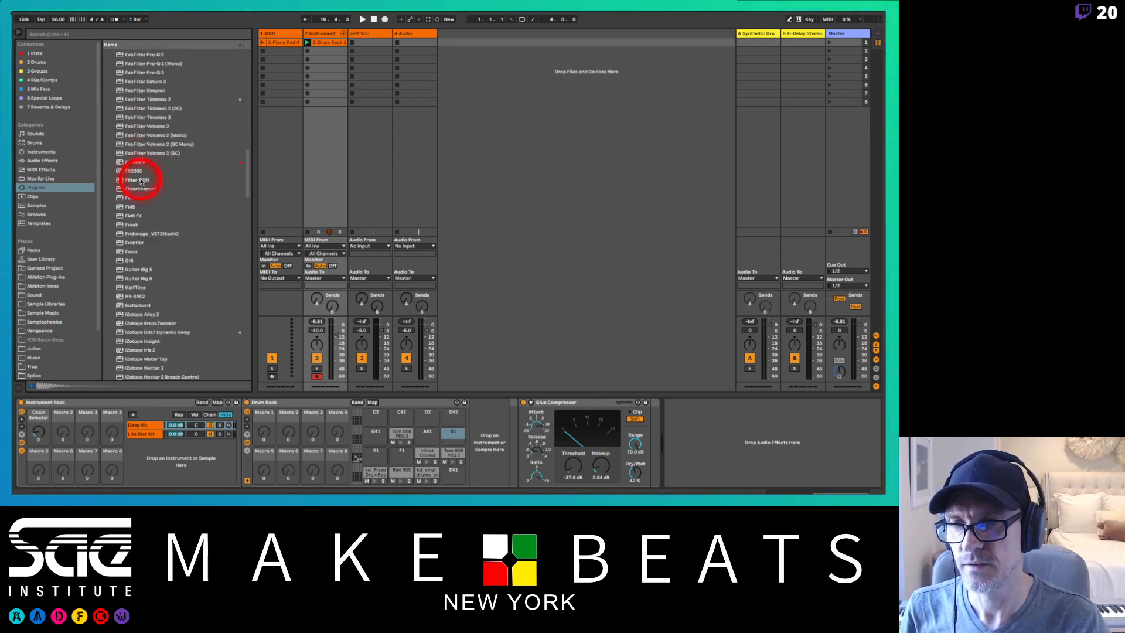
pyautogui.scroll(-3, 140, 182)
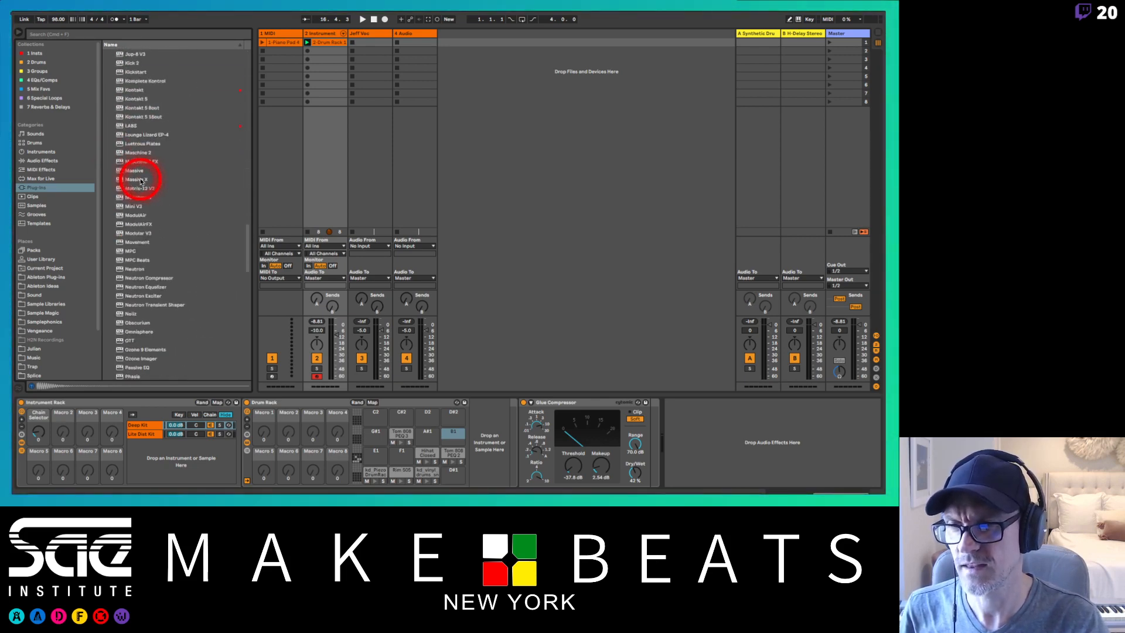
pyautogui.moveTo(134, 171); pyautogui.dragTo(454, 433)
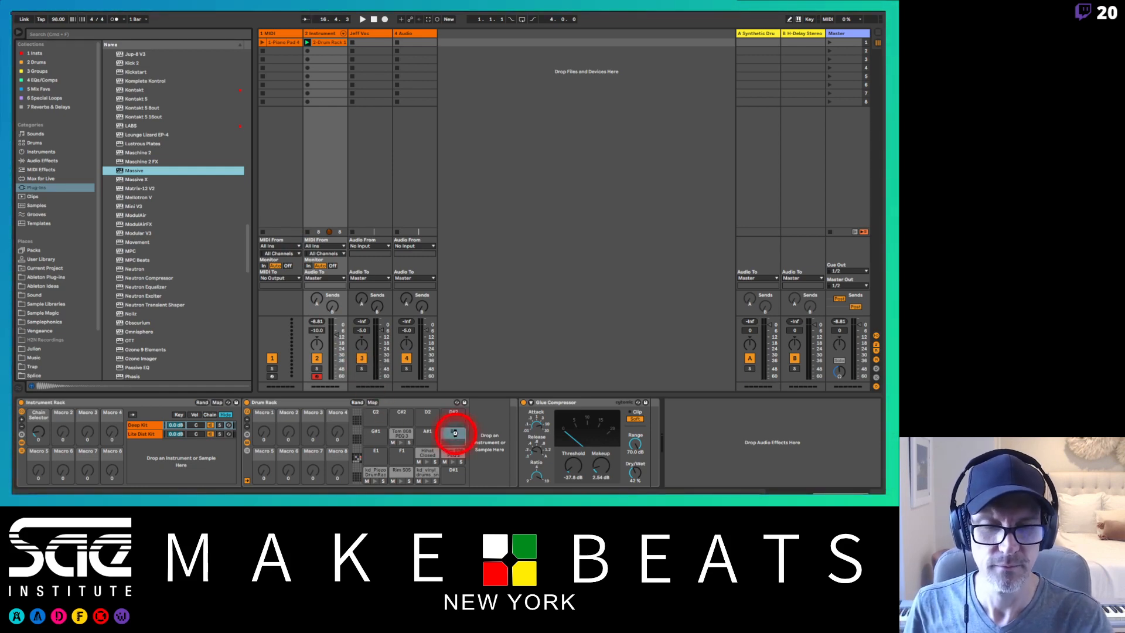
pyautogui.moveTo(455, 434); pyautogui.dragTo(455, 433)
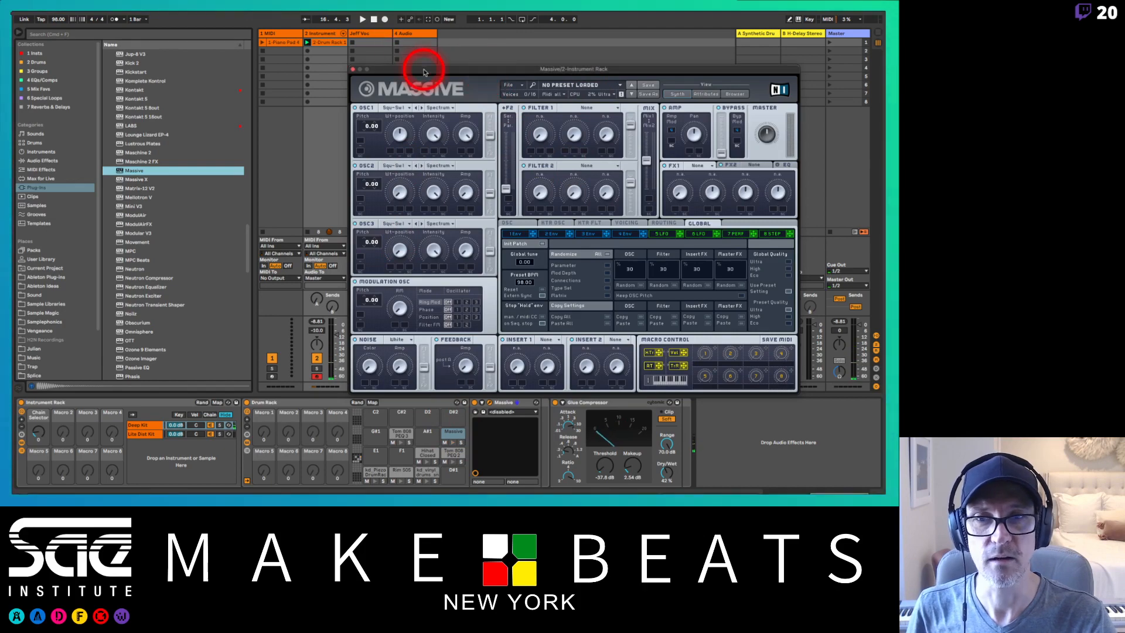
# - Open Massive's sound browser, filter the presets by the Percussion type and load the first listed preset
pyautogui.moveTo(419, 70); pyautogui.dragTo(330, 42)
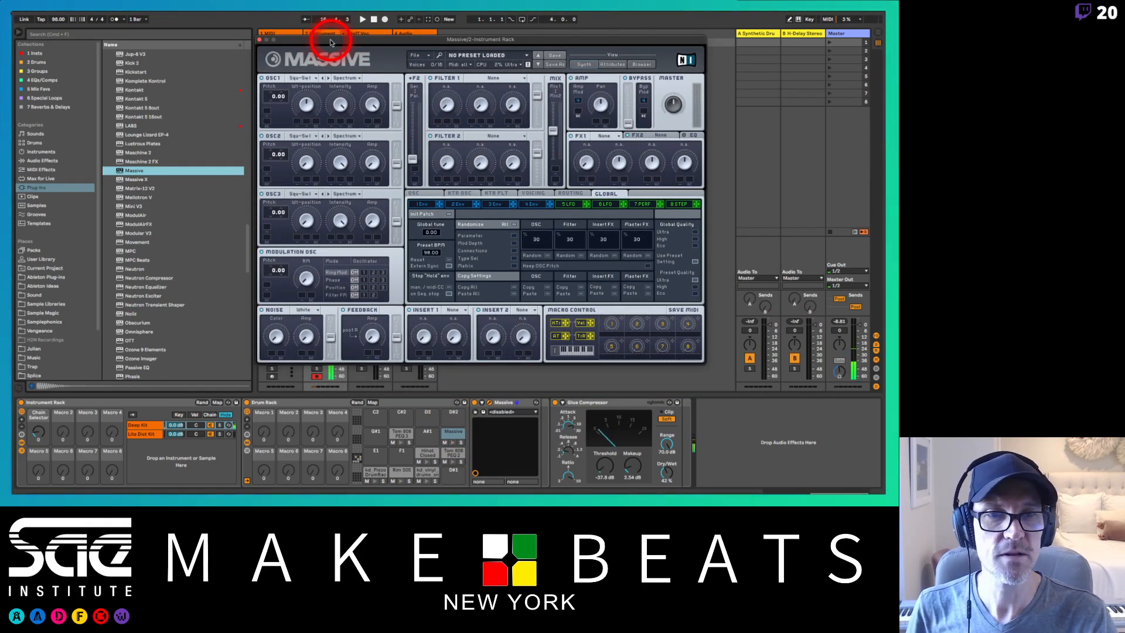
pyautogui.click(641, 64)
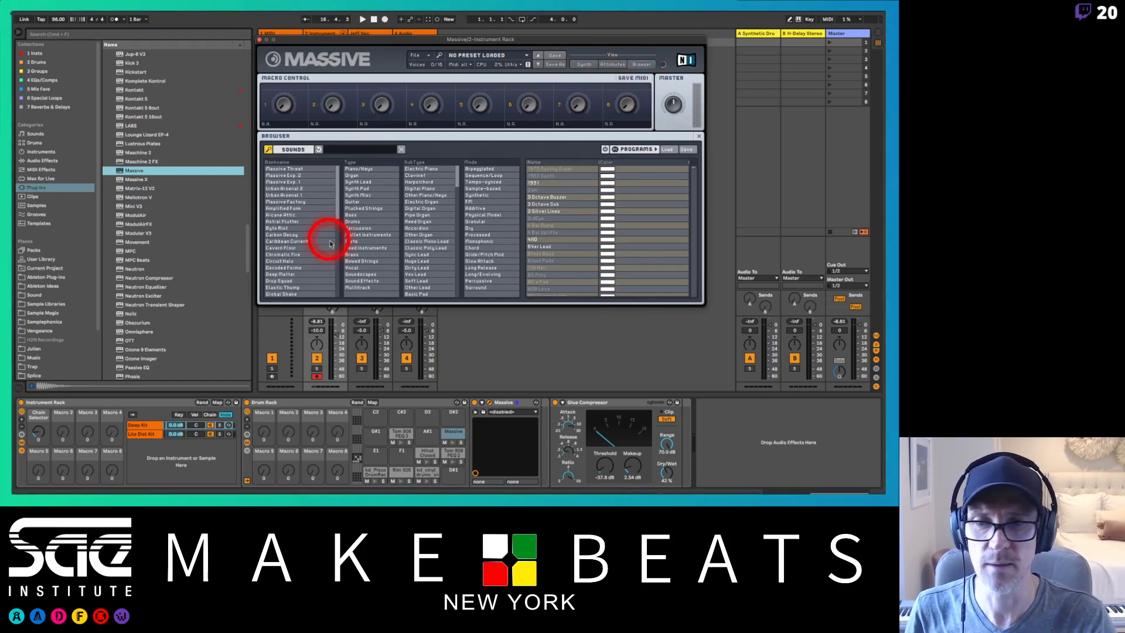
pyautogui.scroll(-6, 327, 220)
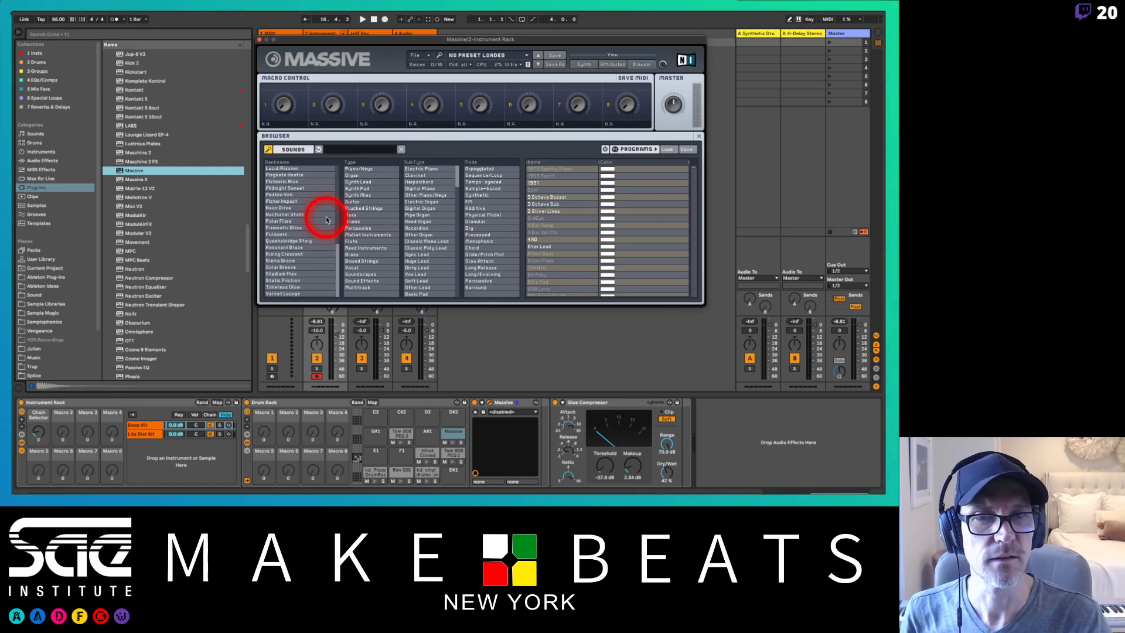
pyautogui.scroll(2, 326, 219)
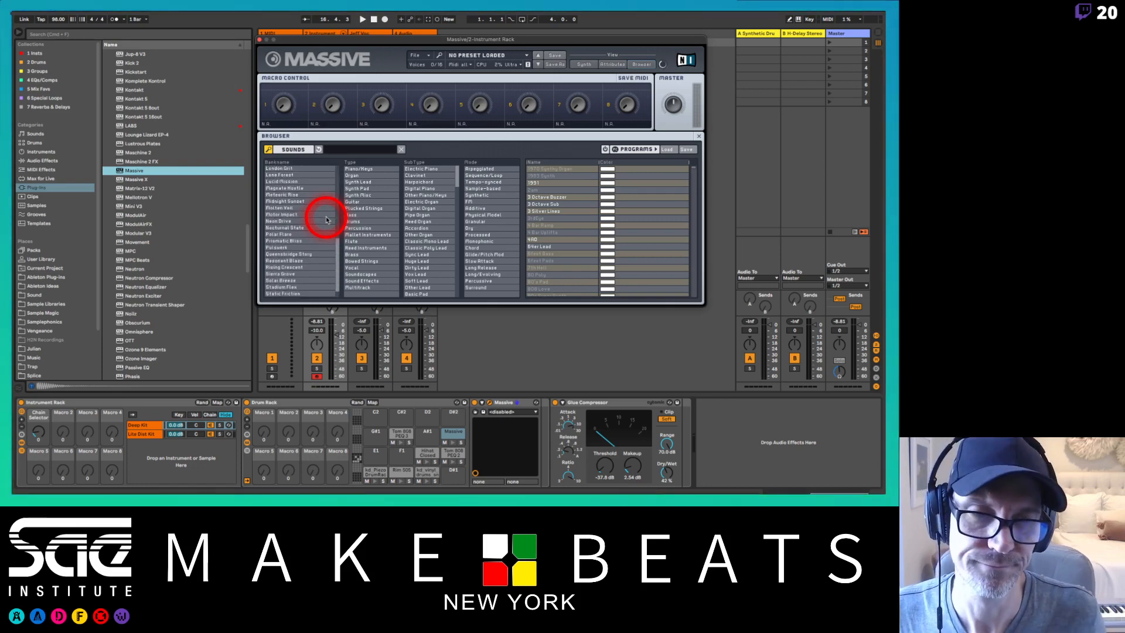
pyautogui.scroll(5, 326, 220)
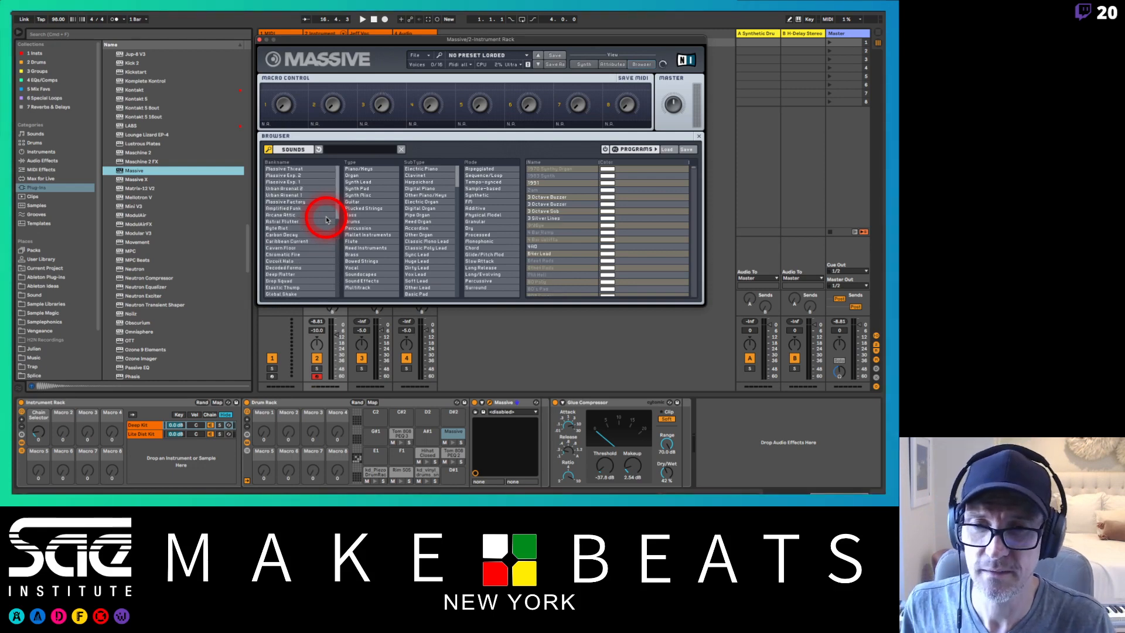
pyautogui.scroll(-7, 327, 220)
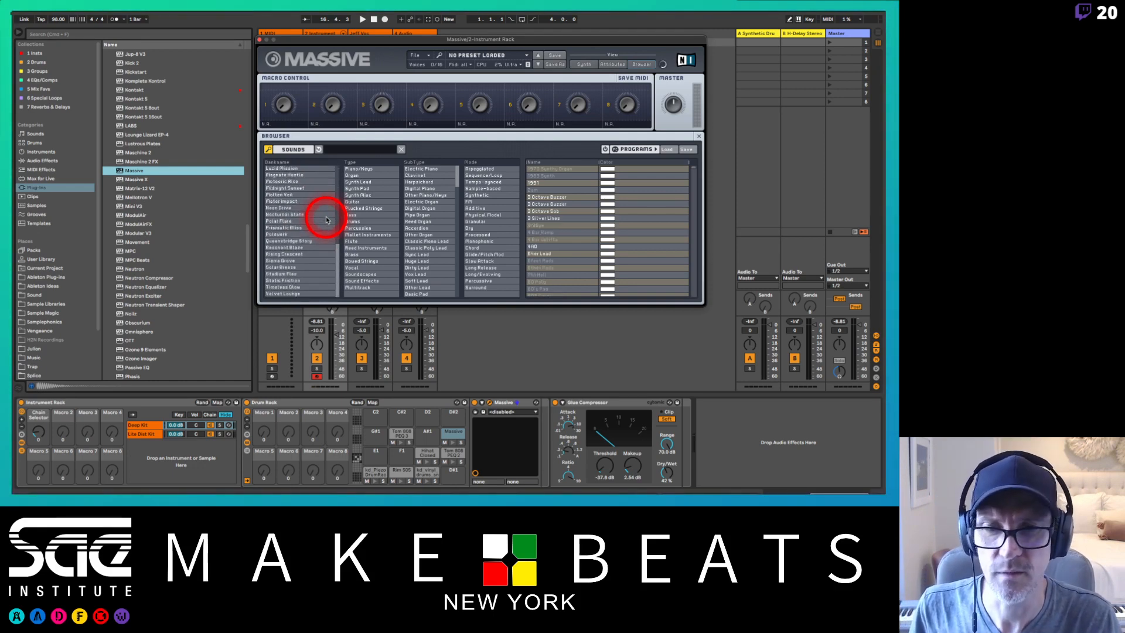
pyautogui.scroll(7, 326, 219)
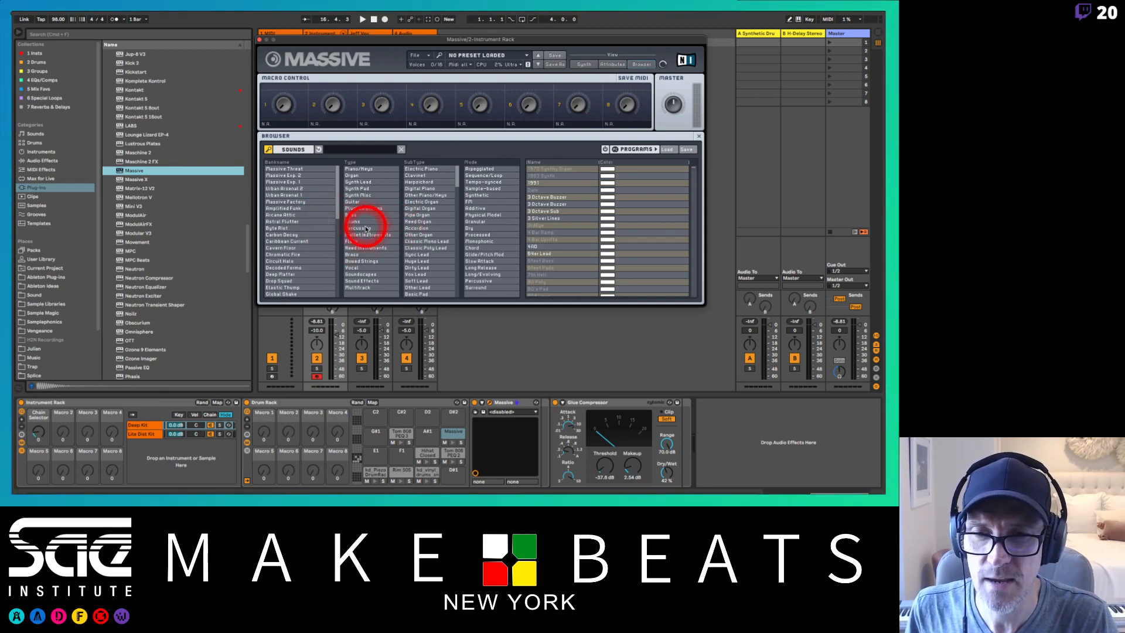
pyautogui.click(361, 231)
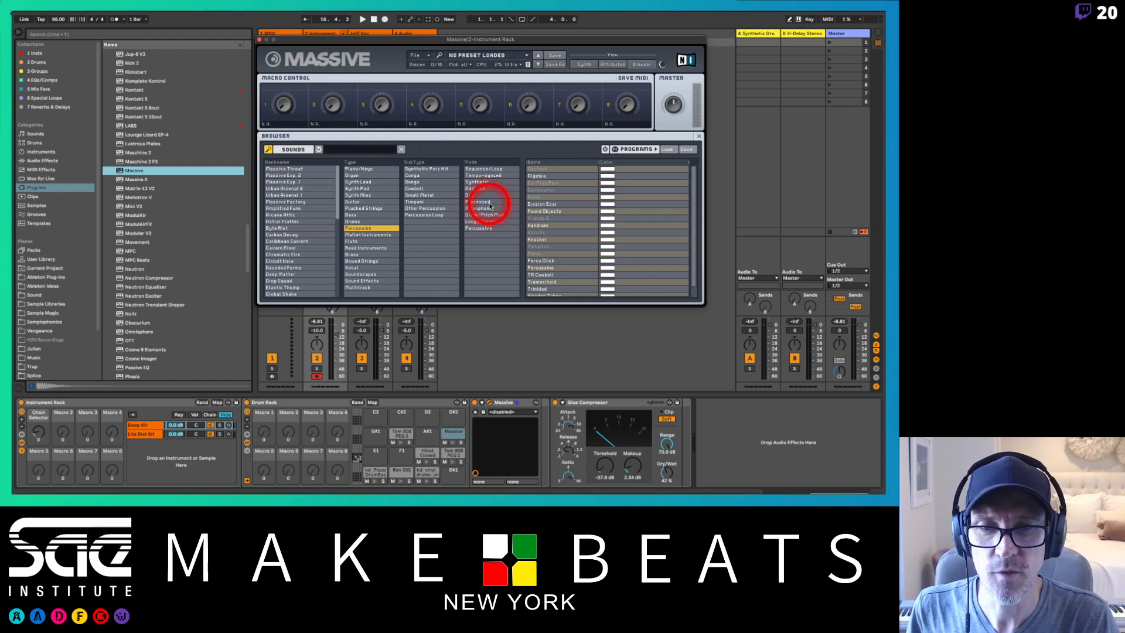
pyautogui.doubleClick(543, 170)
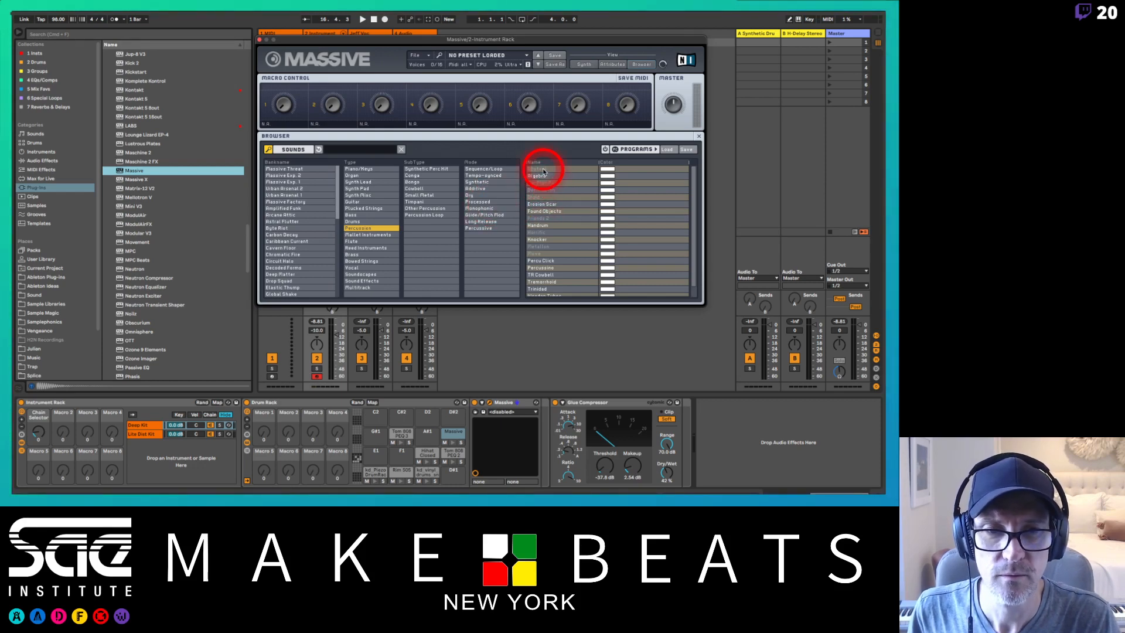
# - Audition Massive's Percussion presets, including Algebra, Erosion Scar, Found Objects and Perc Click, and load TR Cowbell
pyautogui.click(543, 176)
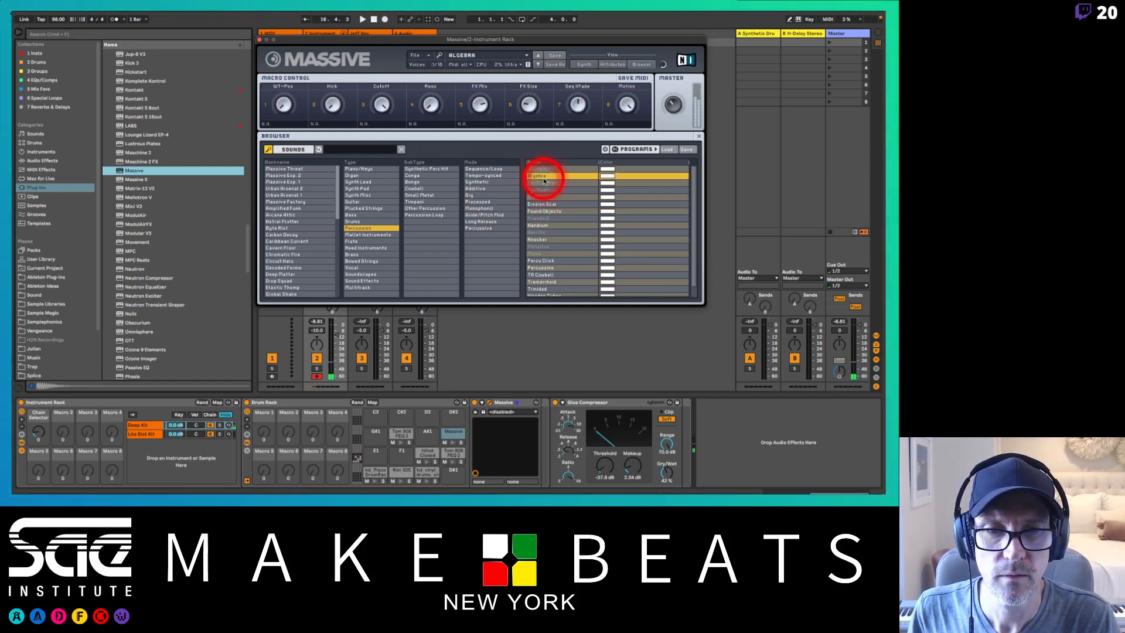
pyautogui.click(549, 207)
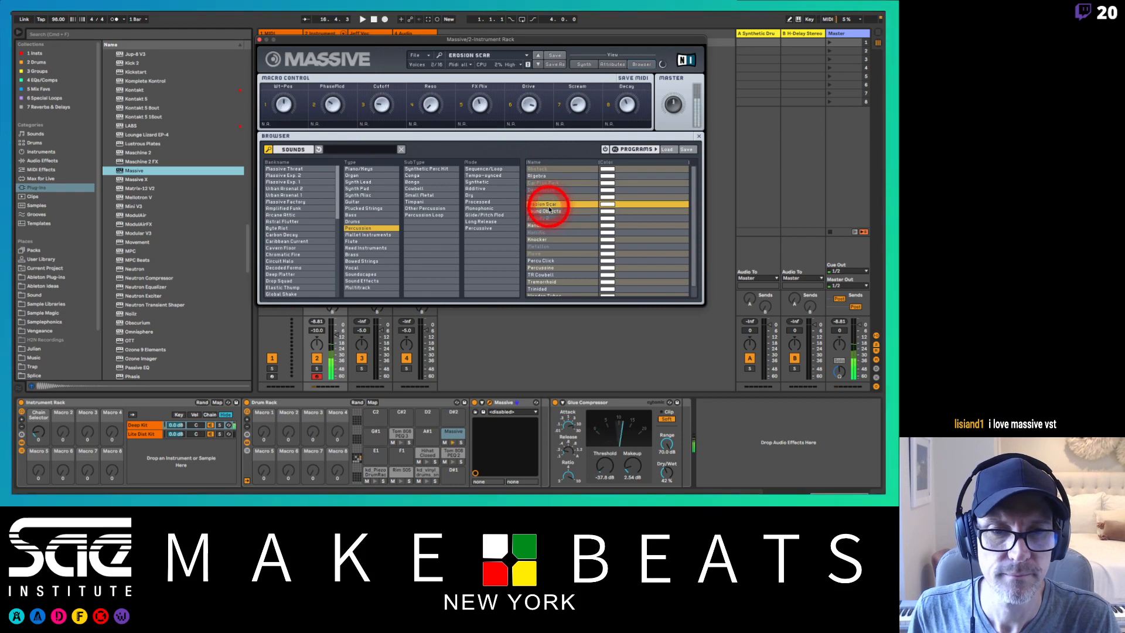
pyautogui.click(549, 212)
pyautogui.click(541, 226)
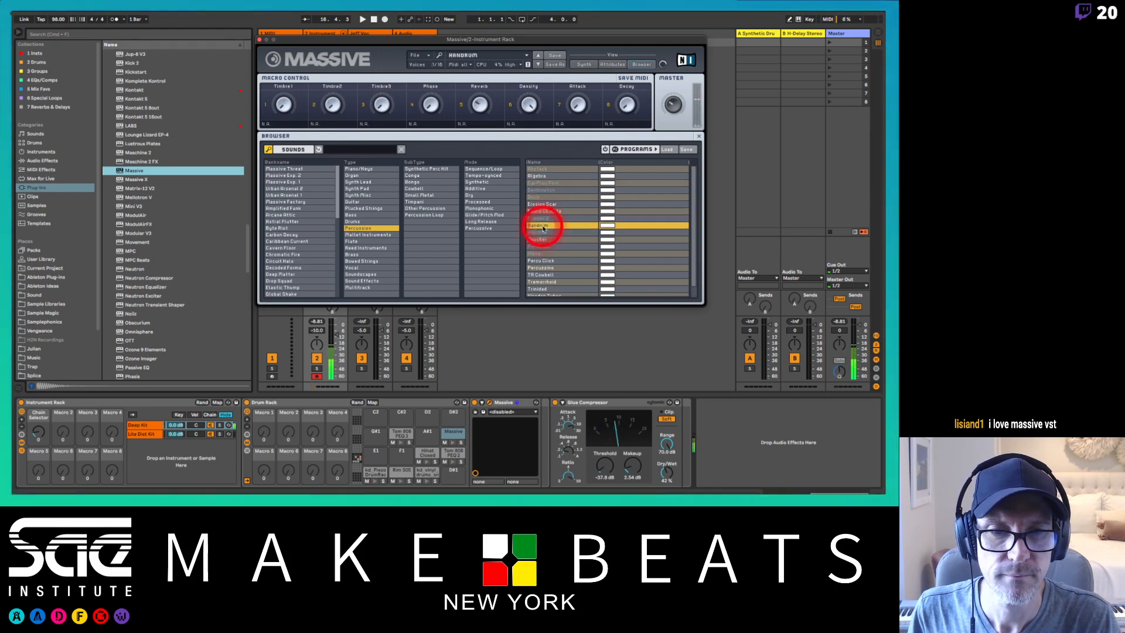
pyautogui.click(543, 240)
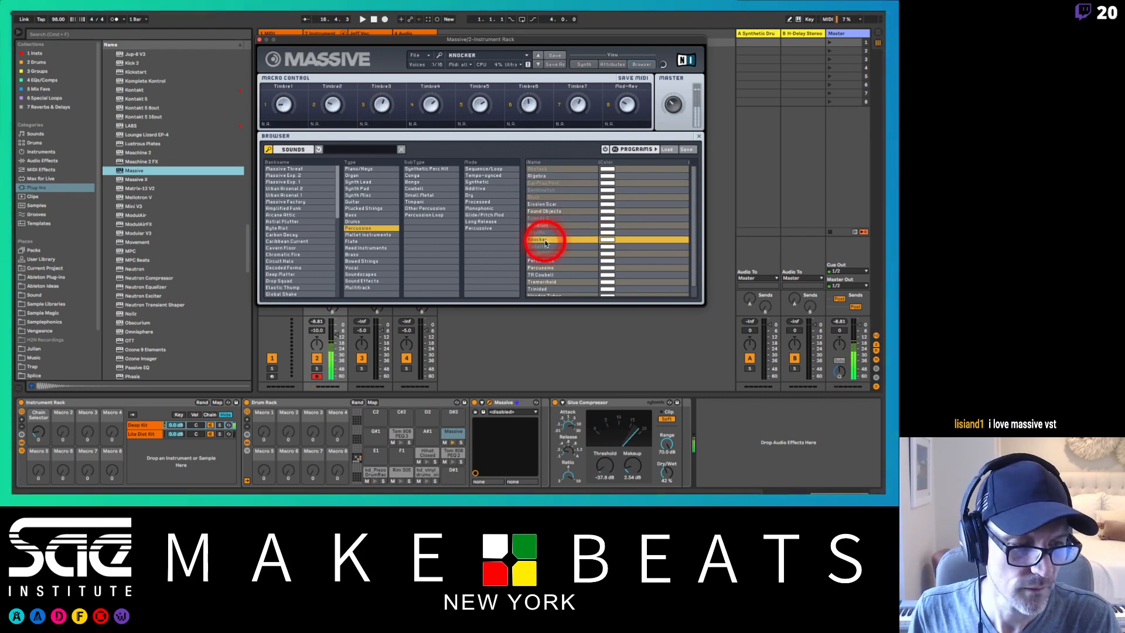
pyautogui.click(546, 261)
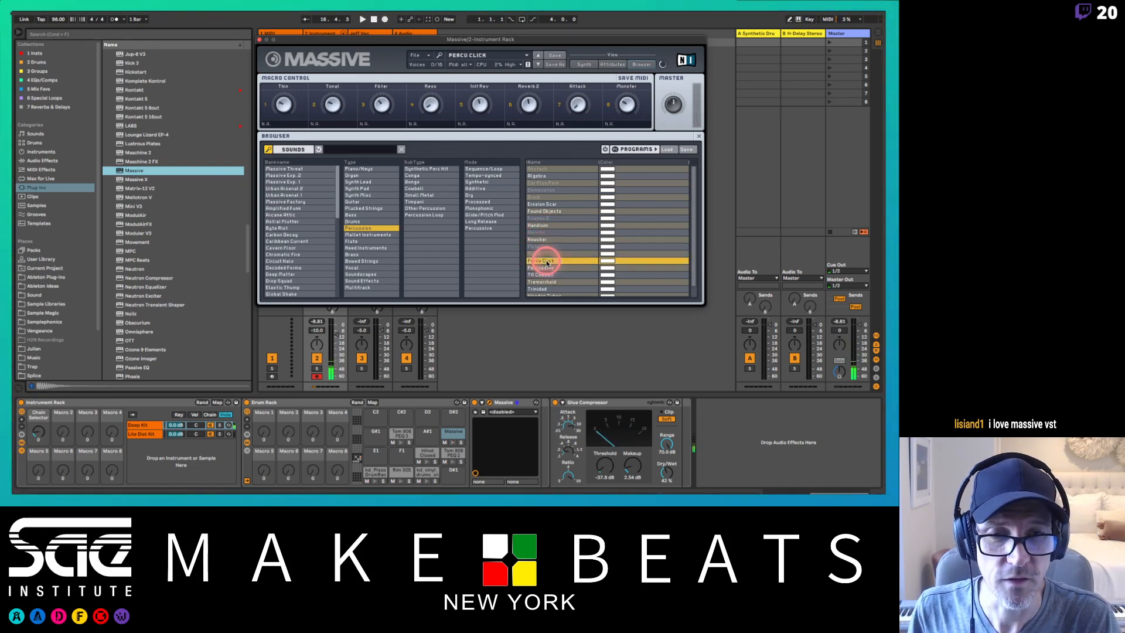
pyautogui.click(548, 267)
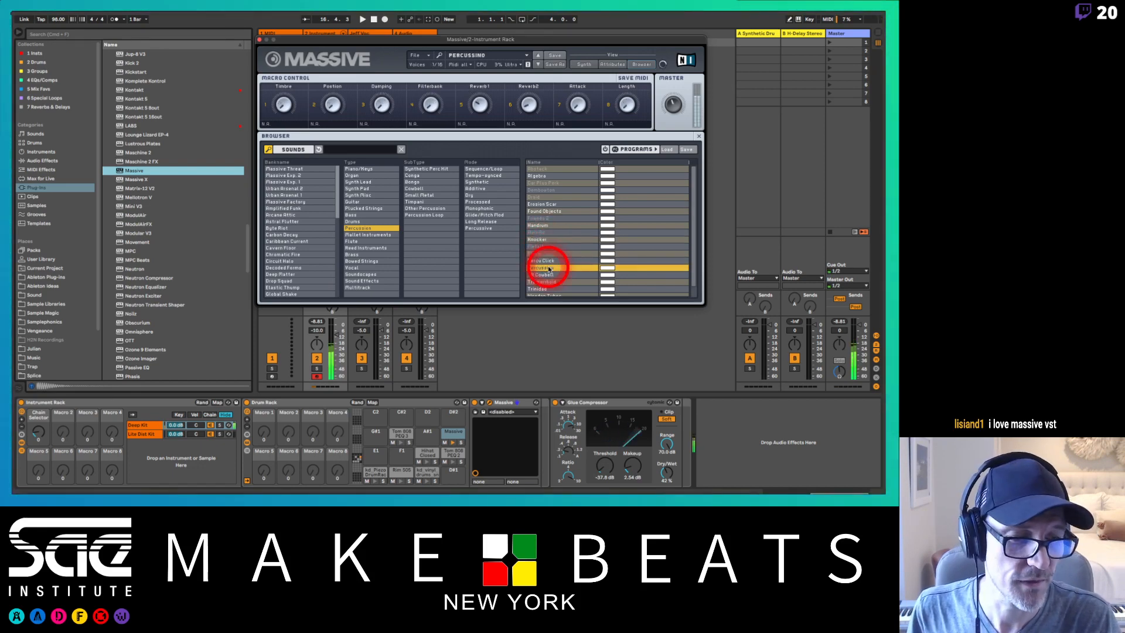
pyautogui.click(548, 275)
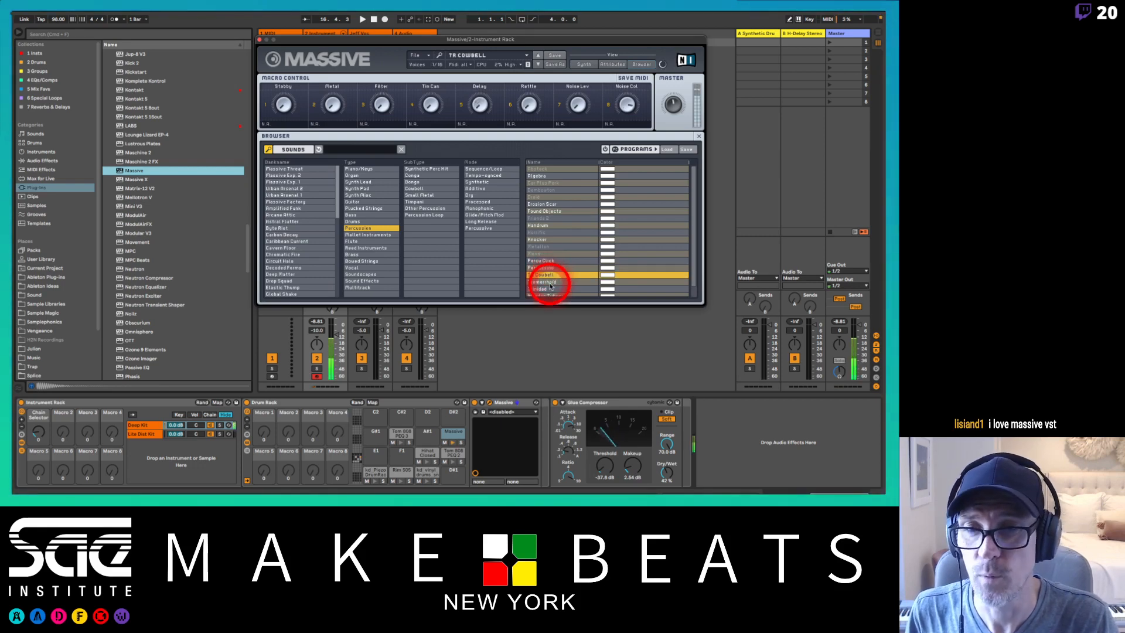
pyautogui.scroll(-5, 329, 203)
pyautogui.scroll(5, 330, 203)
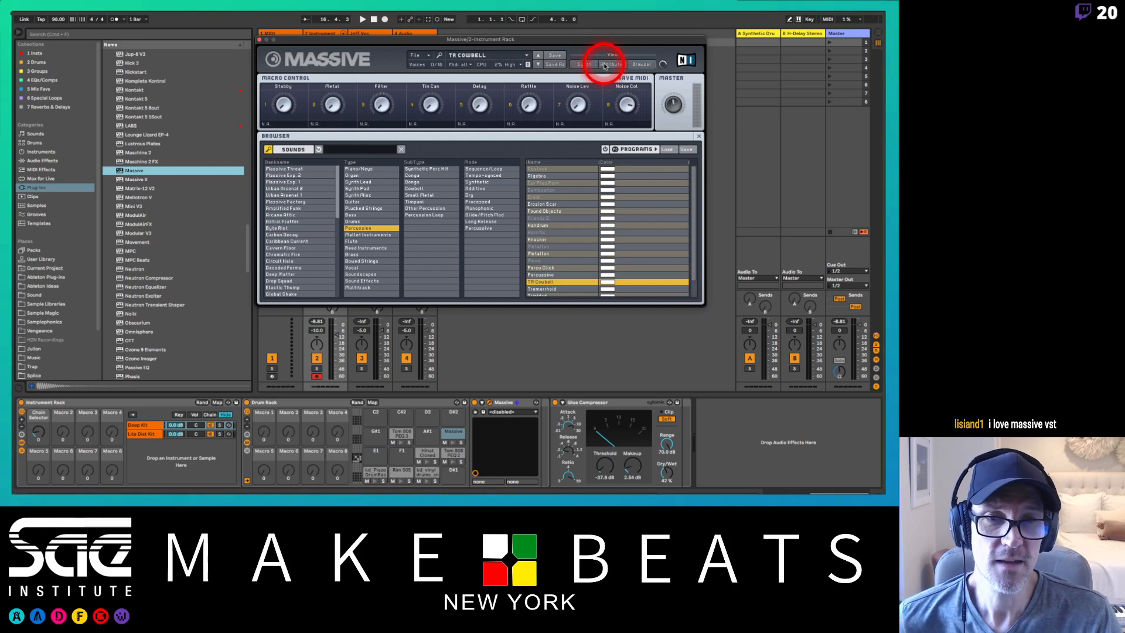
# - Show Massive's synth view and reshape envelope 4 by adjusting its Release and Decay and lowering its Level
pyautogui.click(582, 65)
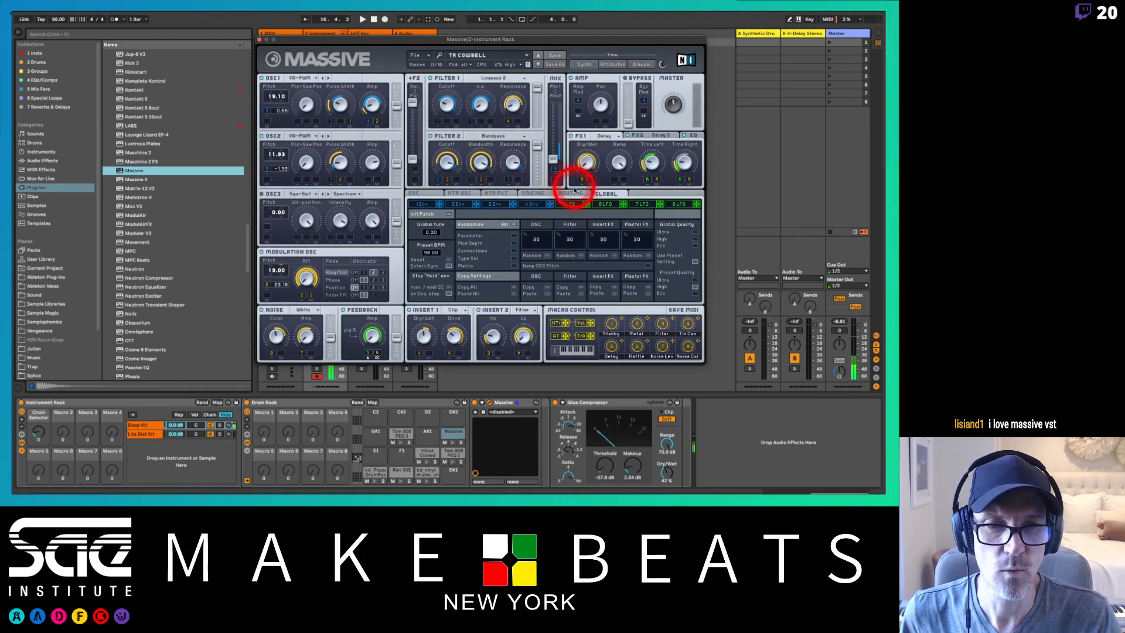
pyautogui.click(534, 204)
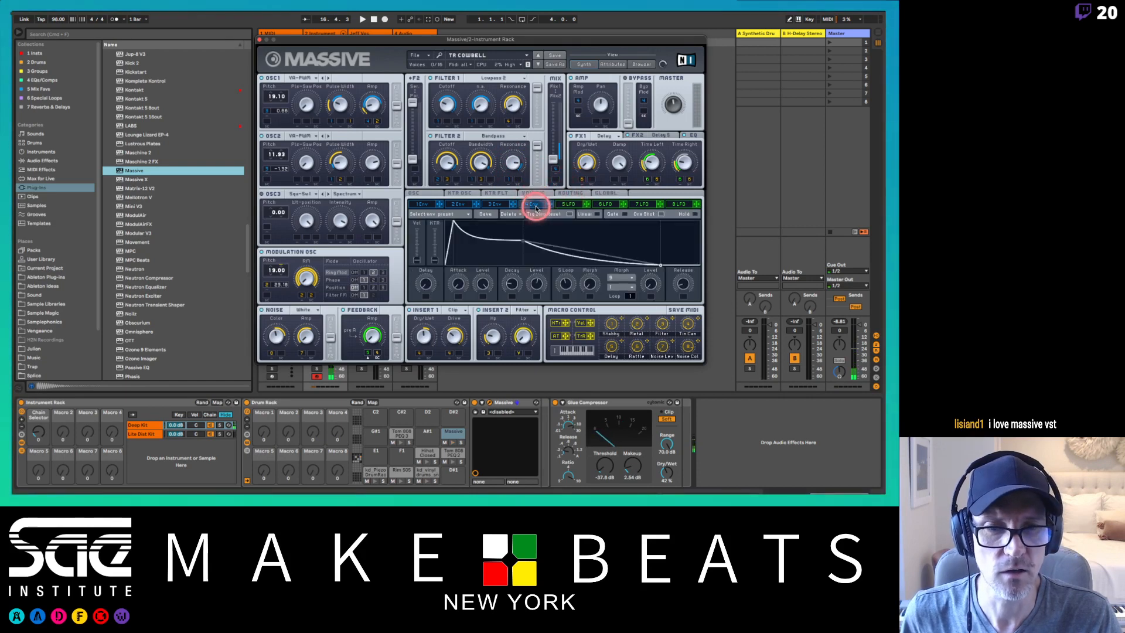
pyautogui.moveTo(677, 277); pyautogui.dragTo(673, 238)
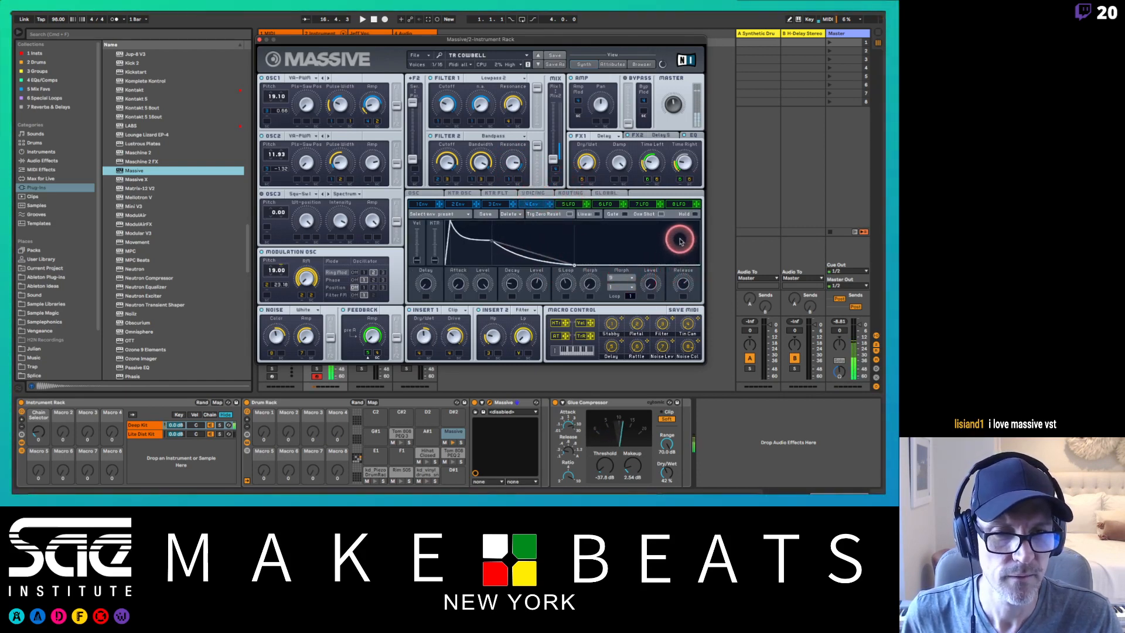
pyautogui.moveTo(540, 284); pyautogui.dragTo(511, 266)
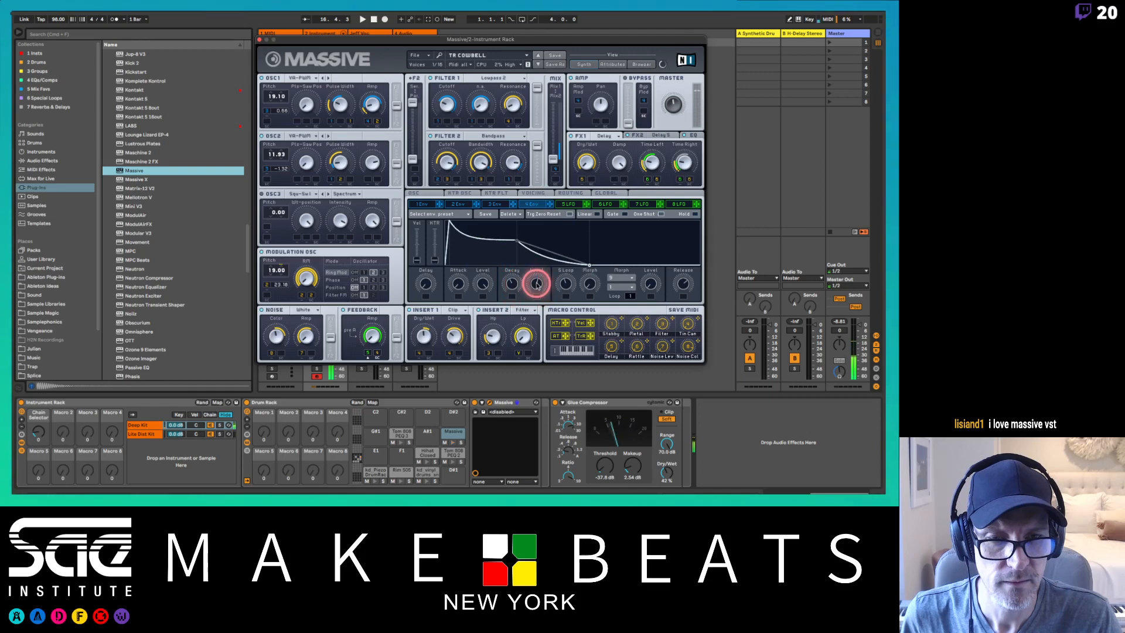
pyautogui.moveTo(537, 285); pyautogui.dragTo(536, 301)
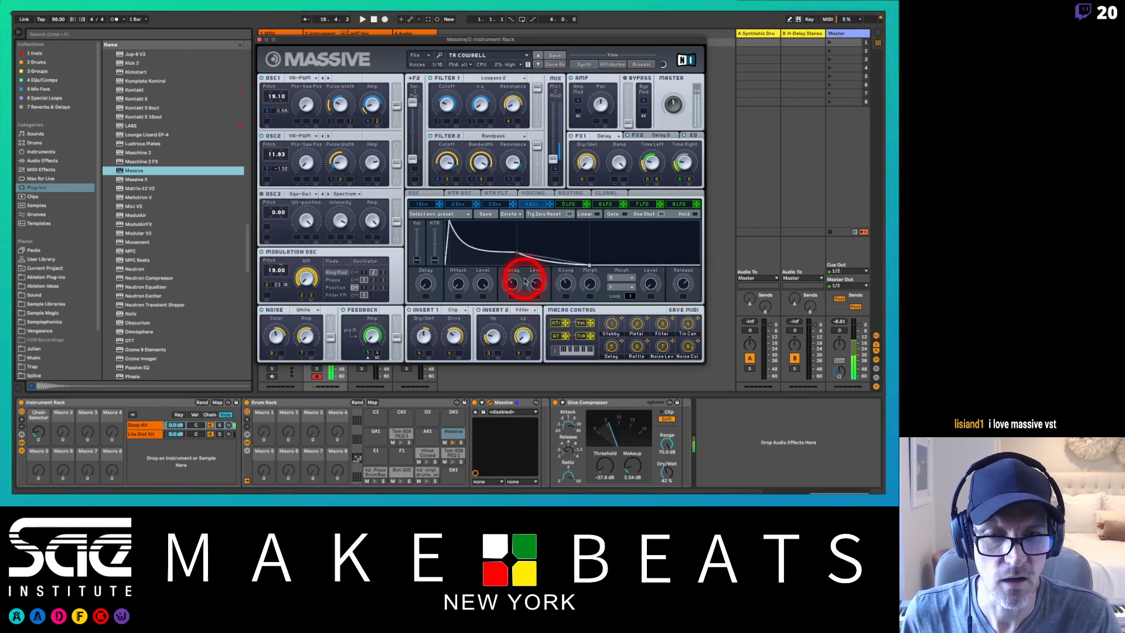
pyautogui.moveTo(508, 284); pyautogui.dragTo(508, 281)
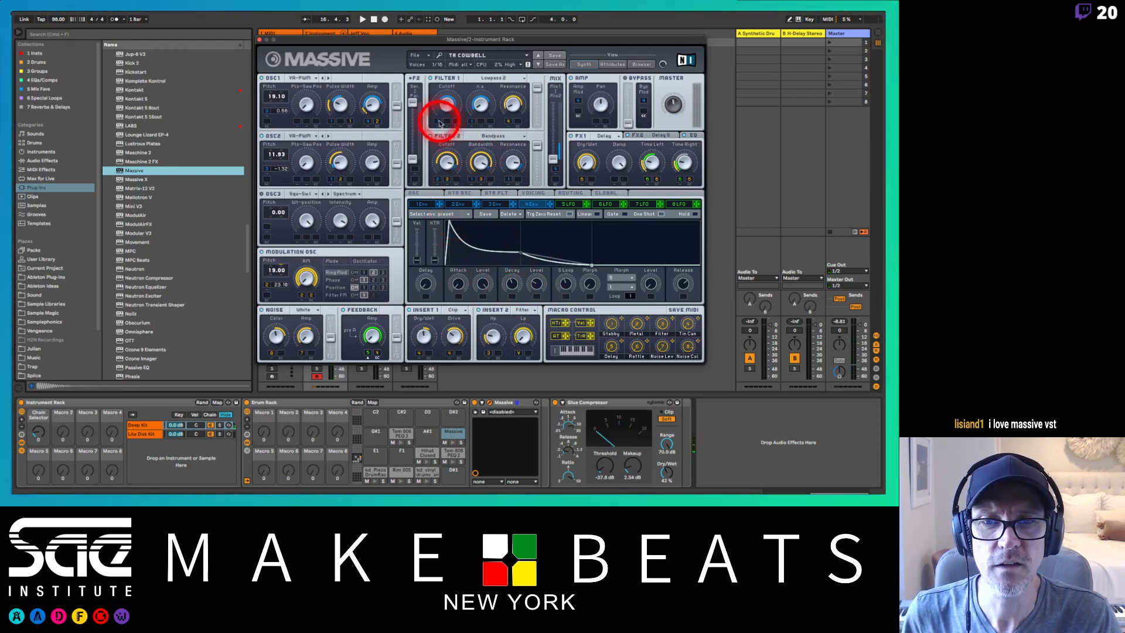
# - Adjust the Level of Massive's envelope 1 and the Filter macro
pyautogui.click(430, 204)
pyautogui.moveTo(537, 283)
pyautogui.mouseDown()
pyautogui.moveTo(535, 304)
pyautogui.moveTo(533, 271)
pyautogui.moveTo(548, 279)
pyautogui.mouseUp()
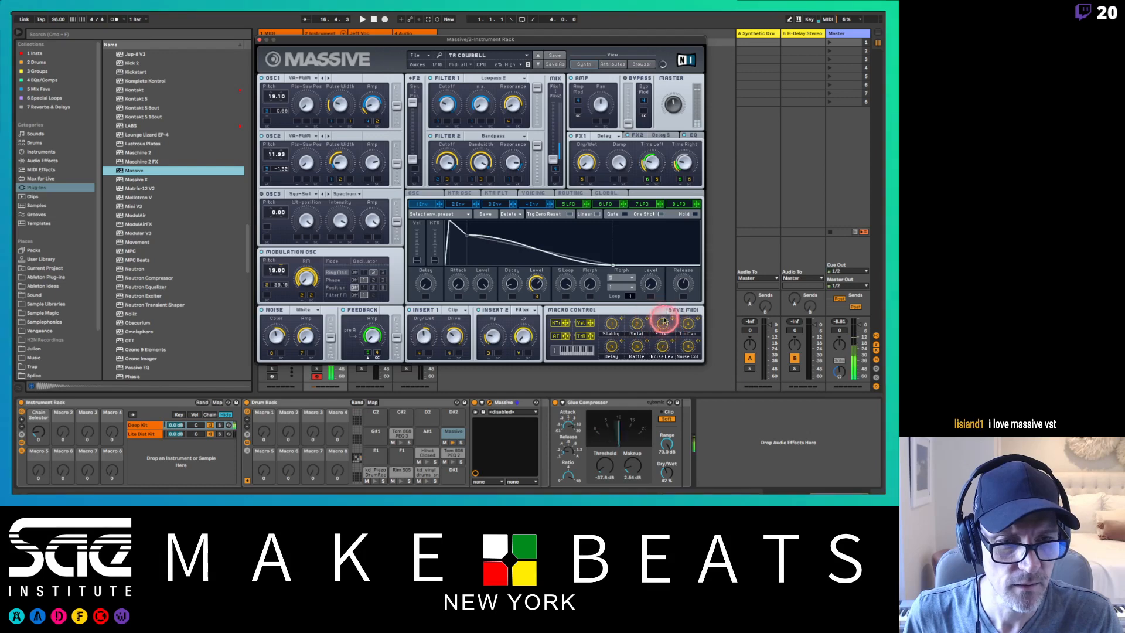
pyautogui.moveTo(664, 322); pyautogui.dragTo(660, 287)
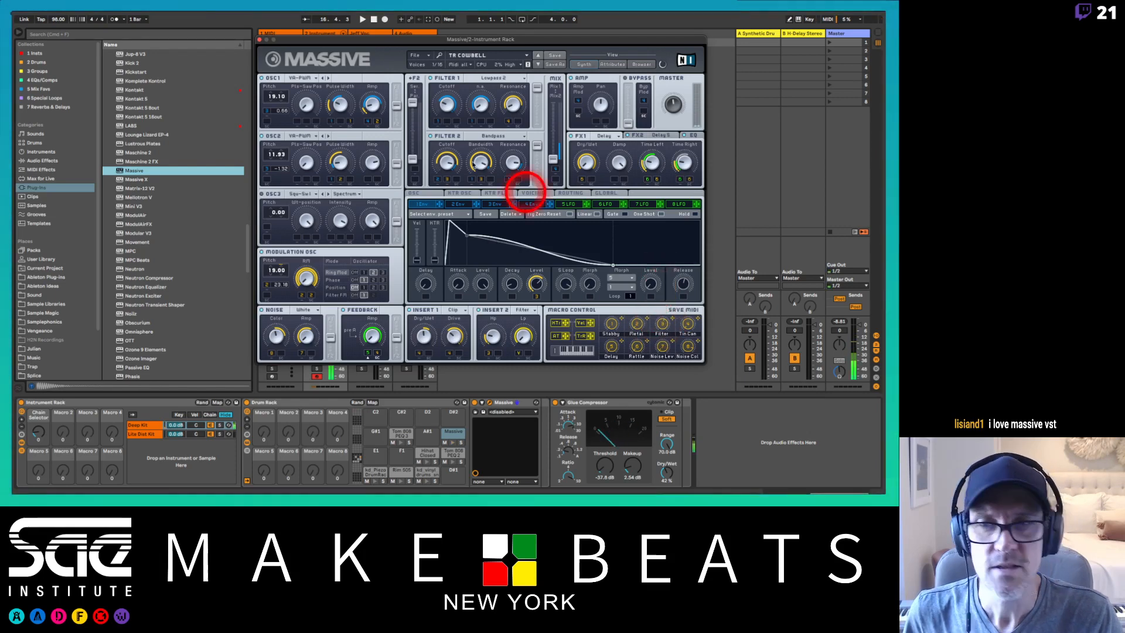
# - Close Massive's window, open the track 2 drum clip and draw four sixteenth notes in the Massive row across the first bar
pyautogui.click(262, 39)
pyautogui.click(324, 43)
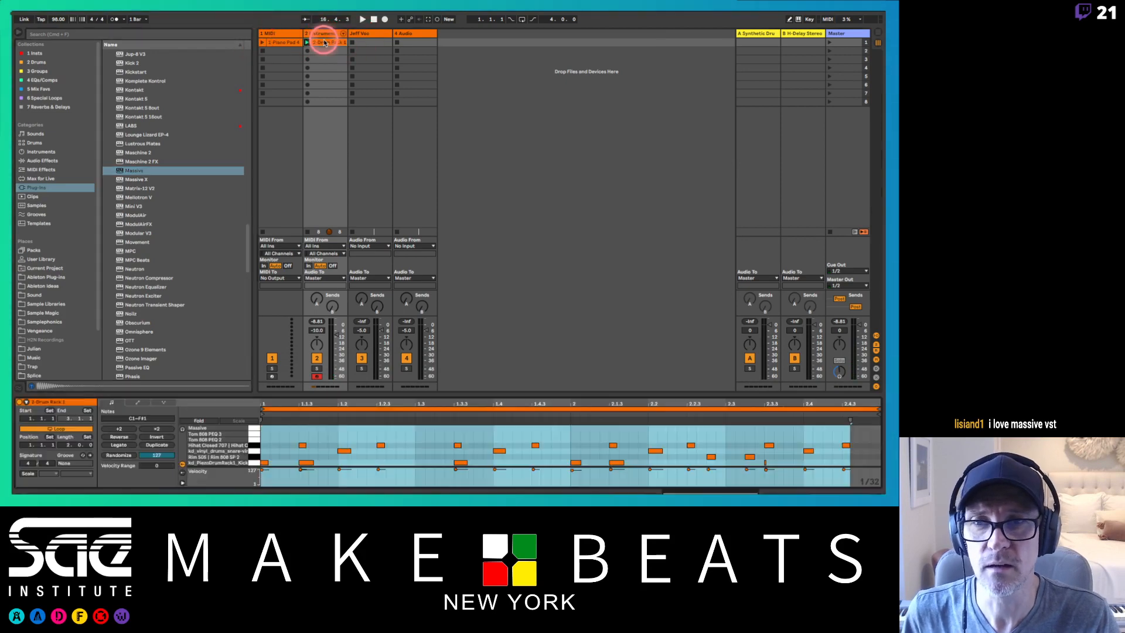
pyautogui.click(277, 428)
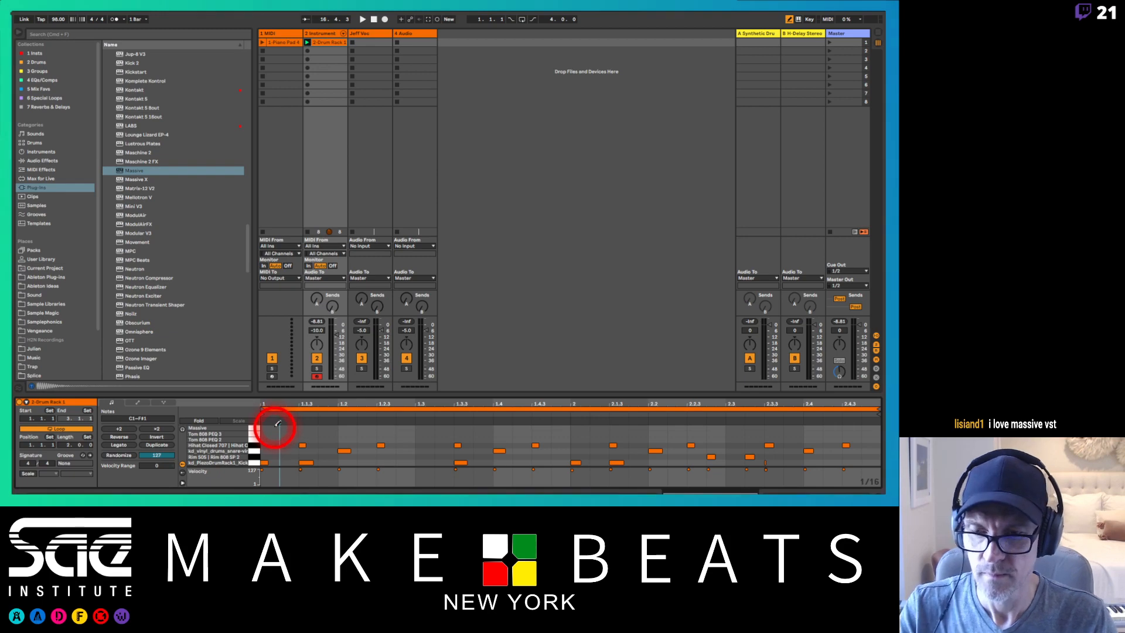
pyautogui.click(277, 427)
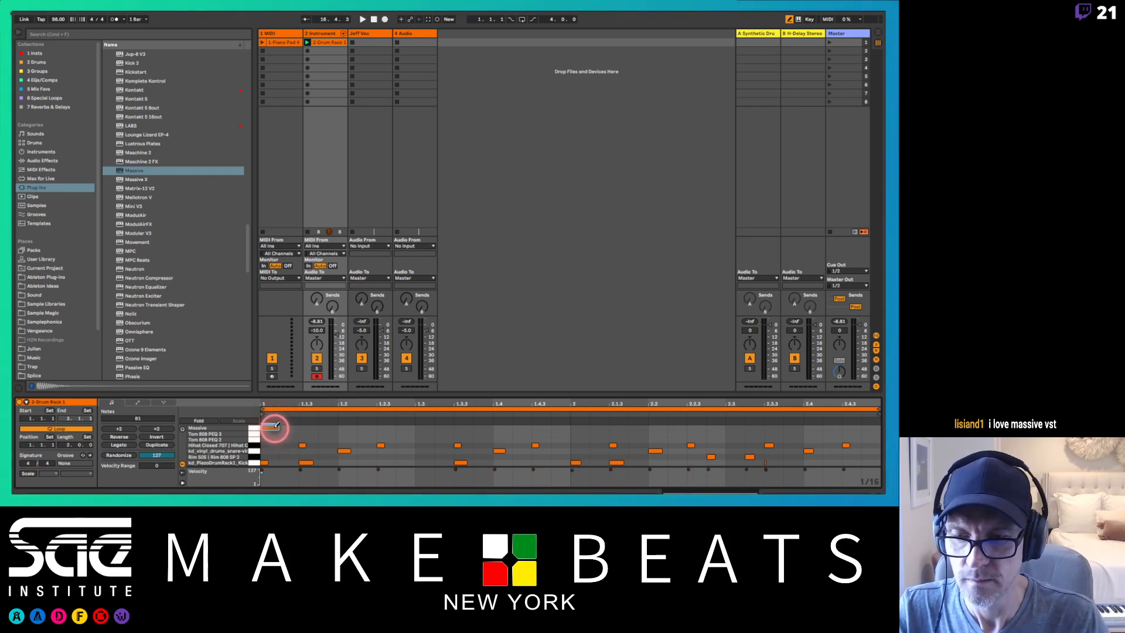
pyautogui.click(328, 427)
pyautogui.click(425, 427)
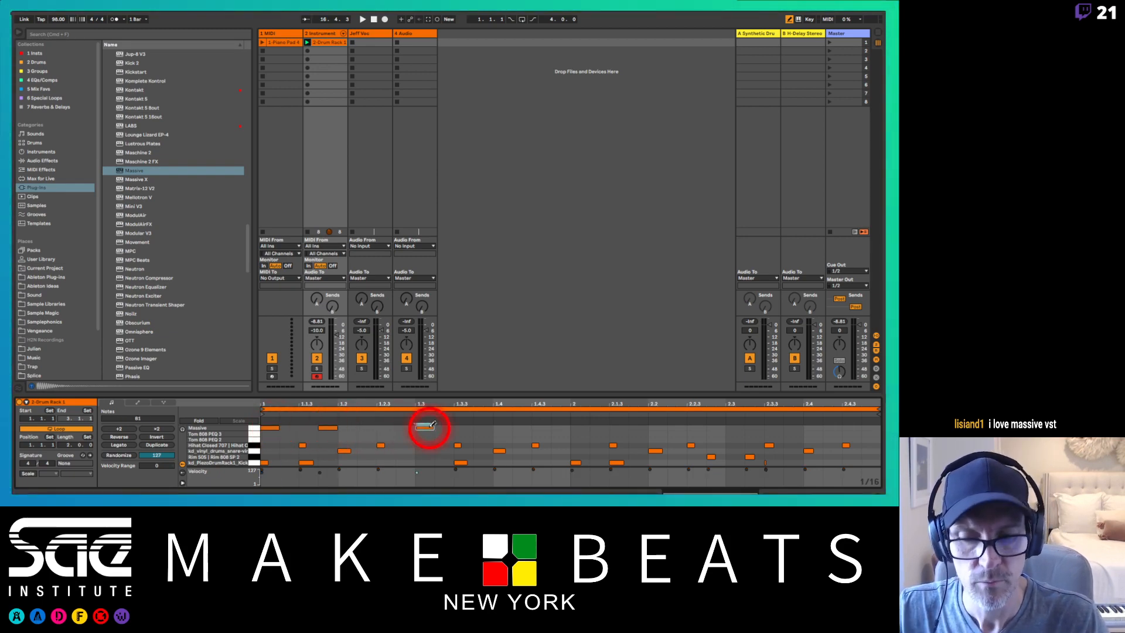
pyautogui.click(487, 427)
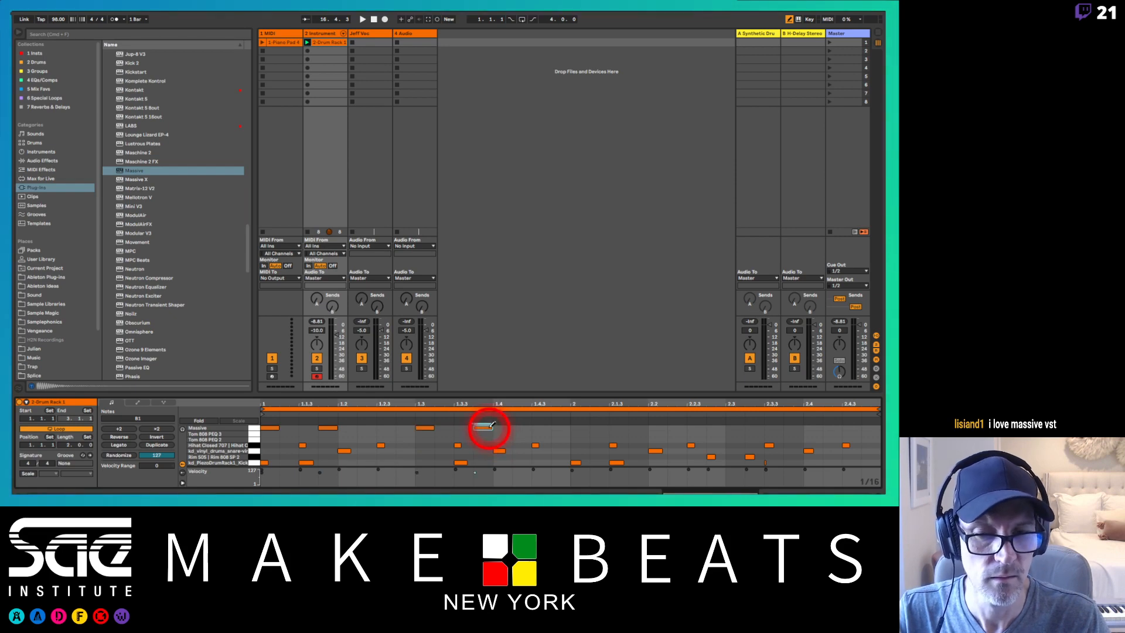
# - Draw six more sixteenth notes in the clip's Massive row across the second bar
pyautogui.click(578, 427)
pyautogui.click(644, 427)
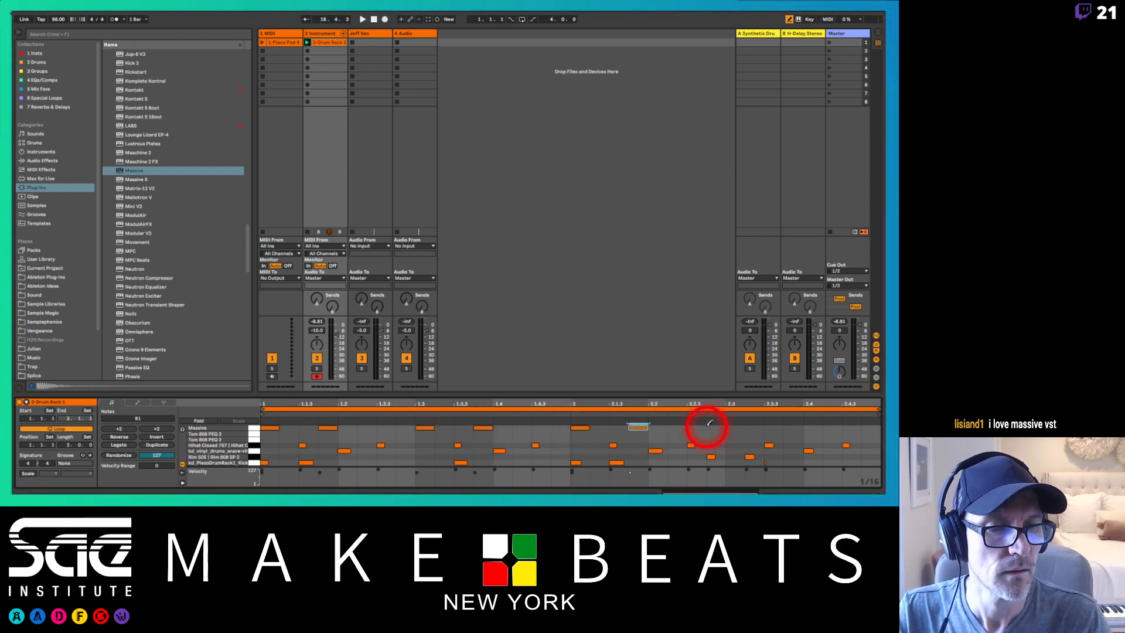
pyautogui.click(699, 427)
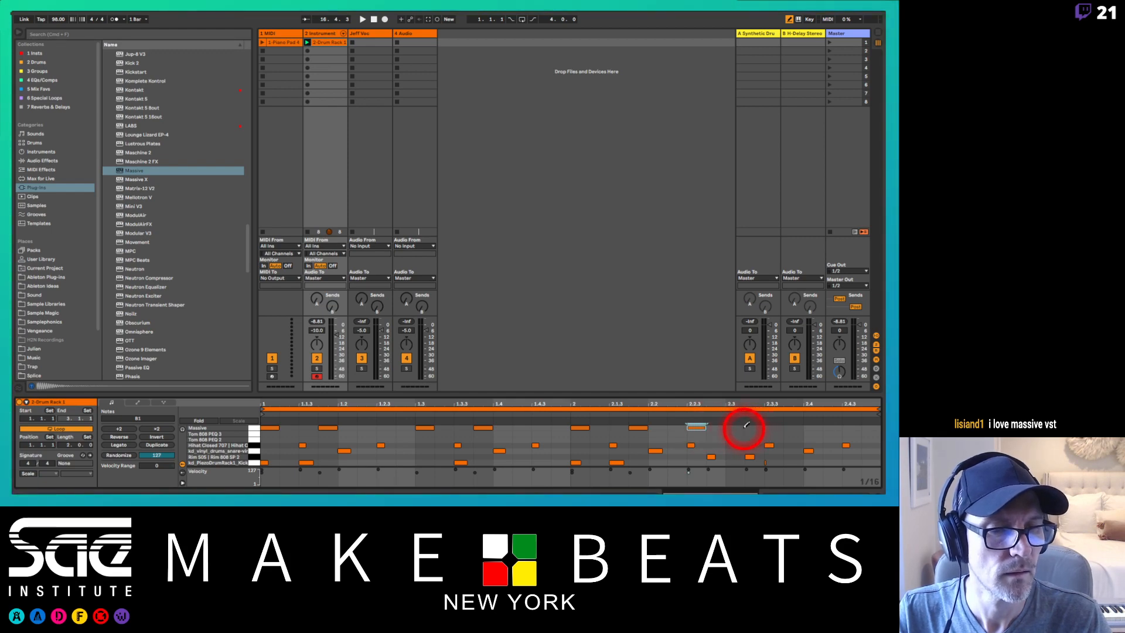
pyautogui.click(735, 427)
pyautogui.click(792, 427)
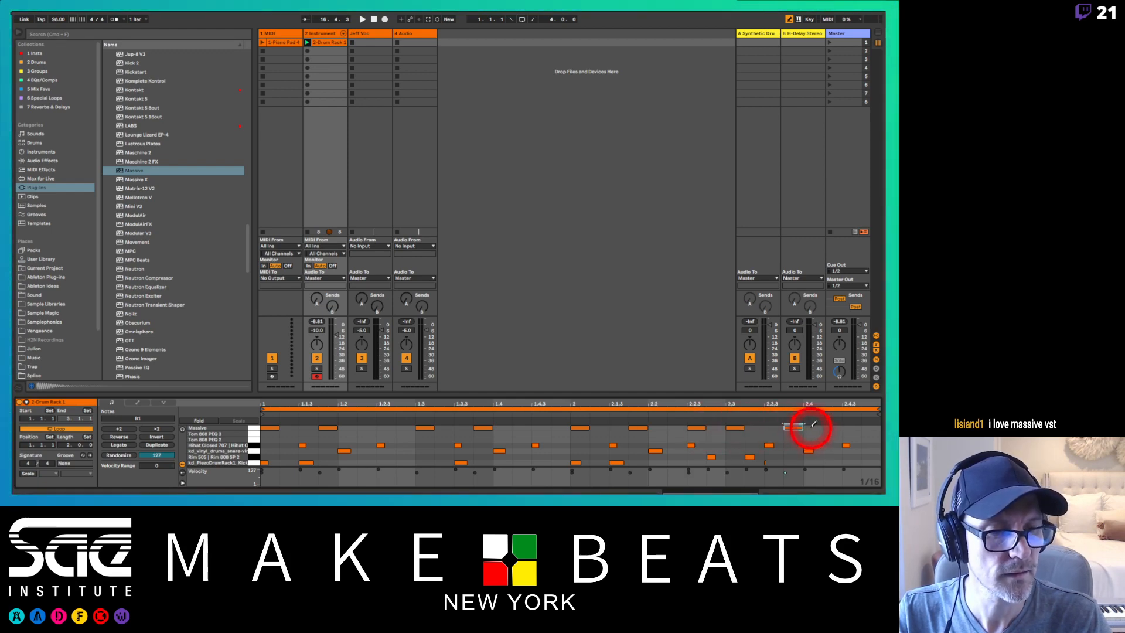
pyautogui.click(813, 427)
# - Play the clip, leave draw mode and move the last two Massive notes one sixteenth earlier
pyautogui.click(469, 186)
pyautogui.press('space')
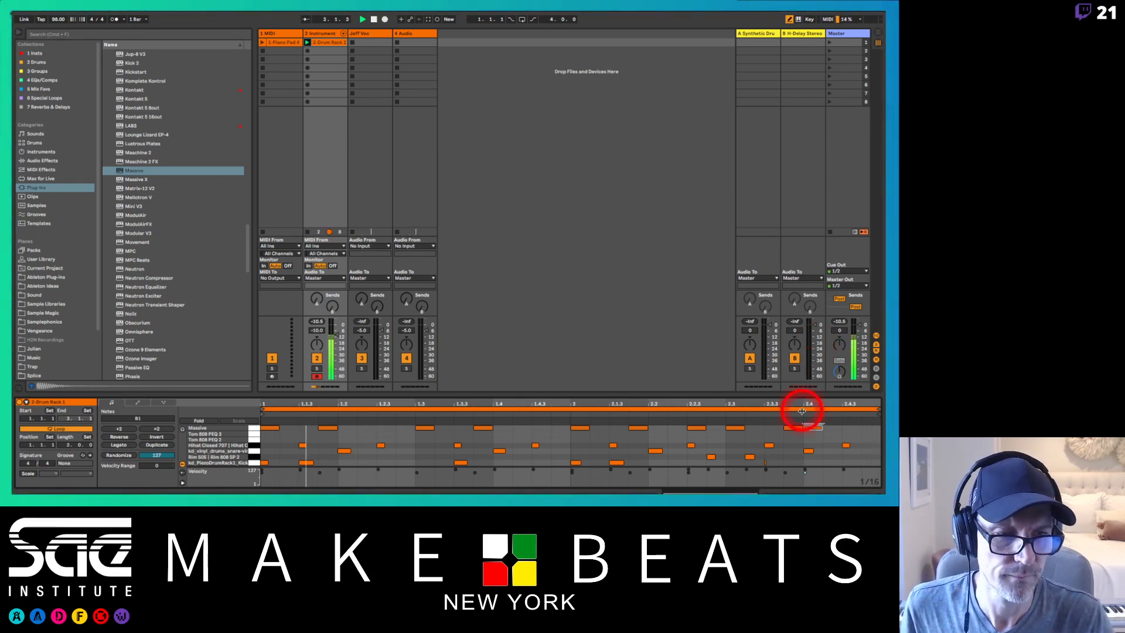
pyautogui.press('b')
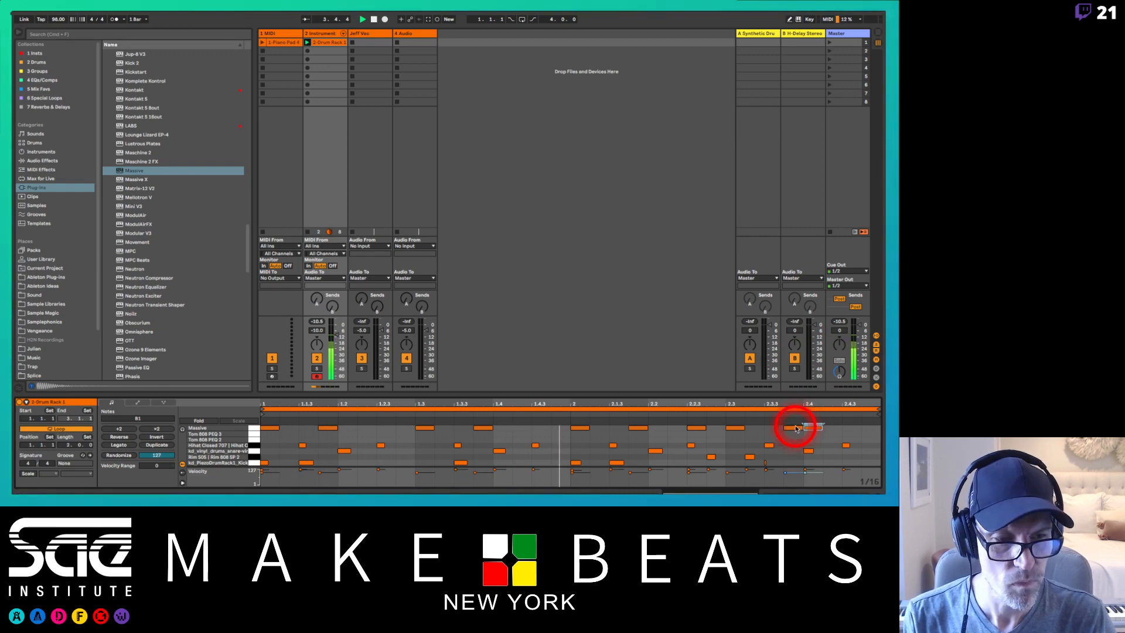
pyautogui.keyDown('shift'); pyautogui.click(796, 428); pyautogui.keyUp('shift')
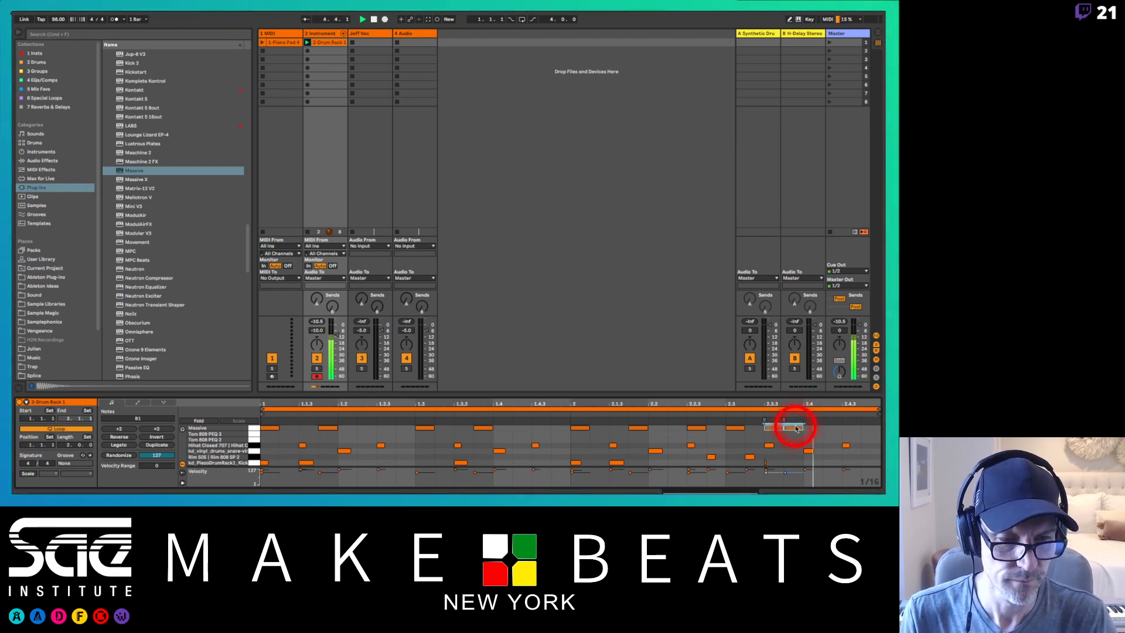
# - Reopen Massive from the drum track's device chain and adjust its Filter and Tin Can macros during playback
pyautogui.doubleClick(324, 35)
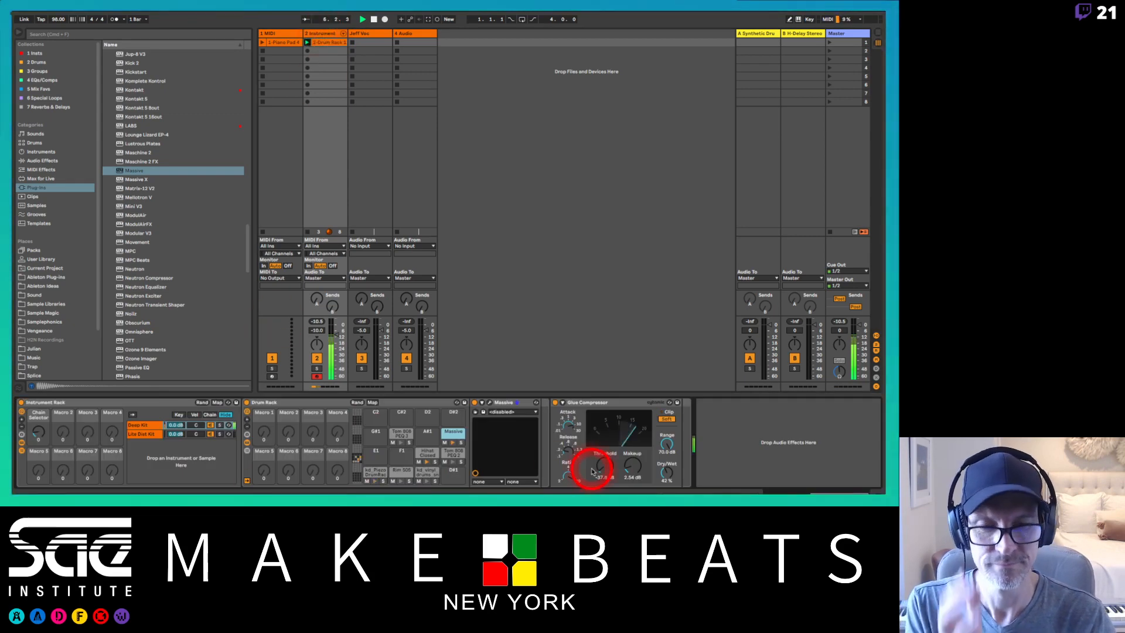
pyautogui.click(489, 403)
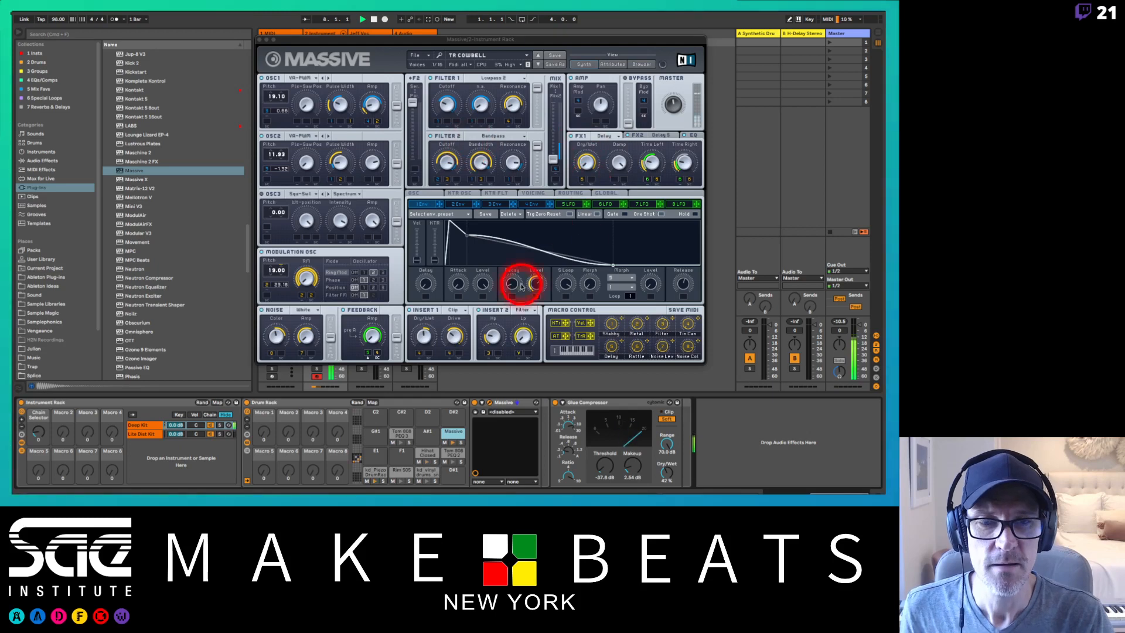
pyautogui.click(660, 330)
pyautogui.moveTo(665, 338); pyautogui.dragTo(695, 287)
pyautogui.click(690, 320)
pyautogui.click(680, 322)
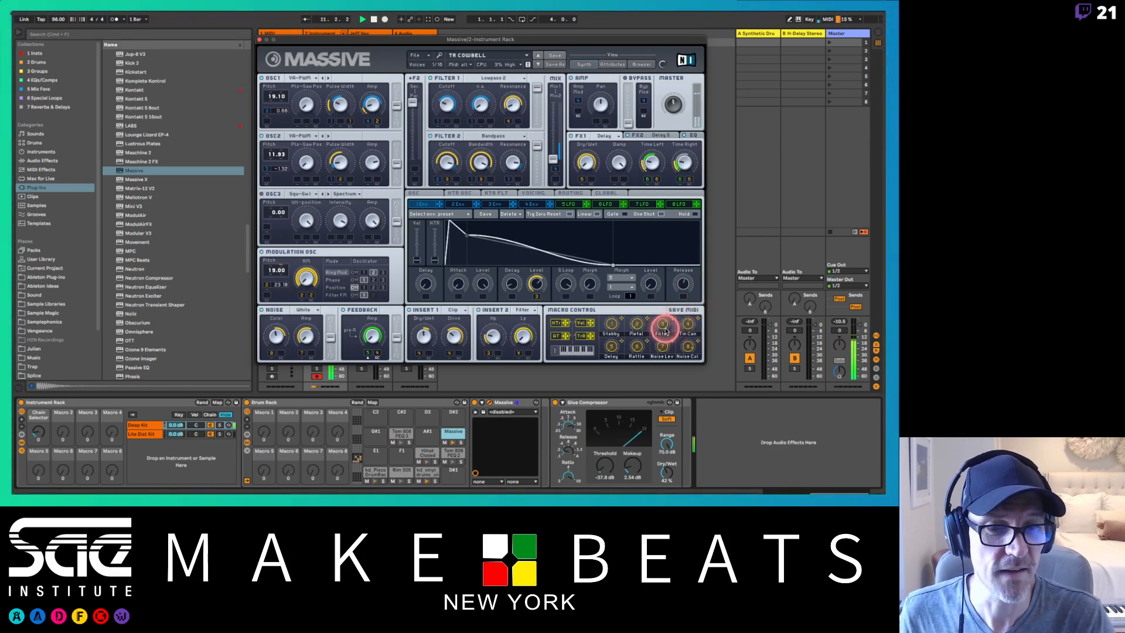
pyautogui.click(662, 337)
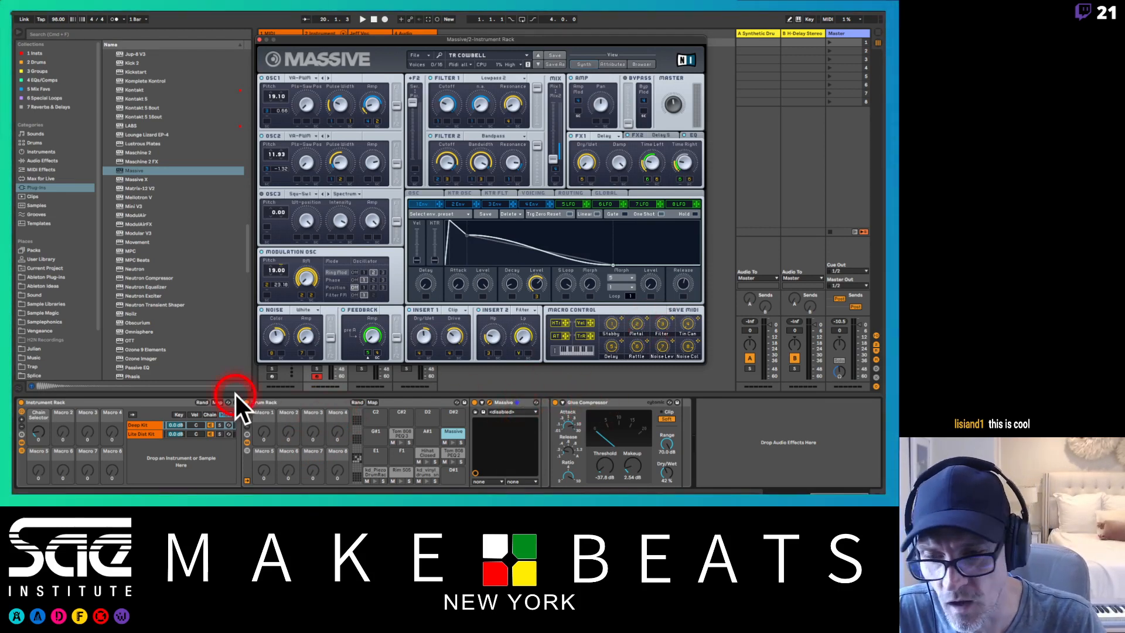
# - Add Massive's Stabby, Metal, Filter, Tin Can, Delay, Rattle, Noise Lev and Noise Col macros to its configured device parameters
pyautogui.click(81, 400)
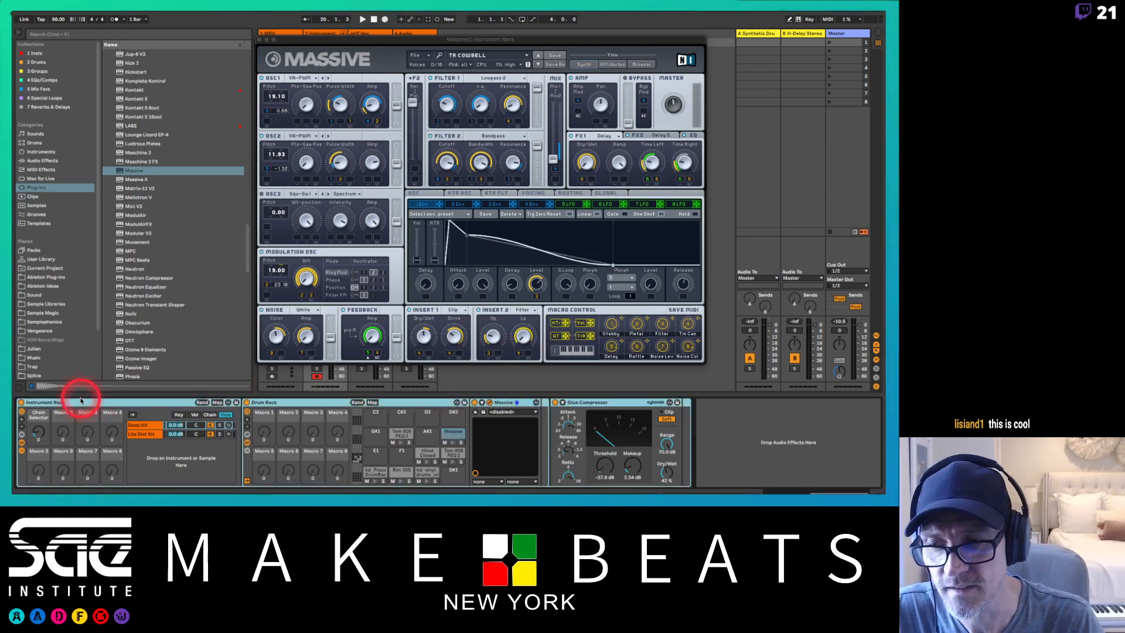
pyautogui.click(481, 403)
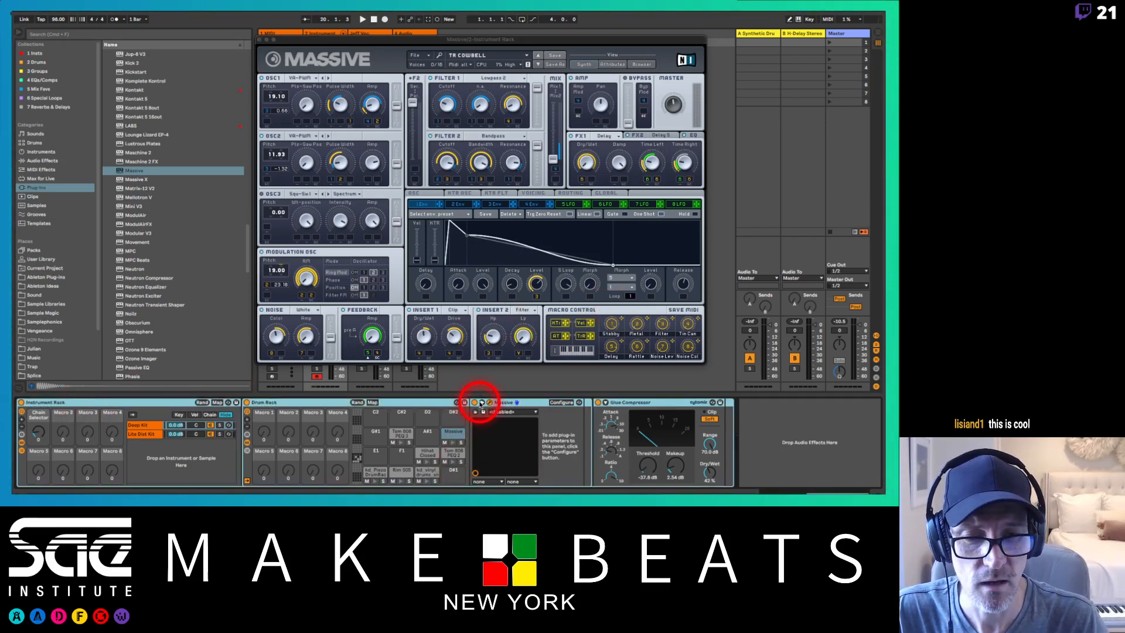
pyautogui.click(564, 402)
pyautogui.click(611, 324)
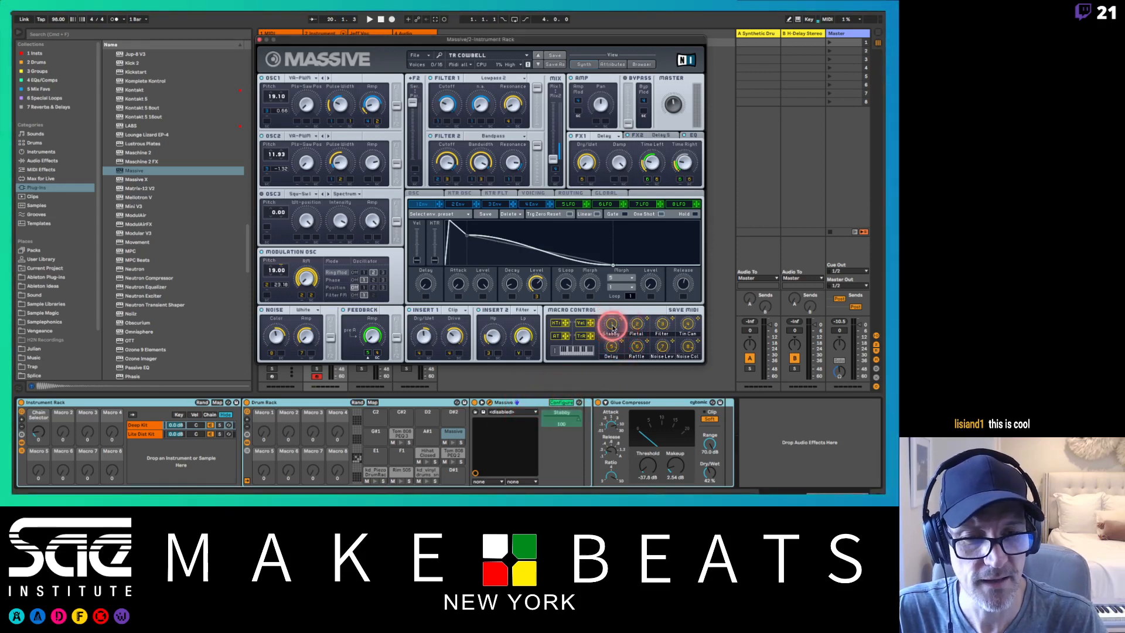
pyautogui.click(637, 323)
pyautogui.click(662, 324)
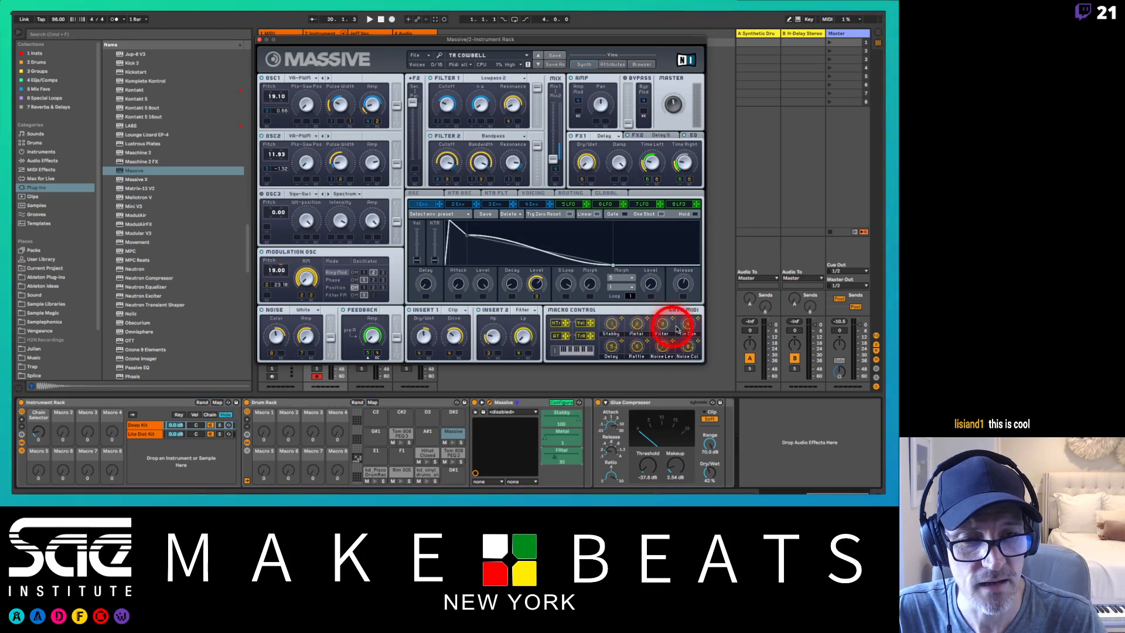
pyautogui.click(687, 324)
pyautogui.click(611, 346)
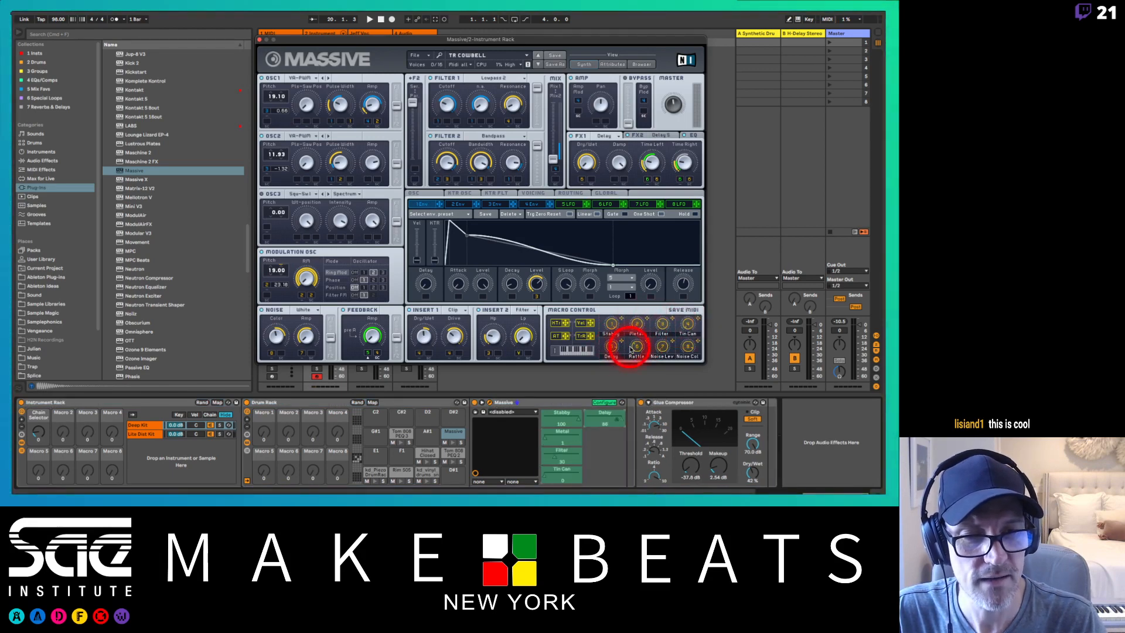
pyautogui.click(636, 347)
pyautogui.click(662, 346)
pyautogui.click(687, 346)
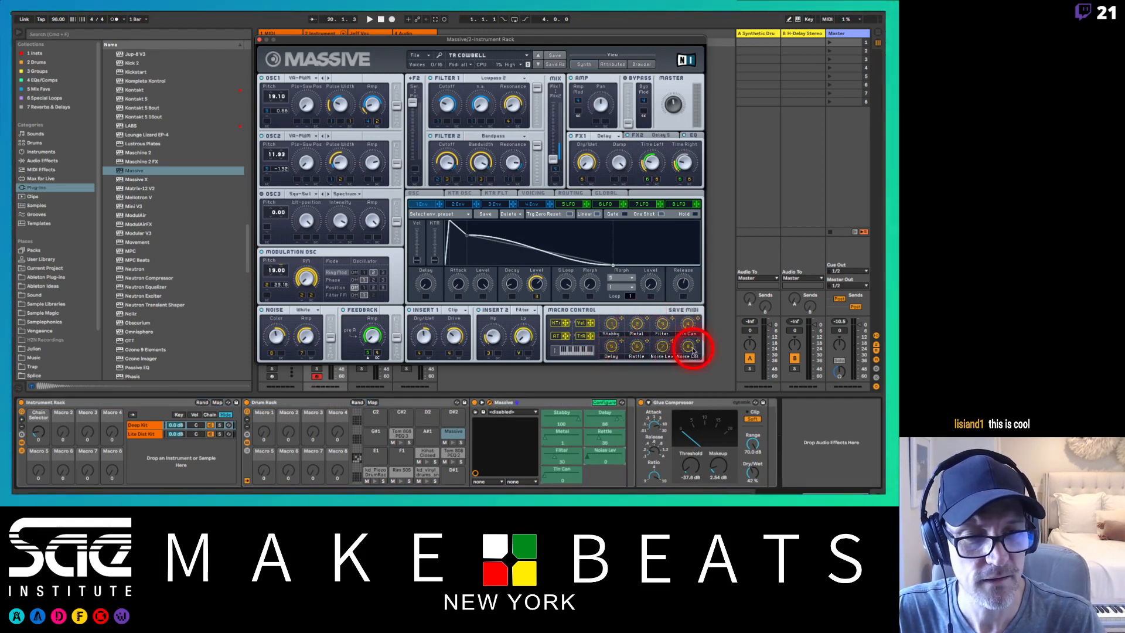
pyautogui.click(605, 403)
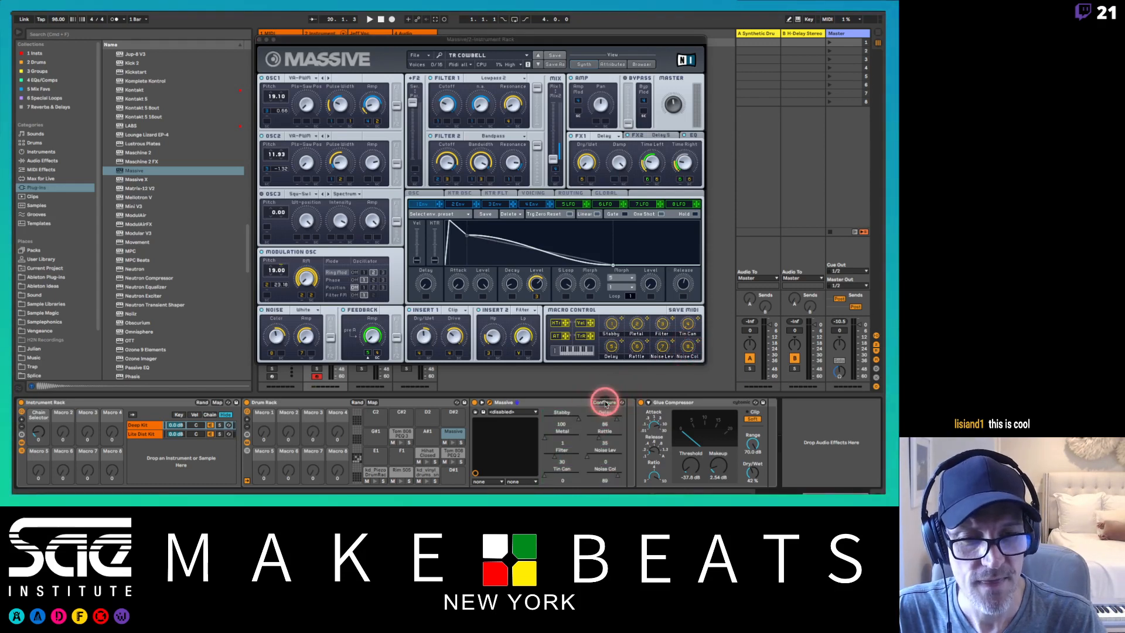
# - Map Massive's Stabby, Metal, Filter and Tin Can parameters to Drum Rack Macros 1 to 4
pyautogui.click(581, 419)
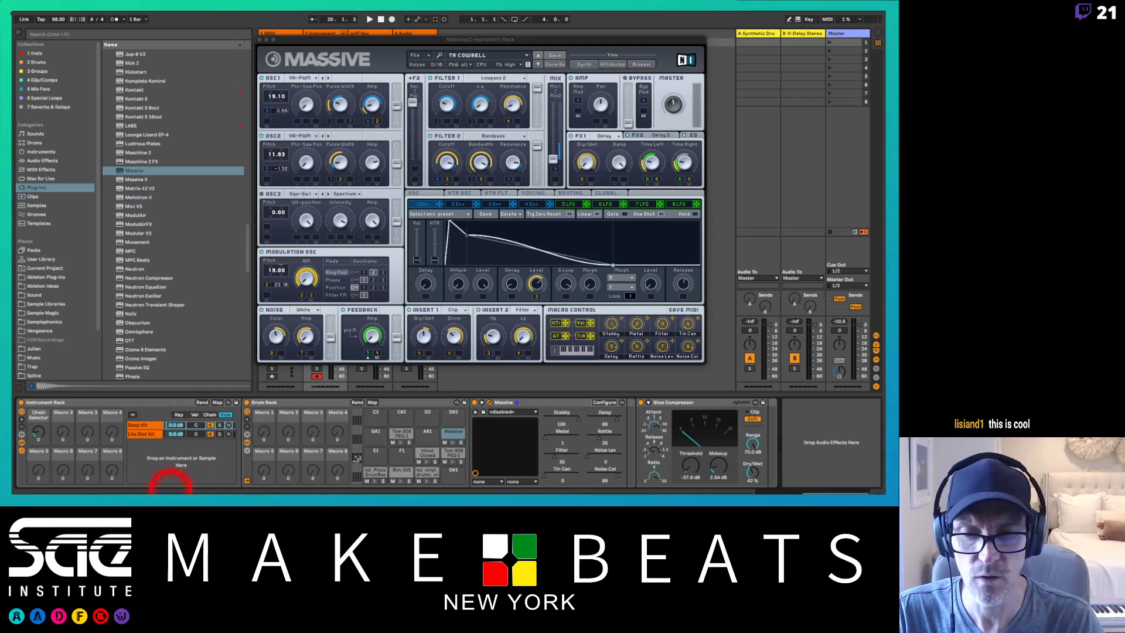
pyautogui.rightClick(574, 421)
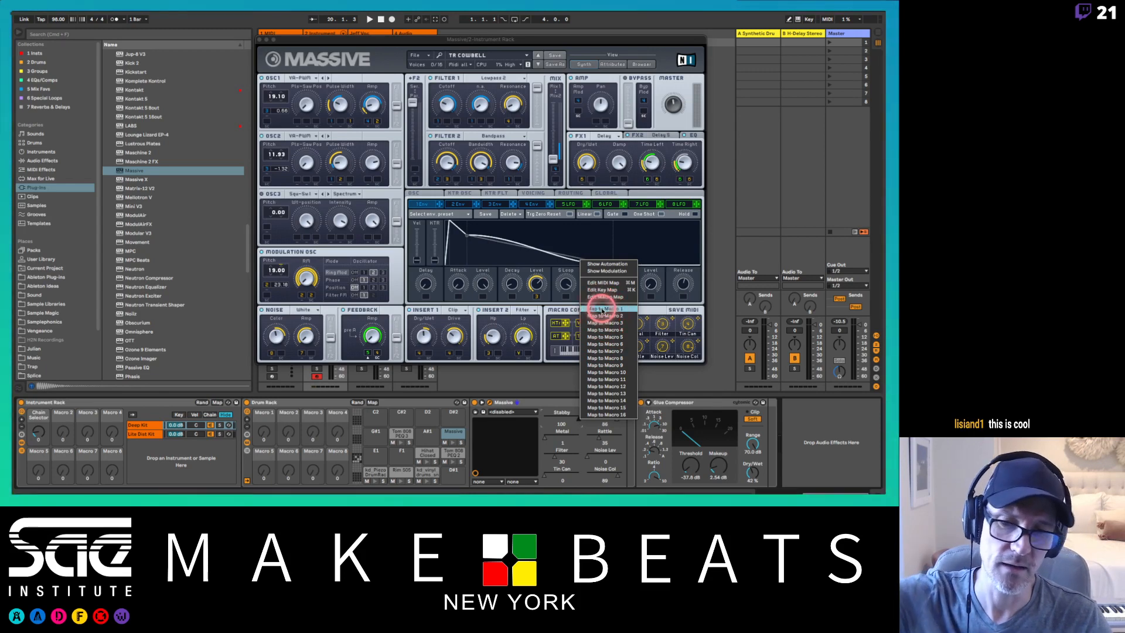
pyautogui.click(605, 309)
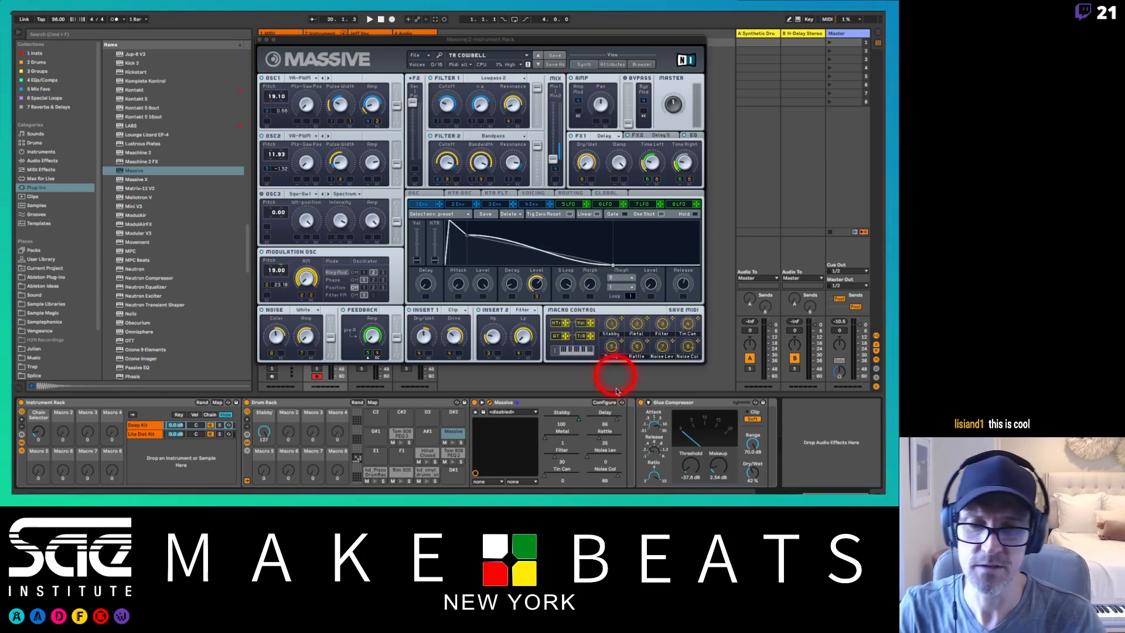
pyautogui.rightClick(551, 438)
pyautogui.click(580, 332)
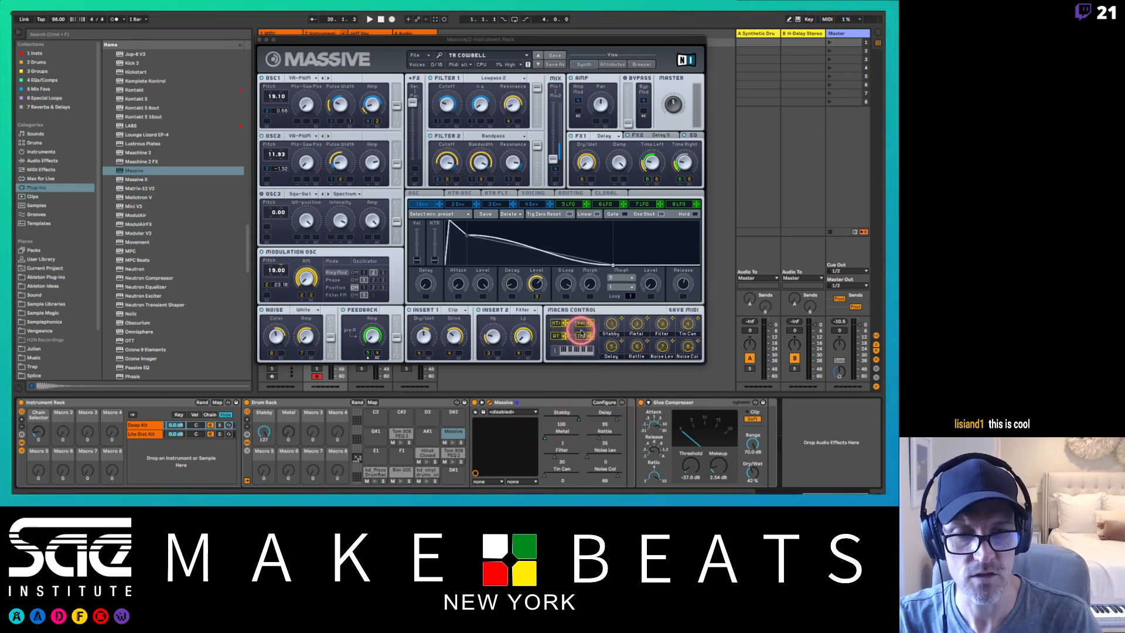
pyautogui.rightClick(558, 461)
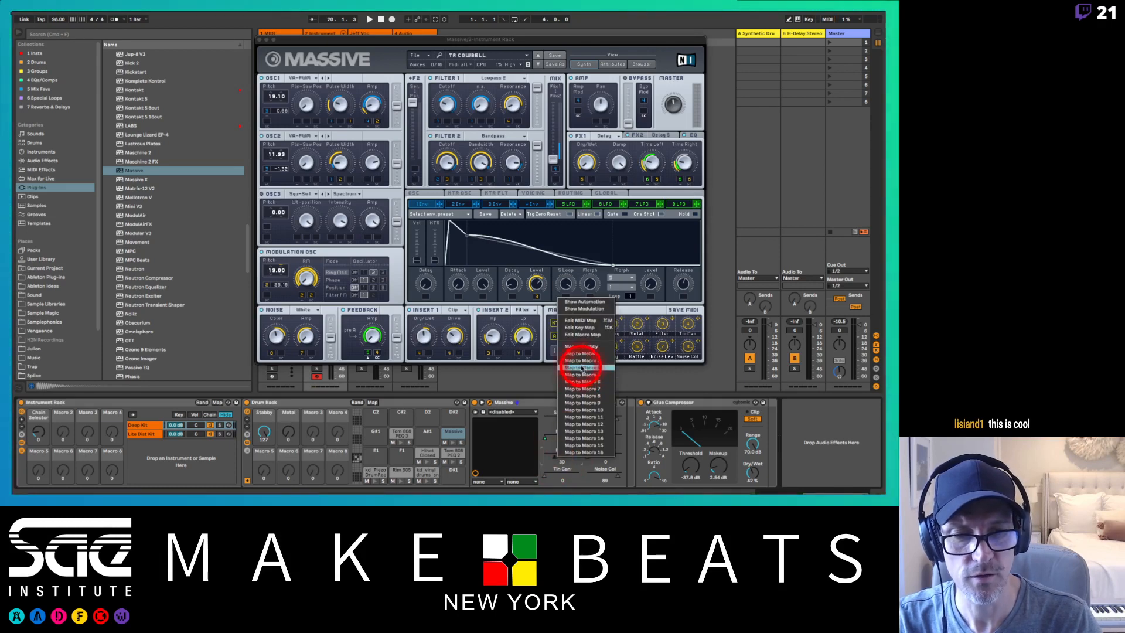
pyautogui.click(580, 360)
pyautogui.rightClick(547, 478)
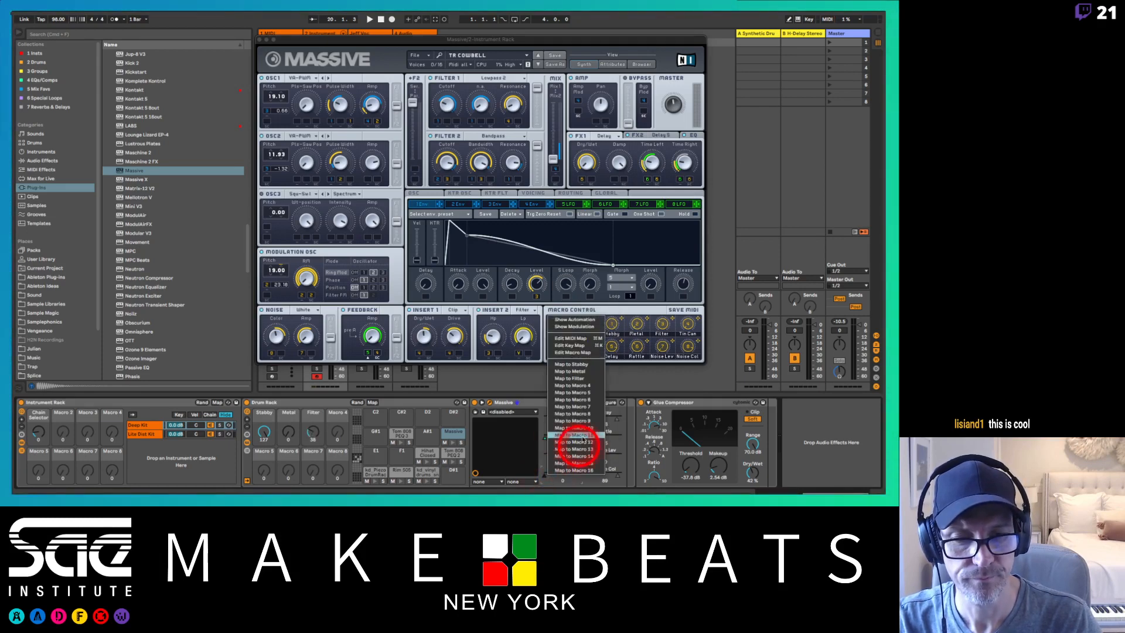
pyautogui.click(584, 383)
# - Map Massive's Delay, Rattle, Noise Lev and Noise Col parameters to Drum Rack Macros 5 to 8
pyautogui.rightClick(613, 416)
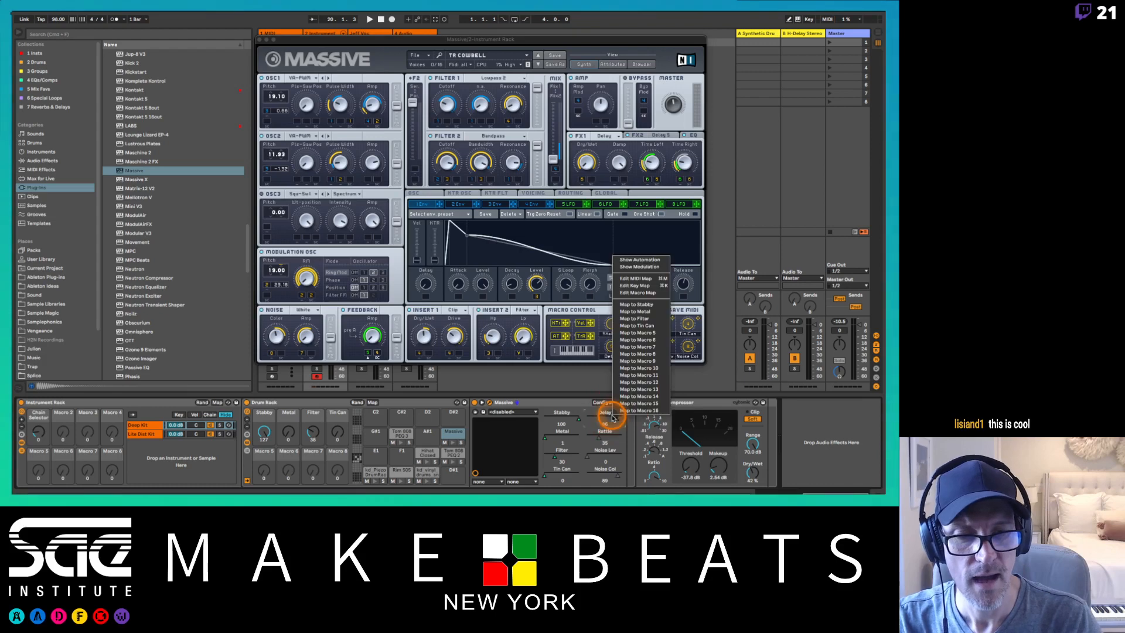
pyautogui.click(645, 333)
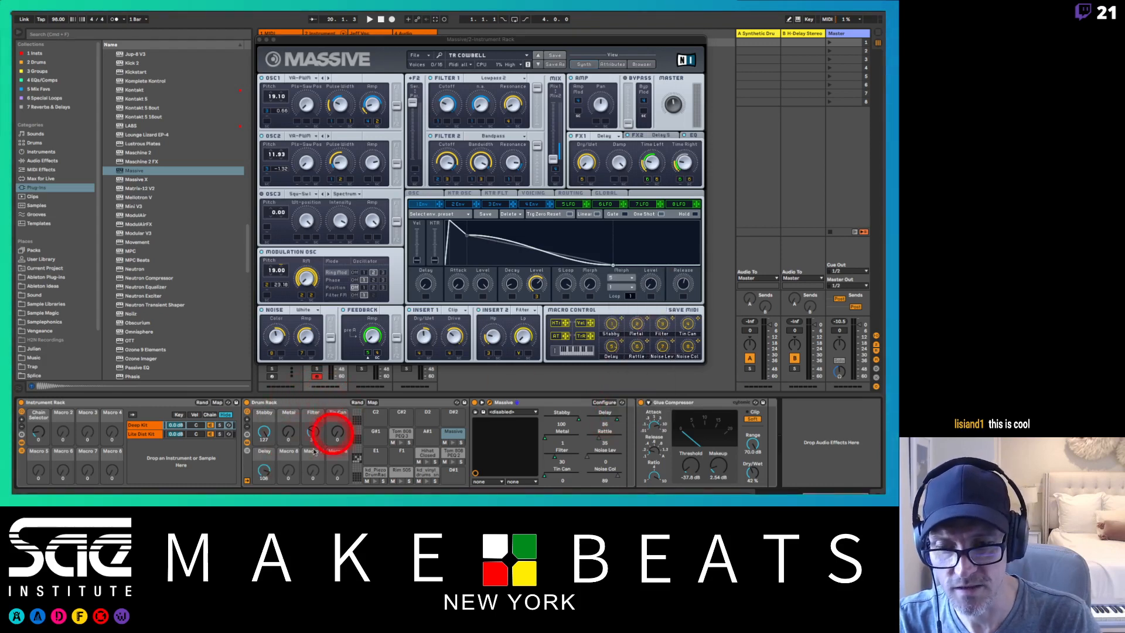
pyautogui.rightClick(603, 432)
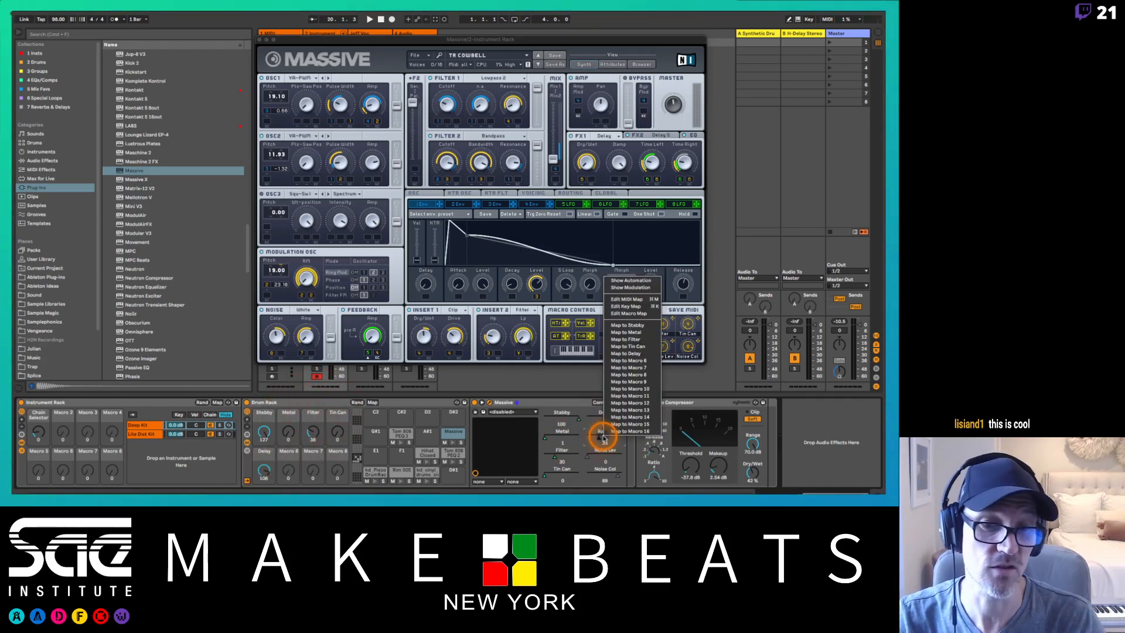
pyautogui.click(638, 366)
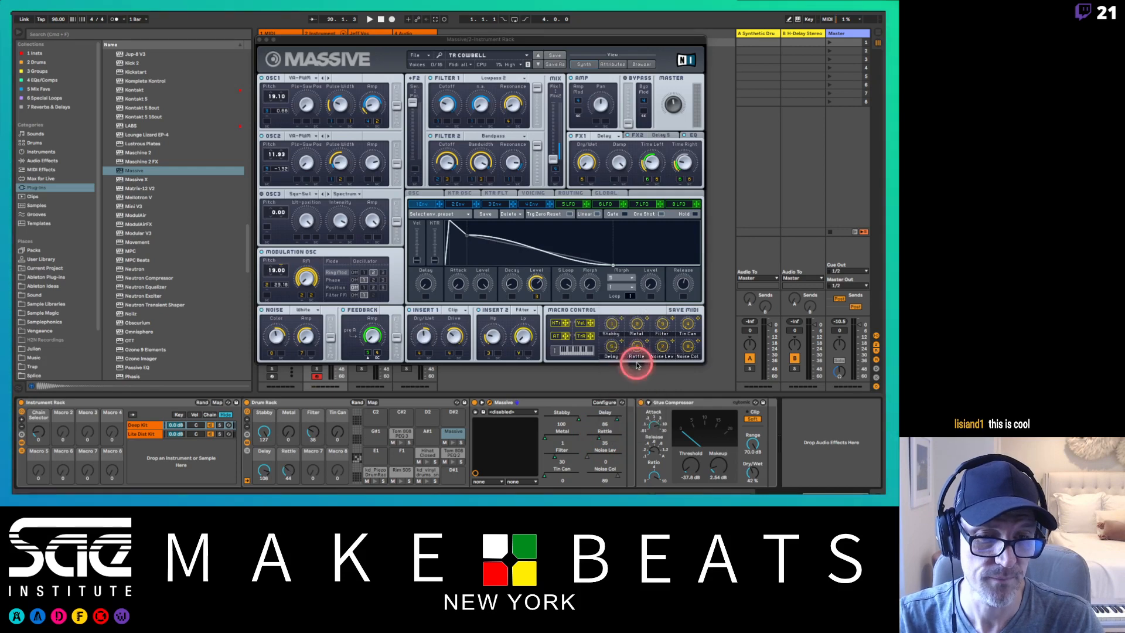
pyautogui.rightClick(597, 455)
pyautogui.click(638, 388)
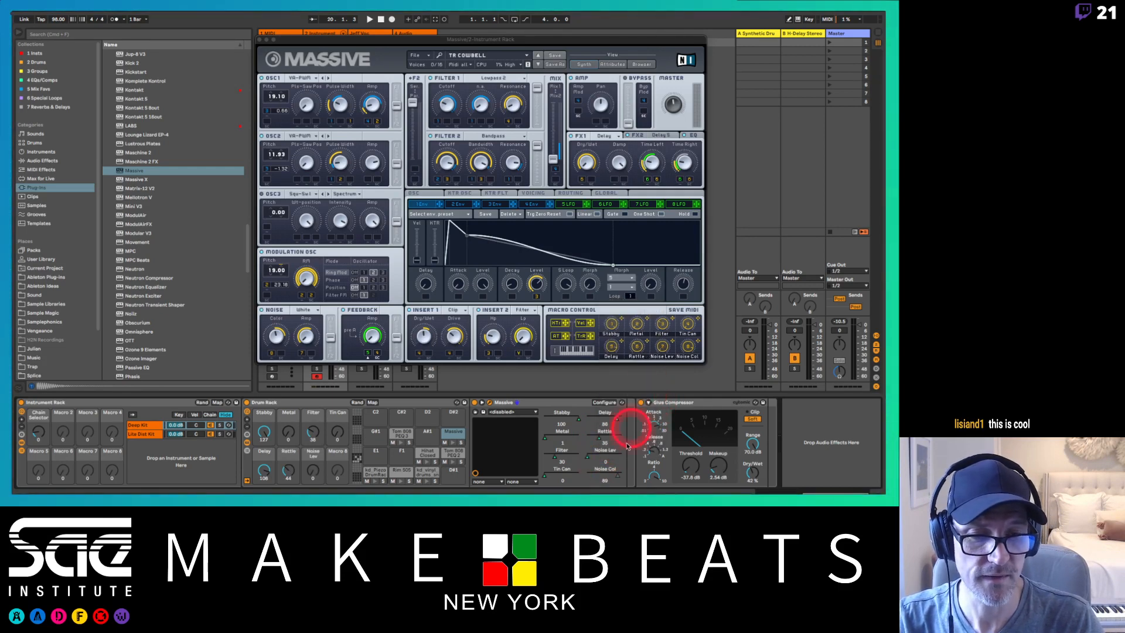
pyautogui.rightClick(602, 473)
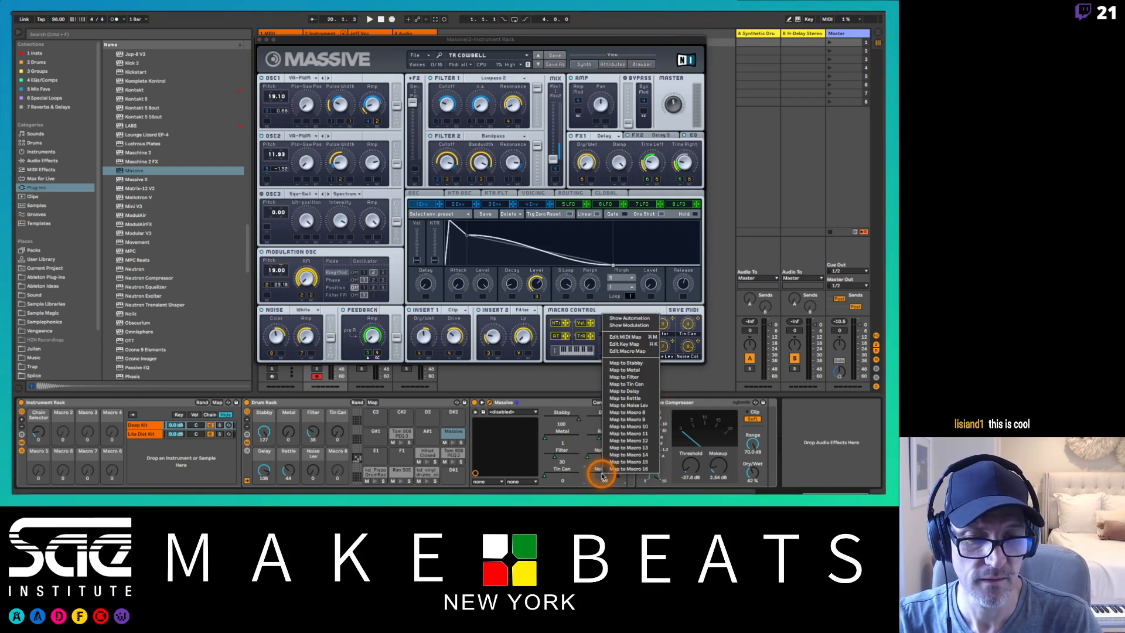
pyautogui.click(628, 412)
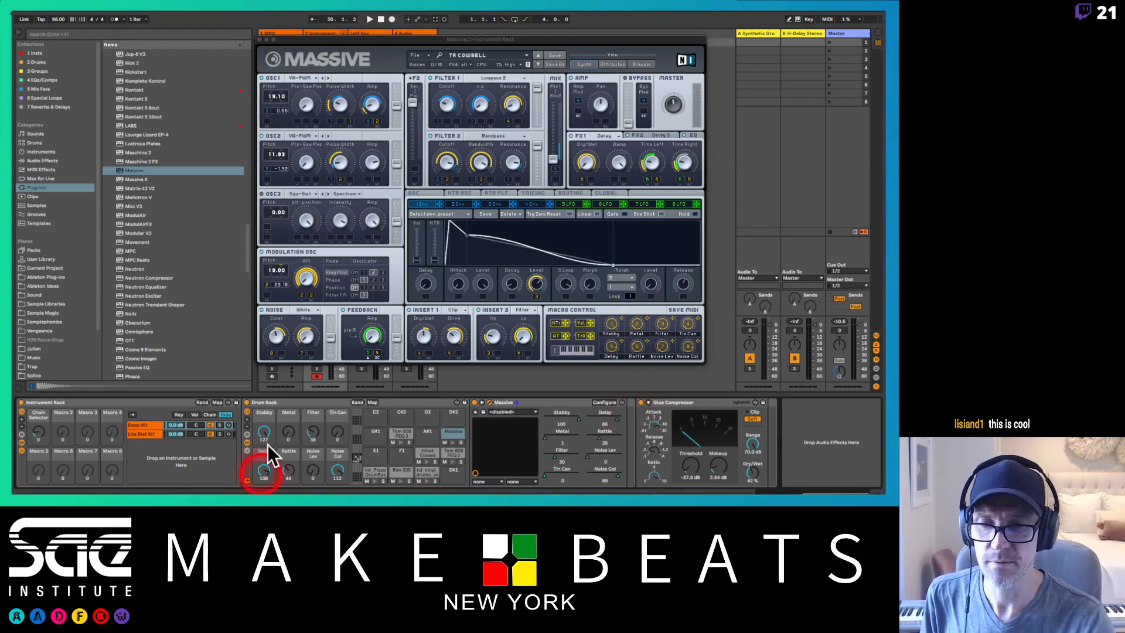
# - Select the Drum Rack, stop playback, show its Macro Variations and store the current macro settings as a new variation
pyautogui.click(292, 403)
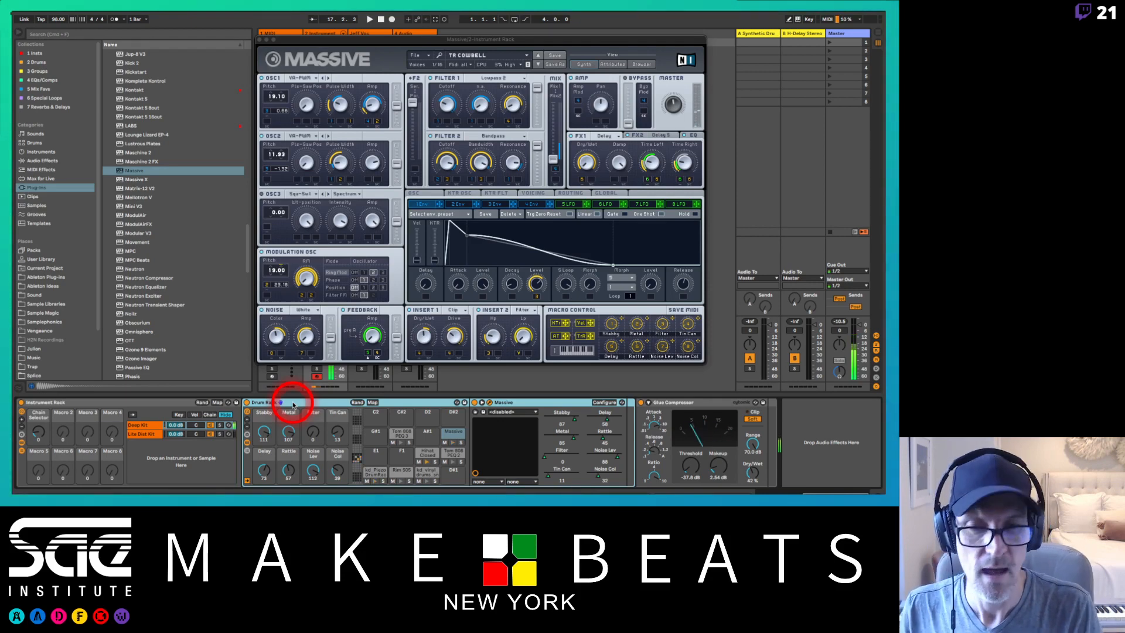
pyautogui.press('space')
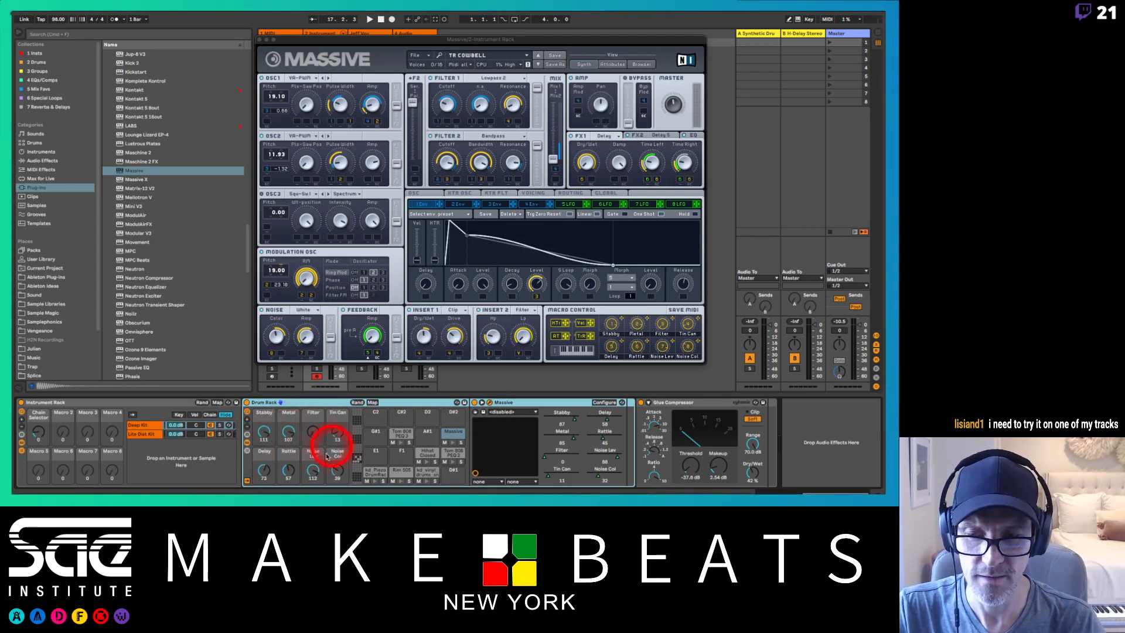
pyautogui.click(247, 434)
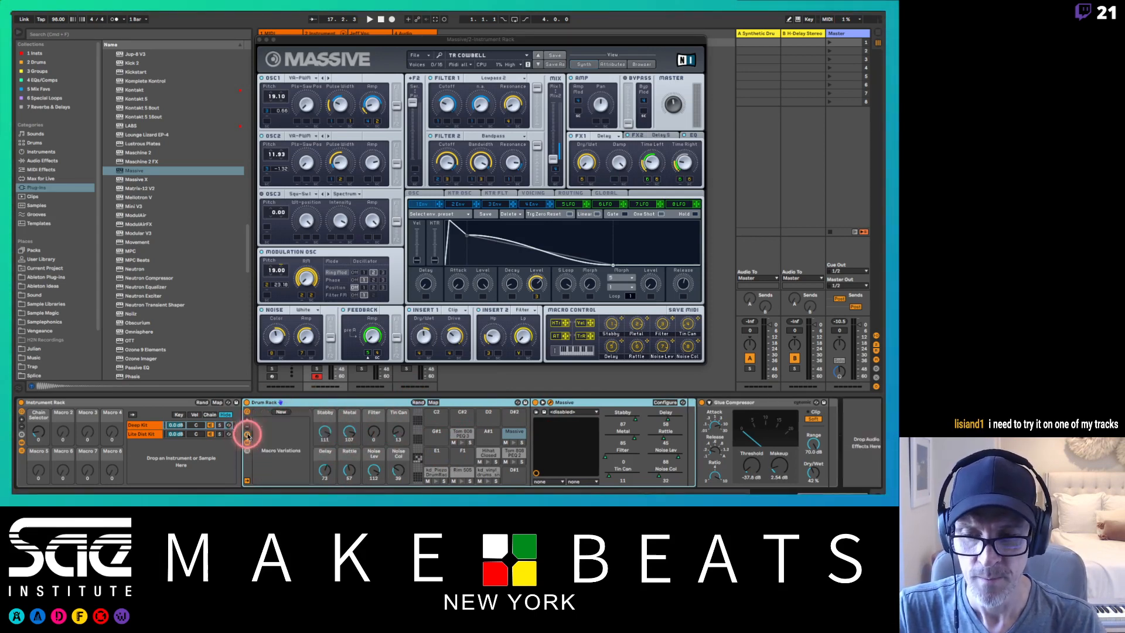
pyautogui.click(281, 413)
# - Adjust the Drum Rack's mapped Massive macros during playback and store four more macro variations with different settings
pyautogui.press('space')
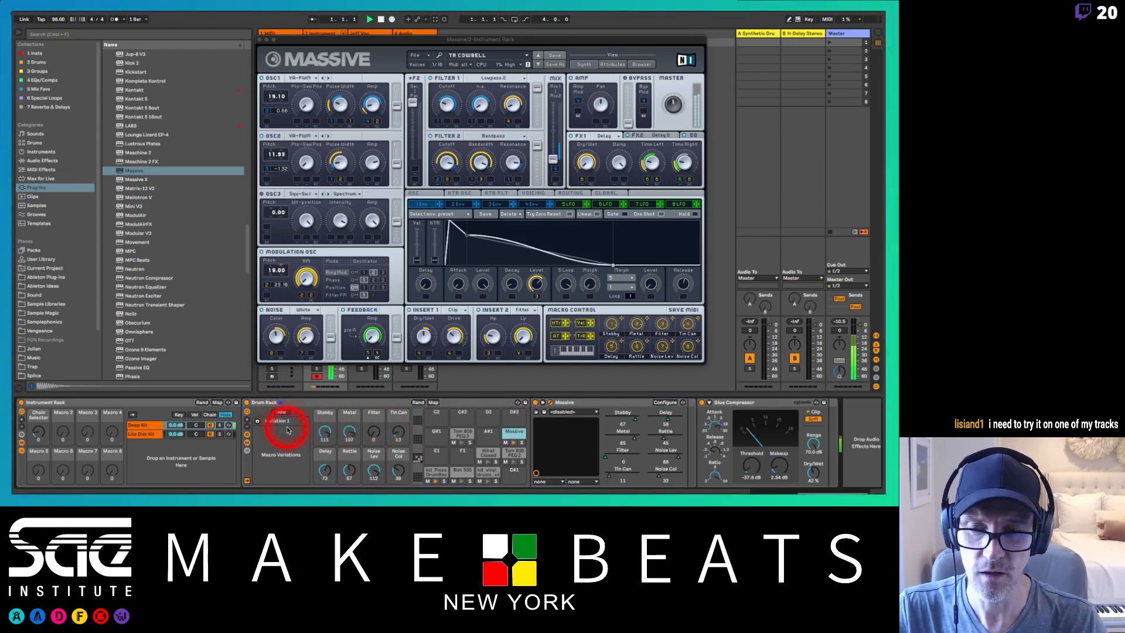
pyautogui.moveTo(335, 431); pyautogui.dragTo(332, 427)
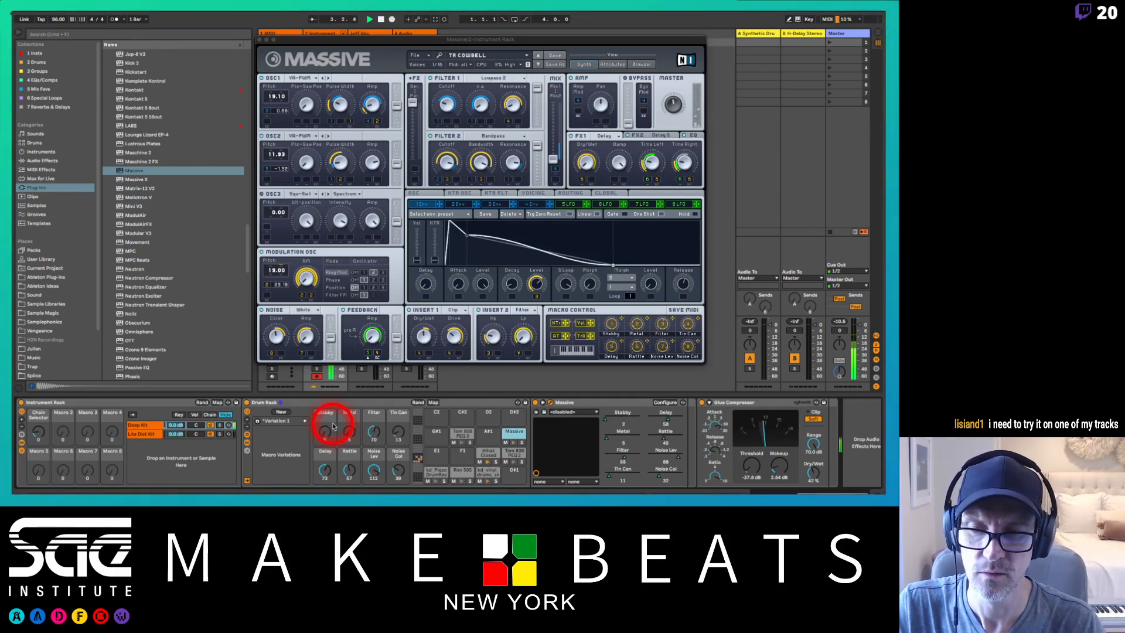
pyautogui.click(279, 412)
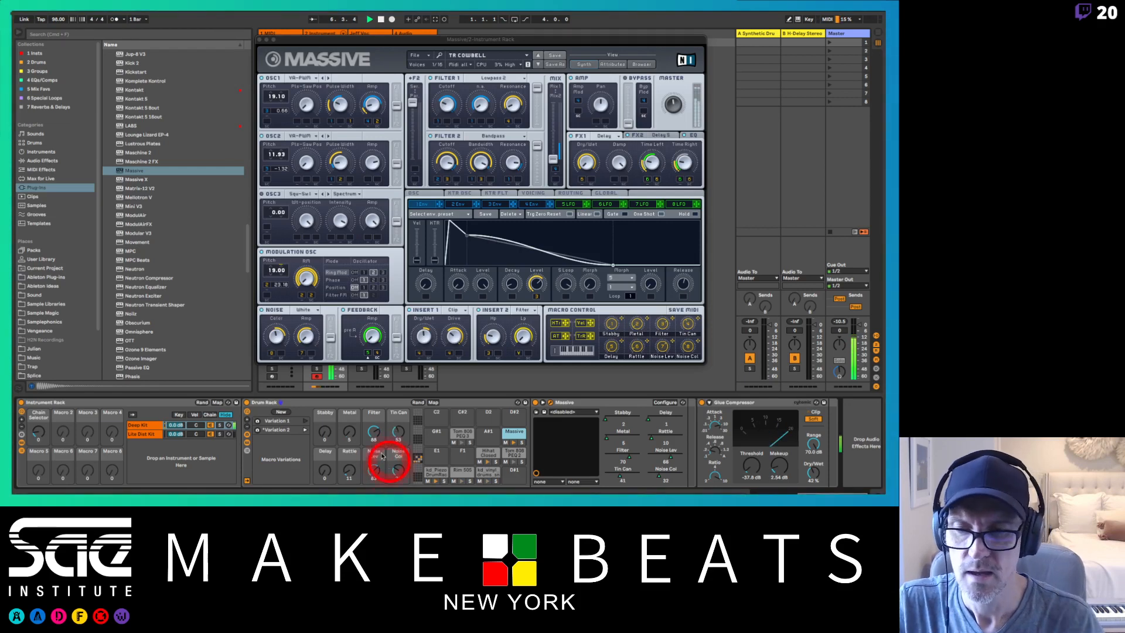
pyautogui.click(283, 413)
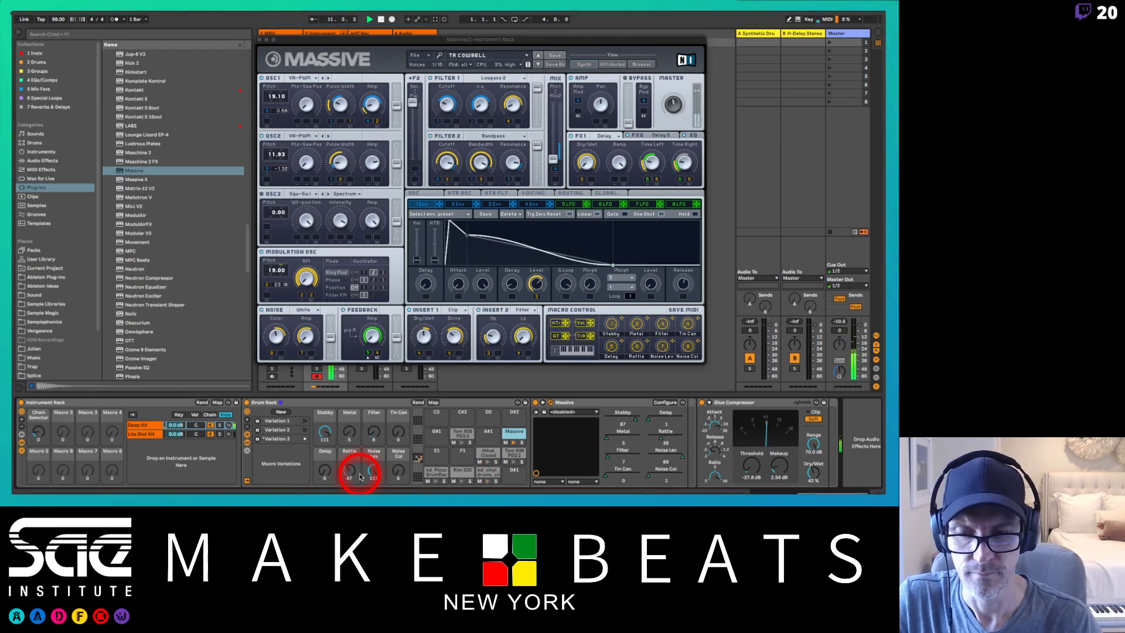
pyautogui.click(282, 412)
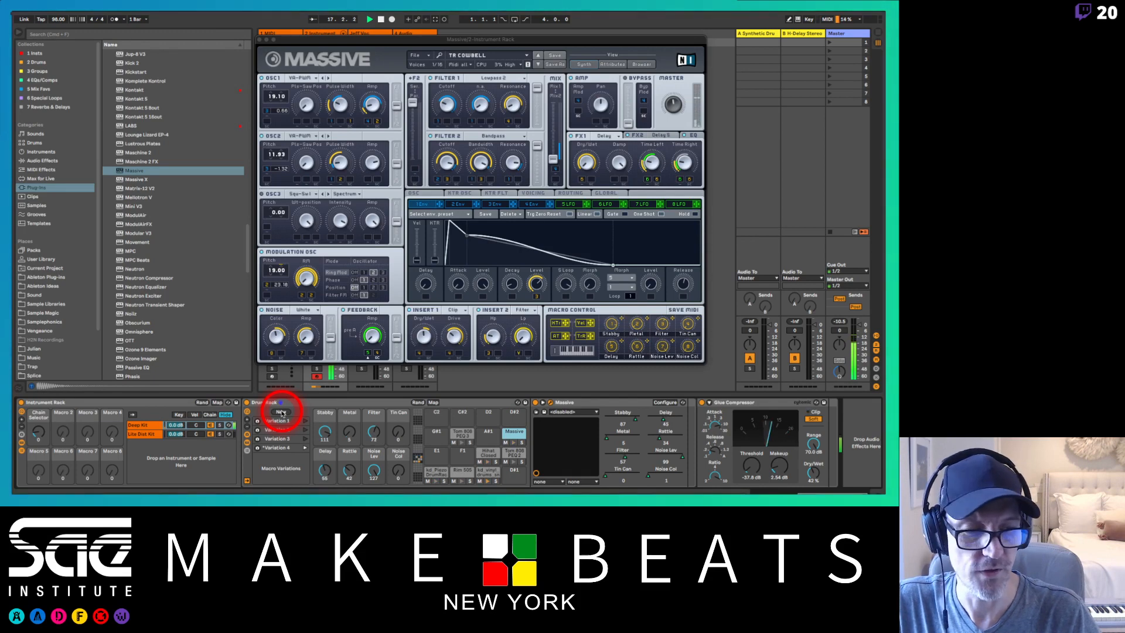
pyautogui.click(281, 413)
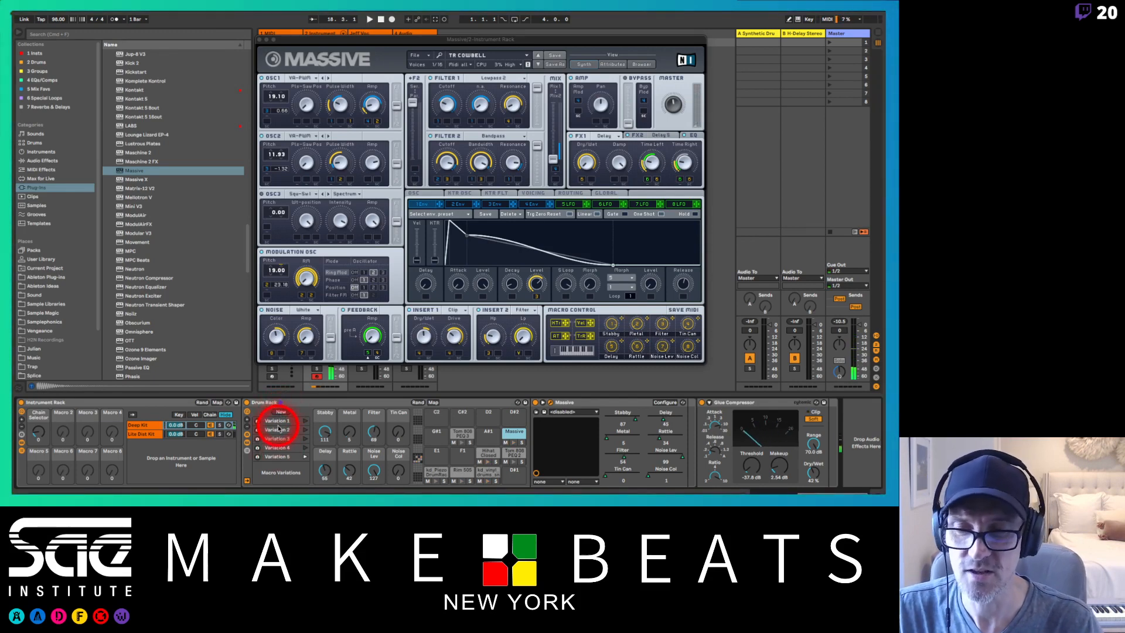
# - Launch the five stored Drum Rack macro variations one after another, from Variation 1 to Variation 5, during playback
pyautogui.click(275, 422)
pyautogui.click(305, 421)
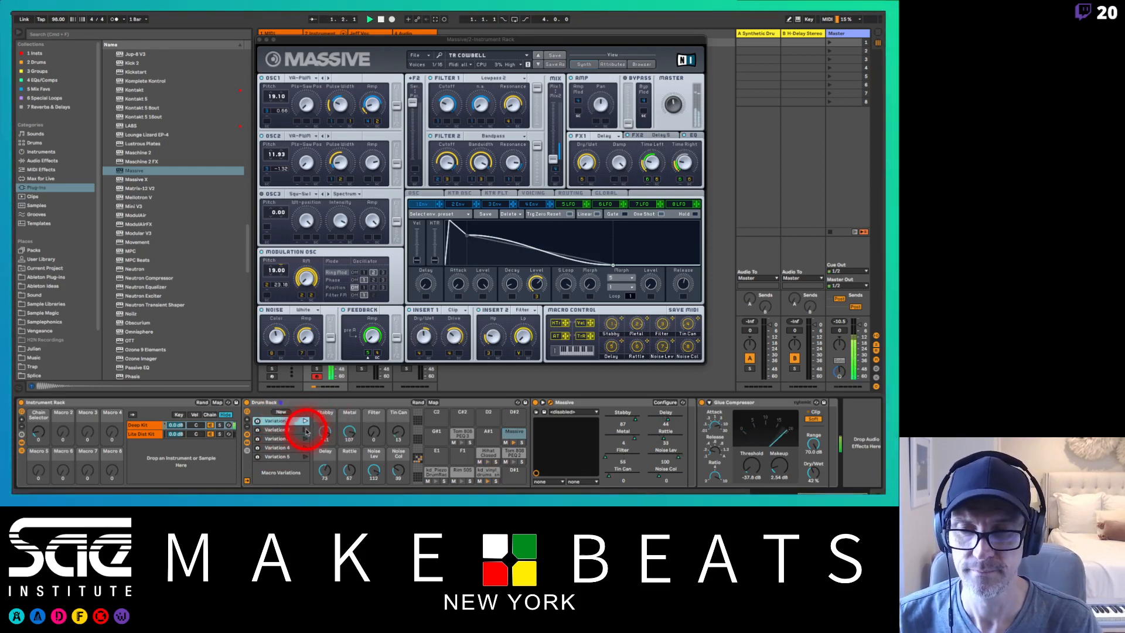
pyautogui.click(306, 430)
pyautogui.click(304, 439)
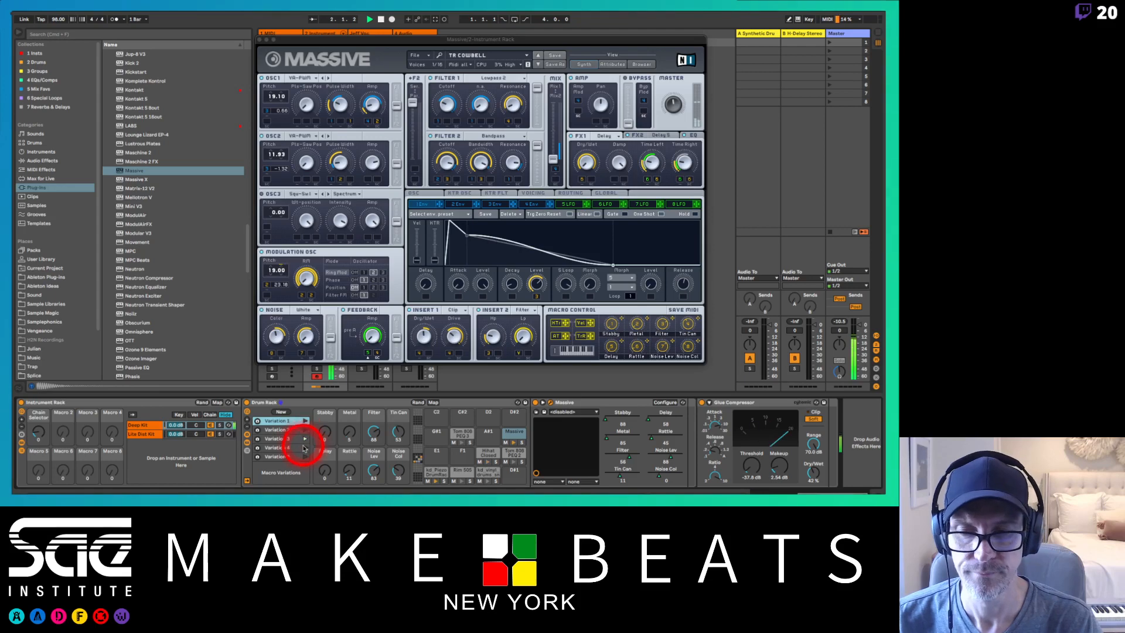
pyautogui.click(304, 449)
pyautogui.click(306, 459)
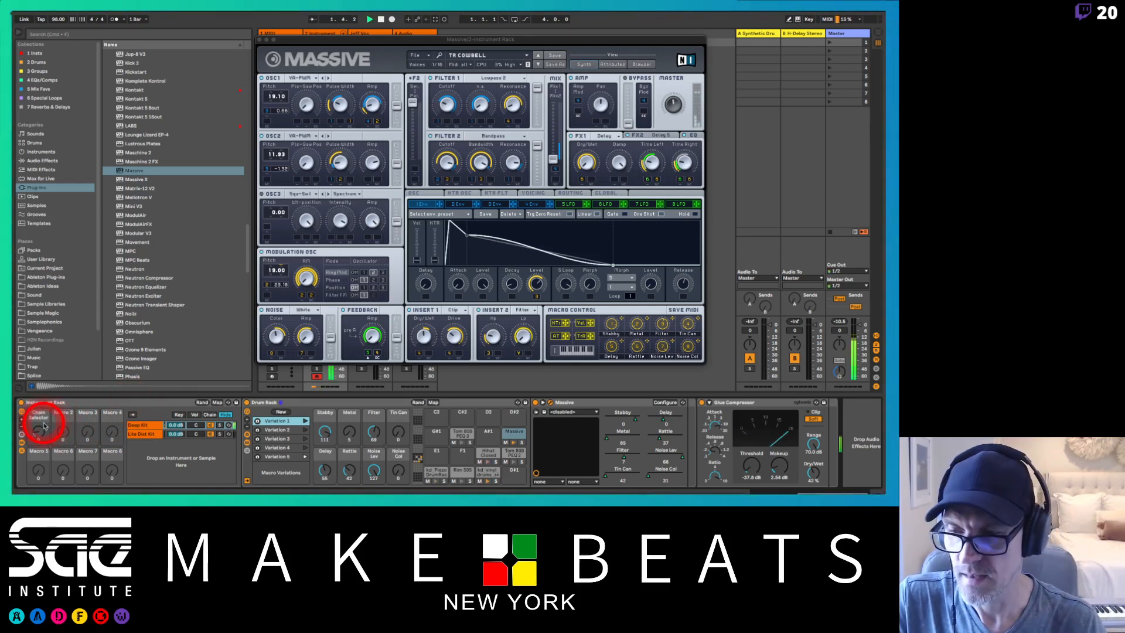
# - Switch the Instrument Rack's Chain Selector to 1 and select the Lite Dist Kit chain
pyautogui.click(99, 406)
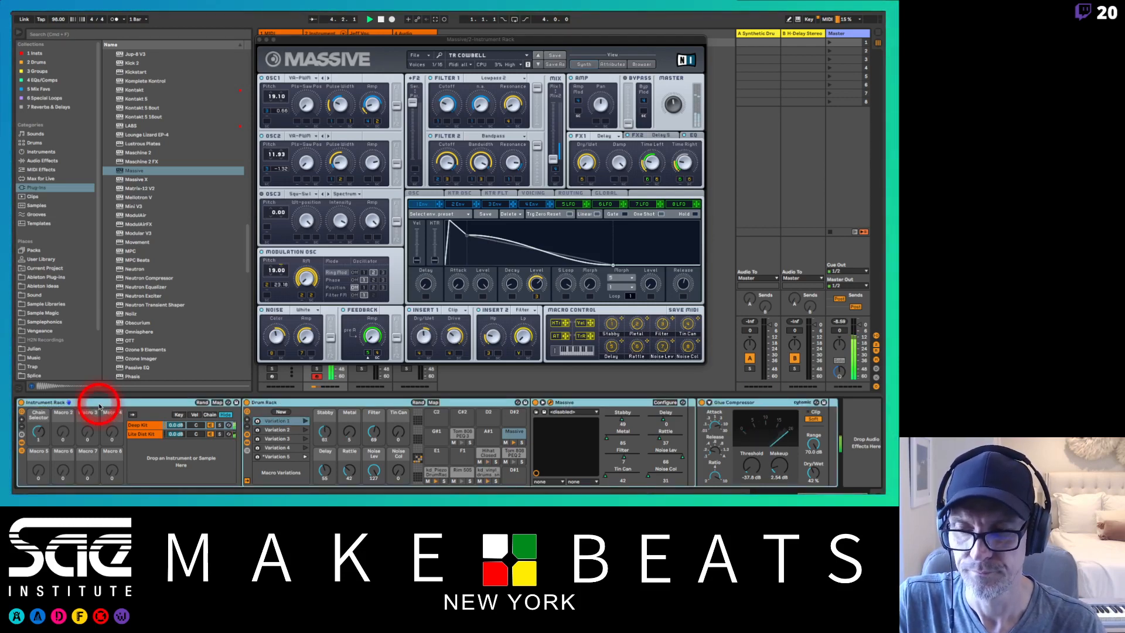
pyautogui.click(141, 434)
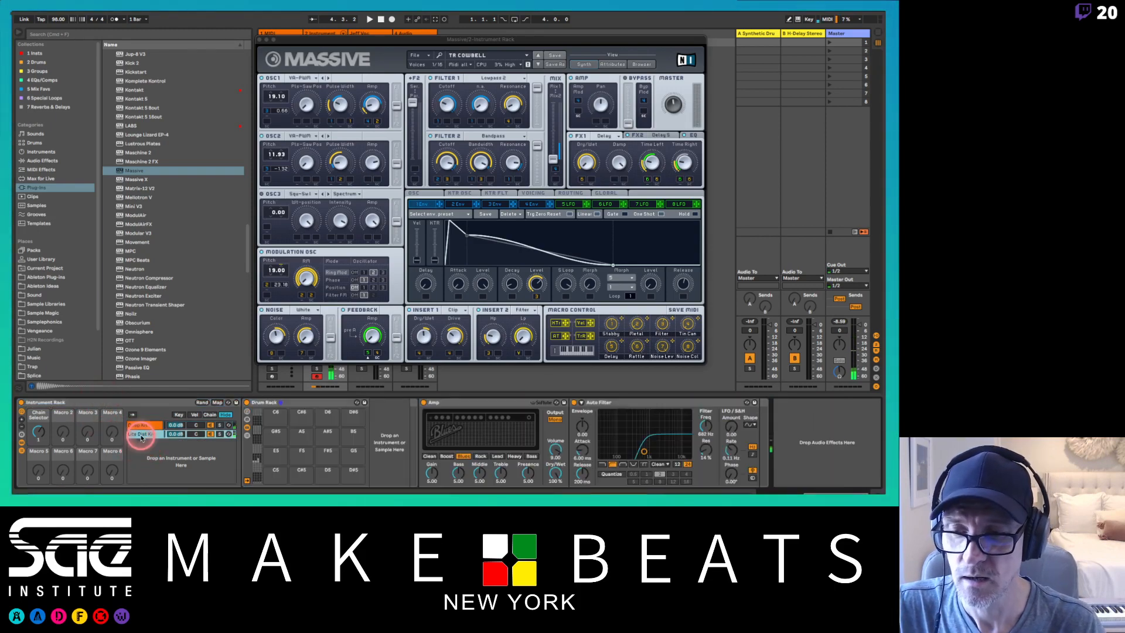
pyautogui.click(141, 435)
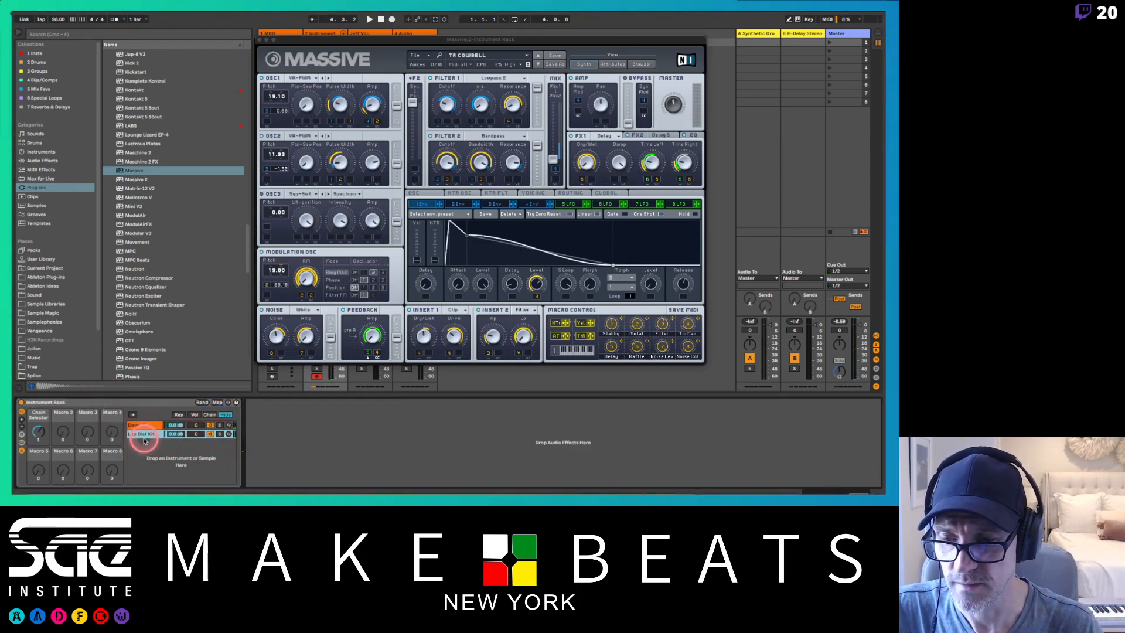
# - Show the Lite Dist Kit's lower Drum Rack pads and close the Massive plug-in window
pyautogui.click(254, 456)
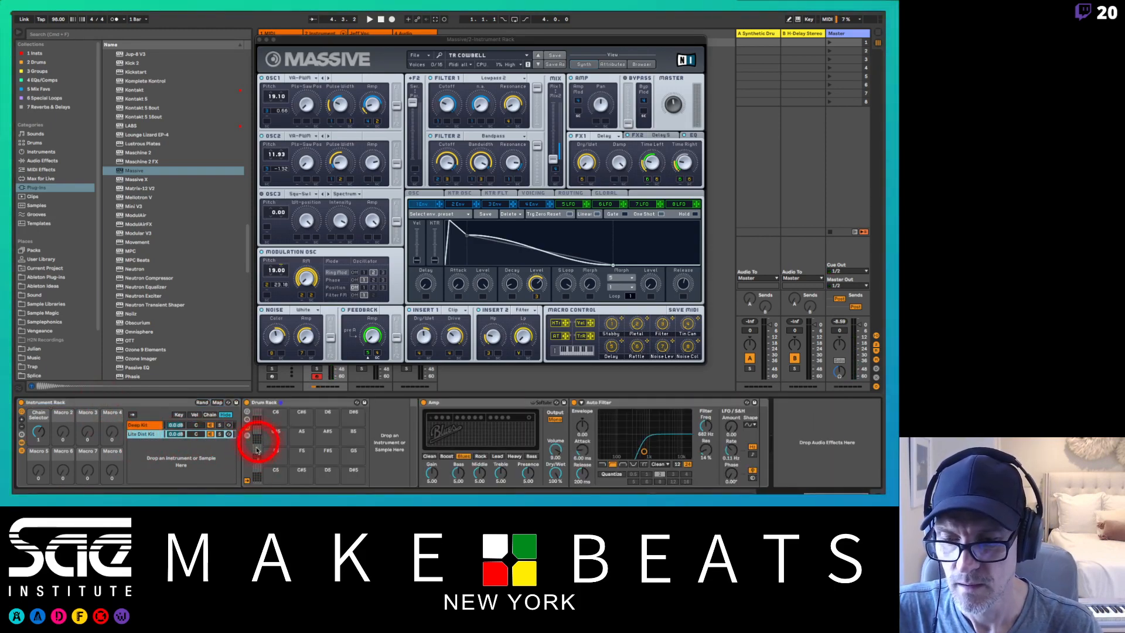
pyautogui.click(256, 458)
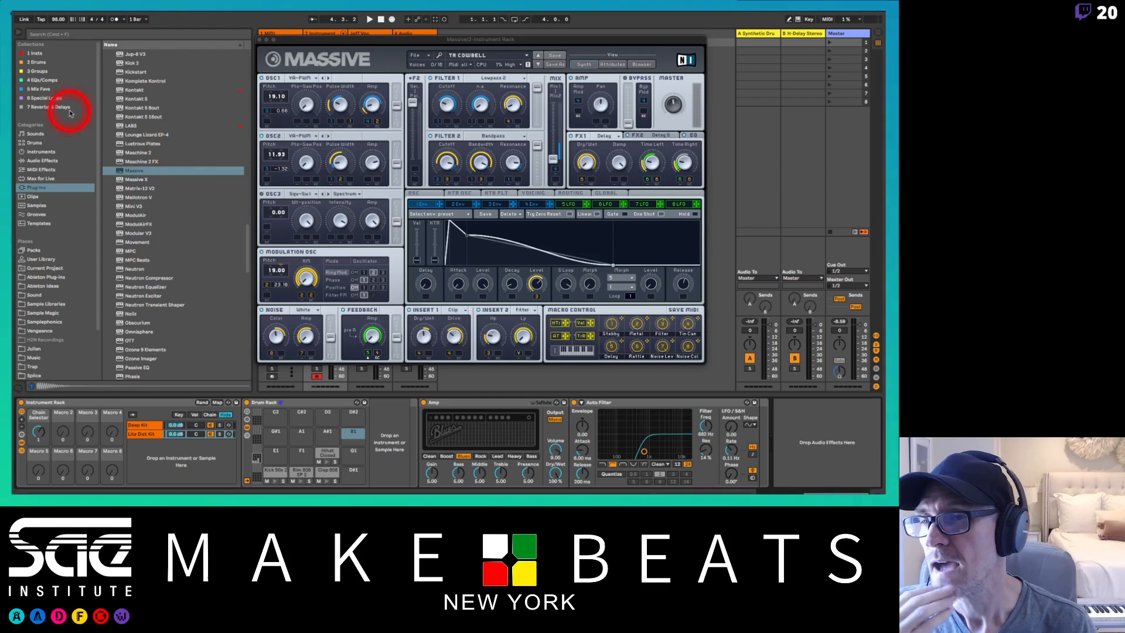
pyautogui.click(263, 40)
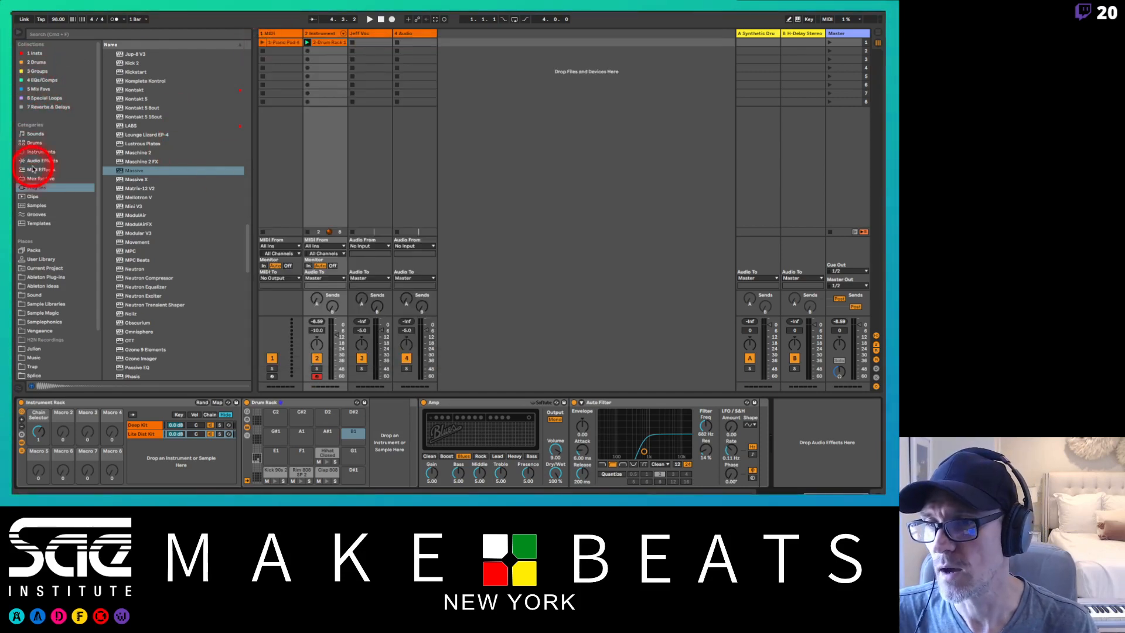
# - Audition the tom samples in the Tom folder of the Drums category
pyautogui.click(34, 143)
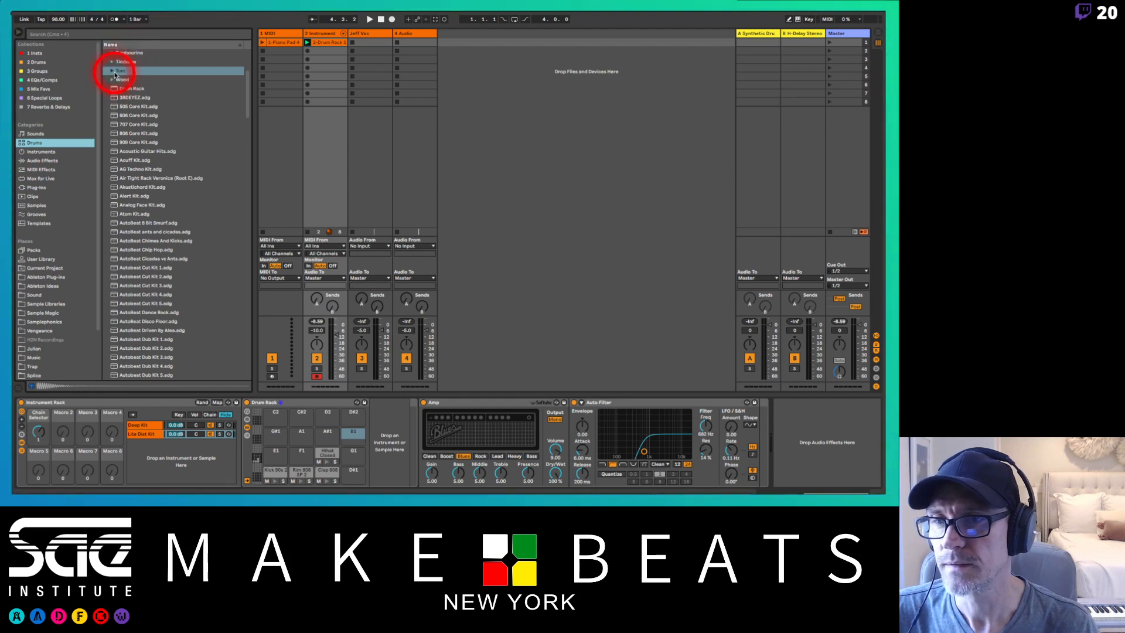
pyautogui.click(112, 70)
pyautogui.click(152, 205)
pyautogui.press('Down')
pyautogui.press('Down')
pyautogui.press('Down')
pyautogui.press('Down')
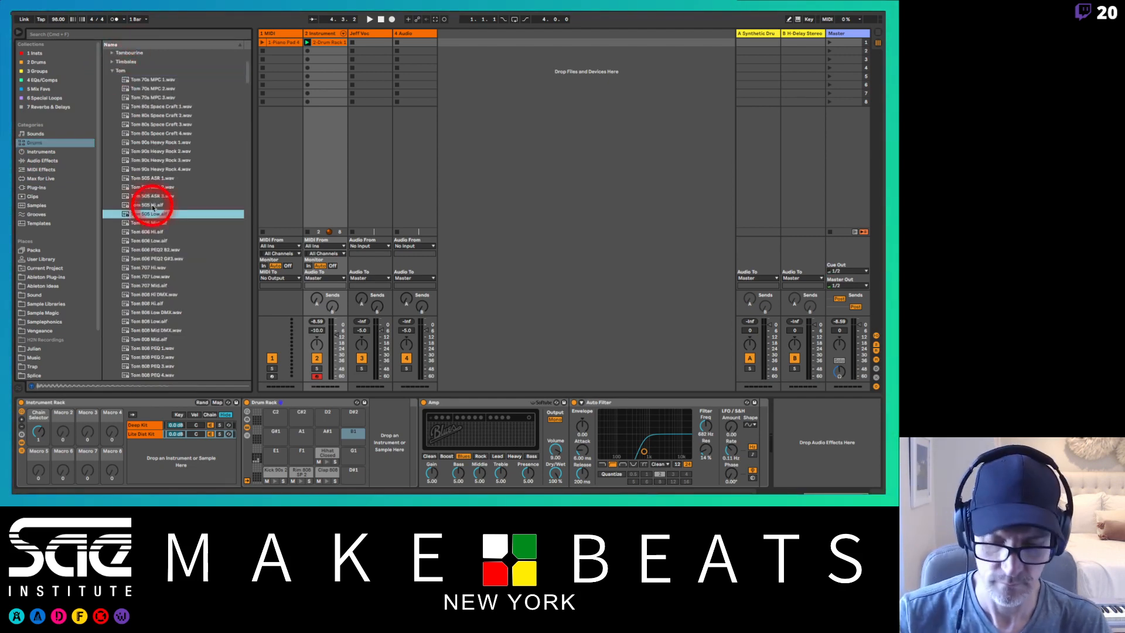
pyautogui.press('Down')
pyautogui.press('Down')
pyautogui.press('Down')
pyautogui.press('Down')
pyautogui.press('Down')
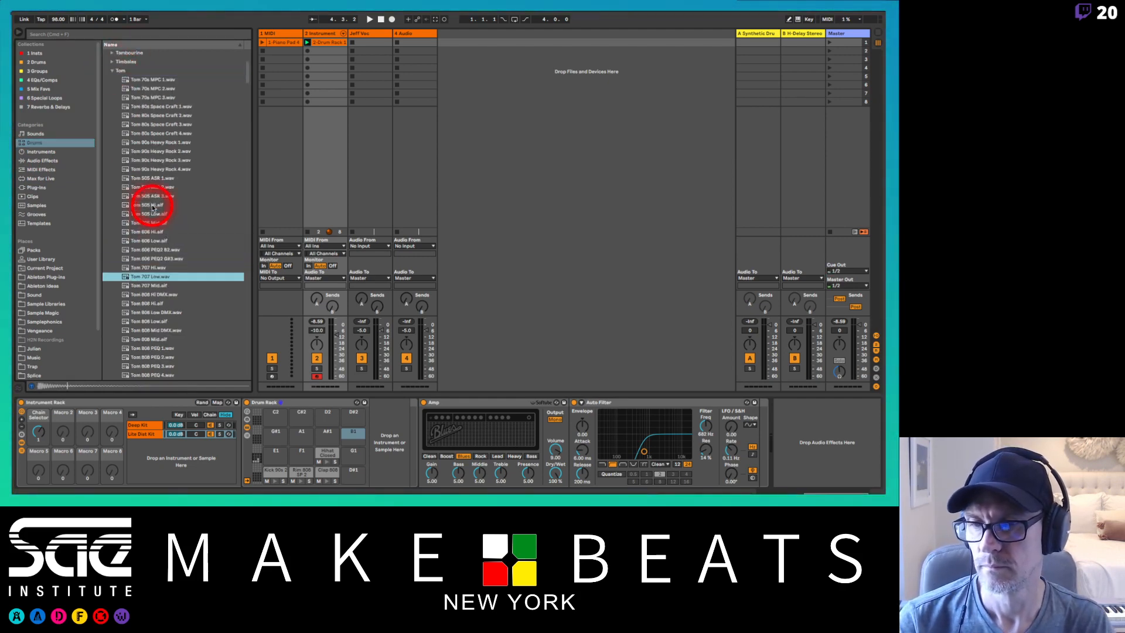
pyautogui.press('Up')
pyautogui.press('Up')
pyautogui.press('Up')
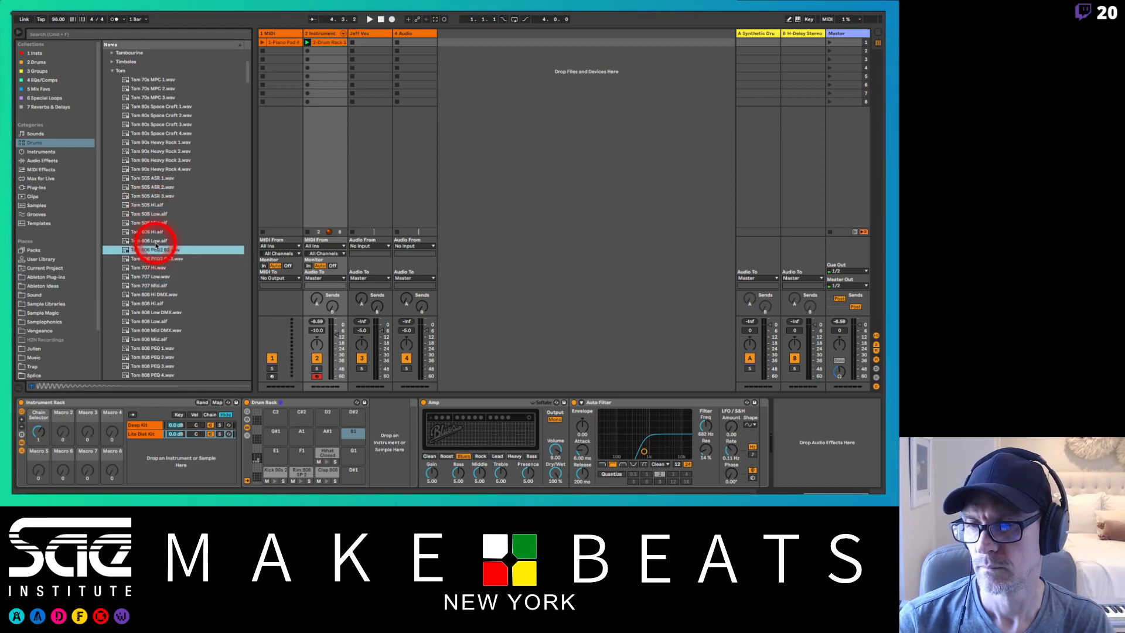
pyautogui.press('Down')
pyautogui.press('Down')
pyautogui.press('Down')
pyautogui.press('Down')
pyautogui.press('Down')
pyautogui.press('Down')
pyautogui.press('Down')
pyautogui.press('Down')
pyautogui.press('Down')
pyautogui.press('Down')
pyautogui.press('Down')
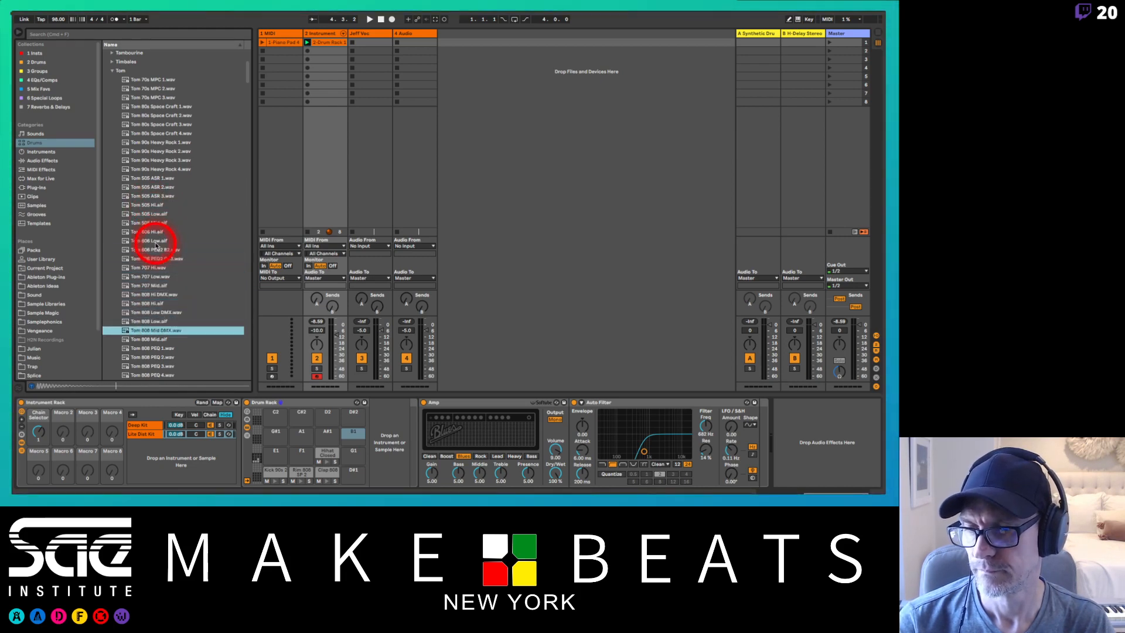
pyautogui.press('Down')
pyautogui.press('Down')
pyautogui.press('Down')
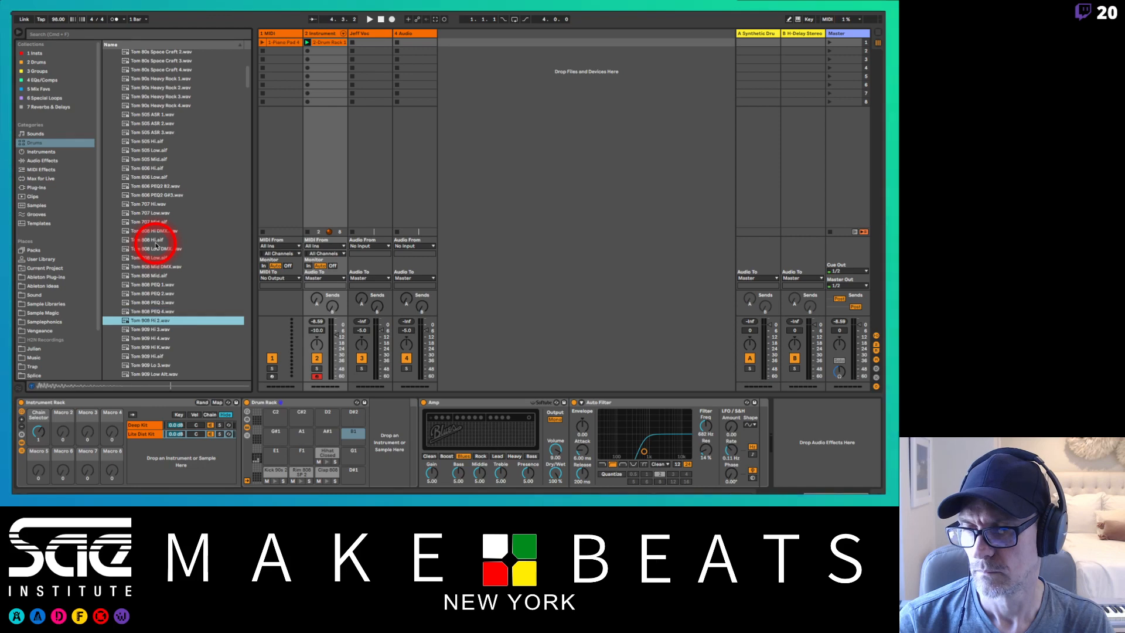
pyautogui.press('Up')
pyautogui.press('Up')
# - Compare Tom 808 PEQ 1.wav and Tom 808 PEQ 2.wav, and load Tom 808 PEQ 2.wav onto the Drum Rack's empty B1 pad
pyautogui.click(155, 293)
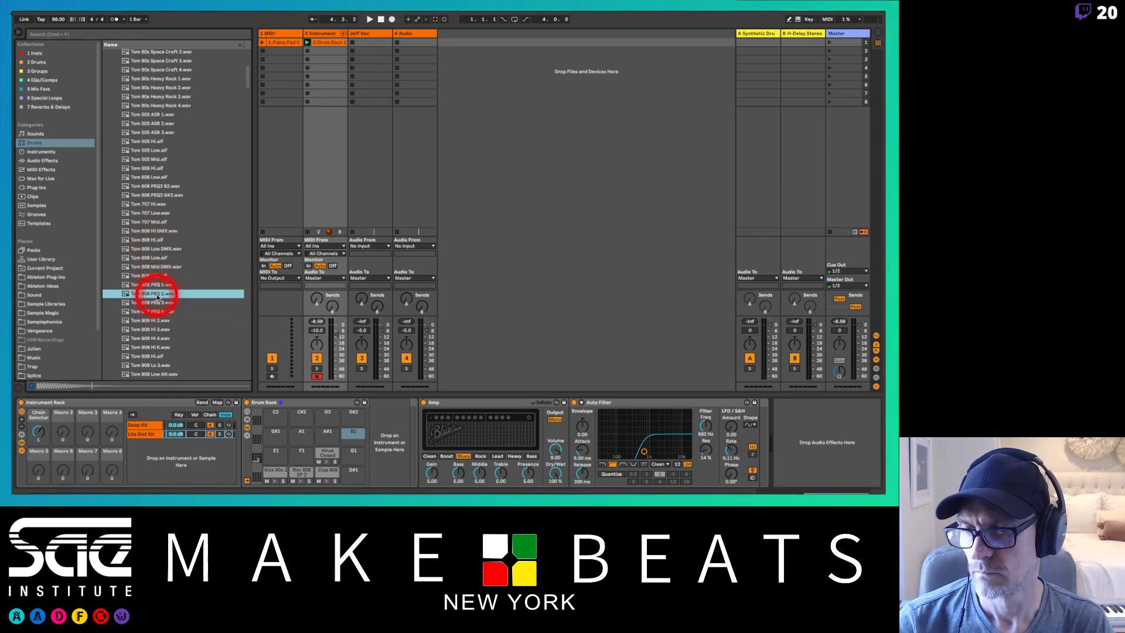
pyautogui.click(141, 285)
pyautogui.click(141, 293)
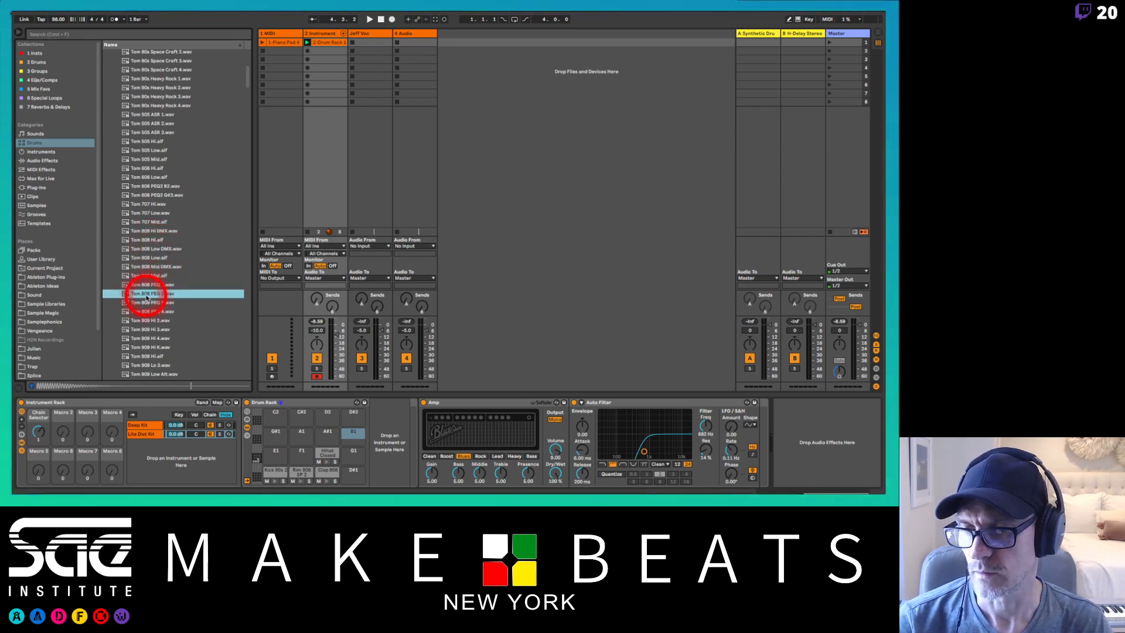
pyautogui.moveTo(143, 293); pyautogui.dragTo(351, 434)
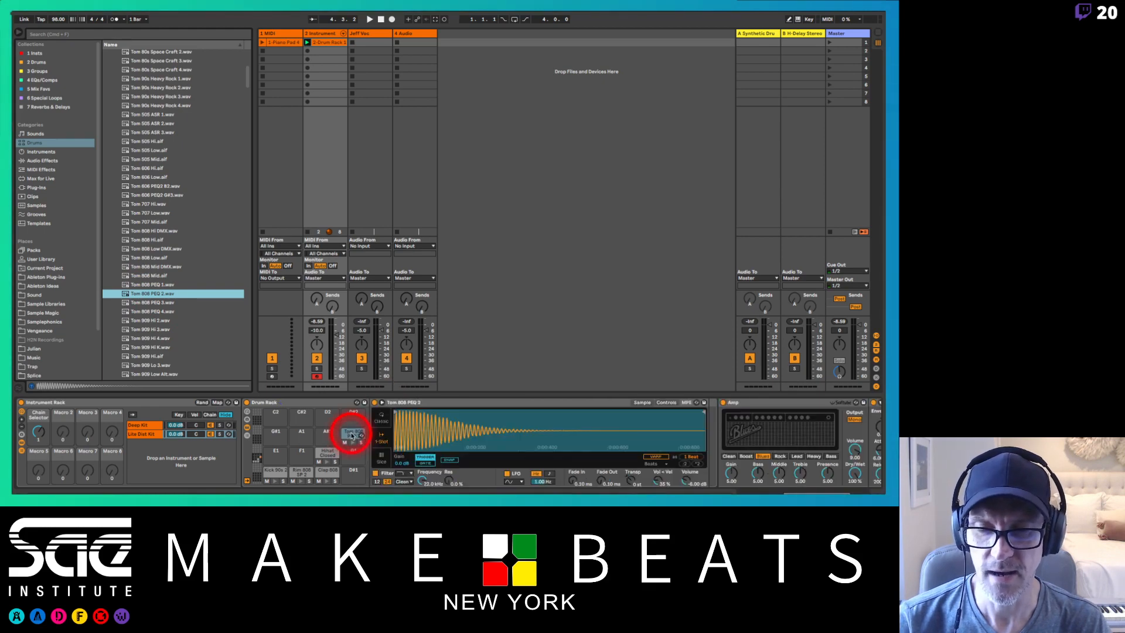
# - Play the drum clip and raise the new tom sample's transposition in its Simpler
pyautogui.press('space')
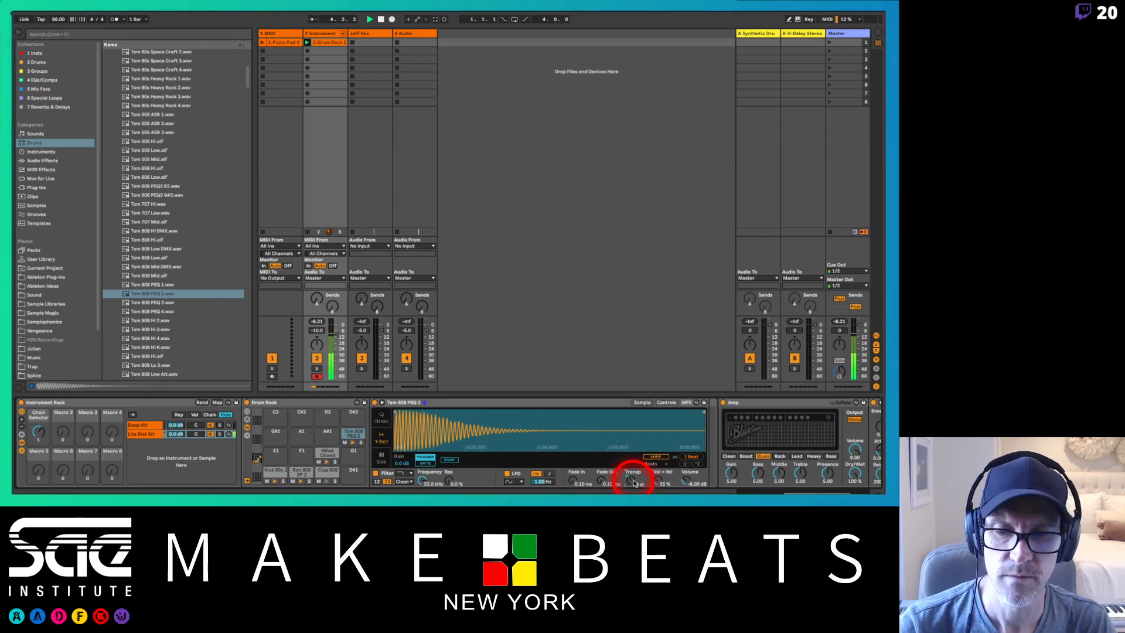
pyautogui.click(146, 404)
pyautogui.click(326, 404)
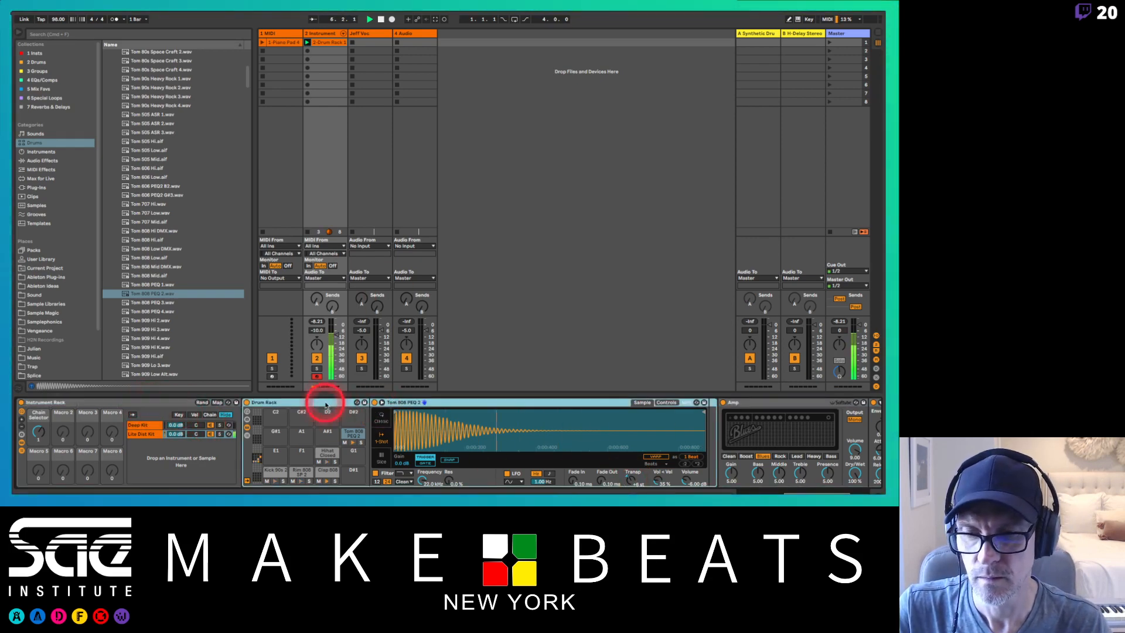
pyautogui.click(446, 404)
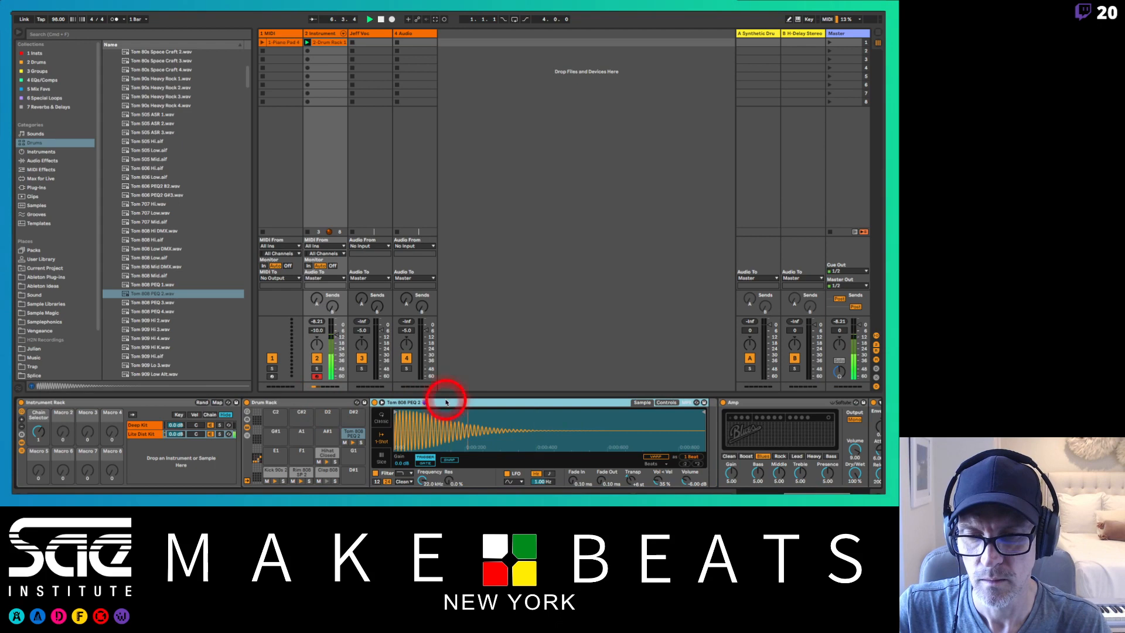
# - Stop playback and rename the outer Instrument Rack as Live Elec Kit Dist
pyautogui.click(98, 408)
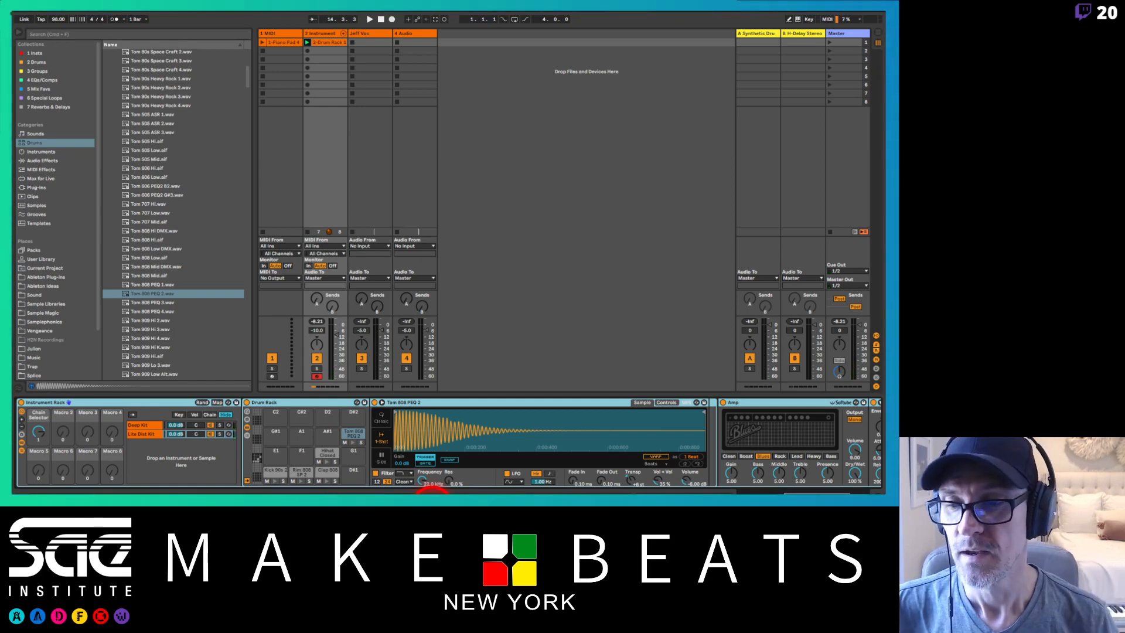
pyautogui.click(41, 406)
pyautogui.press('super+r')
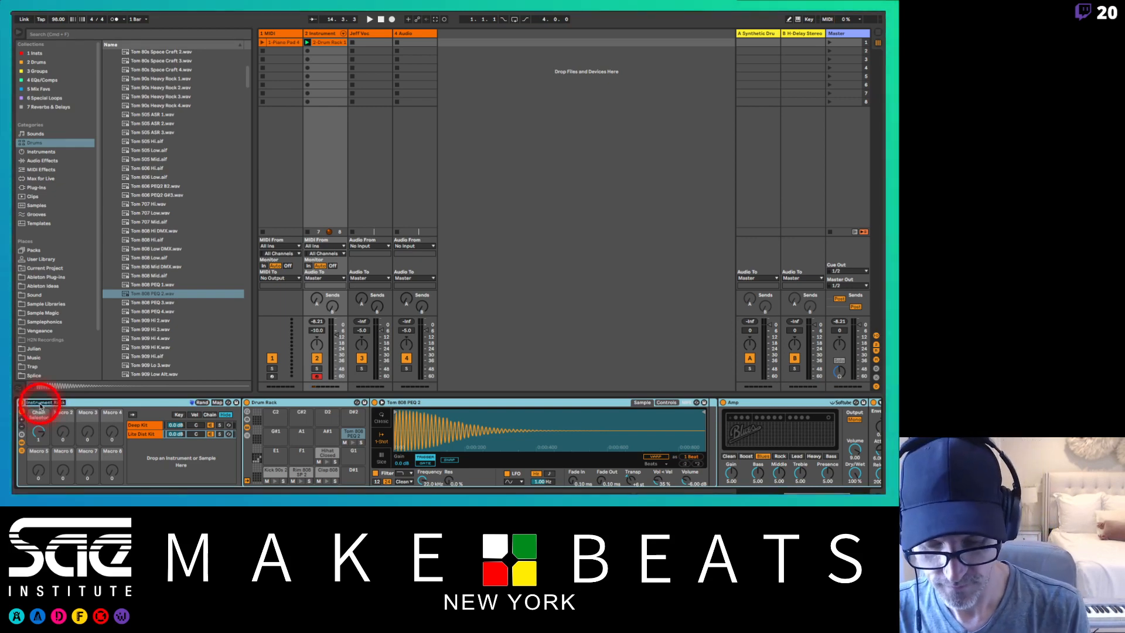
pyautogui.write('Live Elec Kit')
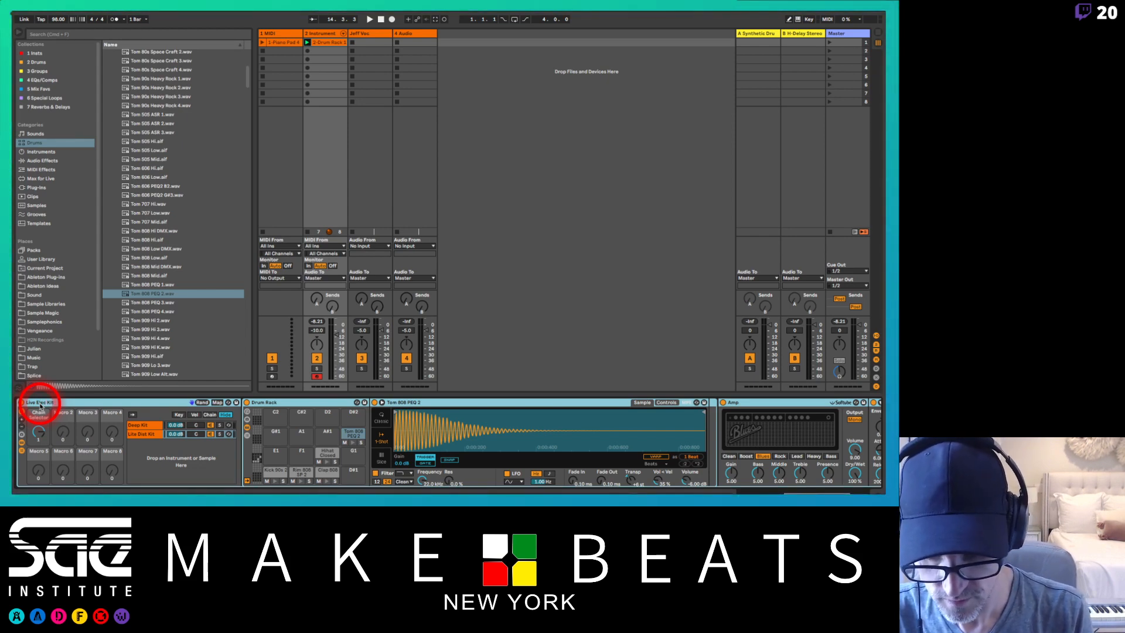
pyautogui.write('Dist')
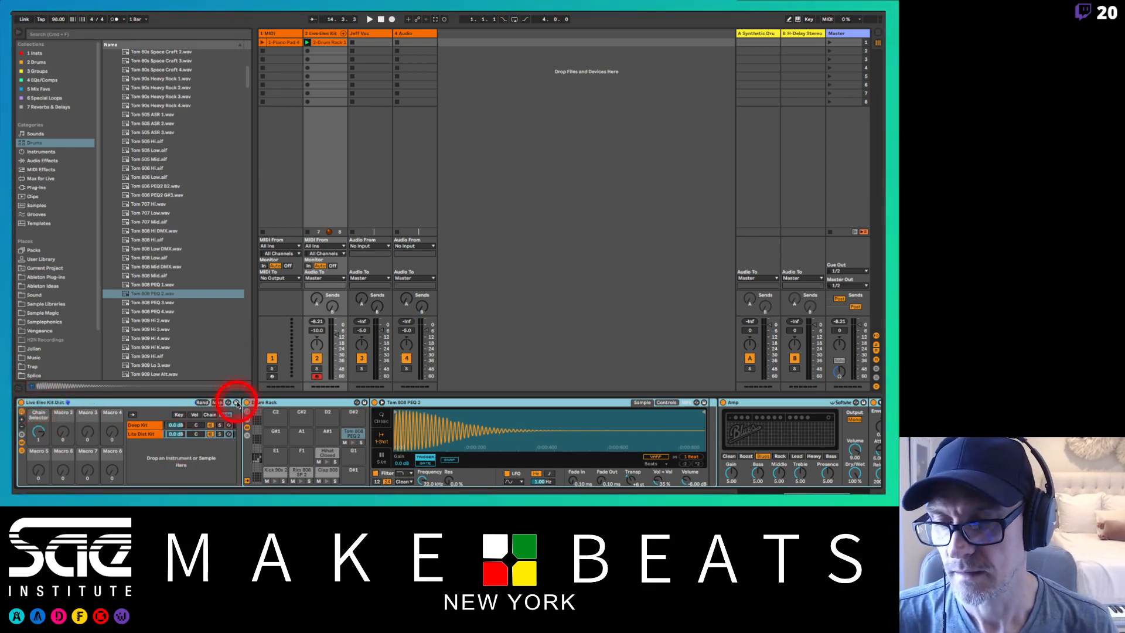
# - Save the Instrument Rack to the User Library as Live Elec Kit Dist.adg
pyautogui.click(237, 404)
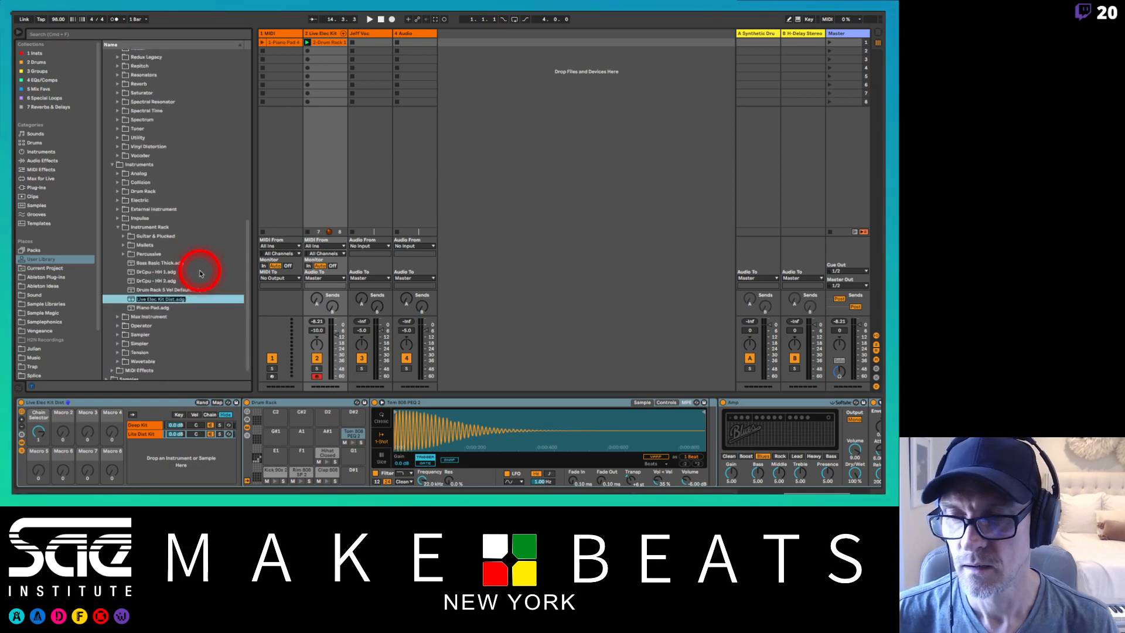
pyautogui.scroll(-1, 201, 266)
pyautogui.press('Return')
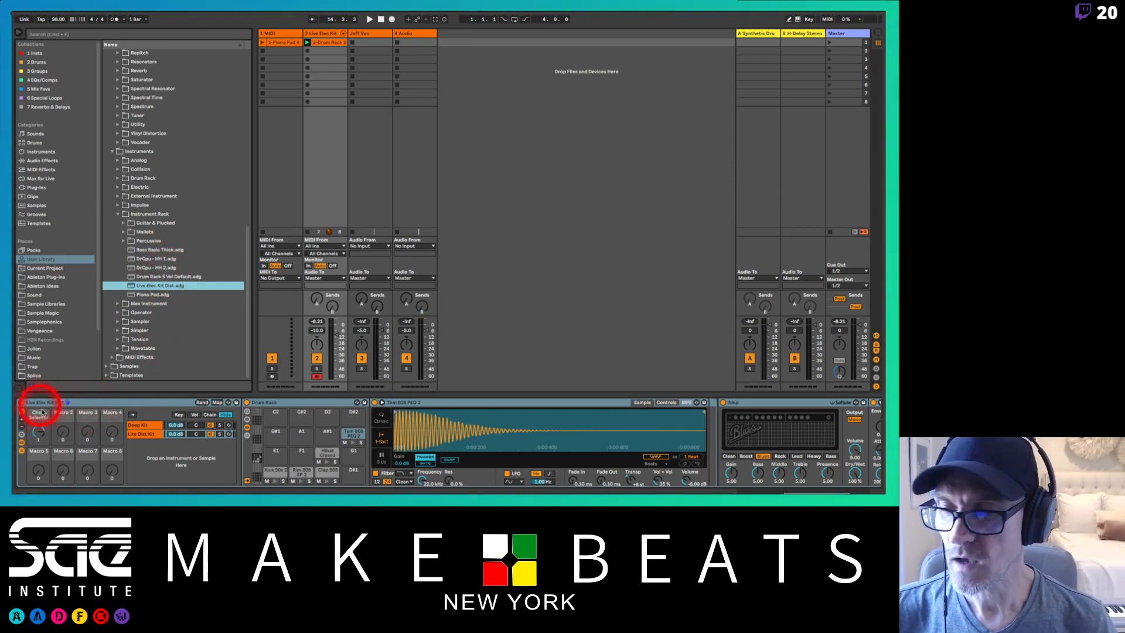
# - Hide the rack's devices and chain list, and save it again, overwriting the Live Elec Kit Dist.adg preset
pyautogui.click(22, 450)
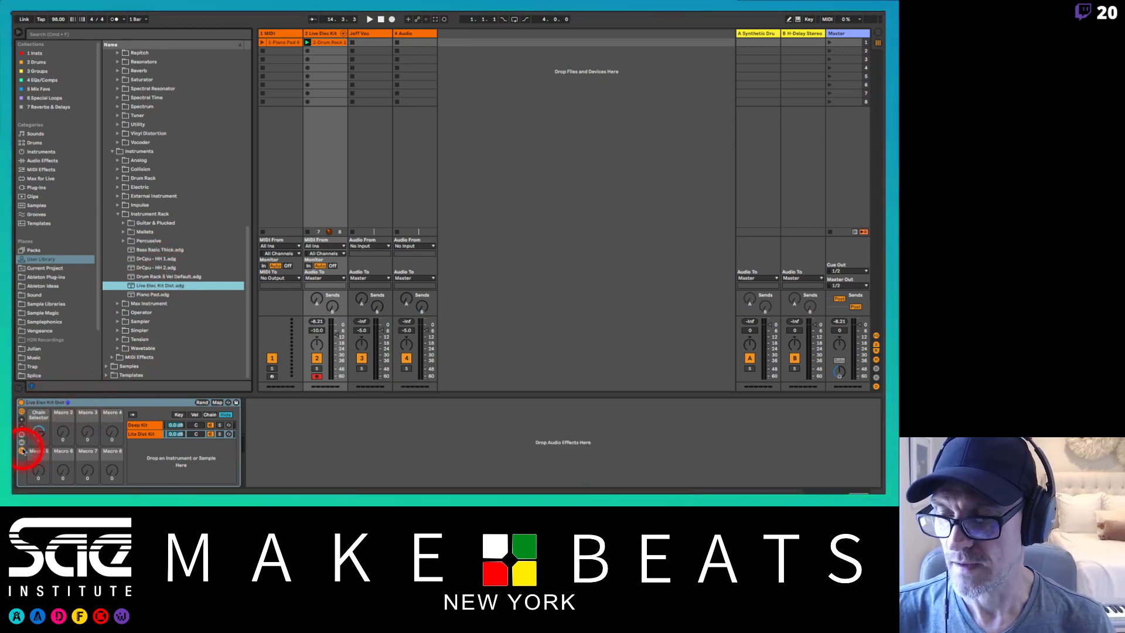
pyautogui.click(23, 451)
pyautogui.click(122, 402)
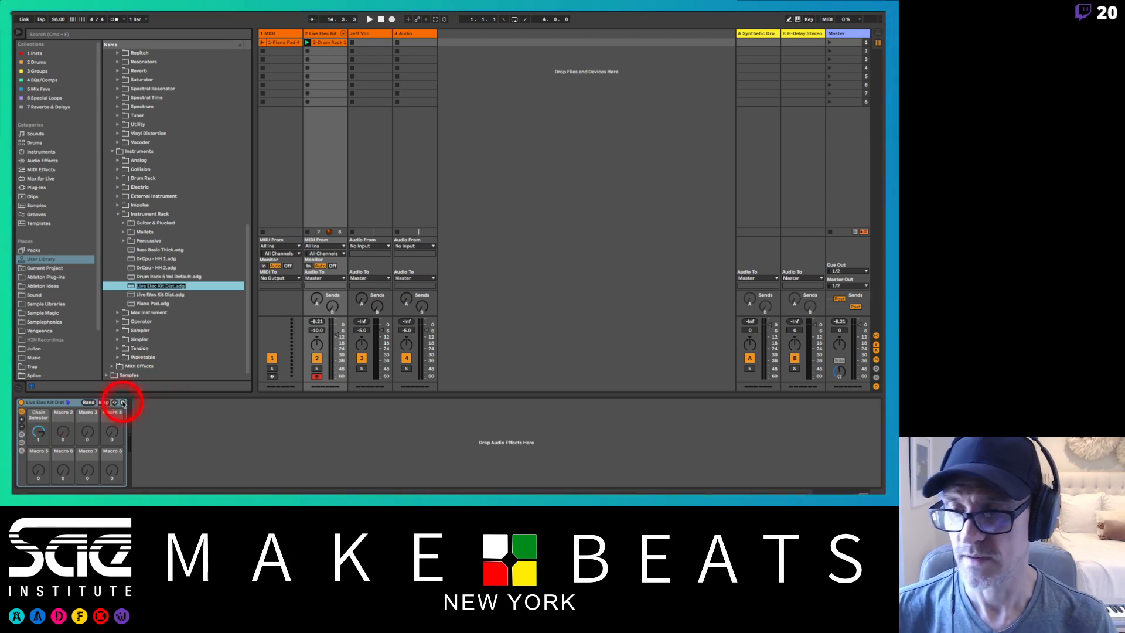
pyautogui.press('Return')
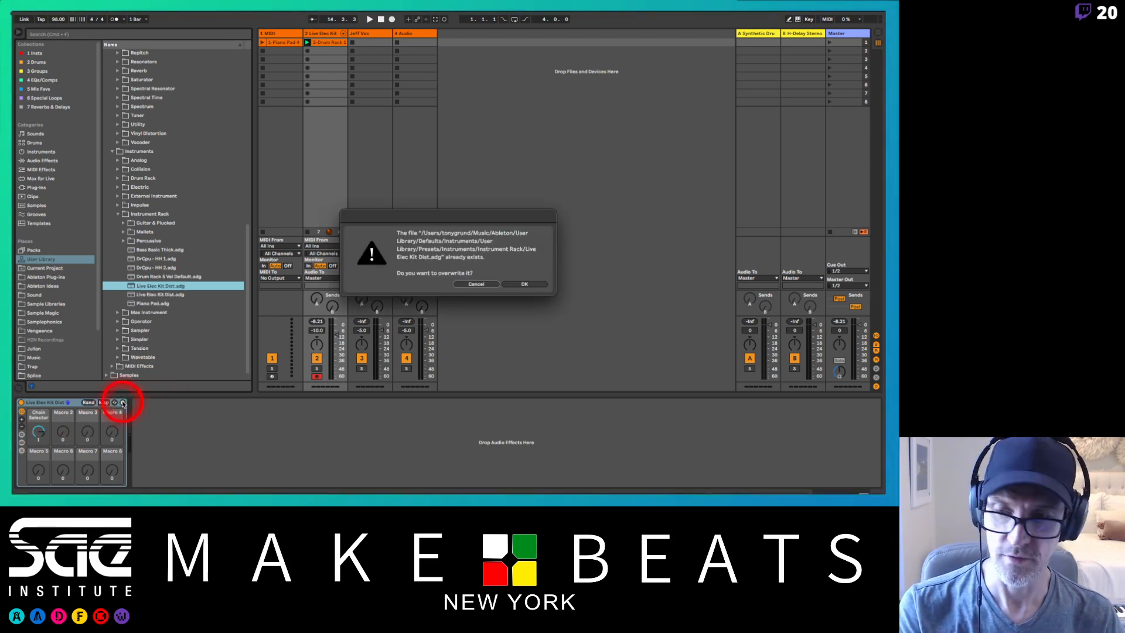
pyautogui.click(533, 286)
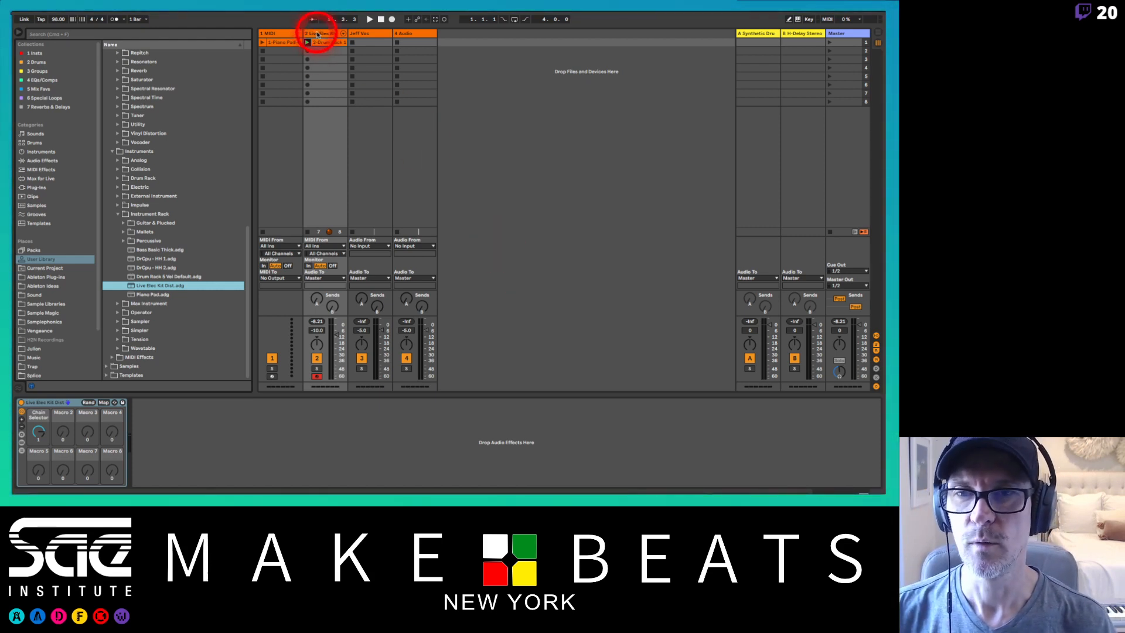
# - Switch to Preview, review the page 3 notes on Drum Rack chains and third-party instruments, and return to Ableton Live
pyautogui.click(77, 403)
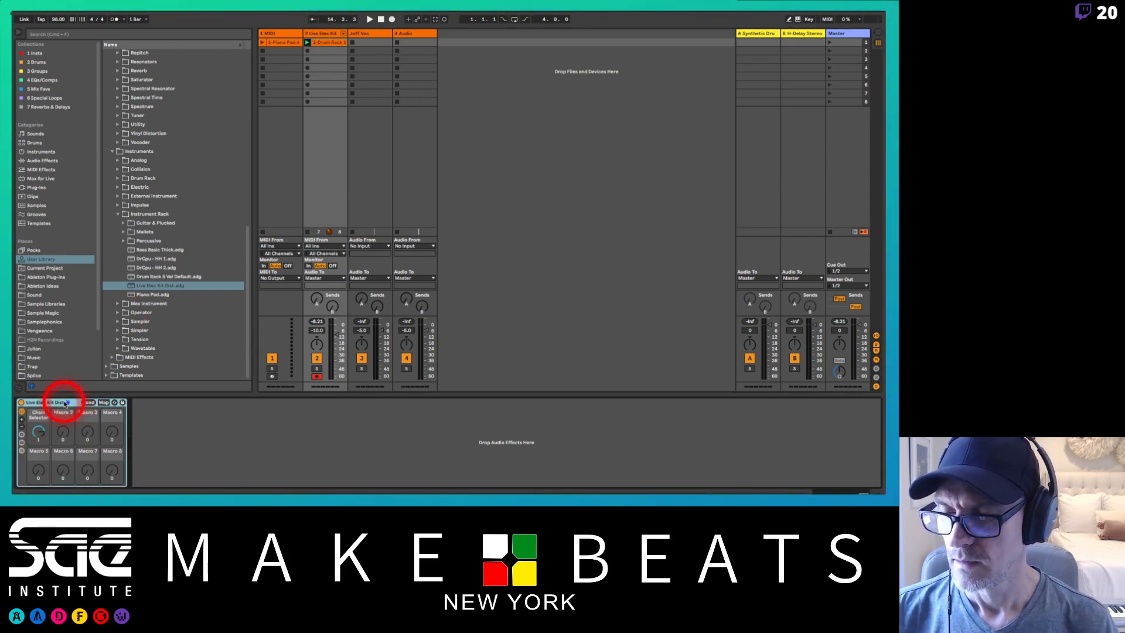
pyautogui.press('super+Tab')
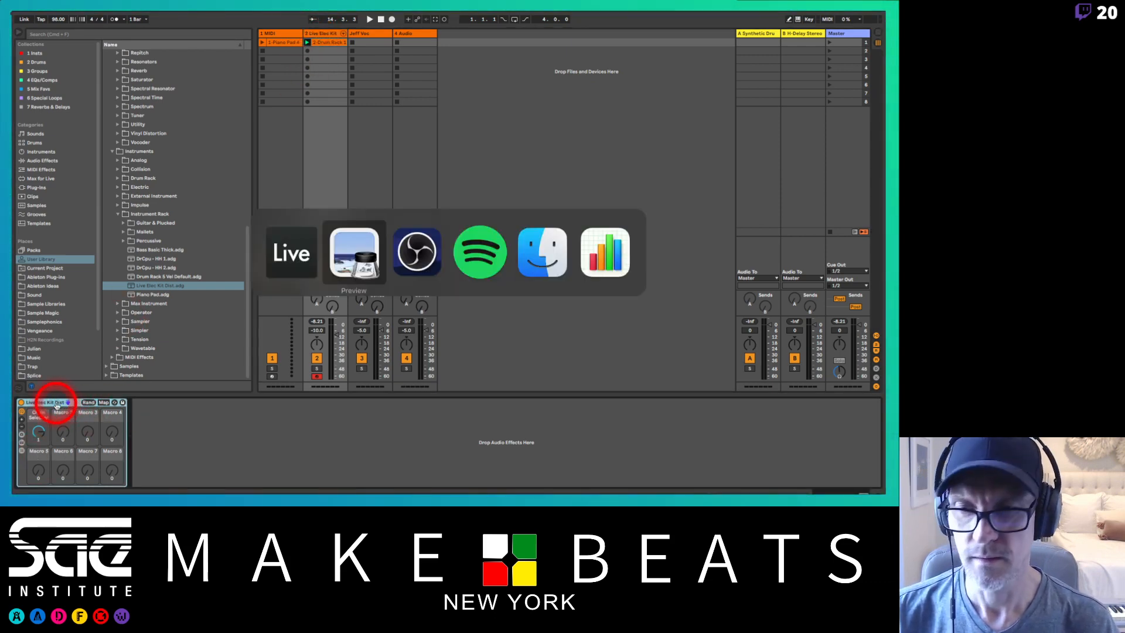
pyautogui.scroll(-3, 305, 144)
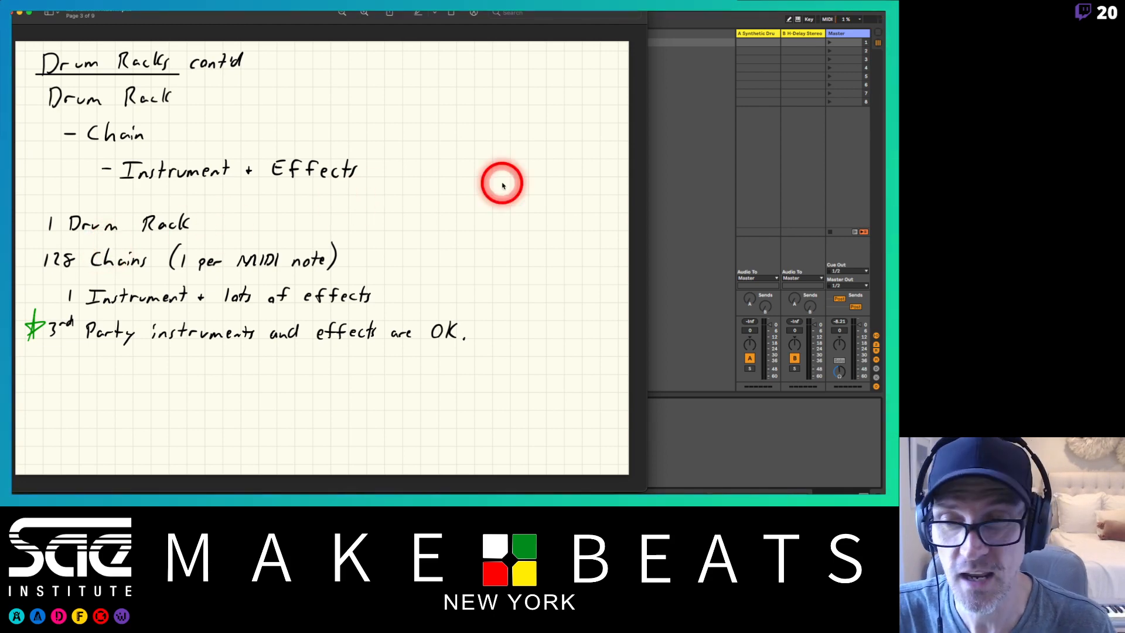
pyautogui.click(683, 148)
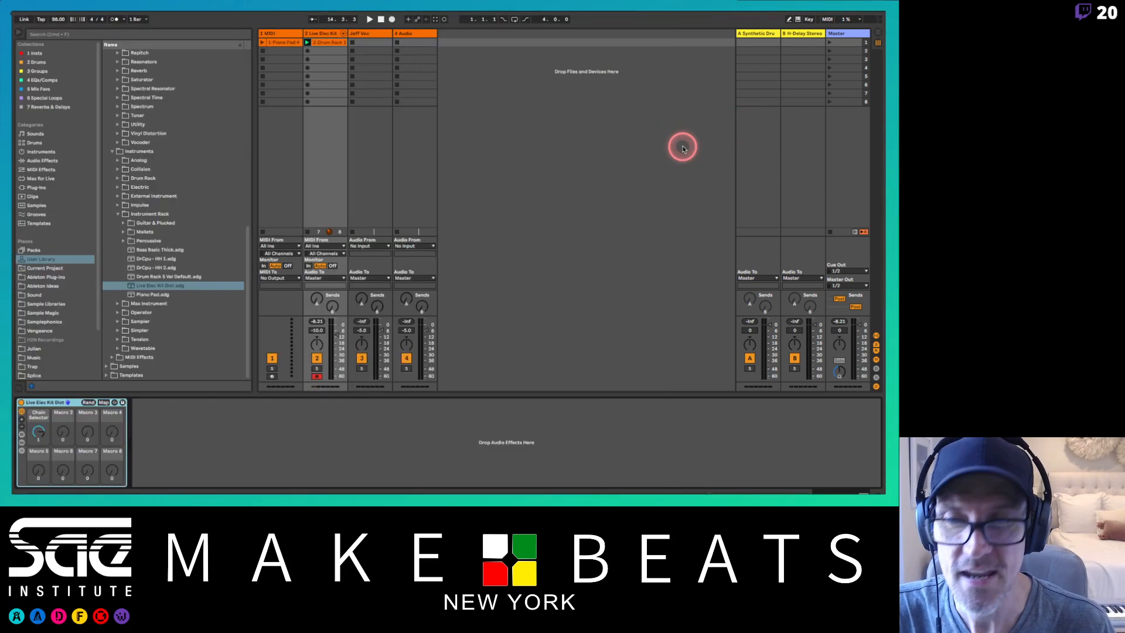
# - Show the rack's chains and devices again, and switch to Preview to review the page 4 notes on using a synth in a Drum Rack
pyautogui.click(22, 443)
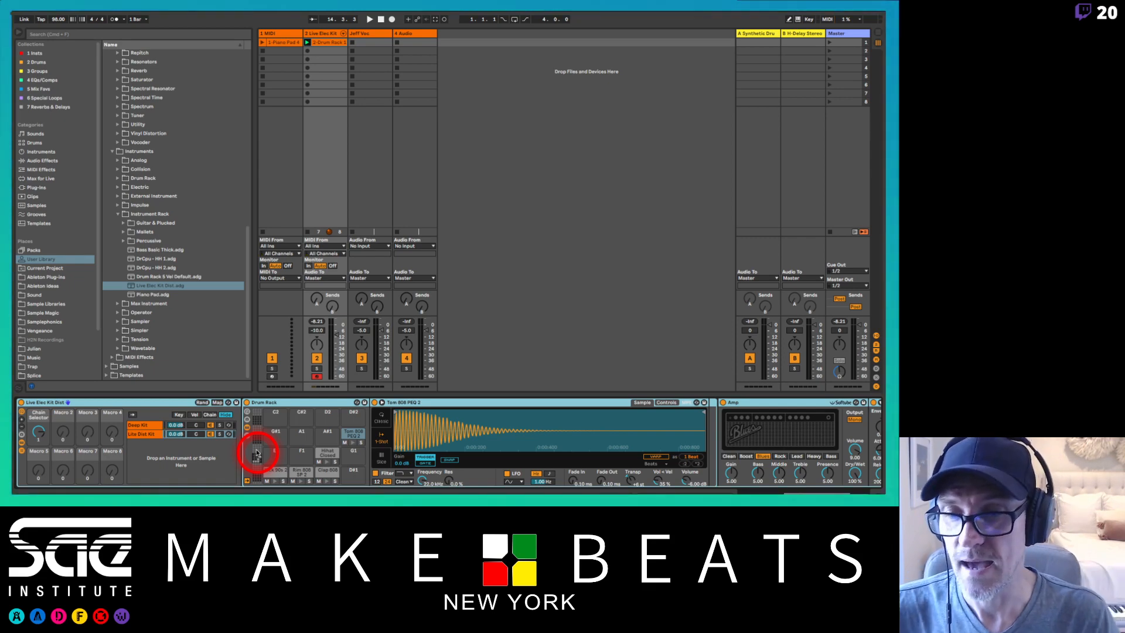
pyautogui.press('super+Tab')
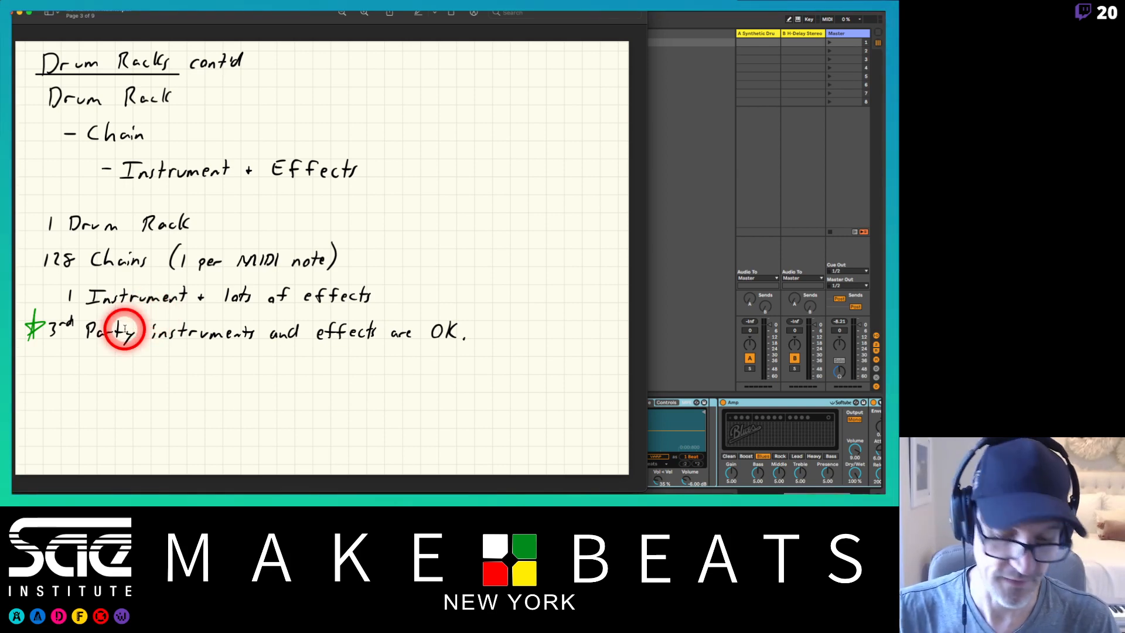
pyautogui.press('Right')
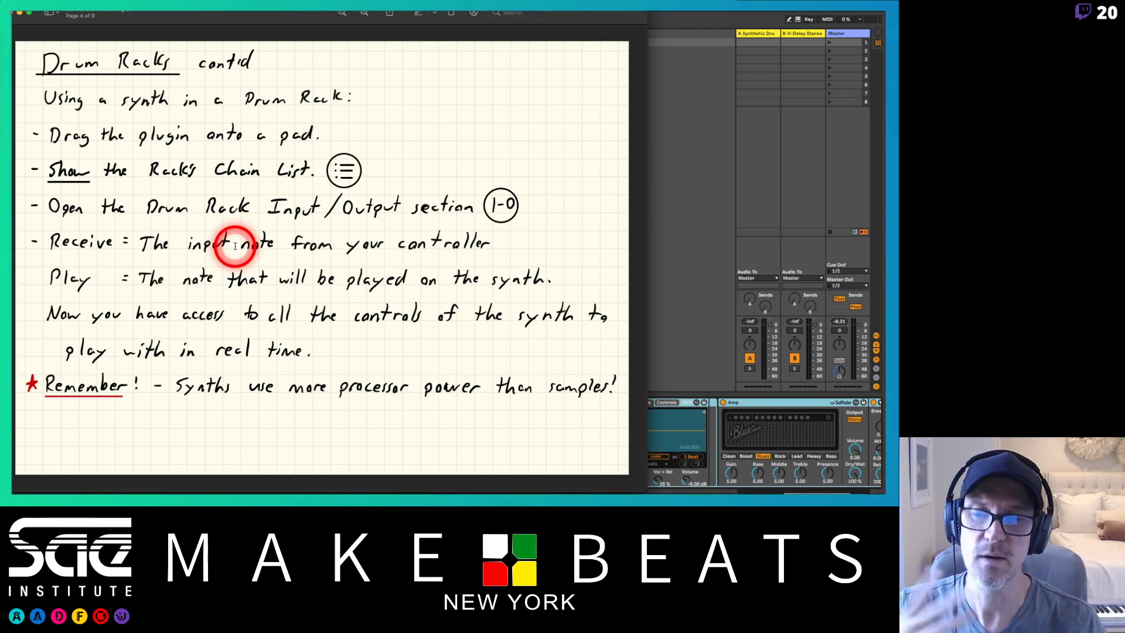
# - Switch back to Ableton Live and select the Deep Kit chain and its Massive pad
pyautogui.click(669, 221)
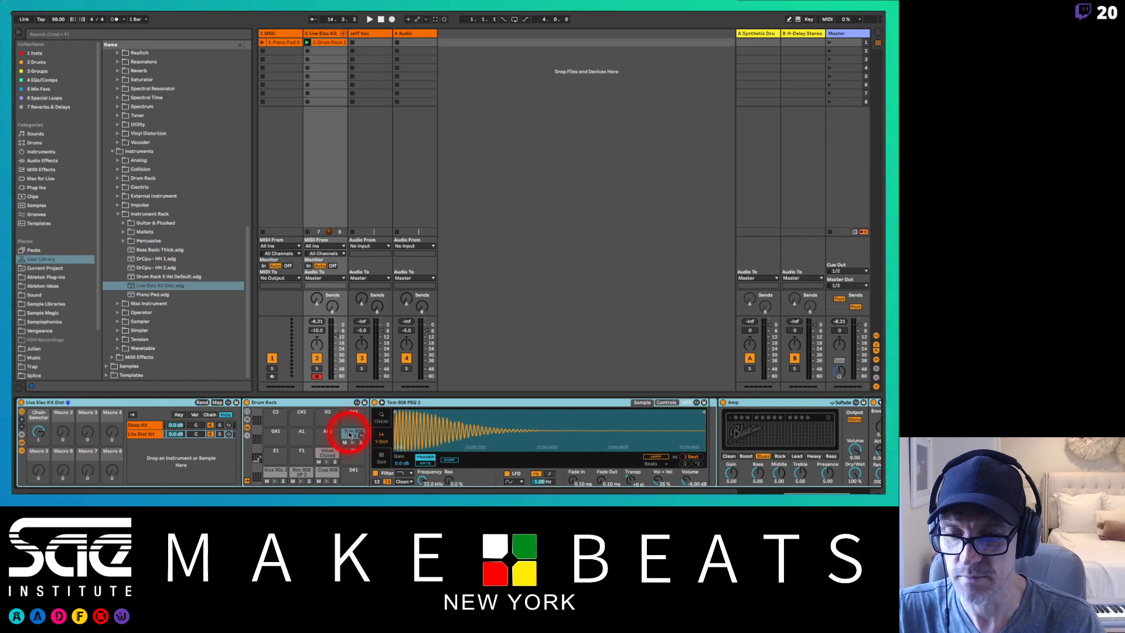
pyautogui.click(139, 425)
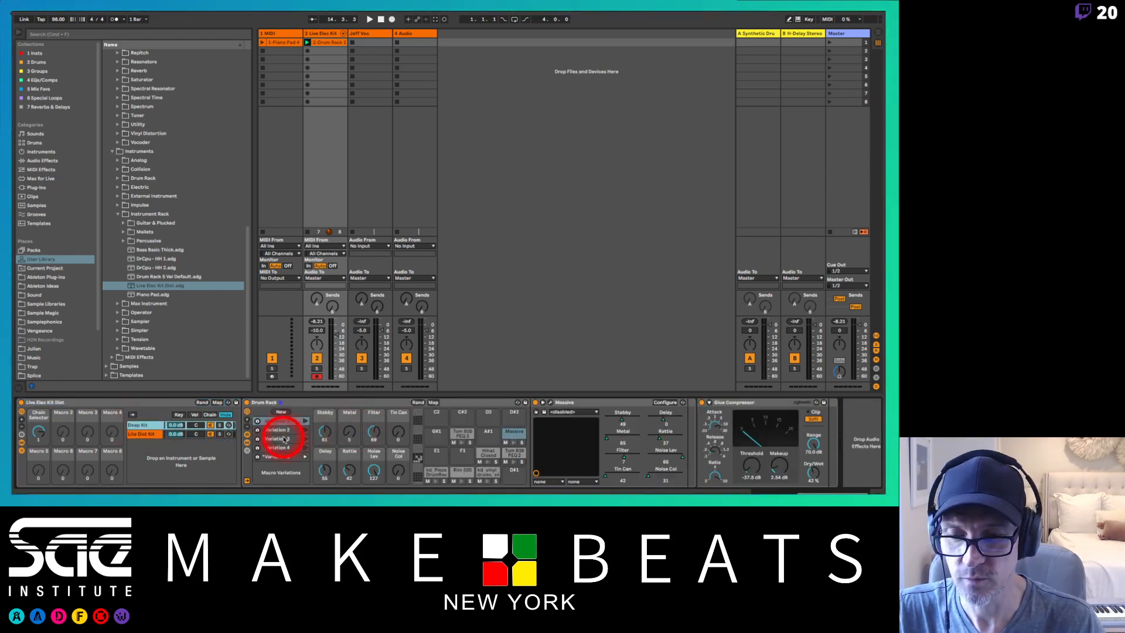
pyautogui.click(509, 432)
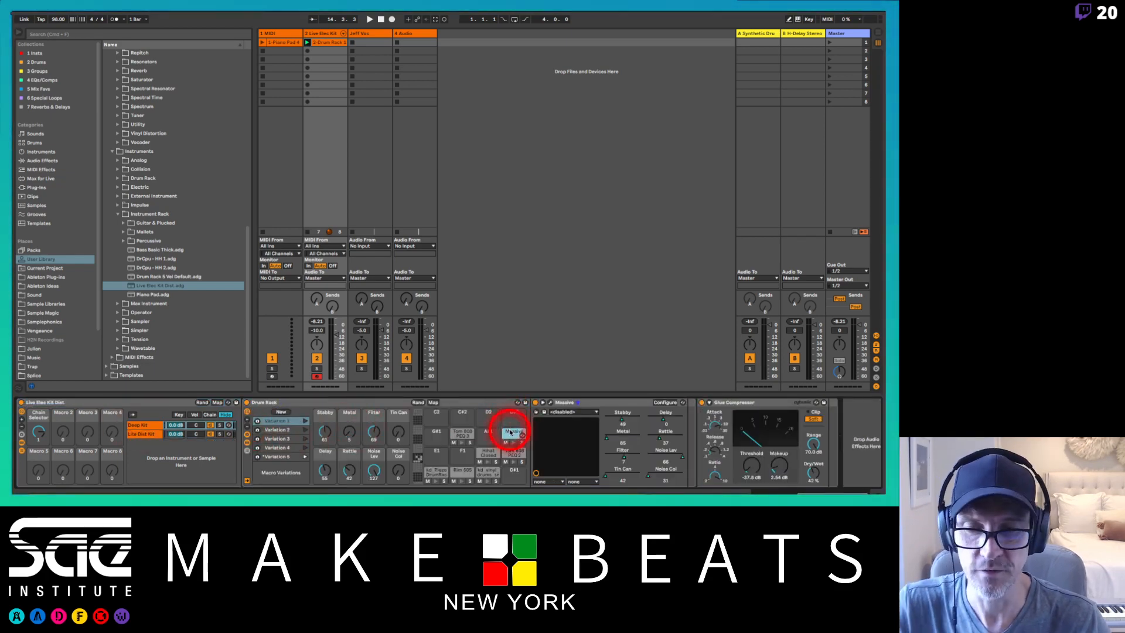
# - Show the Drum Rack's chain list together with its Input/Output section
pyautogui.click(247, 454)
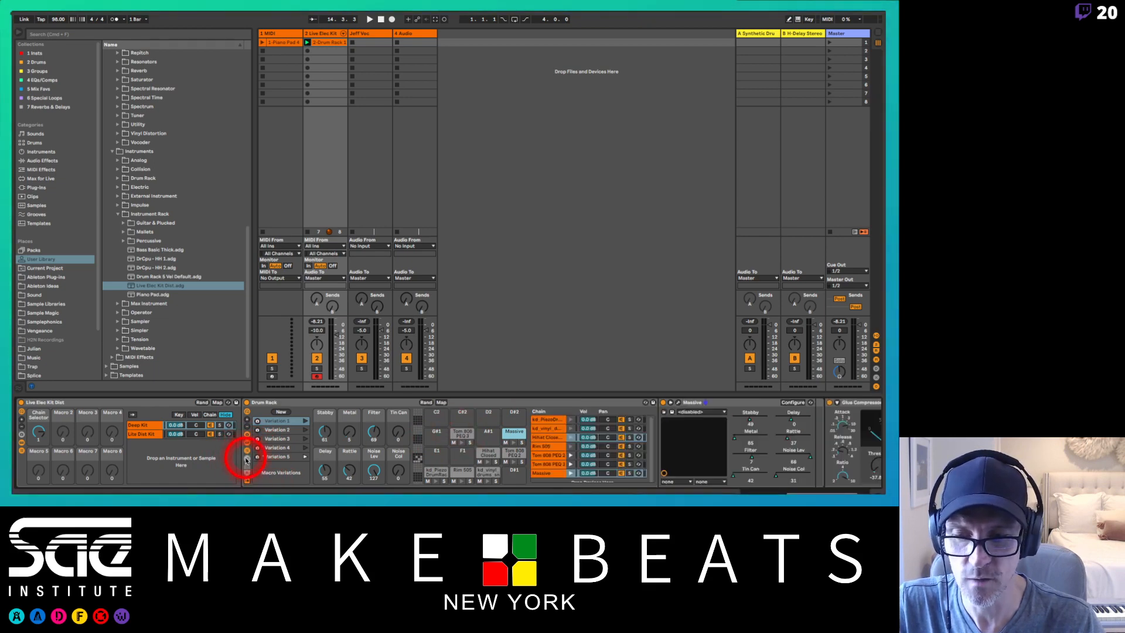
pyautogui.click(246, 459)
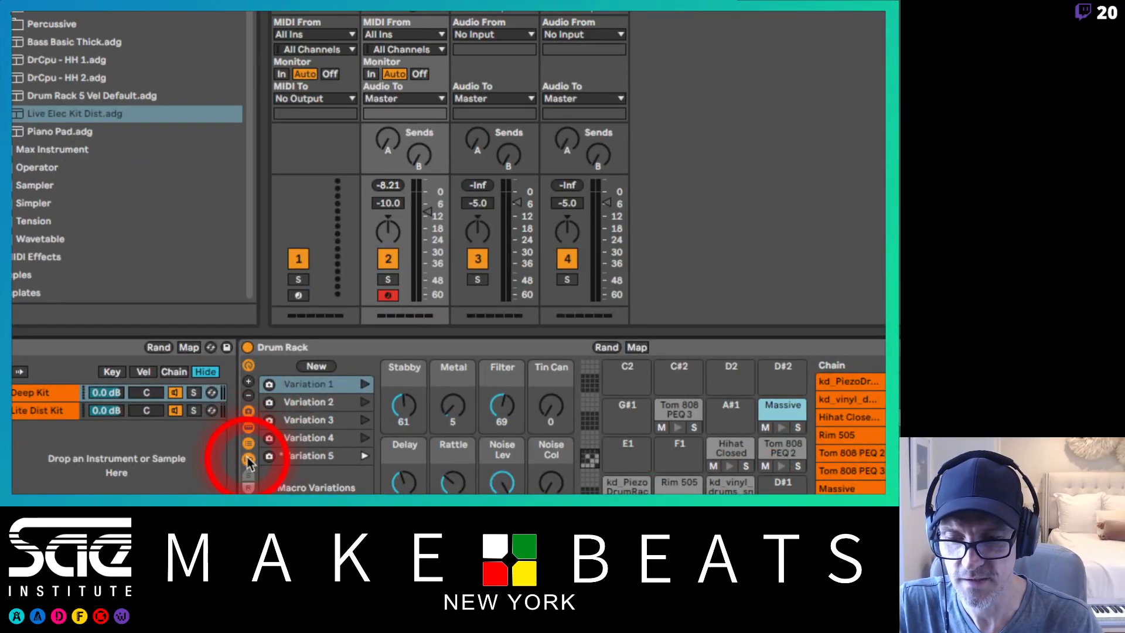
pyautogui.click(250, 412)
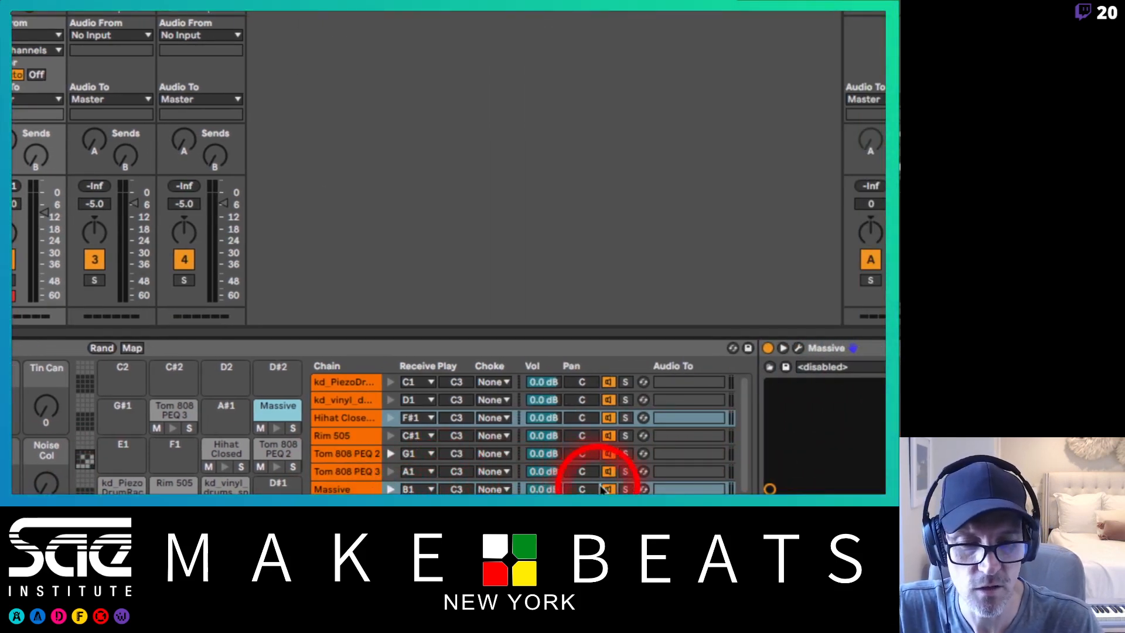
# - Solo the Massive chain and turn the Chain Selector macro to the Deep Kit
pyautogui.click(625, 488)
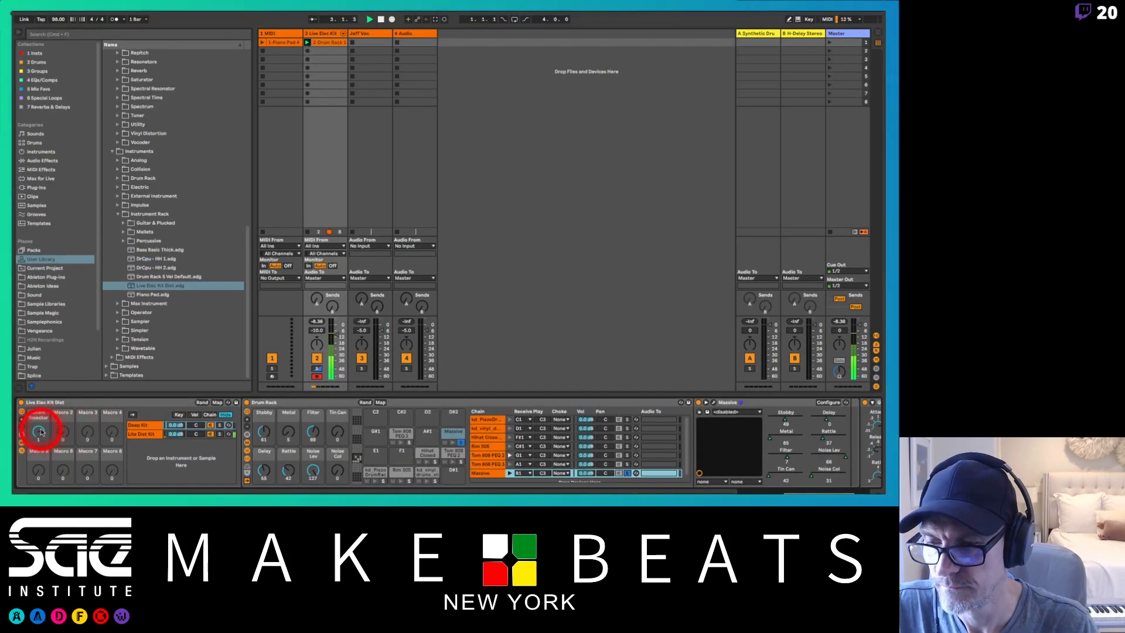
pyautogui.moveTo(40, 431); pyautogui.dragTo(40, 436)
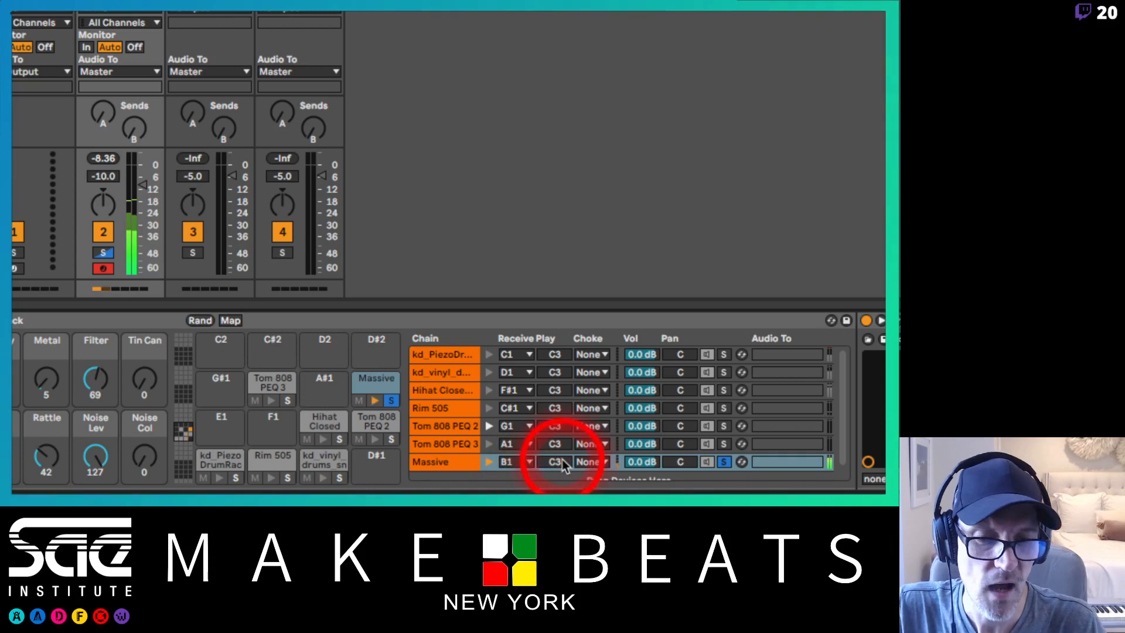
# - Raise the Massive chain's Play note to G3 during playback
pyautogui.moveTo(558, 468); pyautogui.dragTo(557, 459)
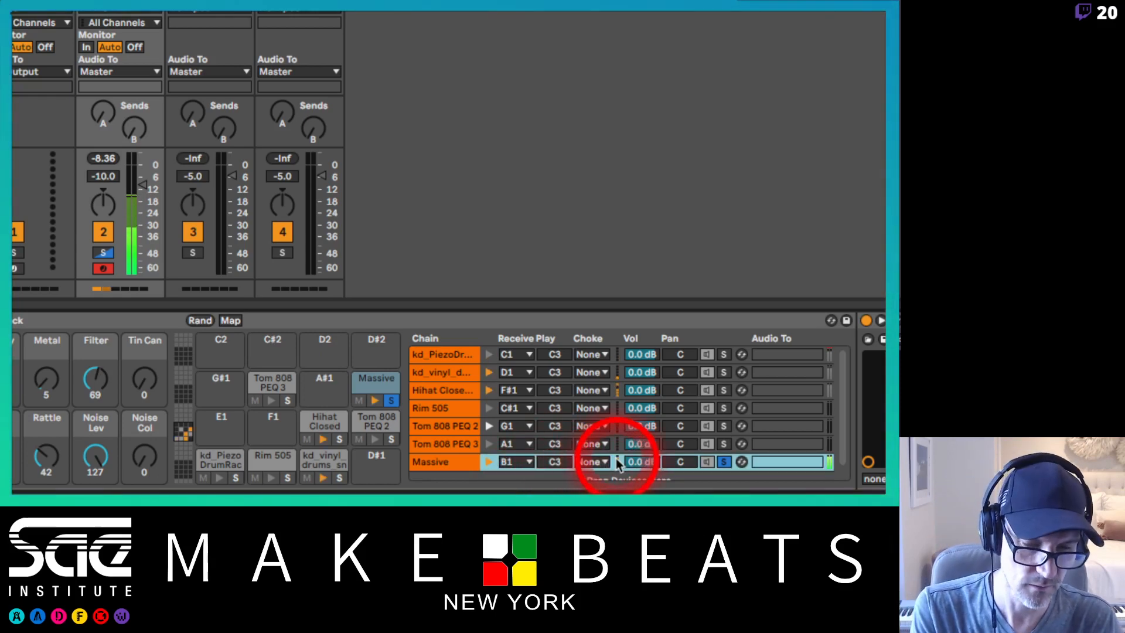
pyautogui.press('Up')
pyautogui.press('Up')
pyautogui.press('Up')
pyautogui.press('Up')
pyautogui.press('Up')
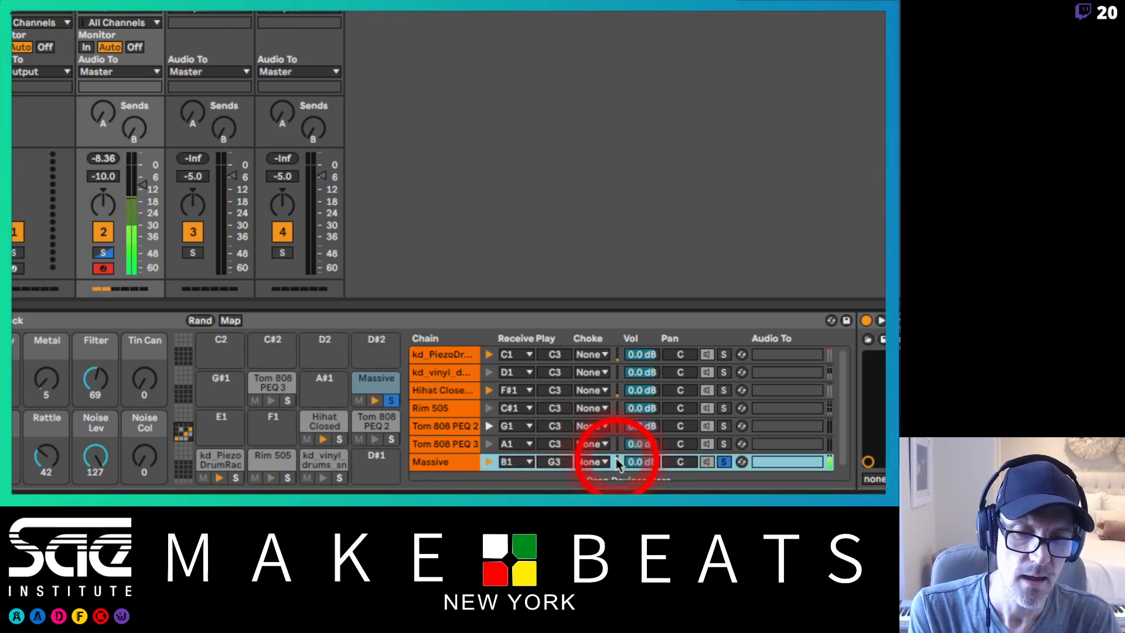
# - Bring the Massive chain's Play note back down to C3
pyautogui.press('Down')
pyautogui.press('Down')
pyautogui.press('Down')
pyautogui.press('Down')
pyautogui.press('Down')
pyautogui.press('Down')
pyautogui.press('Down')
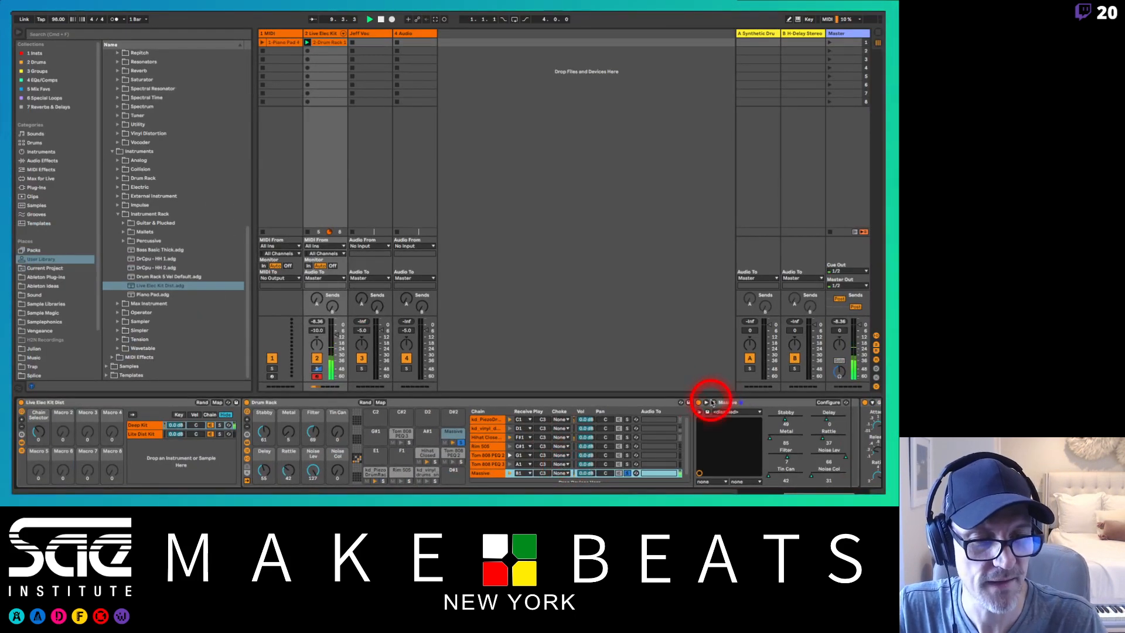
# - Open Massive's sound browser, filter the programs by the Percussion type, and load the Abstack preset
pyautogui.click(711, 403)
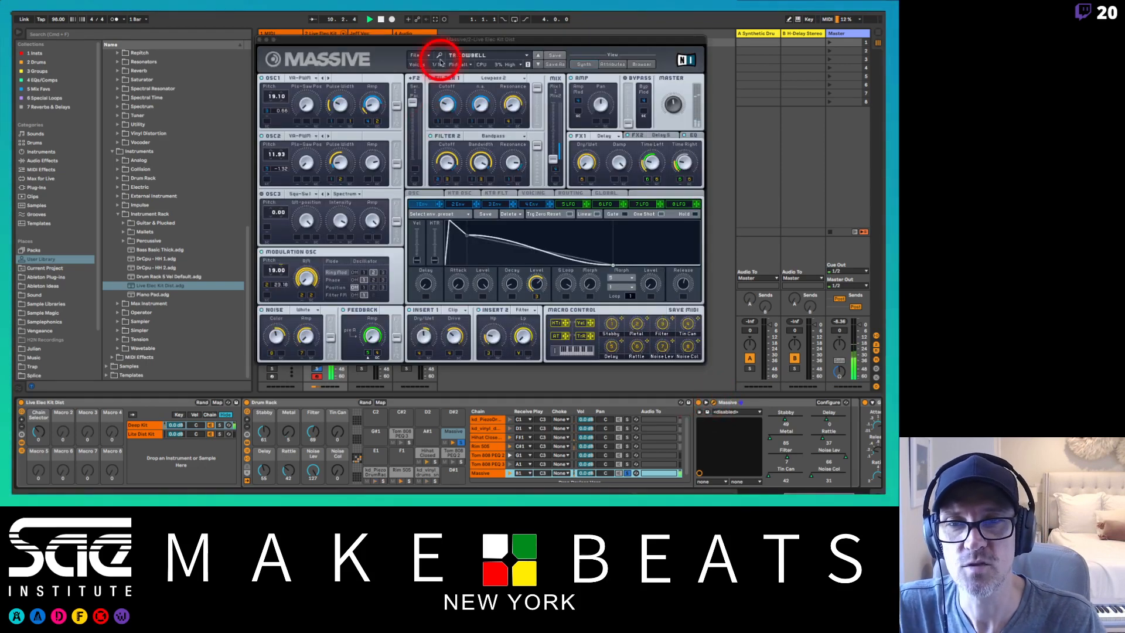
pyautogui.click(634, 66)
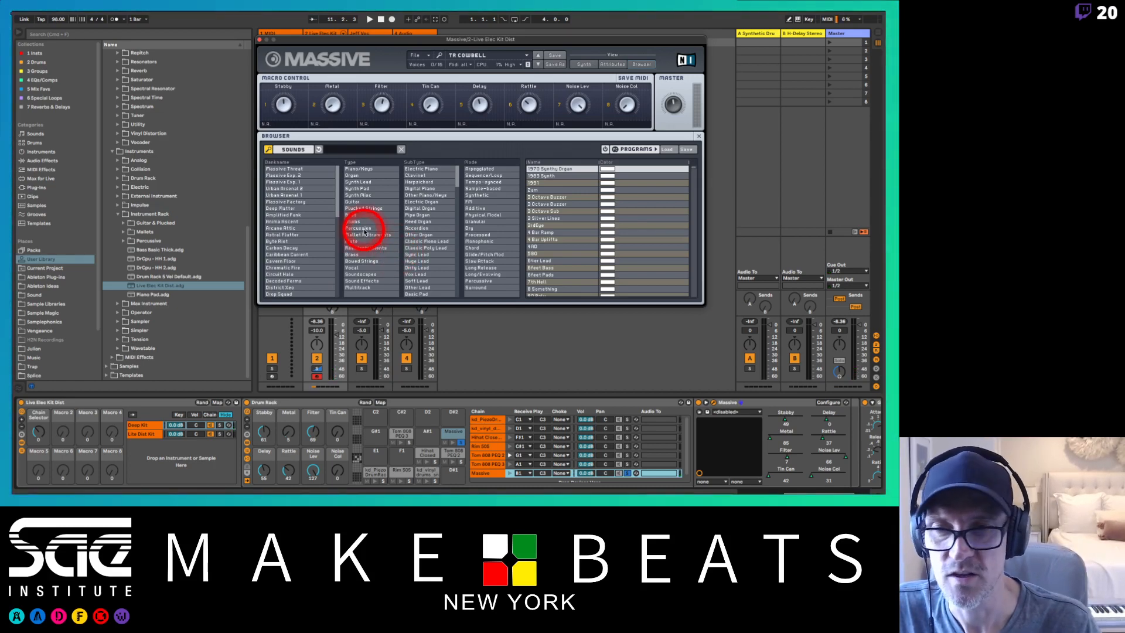
pyautogui.scroll(-10, 307, 229)
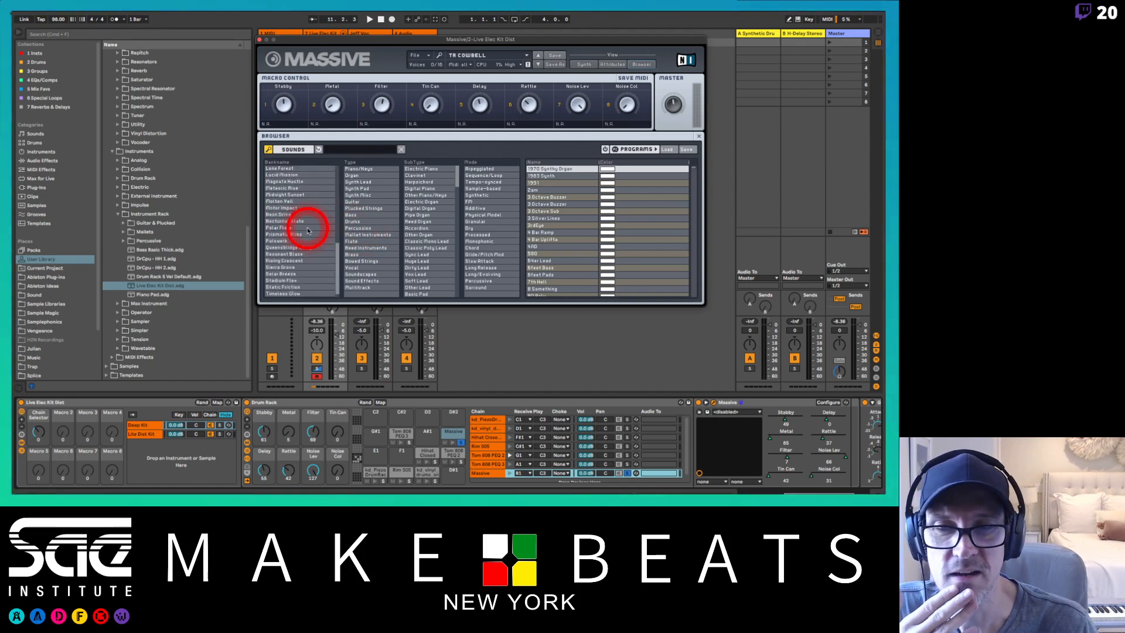
pyautogui.click(358, 227)
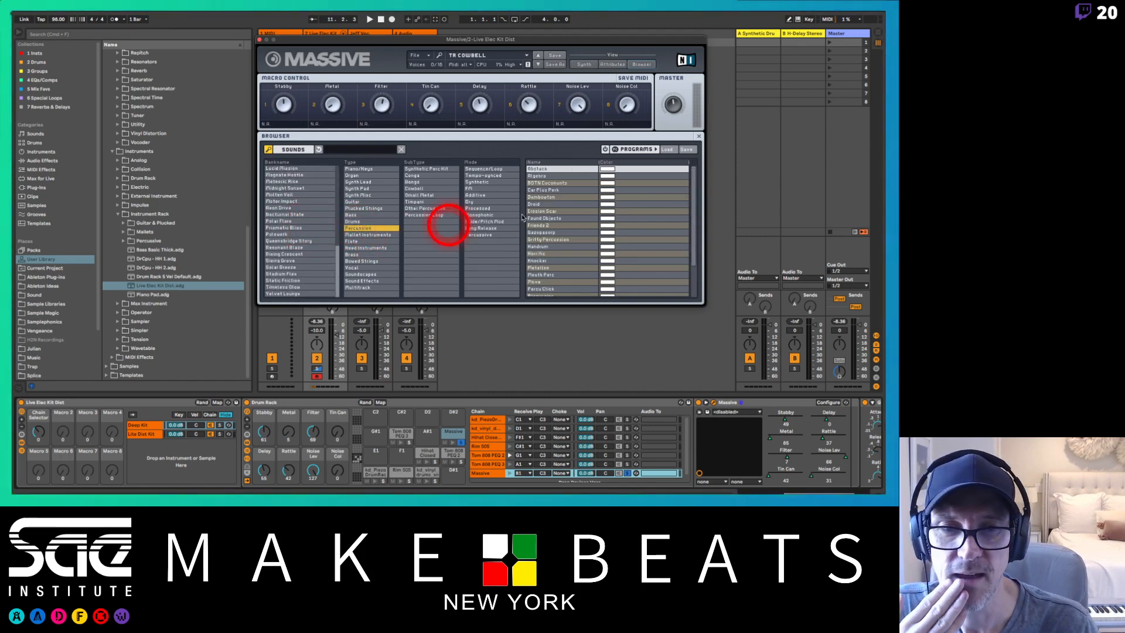
pyautogui.click(538, 170)
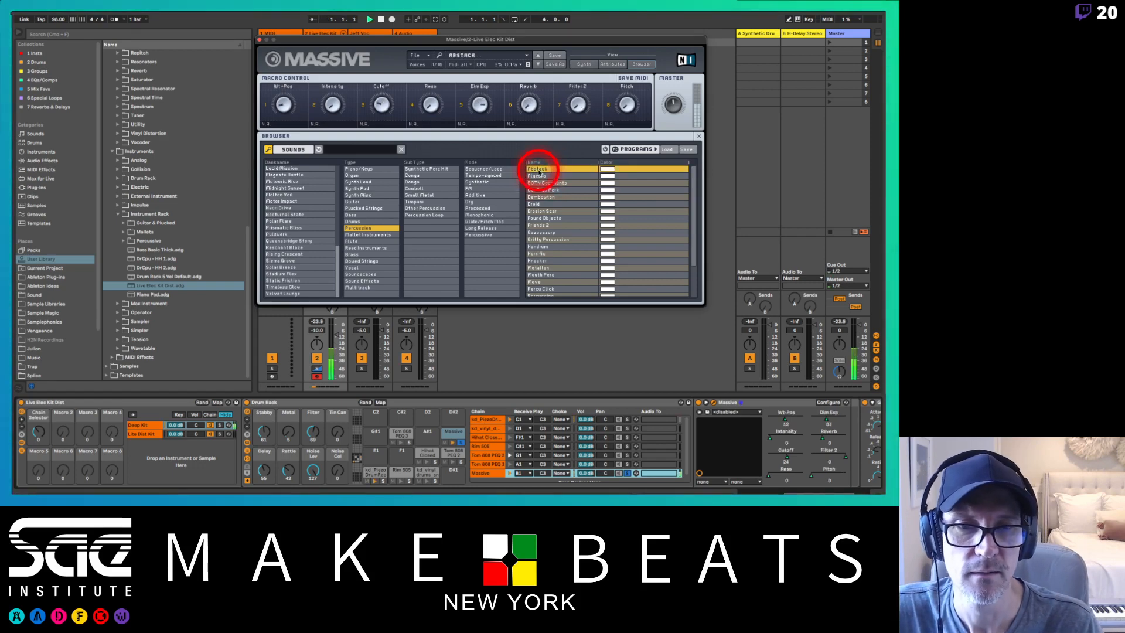
# - Lower the Massive chain's Play note several semitones below C3 to audition Abstack at deeper pitches
pyautogui.click(550, 472)
pyautogui.press('Down')
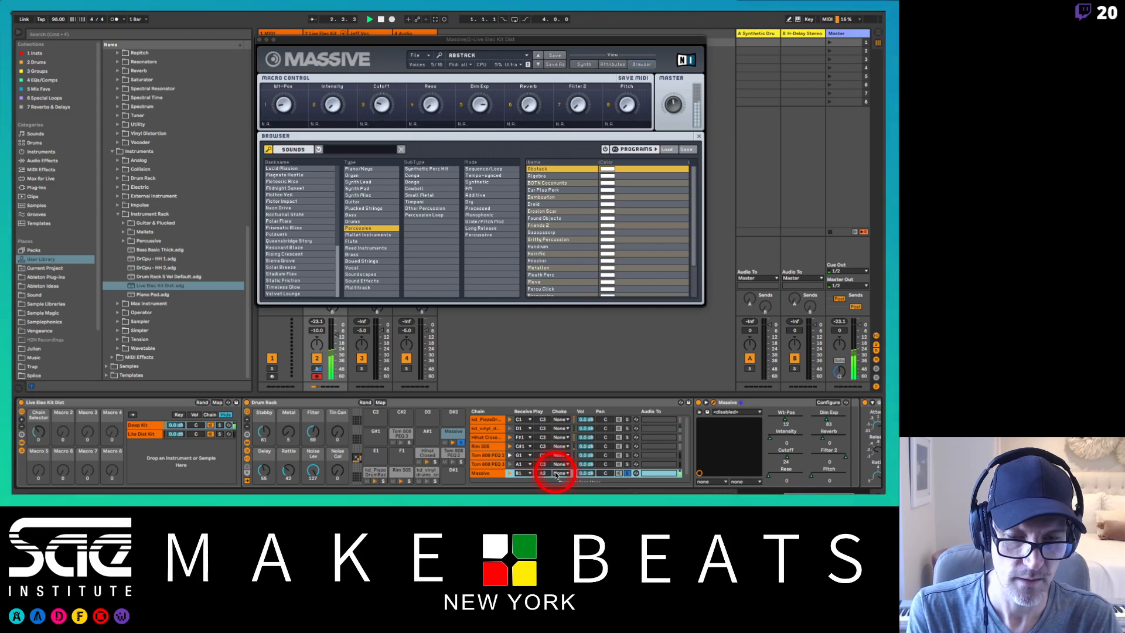
pyautogui.press('Down')
pyautogui.press('Down')
pyautogui.press('Down')
pyautogui.press('Down')
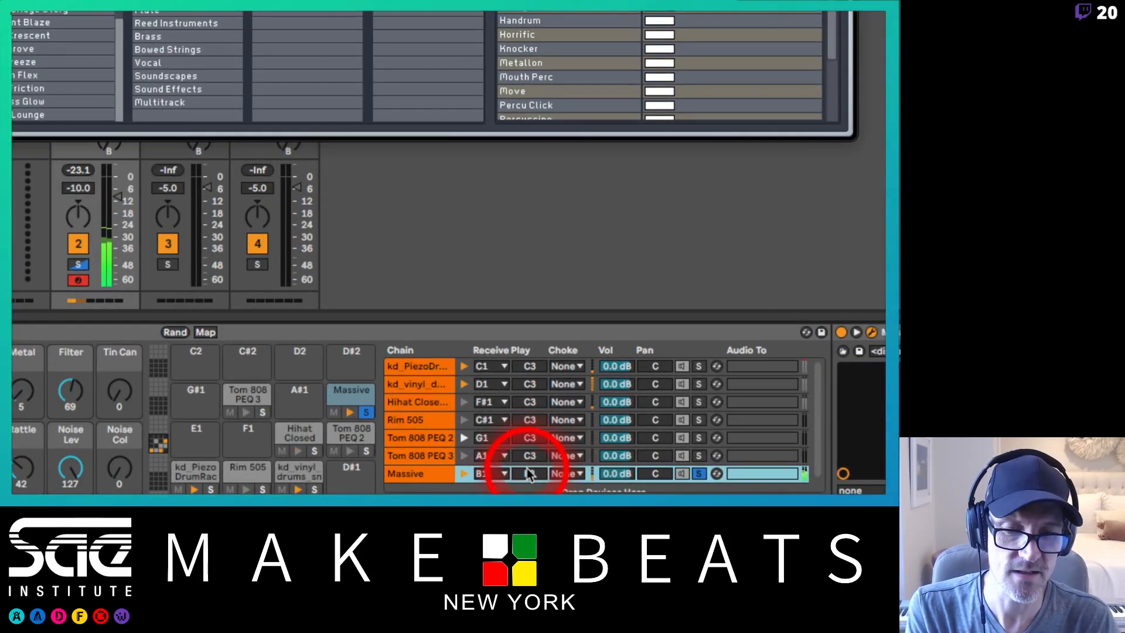
# - Raise the Massive chain's Play note step by step to D#3
pyautogui.press('Up')
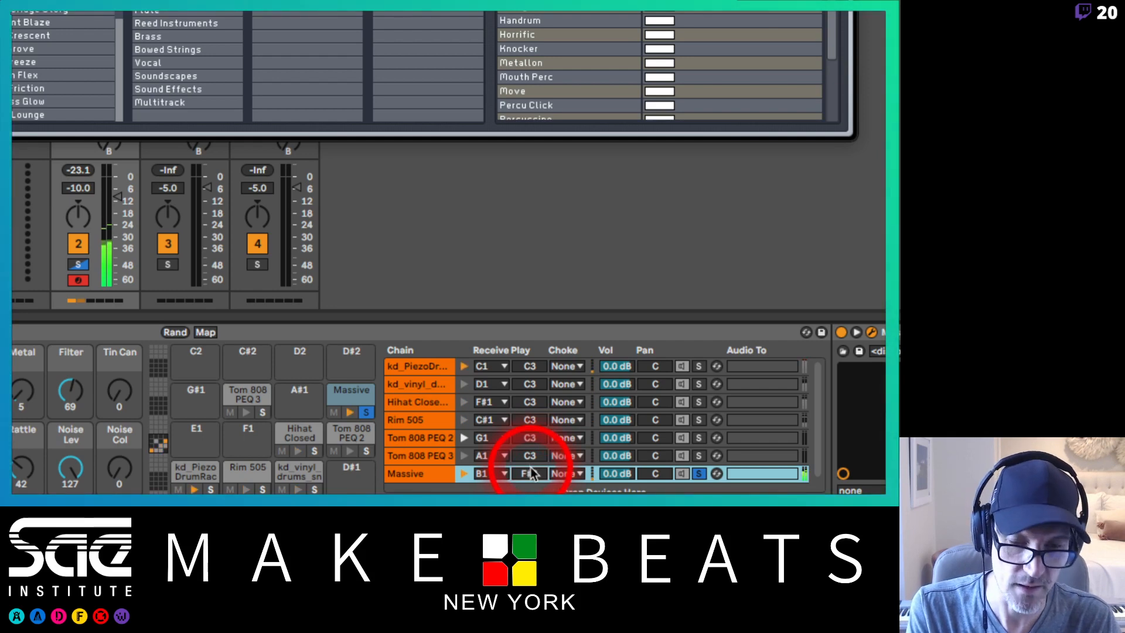
pyautogui.press('Up')
pyautogui.press('Up')
pyautogui.press('Up')
pyautogui.press('Up')
pyautogui.press('Up')
pyautogui.press('Up')
pyautogui.press('Up')
pyautogui.press('Up')
pyautogui.press('Up')
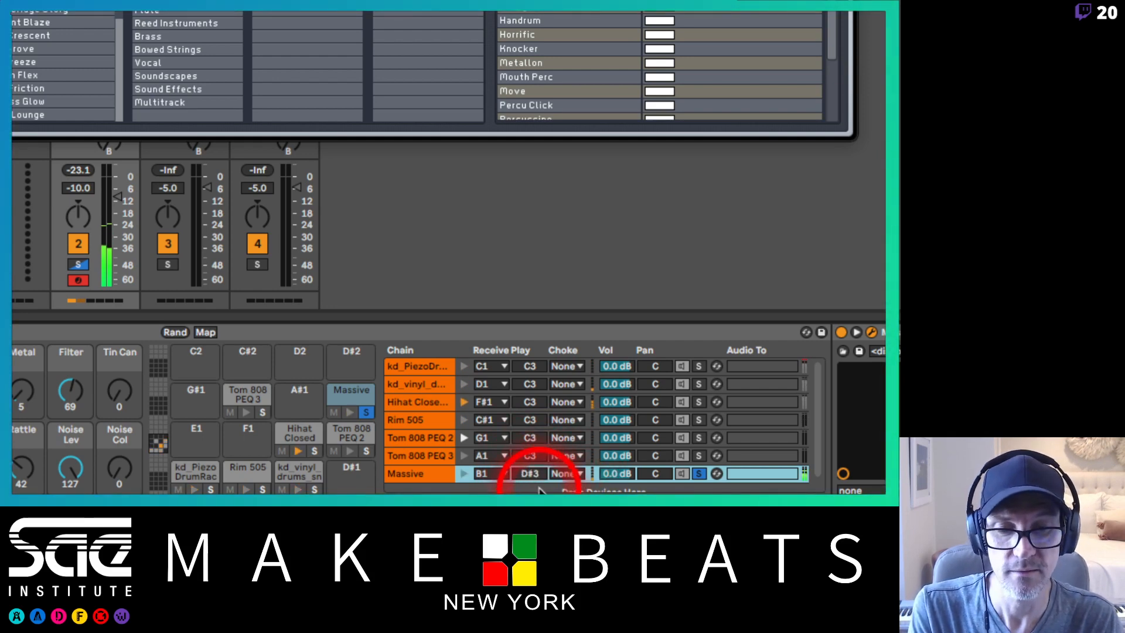
# - Try the Massive chain's Play note as high as C4 and settle on A3
pyautogui.press('Up')
pyautogui.press('Up')
pyautogui.press('Up')
pyautogui.press('Up')
pyautogui.press('Up')
pyautogui.press('Up')
pyautogui.press('Up')
pyautogui.press('Up')
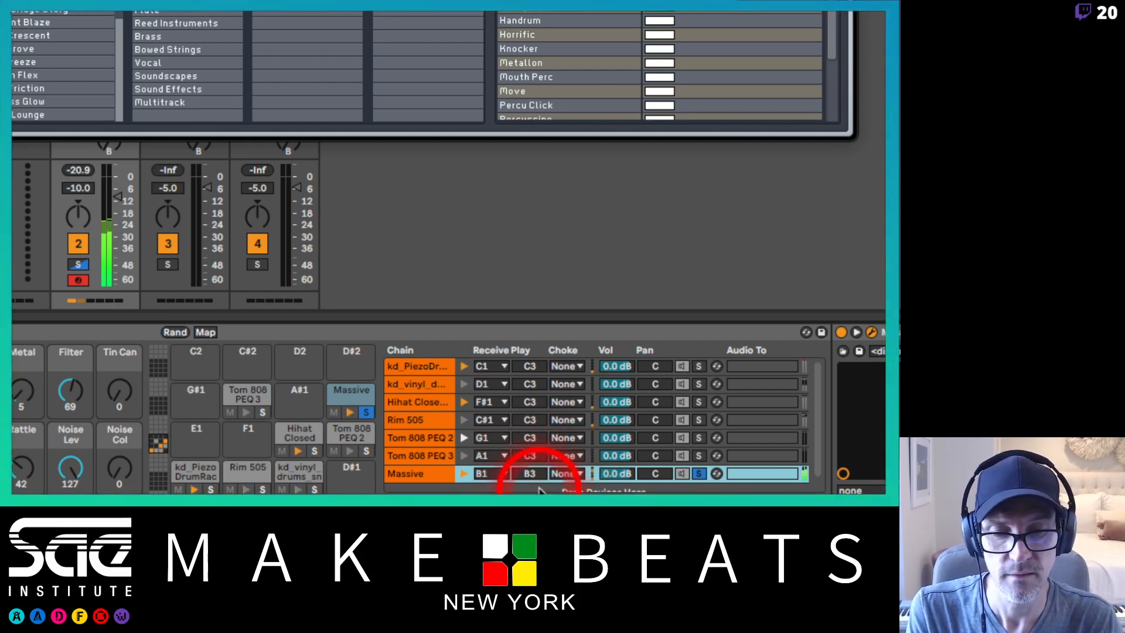
pyautogui.press('Up')
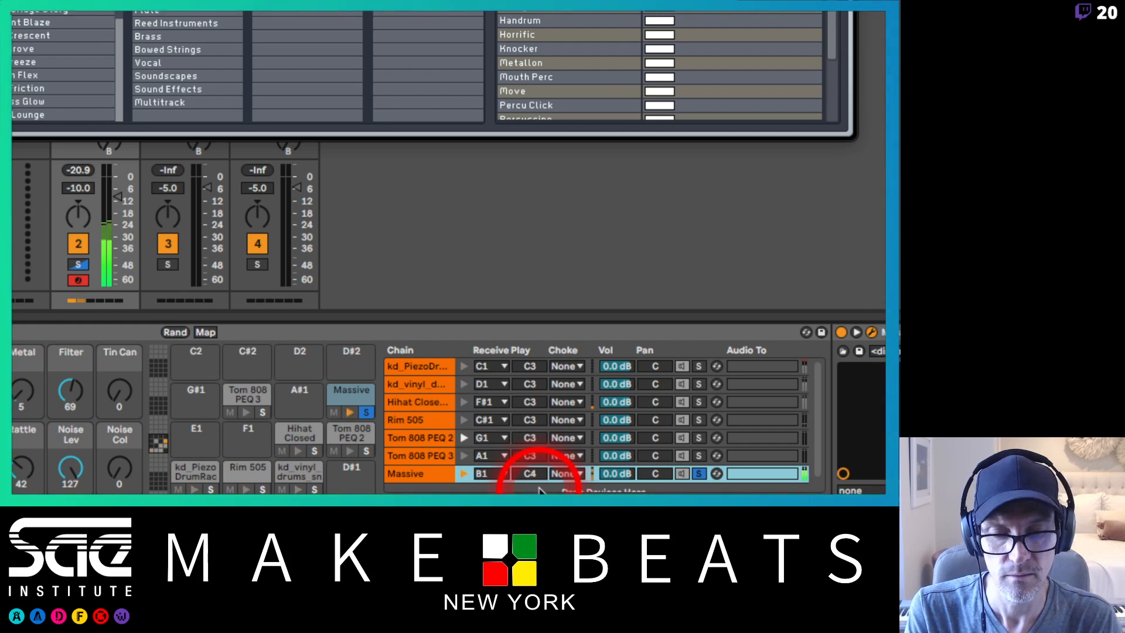
pyautogui.press('Down')
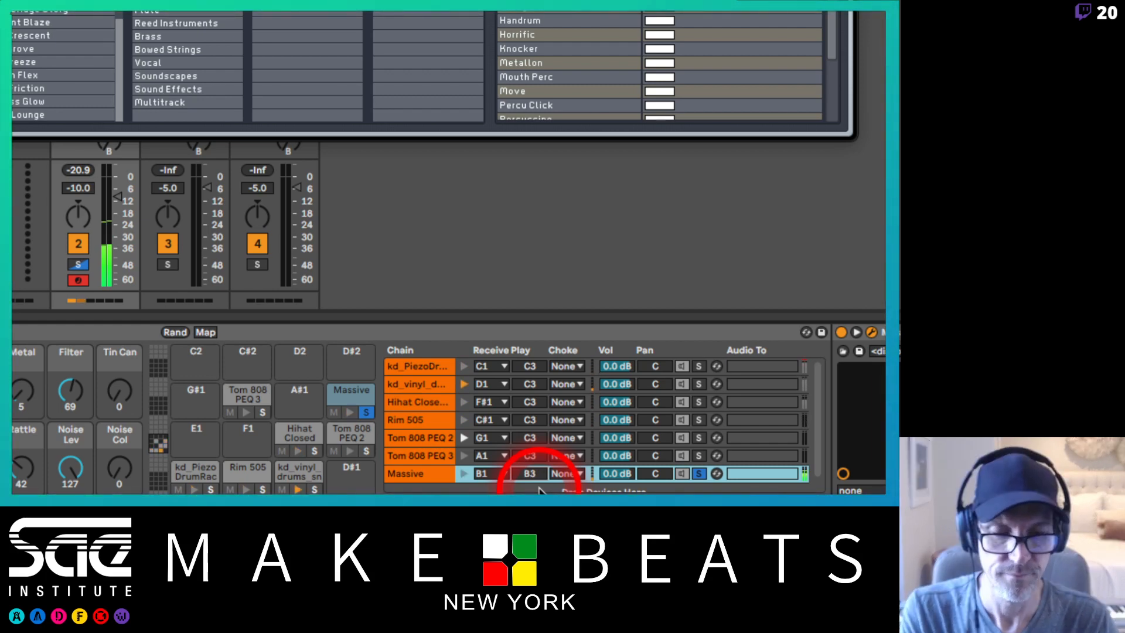
pyautogui.press('Down')
pyautogui.press('Down')
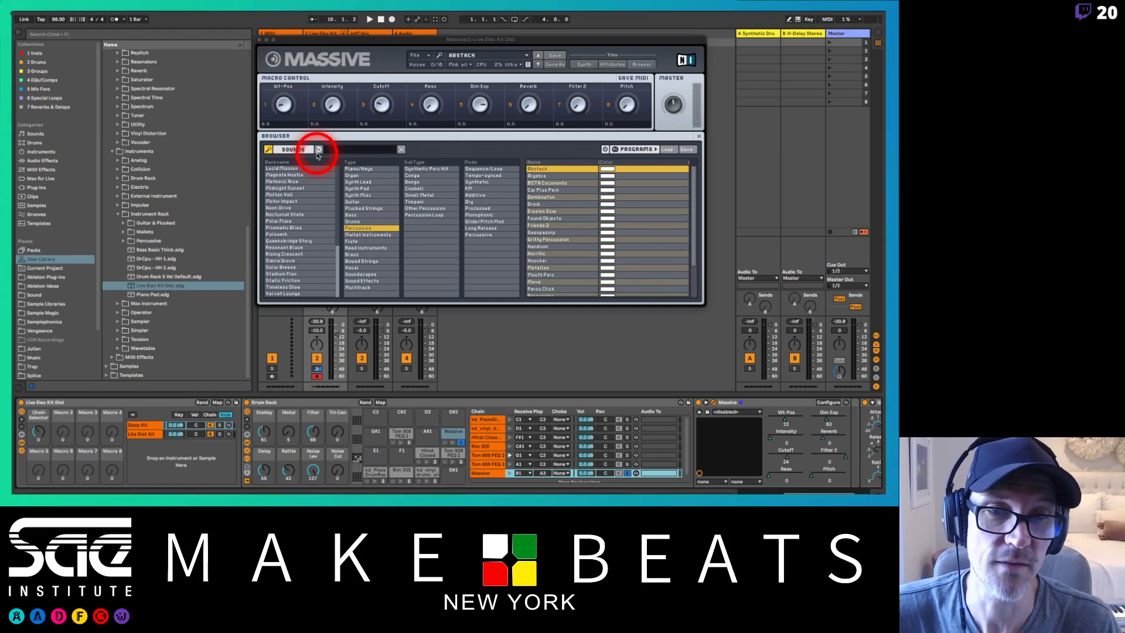
# - Examine the program lists of the Drums and Percussion types in Massive's browser
pyautogui.click(637, 65)
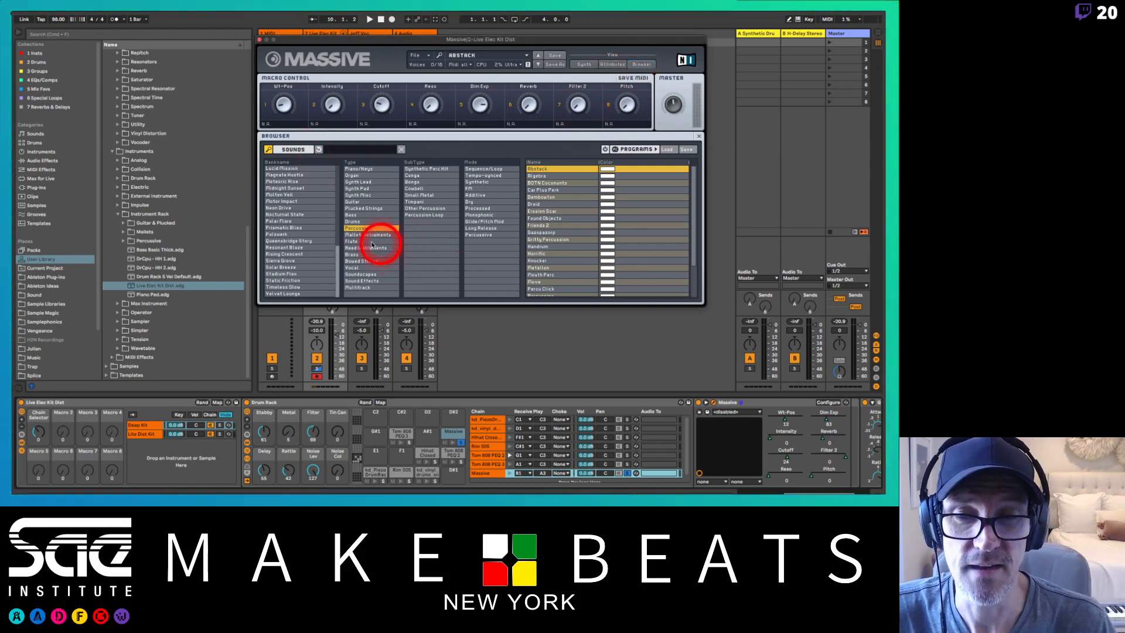
pyautogui.click(365, 221)
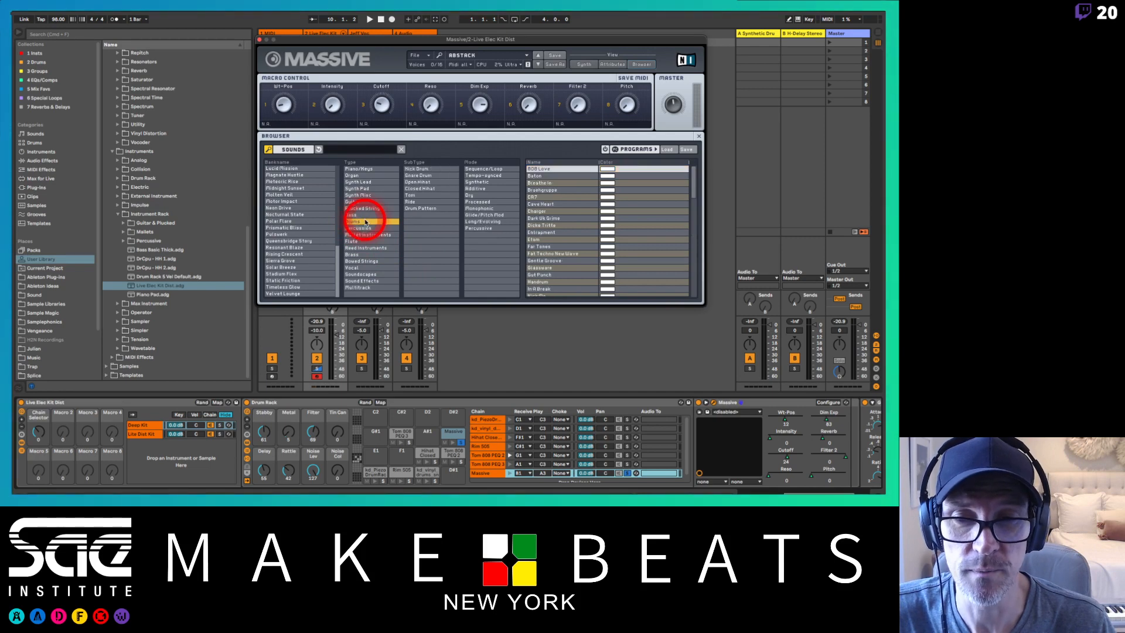
pyautogui.click(362, 228)
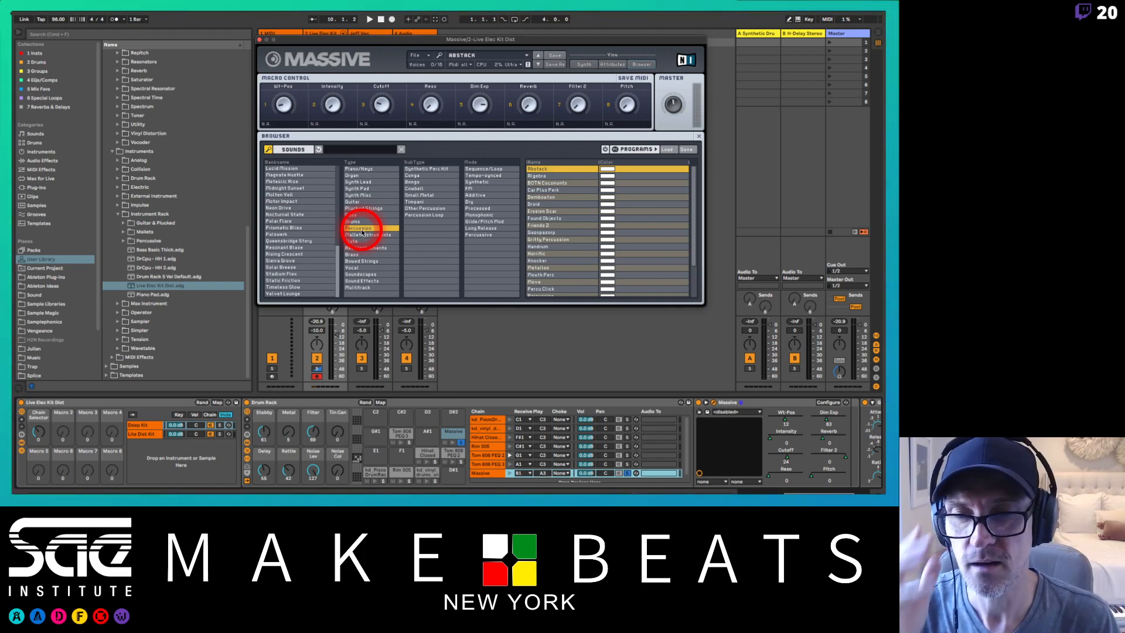
pyautogui.scroll(-3, 577, 228)
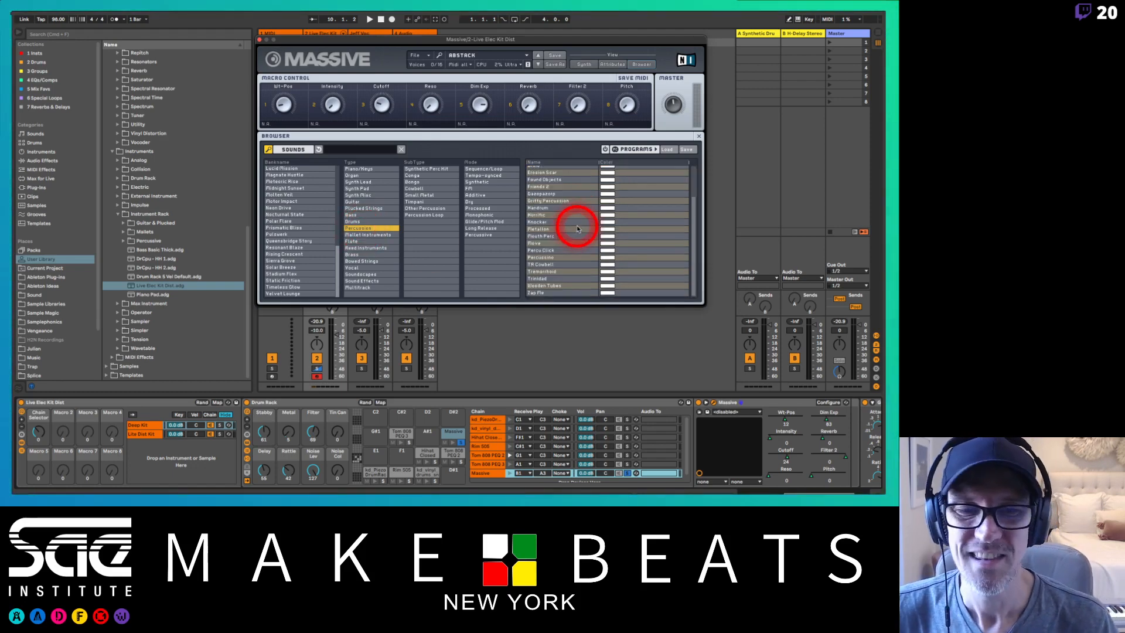
pyautogui.scroll(3, 577, 228)
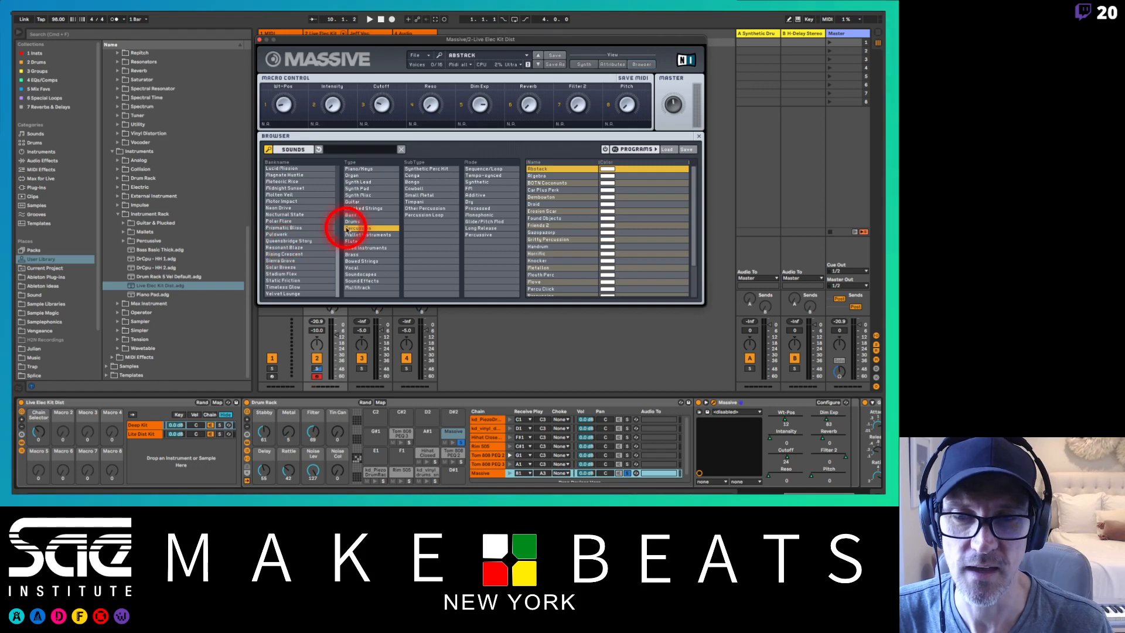
pyautogui.click(351, 221)
pyautogui.scroll(-5, 572, 211)
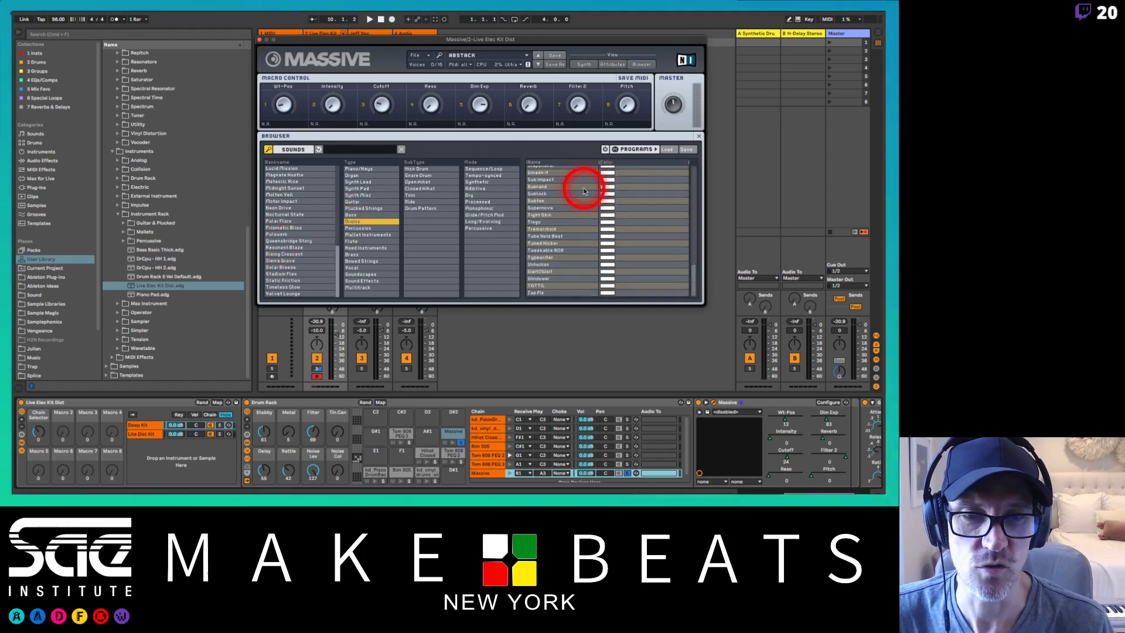
pyautogui.scroll(5, 584, 191)
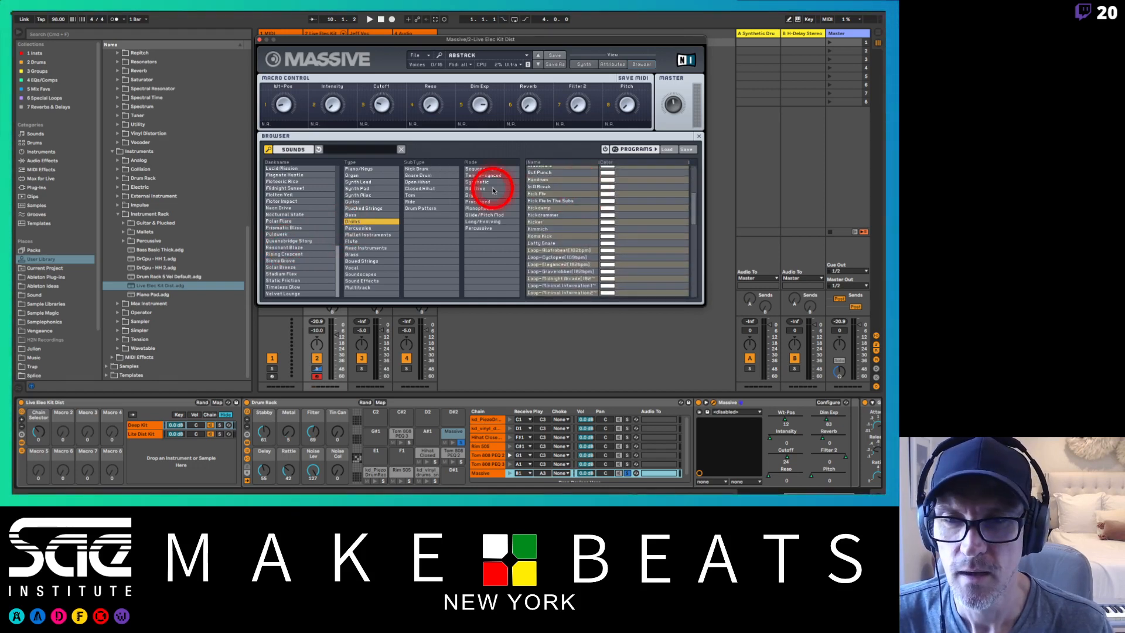
# - Look through Massive's Plucked Strings and Sound Effects programs, and return to the Drums type
pyautogui.click(367, 209)
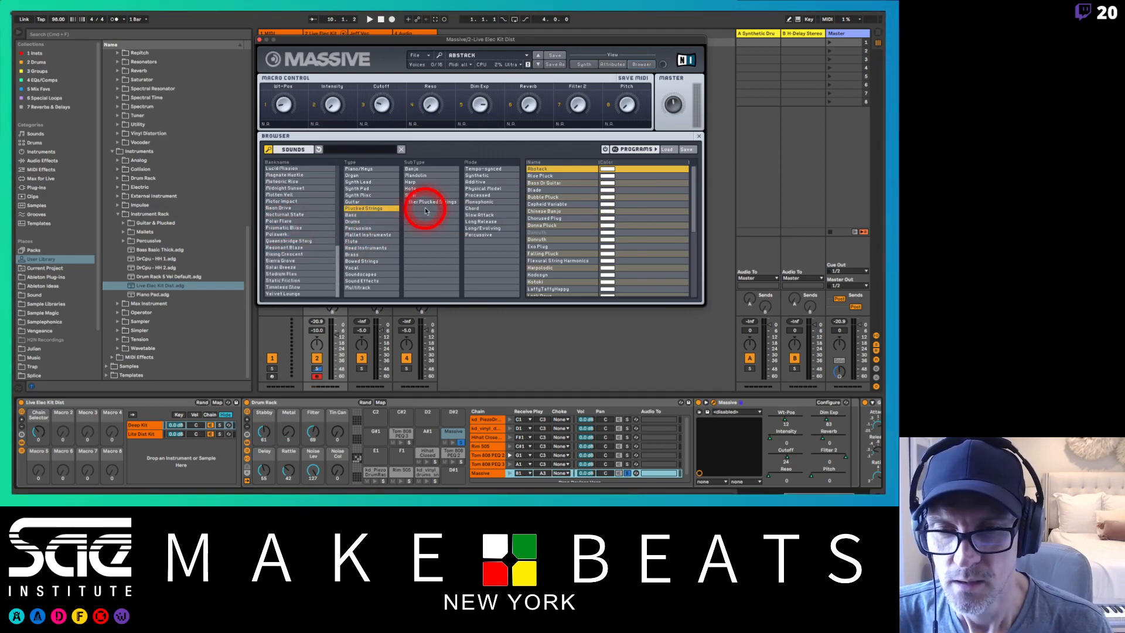
pyautogui.click(361, 281)
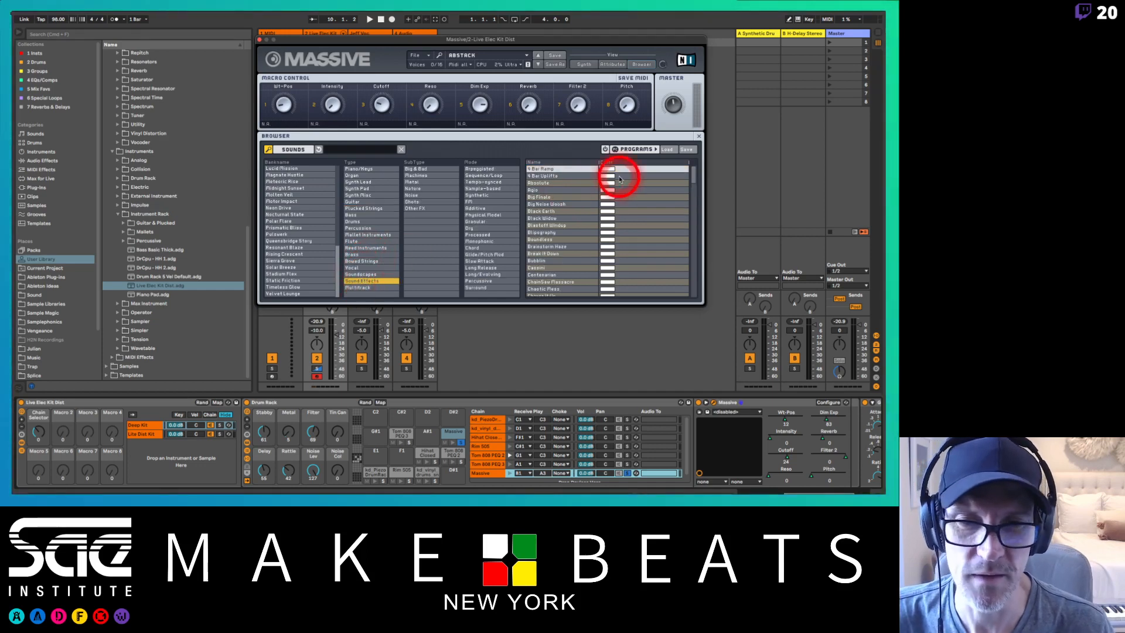
pyautogui.click(364, 223)
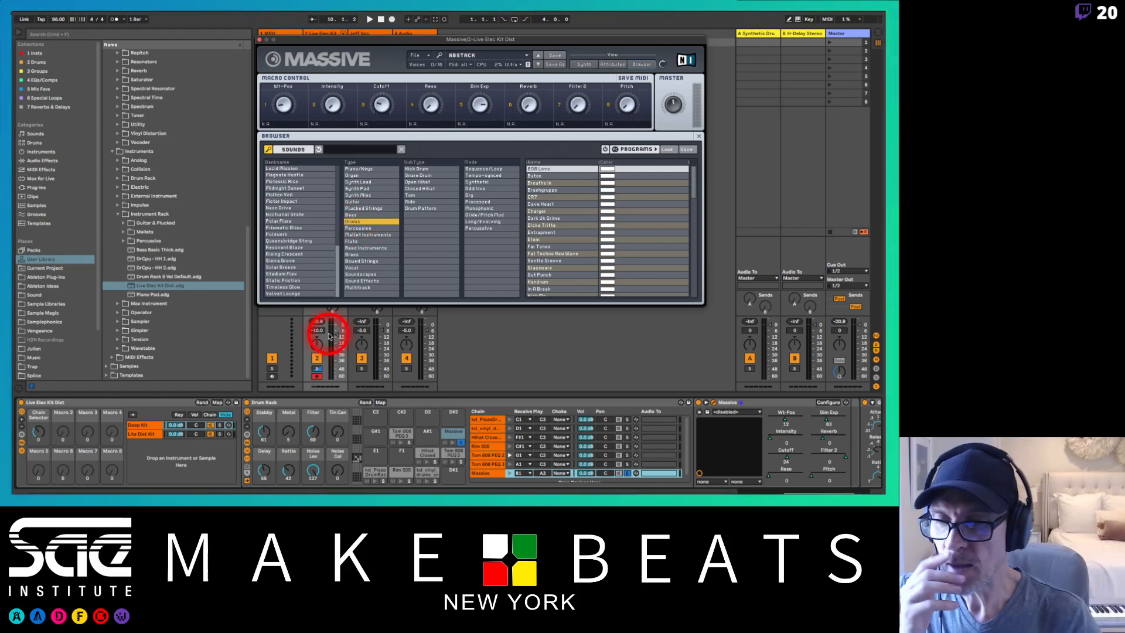
# - Switch to Preview and page through the notes from synths in Drum Racks to the favorites folder instructions
pyautogui.press('super+Tab')
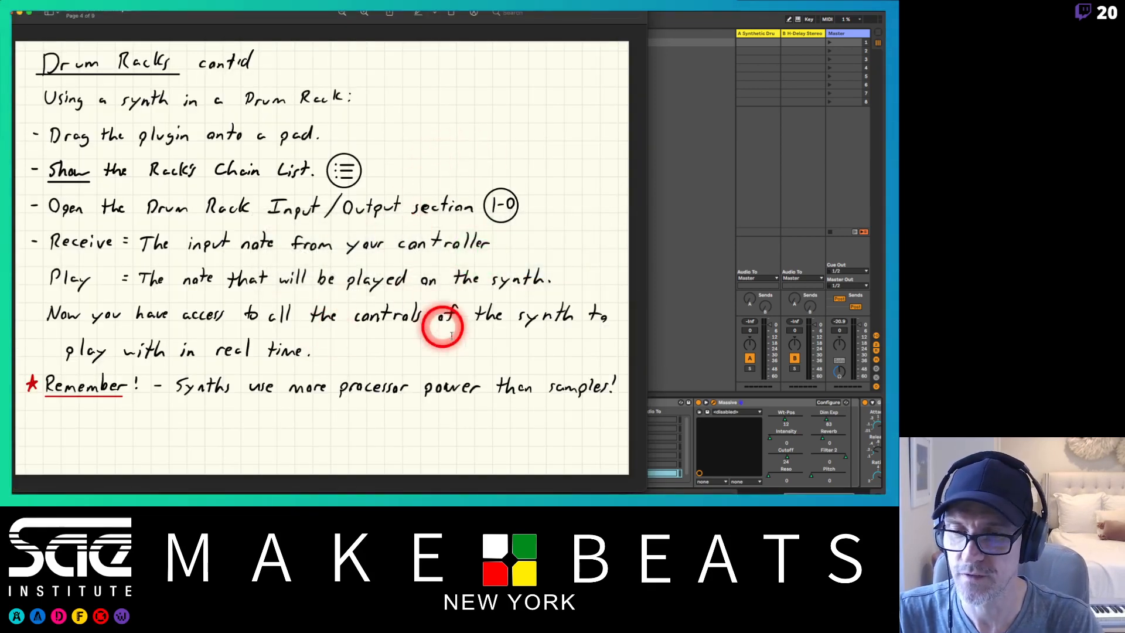
pyautogui.scroll(-1, 535, 367)
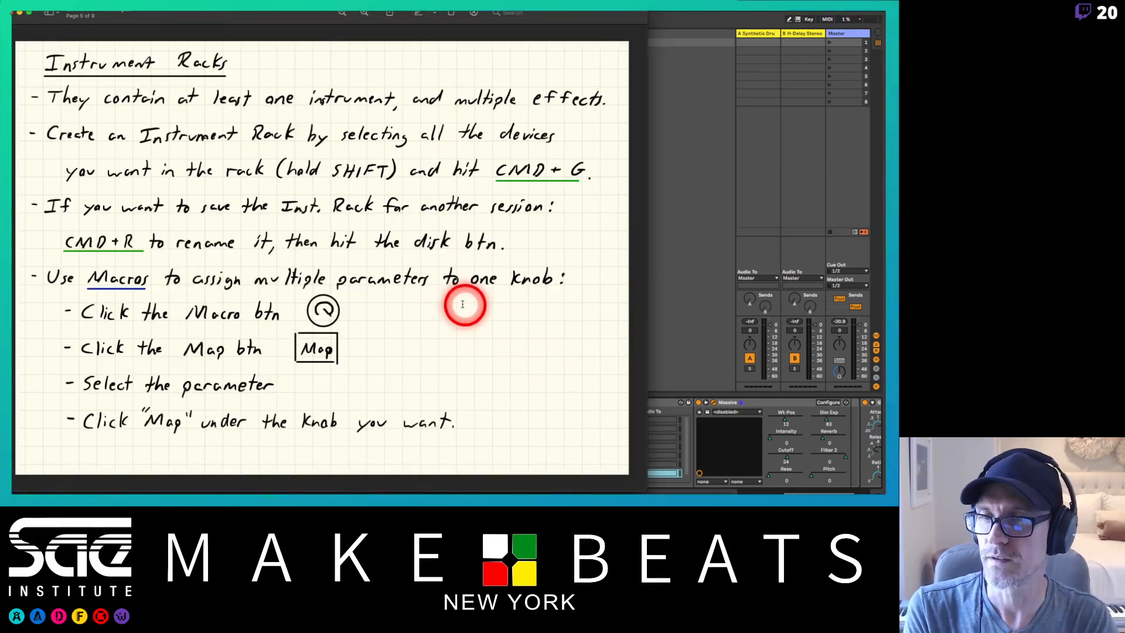
pyautogui.scroll(1, 463, 304)
pyautogui.scroll(-3, 462, 304)
pyautogui.scroll(-2, 462, 304)
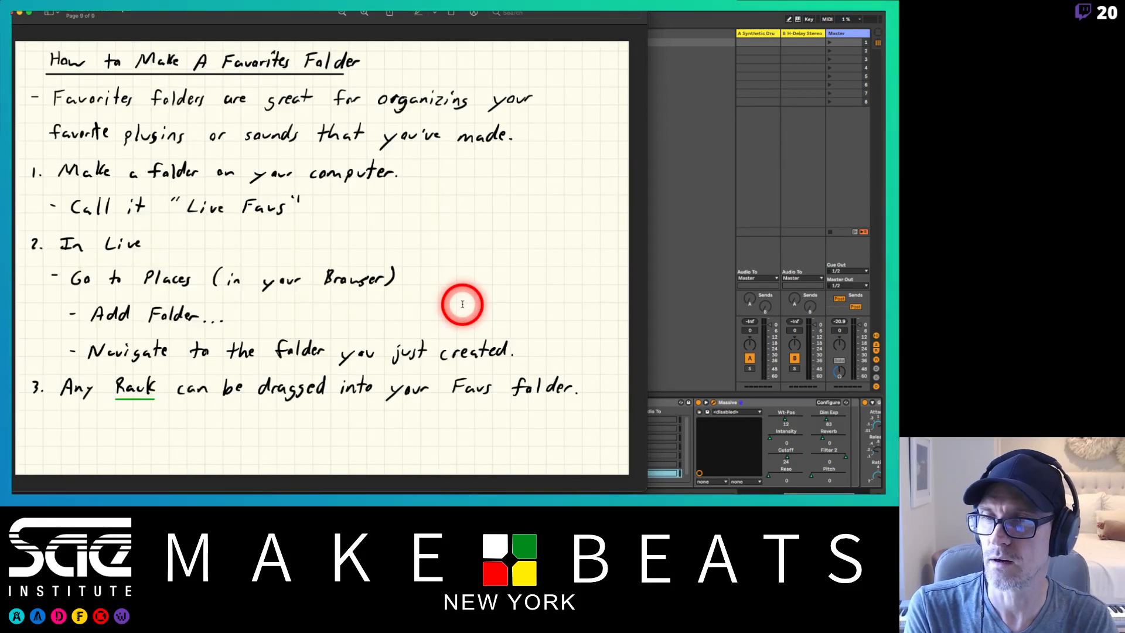
pyautogui.scroll(1, 462, 304)
pyautogui.scroll(-1, 462, 304)
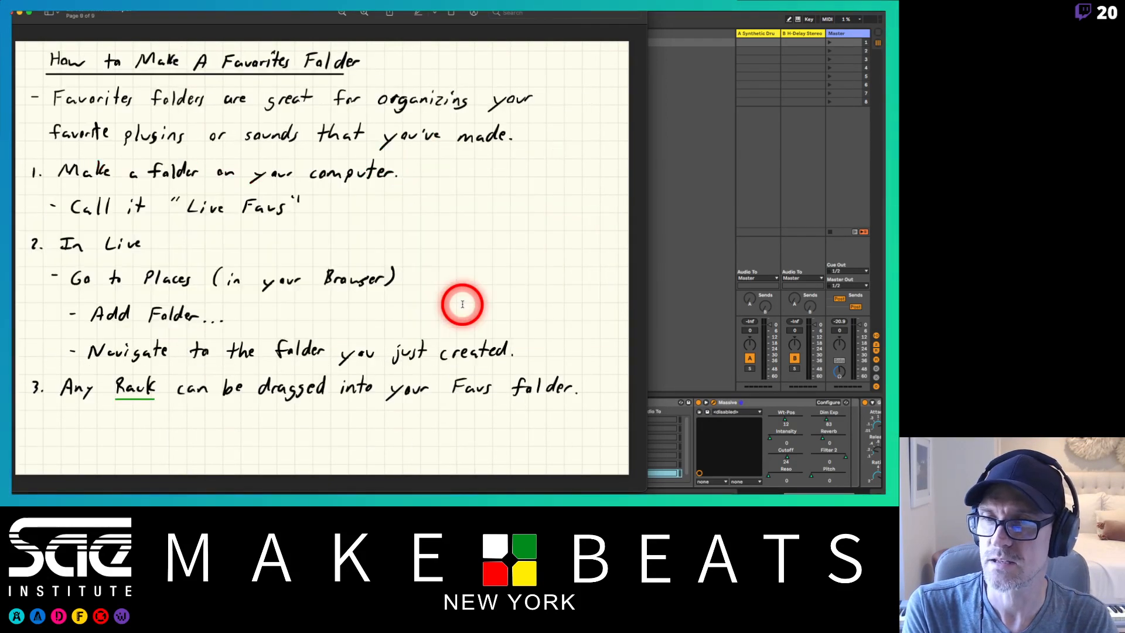
# - Page back through the notes on MIDI-mapping parameters and Instrument Racks
pyautogui.scroll(5, 462, 304)
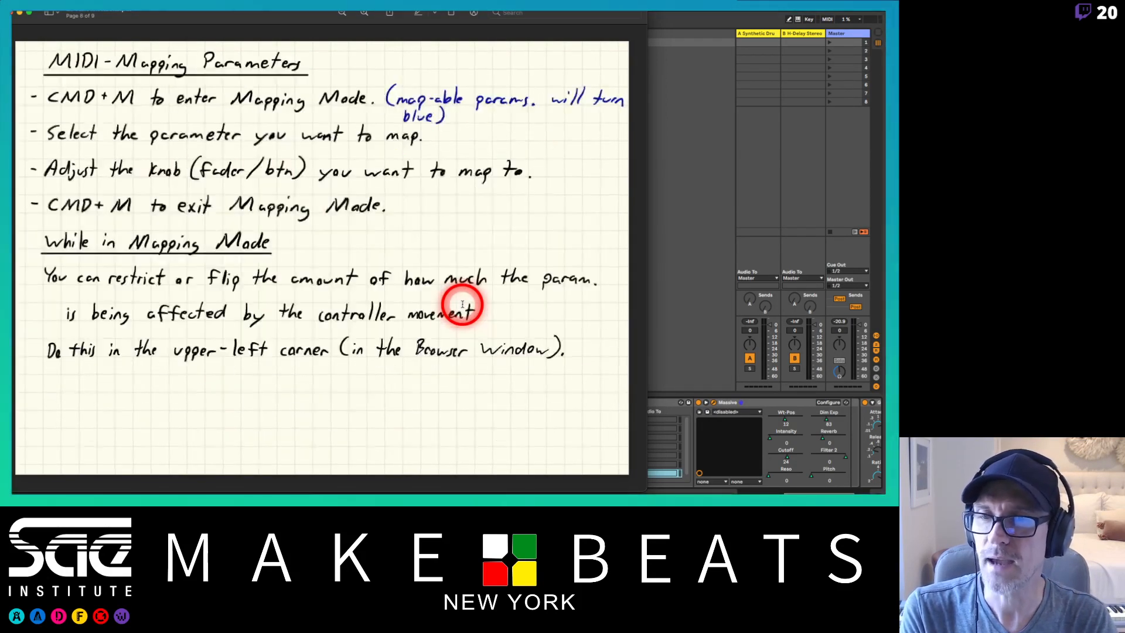
pyautogui.scroll(2, 462, 304)
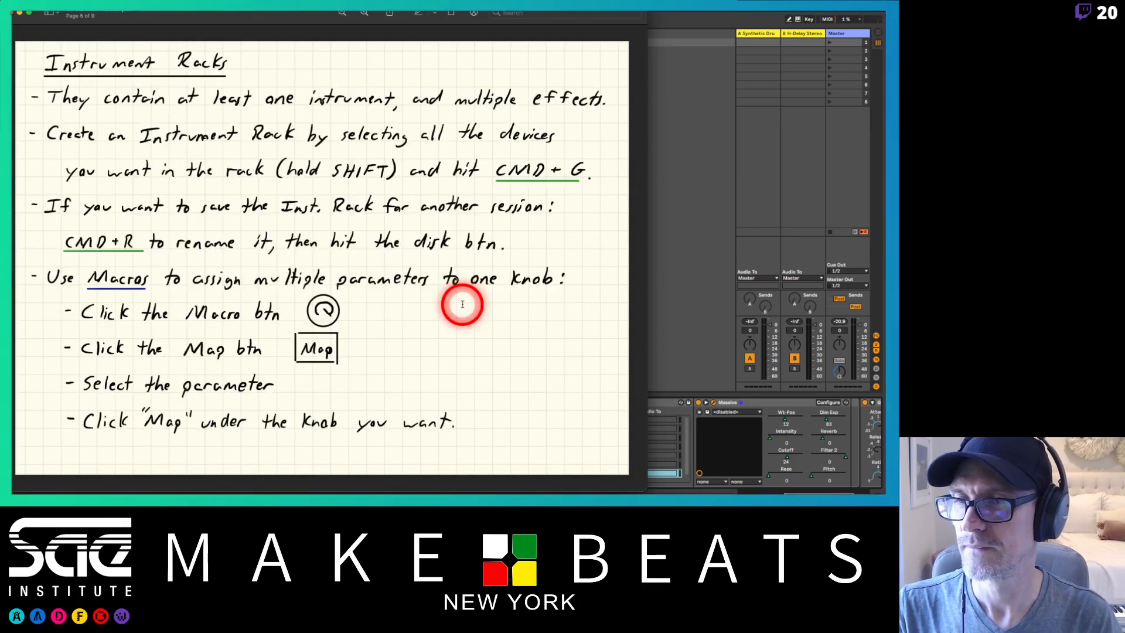
pyautogui.scroll(-2, 462, 304)
pyautogui.scroll(1, 462, 304)
# - Return to Ableton Live and close the Massive plug-in window
pyautogui.click(737, 262)
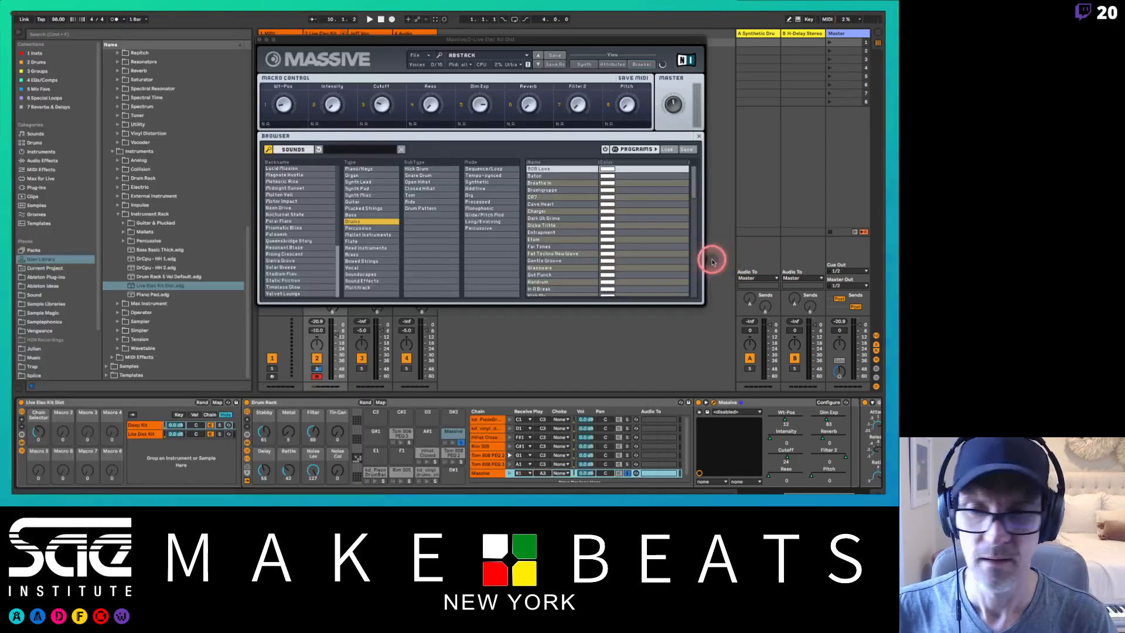
pyautogui.click(262, 39)
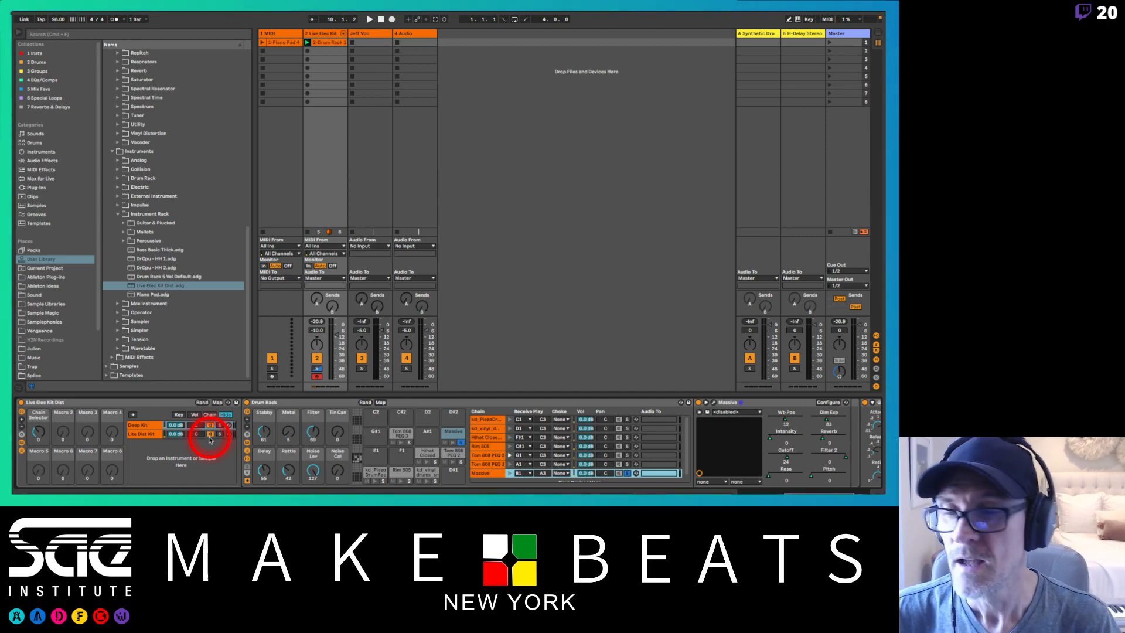
# - Show the contents of the Ableton Plug-Ins place in the browser and collapse its Instruments folder
pyautogui.click(45, 277)
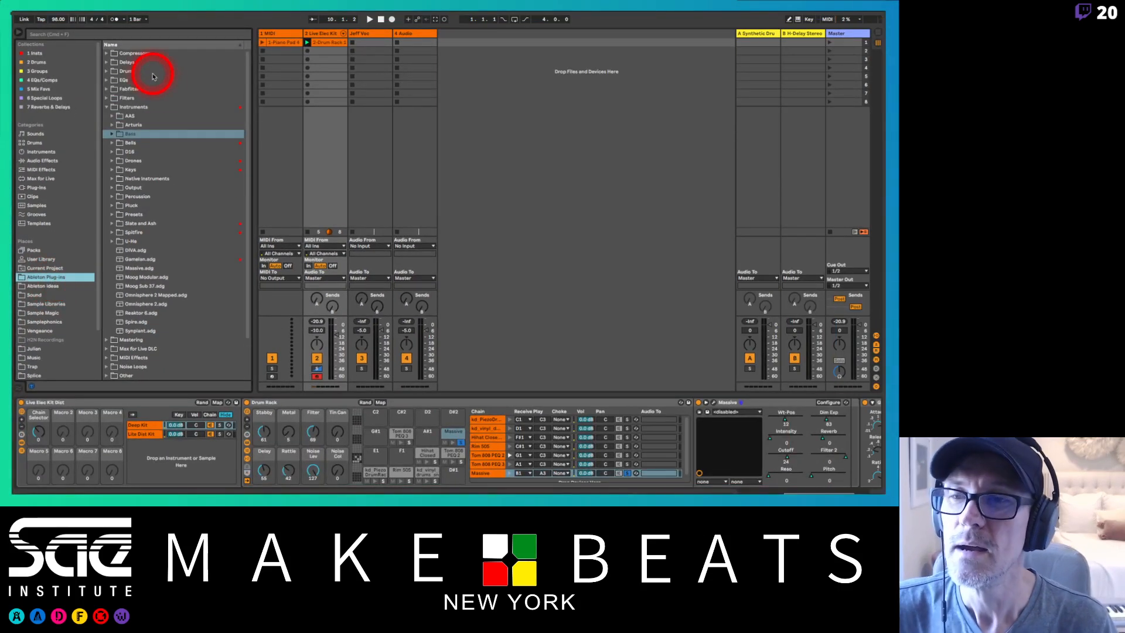
pyautogui.click(107, 108)
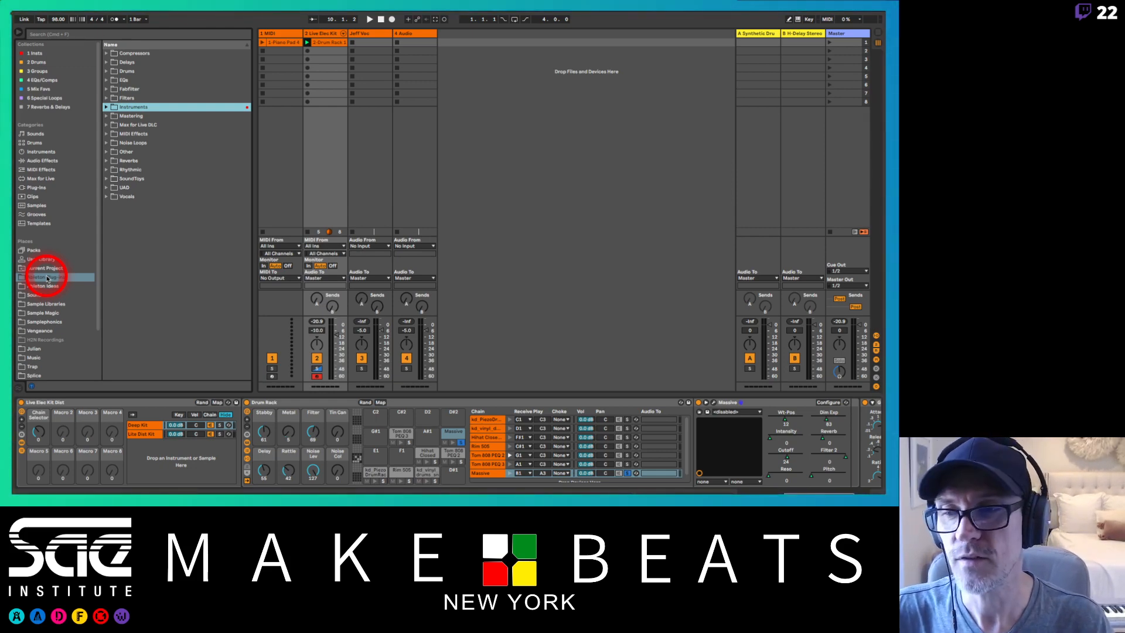
pyautogui.click(48, 278)
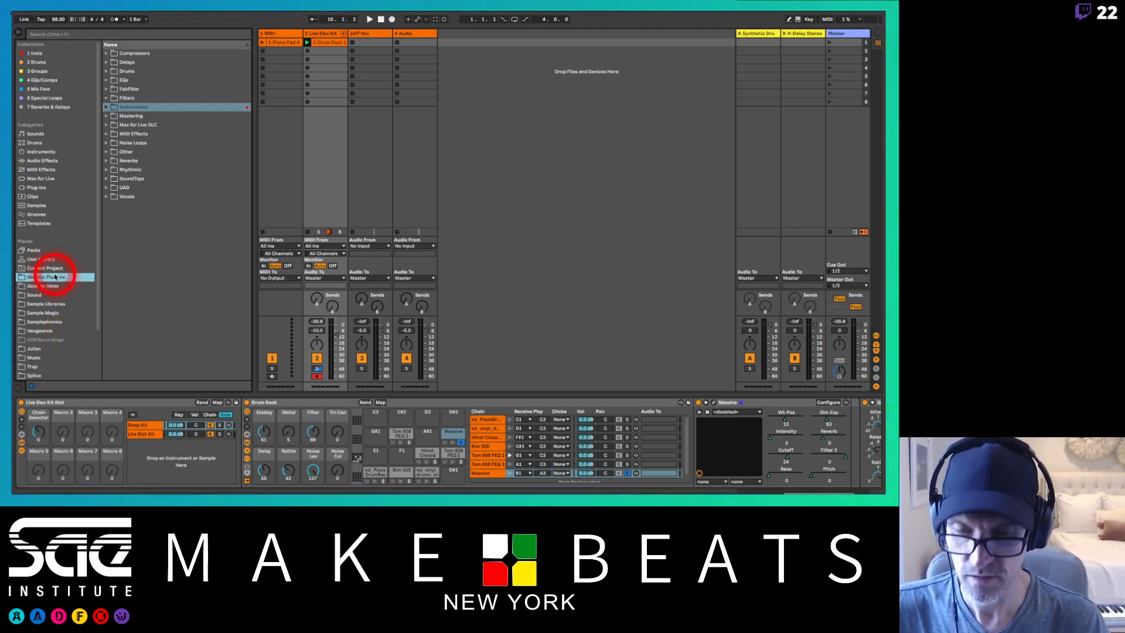
# - Change Live to Arrangement View and bring up a Finder window over the notes
pyautogui.press('Tab')
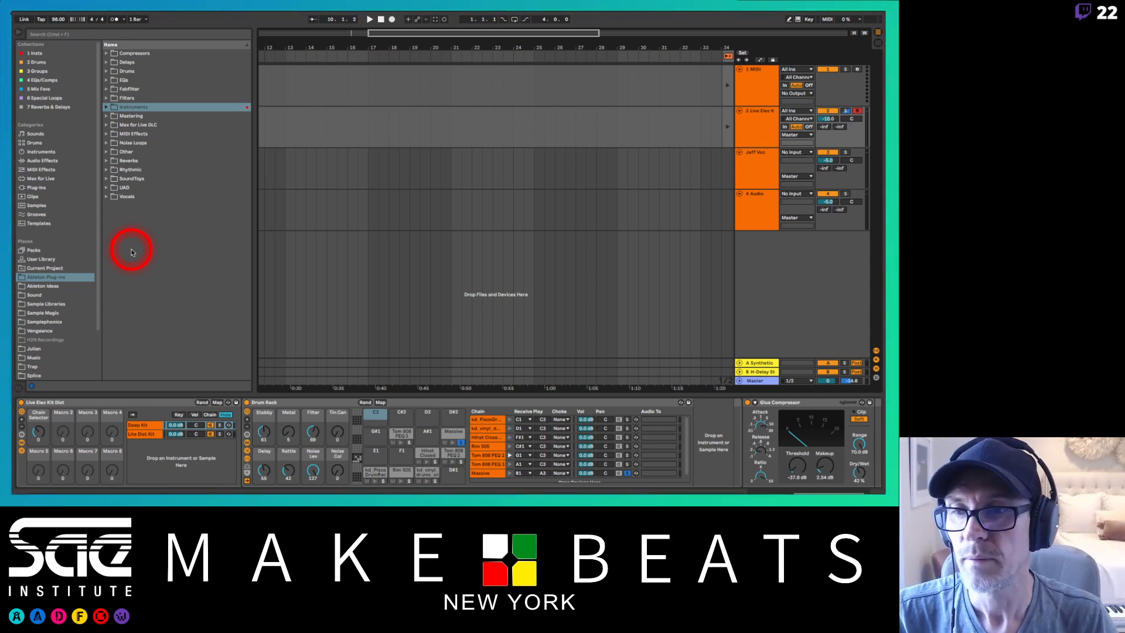
pyautogui.press('super+Tab')
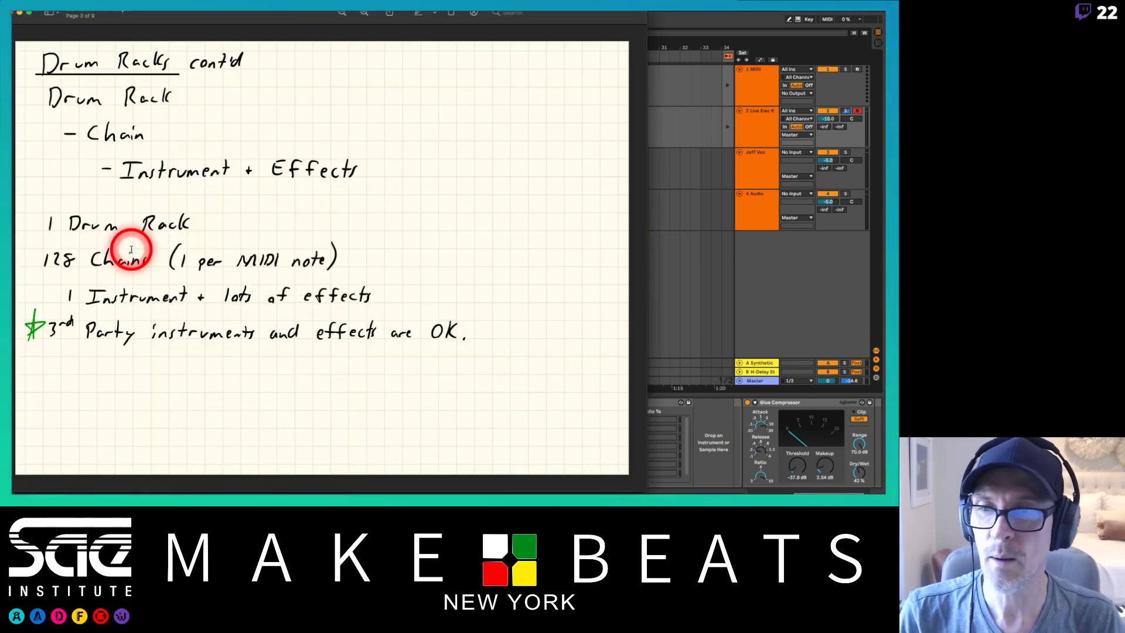
pyautogui.press('super+Tab')
pyautogui.press('super+Tab')
pyautogui.press('super+Tab')
pyautogui.press('super+Tab')
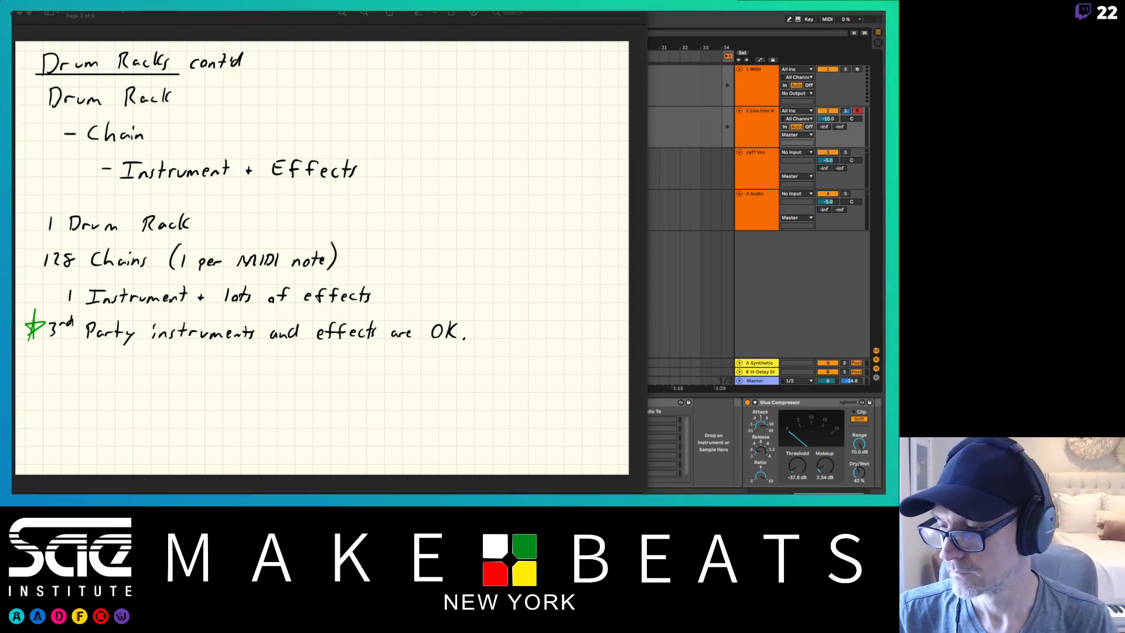
pyautogui.moveTo(258, 492)
pyautogui.mouseDown()
pyautogui.moveTo(361, 153)
pyautogui.moveTo(515, 94)
pyautogui.mouseUp()
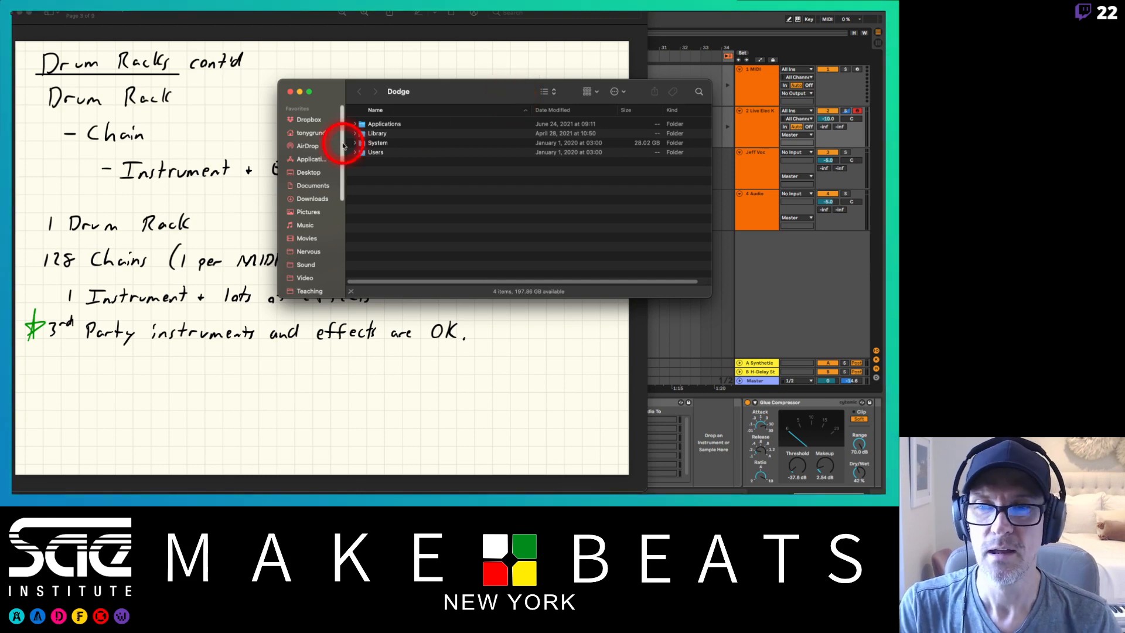
# - Examine the Basses, Drum Kits and Synth Leads subfolders of Ableton Favorites in Documents, and return to Documents with that folder selected
pyautogui.click(310, 187)
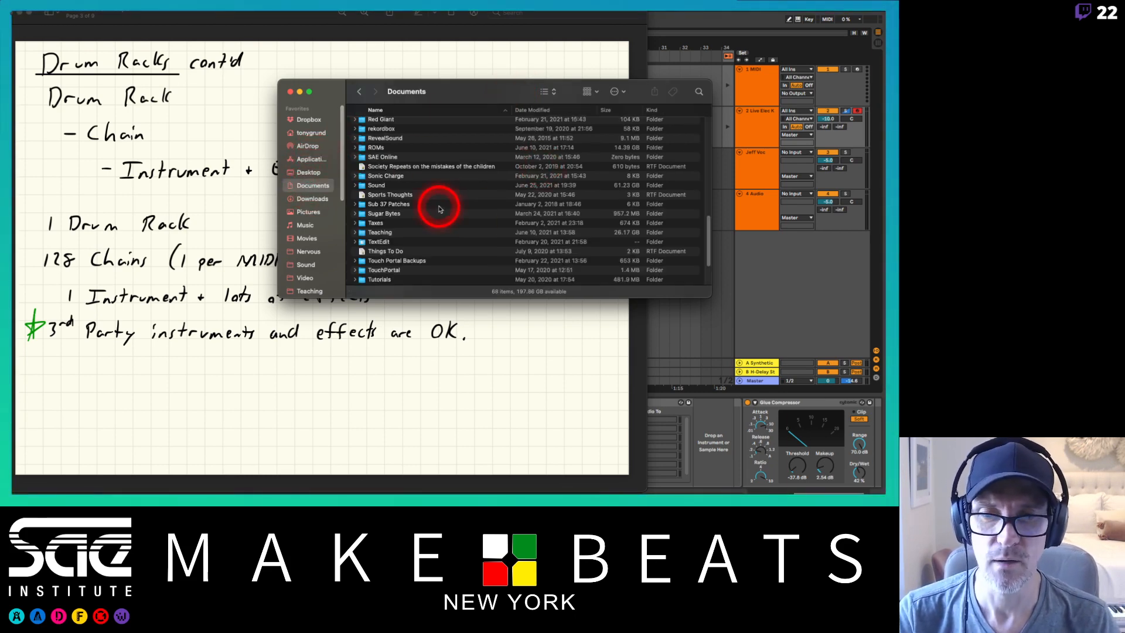
pyautogui.scroll(15, 440, 208)
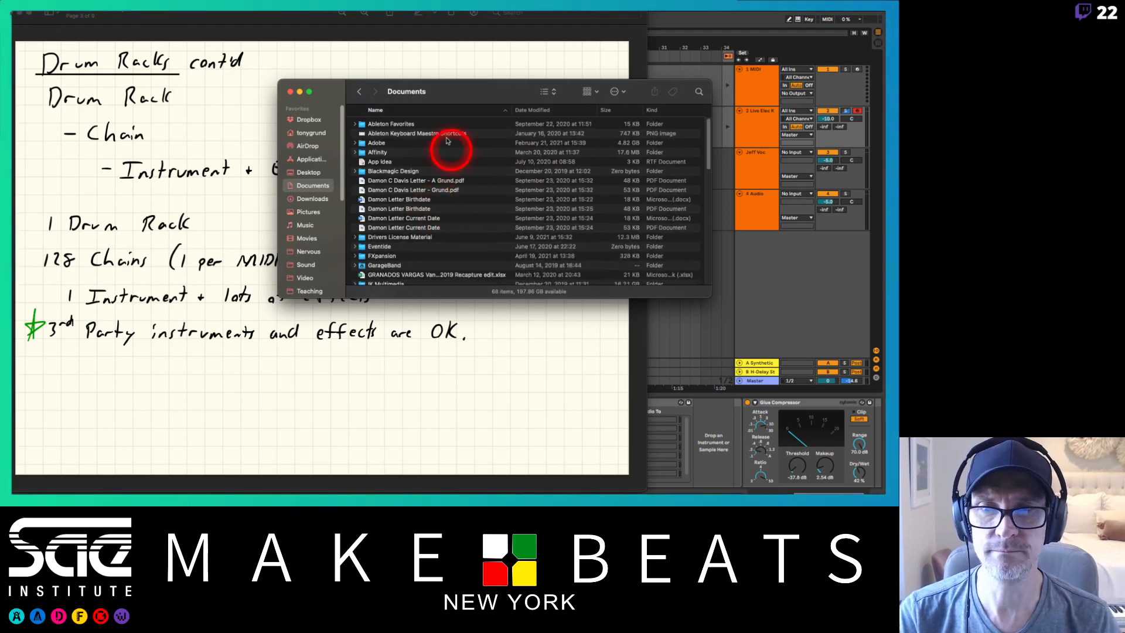
pyautogui.click(398, 125)
pyautogui.doubleClick(399, 124)
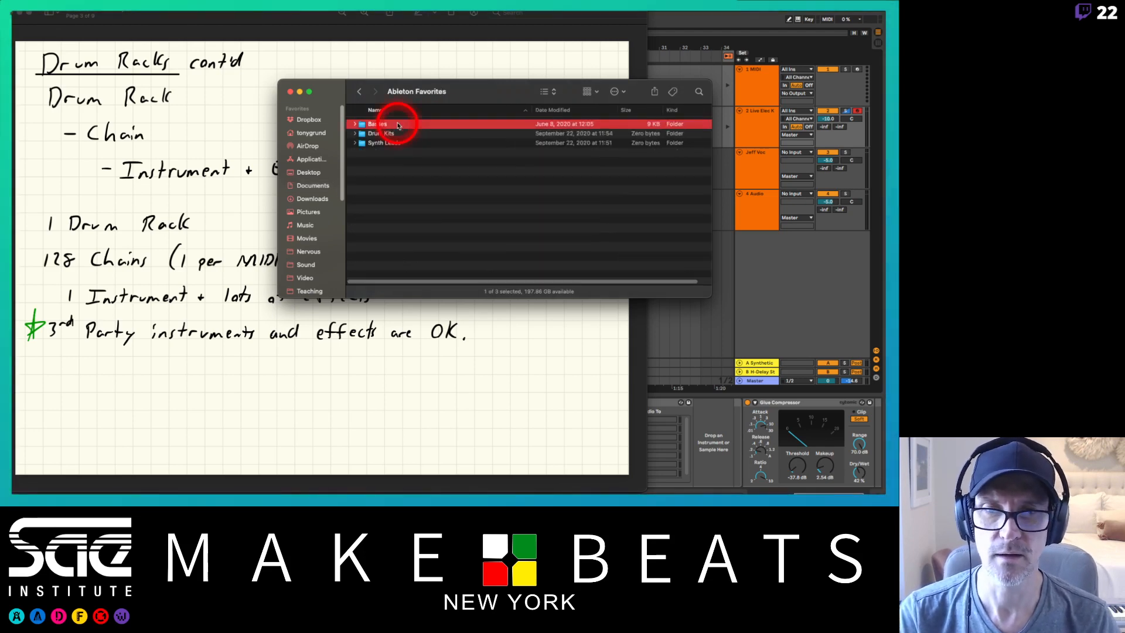
pyautogui.click(354, 125)
pyautogui.click(354, 125)
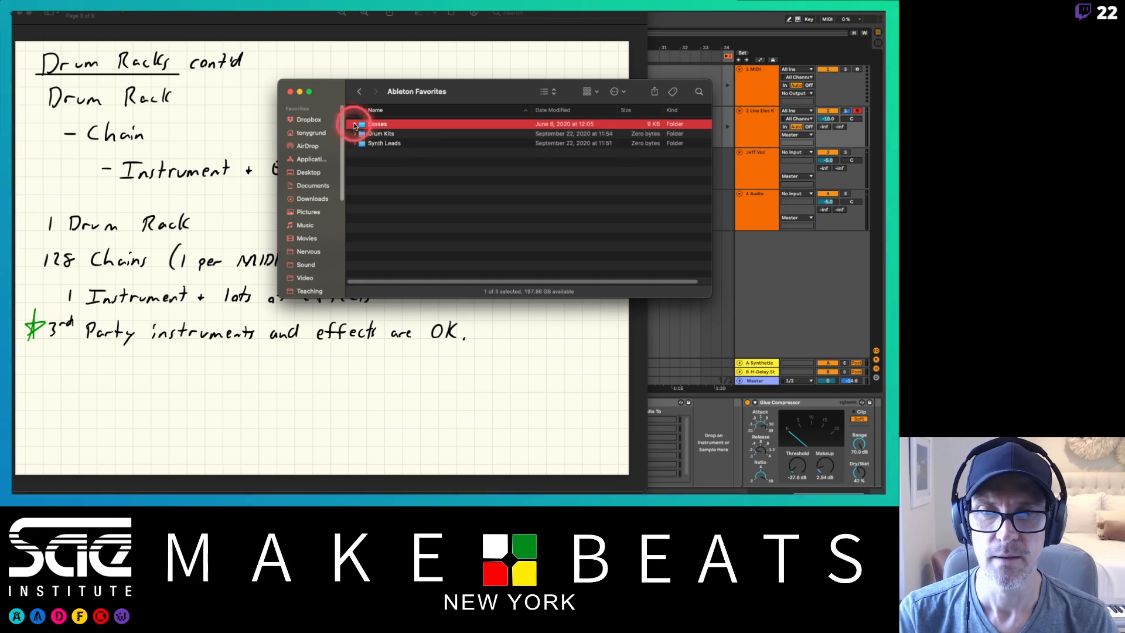
pyautogui.click(355, 134)
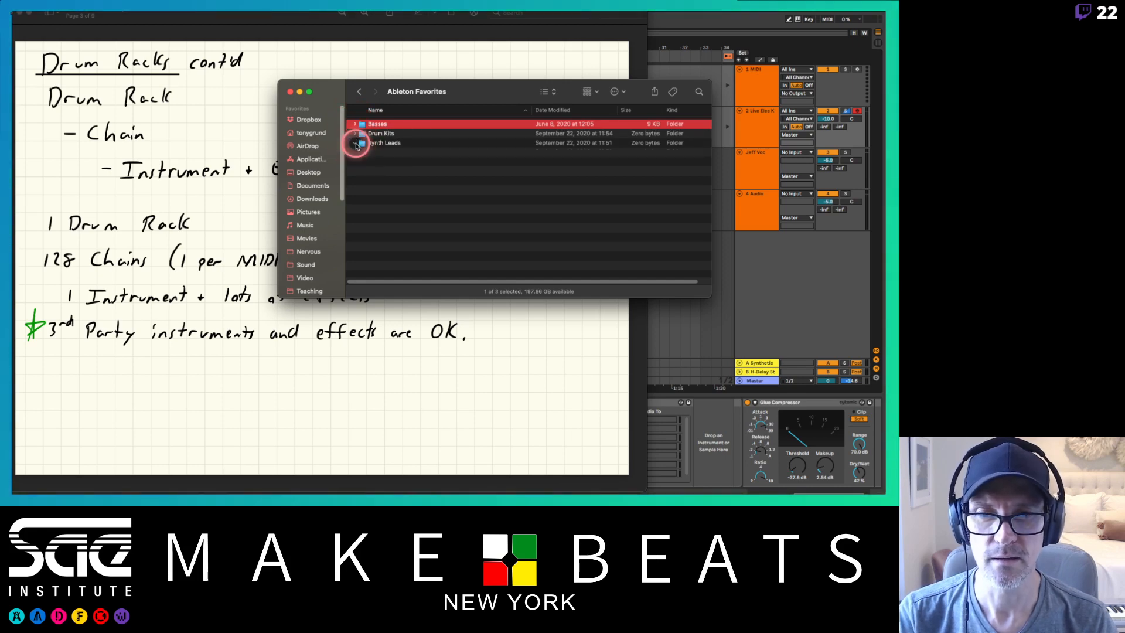
pyautogui.click(360, 92)
pyautogui.click(384, 124)
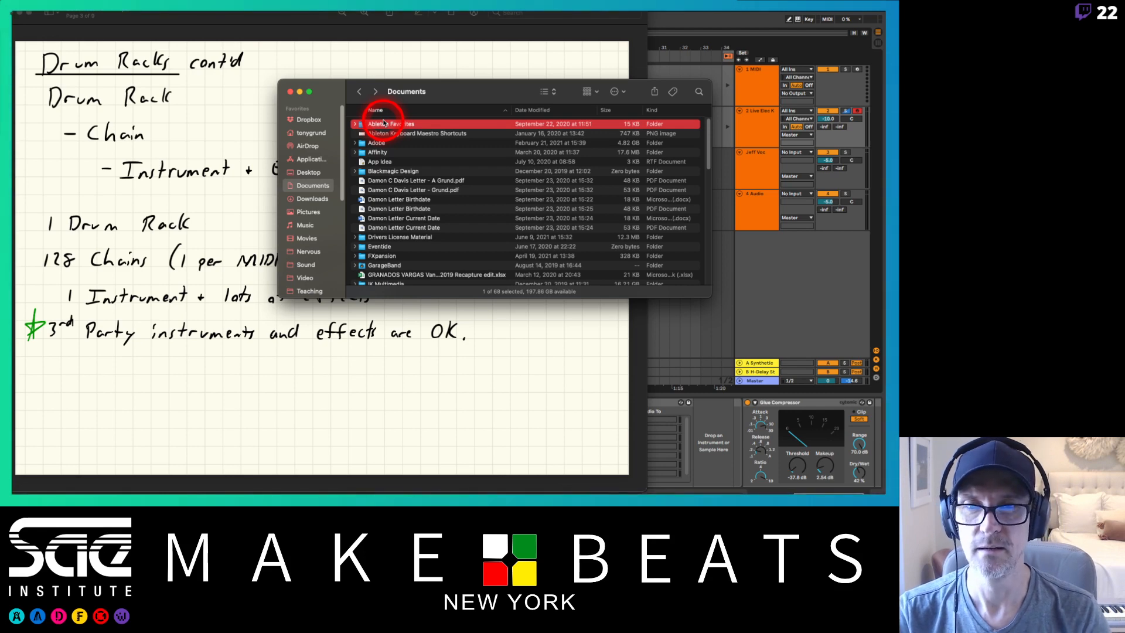
# - Return to Live and remove the Ableton Favorites folder from the browser's Places
pyautogui.click(673, 38)
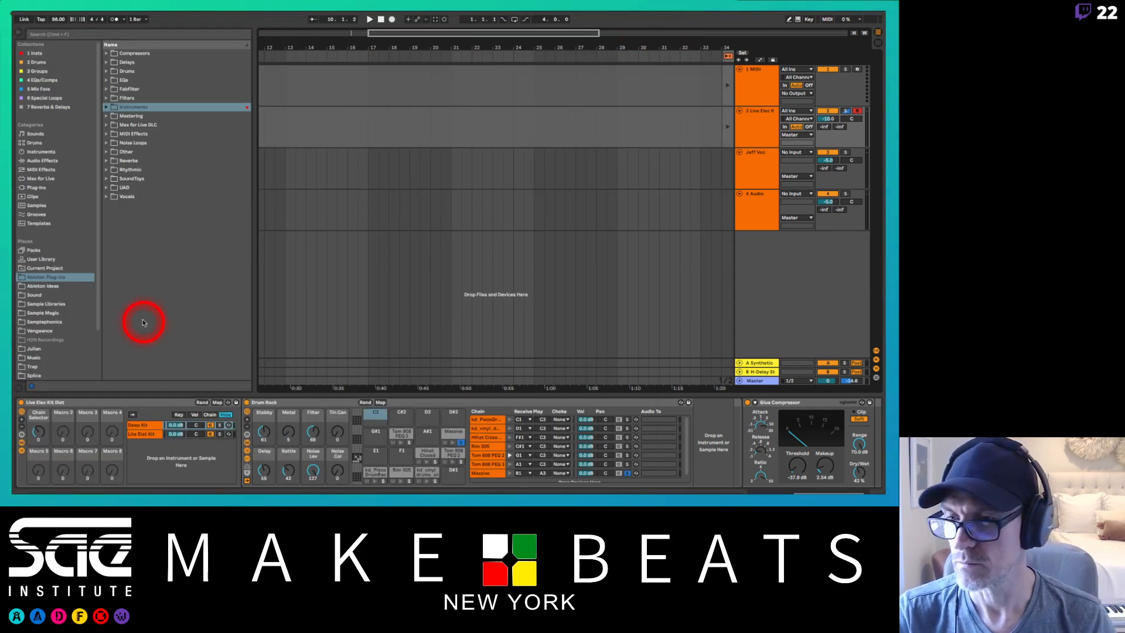
pyautogui.scroll(-3, 41, 311)
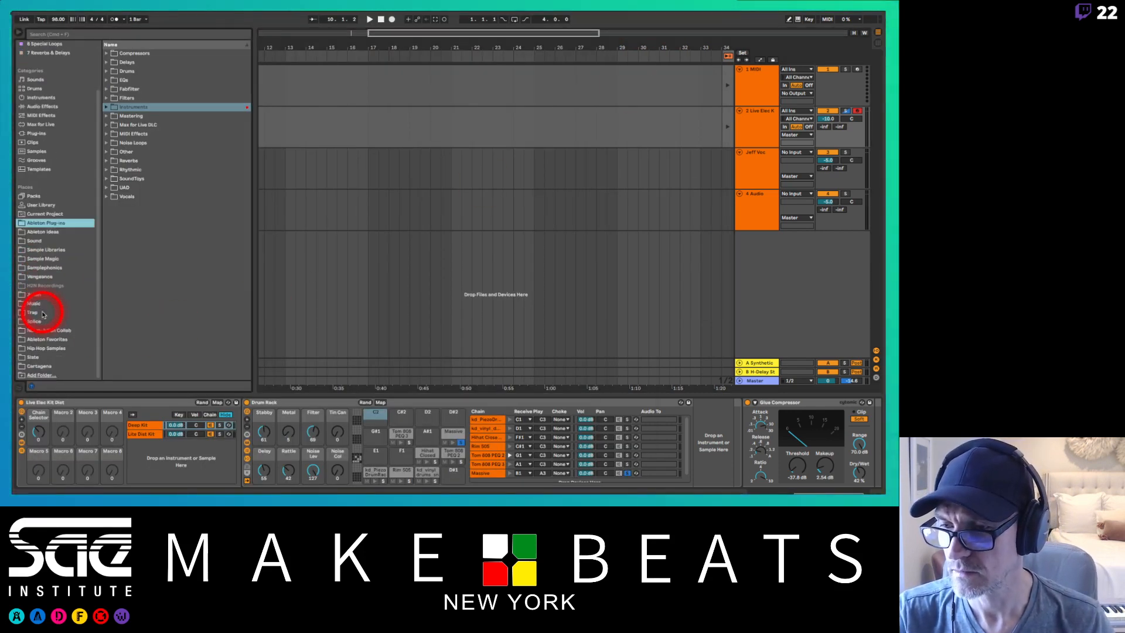
pyautogui.rightClick(44, 339)
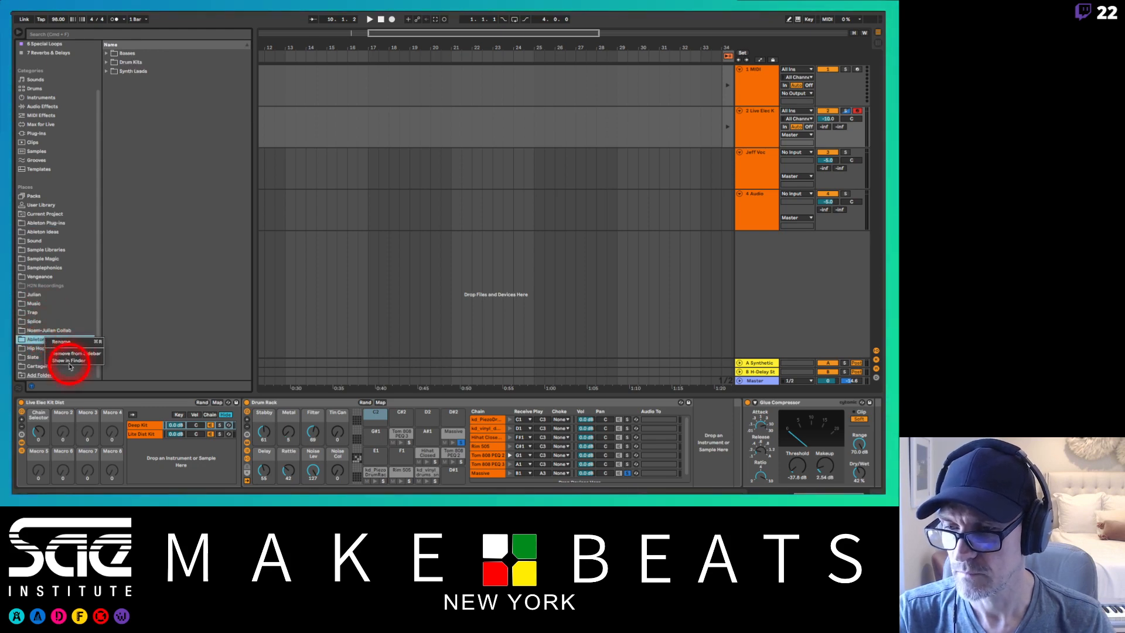
pyautogui.click(69, 353)
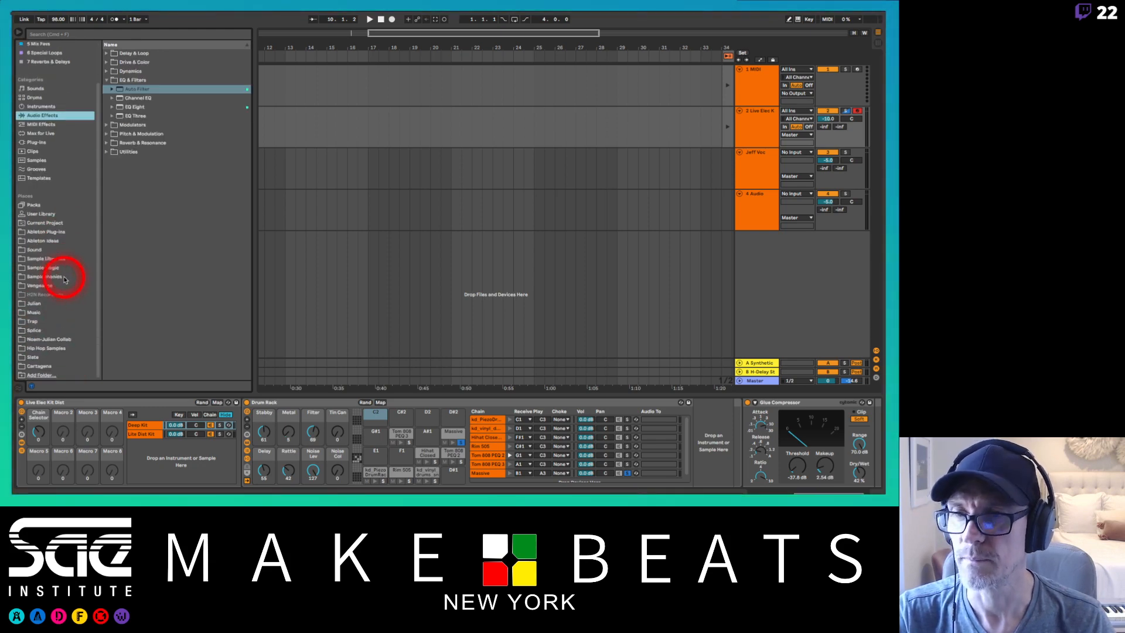
# - In Finder, delete the Ableton Favorites folder from Documents and create a new folder named Ableton Favs there
pyautogui.press('super+Tab')
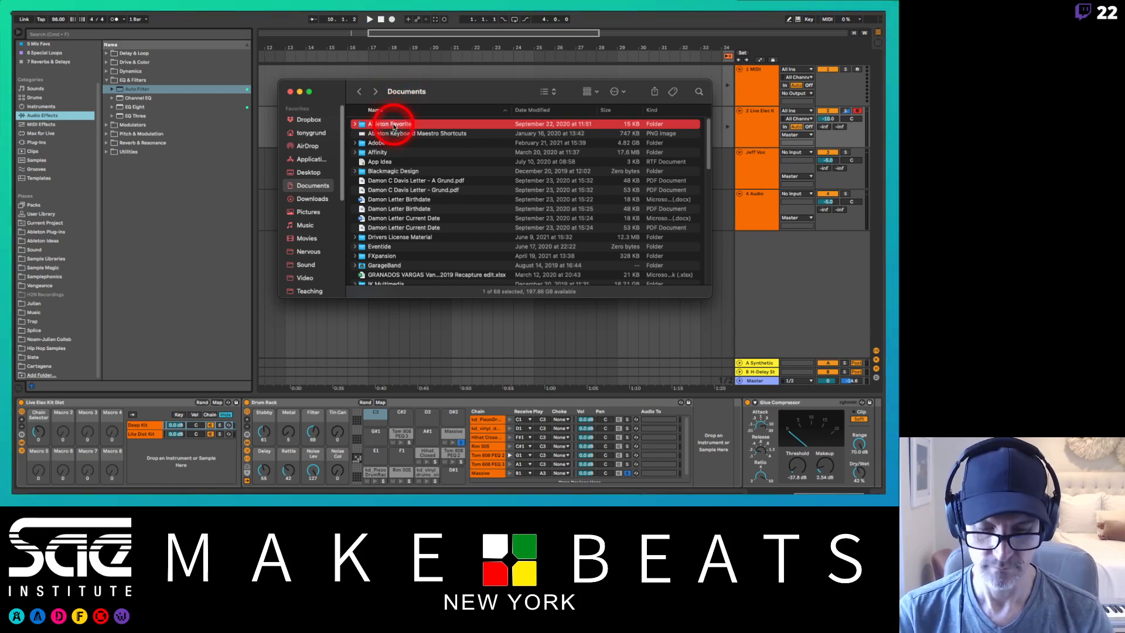
pyautogui.press('super+BackSpace')
pyautogui.press('shift+super+n')
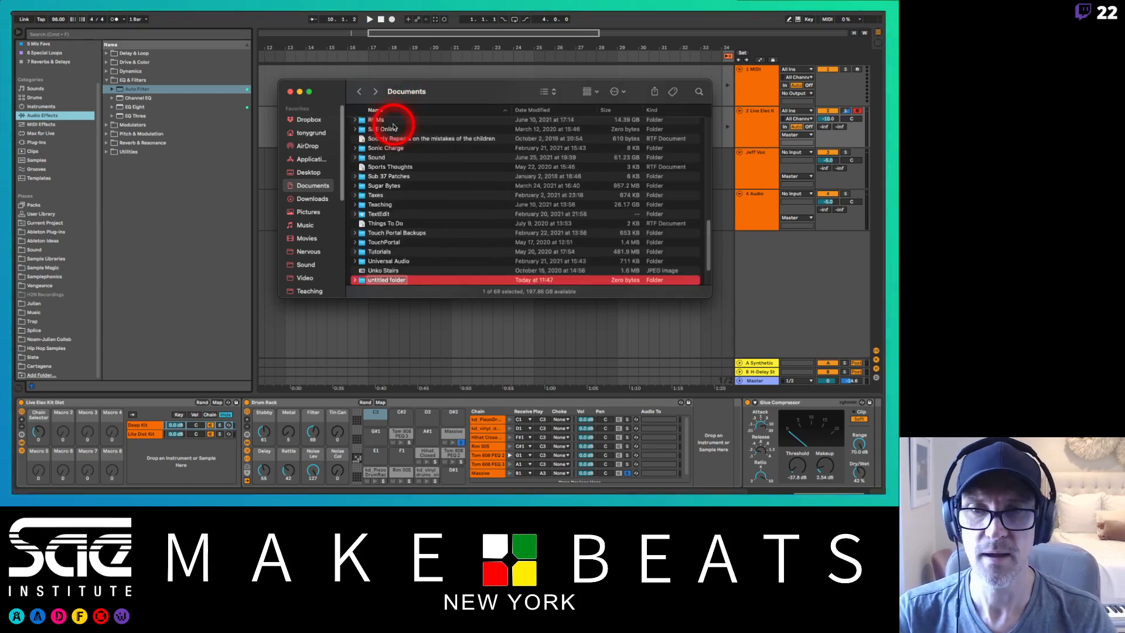
pyautogui.write('Ablet')
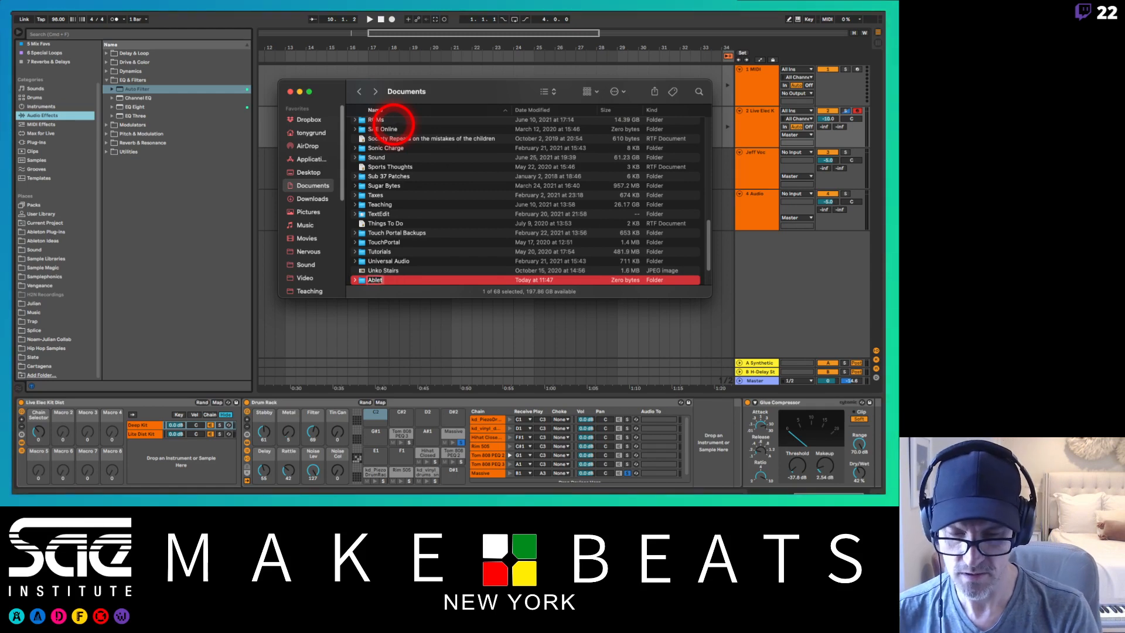
pyautogui.write('on Favos')
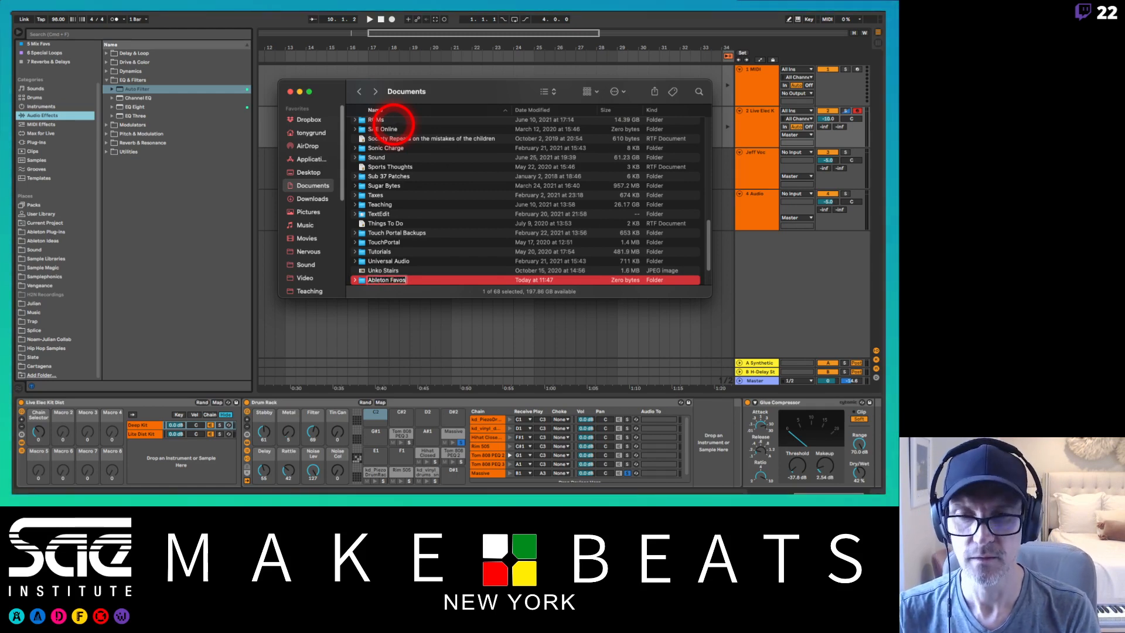
pyautogui.press('Return')
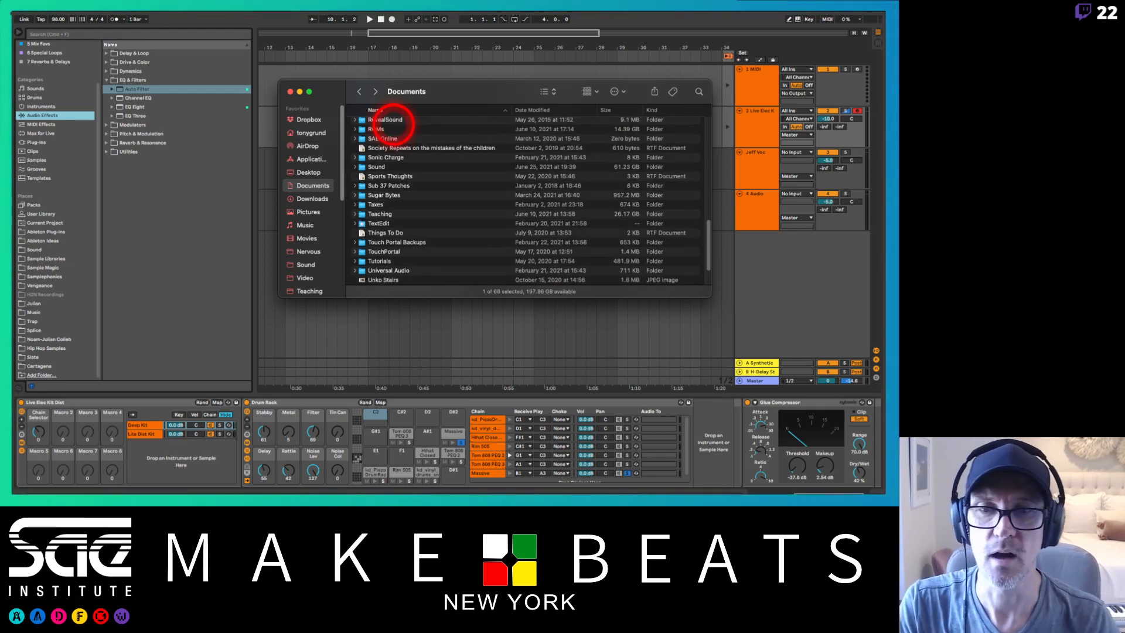
pyautogui.scroll(15, 391, 122)
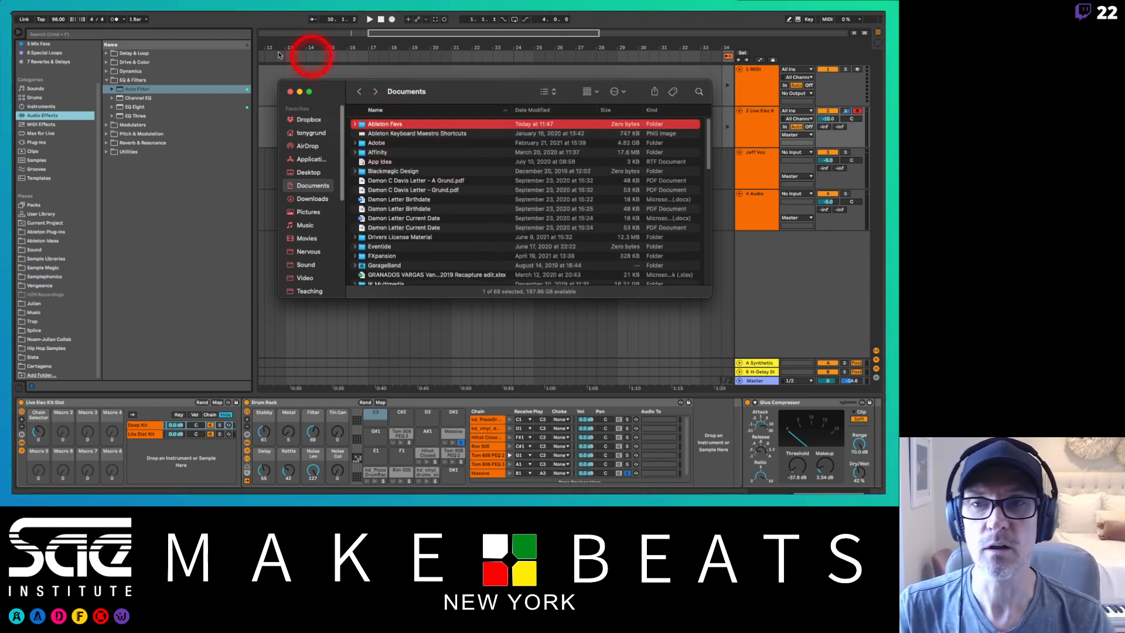
# - Switch back to Live and add the Ableton Favs folder from Documents to the browser's Places
pyautogui.click(260, 27)
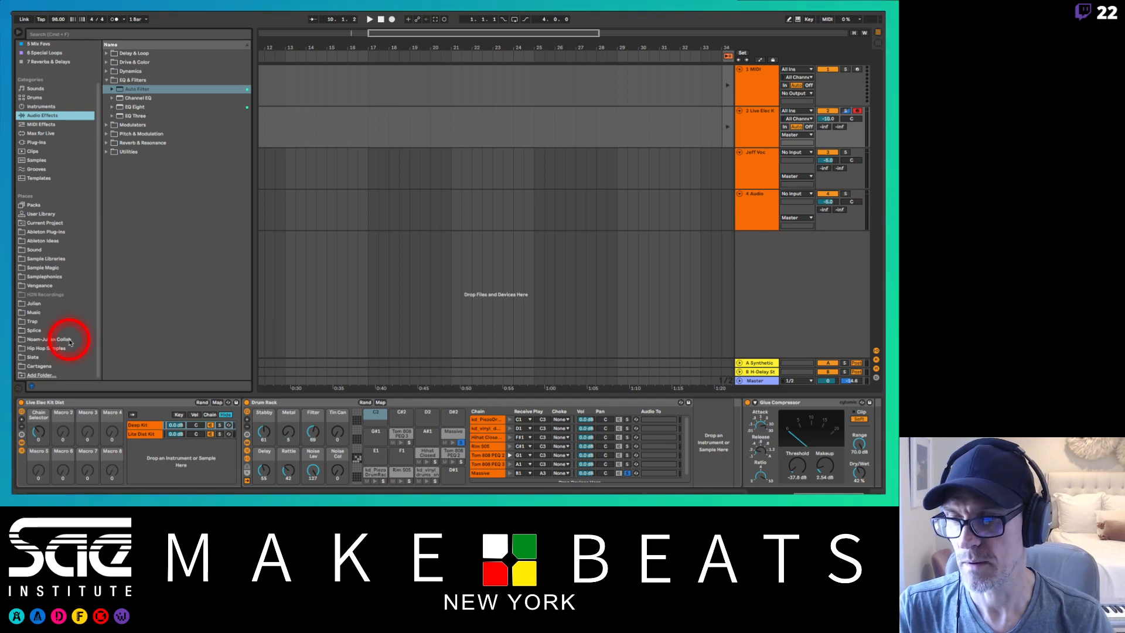
pyautogui.click(42, 376)
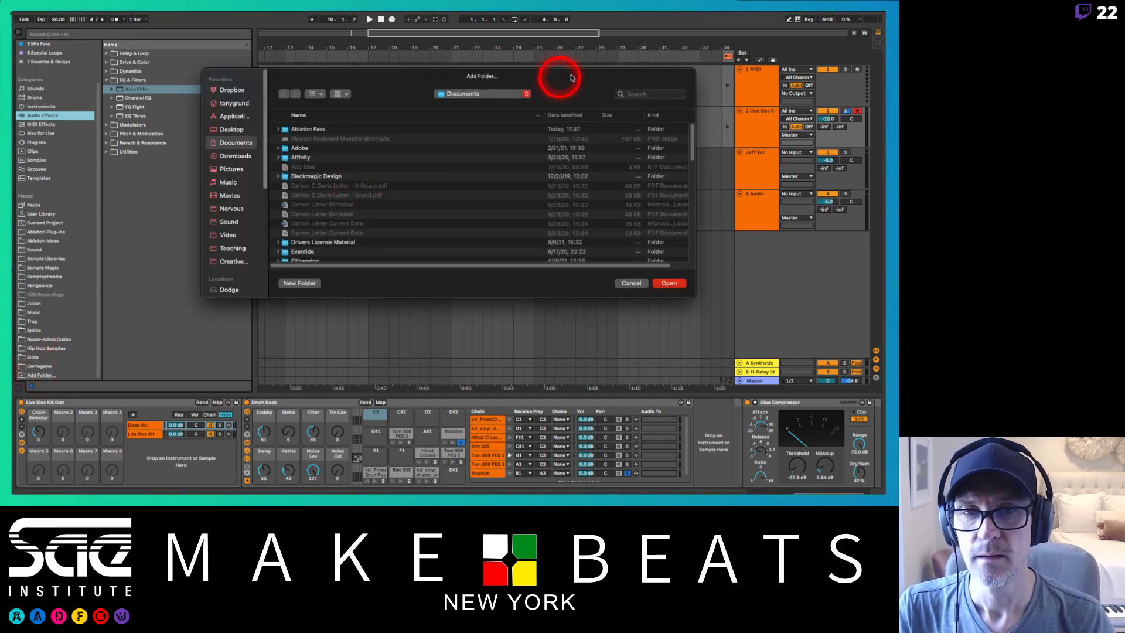
pyautogui.click(303, 129)
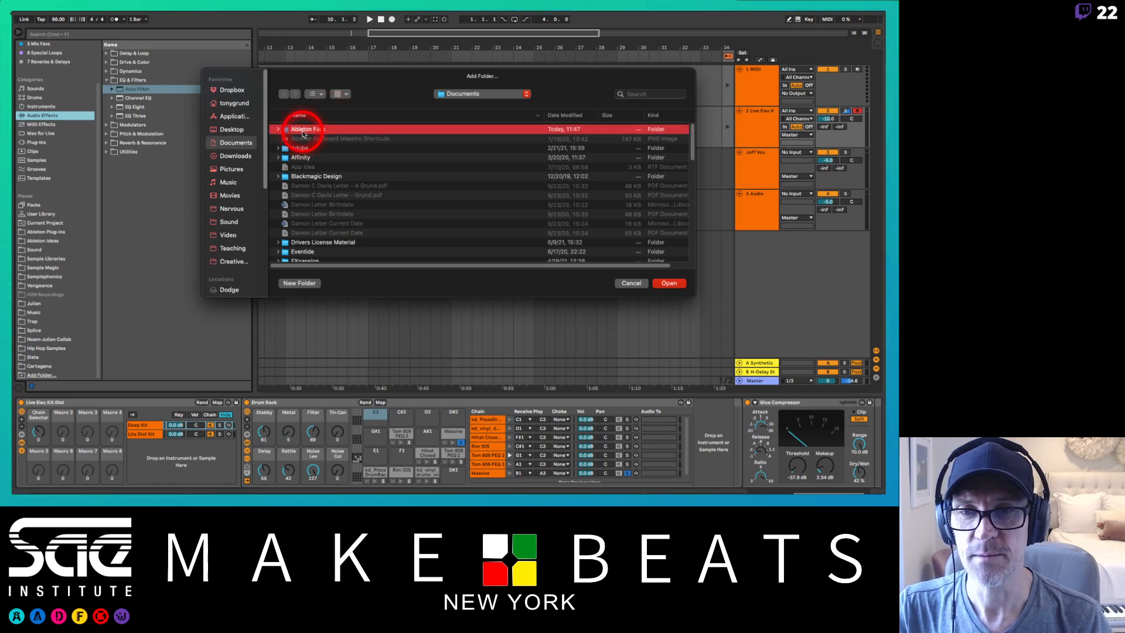
pyautogui.click(669, 283)
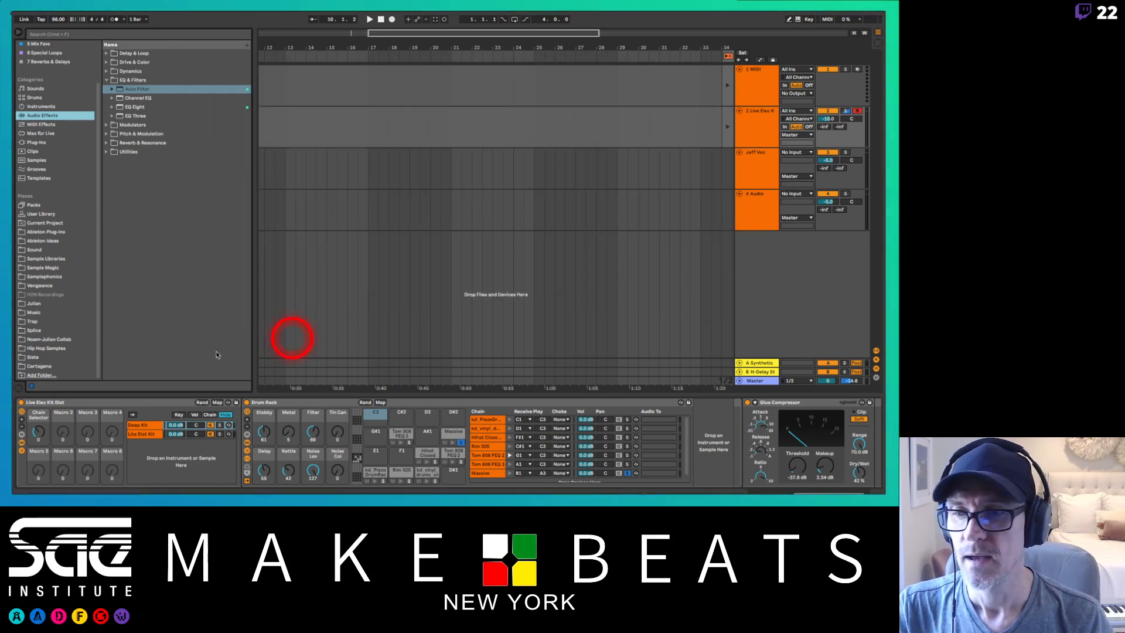
pyautogui.scroll(3, 83, 343)
pyautogui.scroll(-3, 83, 342)
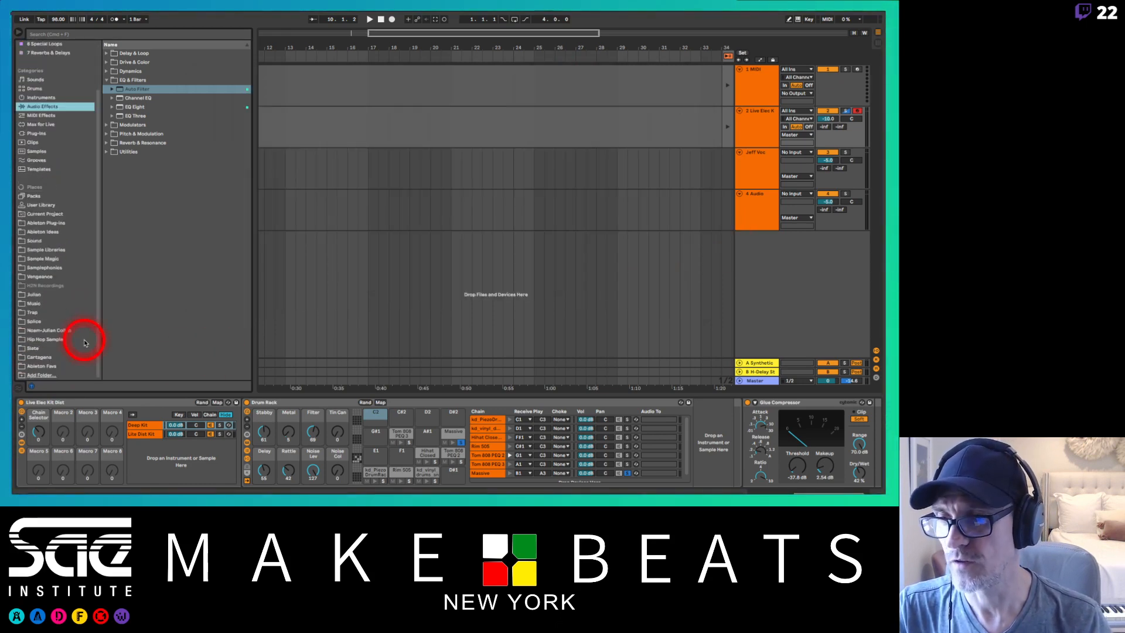
# - Move the Ableton Favs folder up in Places to sit directly above Ableton Plug-Ins
pyautogui.click(51, 366)
pyautogui.moveTo(53, 366); pyautogui.dragTo(31, 231)
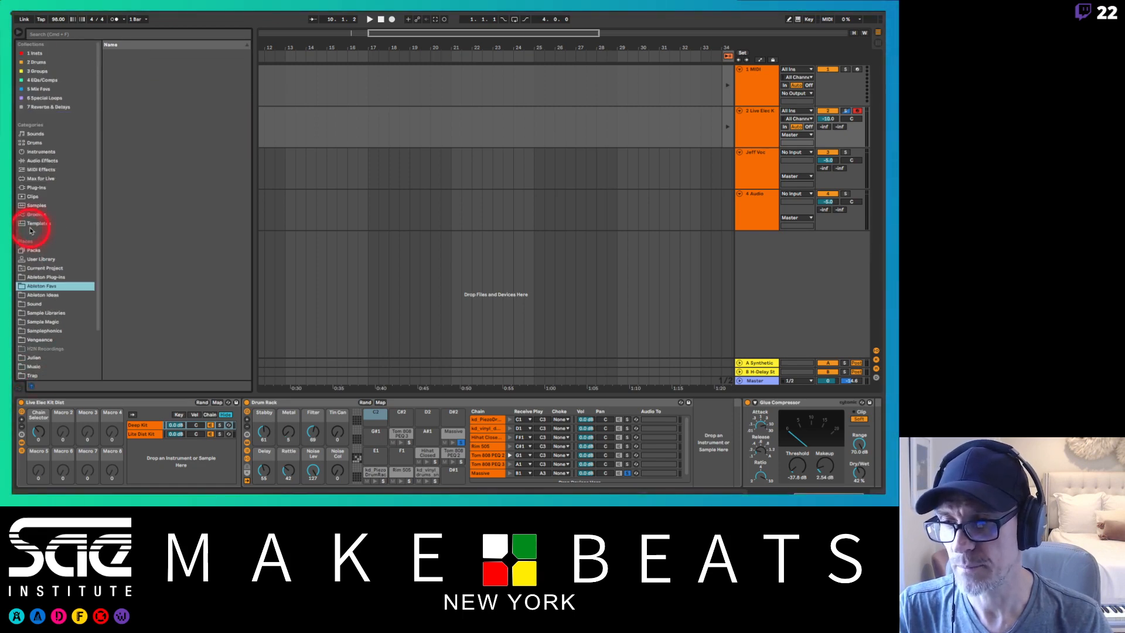
pyautogui.moveTo(40, 287)
pyautogui.mouseDown()
pyautogui.moveTo(37, 271)
pyautogui.moveTo(43, 280)
pyautogui.mouseUp()
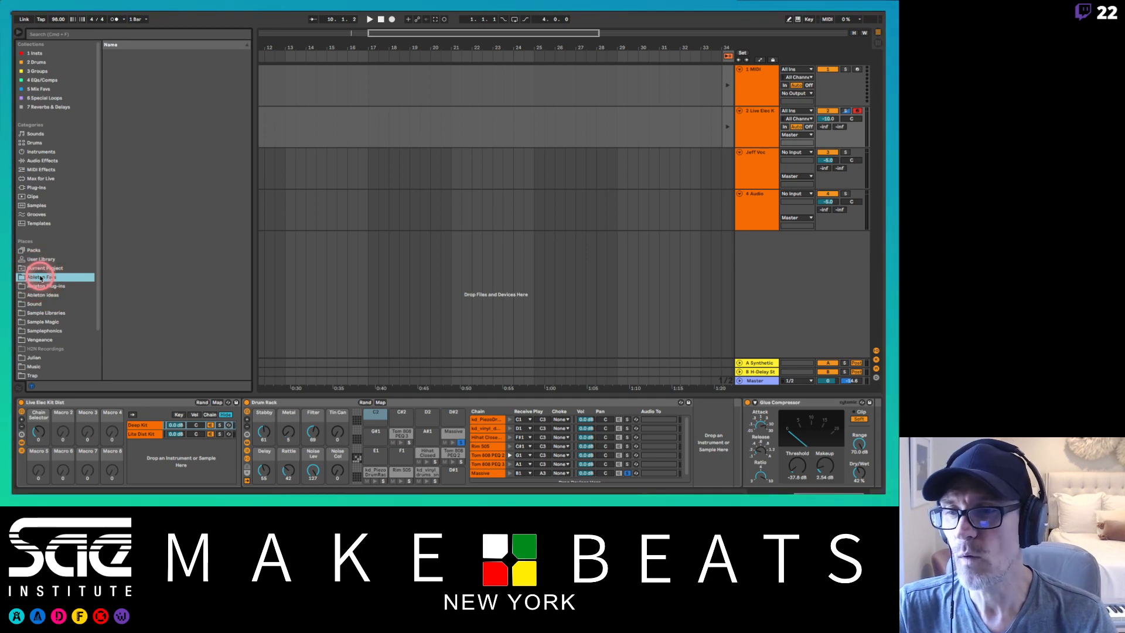
# - Copy the Live Elec Kit Dist.adg preset from the User Library's Instrument Rack folder into Ableton Favs and open that folder
pyautogui.click(147, 134)
pyautogui.click(134, 403)
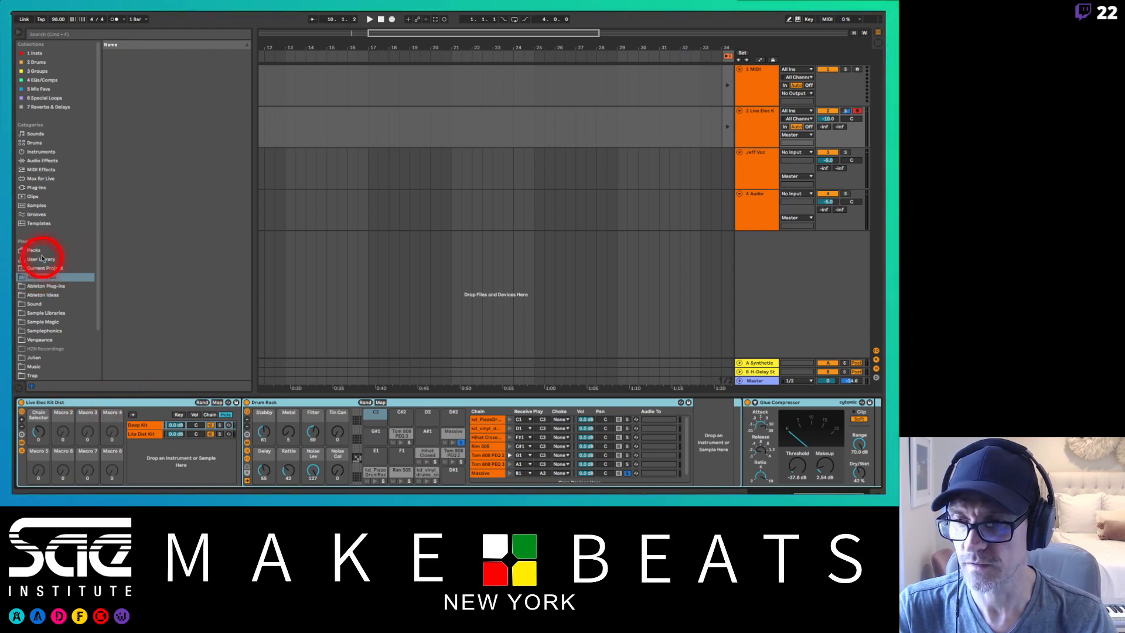
pyautogui.click(41, 258)
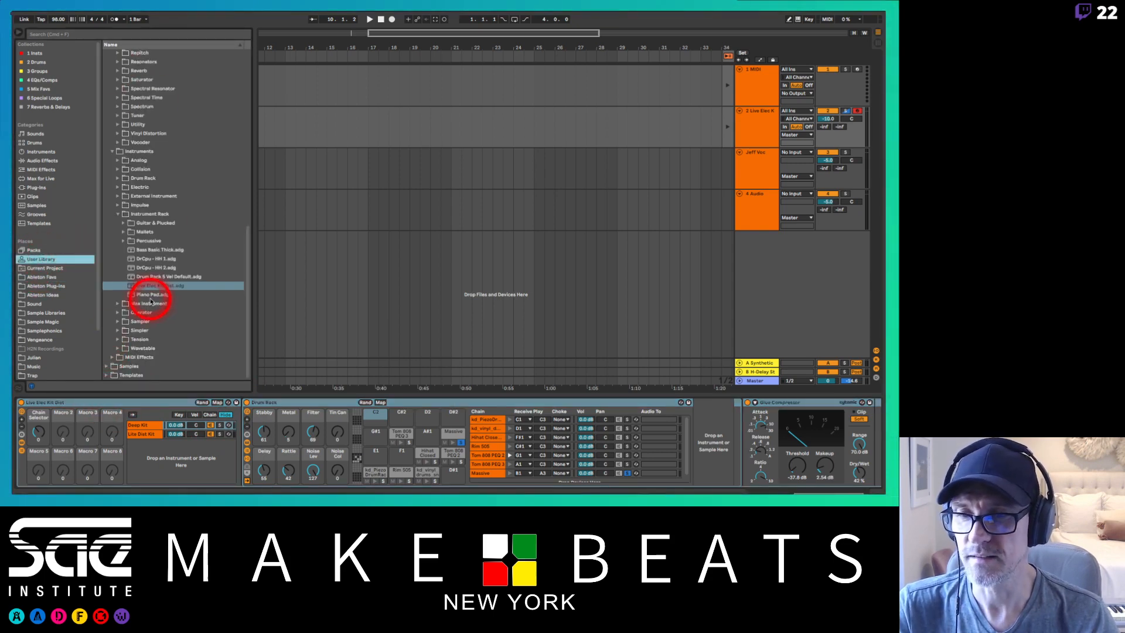
pyautogui.click(149, 286)
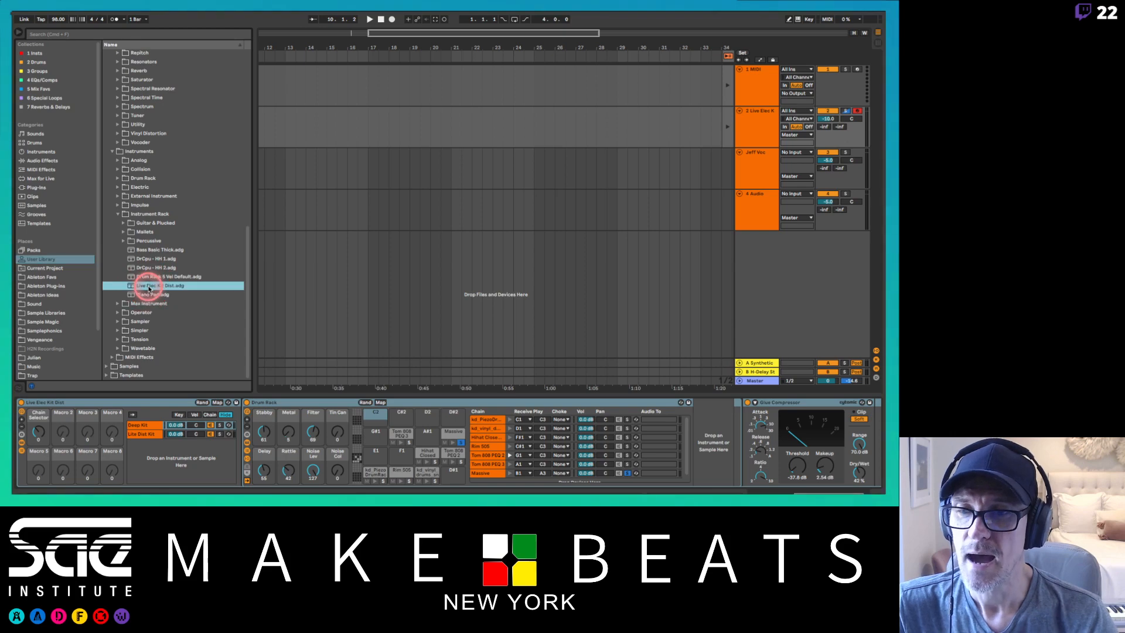
pyautogui.moveTo(149, 287); pyautogui.dragTo(50, 276)
pyautogui.click(51, 276)
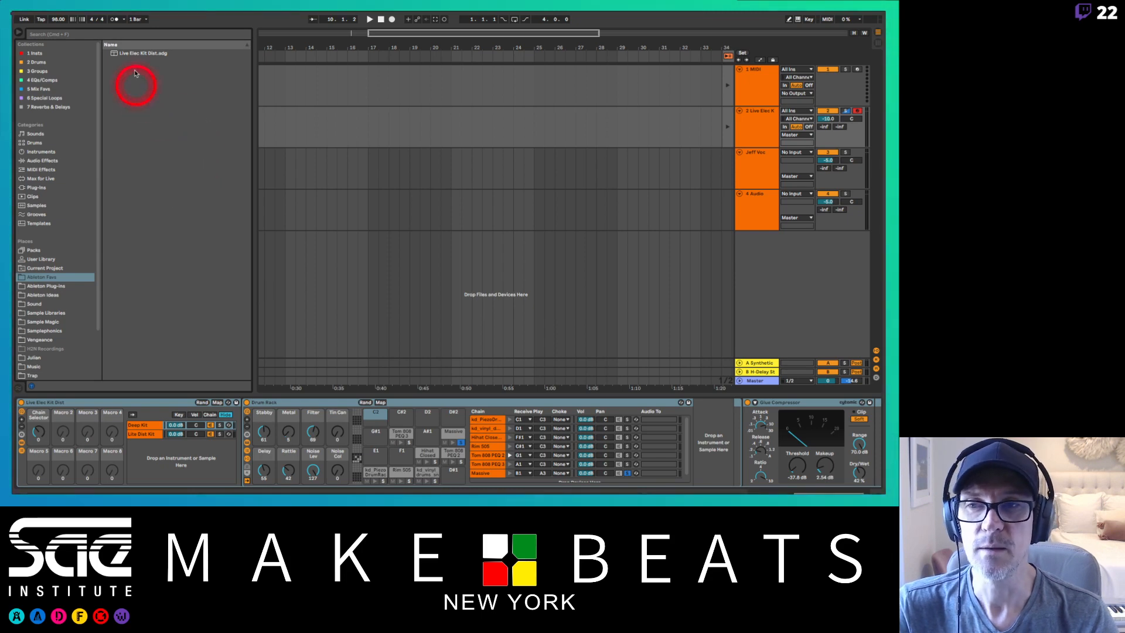
# - Create a Drum Kits folder inside Ableton Favs and move the Live Elec Kit Dist.adg preset into it
pyautogui.rightClick(124, 97)
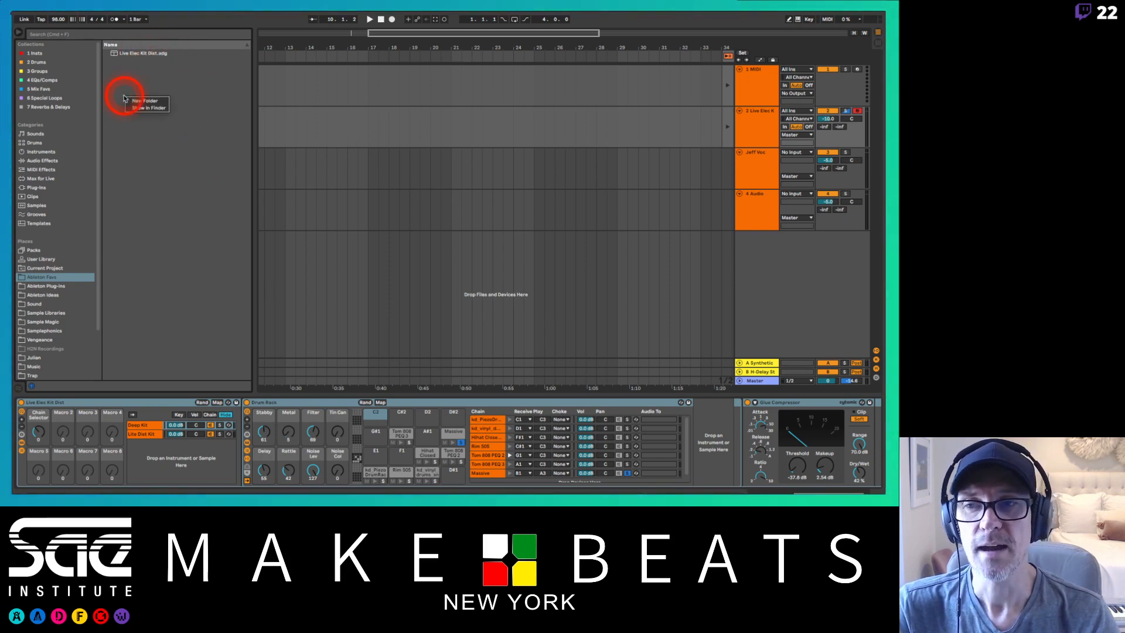
pyautogui.click(155, 102)
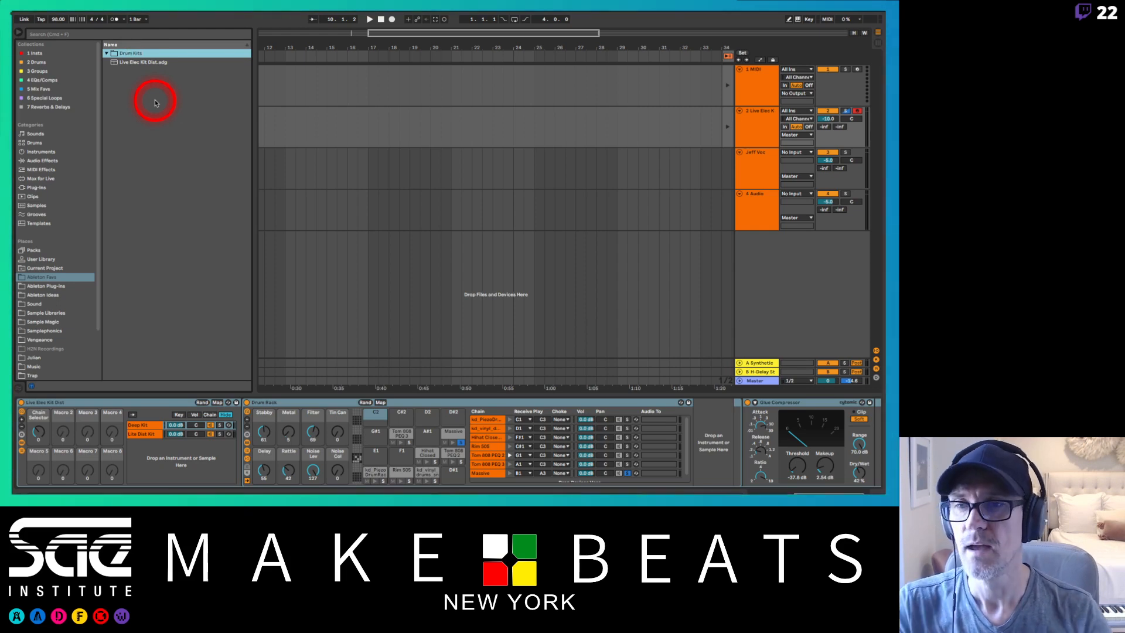
pyautogui.moveTo(144, 63); pyautogui.dragTo(134, 54)
pyautogui.click(106, 54)
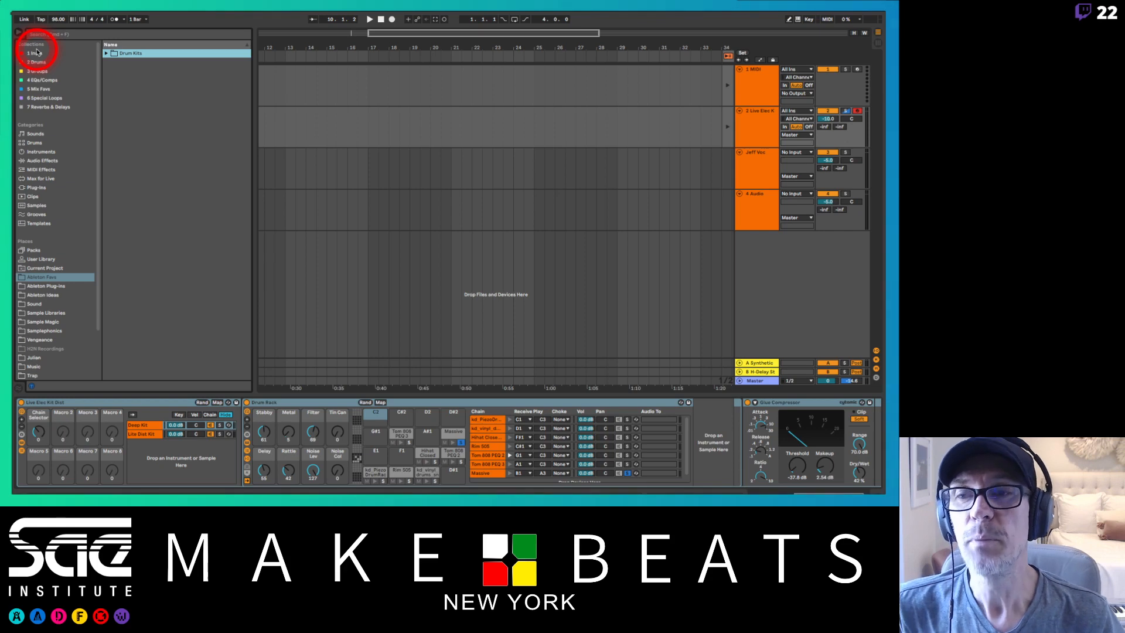
# - Compare the contents of the Ableton Plug-Ins and Ableton Favs folders with the 1 Insts collection
pyautogui.click(45, 286)
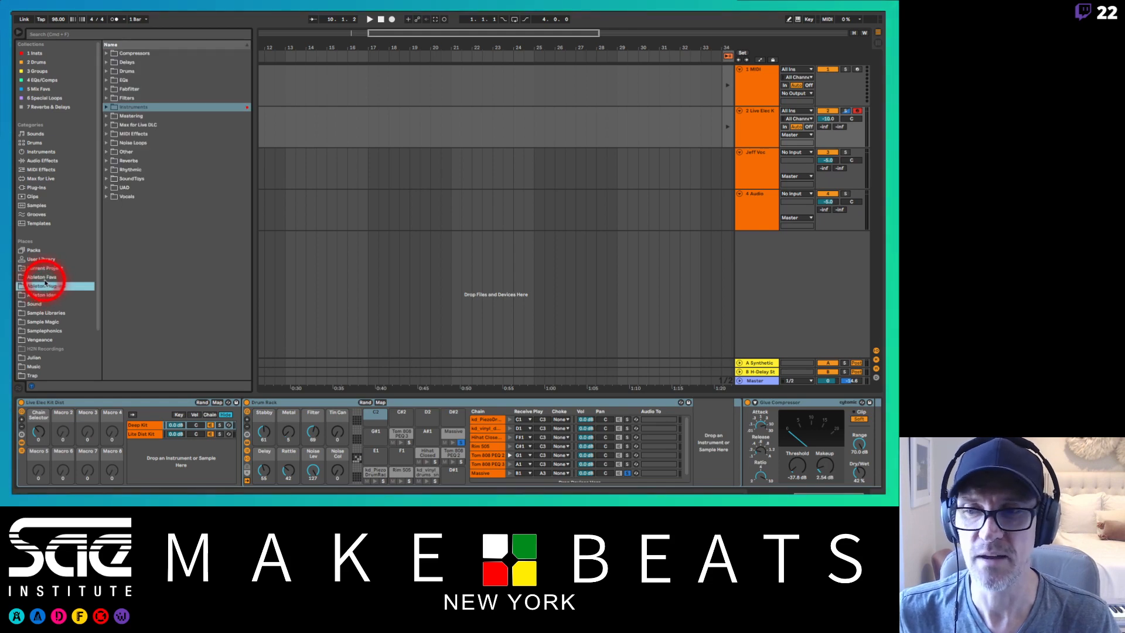
pyautogui.click(45, 279)
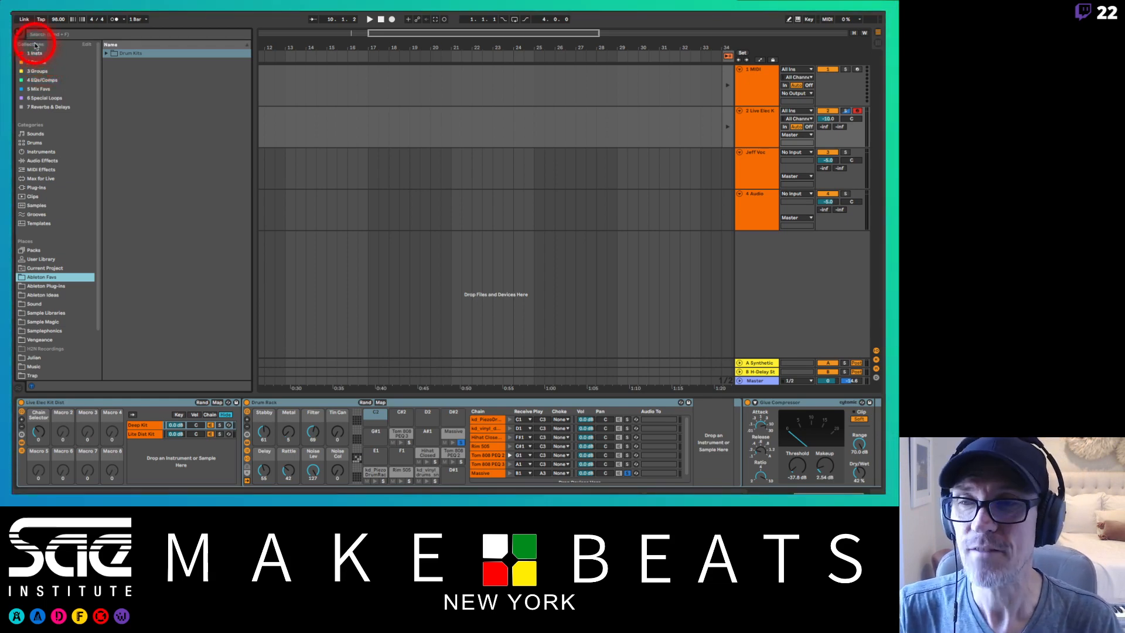
pyautogui.click(37, 53)
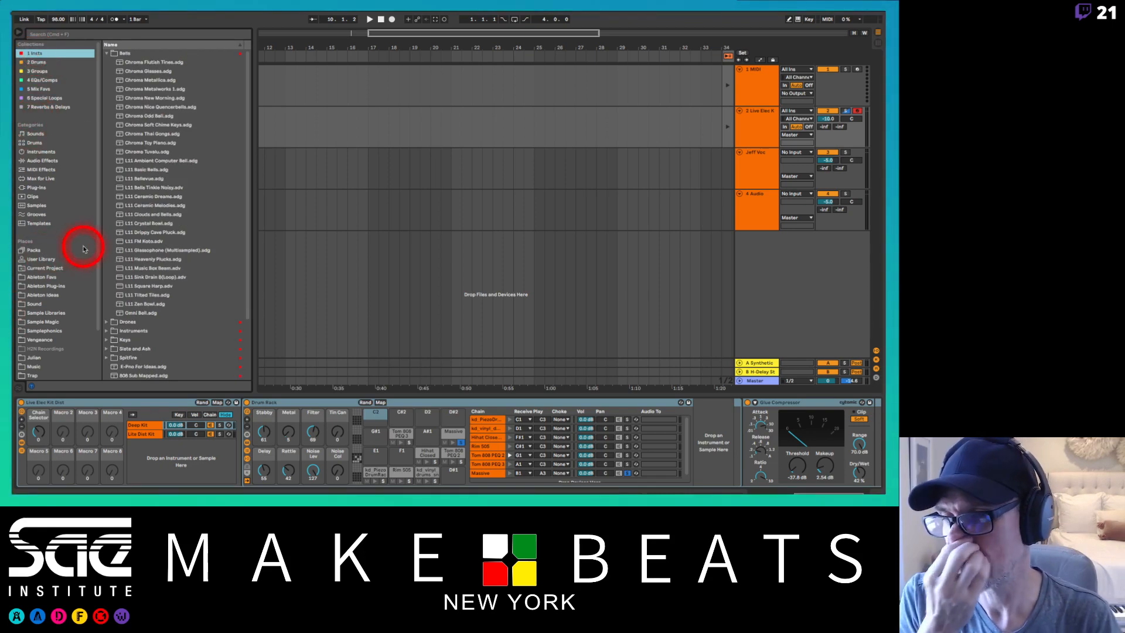
pyautogui.click(53, 286)
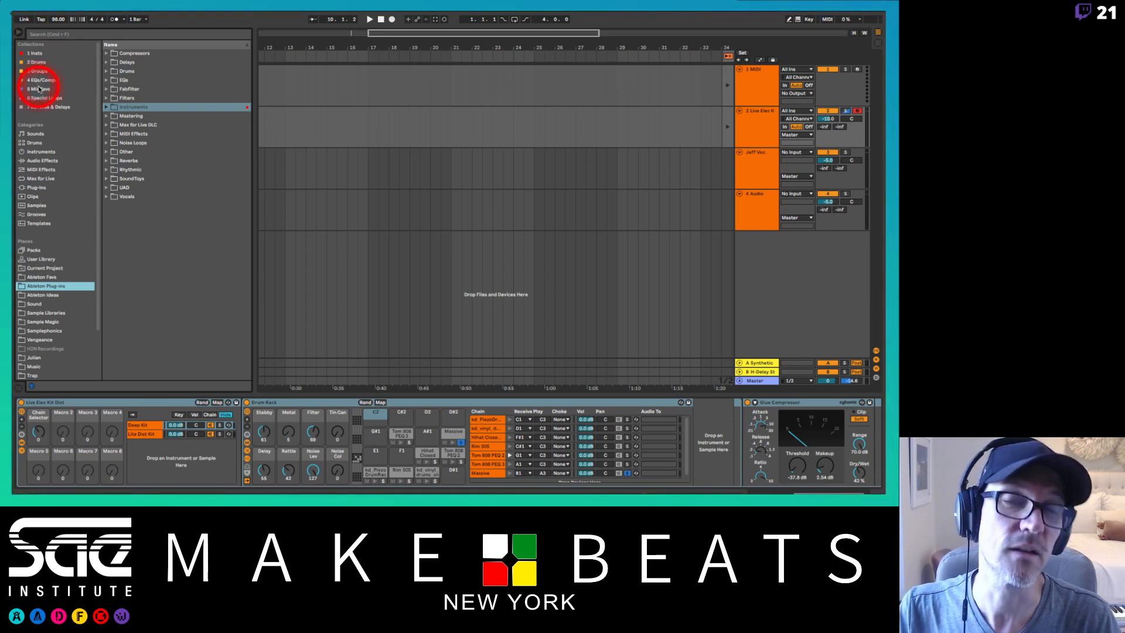
pyautogui.click(35, 53)
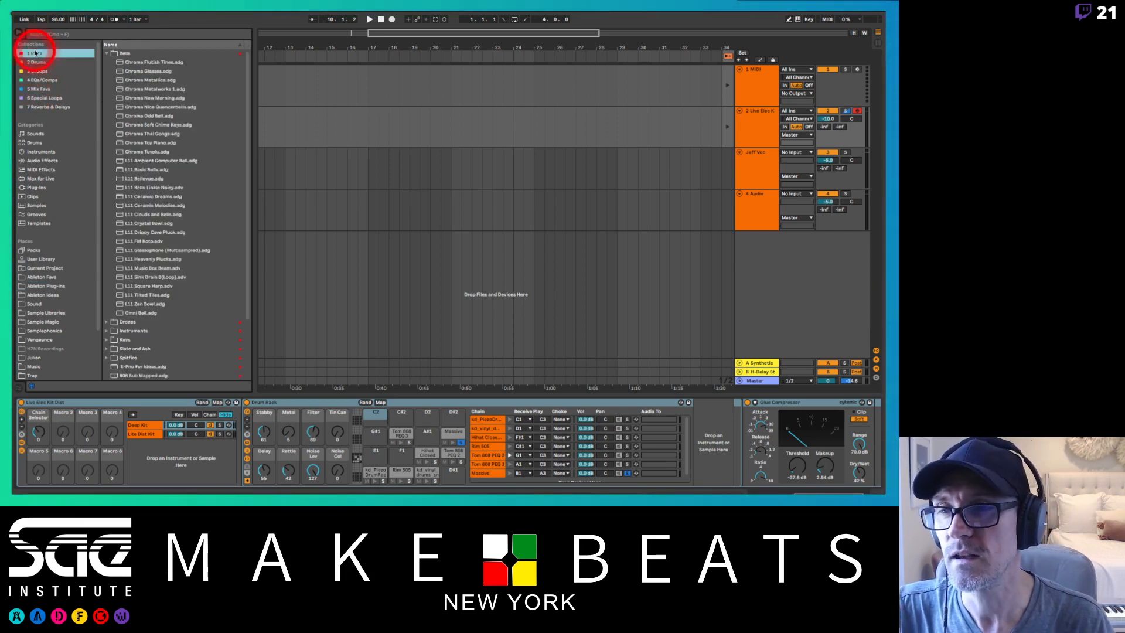
# - Examine how the Instruments folder, its AAS subfolder and the Gamelan.adg preset are organized and tagged in the 1 Insts collection
pyautogui.click(106, 53)
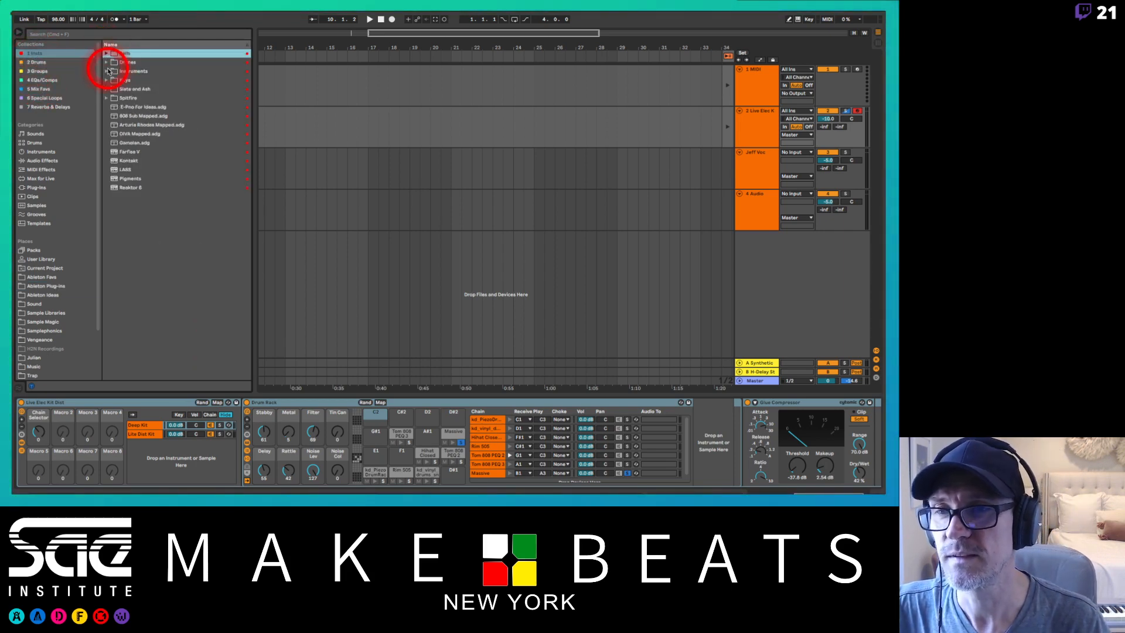
pyautogui.click(107, 71)
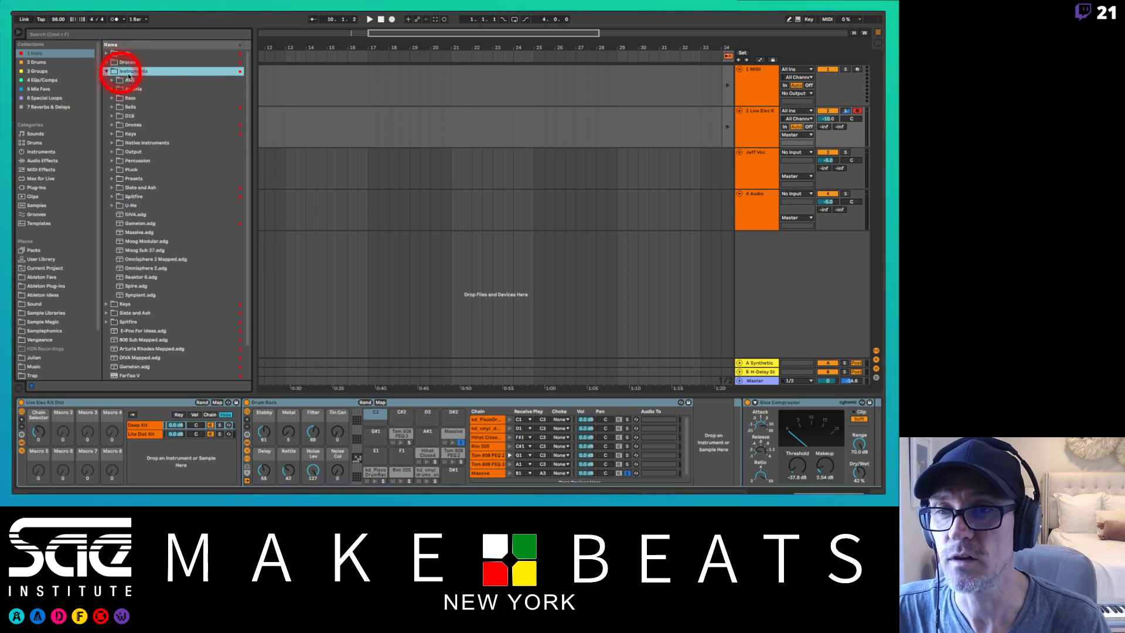
pyautogui.click(44, 283)
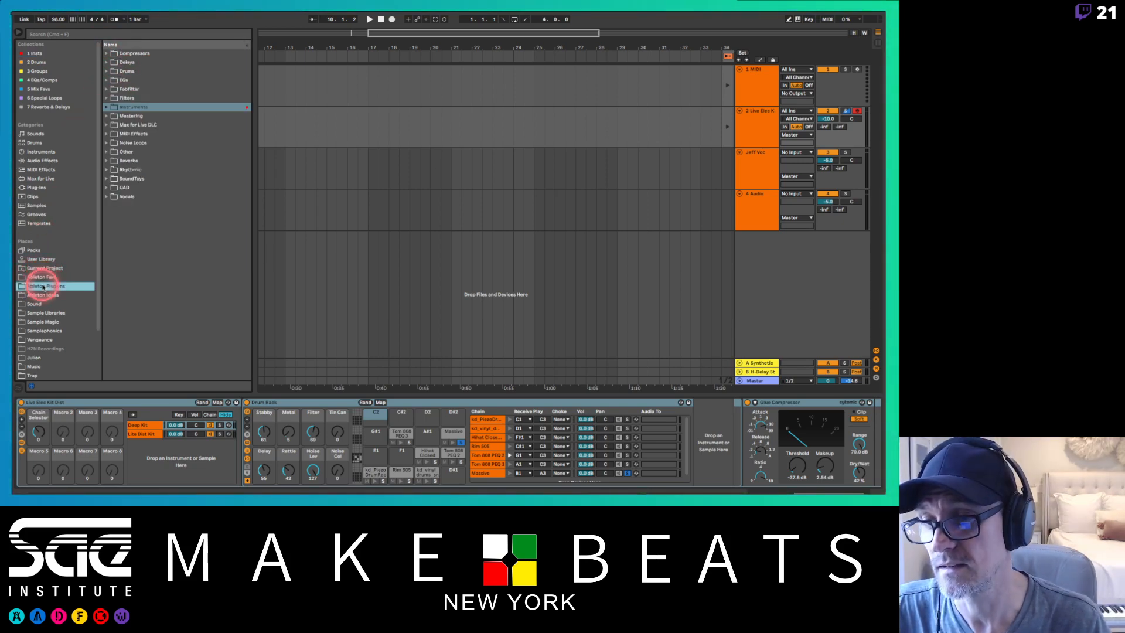
pyautogui.click(46, 53)
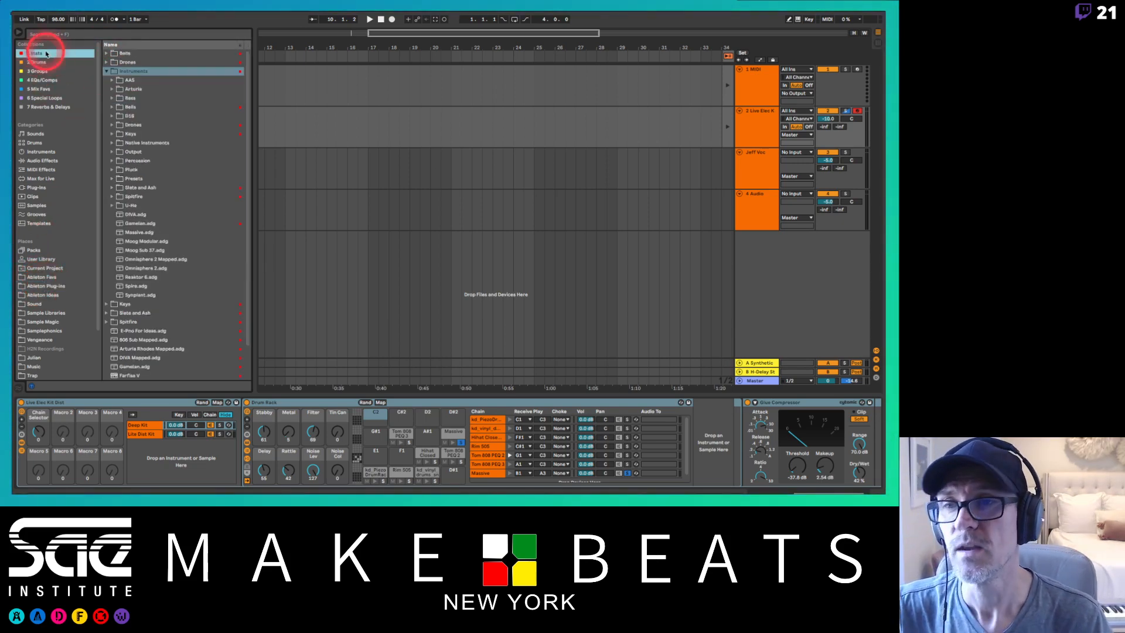
pyautogui.click(112, 80)
pyautogui.click(111, 81)
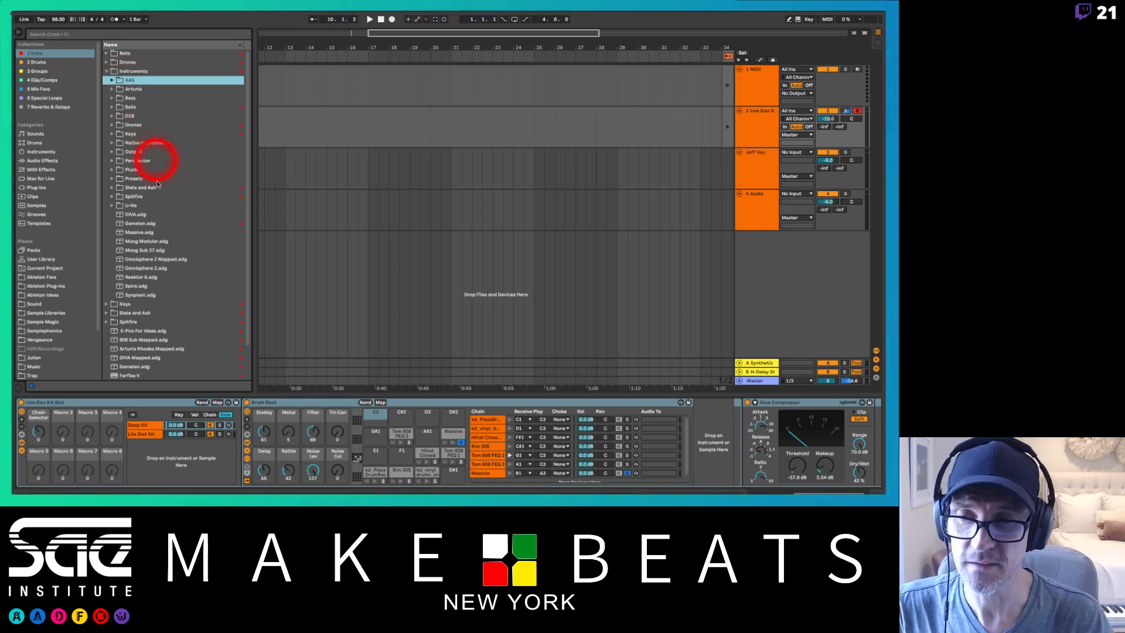
pyautogui.click(140, 223)
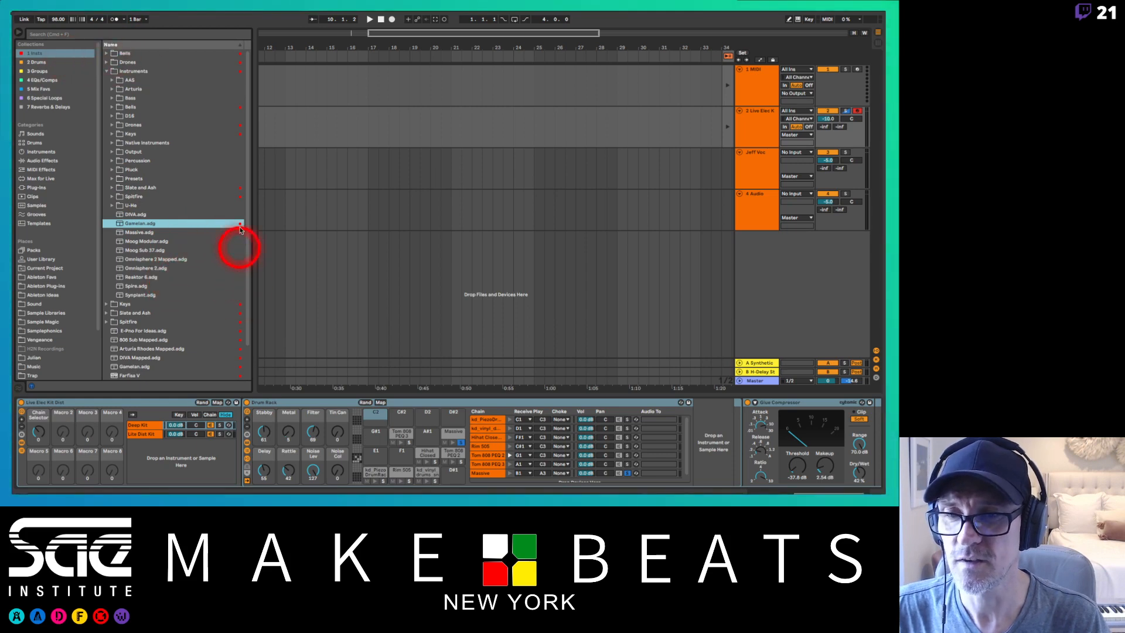
pyautogui.click(40, 56)
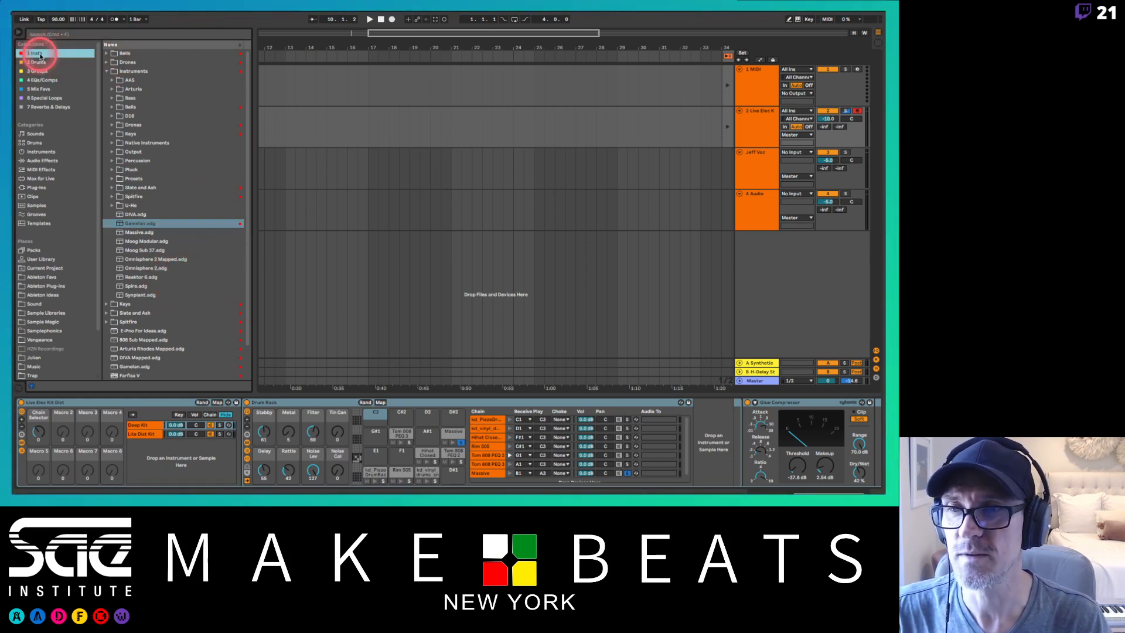
pyautogui.click(107, 71)
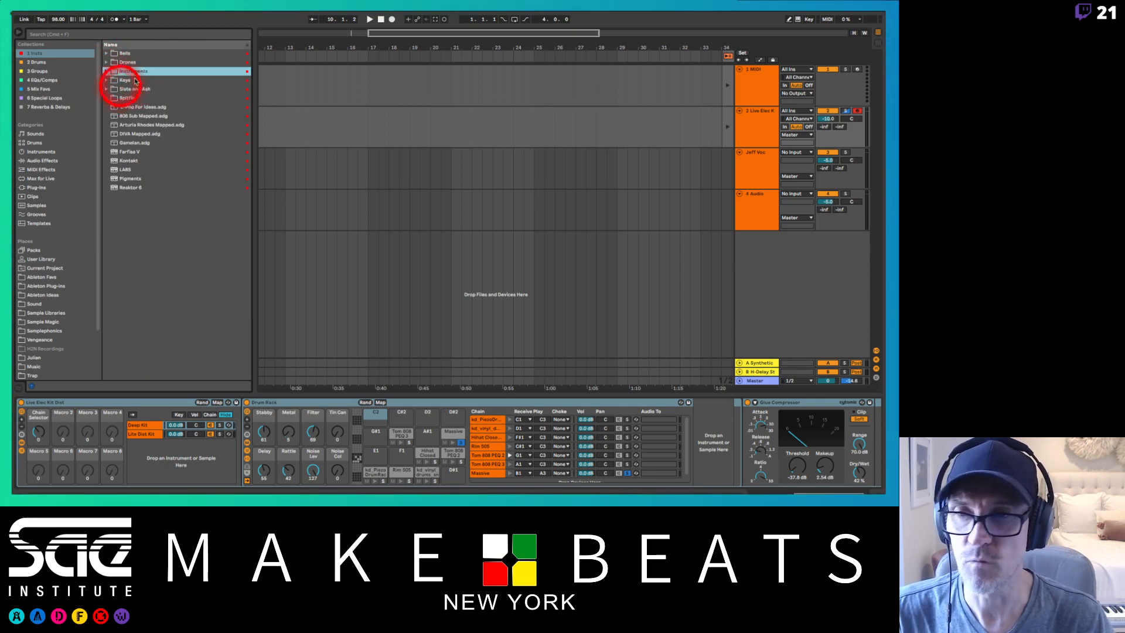
pyautogui.click(106, 71)
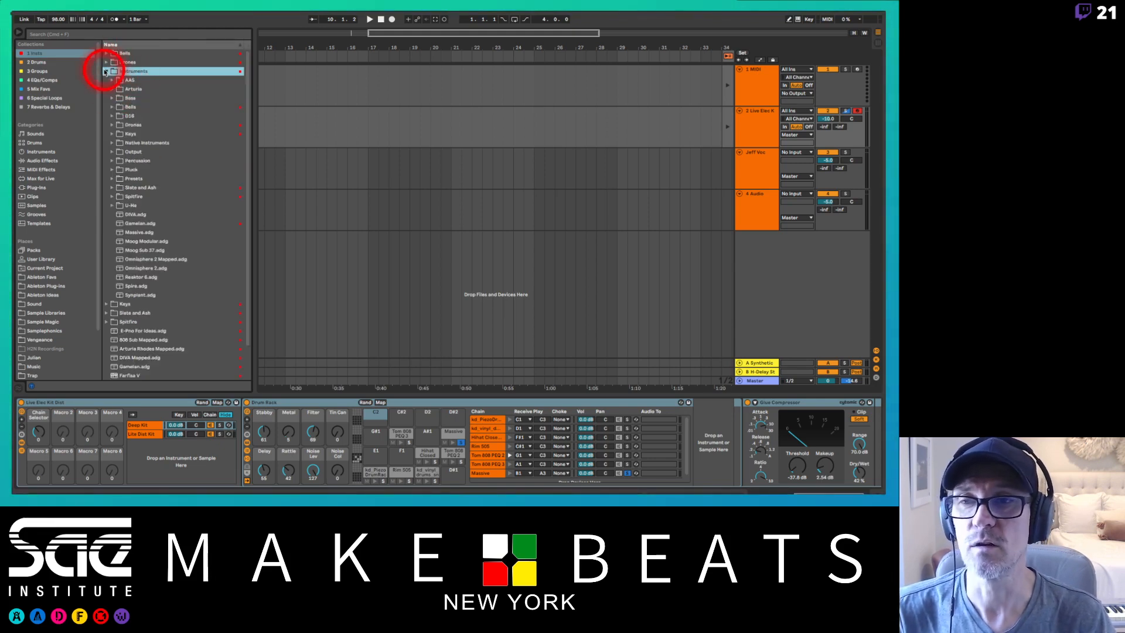
pyautogui.click(106, 71)
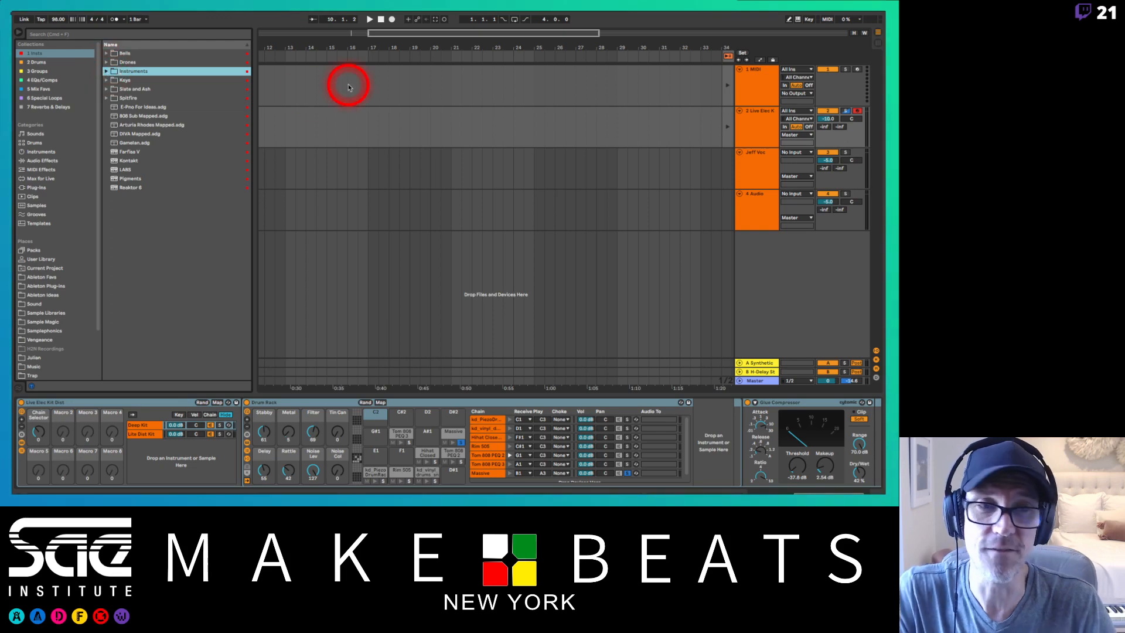
# - In Session View, replace the two audio tracks with one new MIDI track
pyautogui.press('Tab')
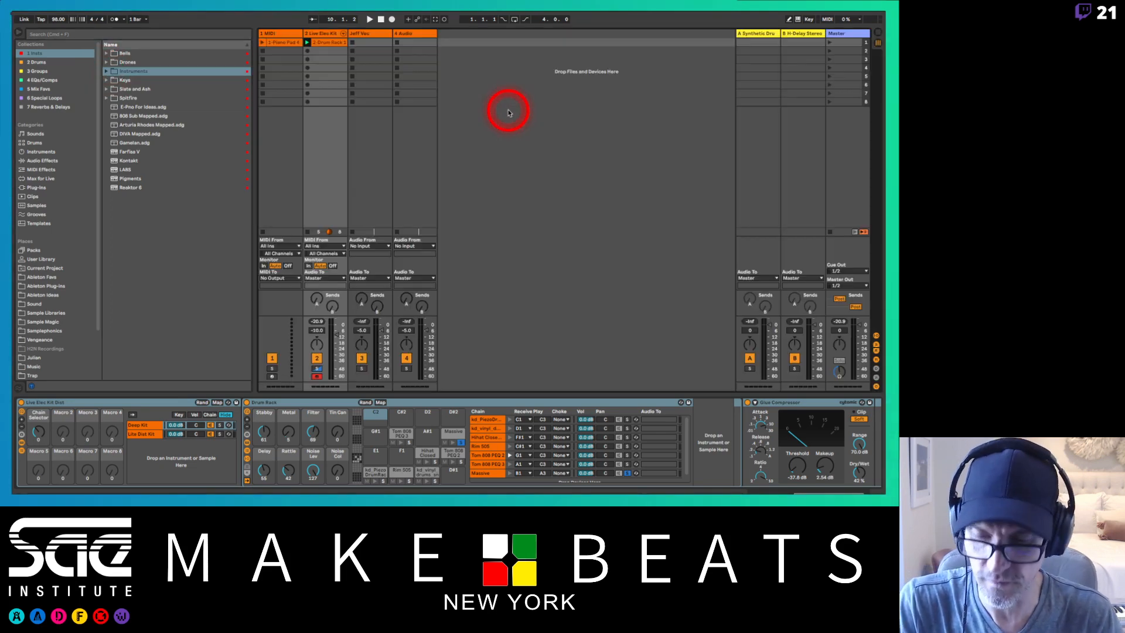
pyautogui.click(369, 33)
pyautogui.click(416, 34)
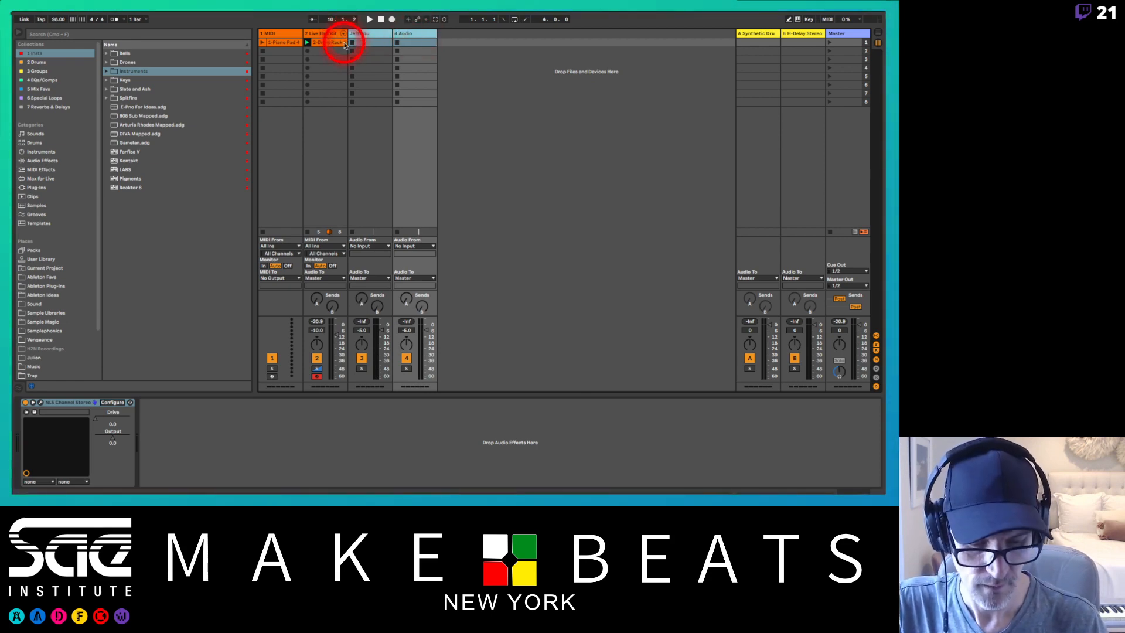
pyautogui.press('Delete')
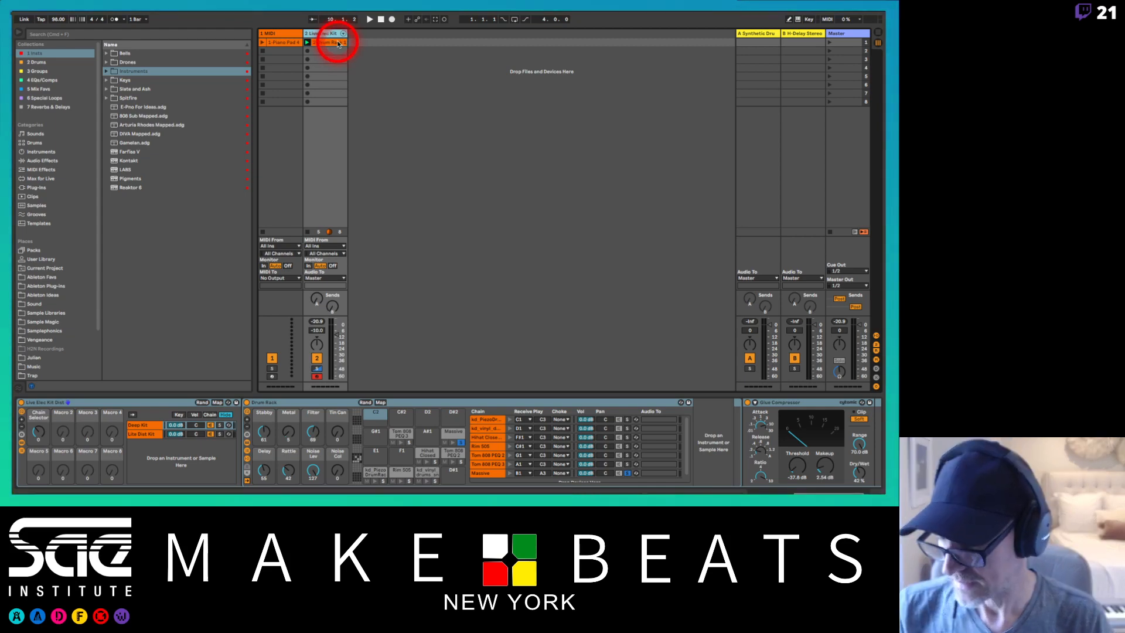
pyautogui.press('super+shift+t')
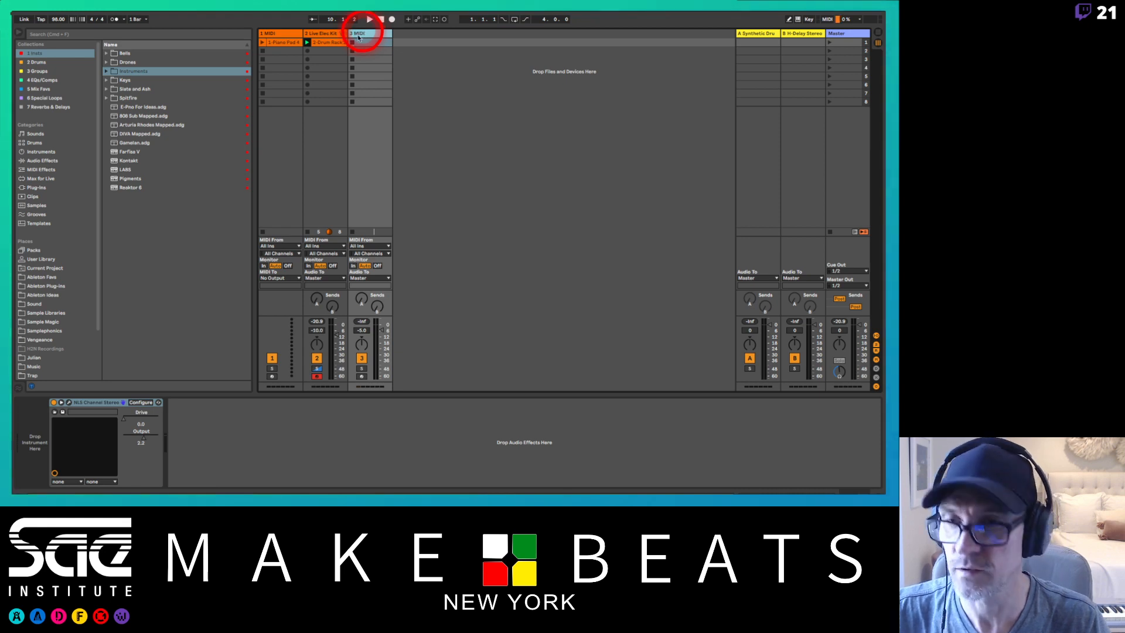
# - Load the Albion V - Darwin Perc.adg rack from Spitfire's Albion folder in the 1 Insts collection onto the new MIDI track
pyautogui.click(107, 99)
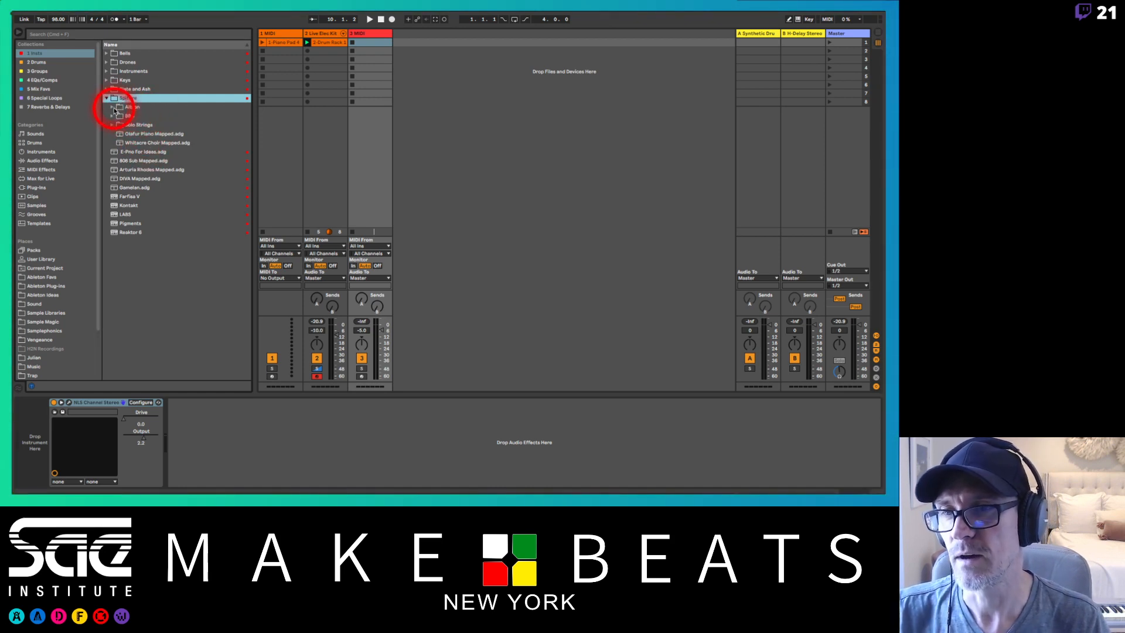
pyautogui.click(113, 107)
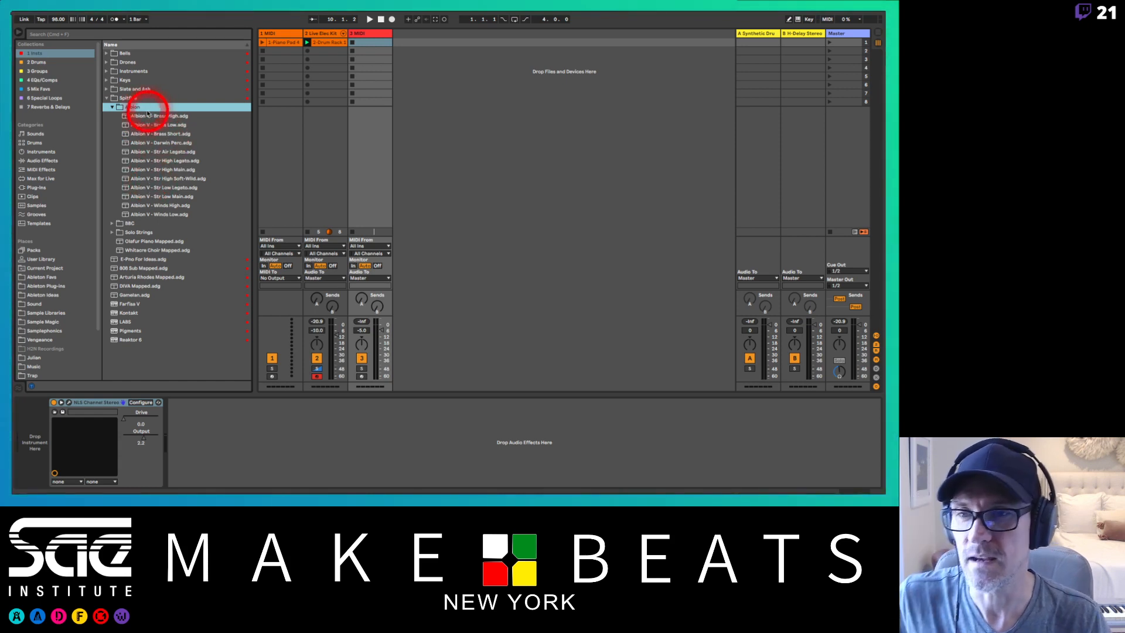
pyautogui.click(61, 57)
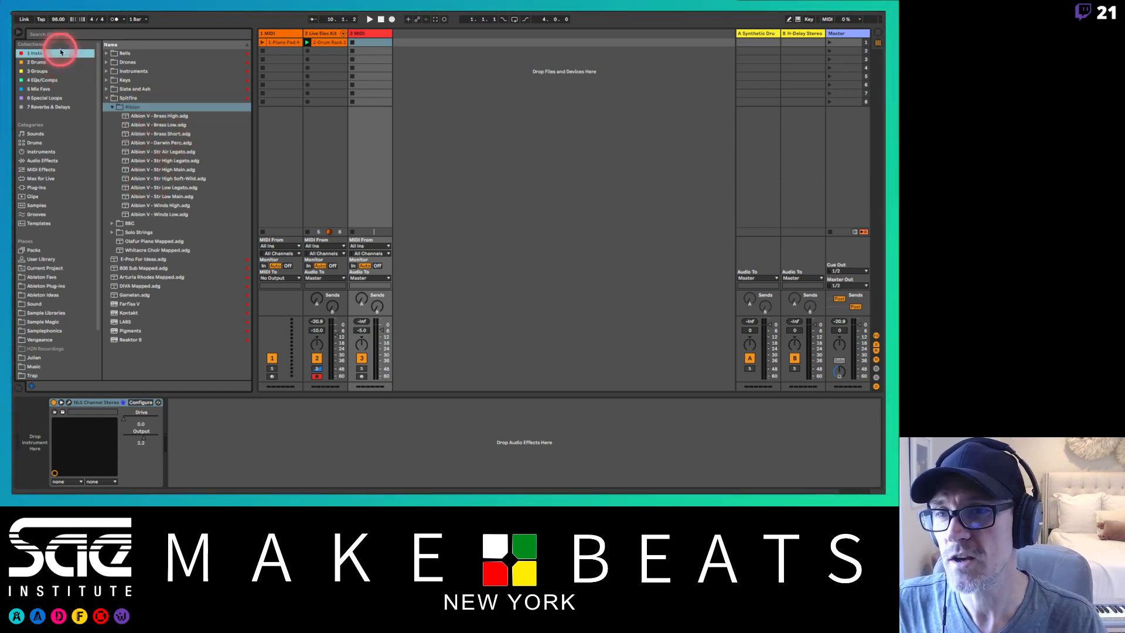
pyautogui.click(106, 71)
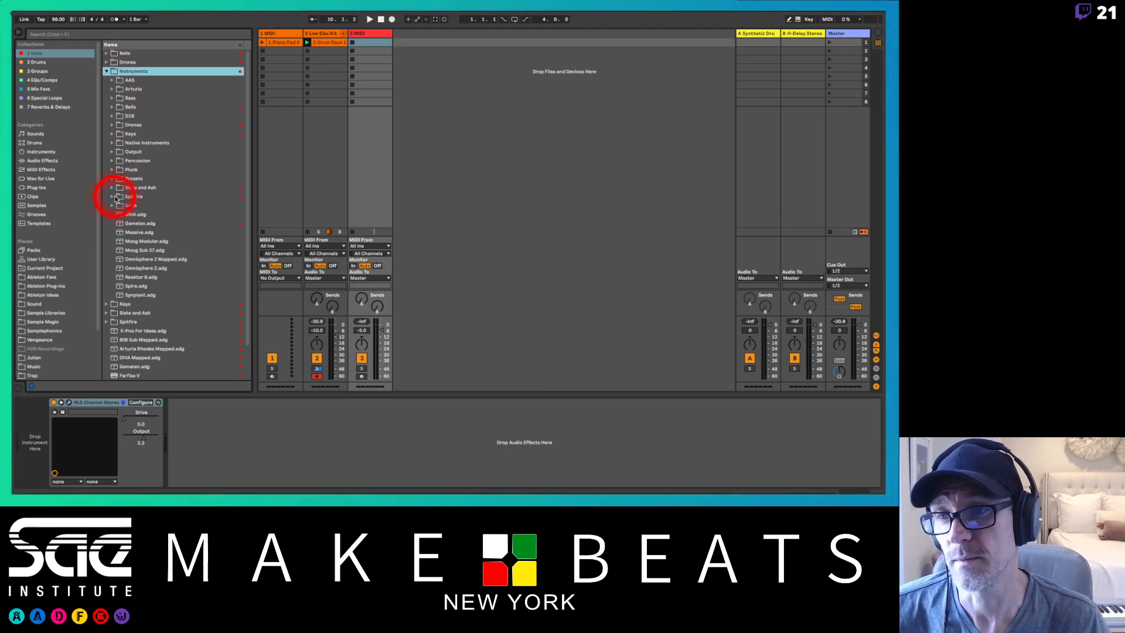
pyautogui.click(45, 53)
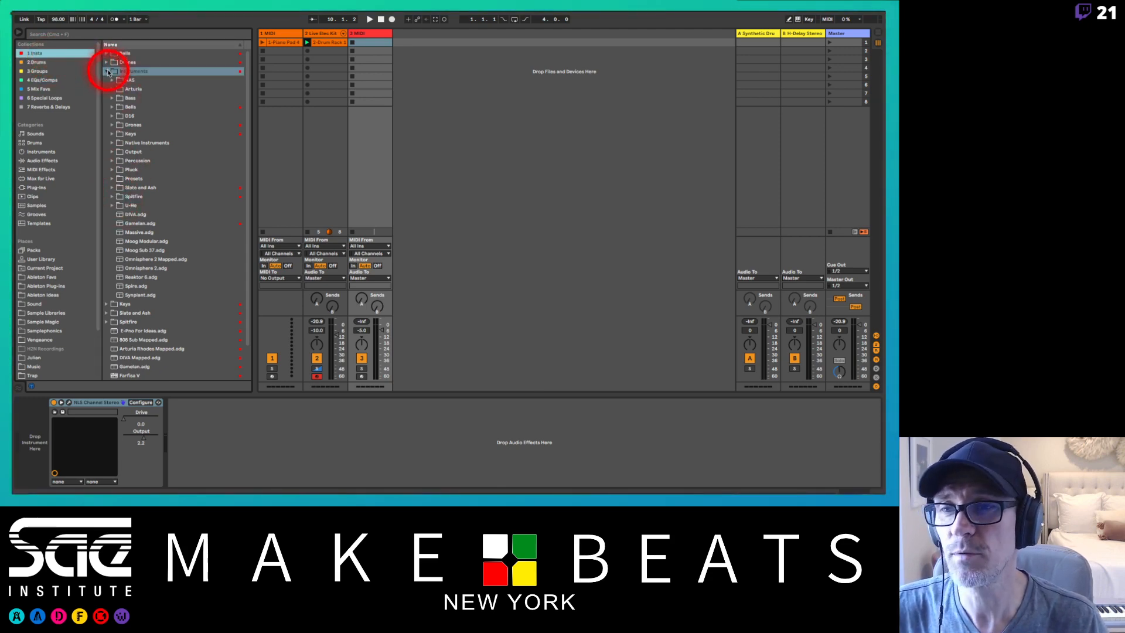
pyautogui.click(106, 71)
pyautogui.click(106, 98)
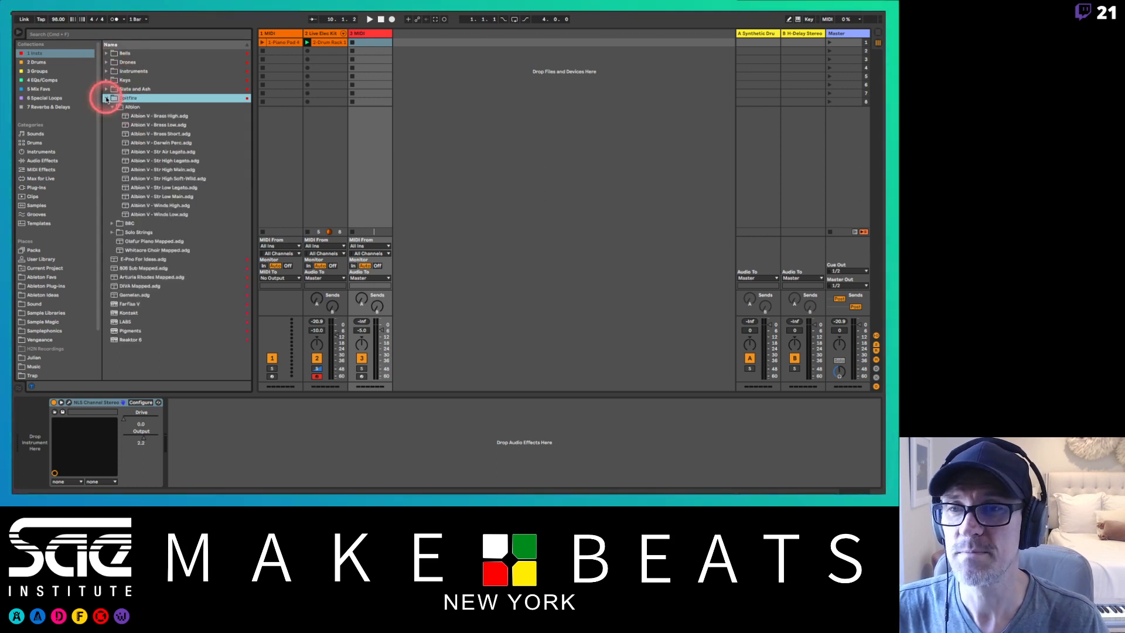
pyautogui.click(126, 142)
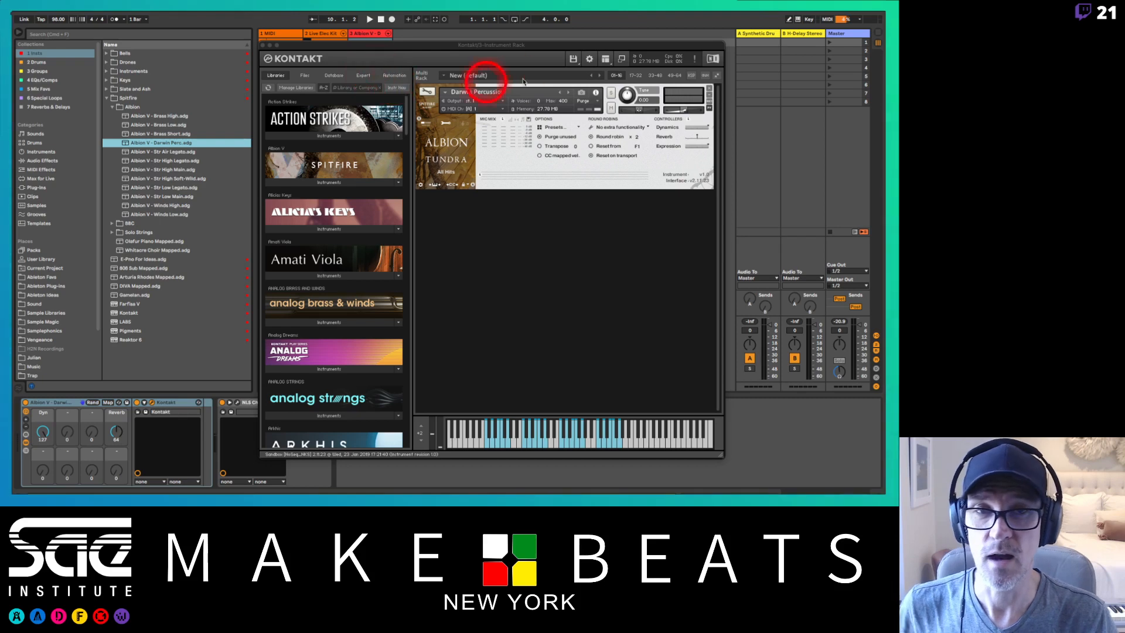
# - Reduce Kontakt to its compact instrument view and arm the Albion V track for recording
pyautogui.click(622, 61)
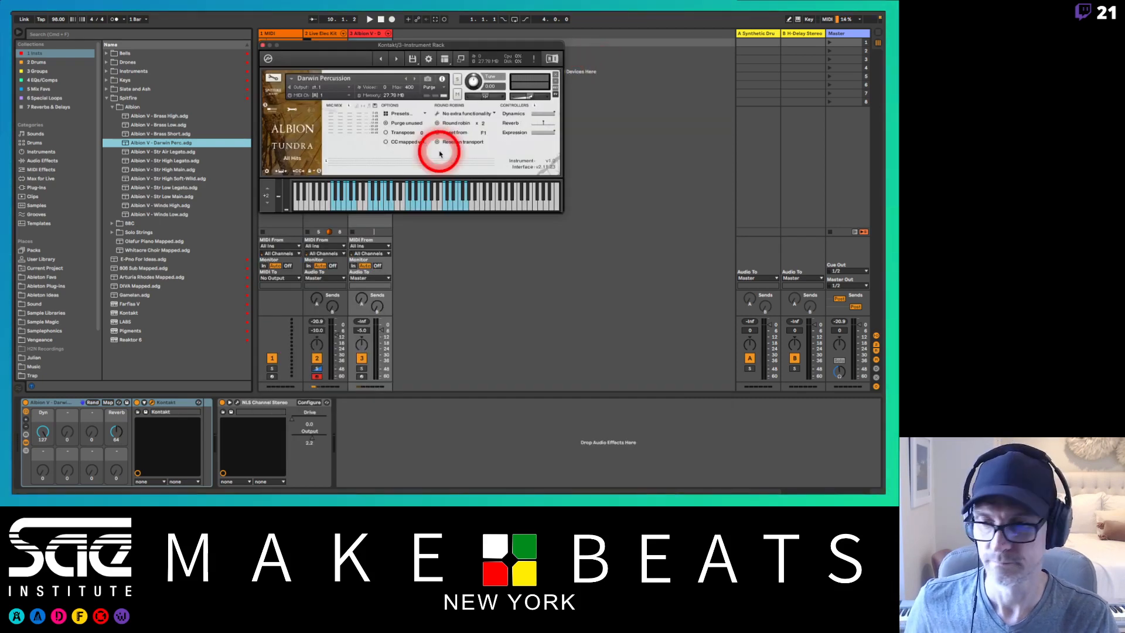
pyautogui.click(361, 376)
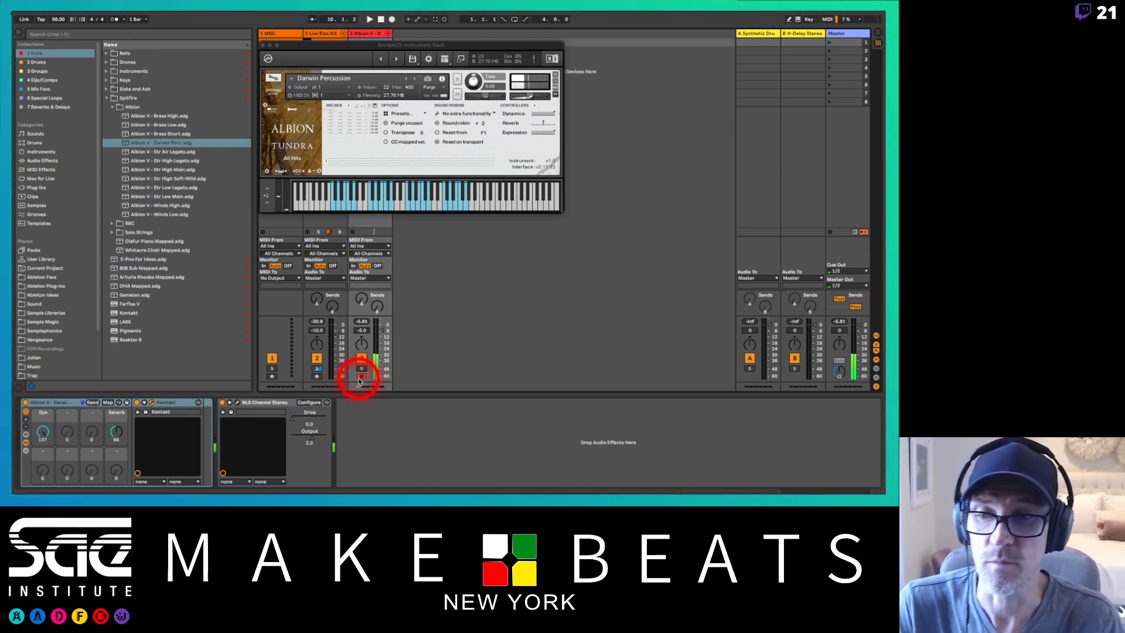
# - Hot-swap the Darwin percussion rack on the third track for Albion V - Str High Soft-Wild.adg
pyautogui.click(77, 401)
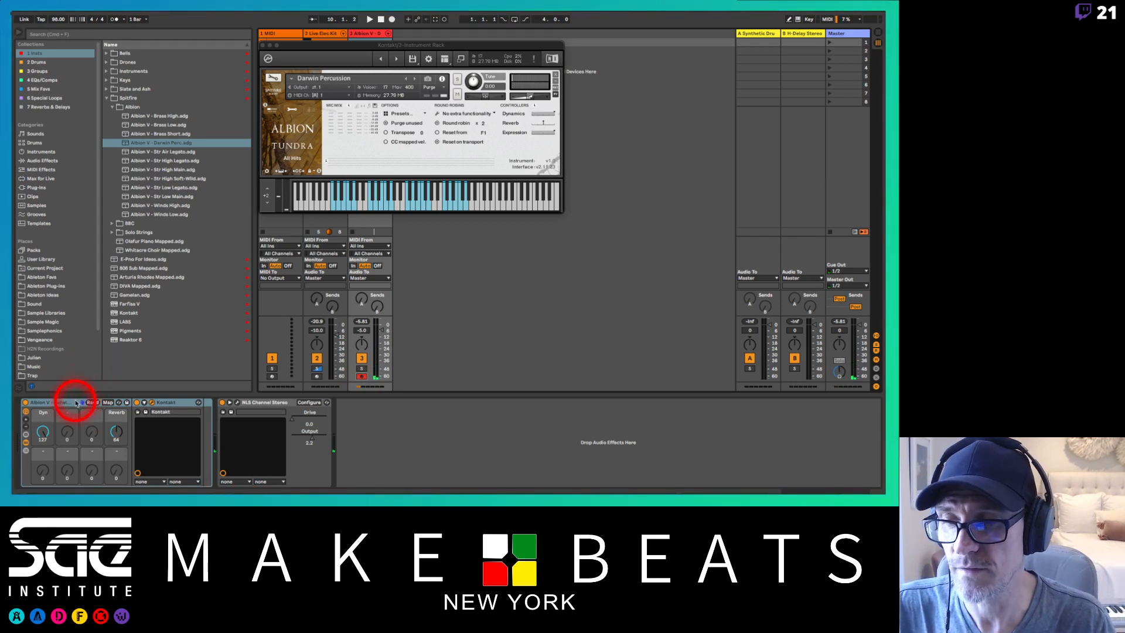
pyautogui.click(118, 402)
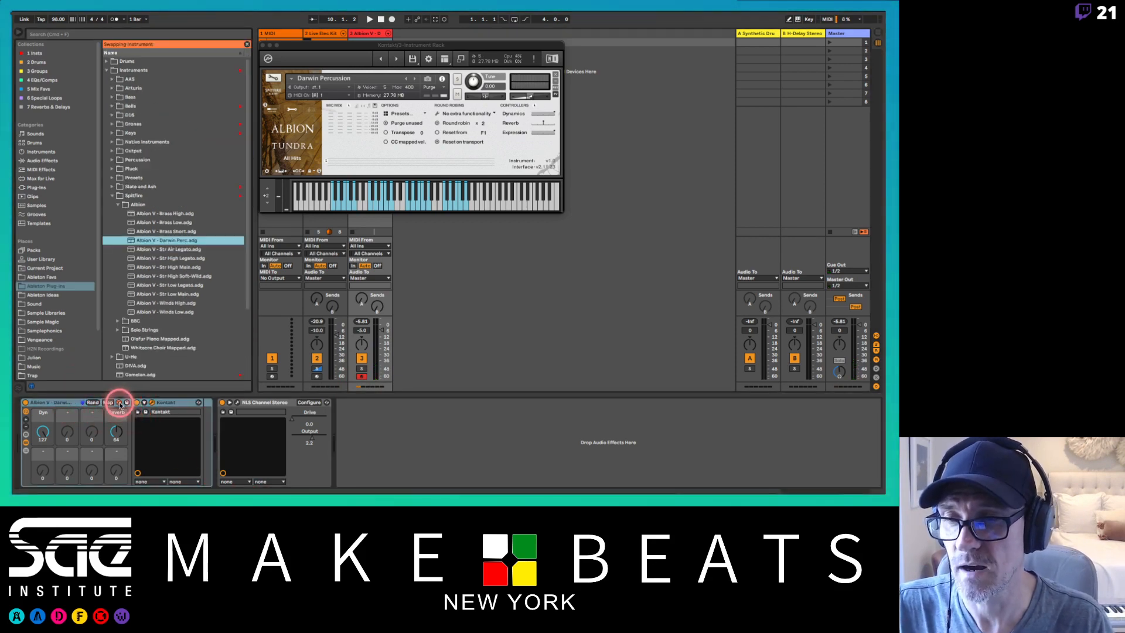
pyautogui.doubleClick(166, 276)
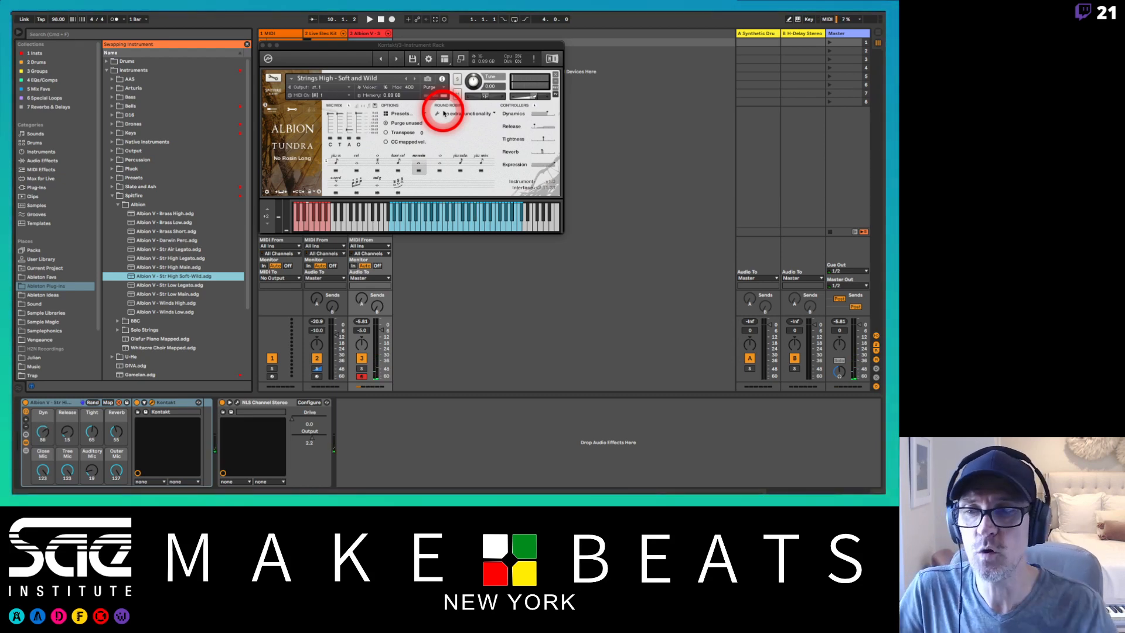
# - Hot-swap the Albion V strings rack for BBC - Horn Solo.adg from Spitfire's BBC Brass folder
pyautogui.click(117, 206)
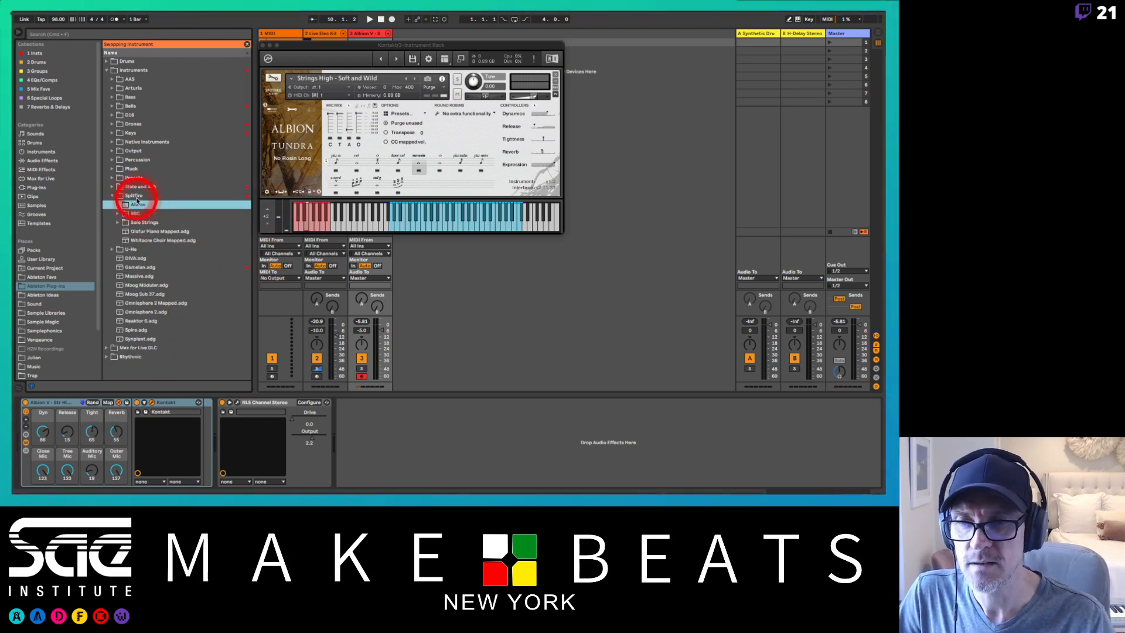
pyautogui.click(135, 195)
pyautogui.click(65, 404)
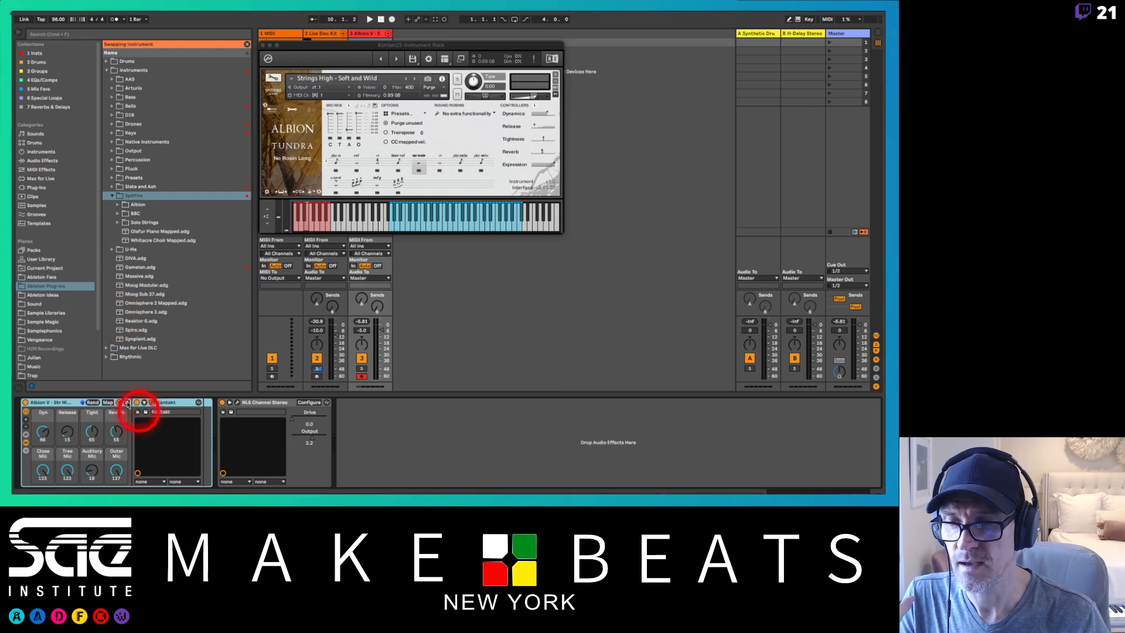
pyautogui.click(117, 213)
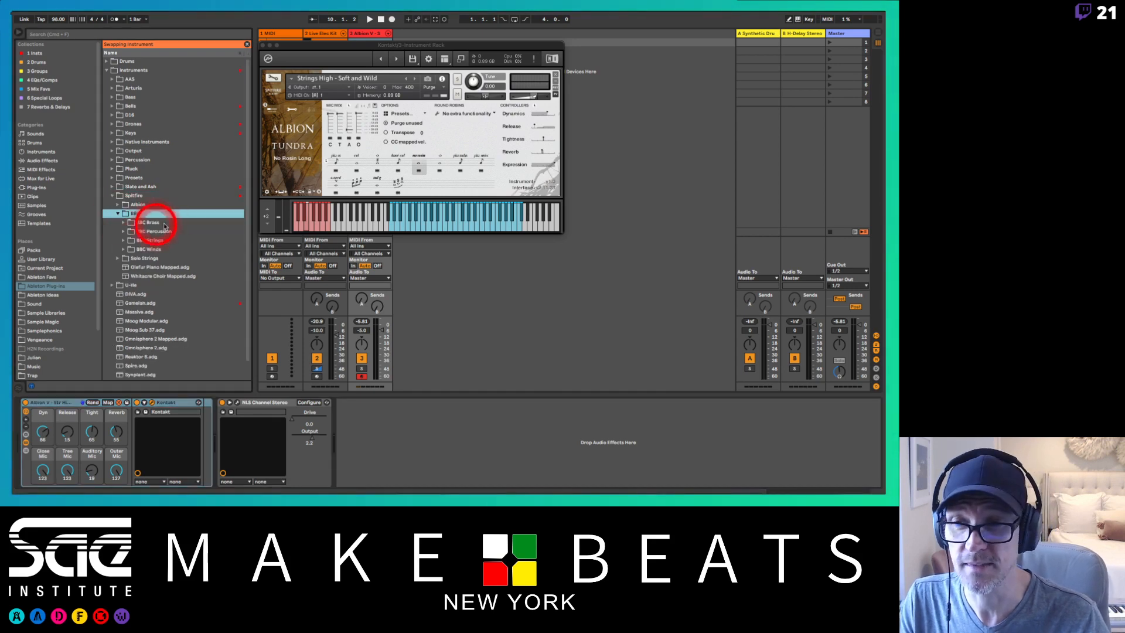
pyautogui.click(124, 222)
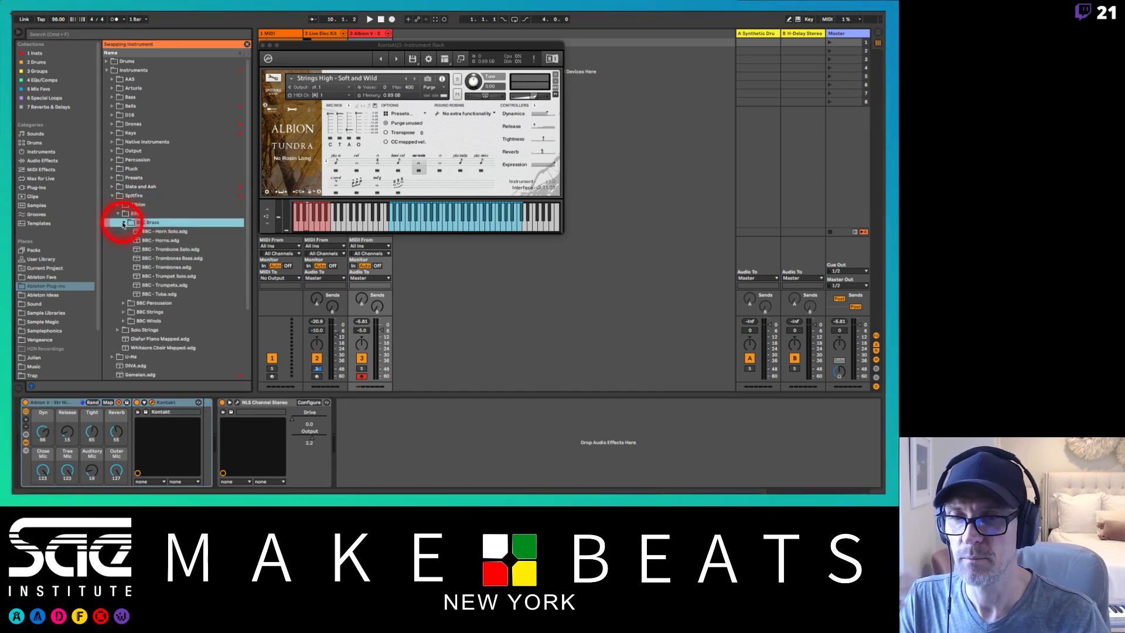
pyautogui.click(159, 231)
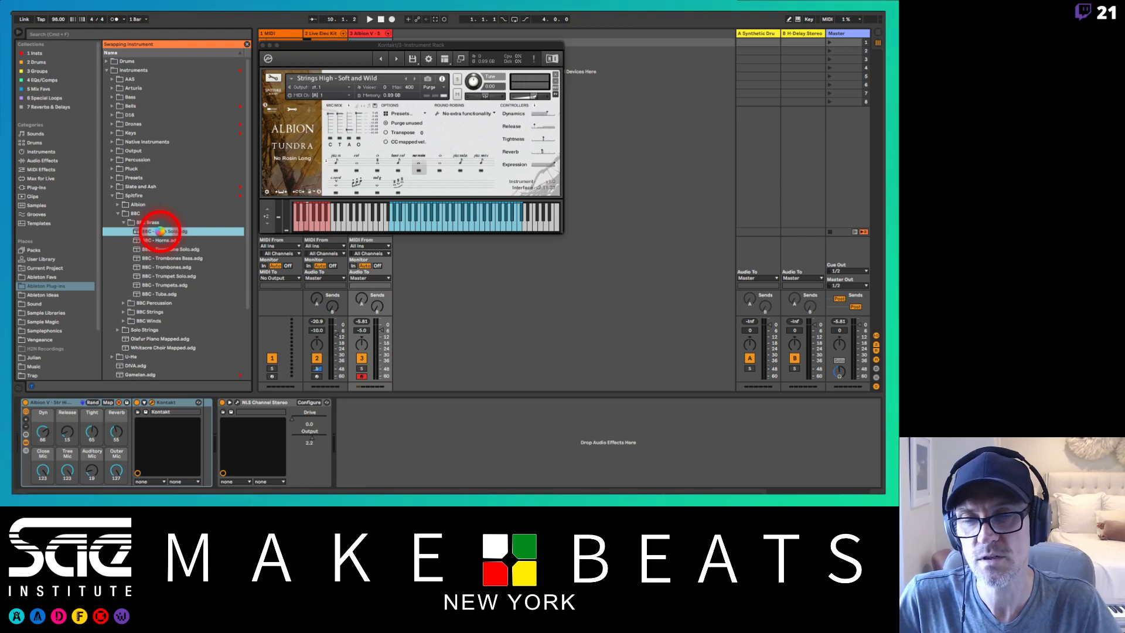
pyautogui.doubleClick(160, 231)
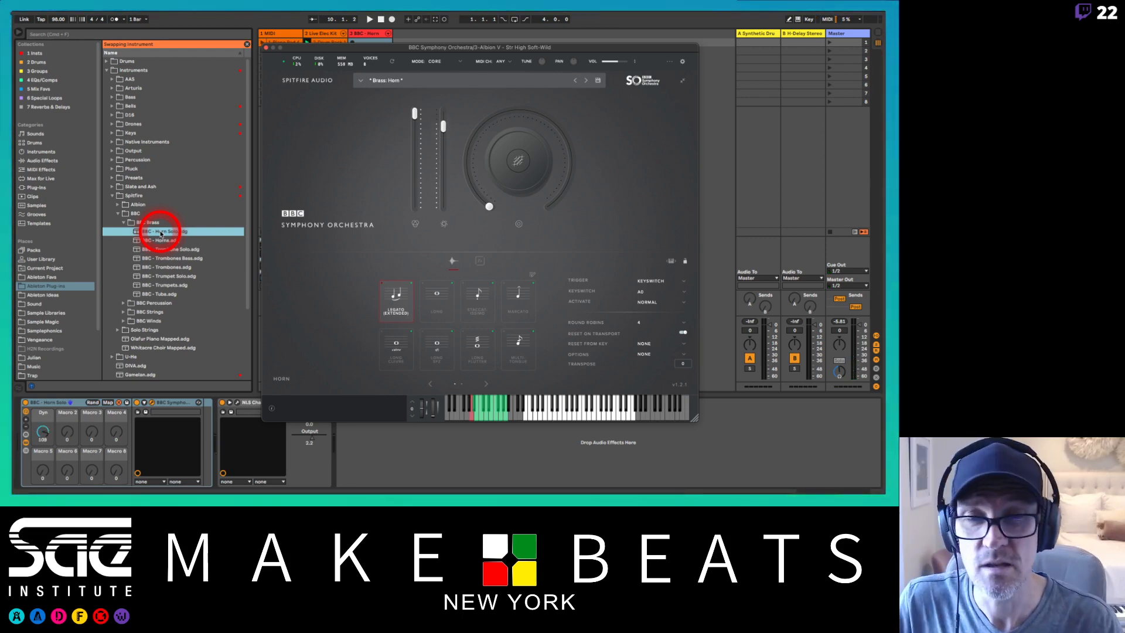
# - Collapse the BBC Brass folder and close the BBC Symphony Orchestra plug-in window
pyautogui.click(128, 225)
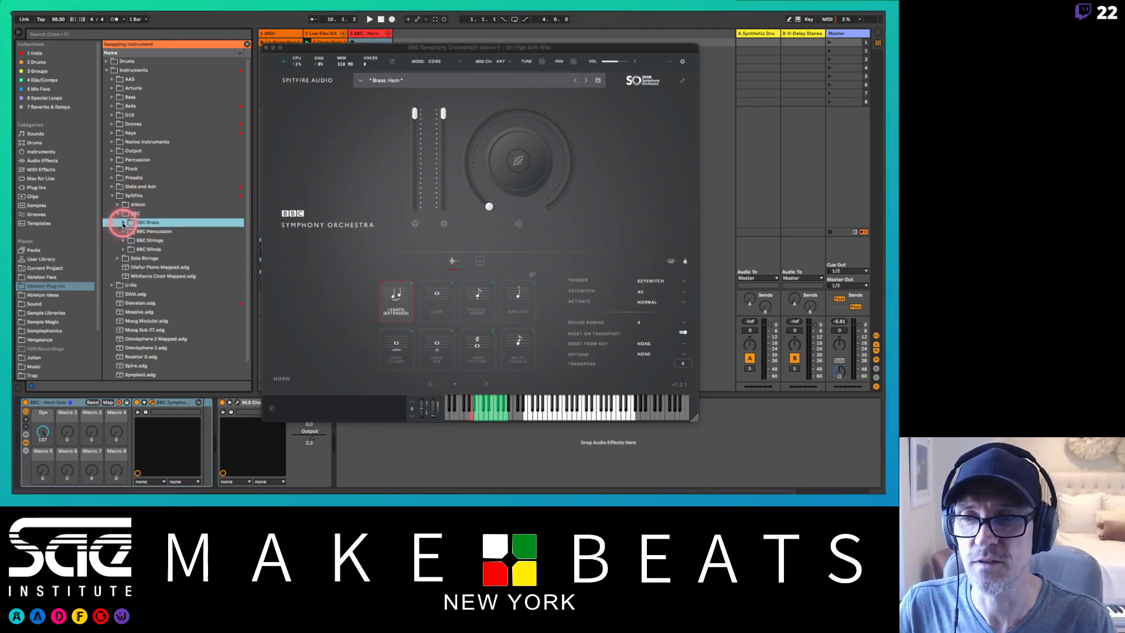
pyautogui.click(267, 47)
pyautogui.scroll(2, 244, 44)
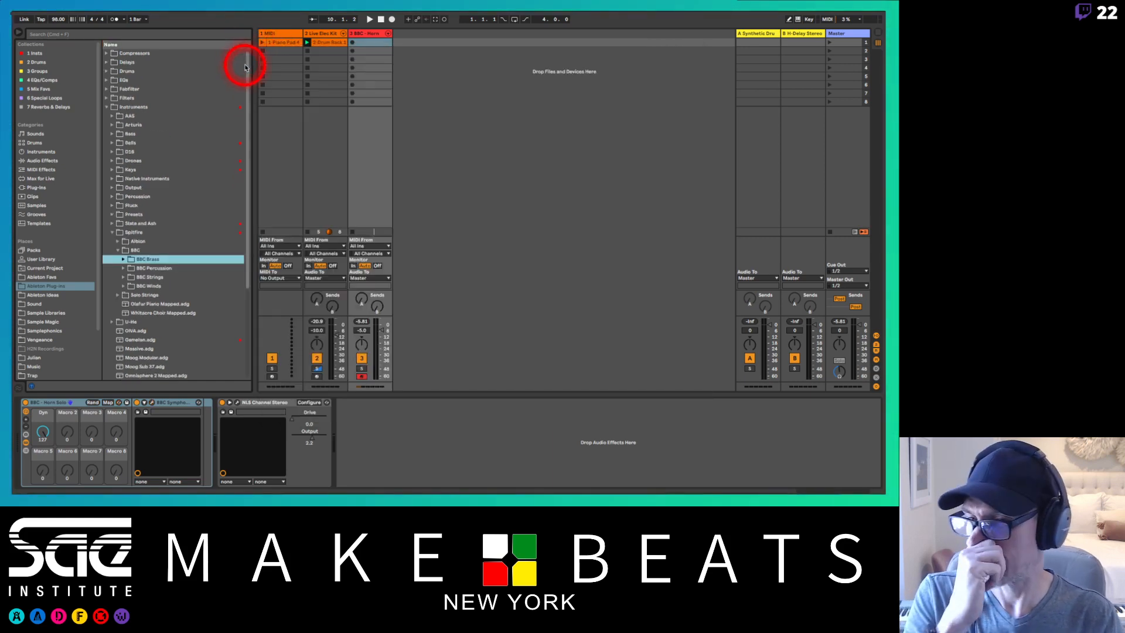
# - Examine the contents of the browser collections from 1 Insts through 7 Reverbs & Delays
pyautogui.click(36, 53)
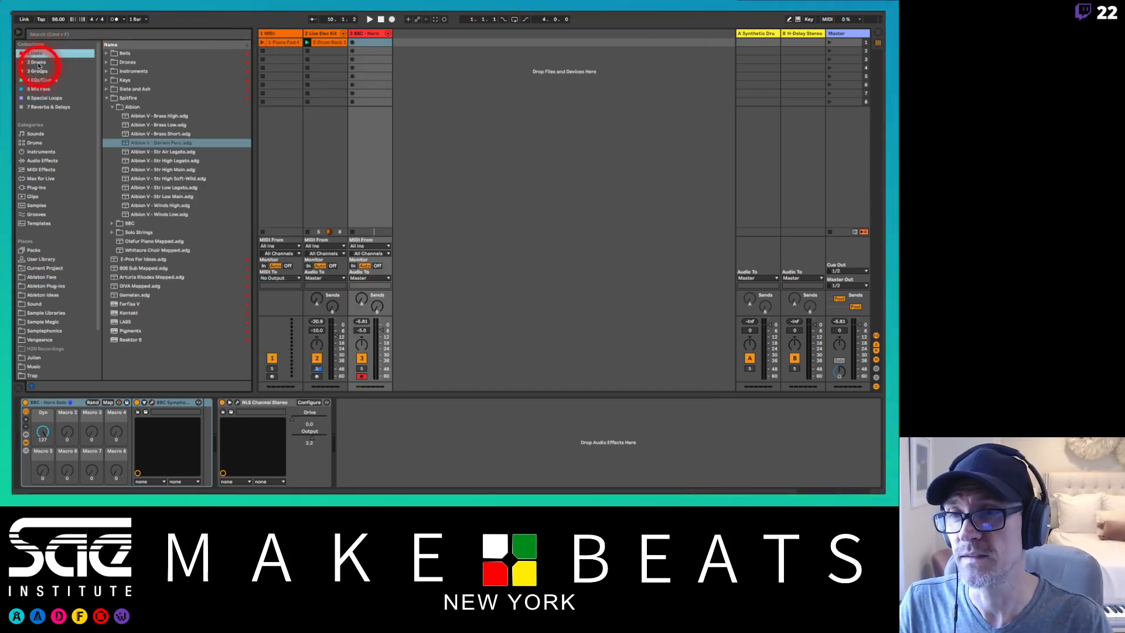
pyautogui.click(36, 61)
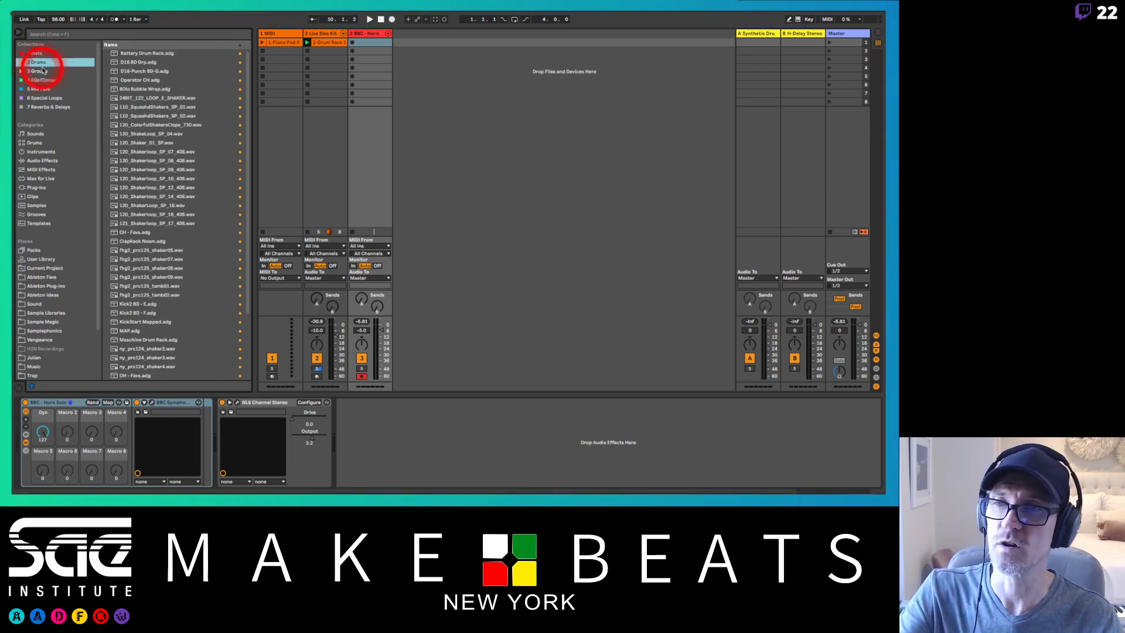
pyautogui.click(44, 71)
pyautogui.click(40, 54)
pyautogui.click(42, 62)
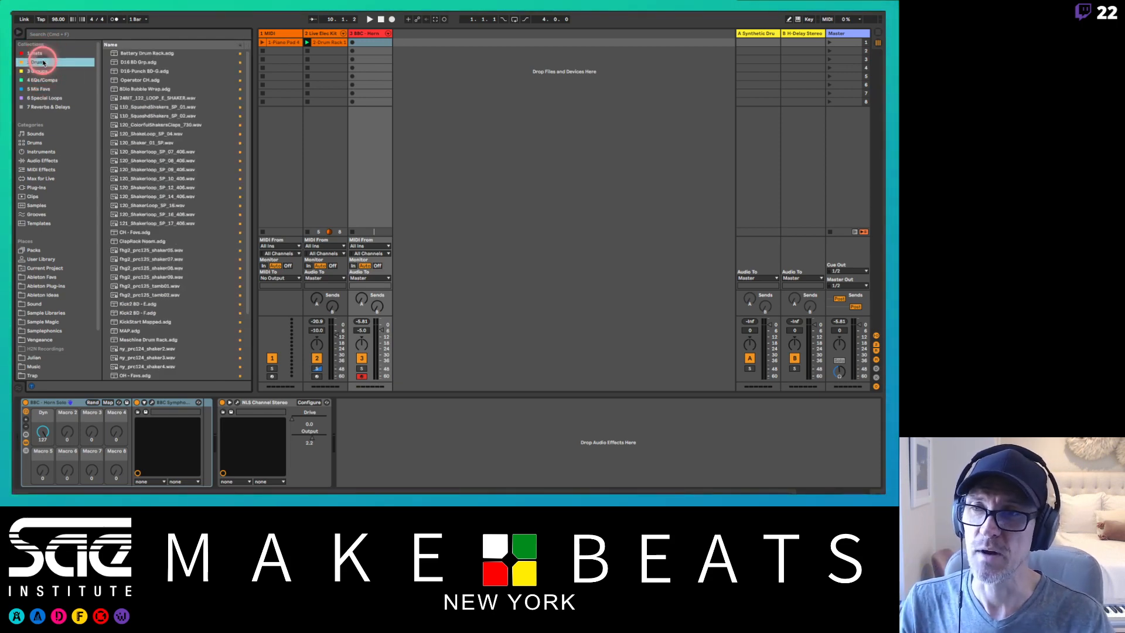
pyautogui.click(46, 70)
pyautogui.click(46, 80)
pyautogui.click(45, 89)
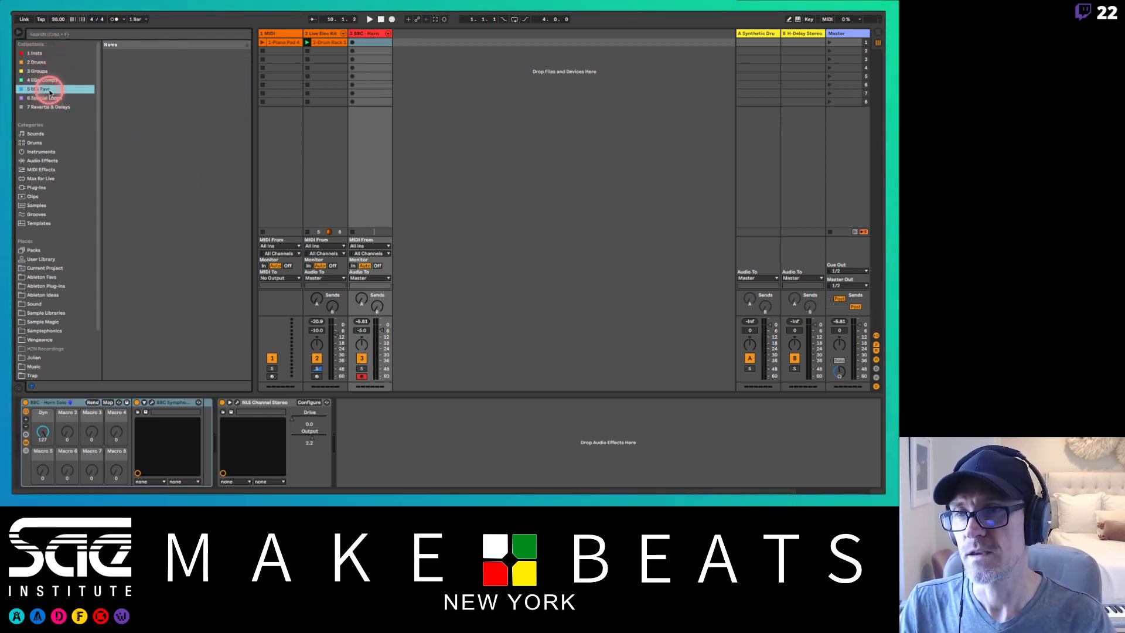
pyautogui.click(53, 98)
pyautogui.click(50, 106)
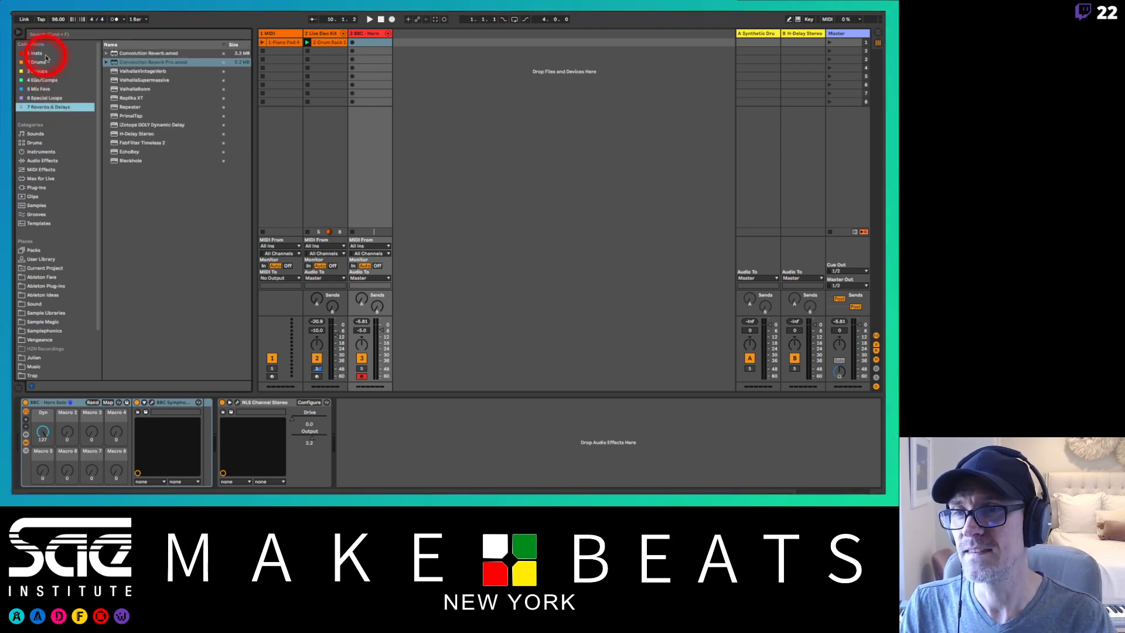
# - Collapse the Albion and Spitfire folders in the 1 Insts collection
pyautogui.click(45, 54)
pyautogui.click(111, 107)
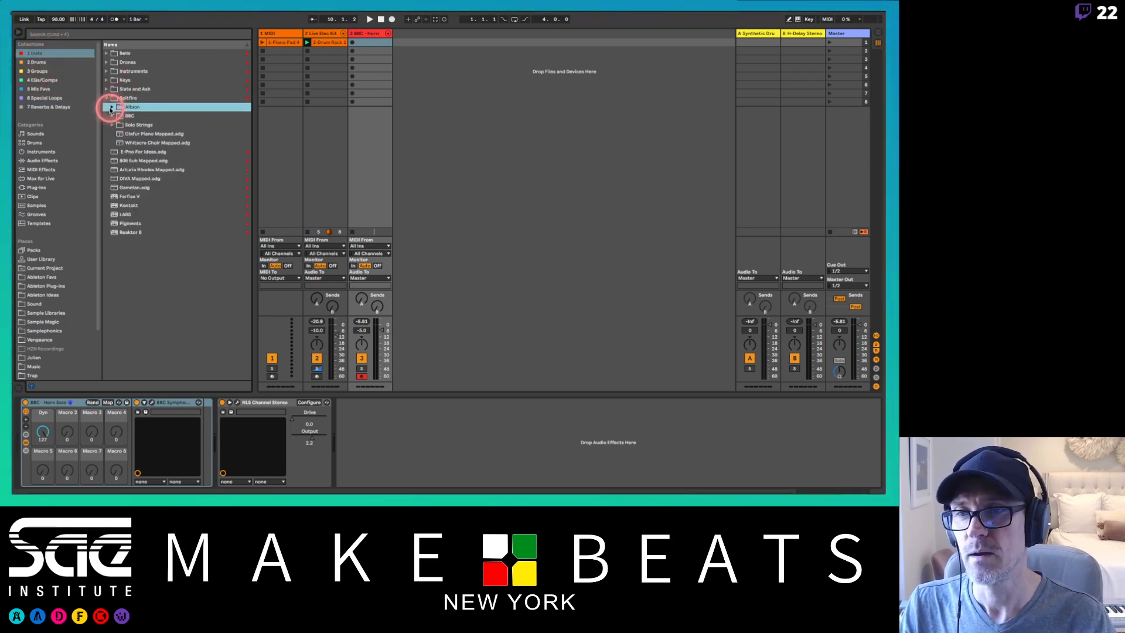
pyautogui.click(106, 98)
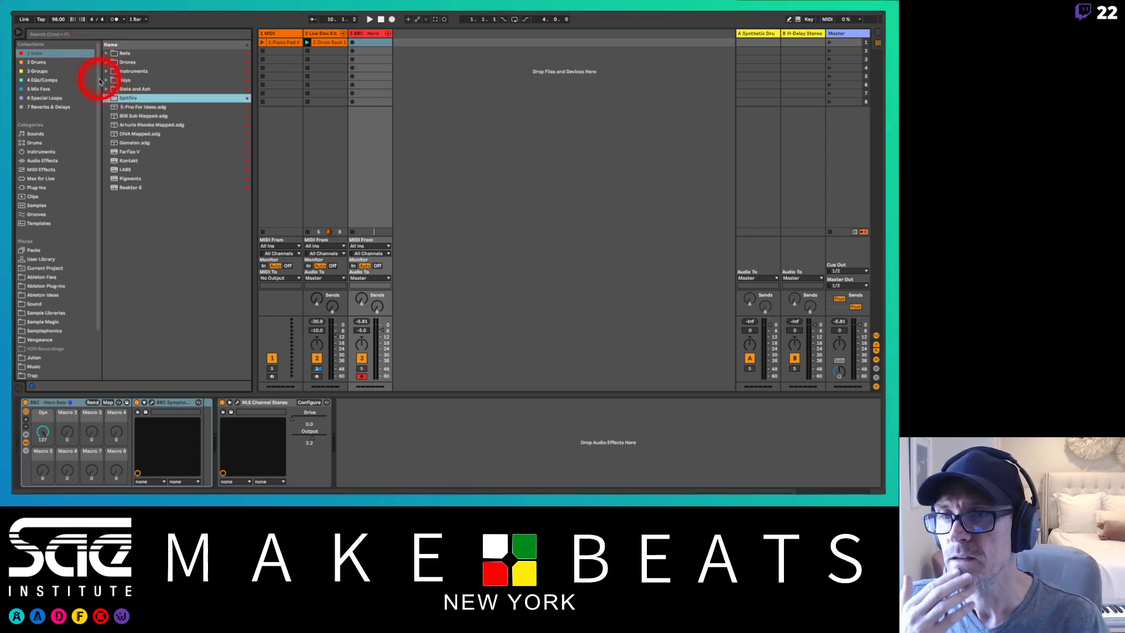
# - Collapse the Spitfire and Instruments folders in the Ableton Plug-Ins place and check the FabFilter folder's contents
pyautogui.click(50, 78)
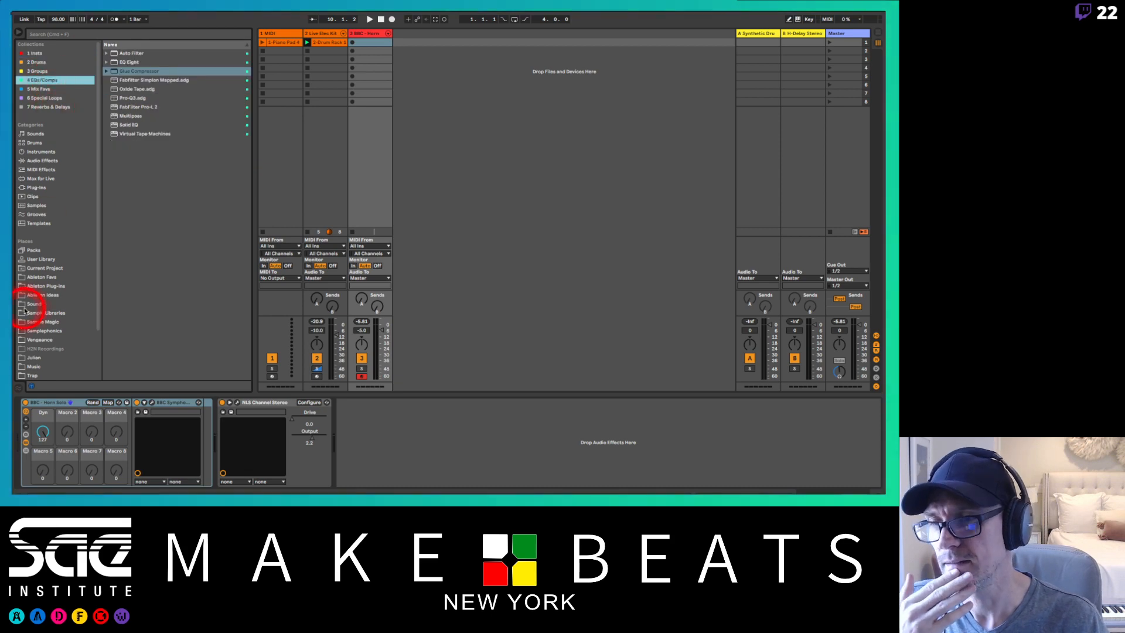
pyautogui.click(48, 286)
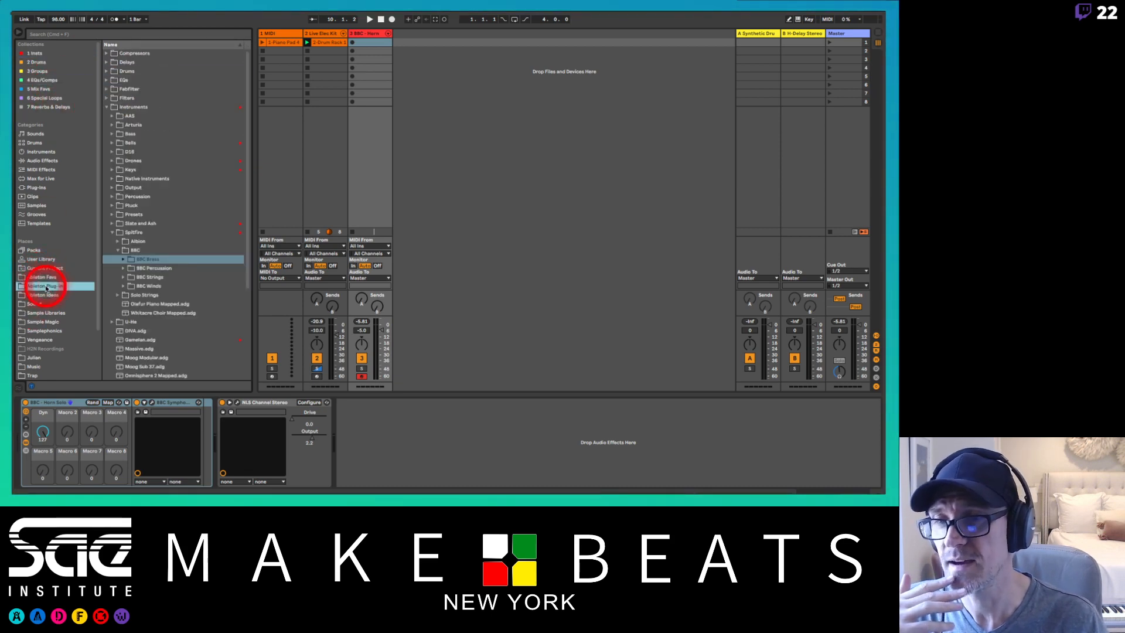
pyautogui.click(112, 232)
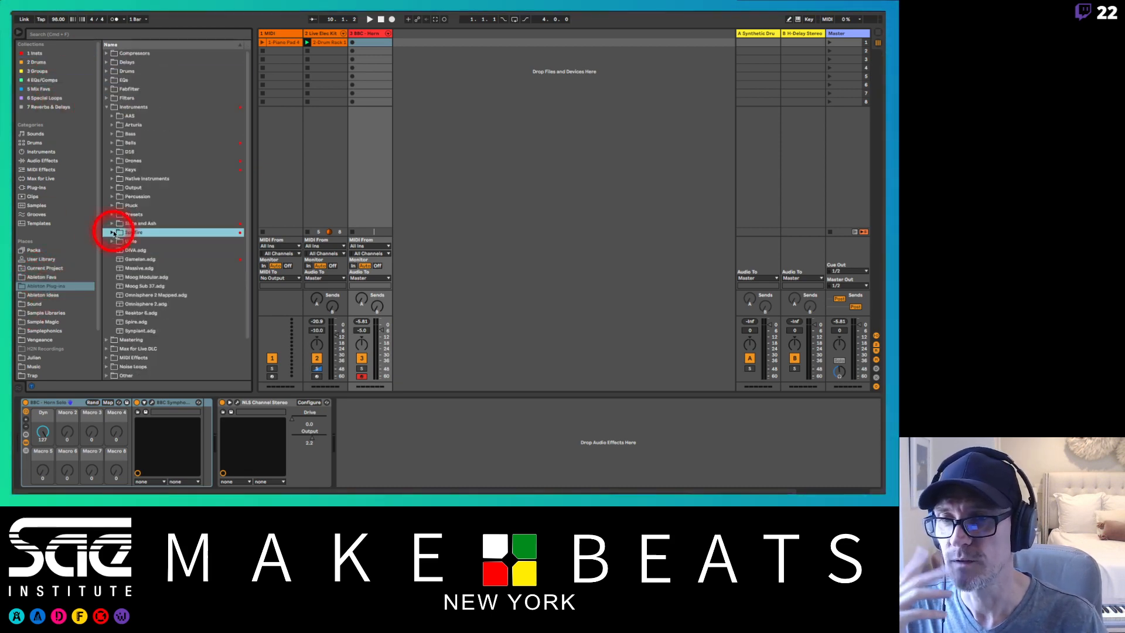
pyautogui.click(106, 108)
pyautogui.click(106, 98)
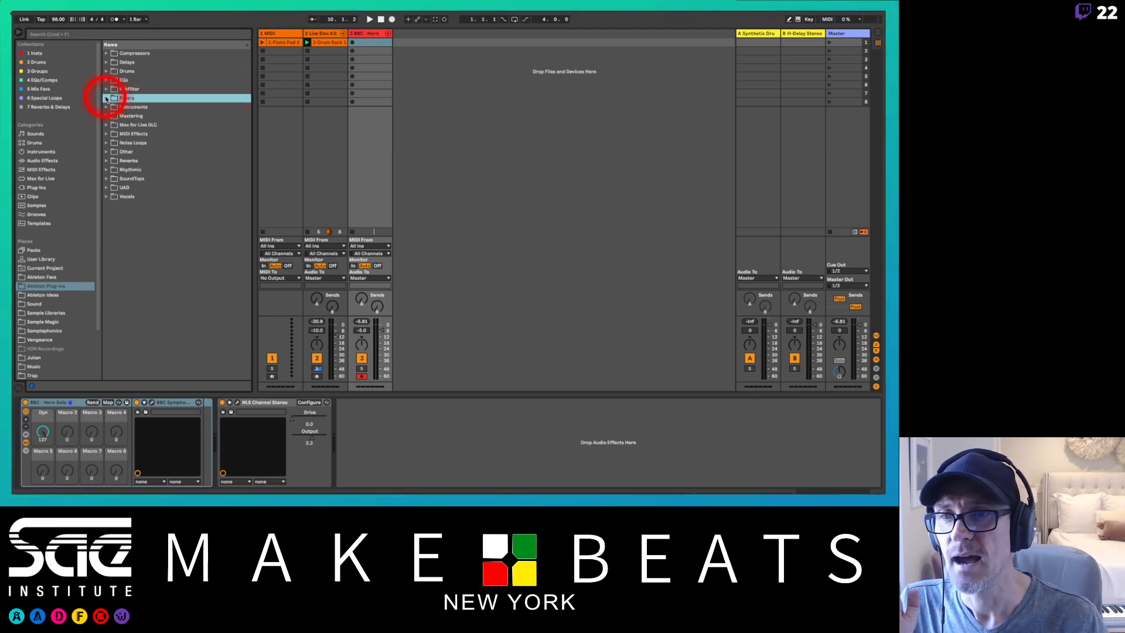
pyautogui.click(107, 89)
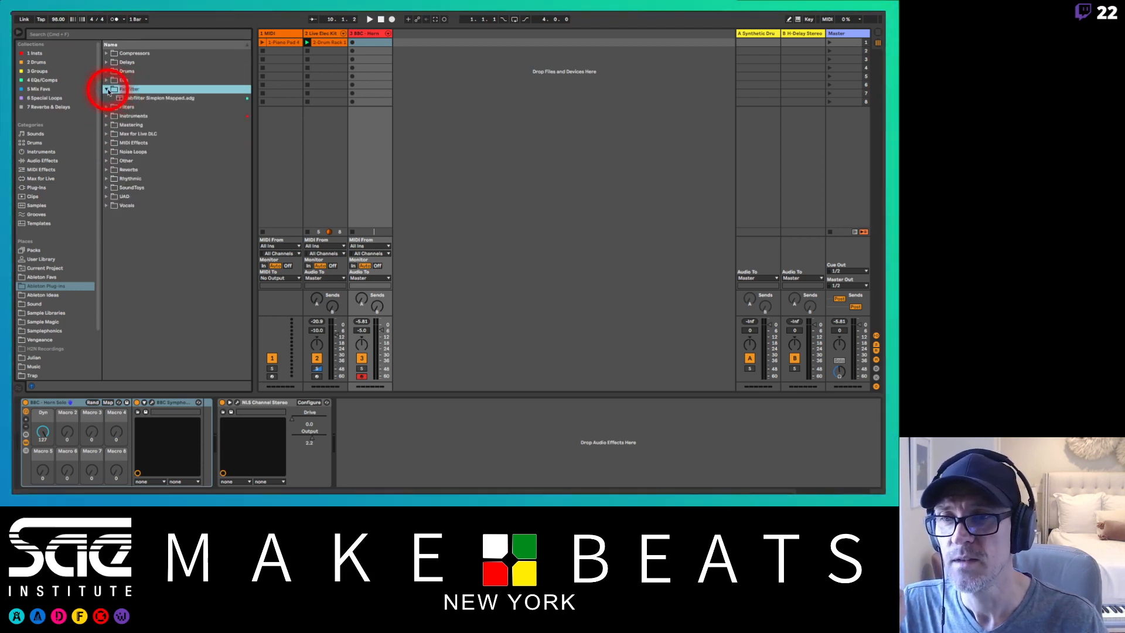
pyautogui.click(107, 90)
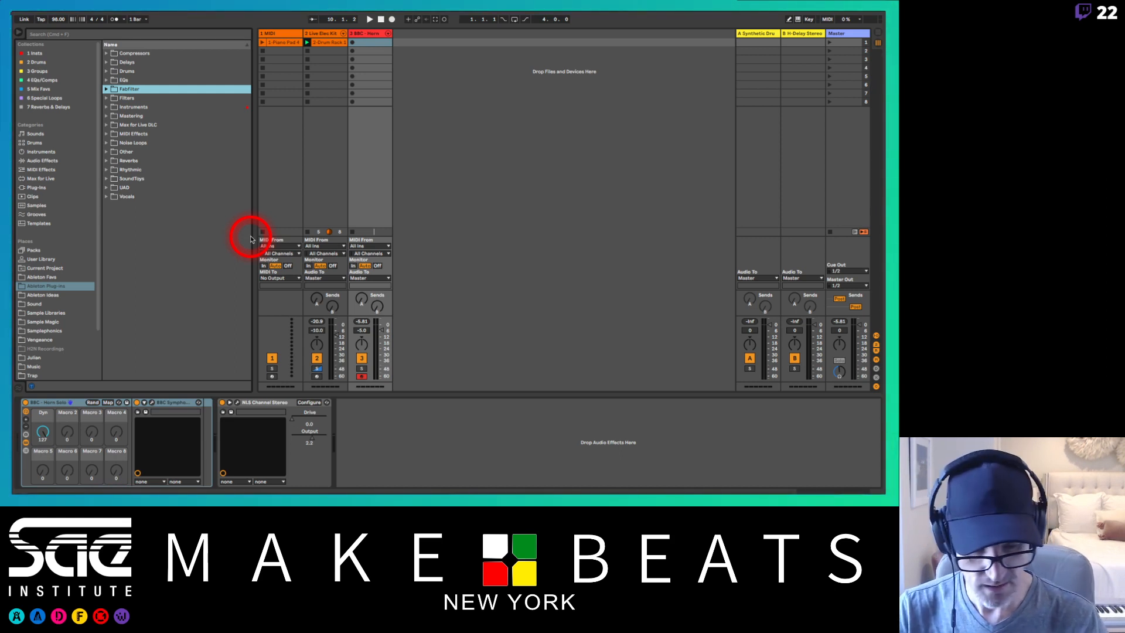
# - Switch to the Preview notes, page through to "How to Make A Favorites Folder" to review it, and return to Live
pyautogui.press('super+Tab')
pyautogui.press('super+Tab')
pyautogui.press('super+Tab')
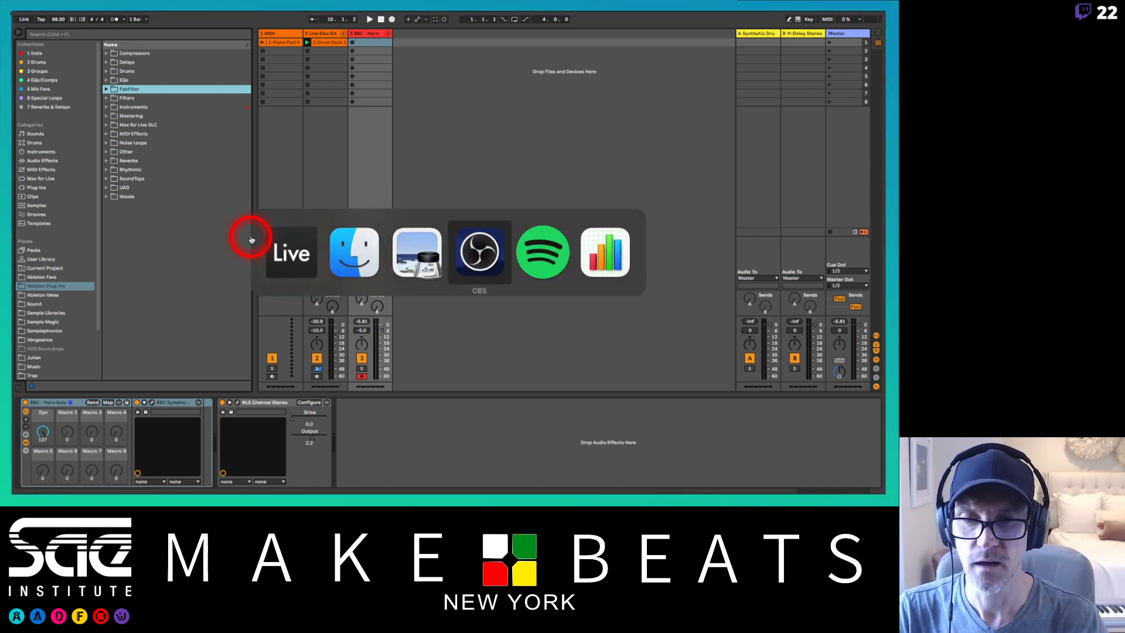
pyautogui.press('super+Tab')
pyautogui.press('super+Tab')
pyautogui.press('super+Tab')
pyautogui.press('super+Tab')
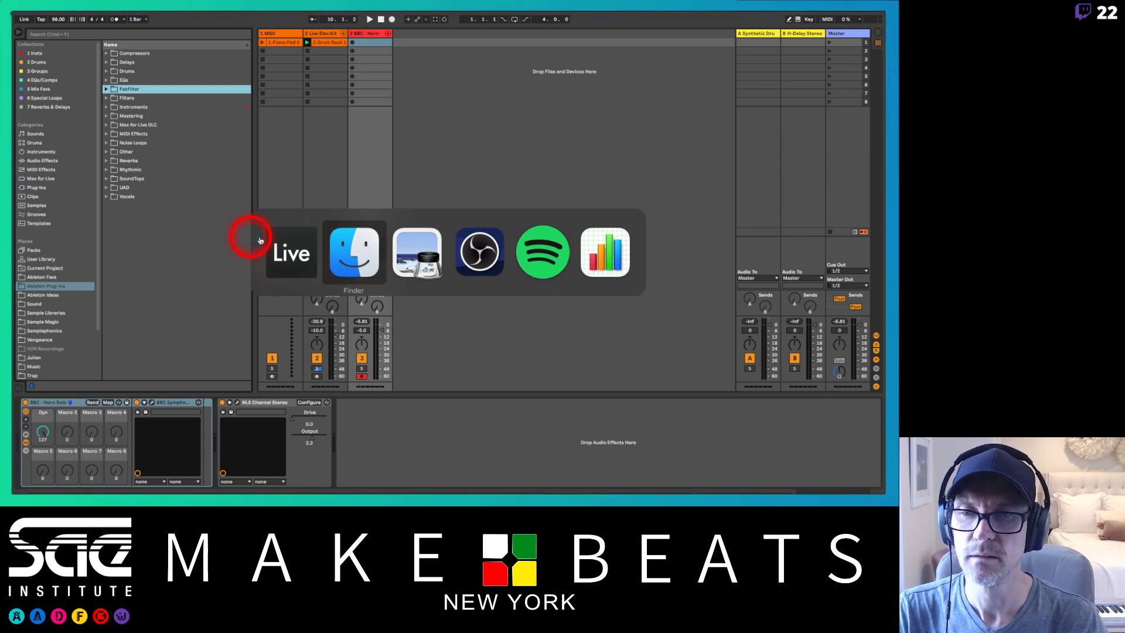
pyautogui.press('super+Tab')
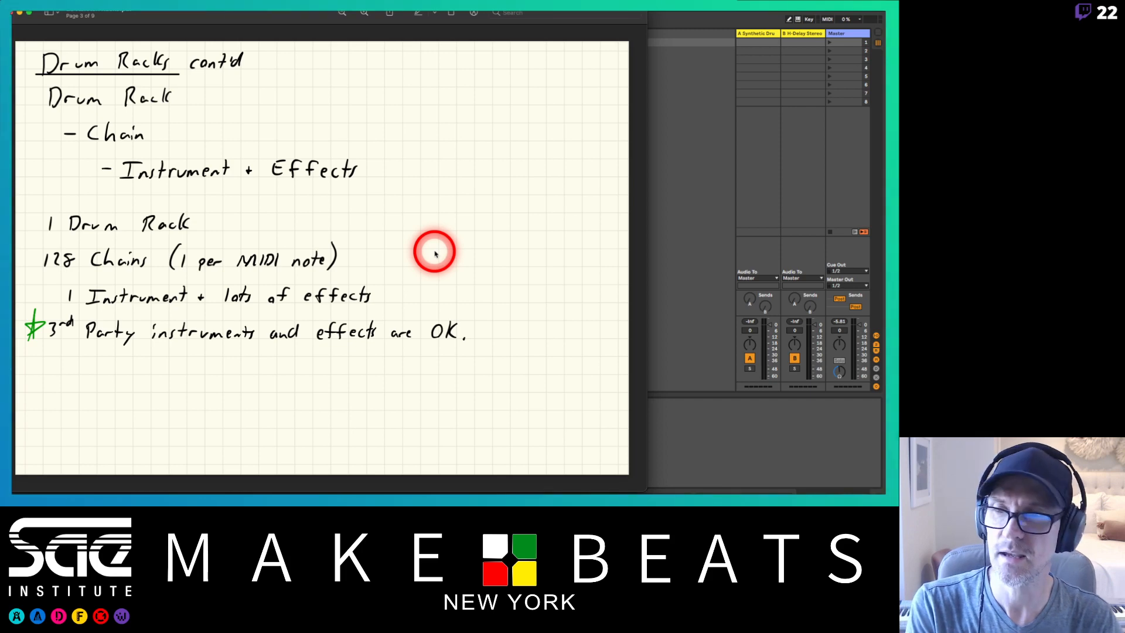
pyautogui.press('Down')
pyautogui.press('Down')
pyautogui.press('Down')
pyautogui.press('Down')
pyautogui.press('Down')
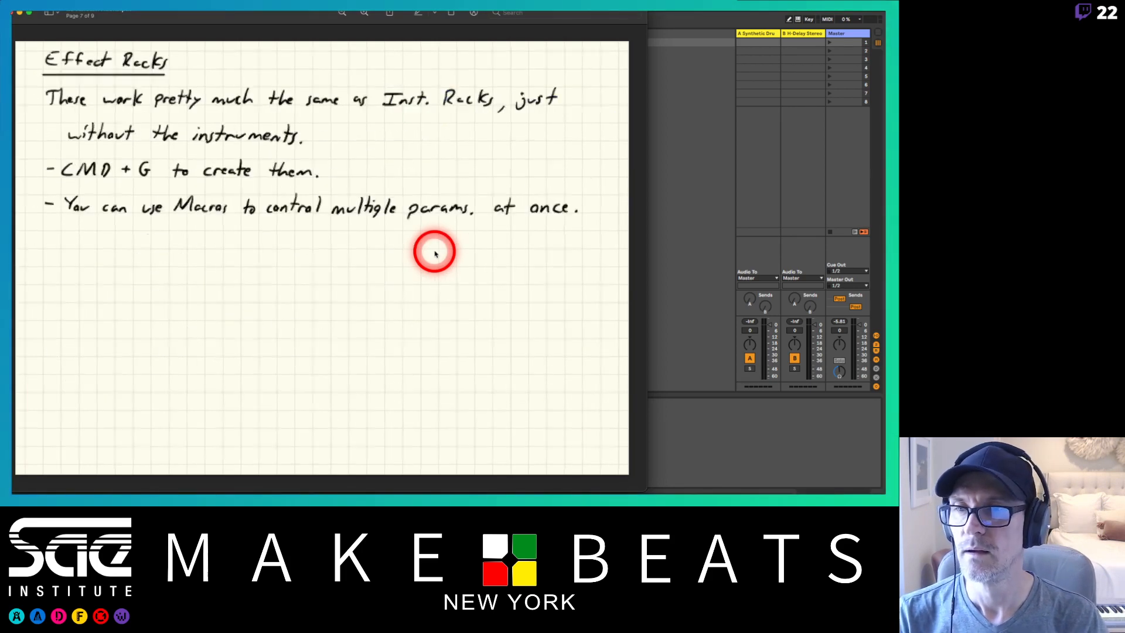
pyautogui.press('Down')
pyautogui.press('Down')
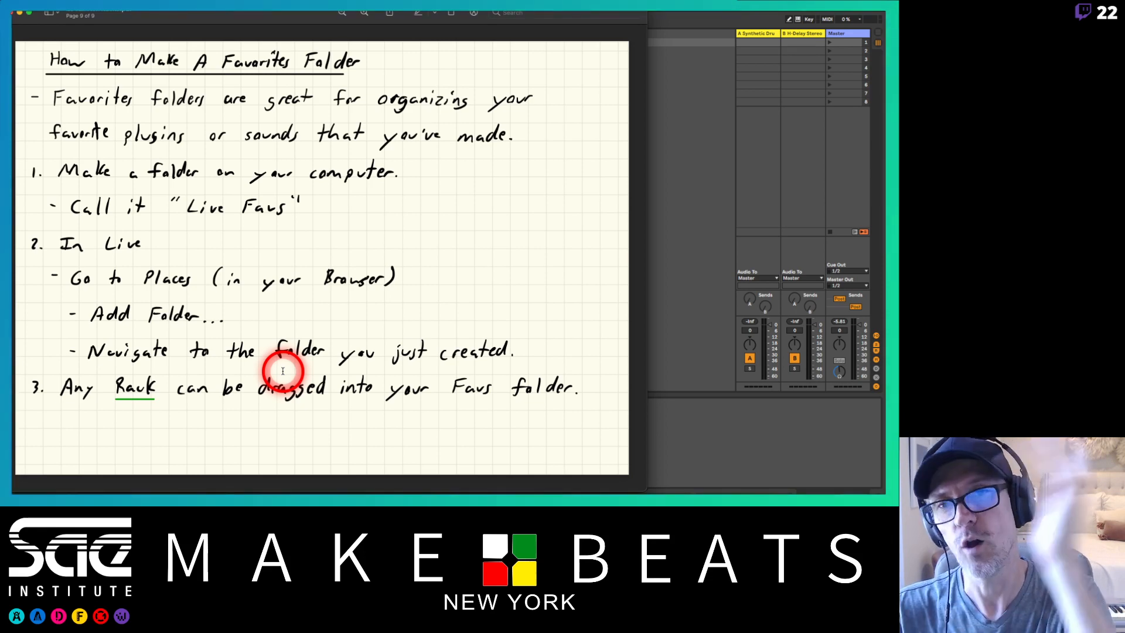
pyautogui.click(703, 178)
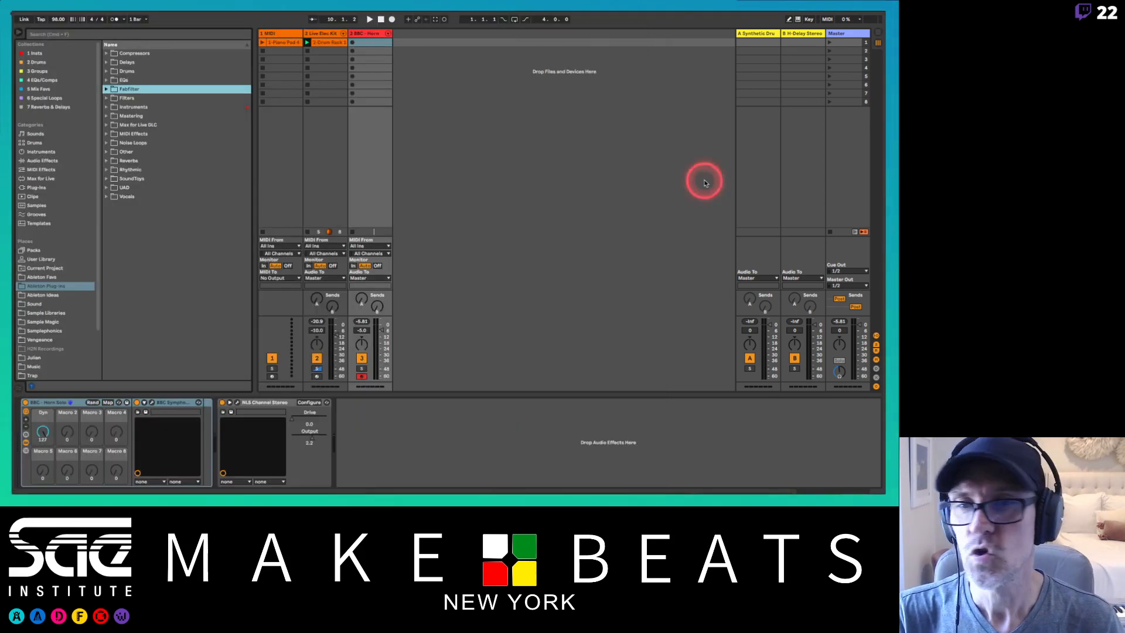